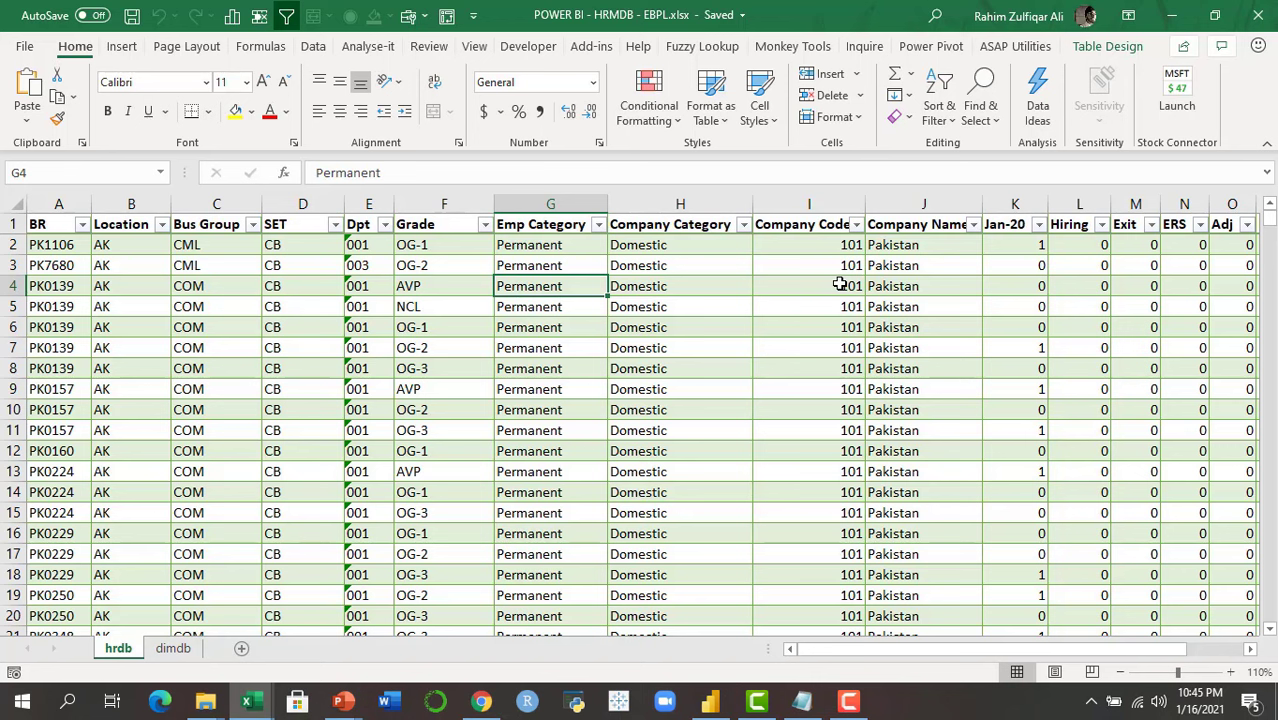
pyautogui.click(695, 306)
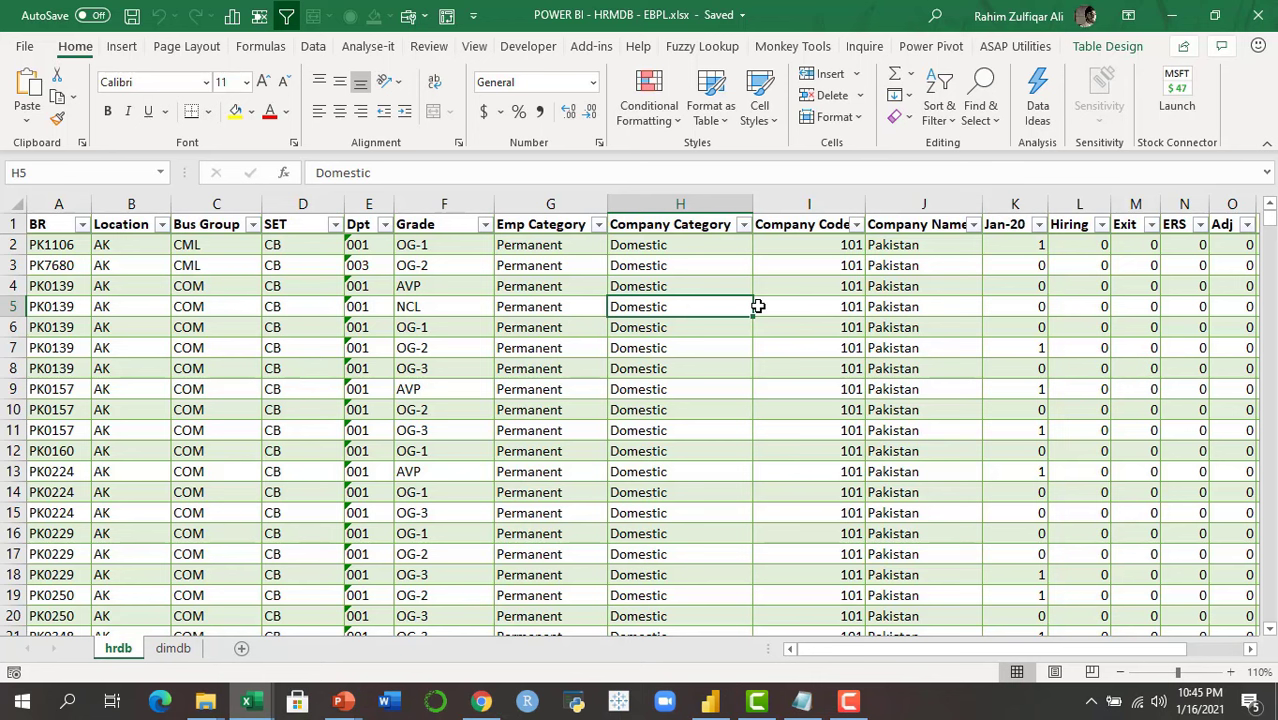
pyautogui.click(540, 289)
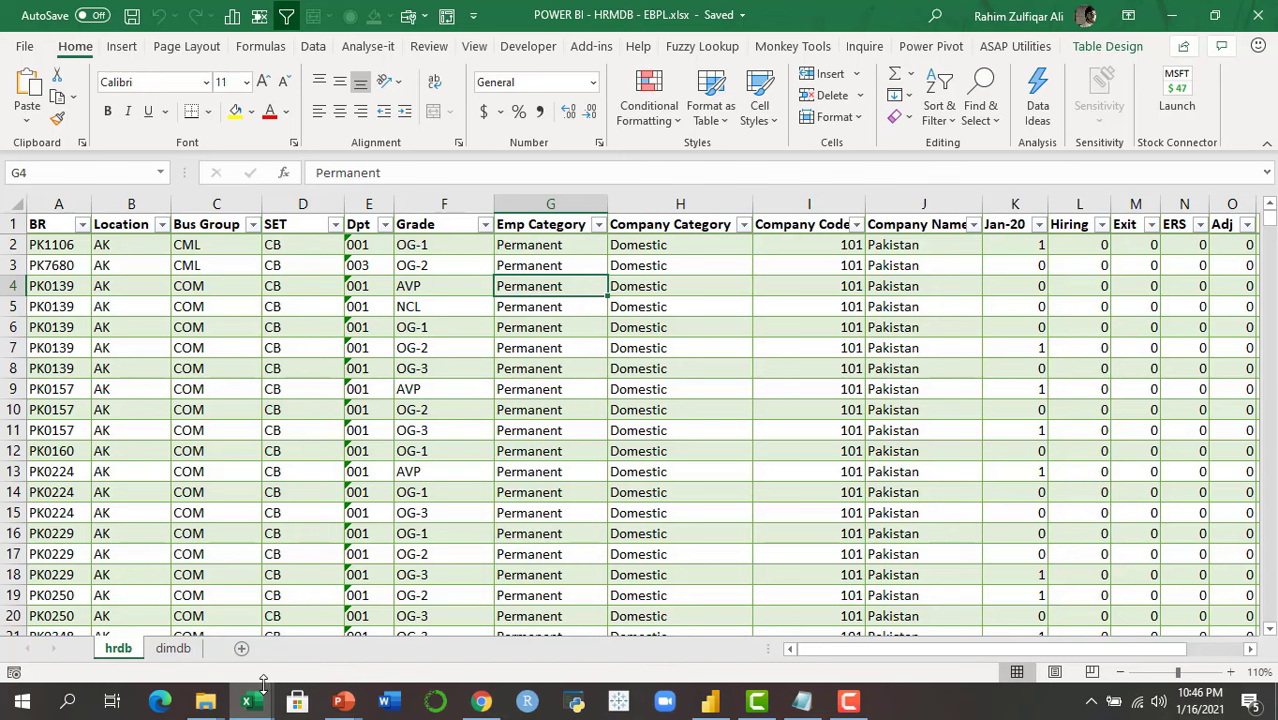
# Switch to the workbook HR Dashboard in a Day - Database.xlsx and select cell C4
pyautogui.moveTo(258, 700)
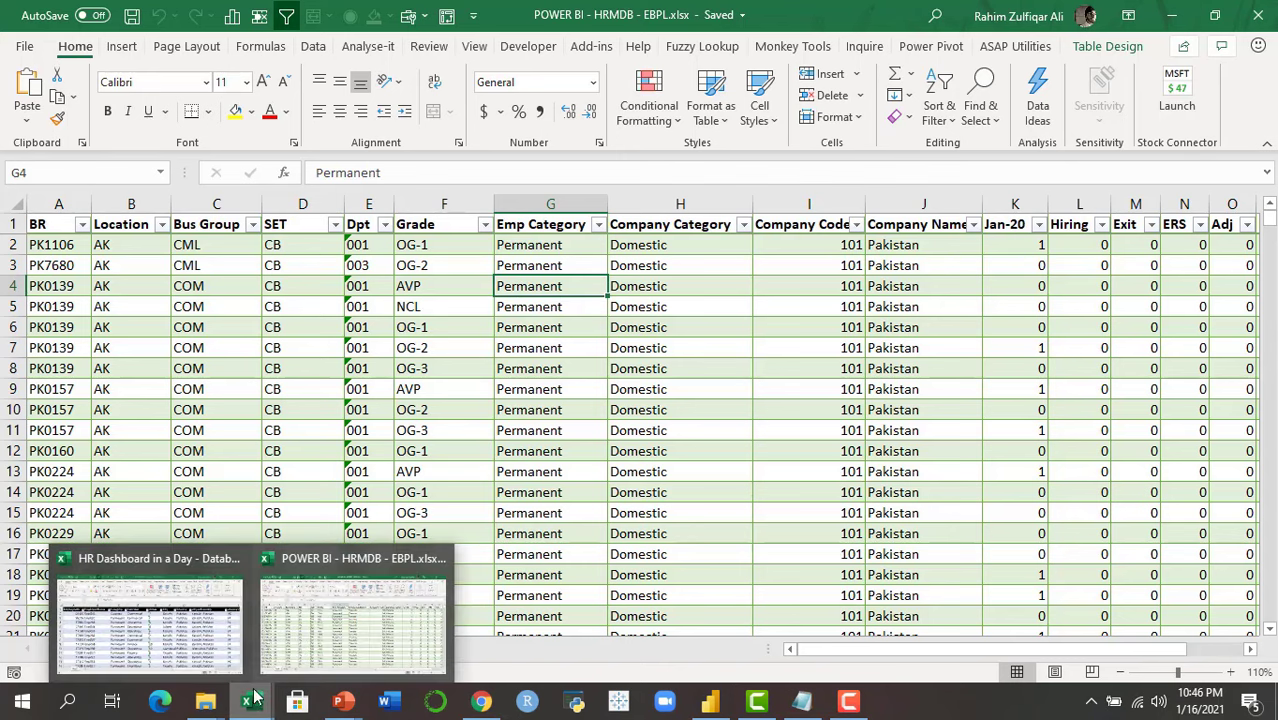
pyautogui.click(196, 640)
pyautogui.click(424, 320)
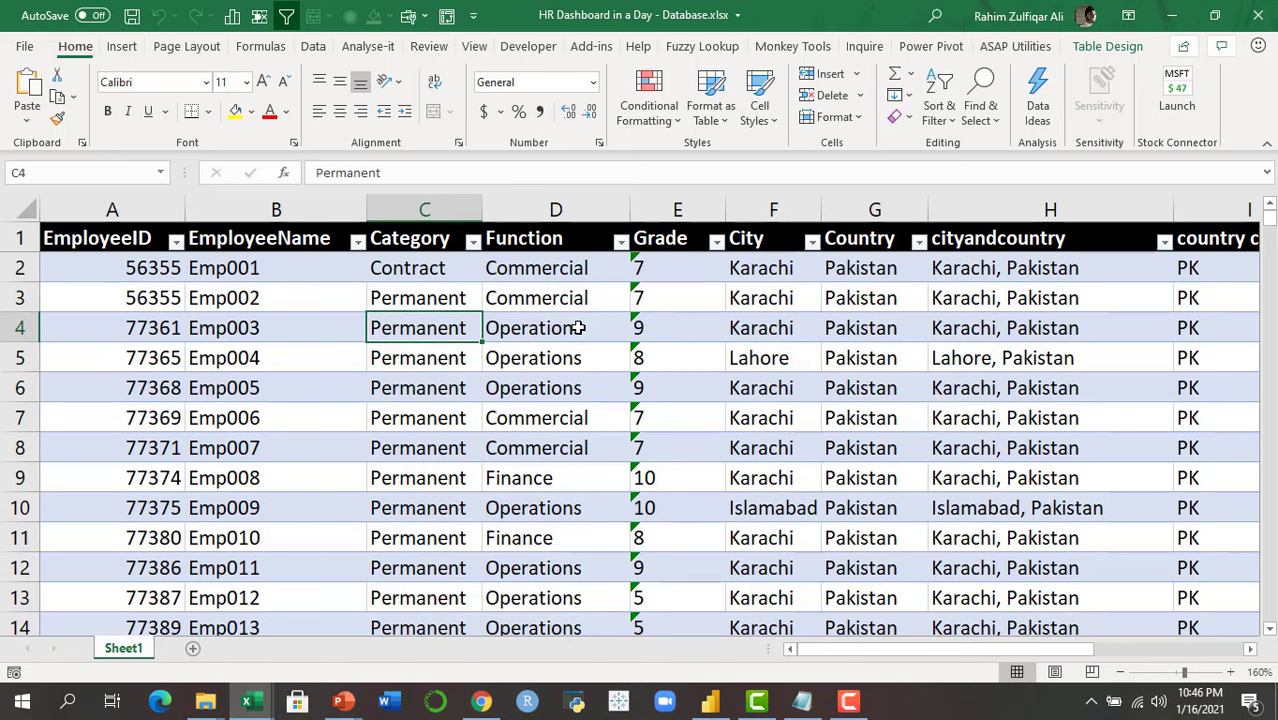
# Review the column headers of the employee table one by one, from EmployeeID in A1 to cityandcountry in H1
pyautogui.hotkey('ctrl', 'Home')
pyautogui.press('Up')
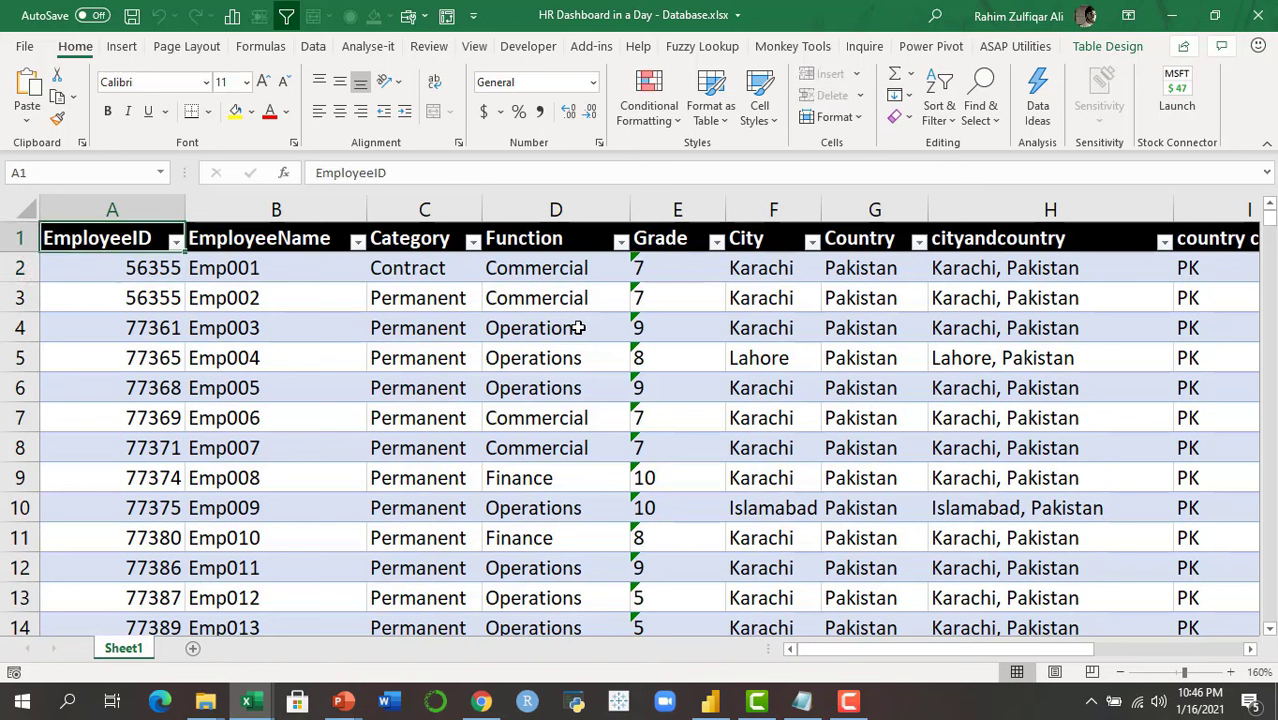
pyautogui.press('Right')
pyautogui.press('Right')
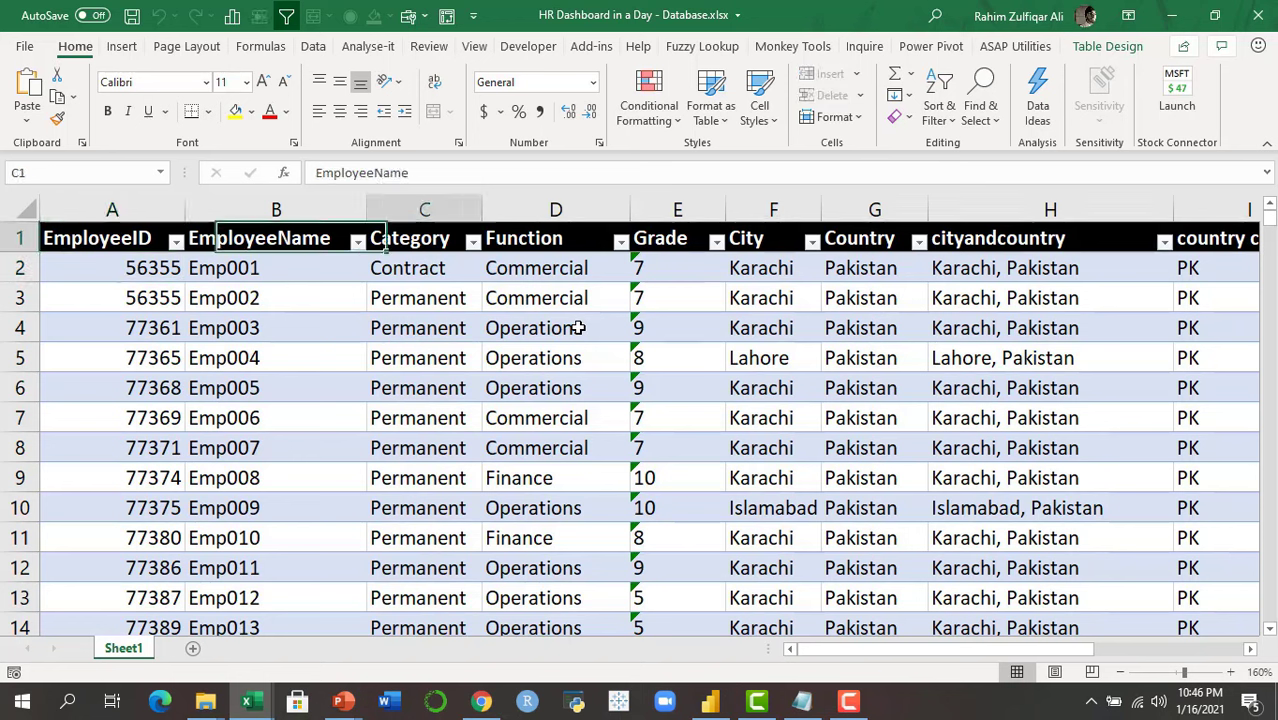
pyautogui.press('Right')
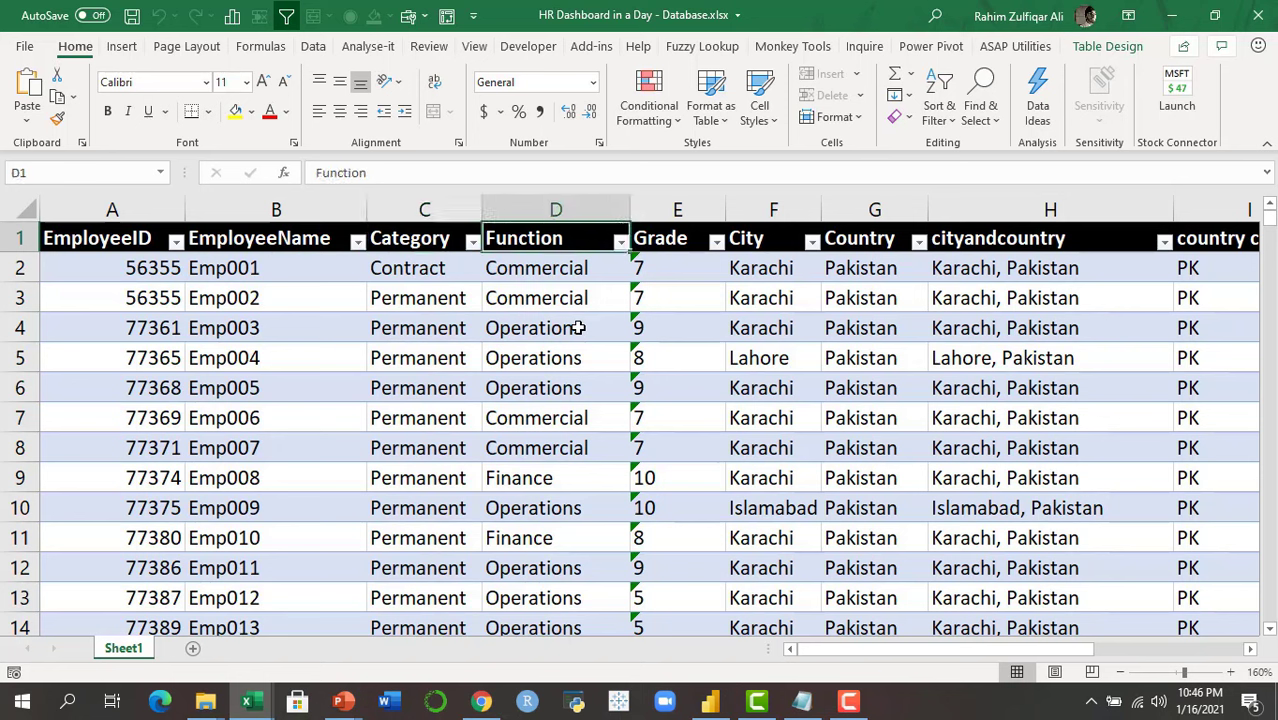
pyautogui.press('Right')
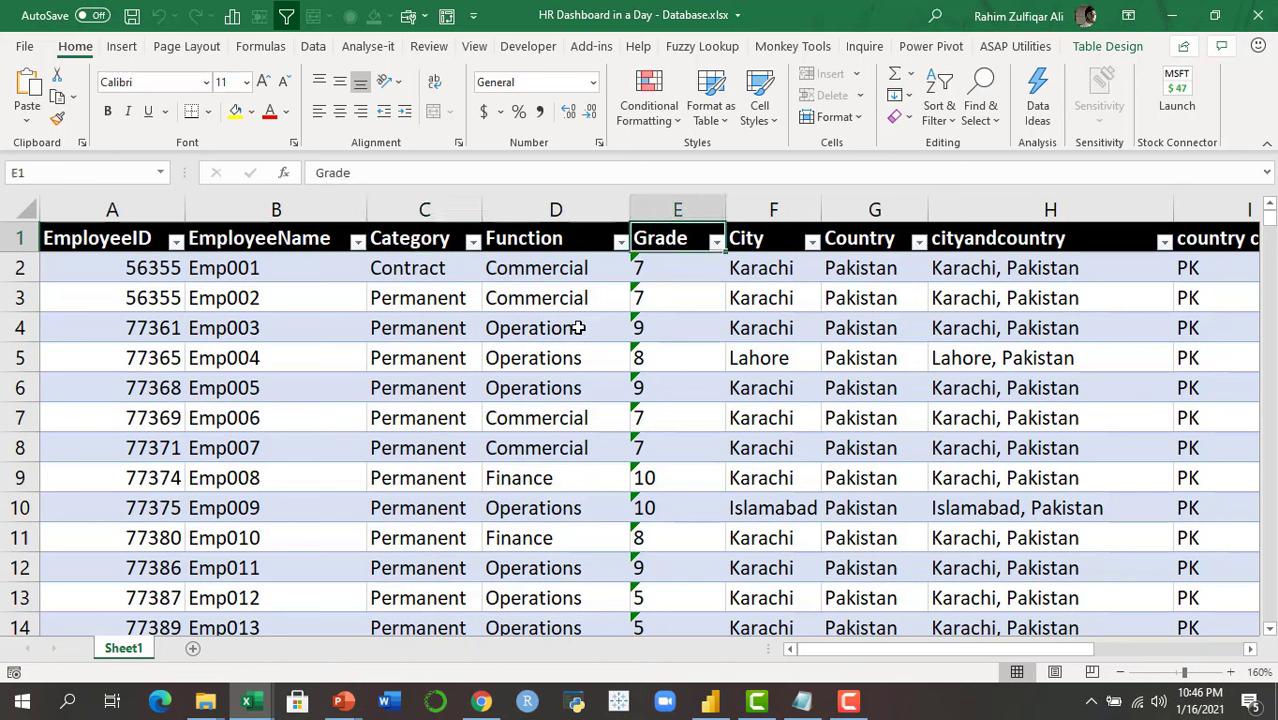
pyautogui.press('Right')
pyautogui.press('Right')
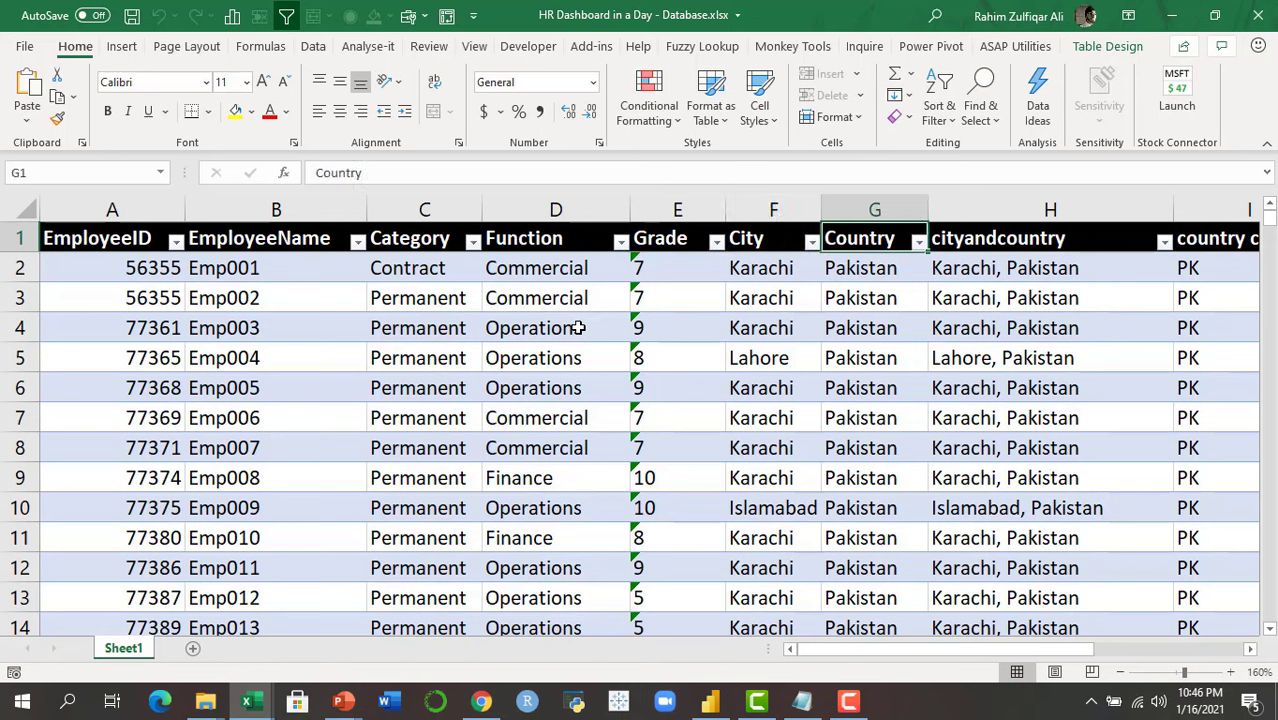
pyautogui.press('Right')
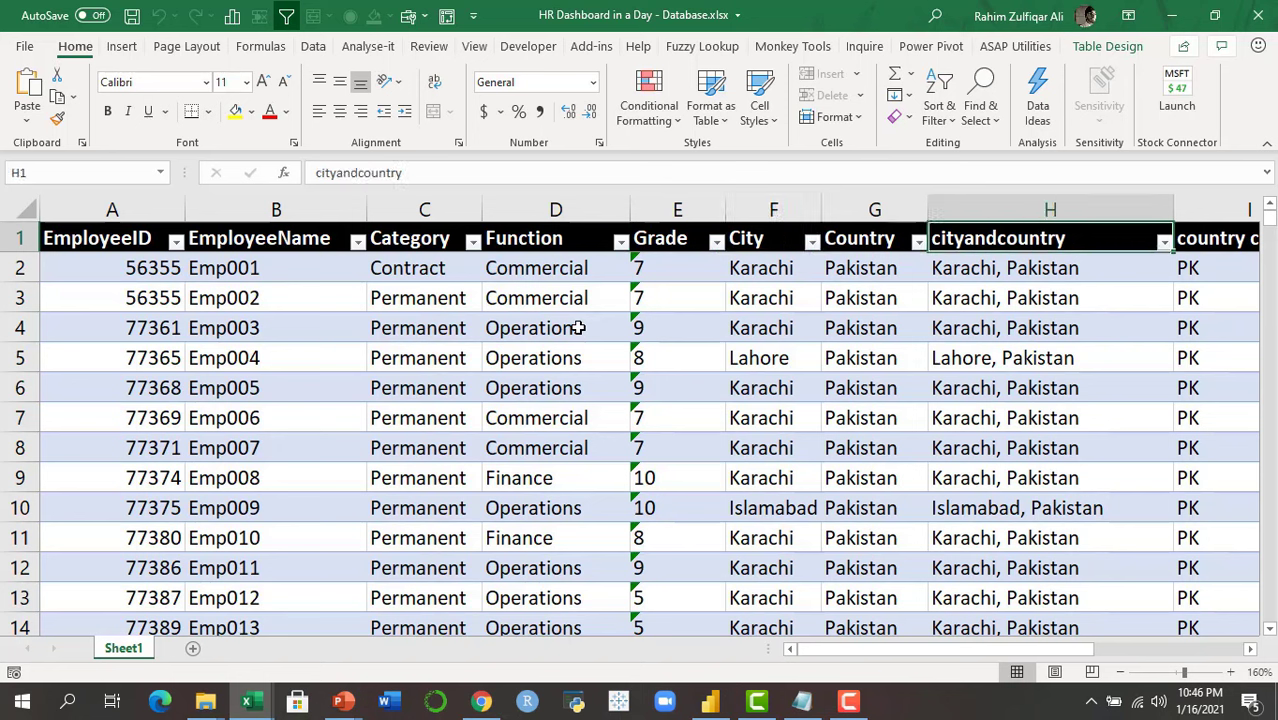
# Examine the first few entries of the cityandcountry column and return to its header
pyautogui.press('Down')
pyautogui.press('Down')
pyautogui.press('Down')
pyautogui.press('Down')
pyautogui.press('Up')
pyautogui.press('Up')
pyautogui.press('Up')
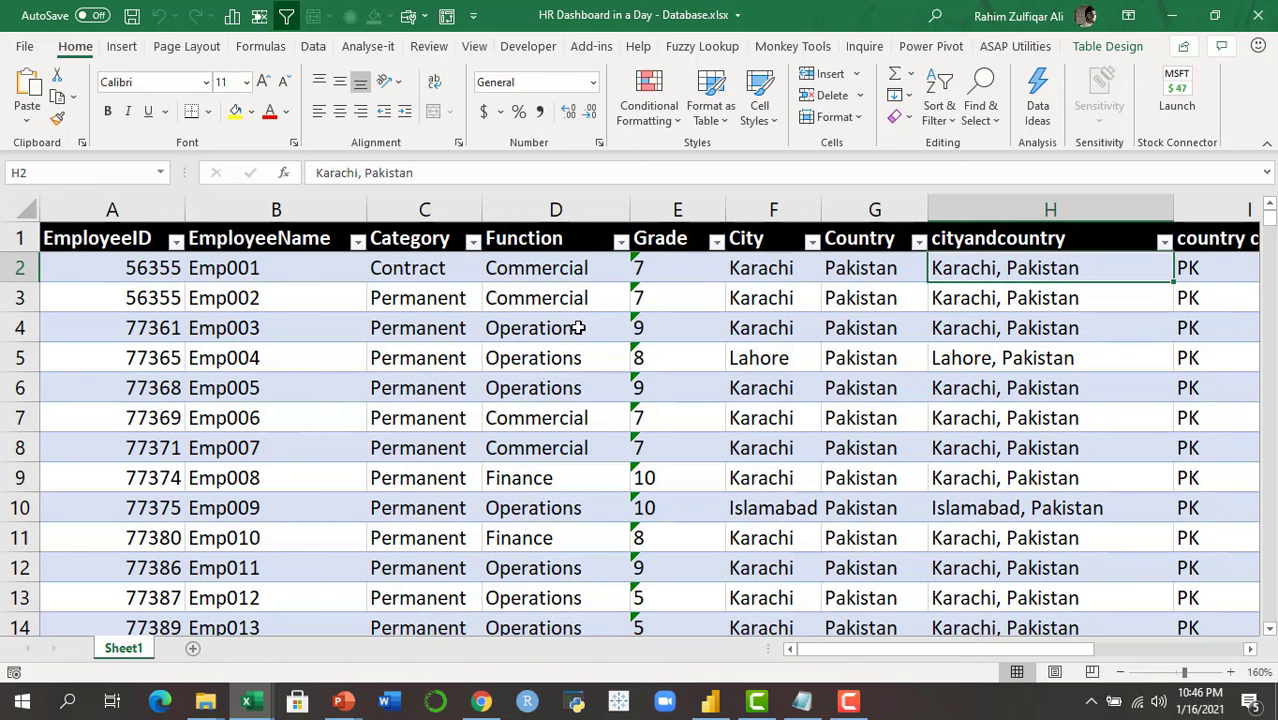
pyautogui.press('Up')
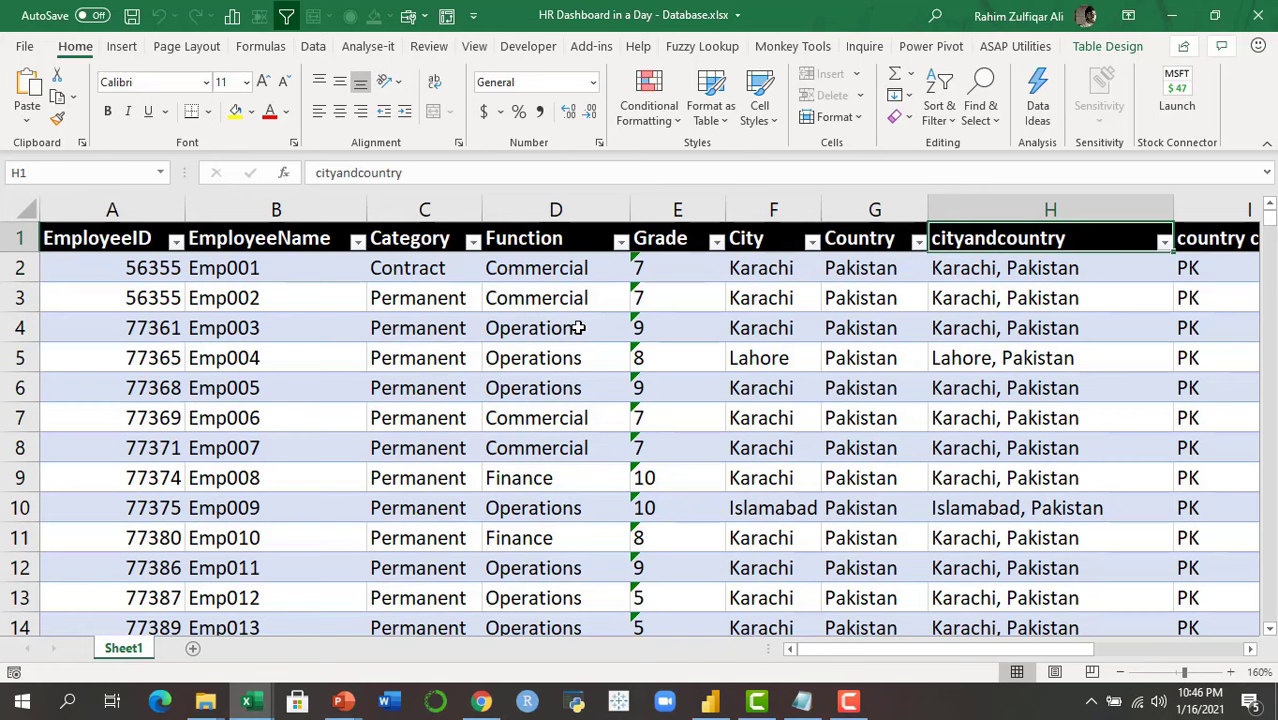
# Review the headers from country code through Gender and Month Number to Month, checking the first Month entry
pyautogui.press('Right')
pyautogui.press('Right')
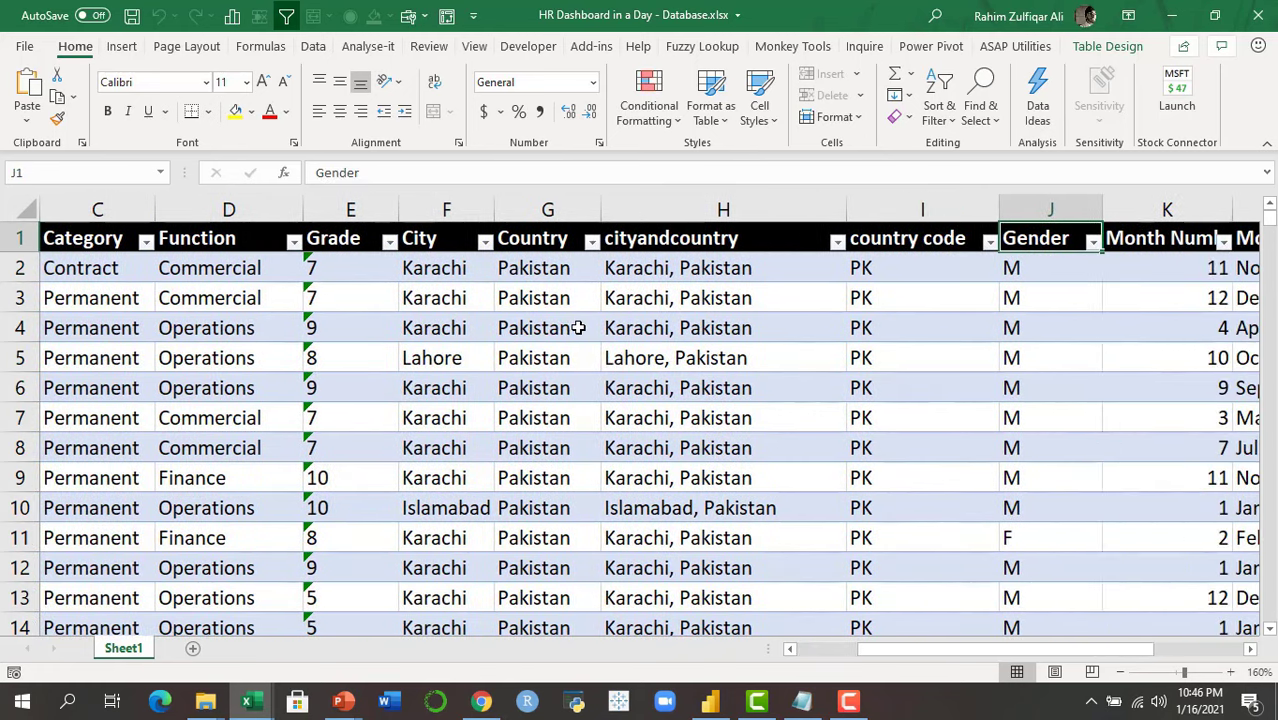
pyautogui.press('Left')
pyautogui.press('Right')
pyautogui.press('Right')
pyautogui.press('Right')
pyautogui.press('Down')
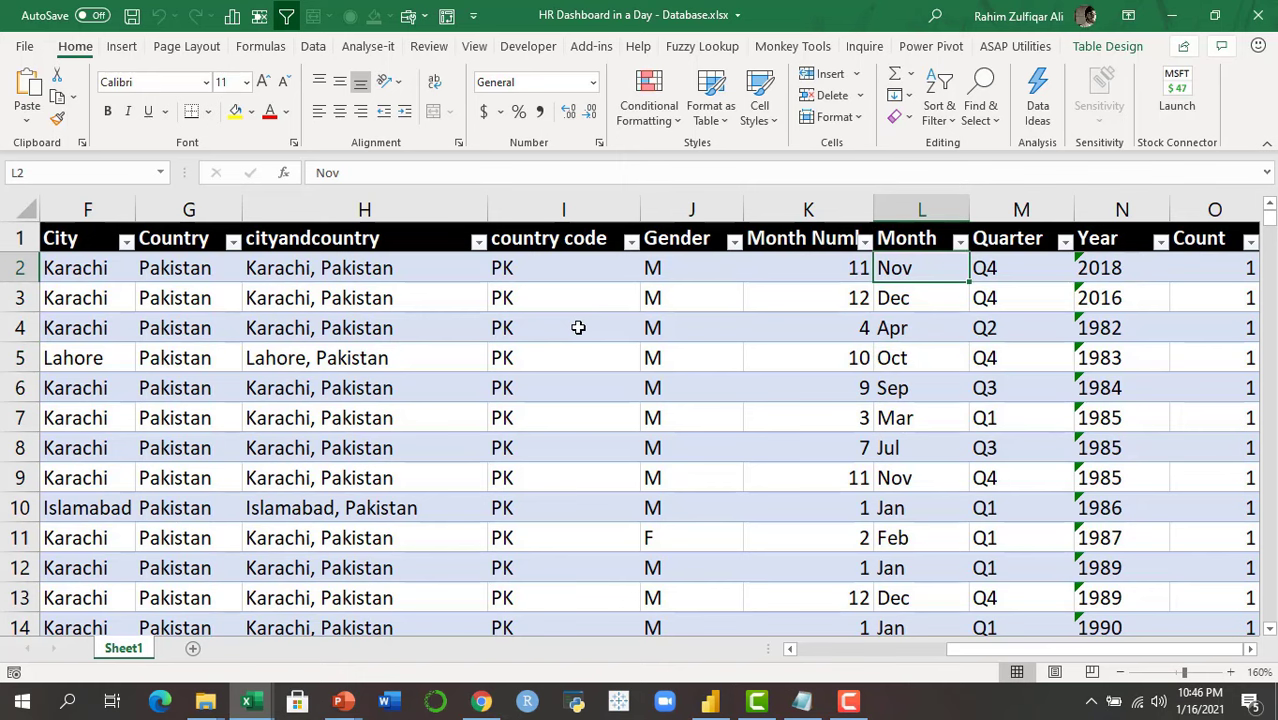
pyautogui.press('Up')
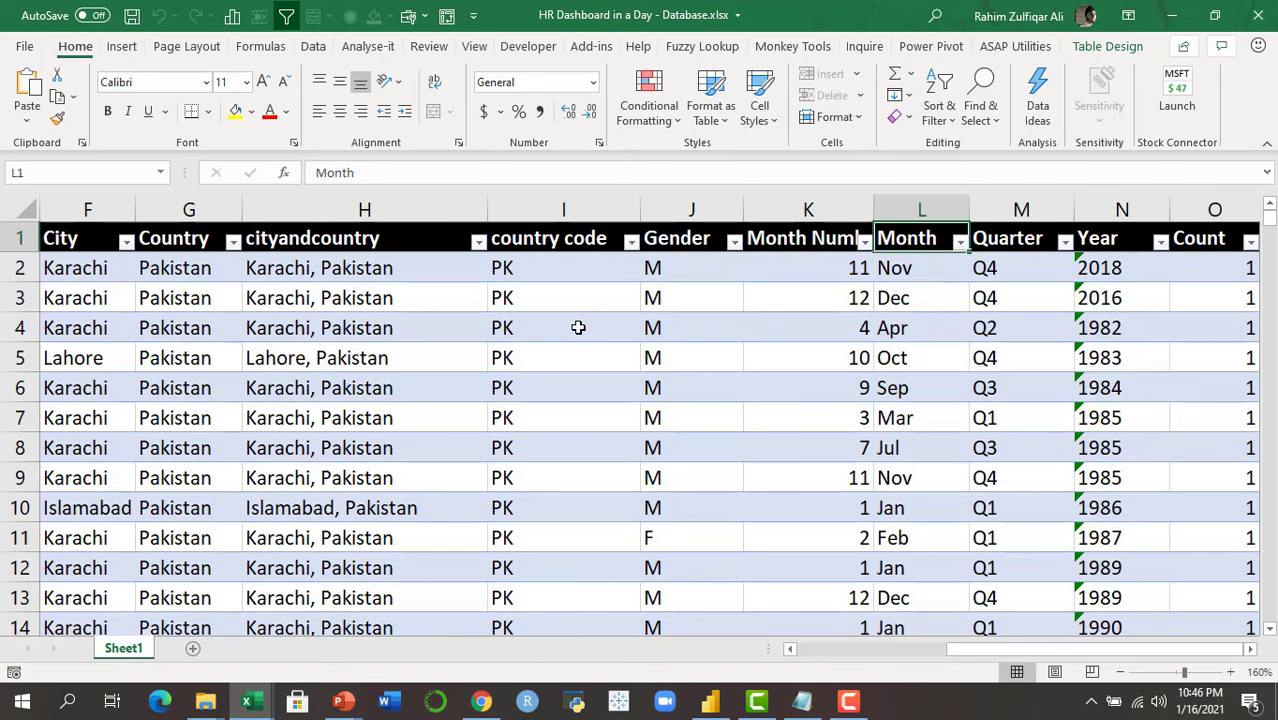
# Examine the Month column down to its last record, plus the first record's Quarter, Year and Count fields
pyautogui.hotkey('ctrl', 'shift', 'Down')
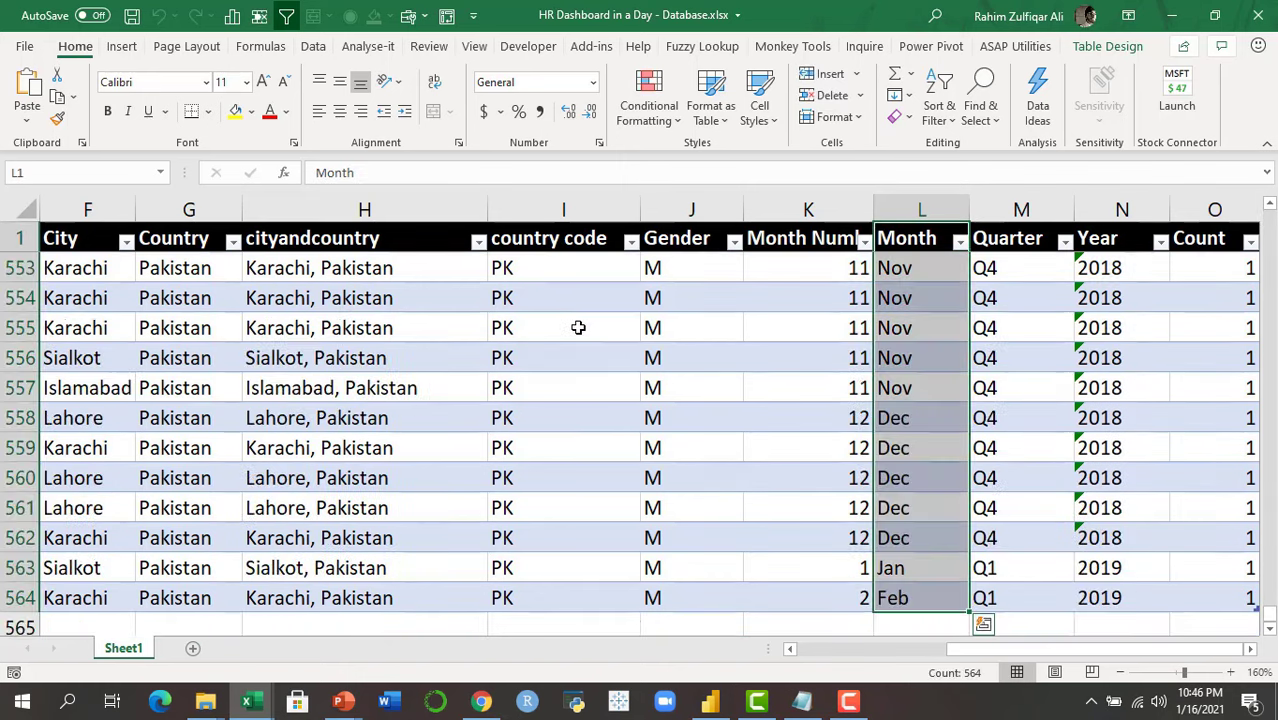
pyautogui.press('Down')
pyautogui.press('Left')
pyautogui.press('Right')
pyautogui.press('Right')
pyautogui.press('Right')
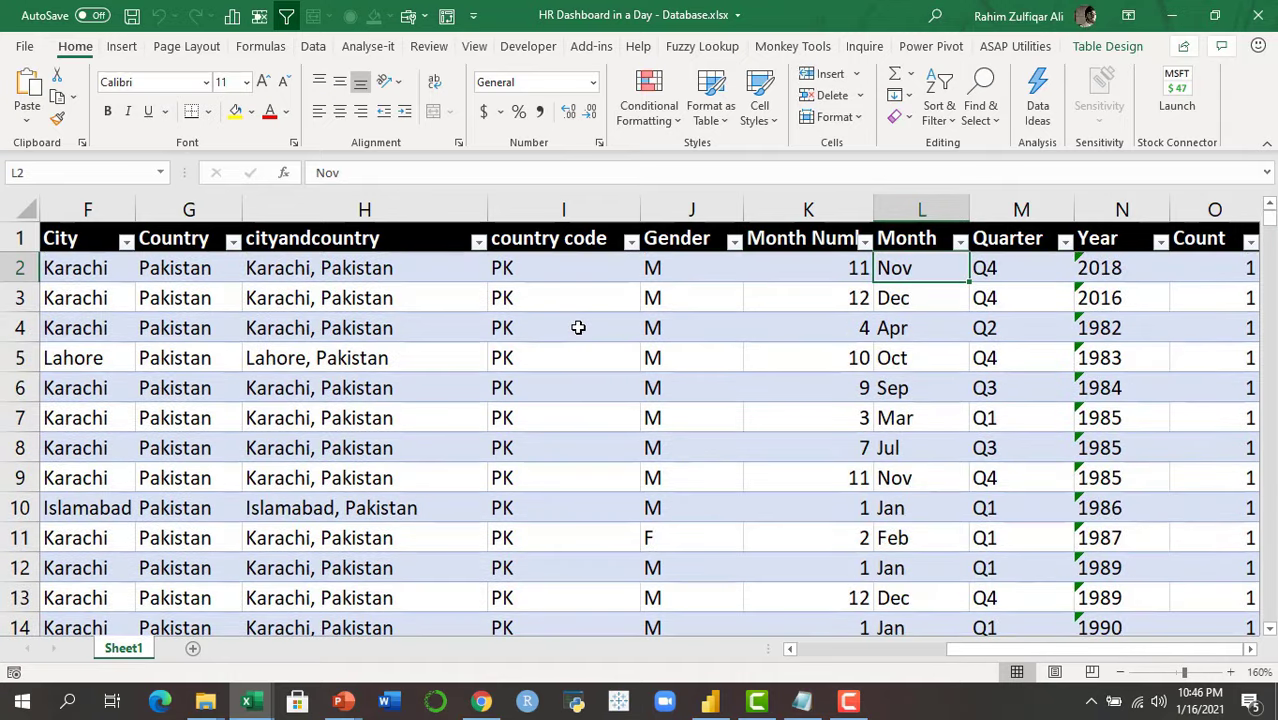
pyautogui.press('Left')
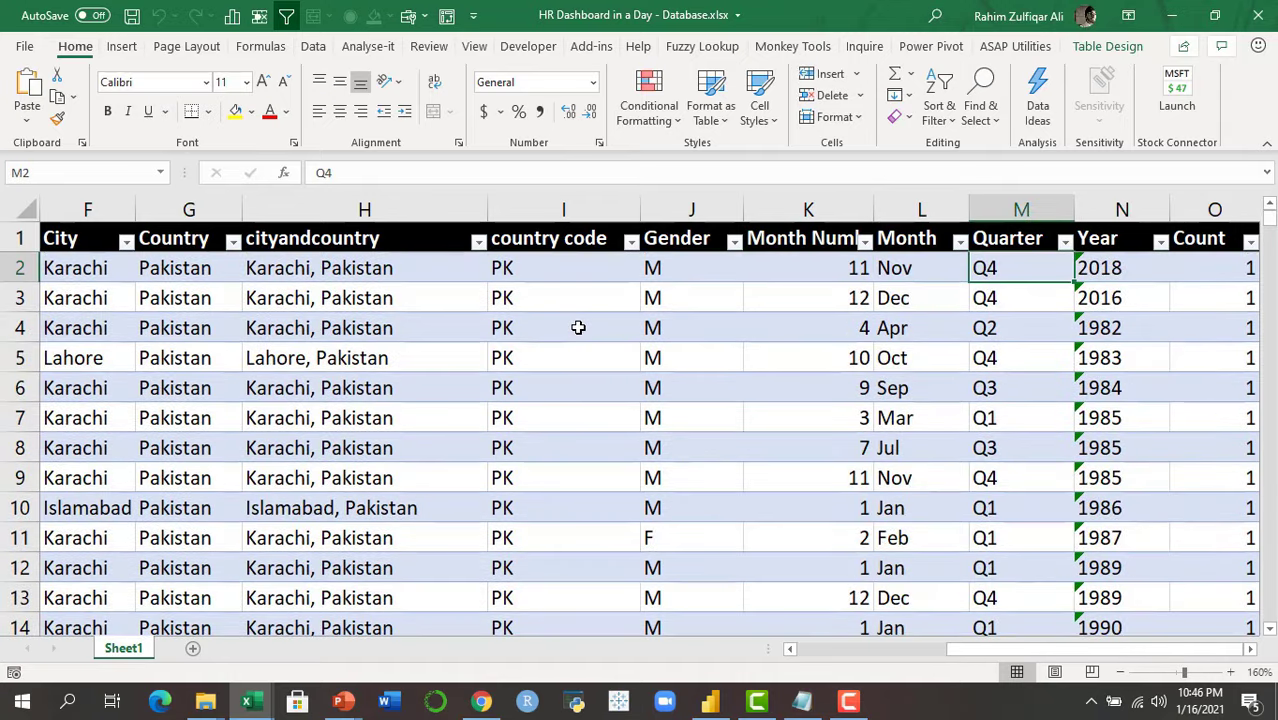
pyautogui.press('Right')
pyautogui.press('Right')
pyautogui.press('Right')
pyautogui.press('Left')
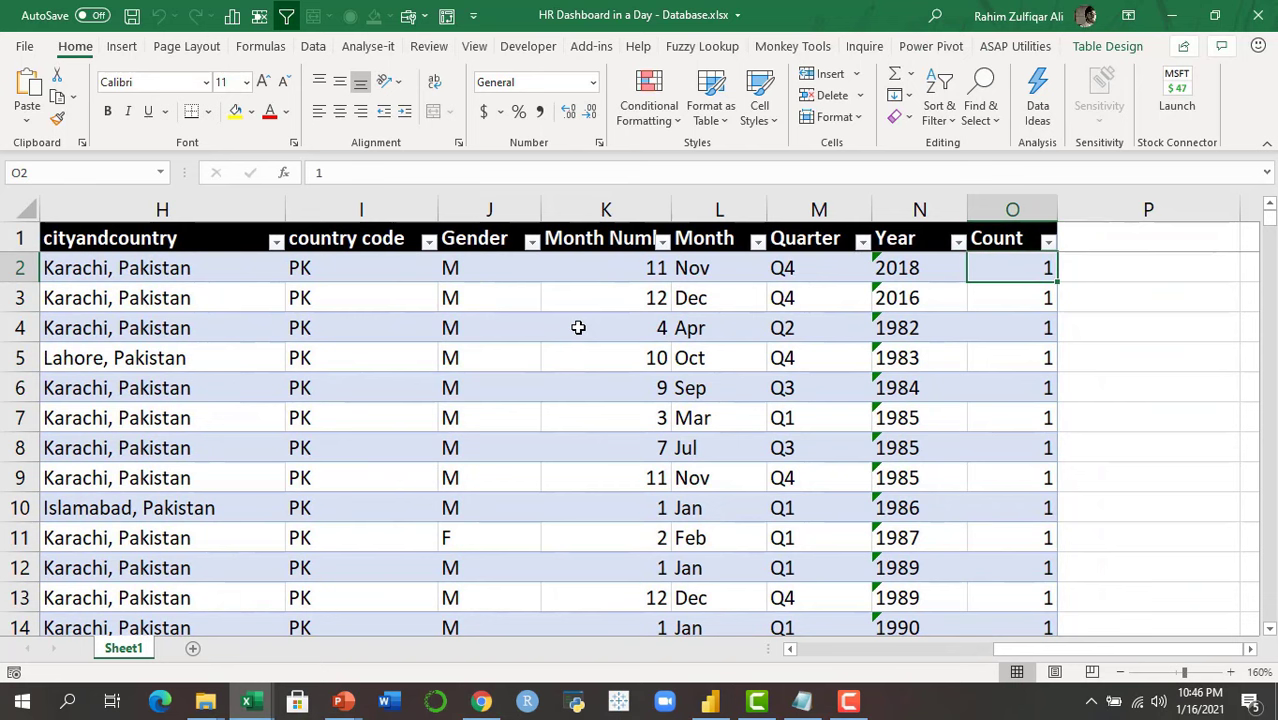
# Check the Count column down to the table's last record and return to its first entry in O2
pyautogui.press('Down')
pyautogui.press('Down')
pyautogui.press('Down')
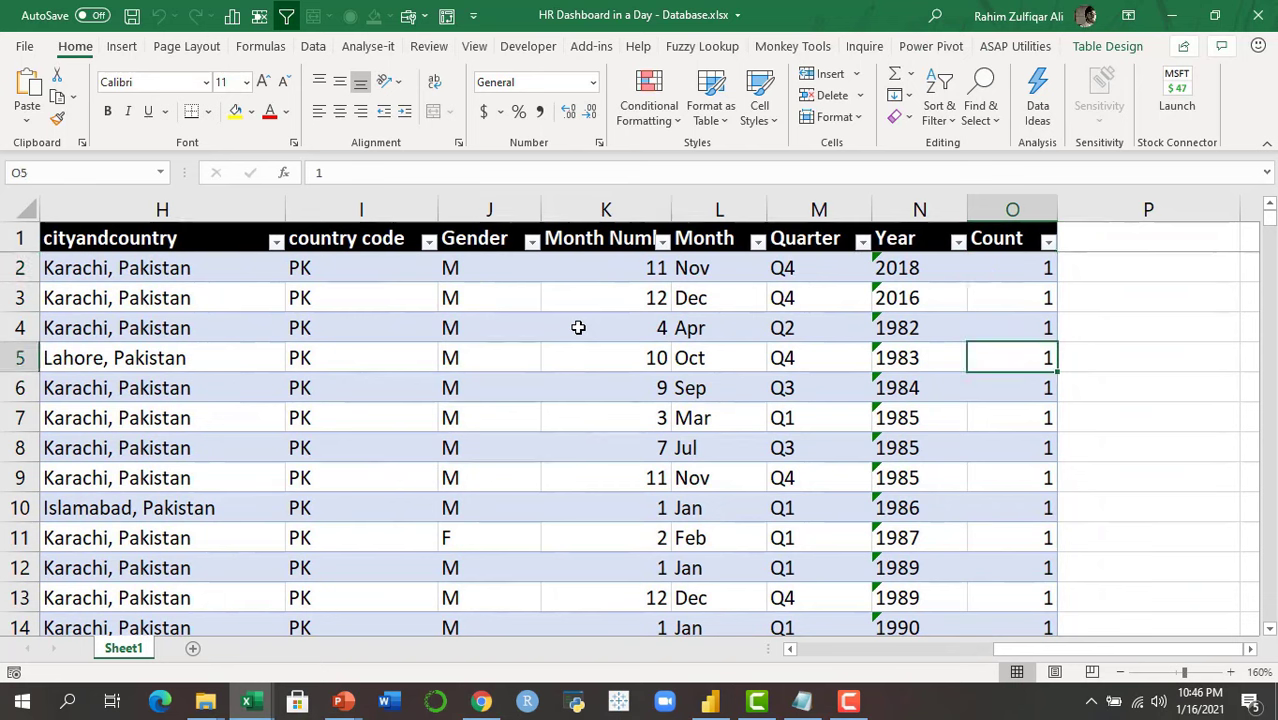
pyautogui.hotkey('ctrl', 'Down')
pyautogui.hotkey('ctrl', 'Up')
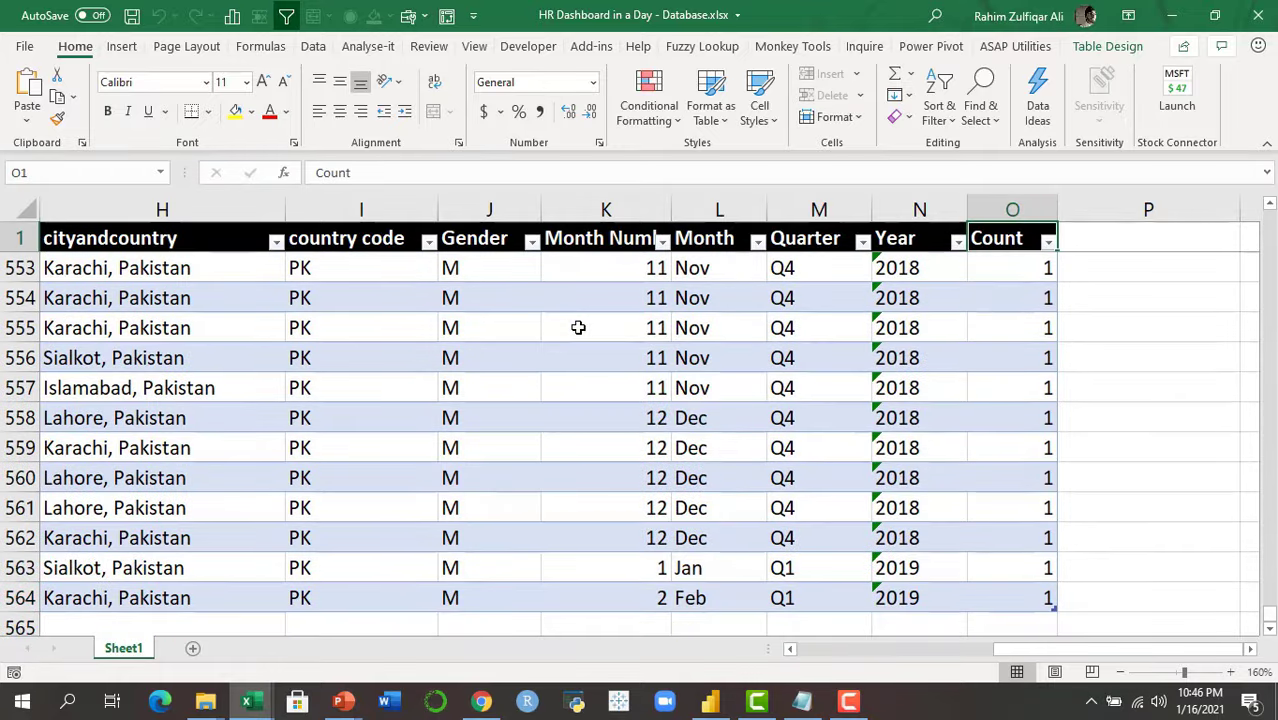
pyautogui.press('Down')
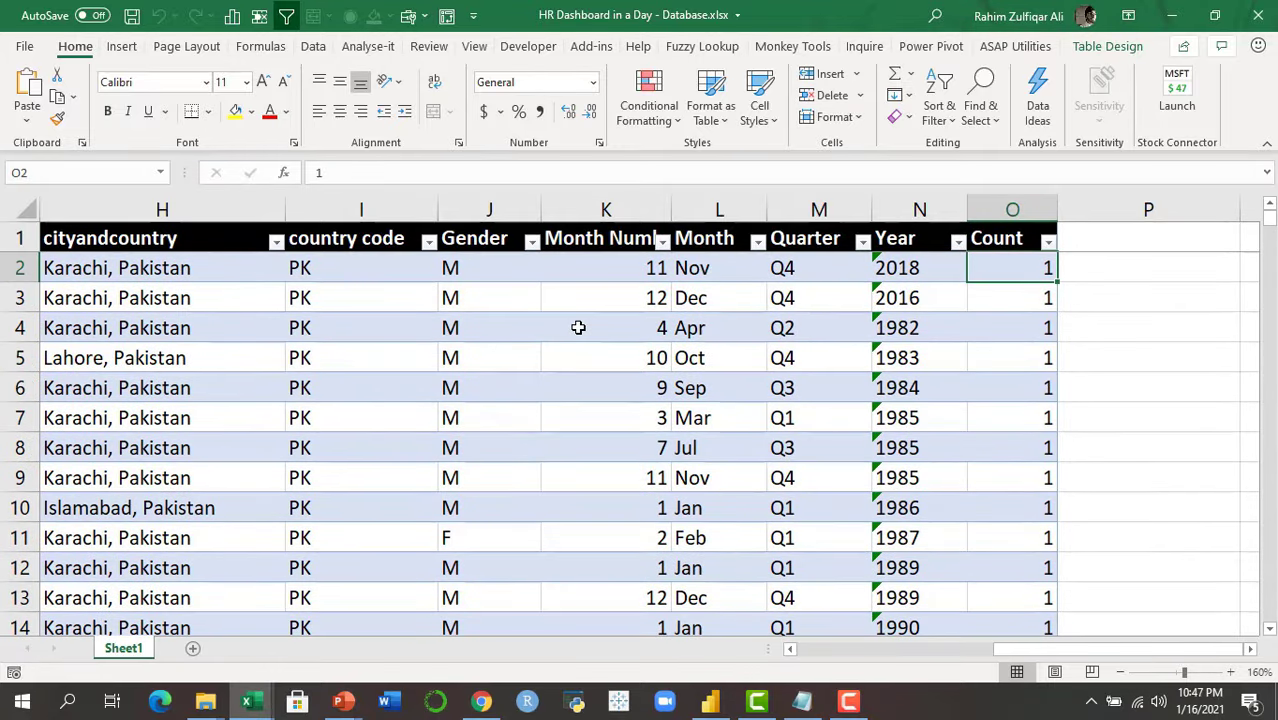
# Review the first employee record from its EmployeeID across to its Category and Function fields
pyautogui.hotkey('ctrl', 'Left')
pyautogui.press('Right')
pyautogui.press('Right')
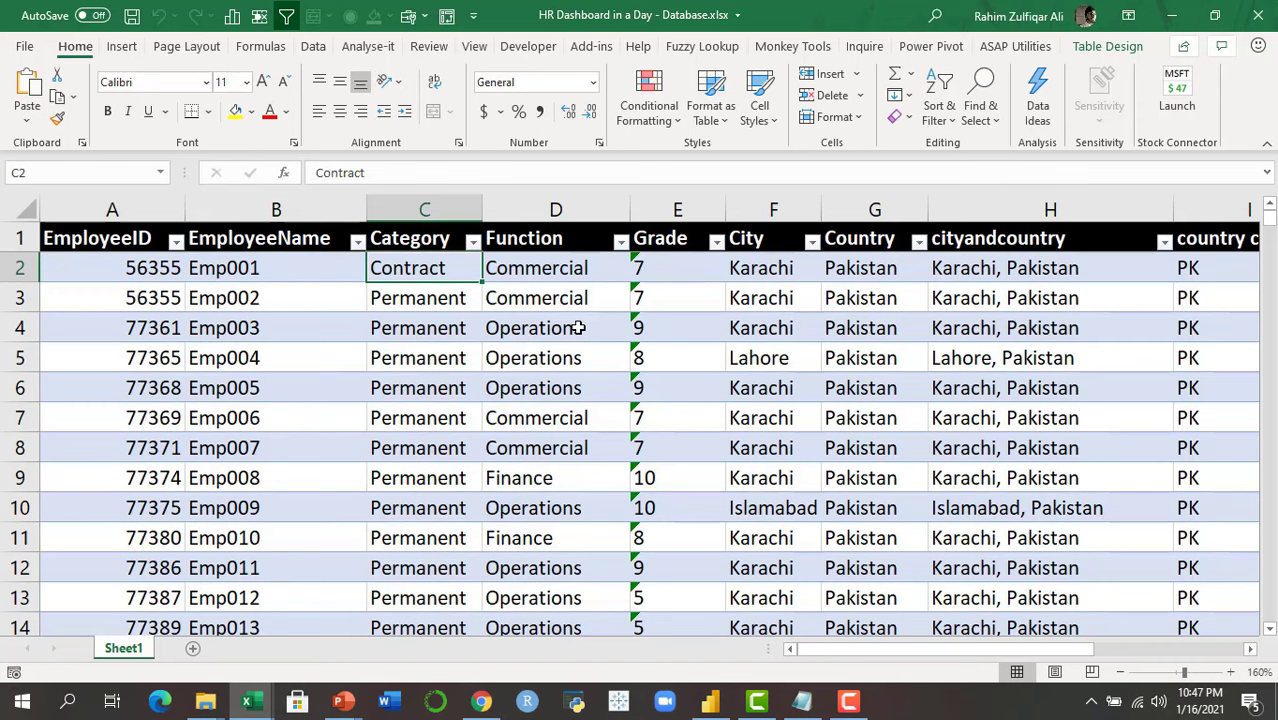
pyautogui.press('Right')
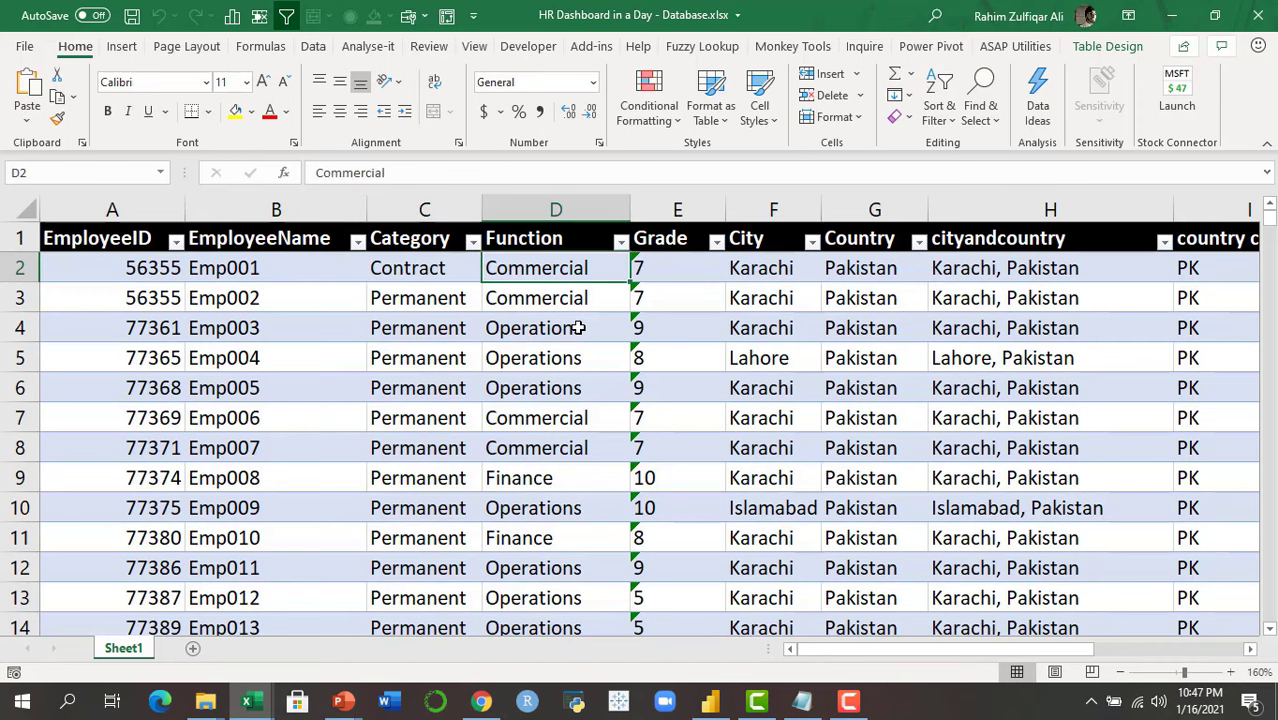
# Inspect the Count column again through the table's end, starting from the Function header and finishing on cell O2
pyautogui.press('Up')
pyautogui.hotkey('ctrl', 'Right')
pyautogui.press('Down')
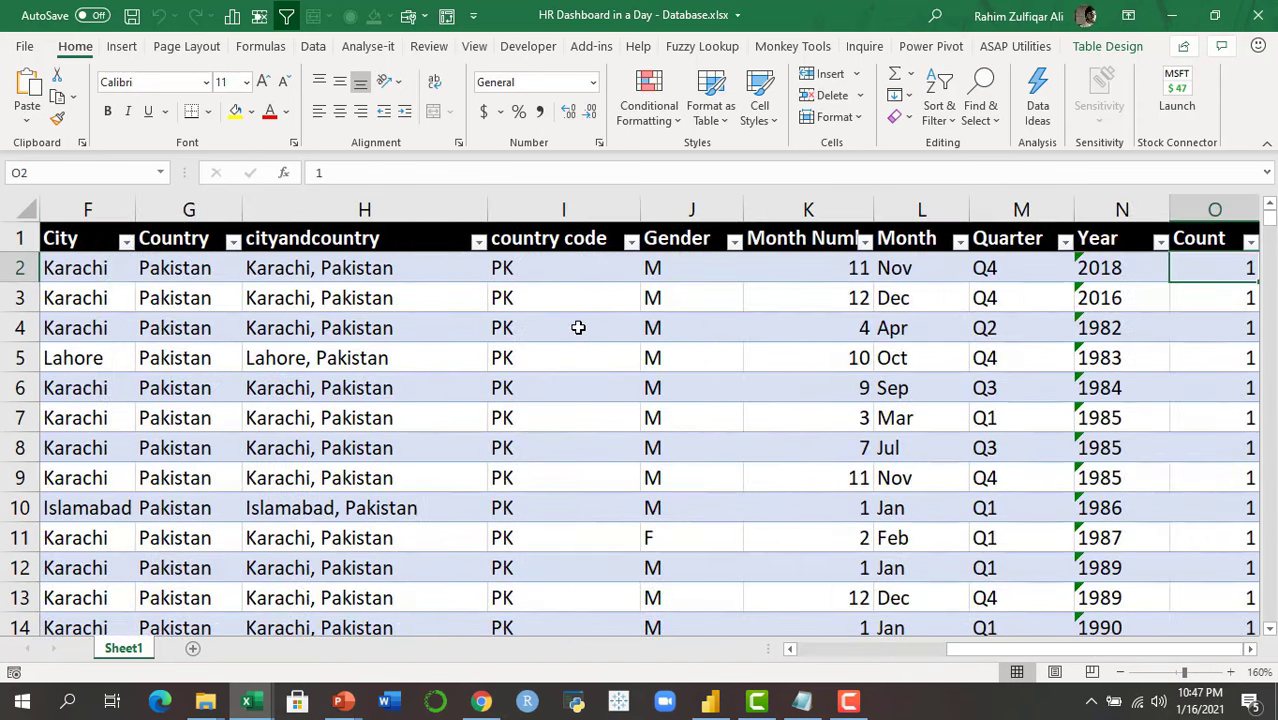
pyautogui.hscroll(2, 578, 327)
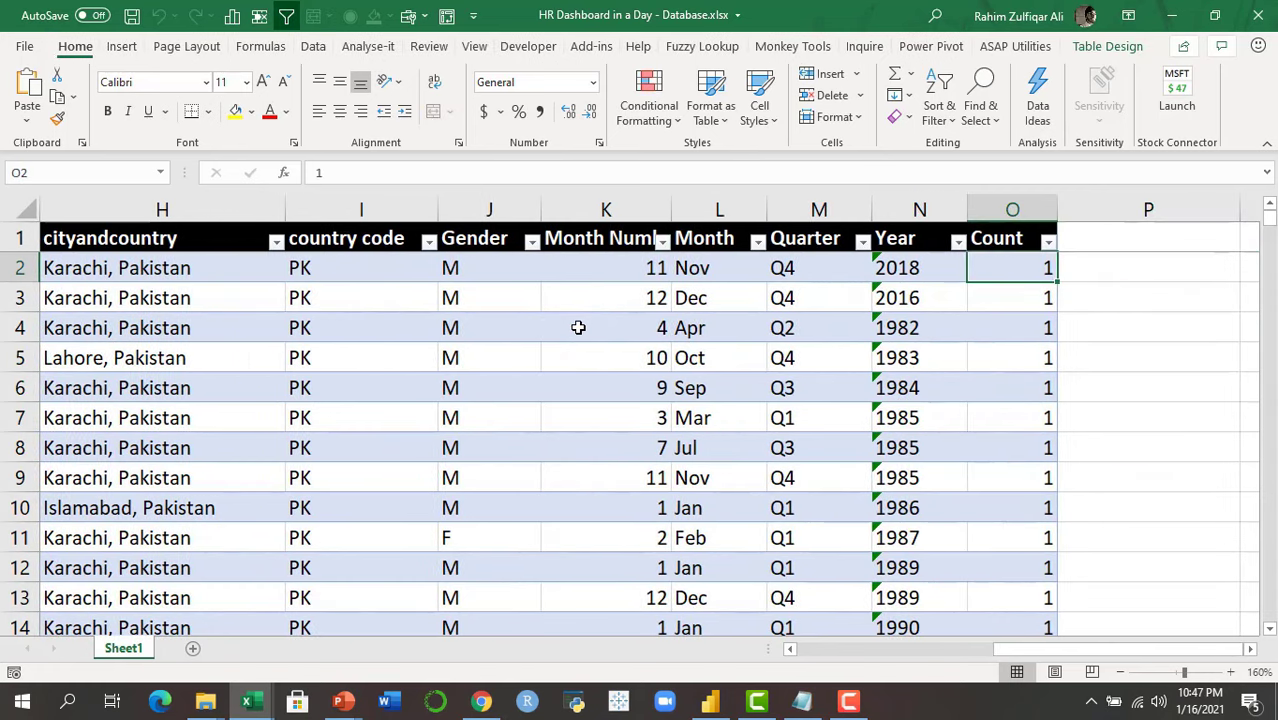
pyautogui.press('Down')
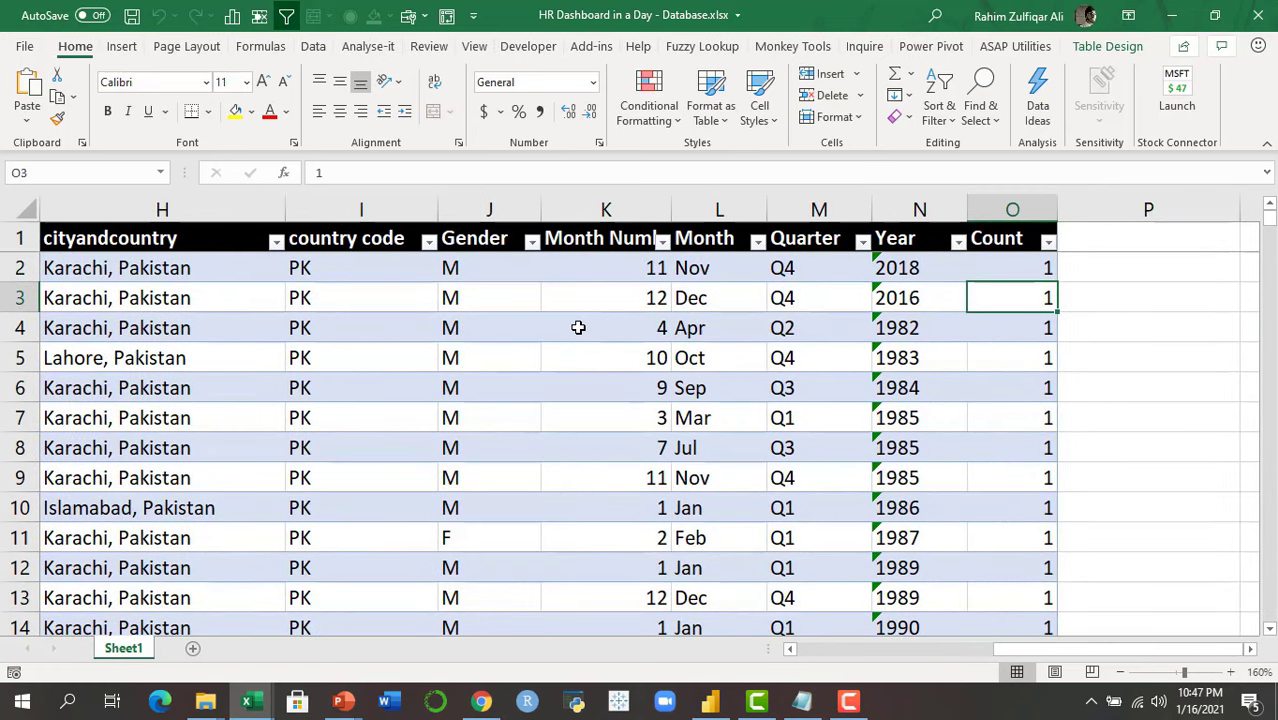
pyautogui.hotkey('ctrl', 'Down')
pyautogui.hotkey('ctrl', 'Up')
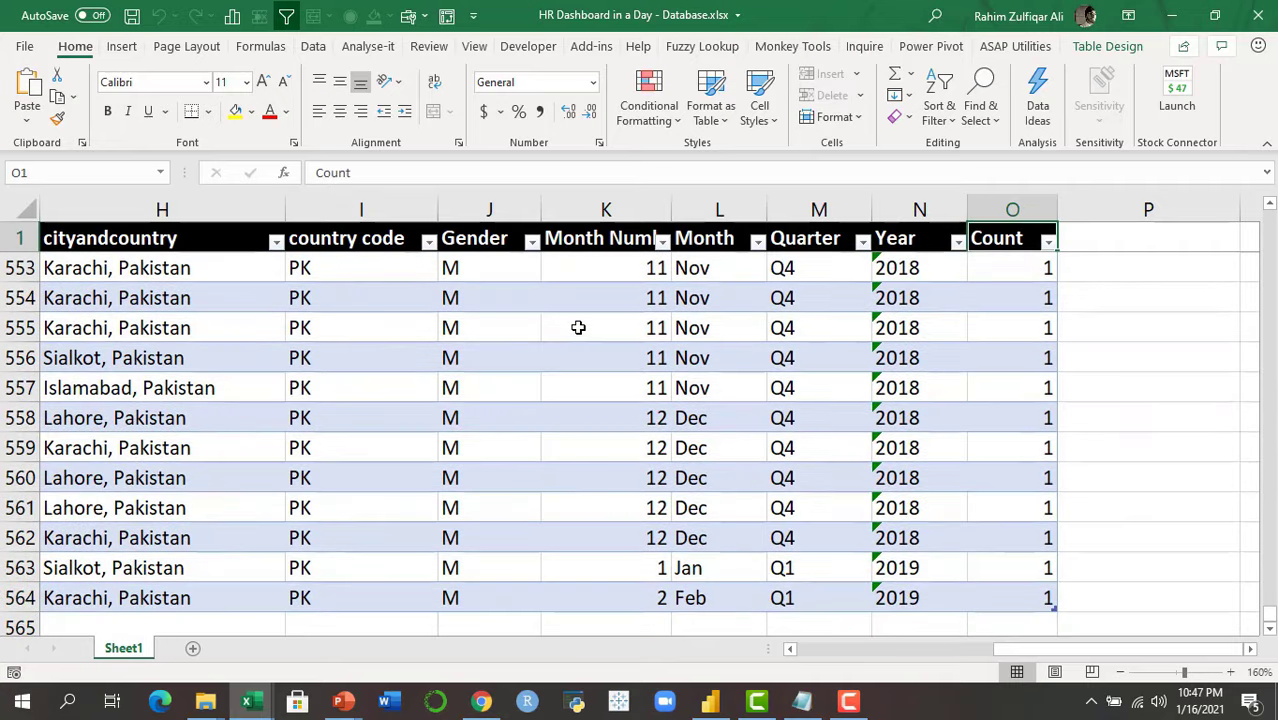
pyautogui.press('Down')
# Highlight the complete first employee record from EmployeeID to Count, and finish on the second record's EmployeeID
pyautogui.hotkey('ctrl', 'Left')
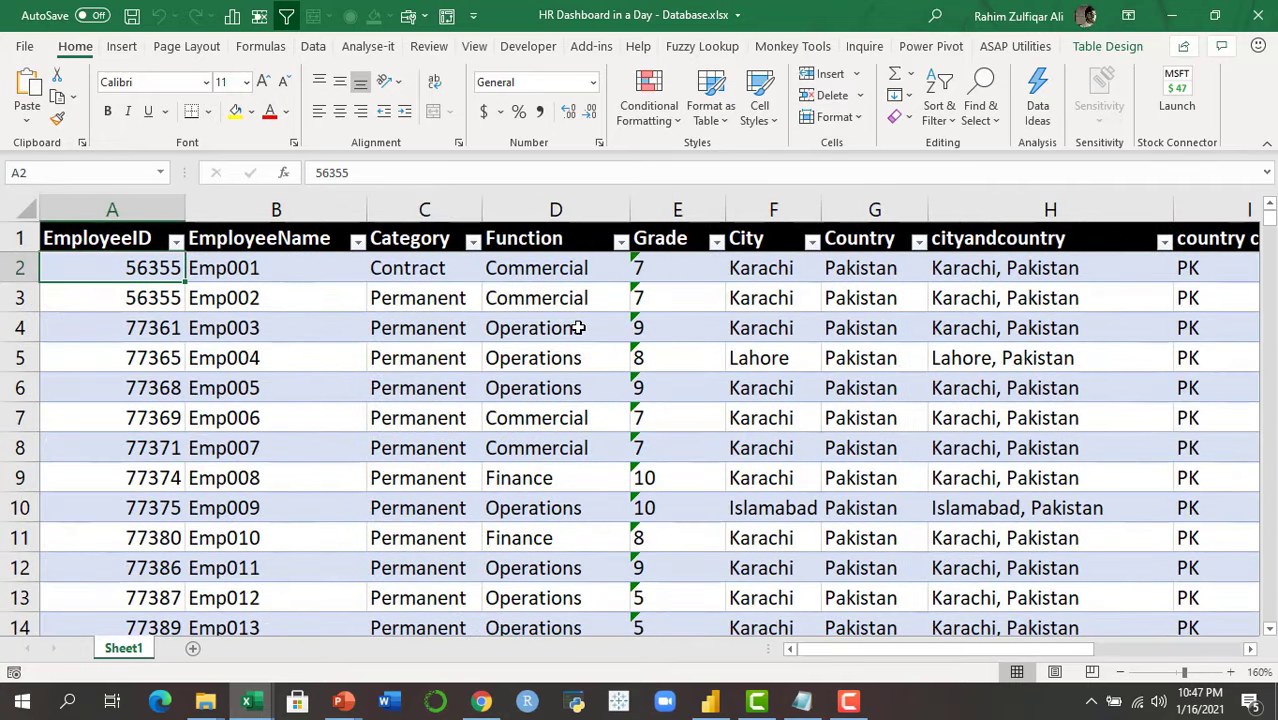
pyautogui.press('Up')
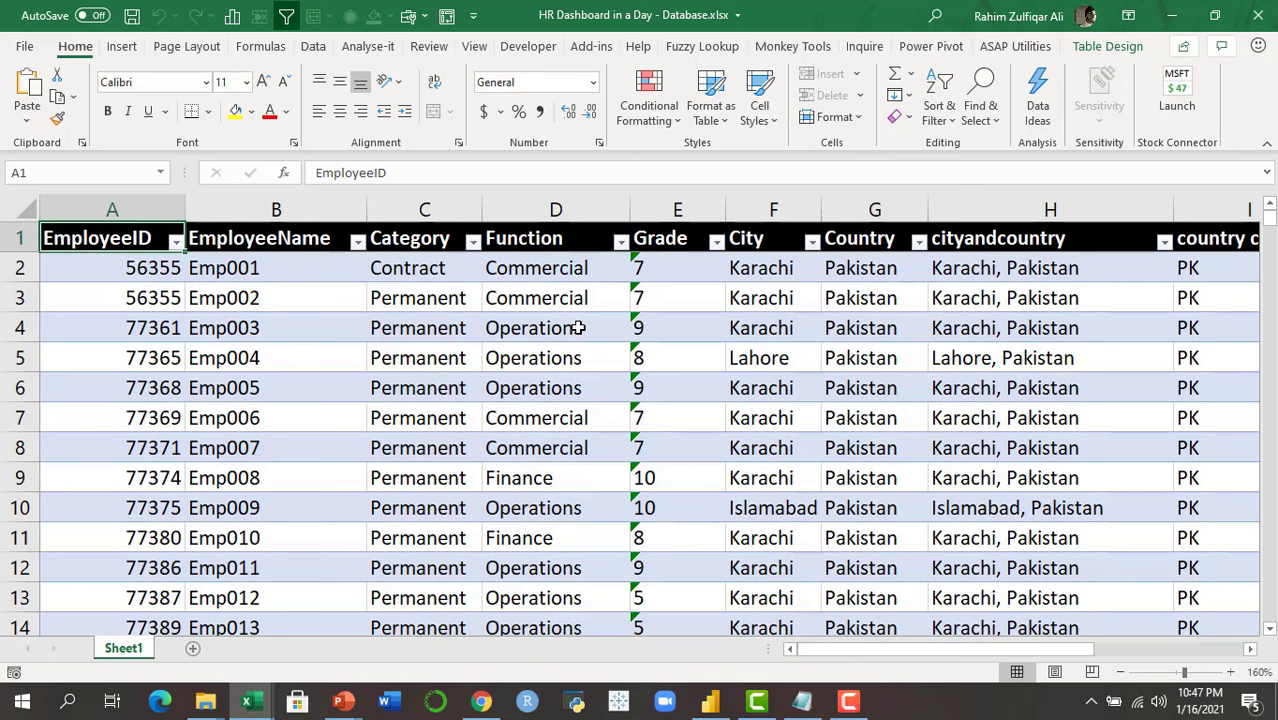
pyautogui.press('Down')
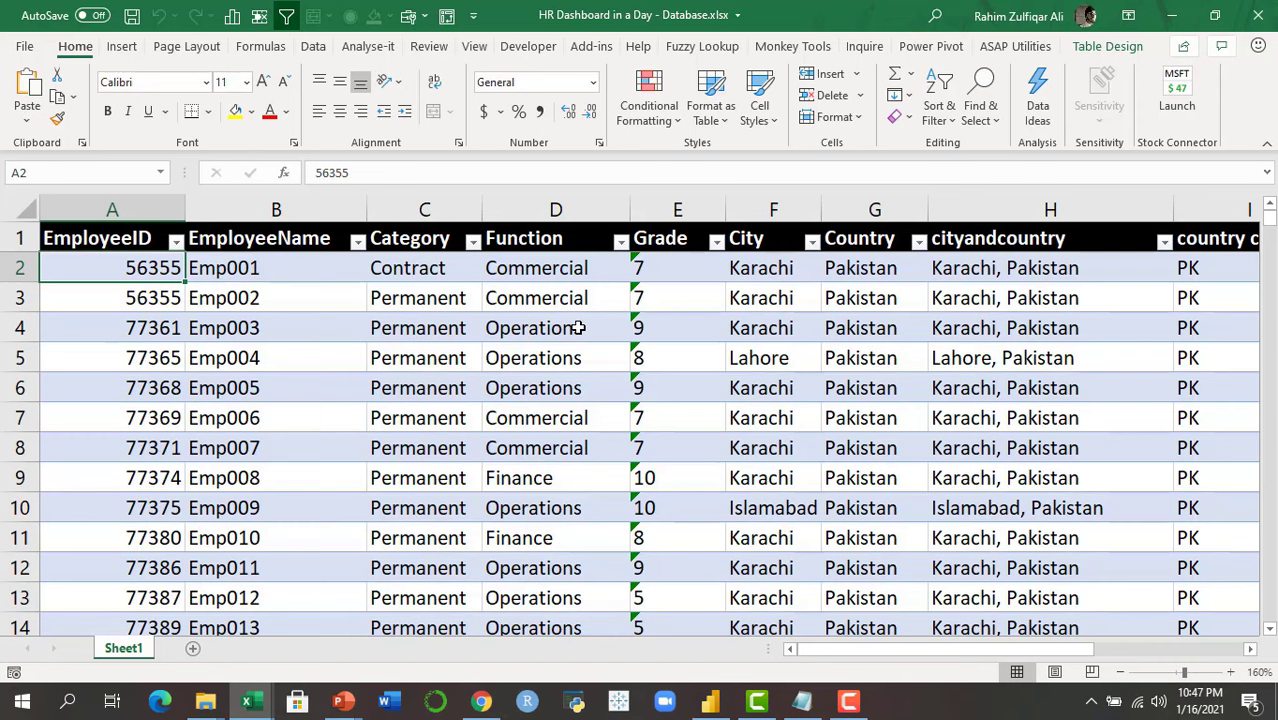
pyautogui.hotkey('ctrl', 'shift', 'Right')
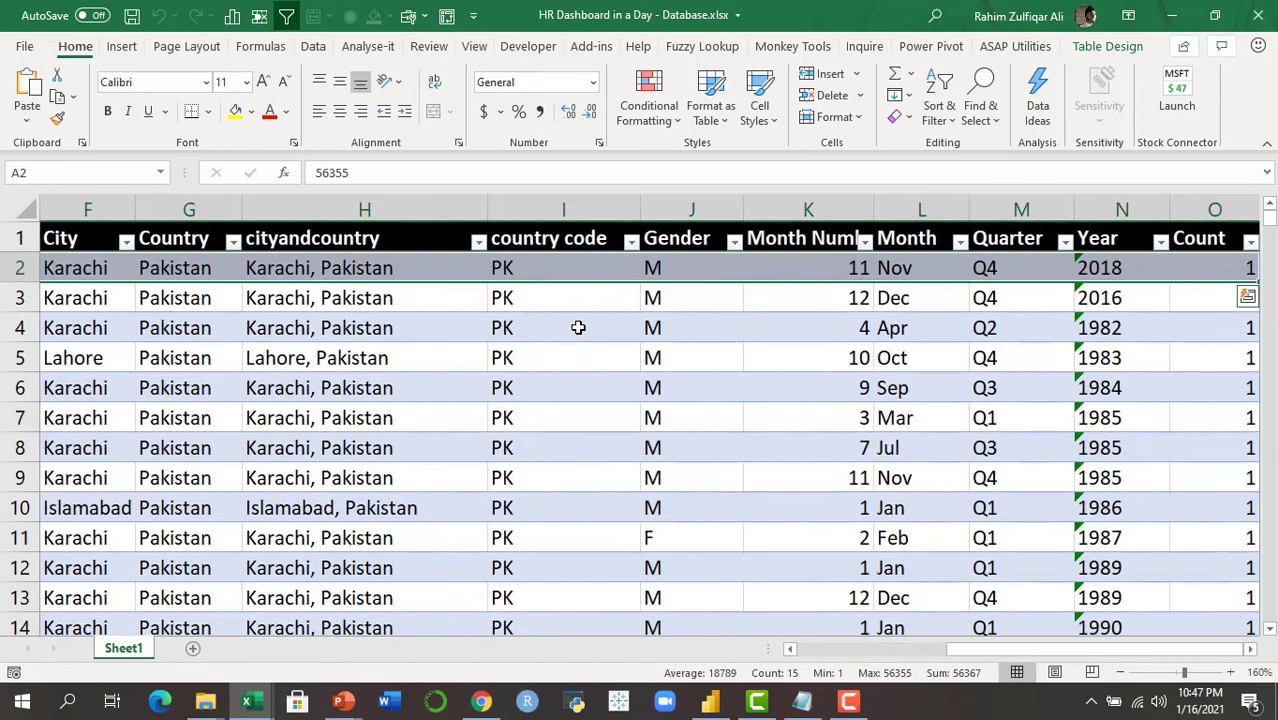
pyautogui.hotkey('ctrl', 'shift', 'Left')
pyautogui.press('Down')
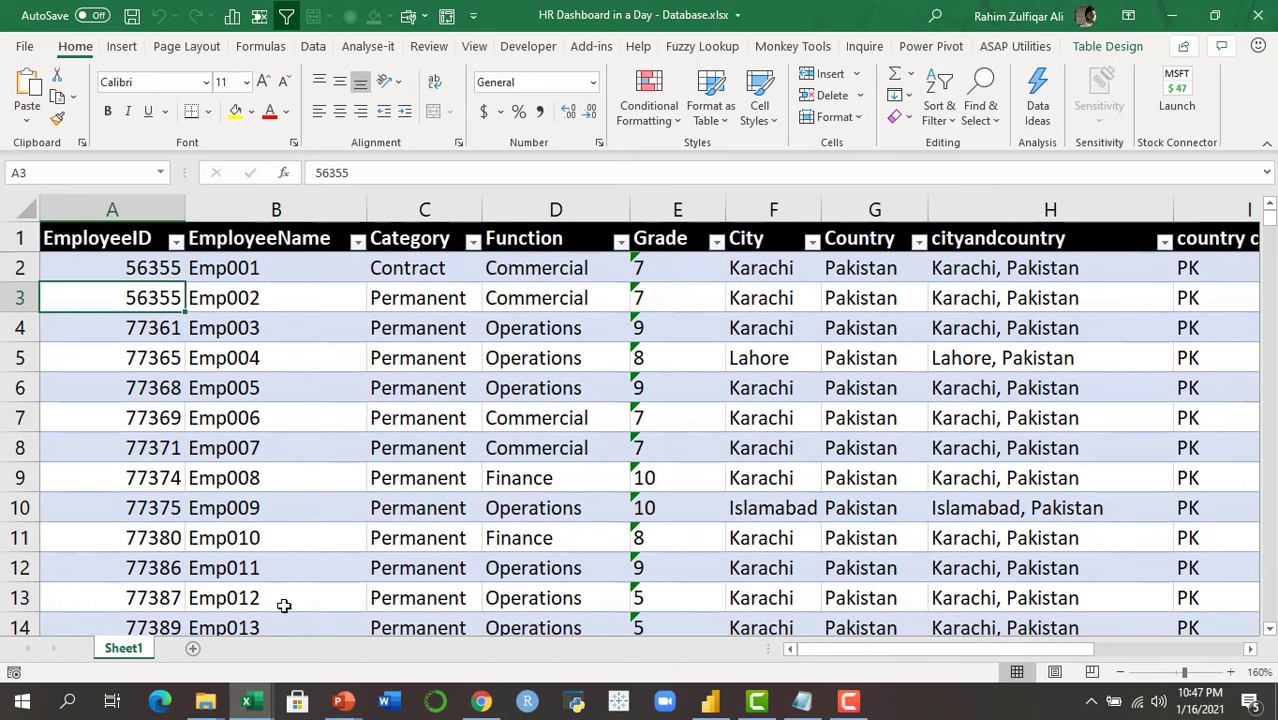
# Switch back to the workbook POWER BI - HRMDB - EBPL.xlsx and select the Grade entry in cell F7
pyautogui.click(250, 700)
pyautogui.click(290, 657)
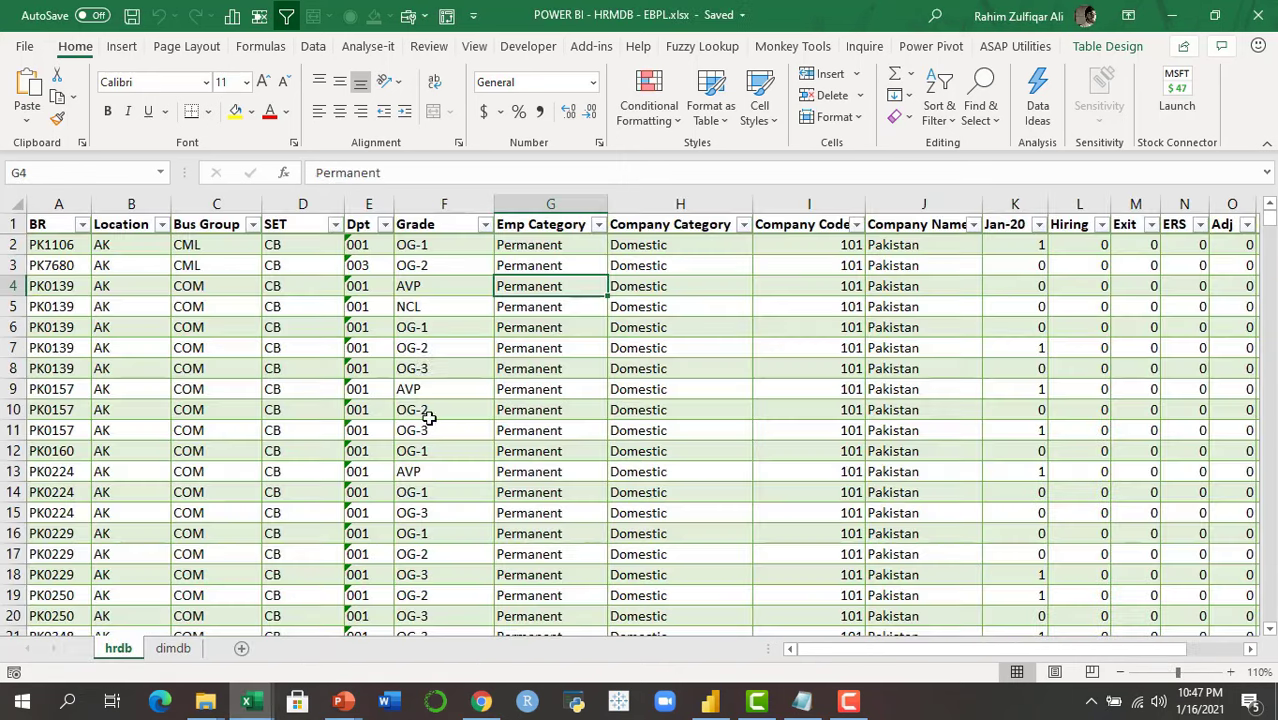
pyautogui.click(421, 347)
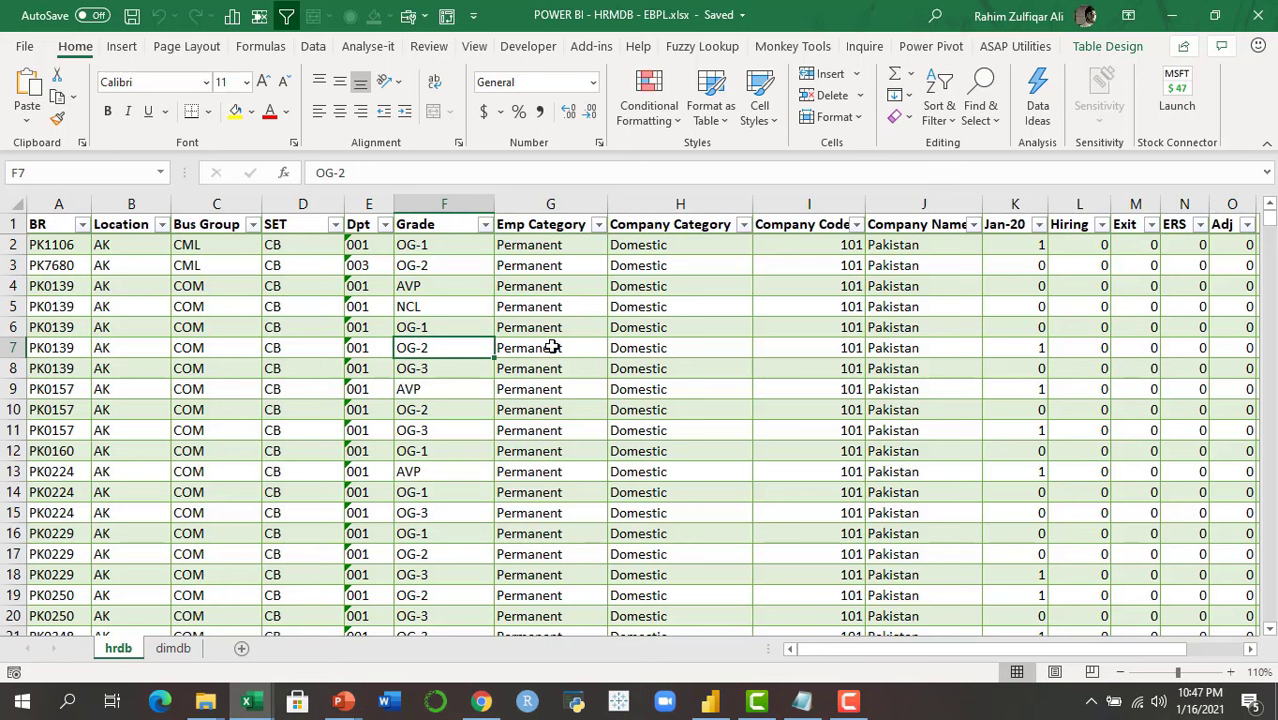
# Review the hrdb table's column headers from BR across to Emp Category, including the first record's Dpt entry
pyautogui.hotkey('ctrl', 'Home')
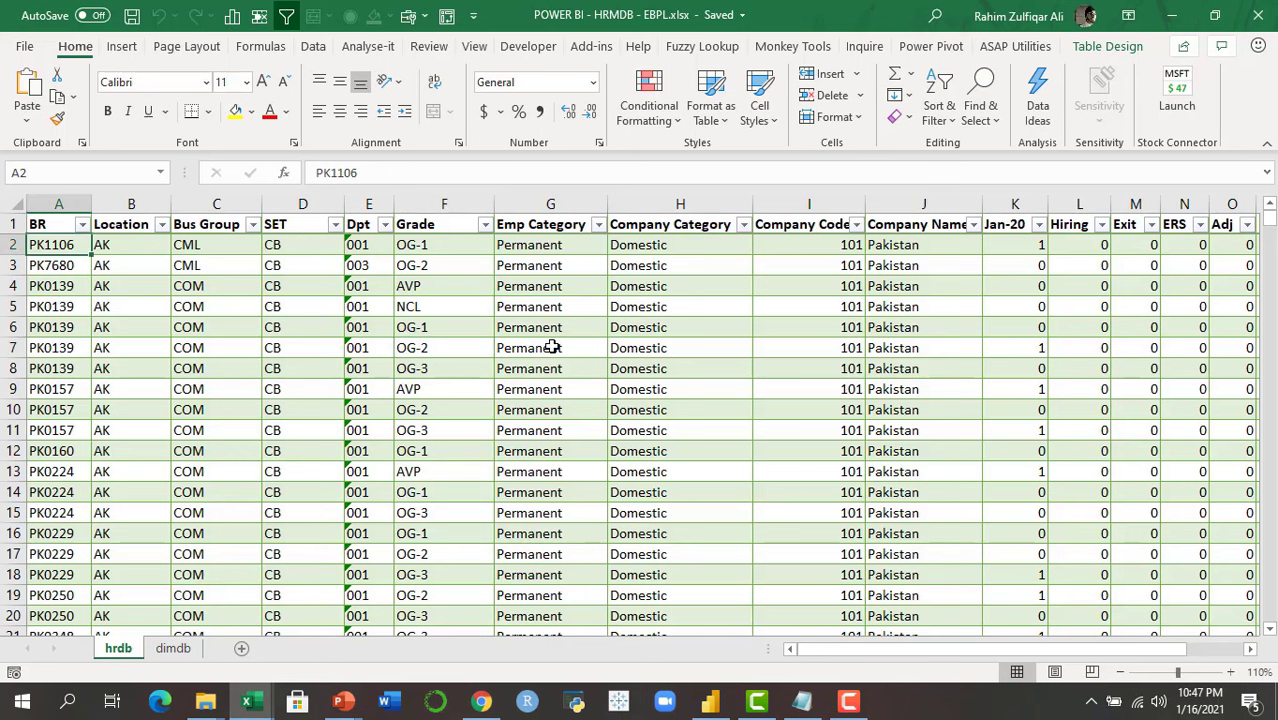
pyautogui.press('Up')
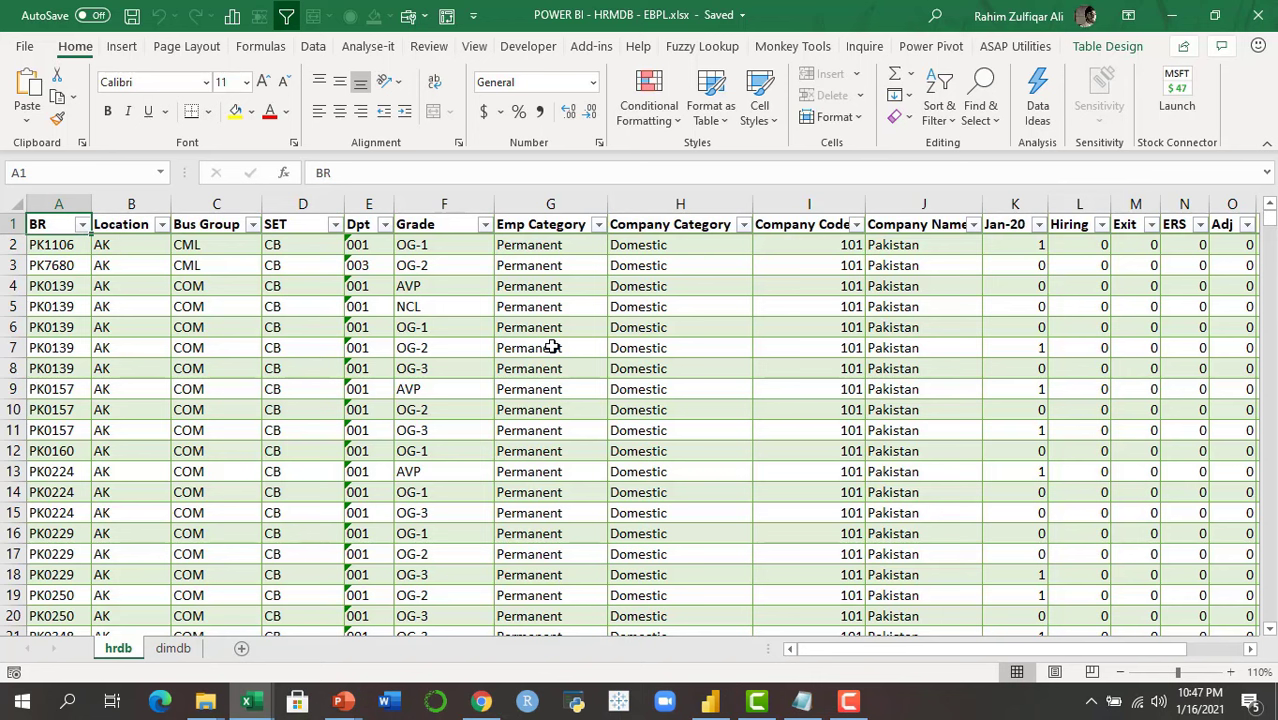
pyautogui.press('Right')
pyautogui.press('Right')
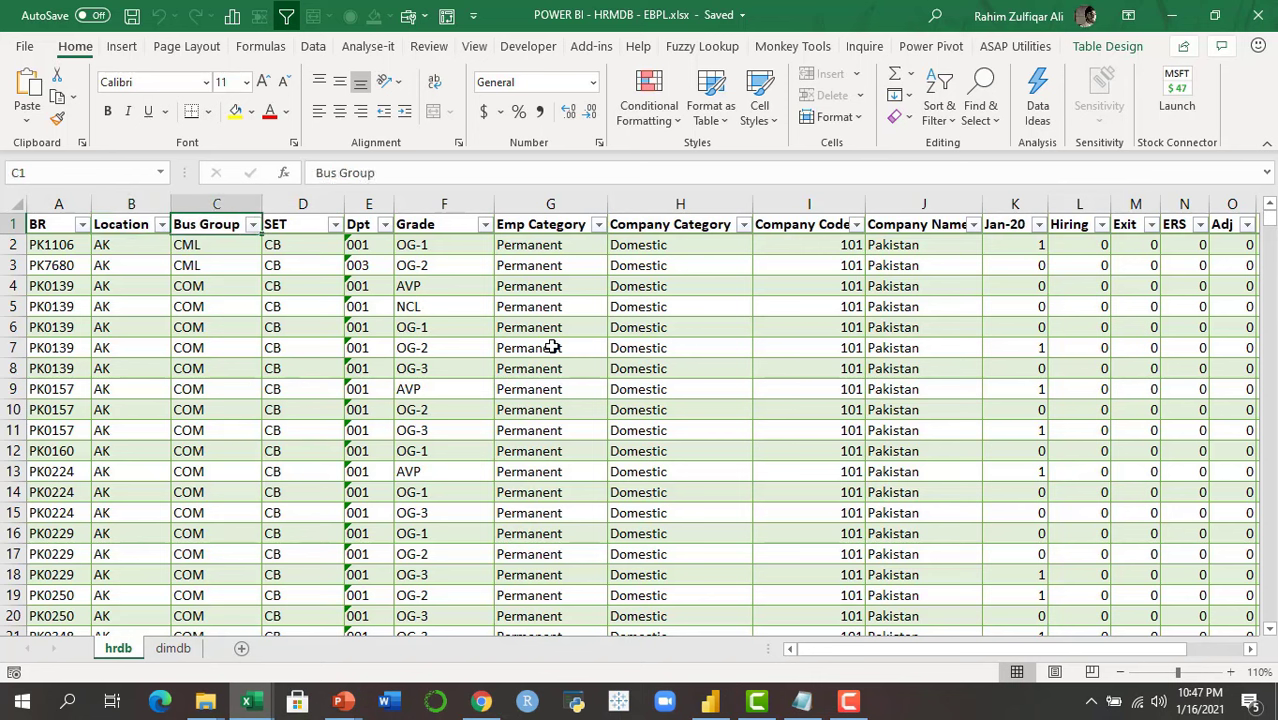
pyautogui.press('Right')
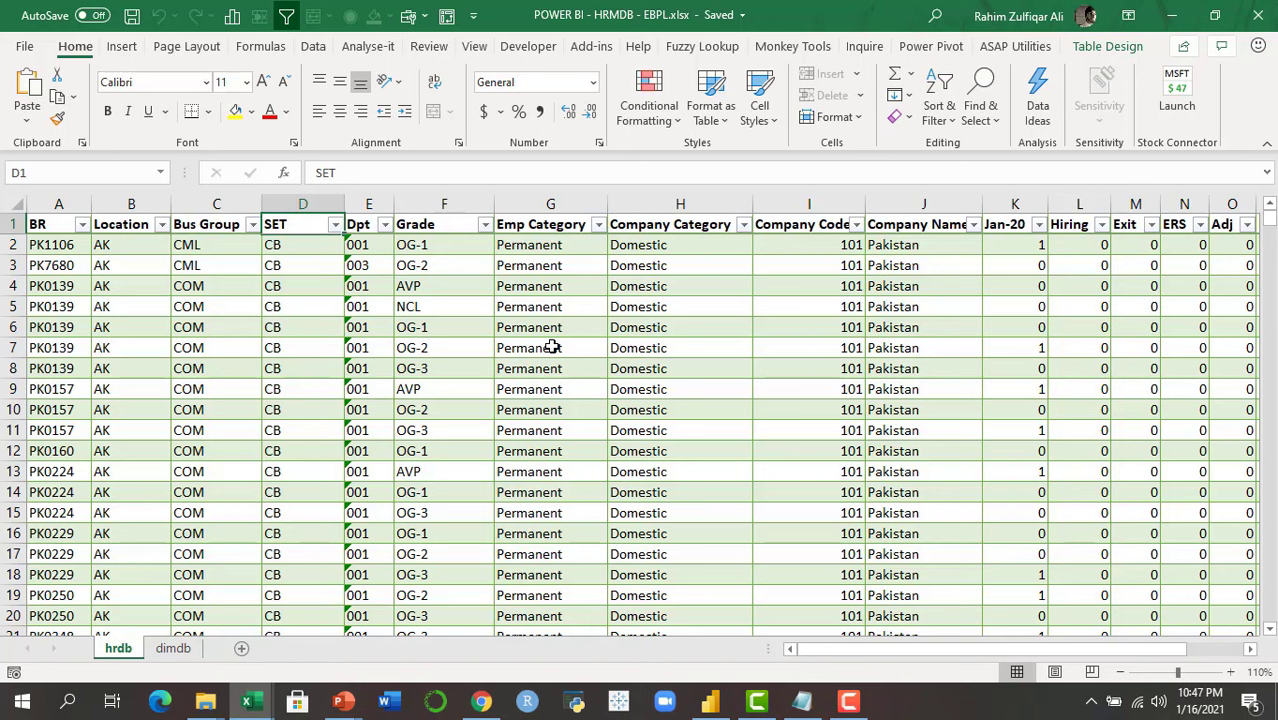
pyautogui.press('Down')
pyautogui.press('Right')
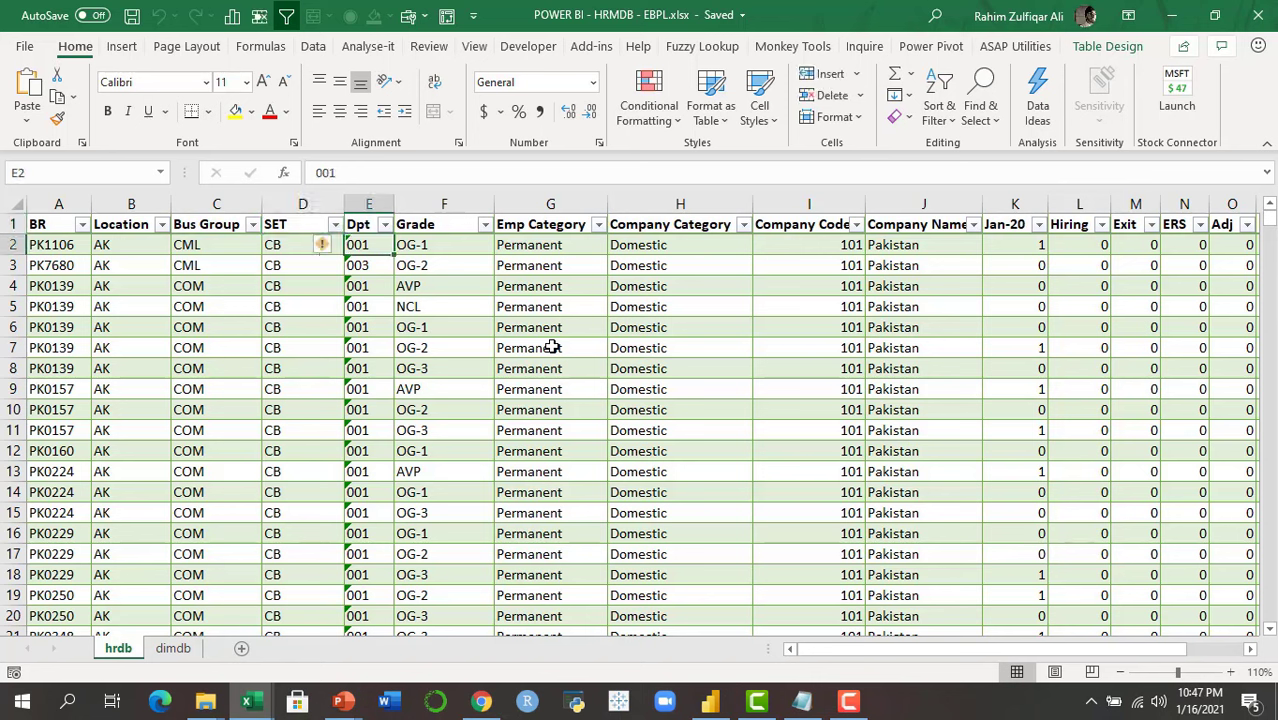
pyautogui.press('Up')
pyautogui.press('Right')
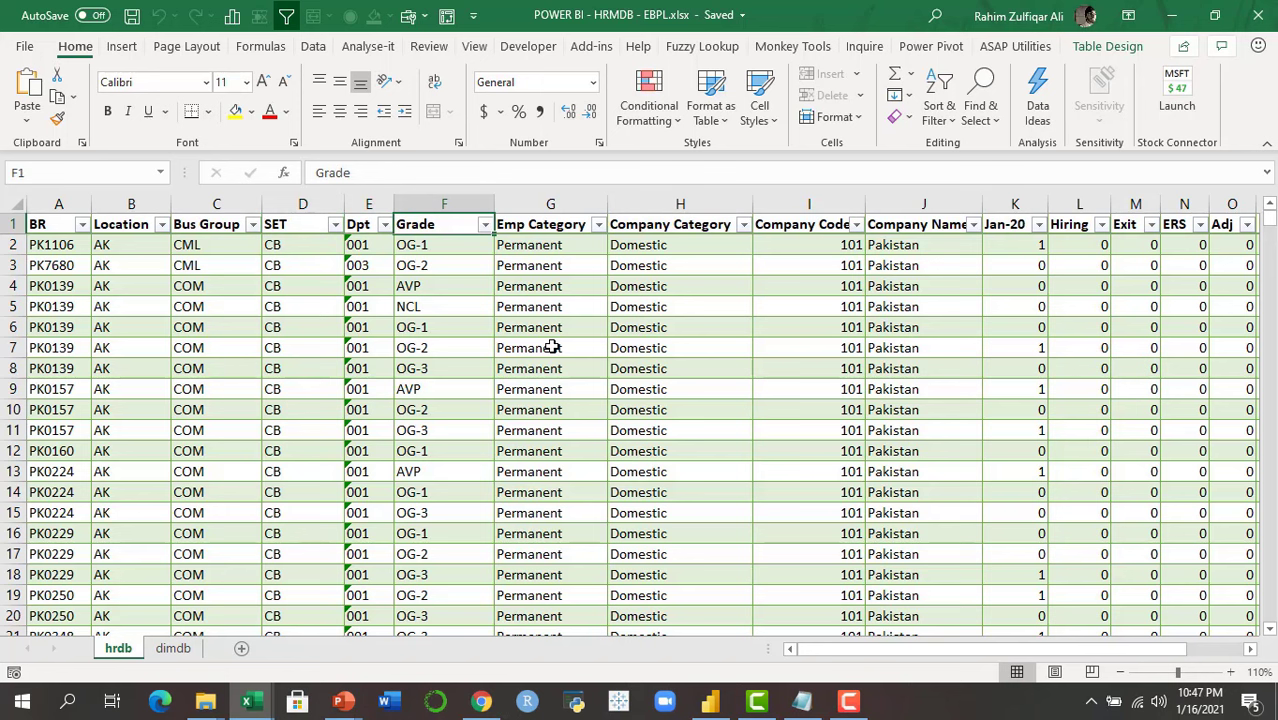
pyautogui.press('Right')
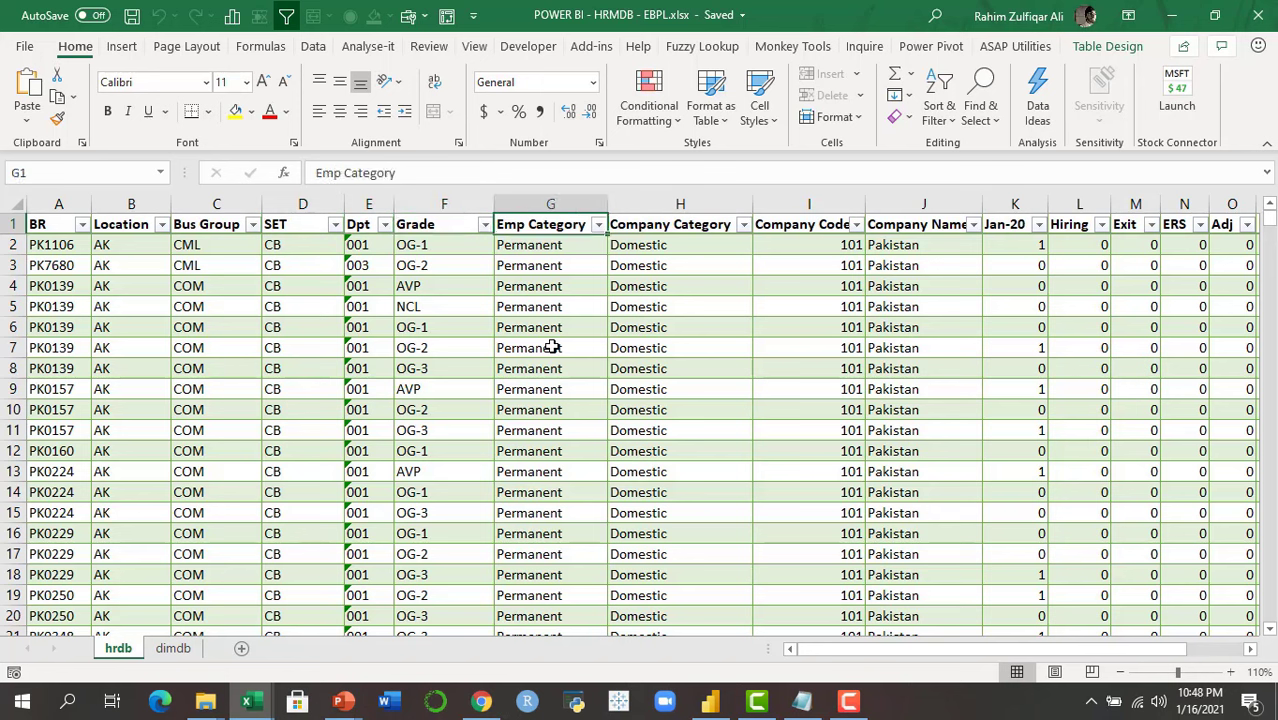
# Examine the distinct employee categories in the Emp Category filter list, and leave the column unfiltered
pyautogui.hotkey('alt', 'Down')
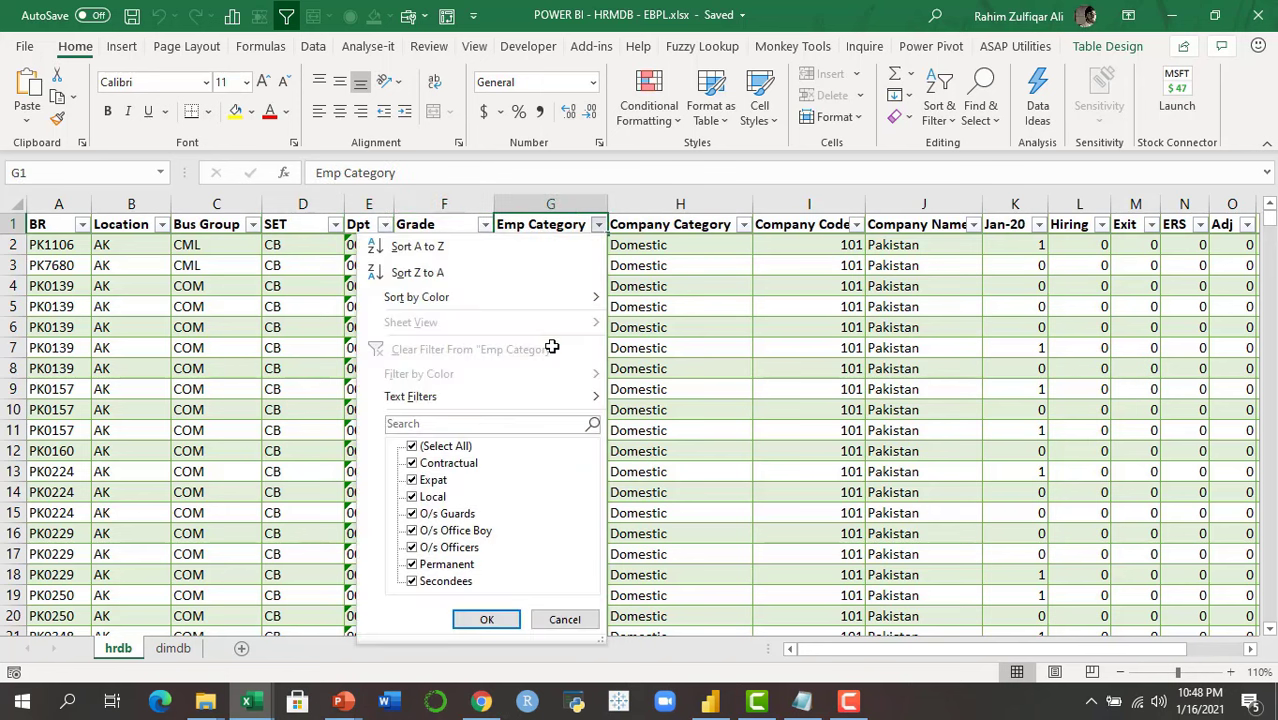
pyautogui.press('Down')
pyautogui.press('Down')
pyautogui.press('Down')
pyautogui.press('Down')
pyautogui.press('Down')
pyautogui.press('Down')
pyautogui.press('Down')
pyautogui.press('Up')
pyautogui.press('Up')
pyautogui.press('Up')
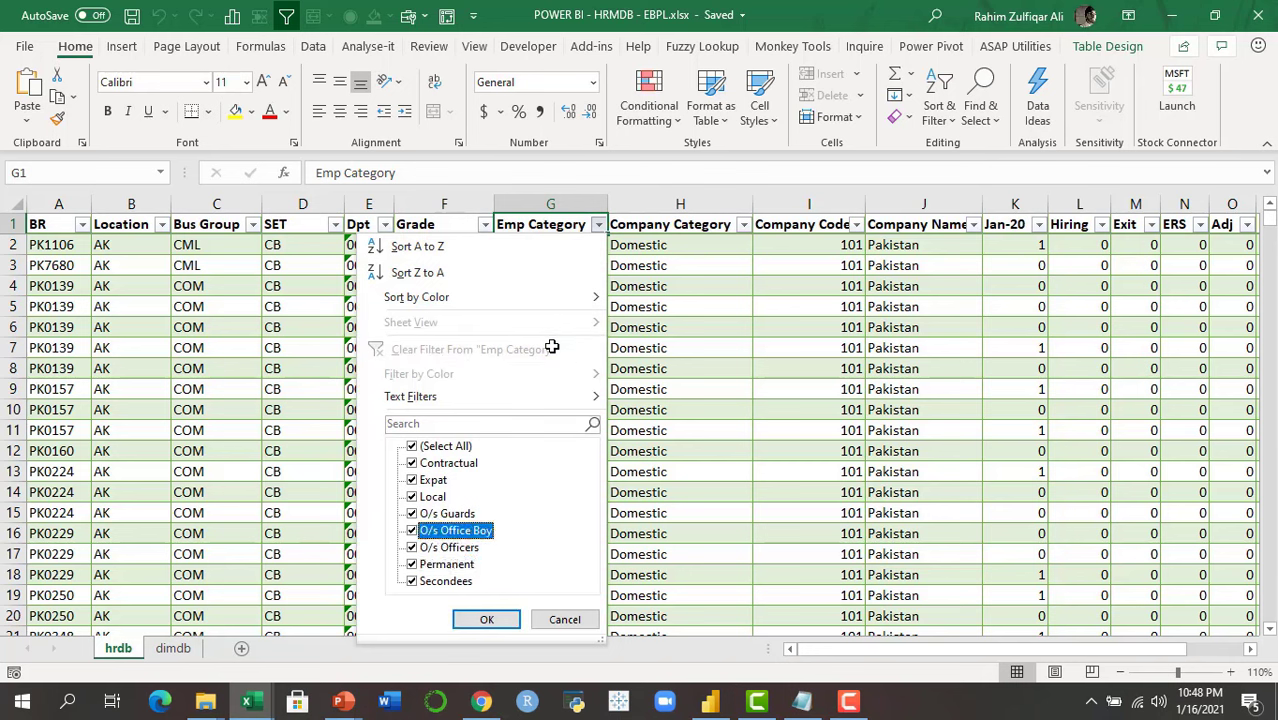
pyautogui.press('Down')
pyautogui.press('Down')
pyautogui.press('Down')
pyautogui.press('Up')
pyautogui.press('Up')
pyautogui.press('Up')
pyautogui.press('Up')
pyautogui.press('Escape')
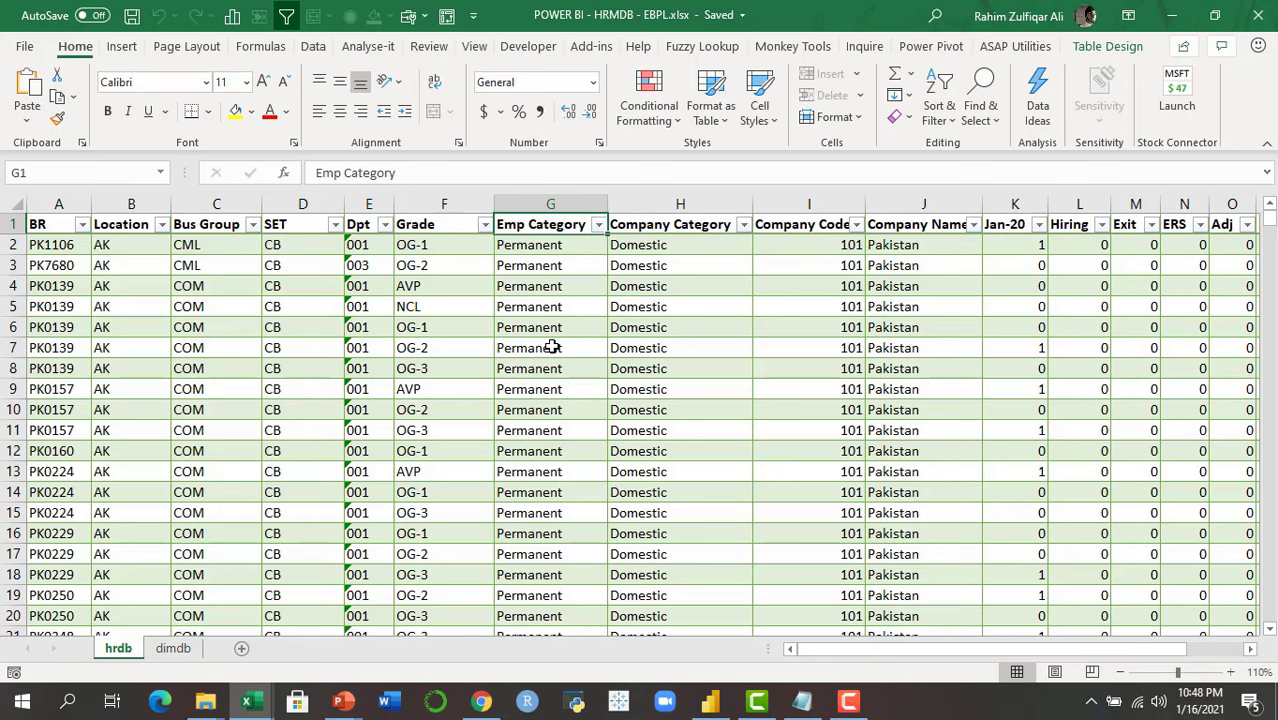
# Review the Company Category, Company Code and Company Name headers, briefly checking the Company Category filter list
pyautogui.press('Right')
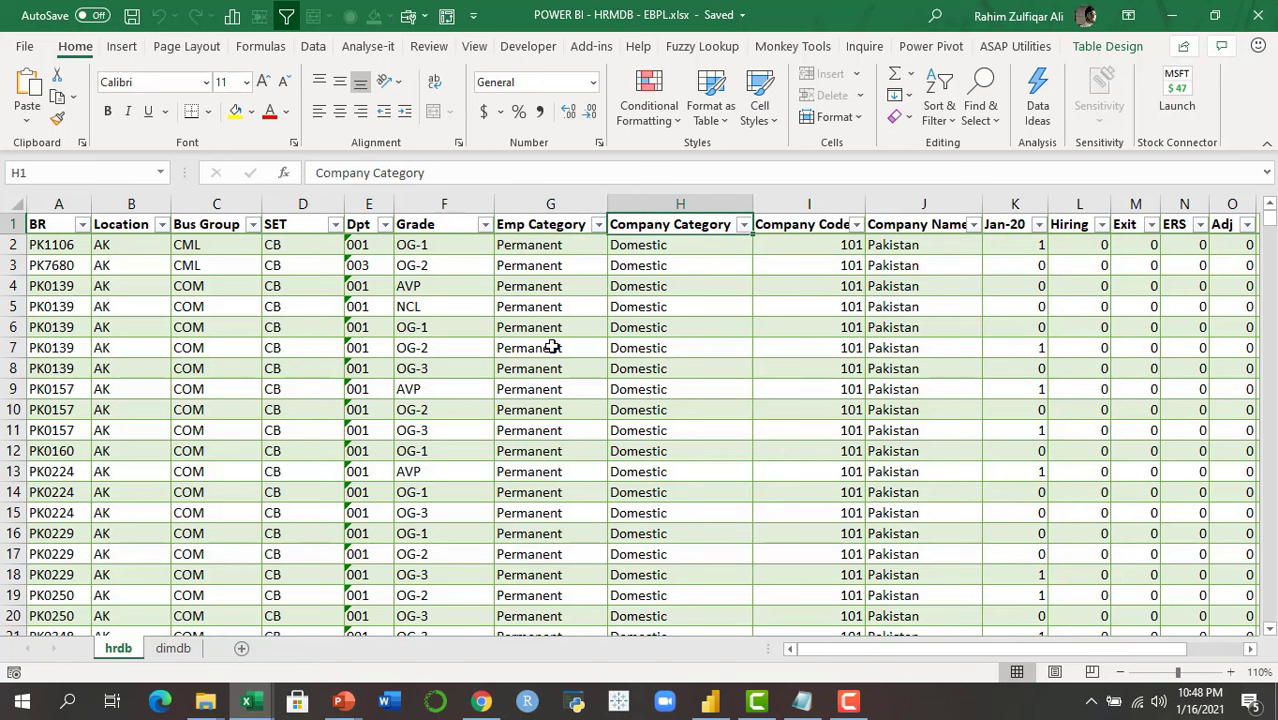
pyautogui.hotkey('alt', 'Down')
pyautogui.press('Escape')
pyautogui.press('Right')
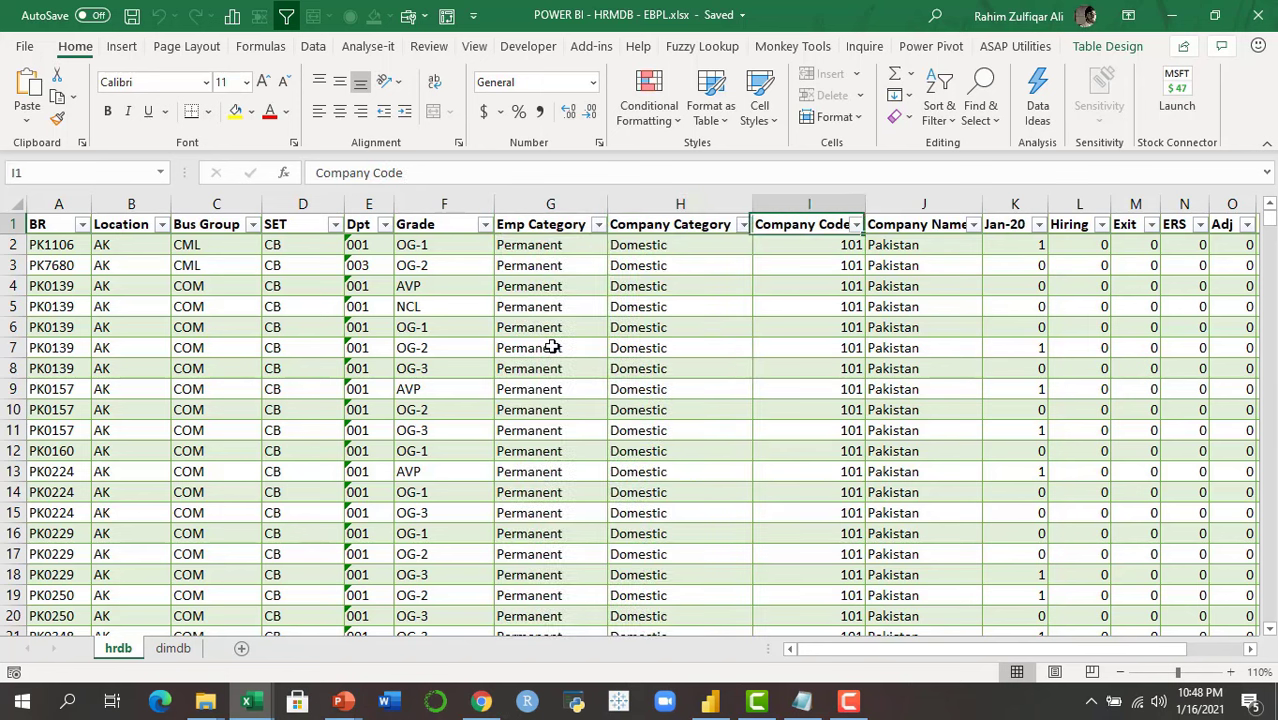
pyautogui.press('Right')
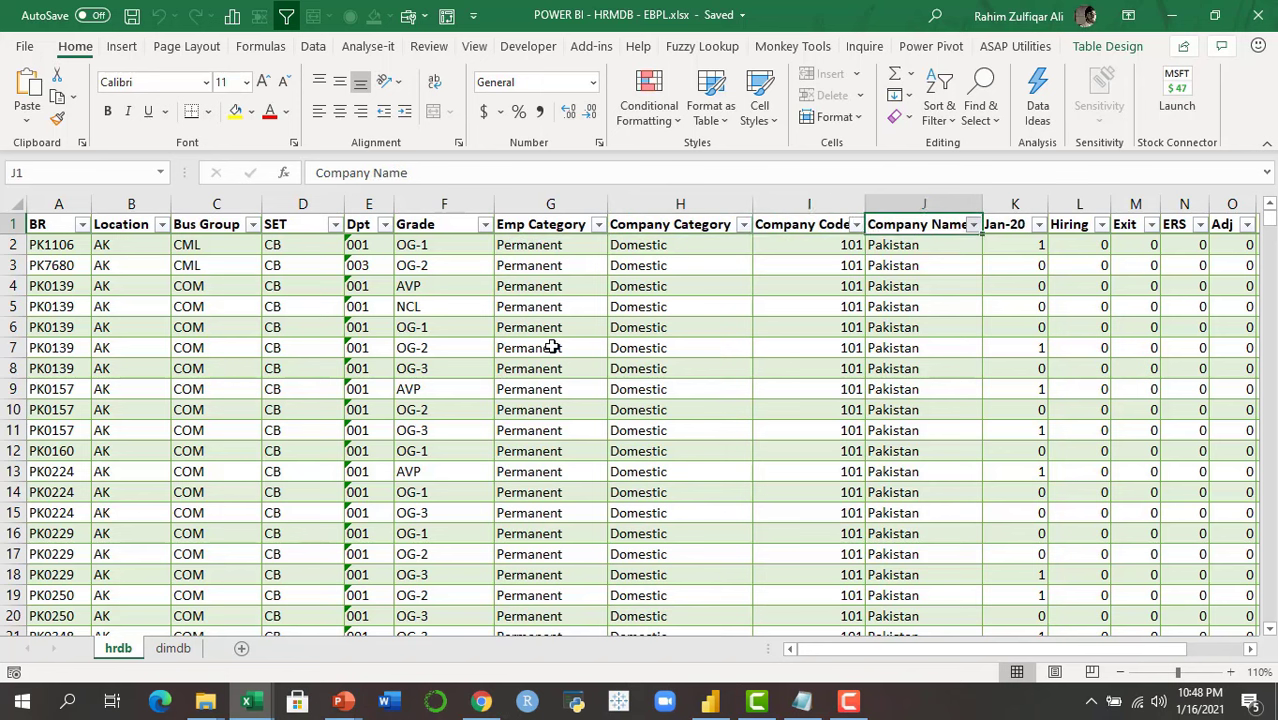
# Examine the distinct countries in the Company Name filter list, and leave the column unfiltered
pyautogui.hotkey('alt', 'Down')
pyautogui.press('Down')
pyautogui.press('Down')
pyautogui.press('Down')
pyautogui.press('Down')
pyautogui.press('Down')
pyautogui.press('Down')
pyautogui.press('Down')
pyautogui.press('Down')
pyautogui.press('Down')
pyautogui.press('Down')
pyautogui.press('Down')
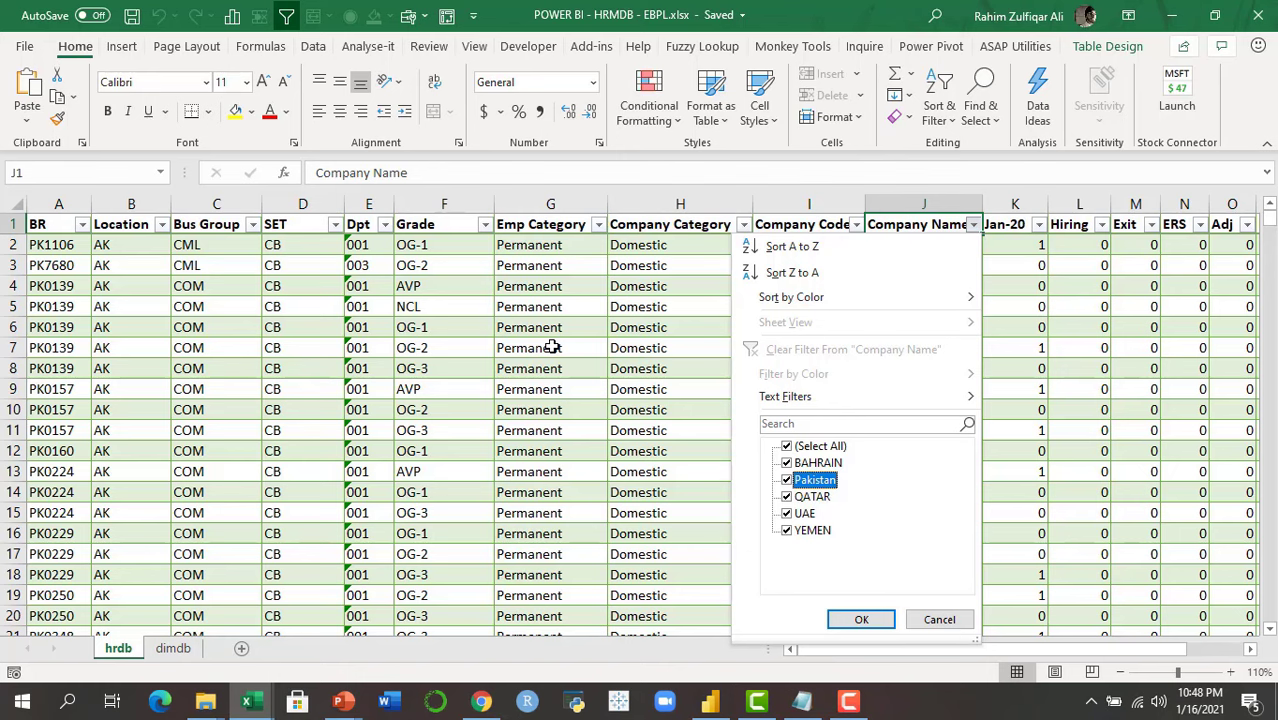
pyautogui.press('Escape')
# Review the headcount column headers from Jan-20 through Feb-20, and finish on the Jan-20 header
pyautogui.press('Right')
pyautogui.press('Right')
pyautogui.press('Right')
pyautogui.press('Right')
pyautogui.press('Right')
pyautogui.press('Right')
pyautogui.press('Right')
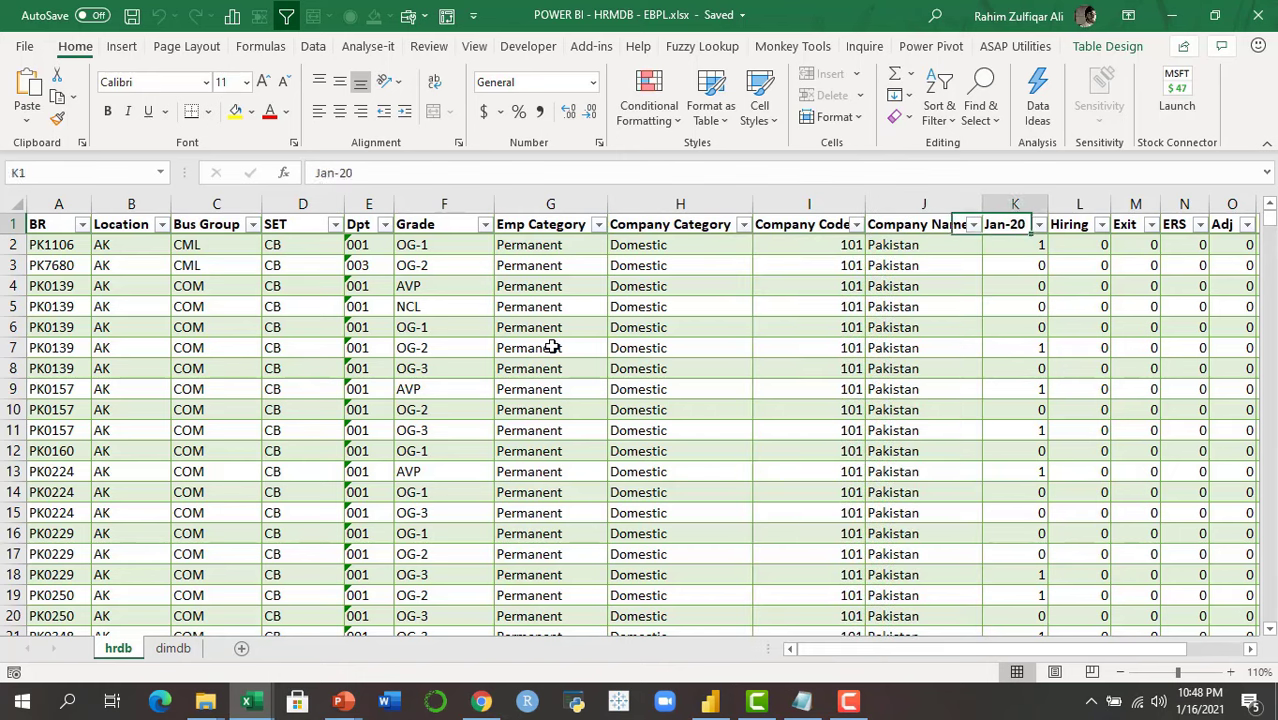
pyautogui.press('Left')
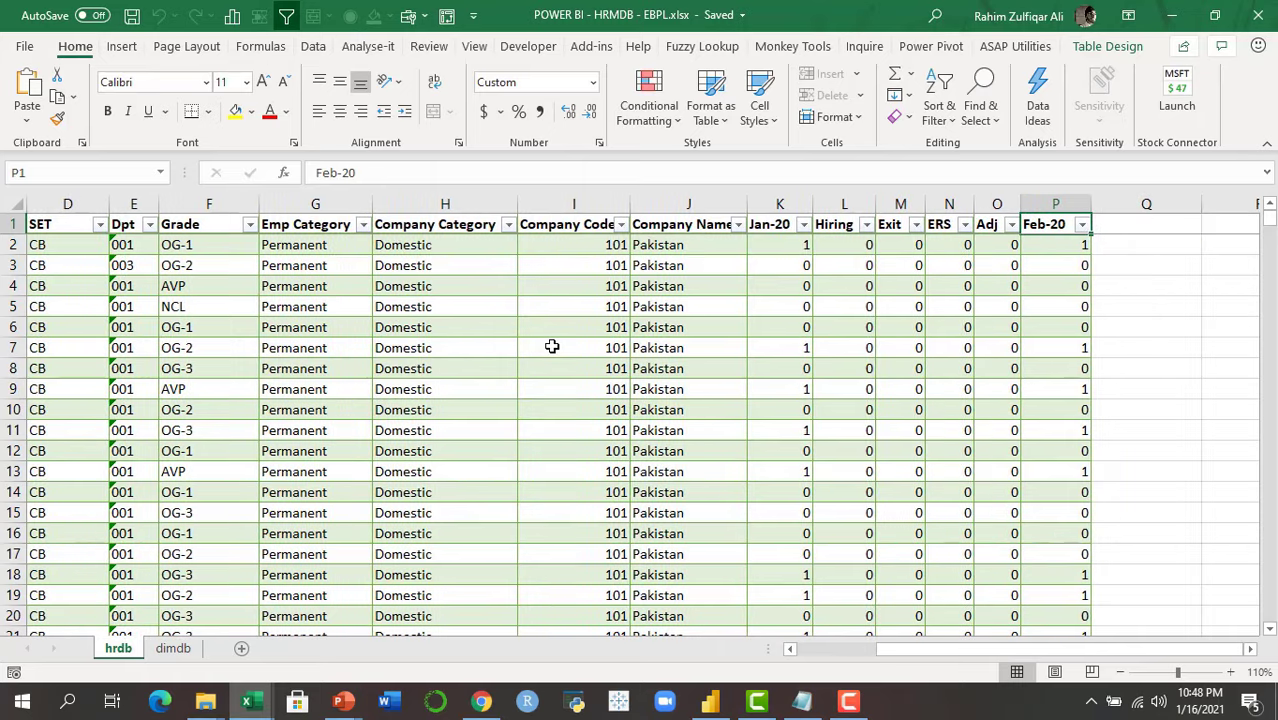
pyautogui.press('Left')
pyautogui.press('Left')
pyautogui.press('Left')
pyautogui.press('Left')
pyautogui.press('Left')
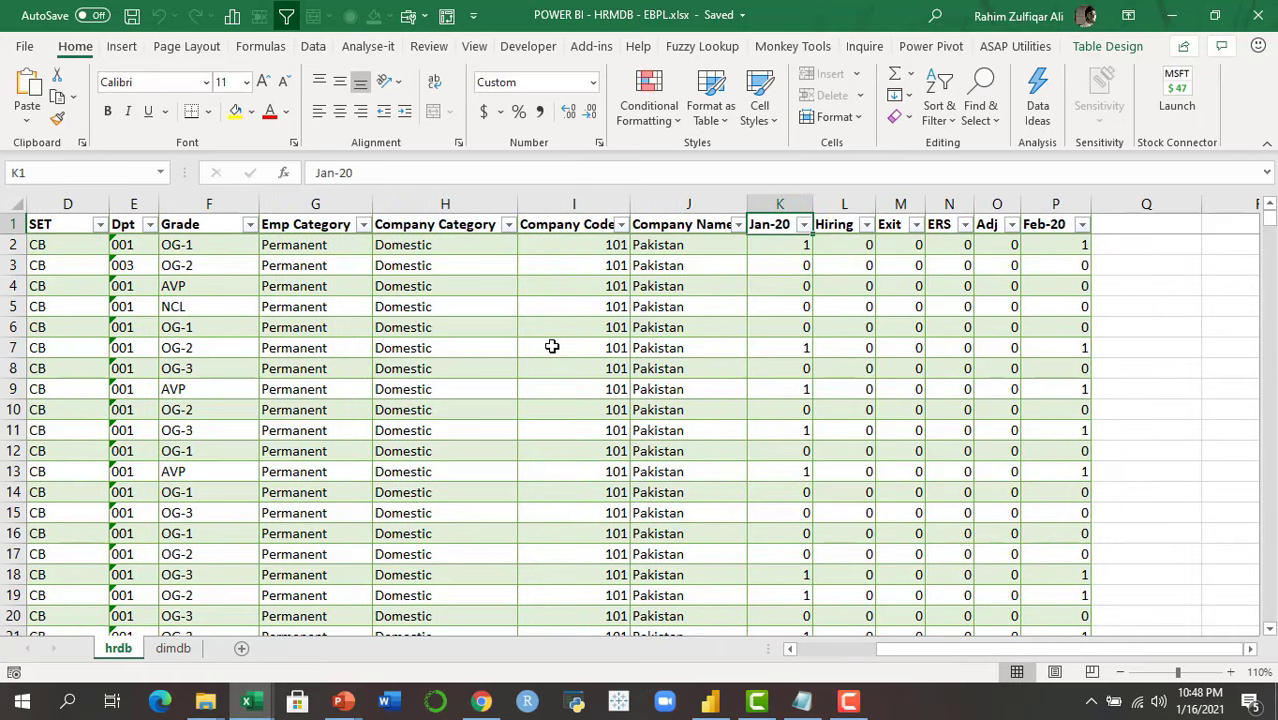
# Check the Jan-20 values down to the table's last record, and return to the column header
pyautogui.press('Down')
pyautogui.hotkey('ctrl', 'shift', 'Down')
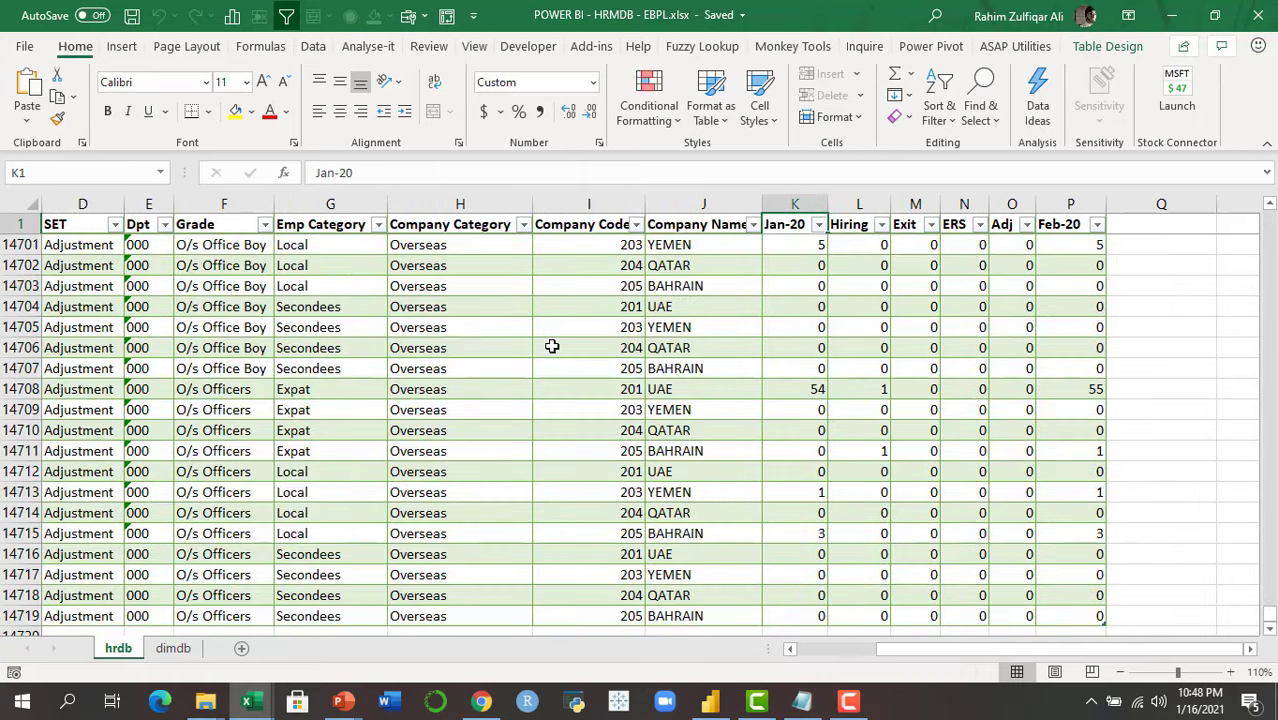
pyautogui.hotkey('ctrl', 'shift', 'Up')
pyautogui.press('Up')
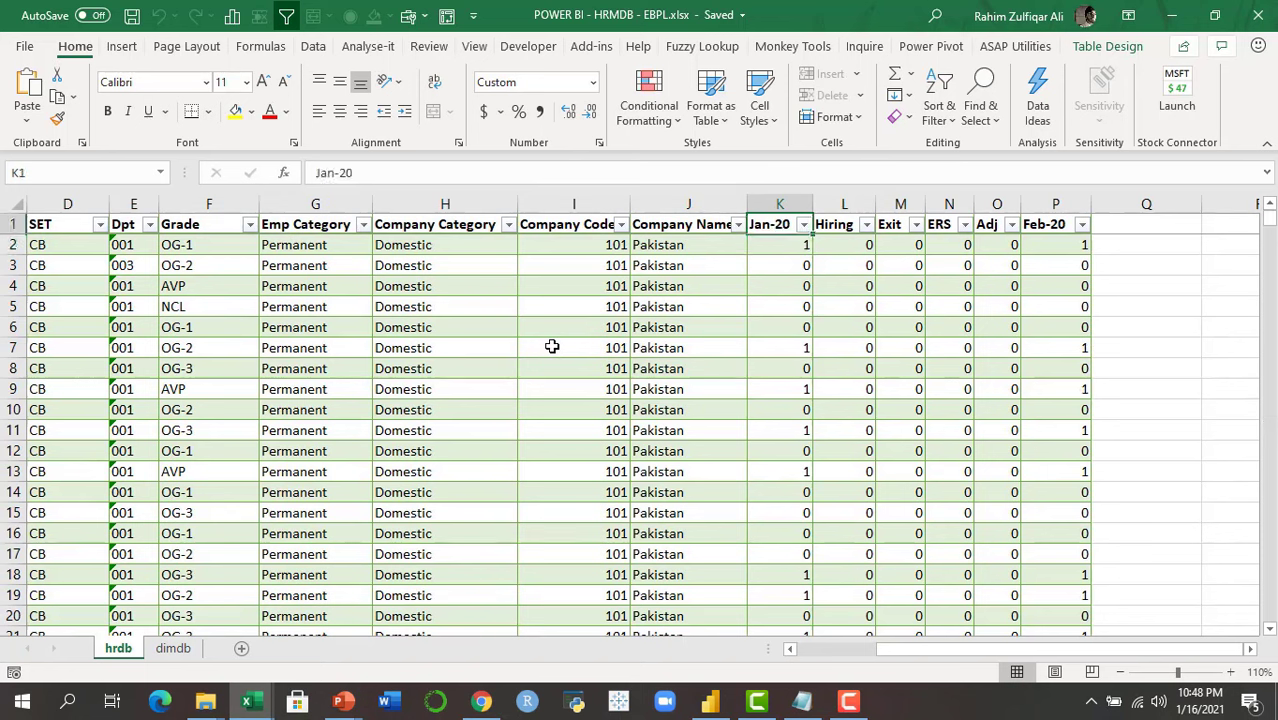
# Review the staff movement headers Hiring, Exit, ERS and Adj, and finish on the Feb-20 header
pyautogui.press('Right')
pyautogui.press('Right')
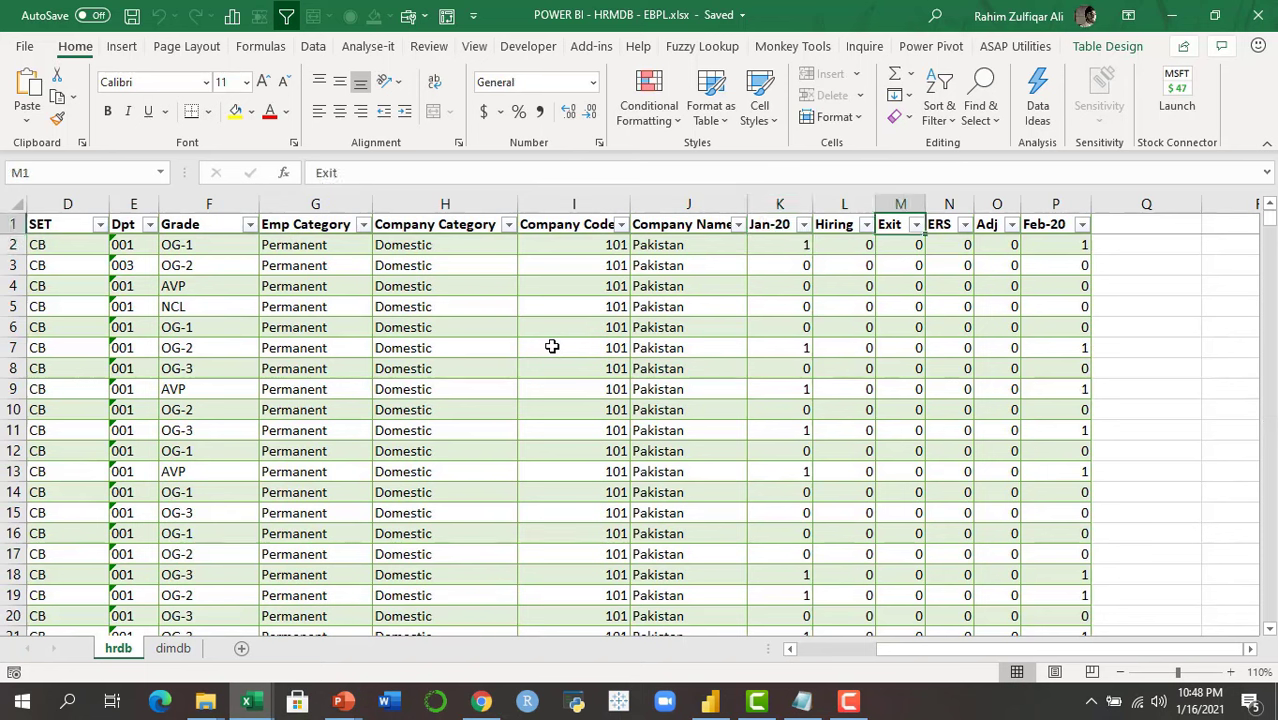
pyautogui.press('Right')
pyautogui.press('Right')
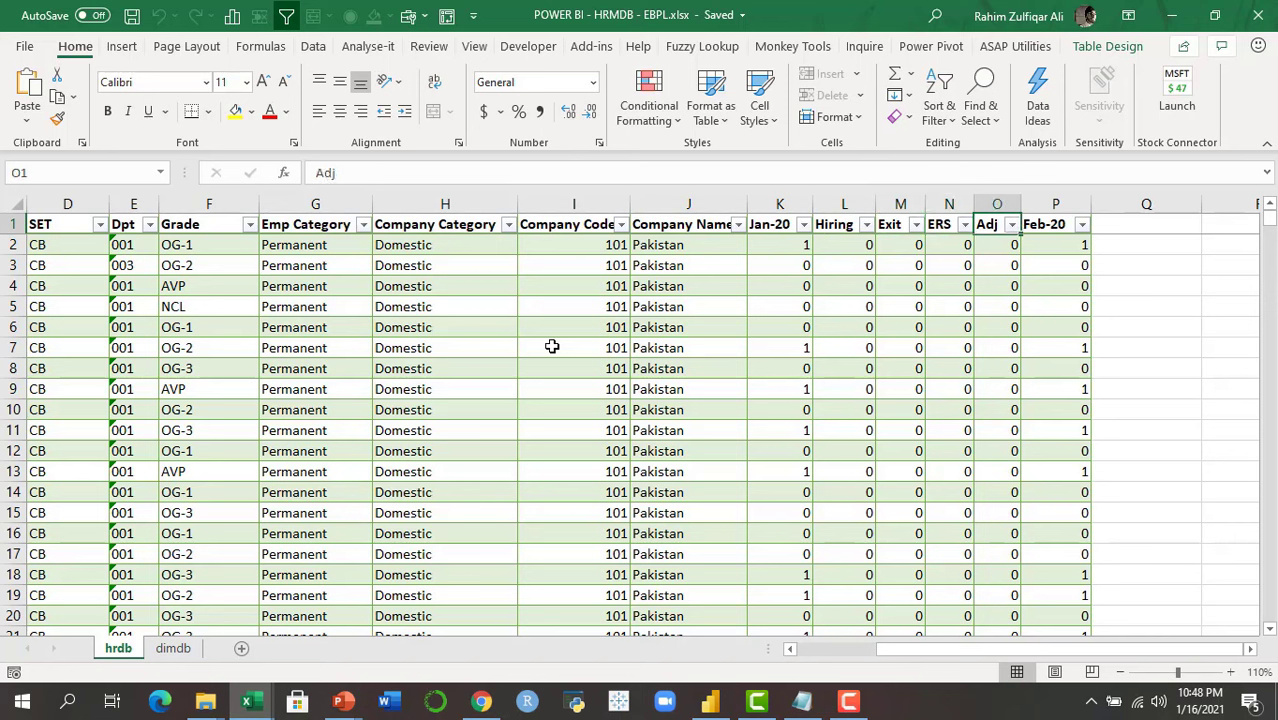
pyautogui.press('Right')
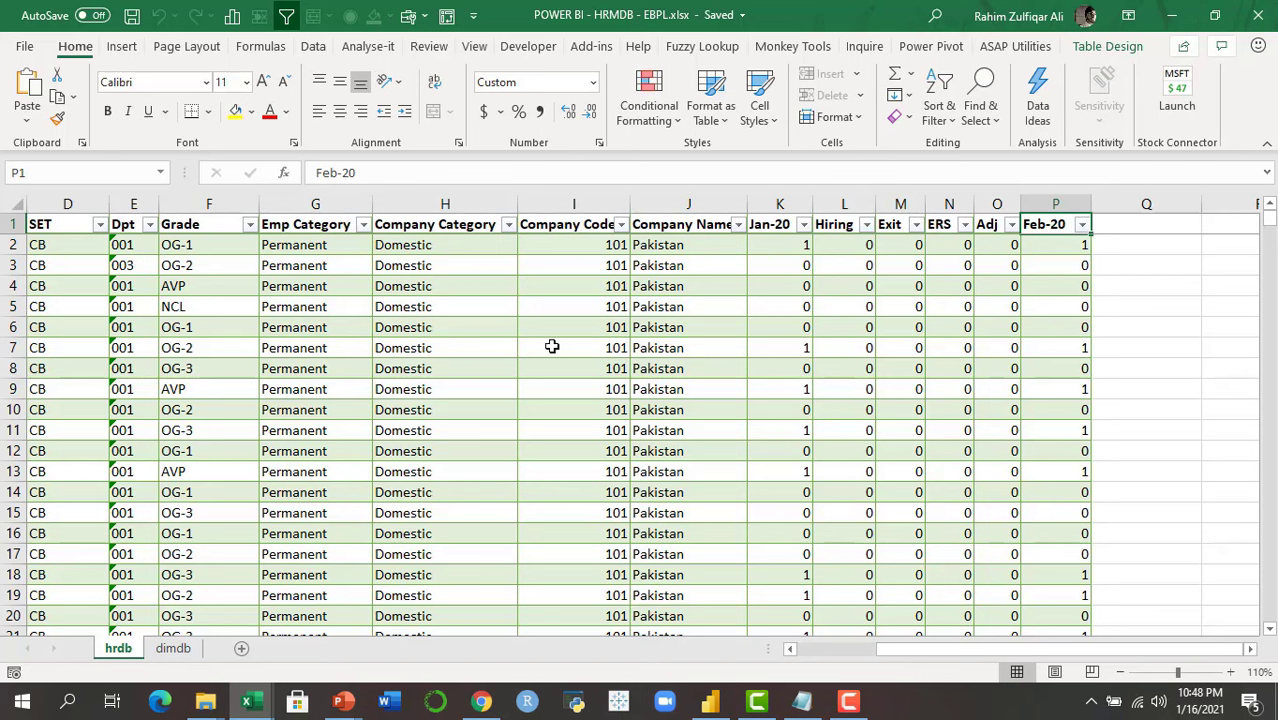
# Select the entire Jan-20 column from its header down to the table's last record
pyautogui.press('Left')
pyautogui.press('Left')
pyautogui.press('Left')
pyautogui.press('Left')
pyautogui.press('Left')
pyautogui.press('Left')
pyautogui.press('Right')
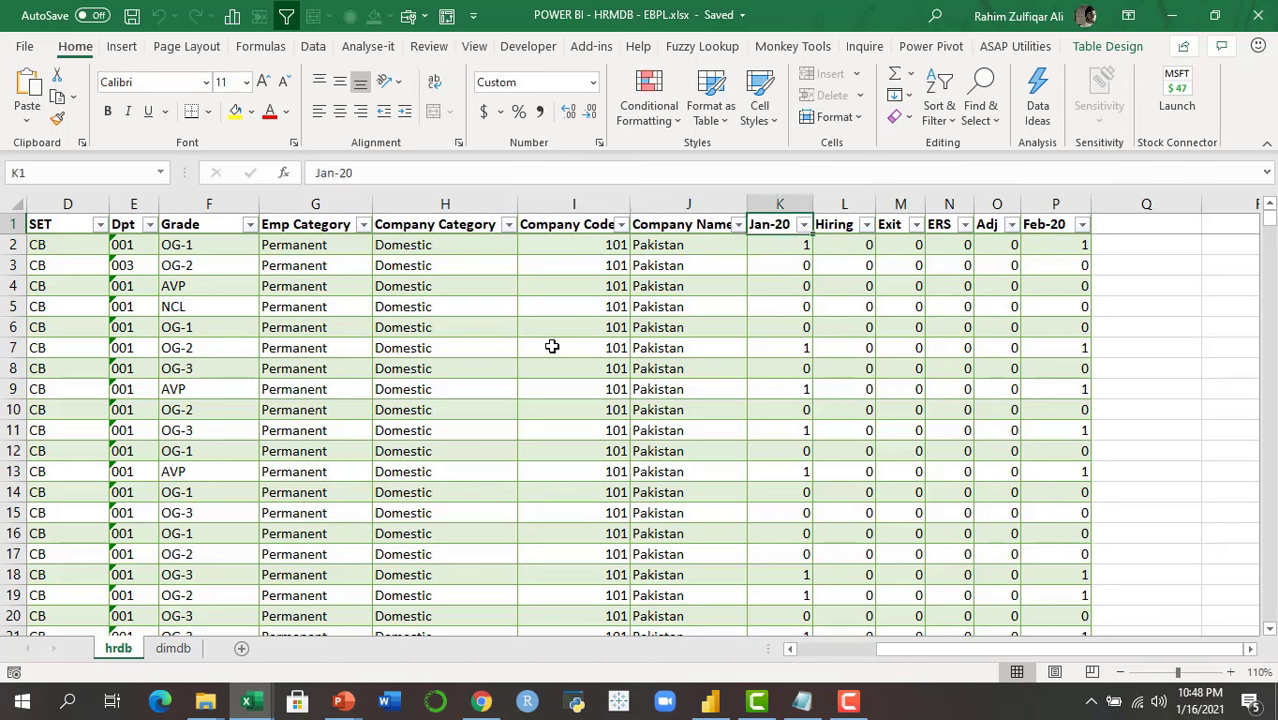
pyautogui.hotkey('ctrl', 'shift', 'Down')
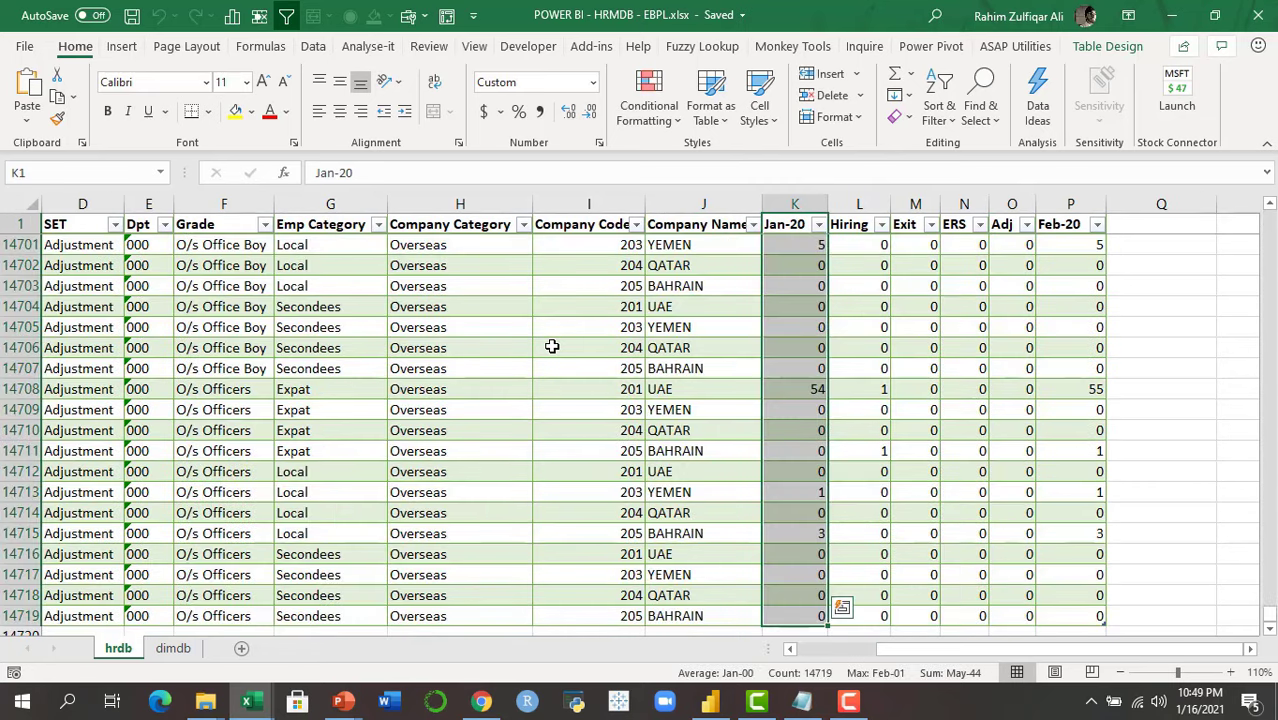
# Go over the headers from Jan-20 through the movement columns again, and finish on the BR header in A1
pyautogui.press('Down')
pyautogui.press('Up')
pyautogui.press('Right')
pyautogui.press('Right')
pyautogui.press('Right')
pyautogui.press('Right')
pyautogui.press('Right')
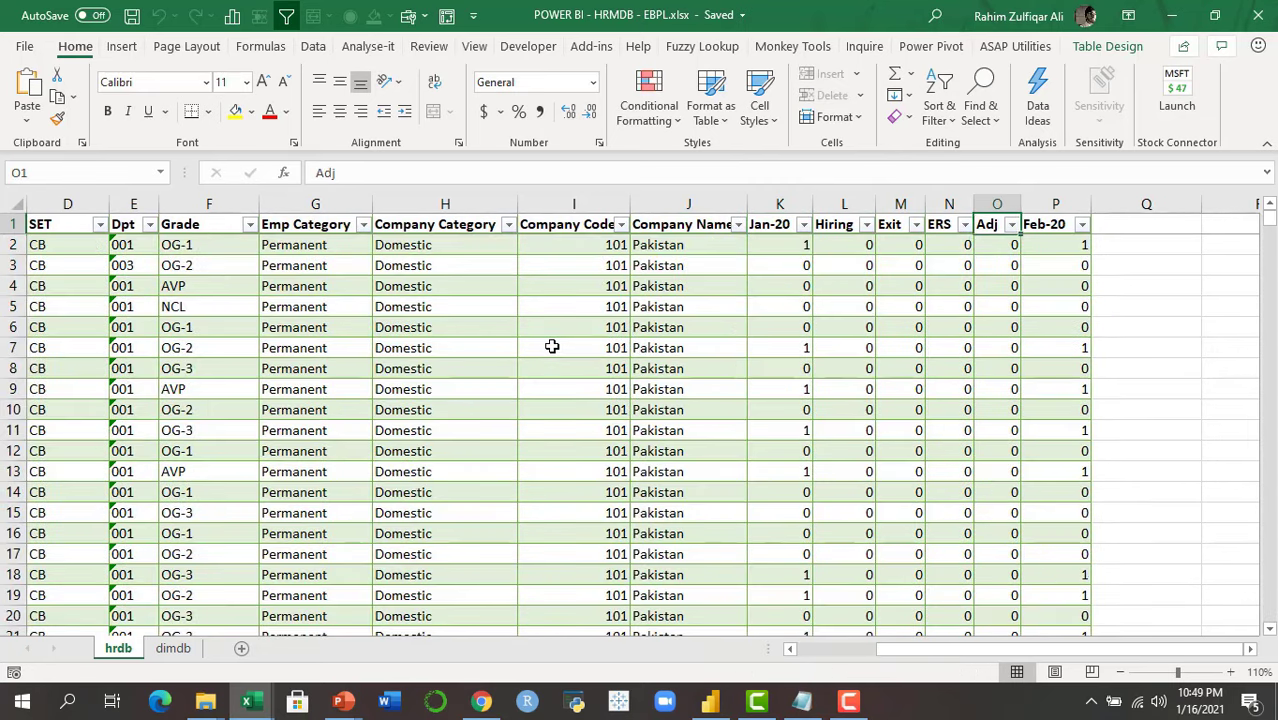
pyautogui.hotkey('ctrl', 'Left')
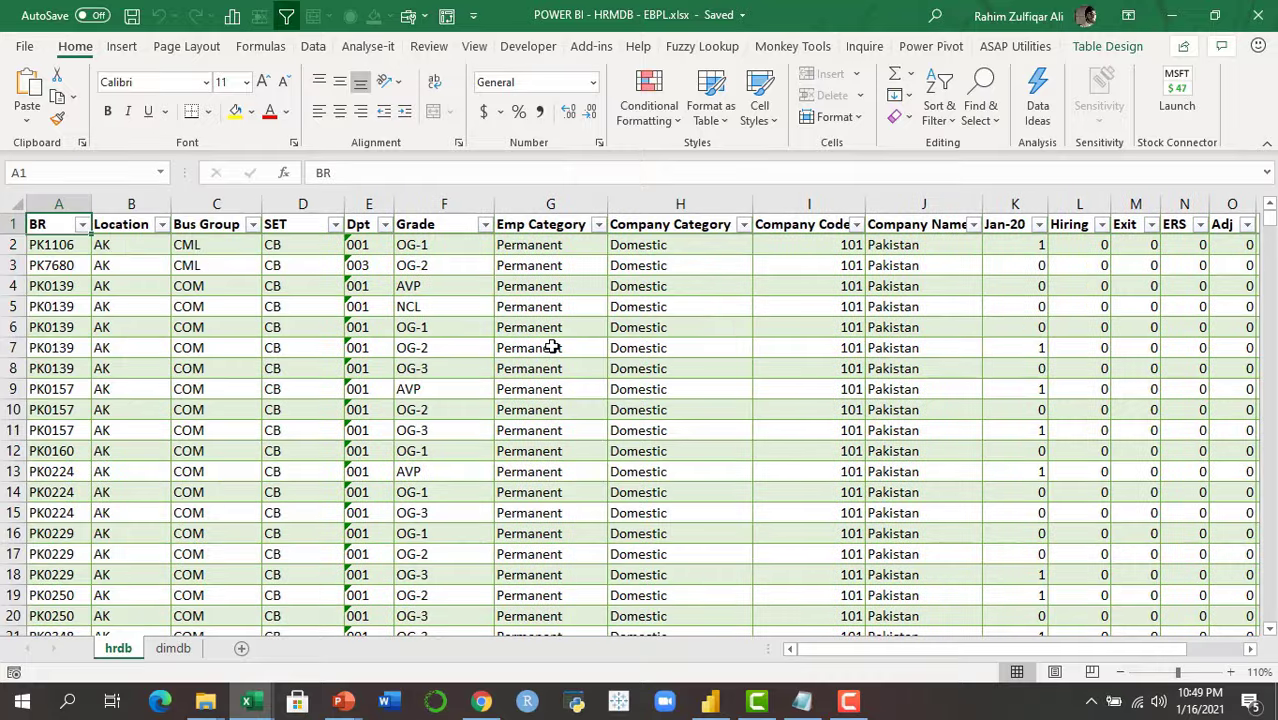
# Filter the Jan-20 column to show only the records with a value of 5
pyautogui.hotkey('ctrl', 'Right')
pyautogui.press('Left')
pyautogui.press('Left')
pyautogui.press('Left')
pyautogui.press('Left')
pyautogui.press('Left')
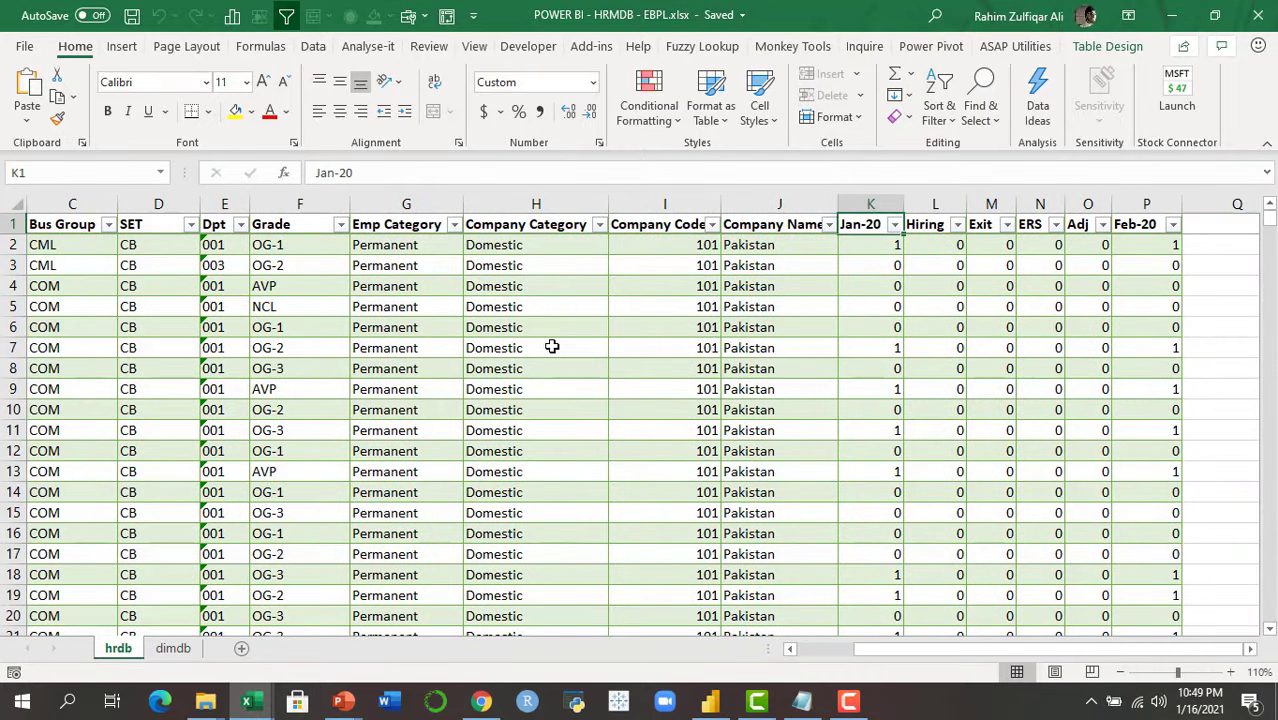
pyautogui.hotkey('alt', 'Down')
pyautogui.press('Down')
pyautogui.press('Up')
pyautogui.press('Up')
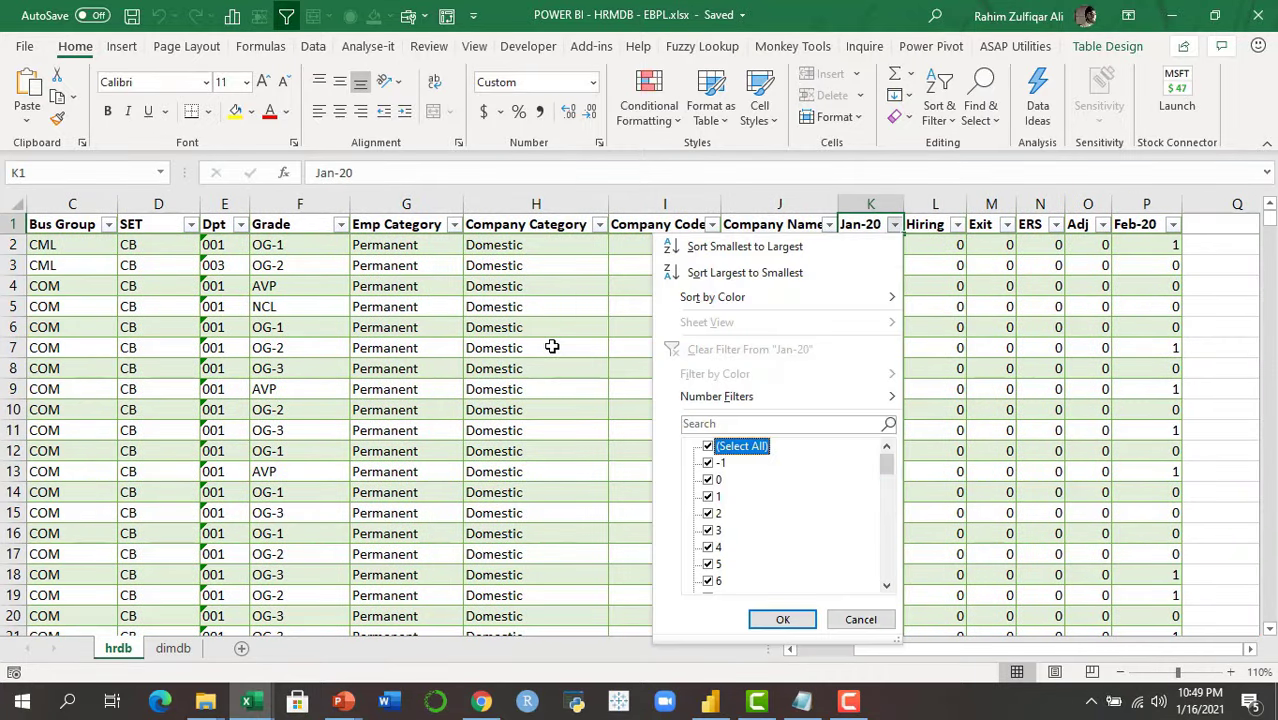
pyautogui.press('space')
pyautogui.press('Down')
pyautogui.press('Down')
pyautogui.press('Down')
pyautogui.press('Down')
pyautogui.press('Down')
pyautogui.press('Down')
pyautogui.press('space')
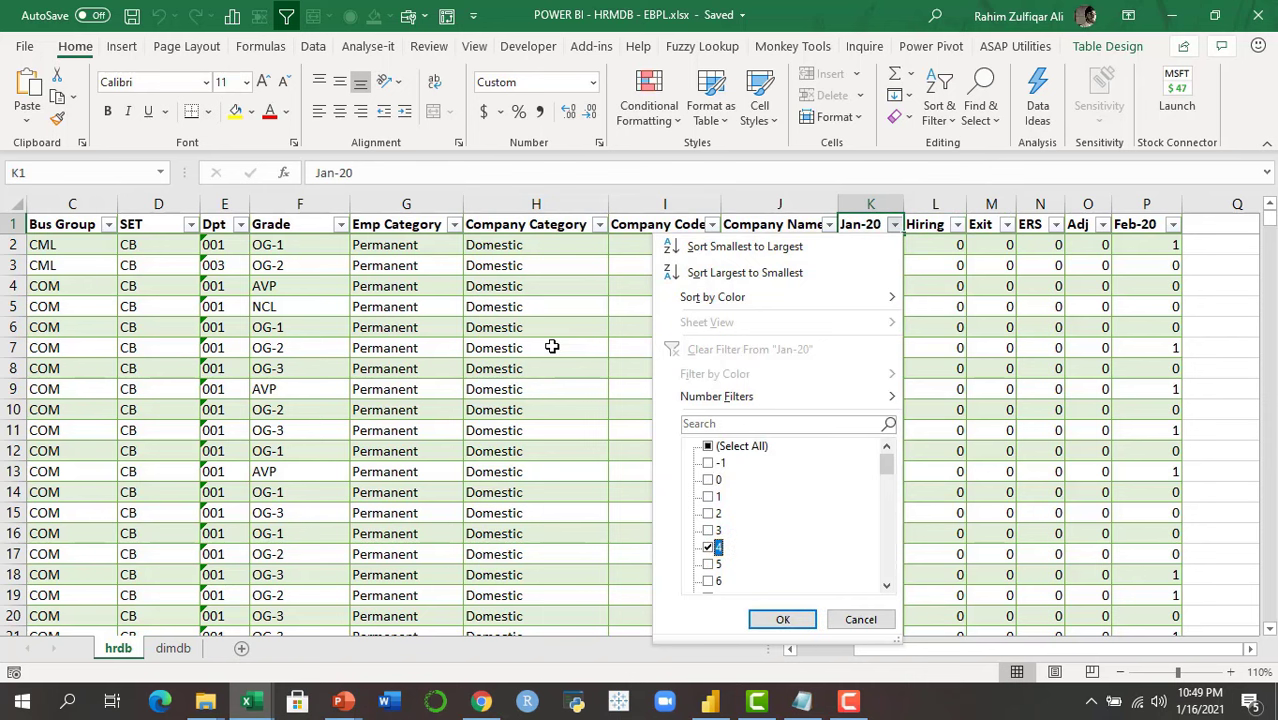
pyautogui.press('Down')
pyautogui.press('space')
pyautogui.press('Up')
pyautogui.press('space')
pyautogui.press('Return')
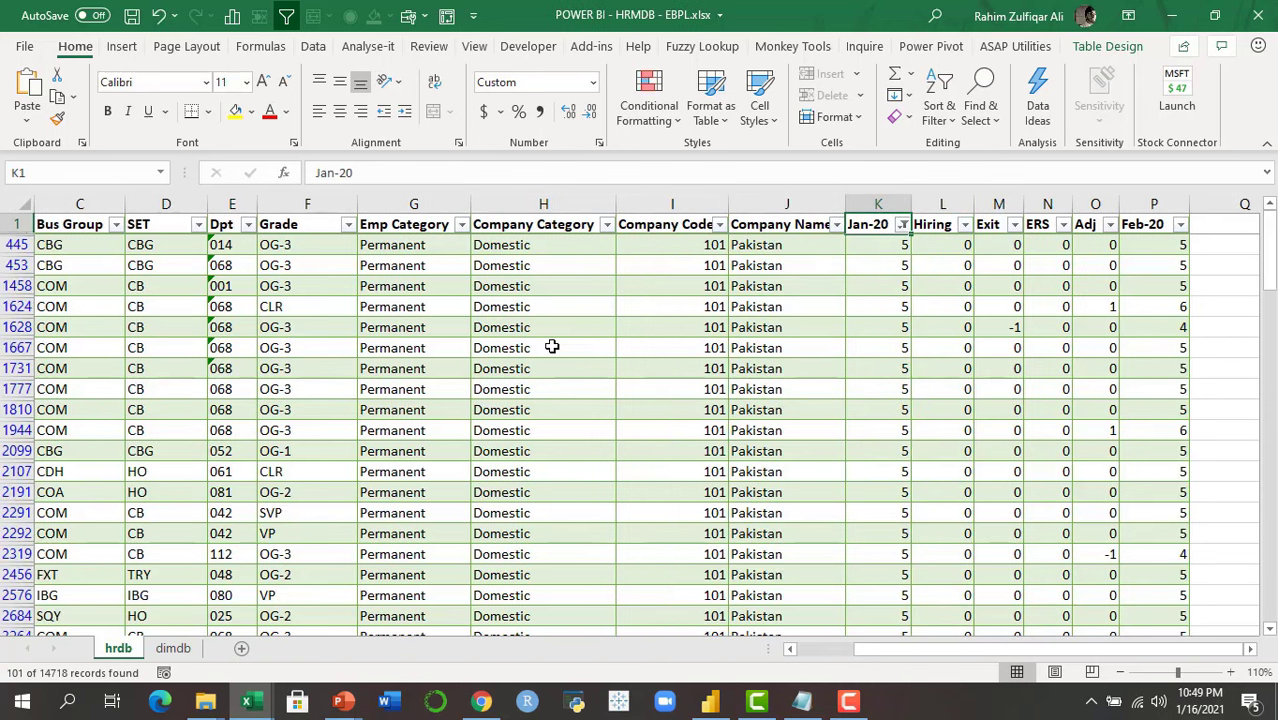
# Inspect the first filtered record's Jan-20 value, followed by its fields from BR across to Grade
pyautogui.press('Down')
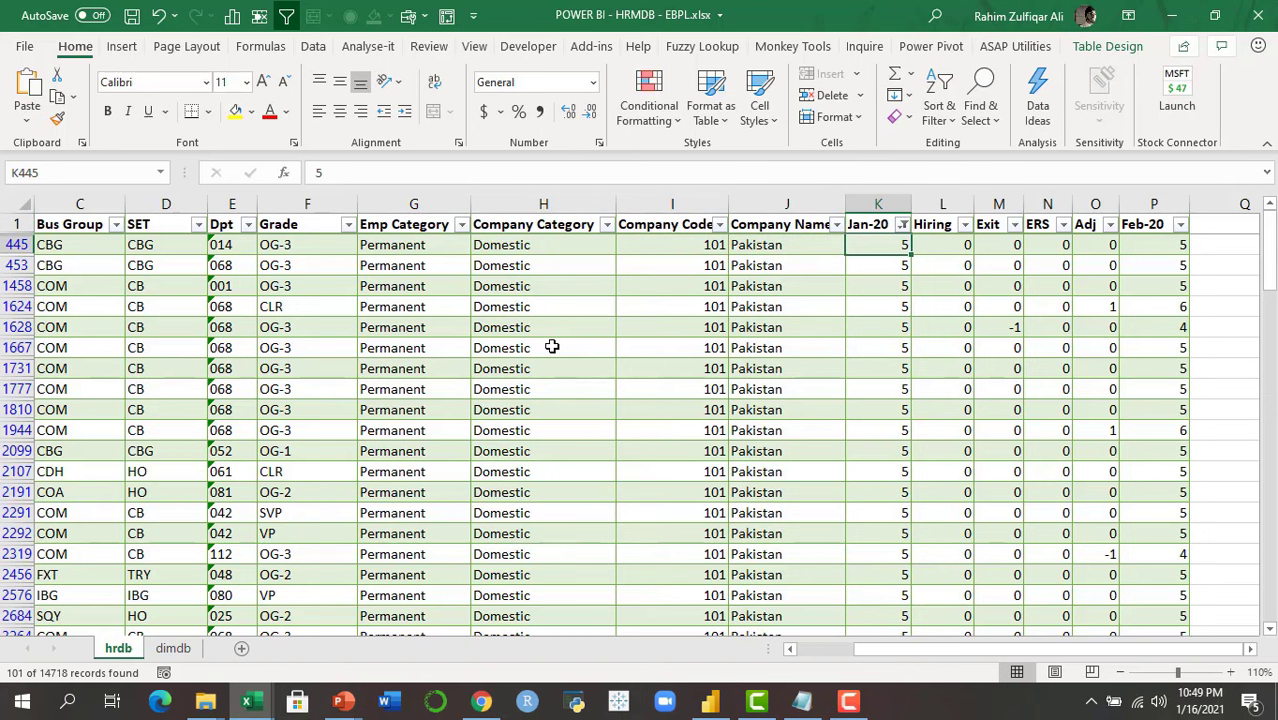
pyautogui.press('Home')
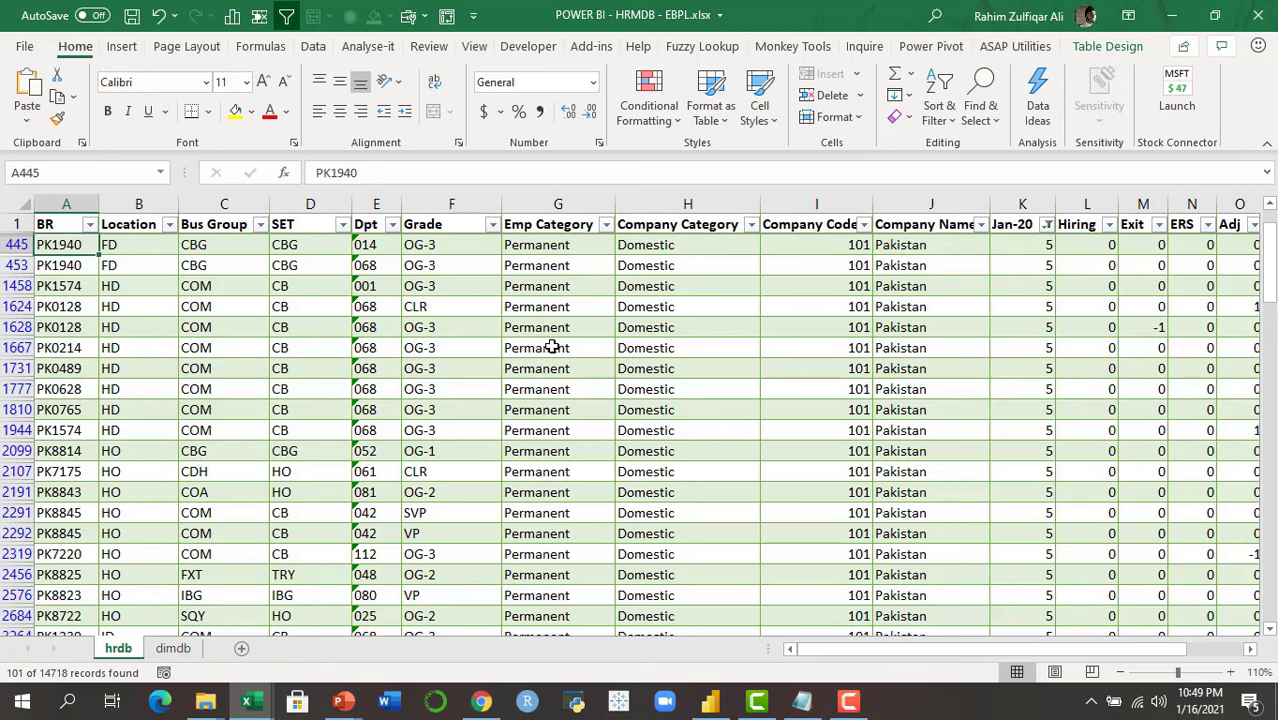
pyautogui.press('Right')
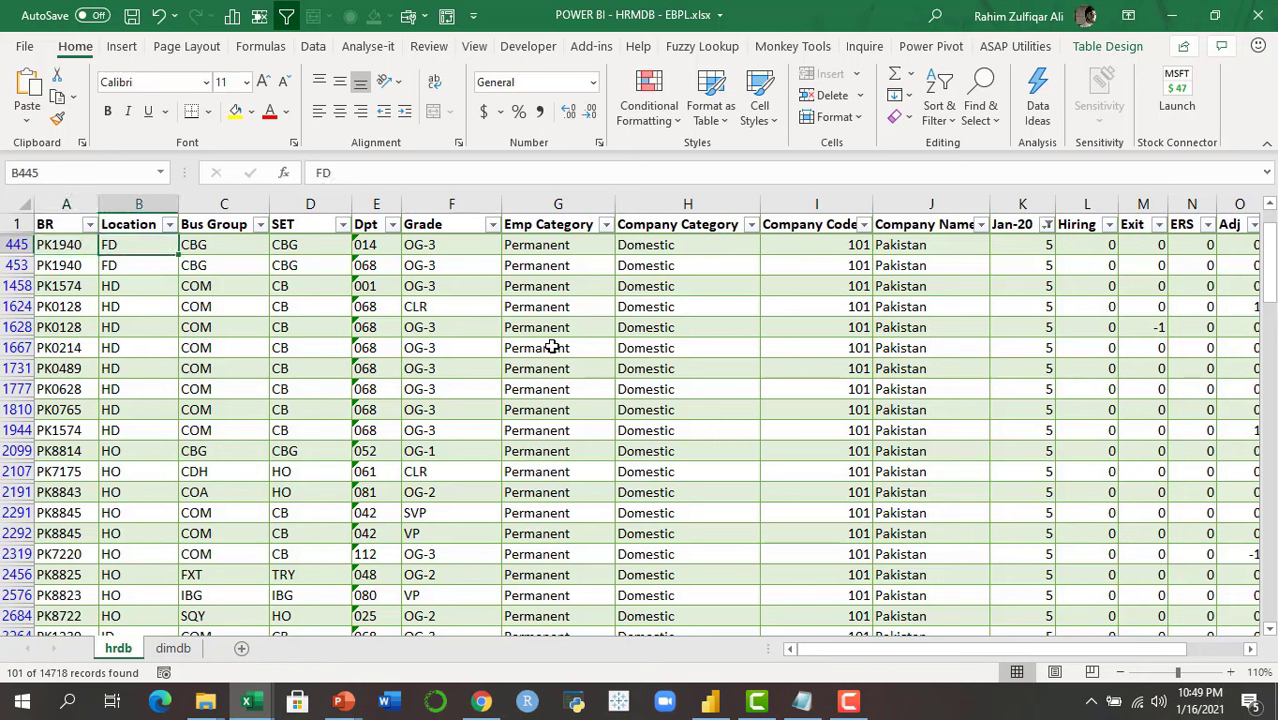
pyautogui.press('Right')
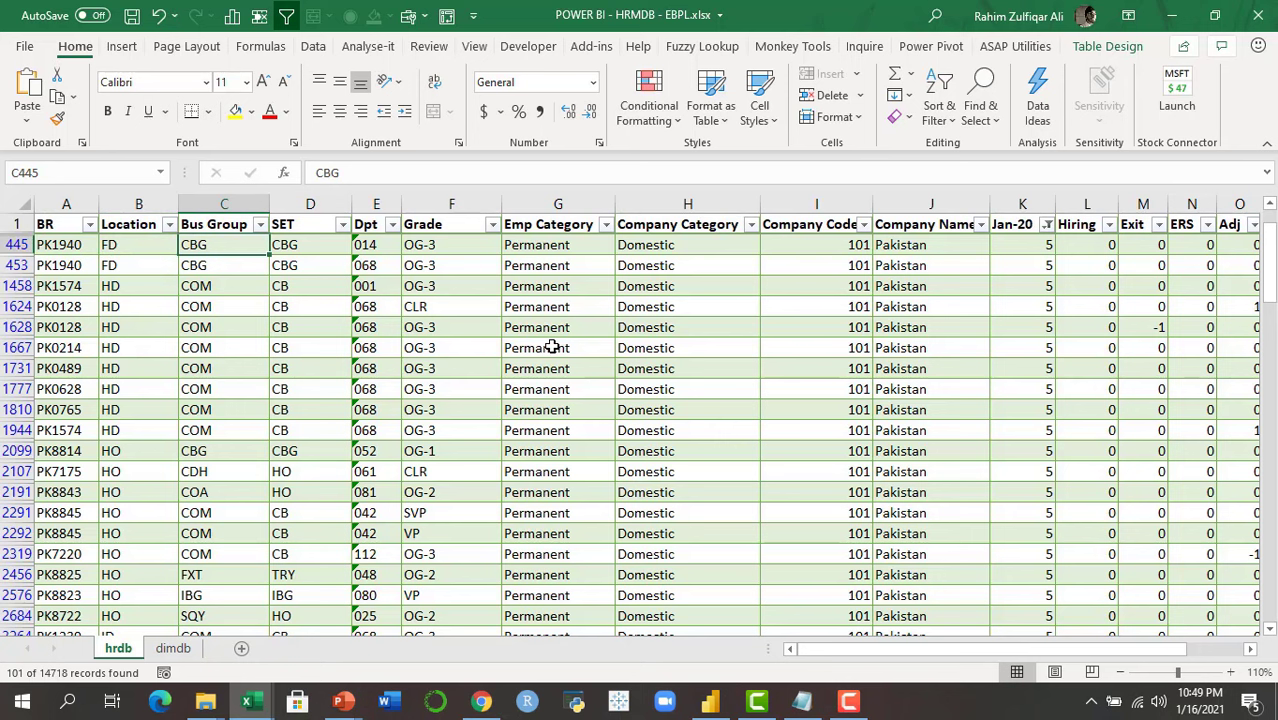
pyautogui.press('Right')
pyautogui.press('Right')
pyautogui.press('Right')
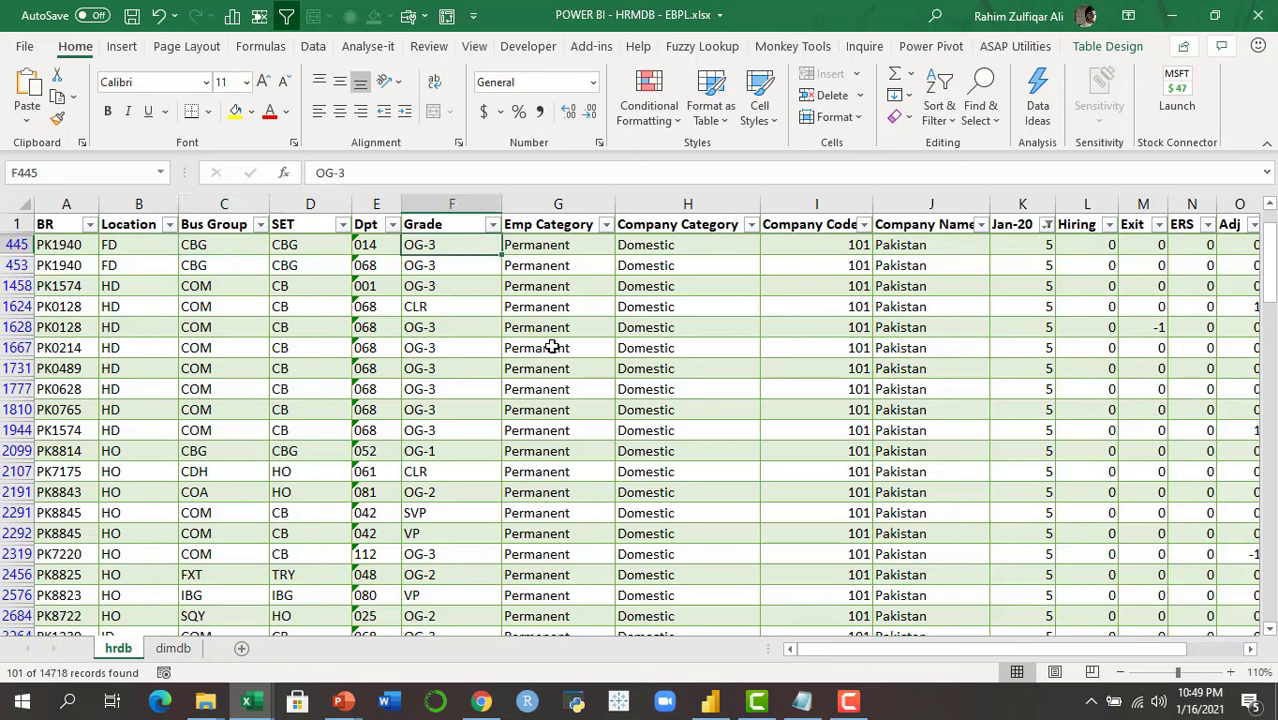
# Examine the first filtered record's fields from Emp Category and Company Category across to Jan-20
pyautogui.press('Right')
pyautogui.press('Right')
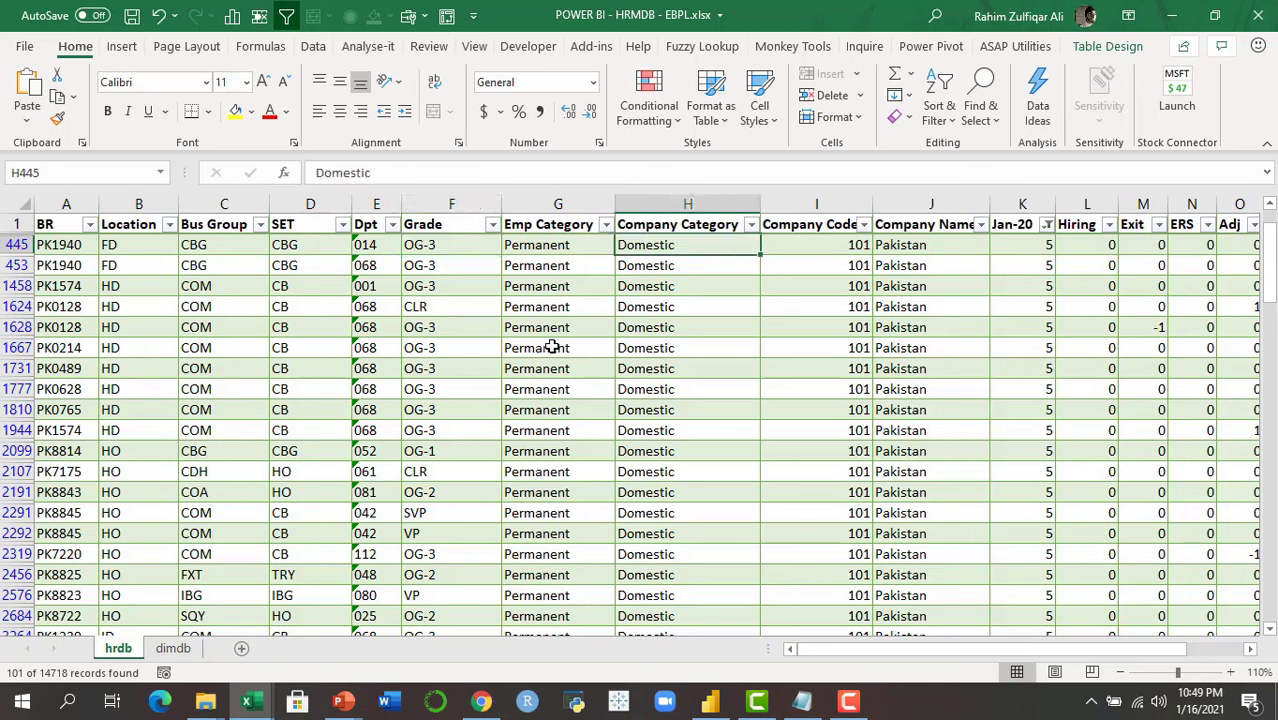
pyautogui.press('Right')
pyautogui.press('Right')
pyautogui.press('Right')
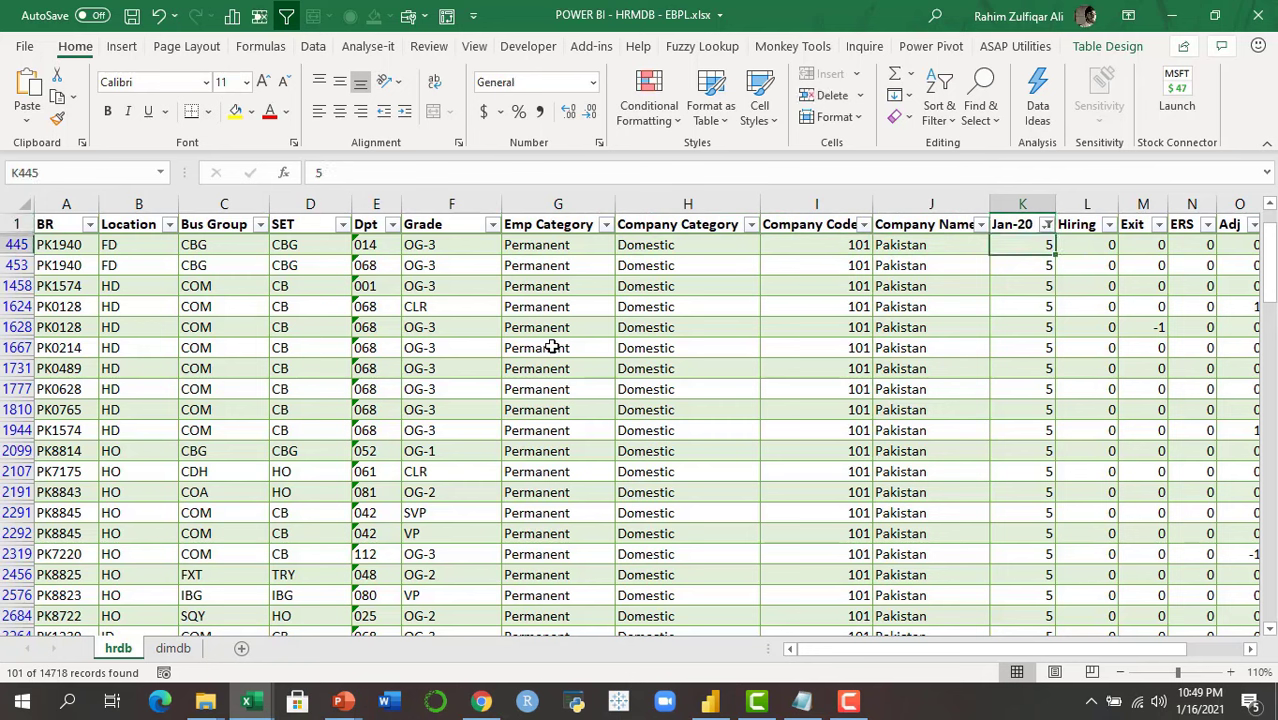
# Return to the first filtered record's BR field and review its descriptive fields across to Company Code
pyautogui.press('Left')
pyautogui.press('Left')
pyautogui.press('Left')
pyautogui.press('Left')
pyautogui.press('Left')
pyautogui.press('Left')
pyautogui.press('Left')
pyautogui.press('Left')
pyautogui.press('Left')
pyautogui.press('Left')
pyautogui.press('Right')
pyautogui.press('Right')
pyautogui.press('Right')
pyautogui.press('Right')
pyautogui.press('Right')
pyautogui.press('Right')
pyautogui.press('Right')
pyautogui.press('Right')
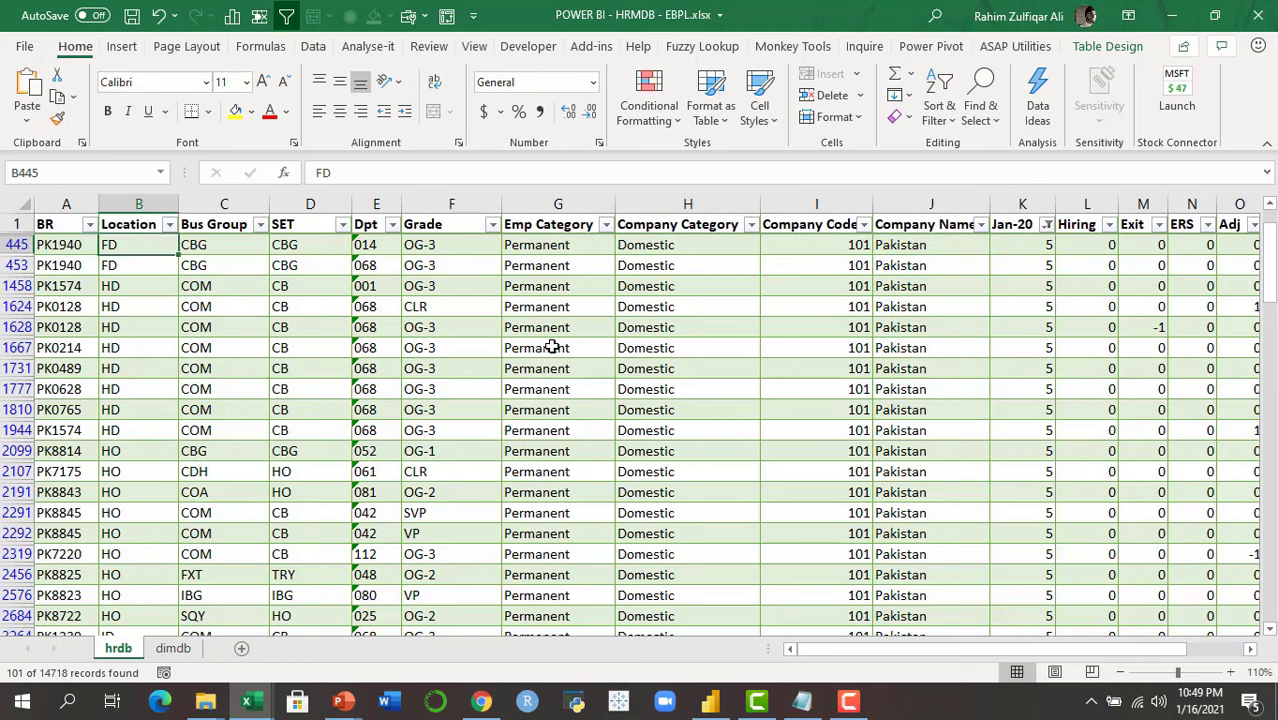
# Go over the same record again from BR through all descriptive fields to its Jan-20 headcount
pyautogui.press('Left')
pyautogui.press('Left')
pyautogui.press('Left')
pyautogui.press('Left')
pyautogui.press('Left')
pyautogui.press('Left')
pyautogui.press('Left')
pyautogui.press('Left')
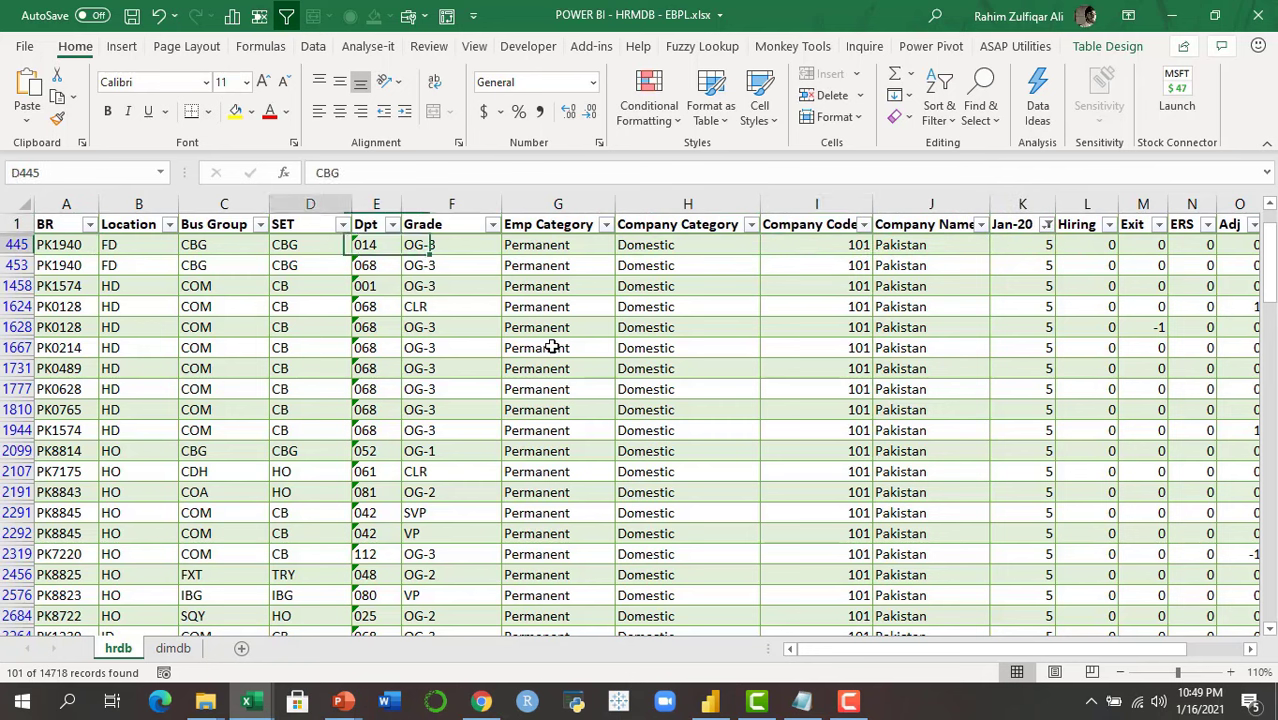
pyautogui.press('Right')
pyautogui.press('Right')
pyautogui.press('Right')
pyautogui.press('Right')
pyautogui.press('Right')
pyautogui.press('Right')
pyautogui.press('Right')
pyautogui.press('Right')
pyautogui.press('Right')
pyautogui.press('Right')
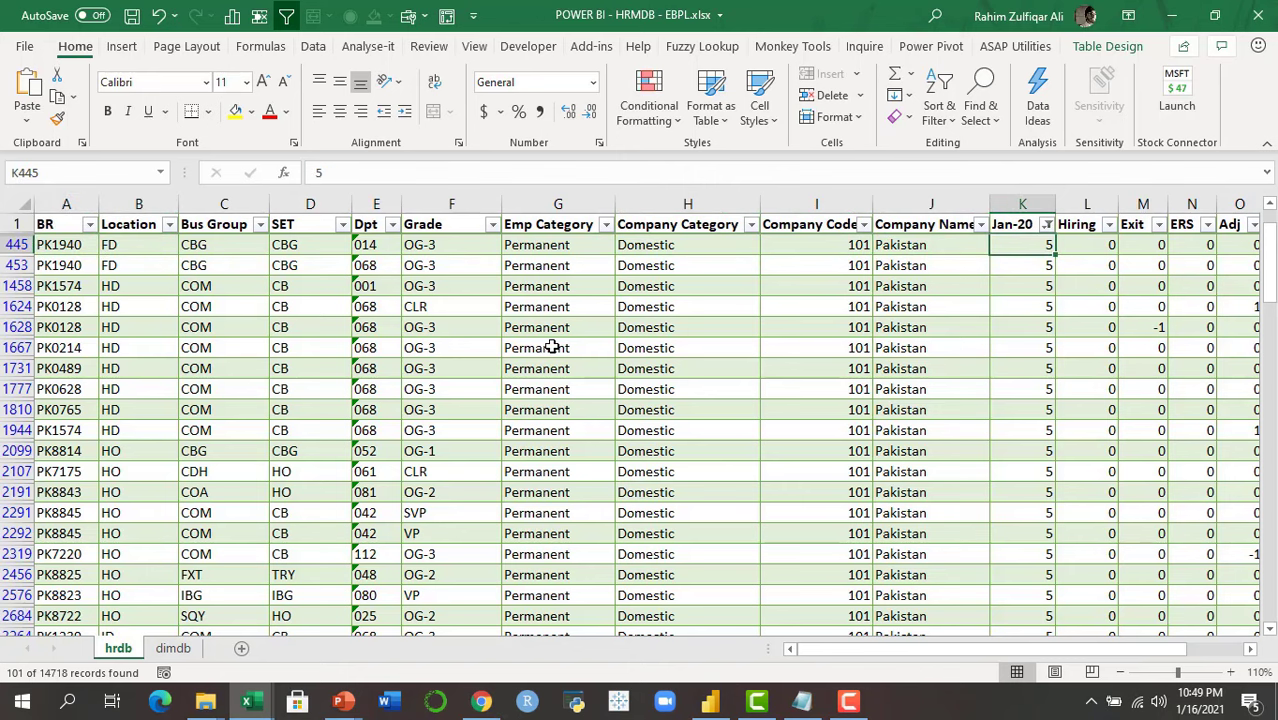
# Examine the record's movement fields between Jan-20 and Feb-20, finishing on Hiring
pyautogui.press('Right')
pyautogui.press('Right')
pyautogui.press('Right')
pyautogui.press('Right')
pyautogui.press('Right')
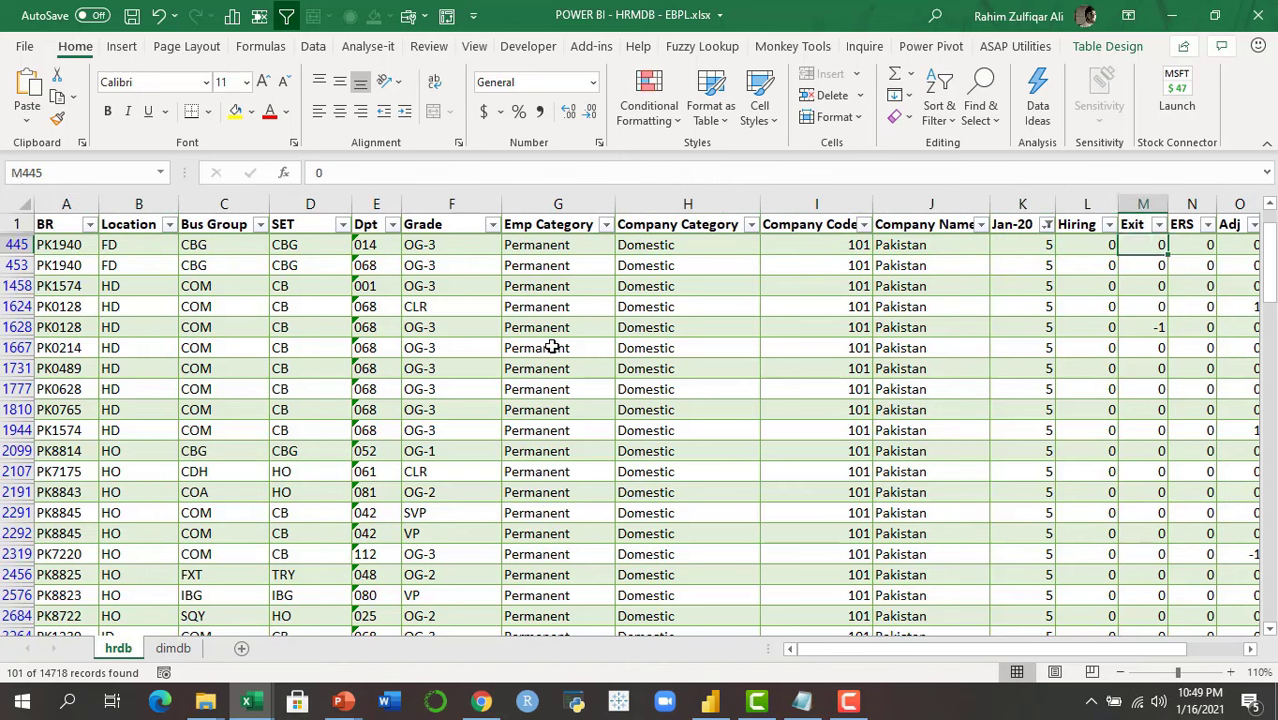
pyautogui.press('Left')
pyautogui.press('Left')
pyautogui.press('Left')
pyautogui.press('Left')
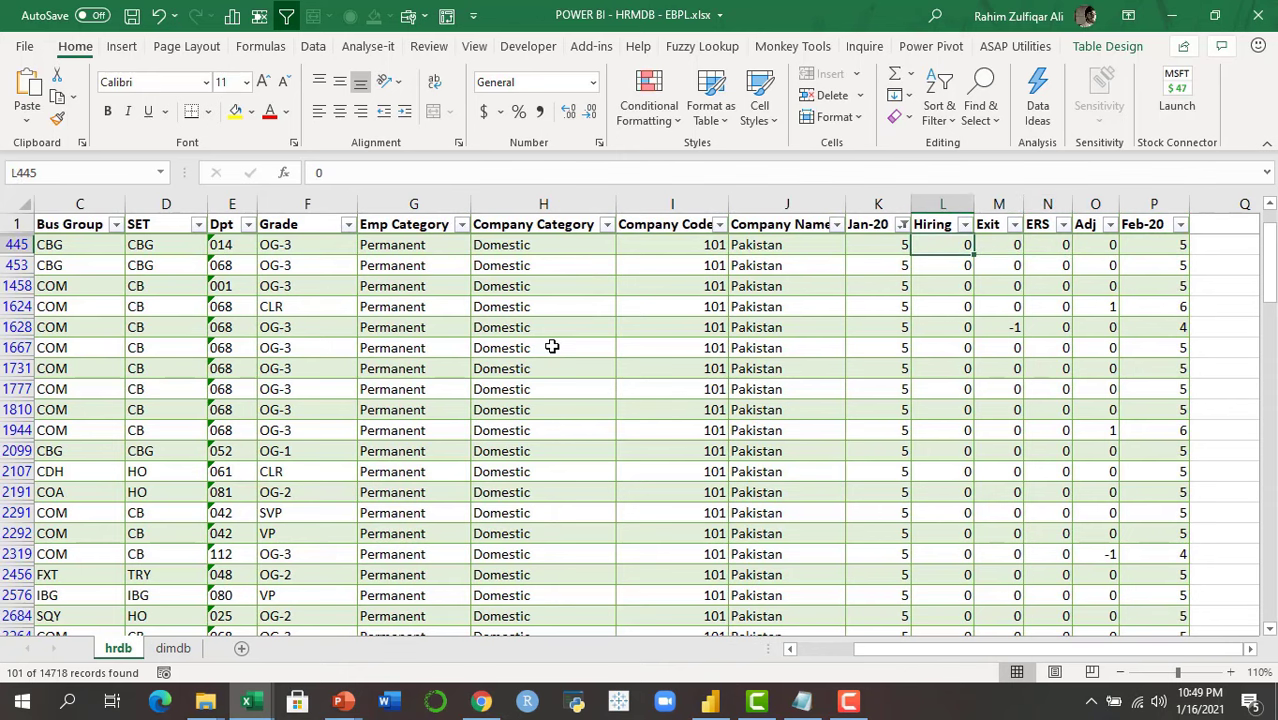
# Go back to the record's BR field and trace it across through Jan-20 and Hiring to Exit
pyautogui.press('Left')
pyautogui.press('Left')
pyautogui.press('Left')
pyautogui.press('Left')
pyautogui.press('Left')
pyautogui.press('Left')
pyautogui.press('Left')
pyautogui.press('Left')
pyautogui.press('Left')
pyautogui.press('Left')
pyautogui.press('Left')
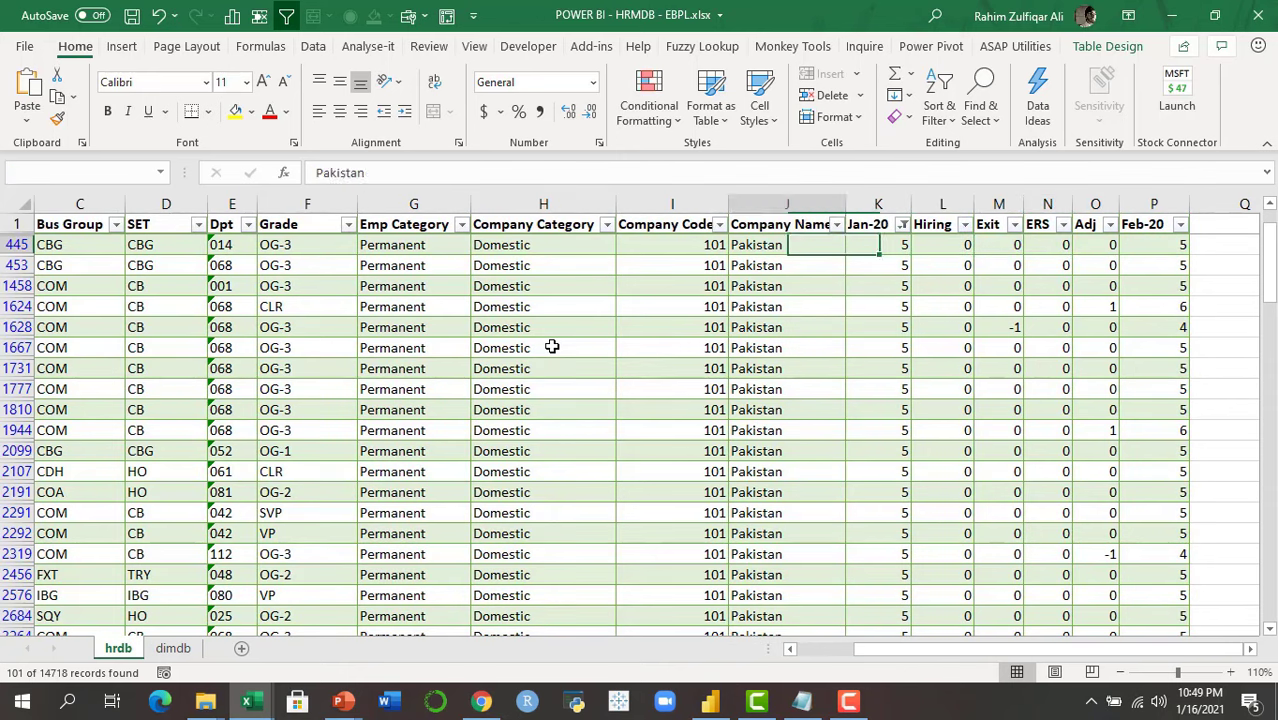
pyautogui.press('Right')
pyautogui.press('Right')
pyautogui.press('Right')
pyautogui.press('Right')
pyautogui.press('Right')
pyautogui.press('Right')
pyautogui.press('Right')
pyautogui.press('Right')
pyautogui.press('Right')
pyautogui.press('Right')
pyautogui.press('Right')
pyautogui.press('Right')
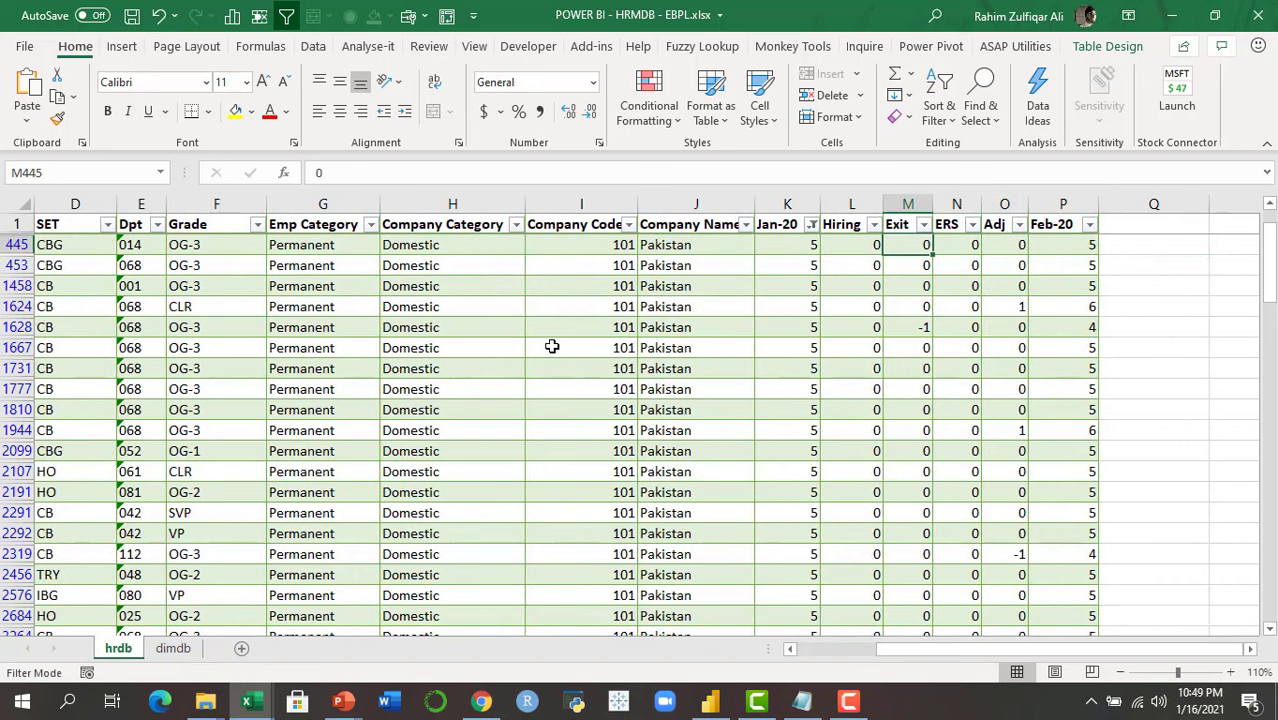
# Check the record's ERS, Adj and Feb-20 values
pyautogui.press('Right')
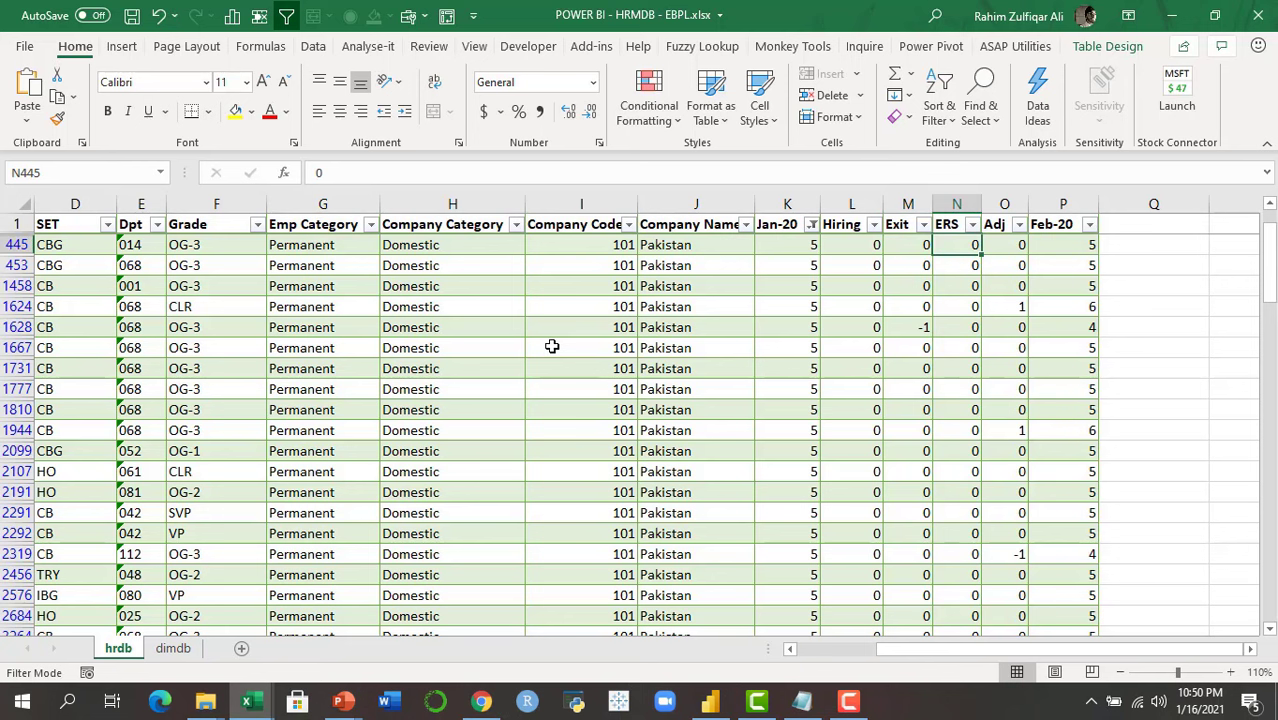
pyautogui.press('Right')
pyautogui.press('Right')
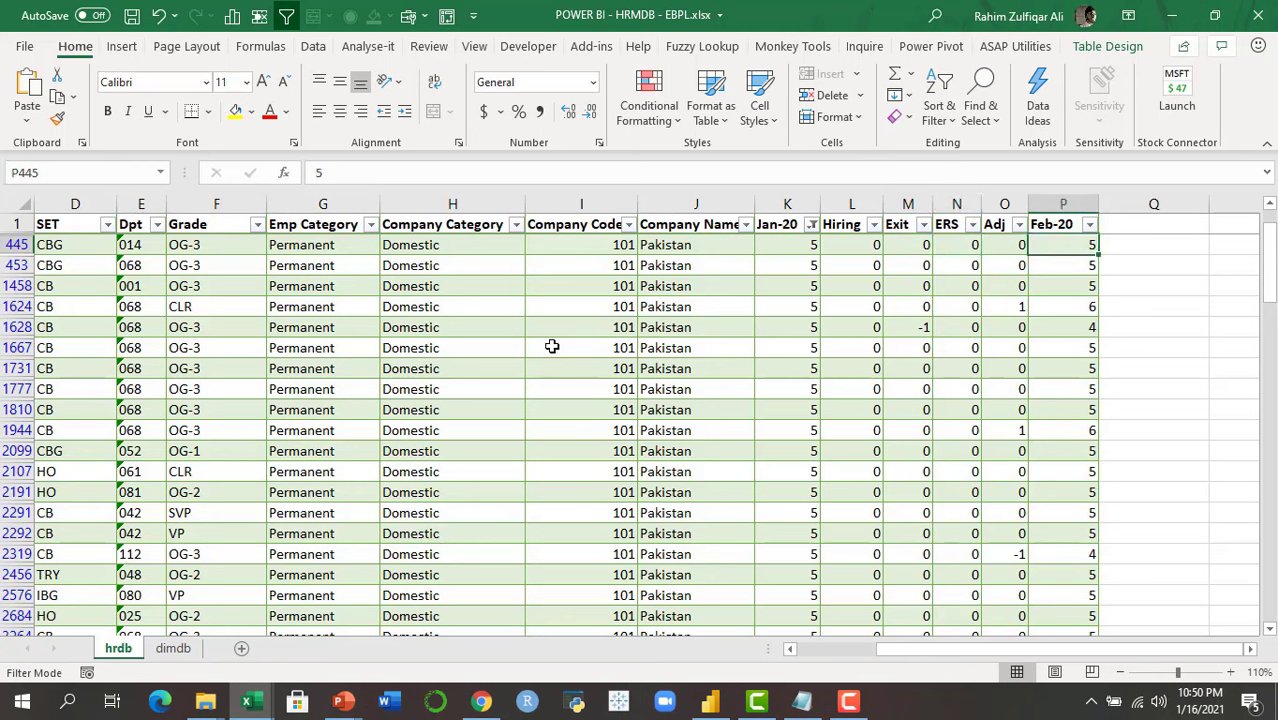
# Select the first filtered record's descriptive fields from BR through Company Name
pyautogui.press('Left')
pyautogui.press('Left')
pyautogui.press('Left')
pyautogui.press('Left')
pyautogui.press('Left')
pyautogui.press('Left')
pyautogui.press('Left')
pyautogui.press('Left')
pyautogui.press('Left')
pyautogui.press('Left')
pyautogui.press('Left')
pyautogui.press('Left')
pyautogui.press('Left')
pyautogui.press('Left')
pyautogui.press('Left')
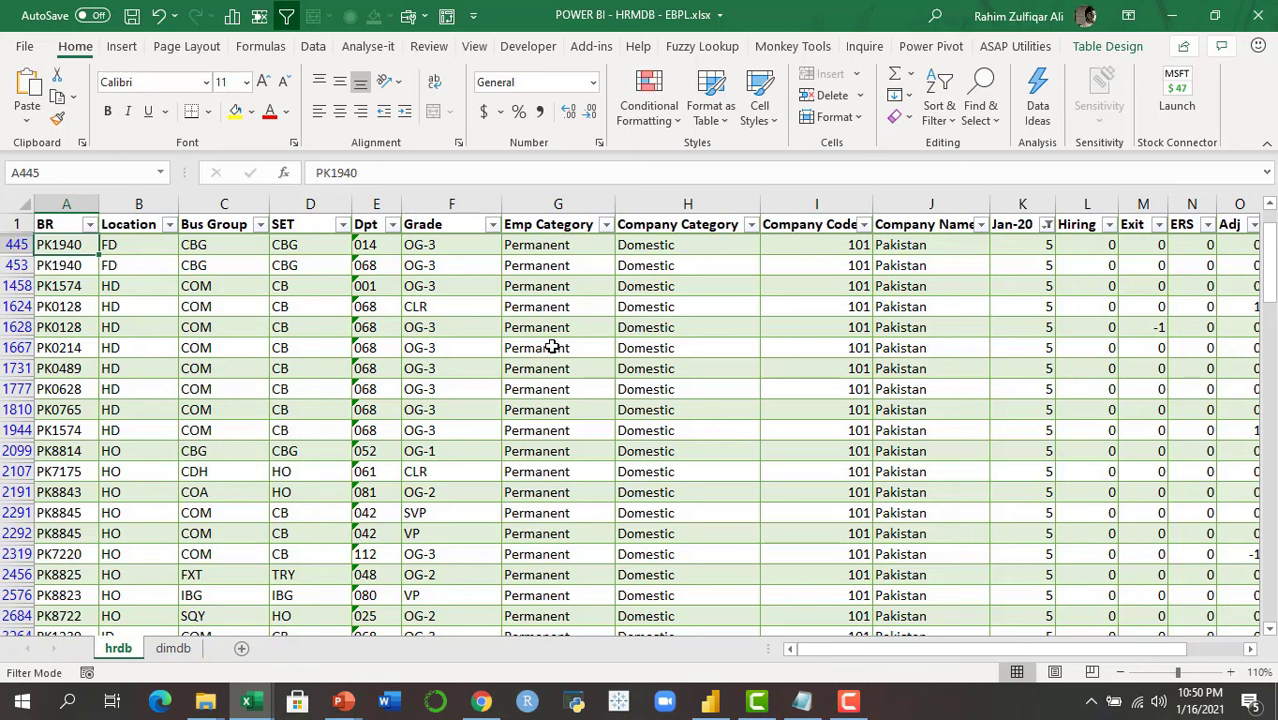
pyautogui.hotkey('shift', 'Right')
pyautogui.hotkey('shift', 'Right')
pyautogui.hotkey('shift', 'Right')
pyautogui.hotkey('shift', 'Right')
pyautogui.hotkey('shift', 'Right')
pyautogui.hotkey('shift', 'Right')
pyautogui.hotkey('shift', 'Right')
pyautogui.hotkey('shift', 'Right')
pyautogui.hotkey('shift', 'Right')
pyautogui.hotkey('shift', 'Right')
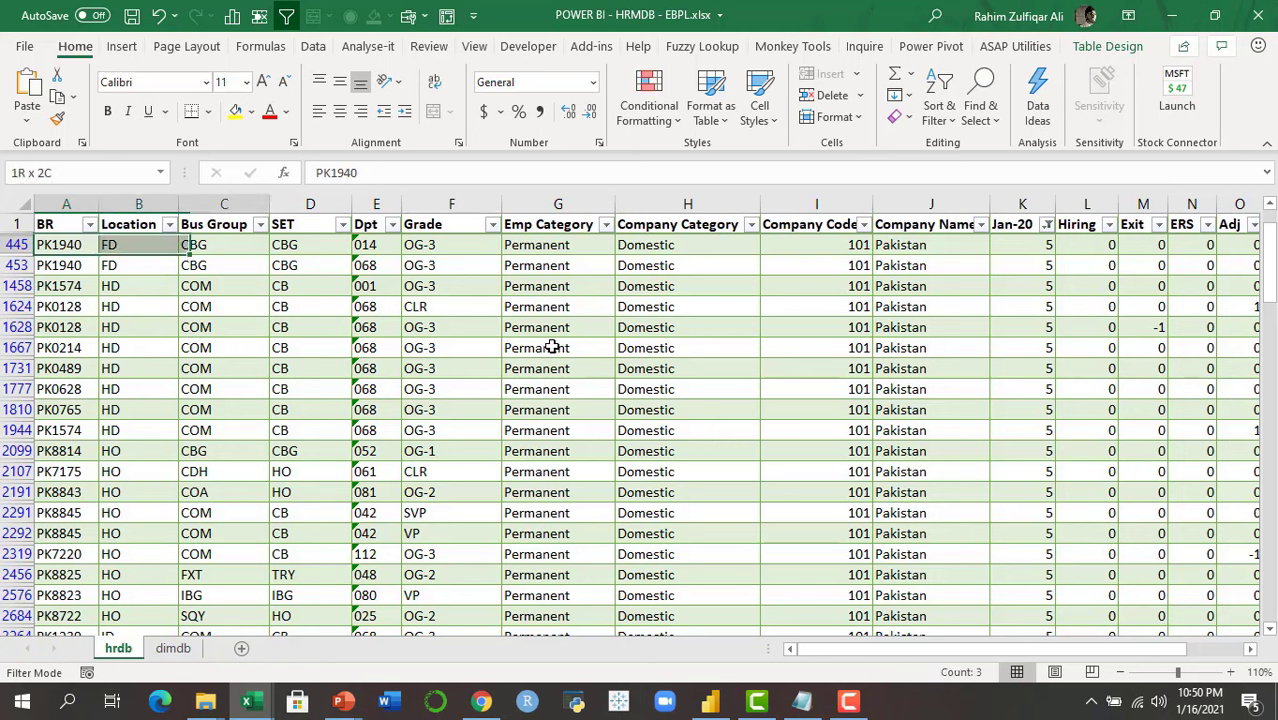
pyautogui.hotkey('shift', 'Left')
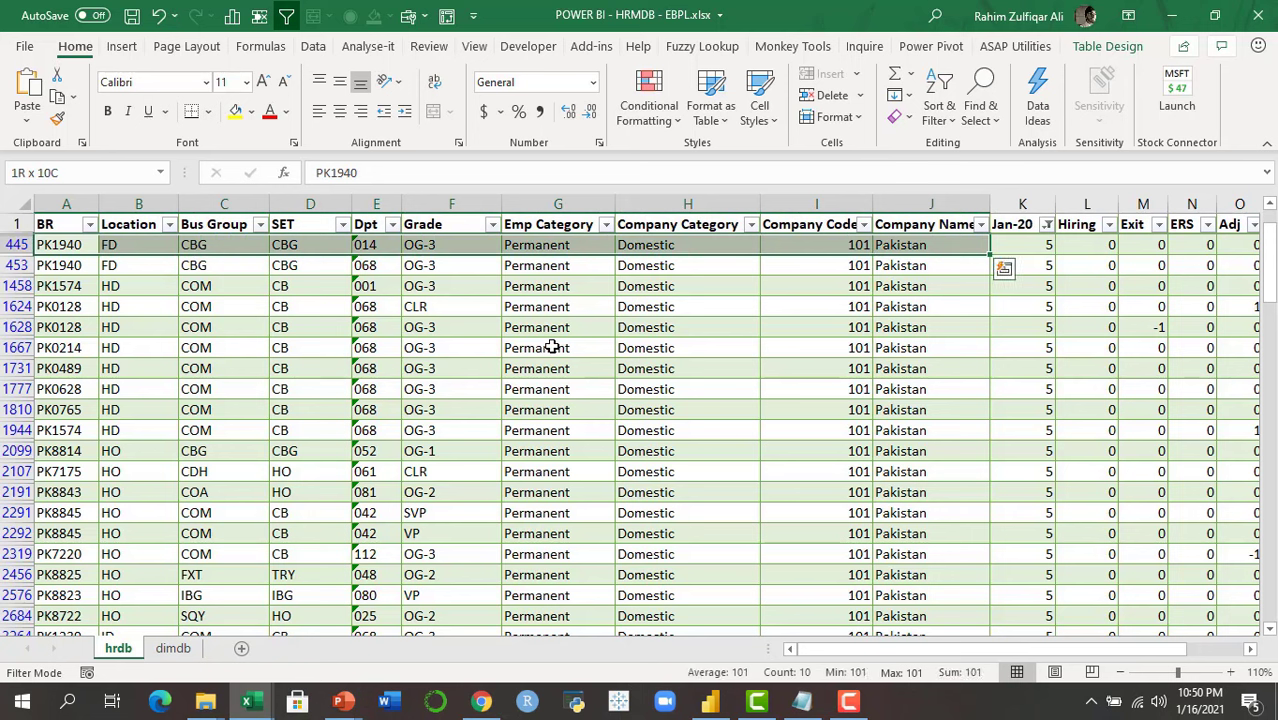
# Clear the range selection and run across the record up to Hiring, finishing on its Jan-20 value
pyautogui.press('Right')
pyautogui.press('Right')
pyautogui.press('Right')
pyautogui.press('Right')
pyautogui.press('Right')
pyautogui.press('Right')
pyautogui.press('Right')
pyautogui.press('Right')
pyautogui.press('Right')
pyautogui.press('Right')
pyautogui.press('Right')
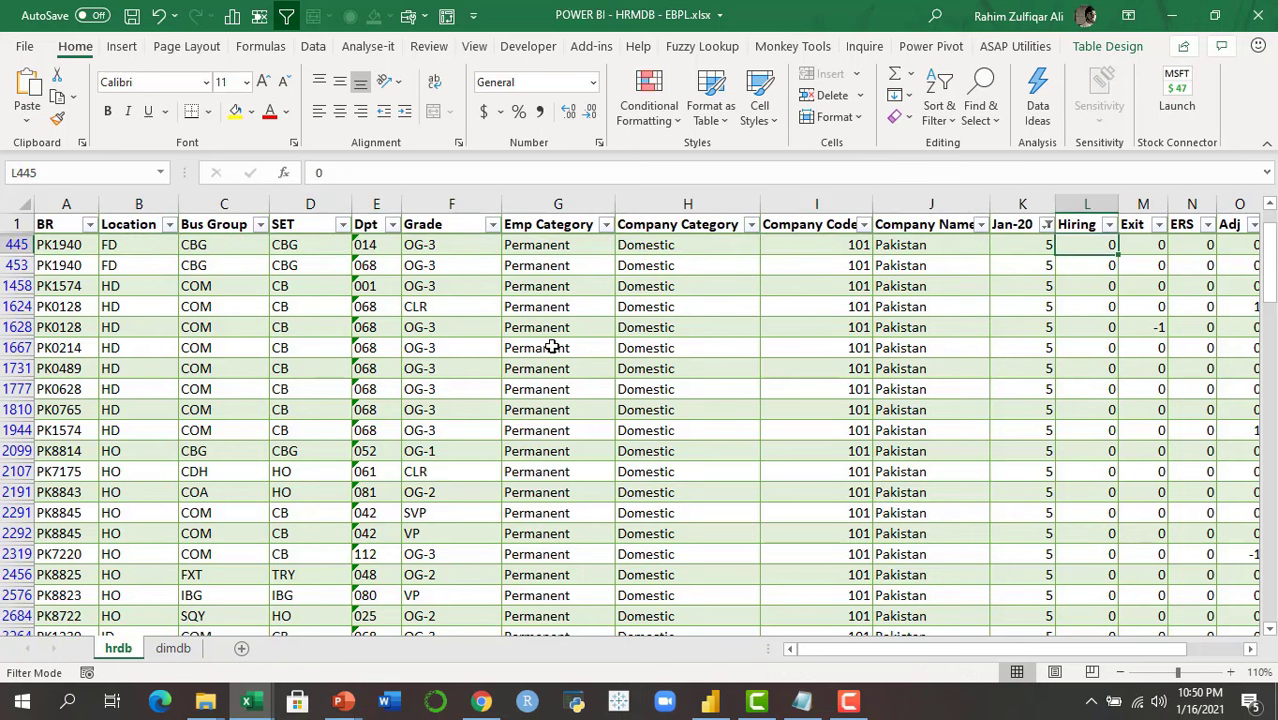
pyautogui.press('Left')
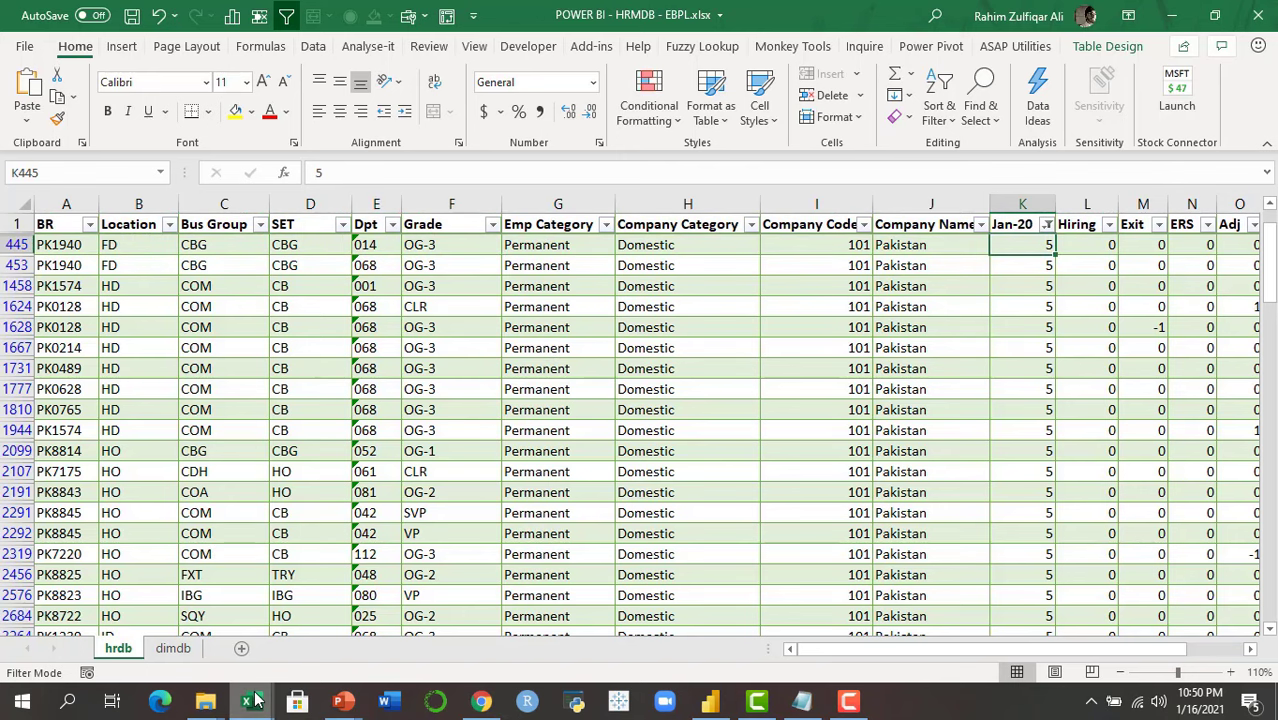
# Switch to the HR Dashboard in a Day - Database.xlsx workbook and highlight the first employee record, finishing on its EmployeeID in A2
pyautogui.moveTo(256, 700)
pyautogui.click(207, 651)
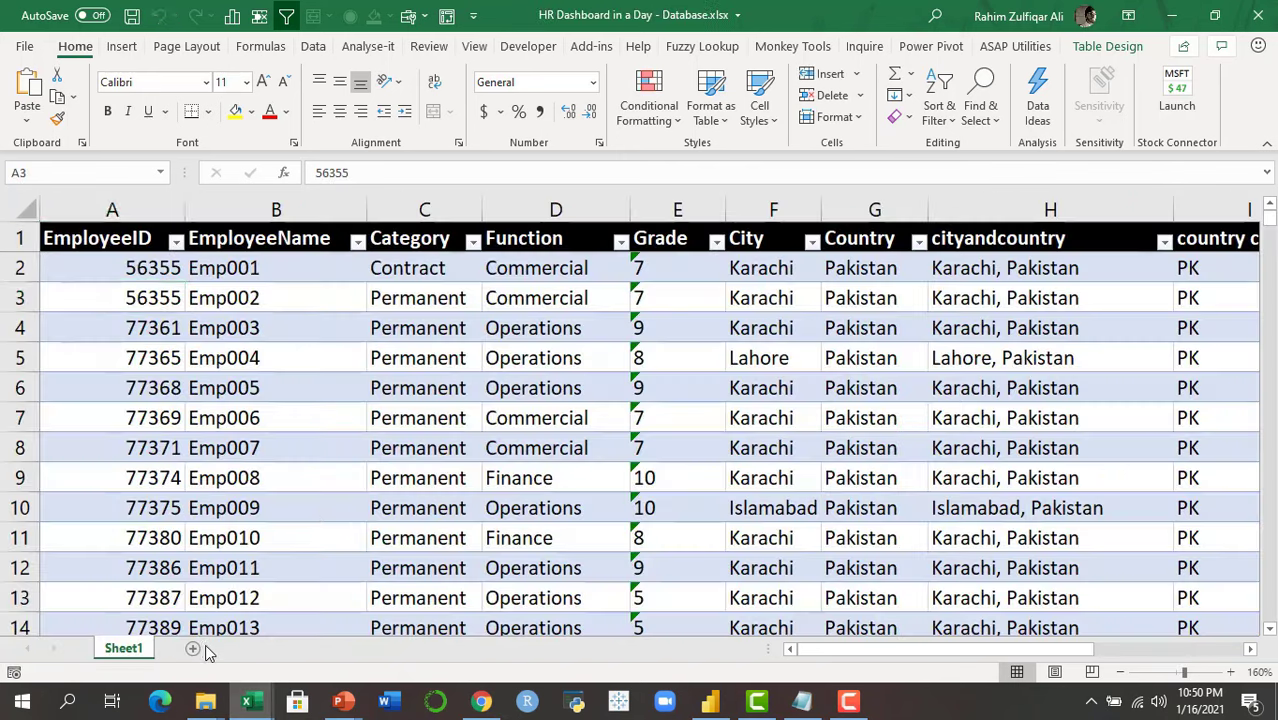
pyautogui.click(409, 421)
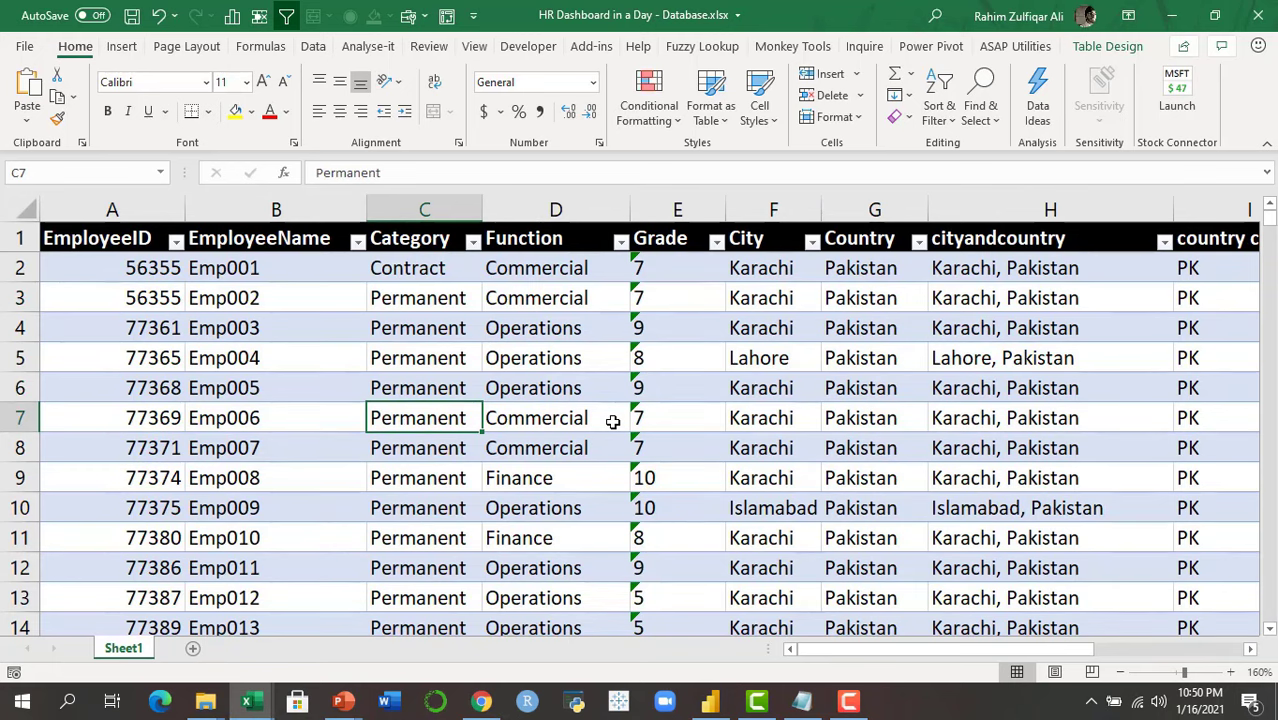
pyautogui.hotkey('ctrl', 'Up')
pyautogui.hotkey('ctrl', 'Left')
pyautogui.press('Down')
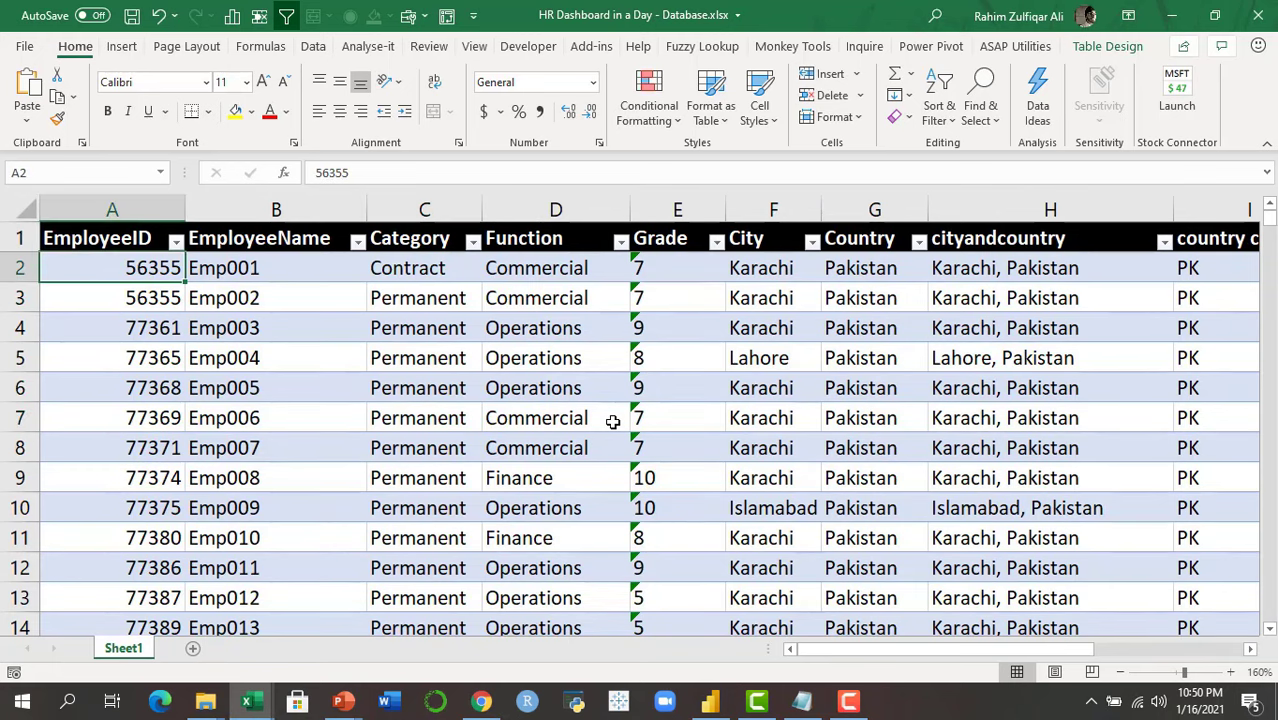
pyautogui.hotkey('ctrl', 'shift', 'Right')
pyautogui.hotkey('ctrl', 'Left')
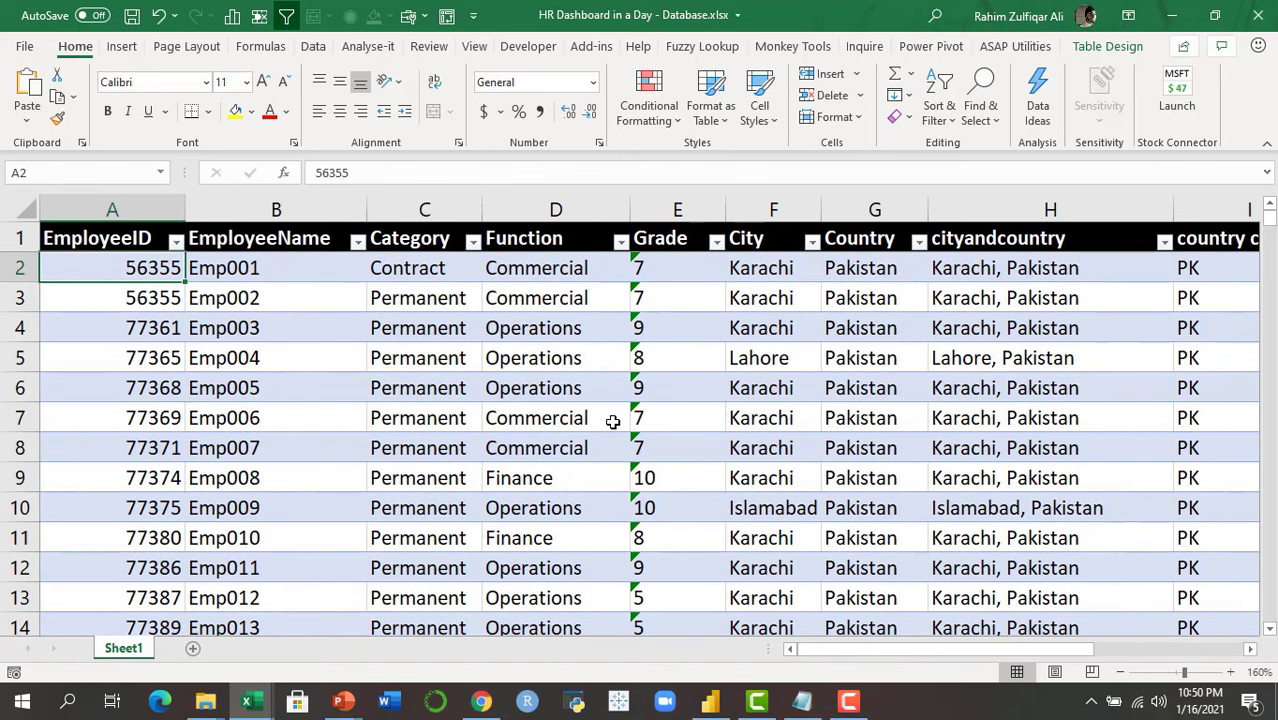
# Switch back to the POWER BI - HRMDB - EBPL.xlsx workbook and go to the first filtered record's BR field
pyautogui.moveTo(253, 703)
pyautogui.click(337, 640)
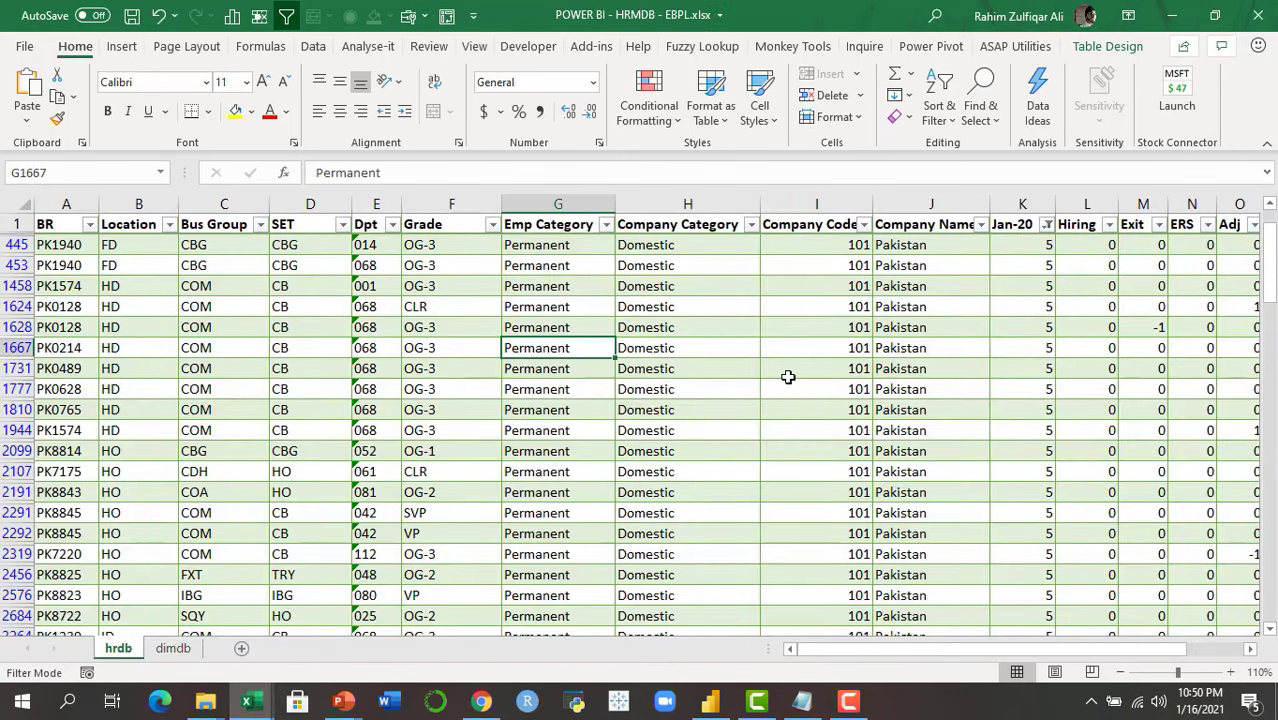
pyautogui.hotkey('ctrl', 'Home')
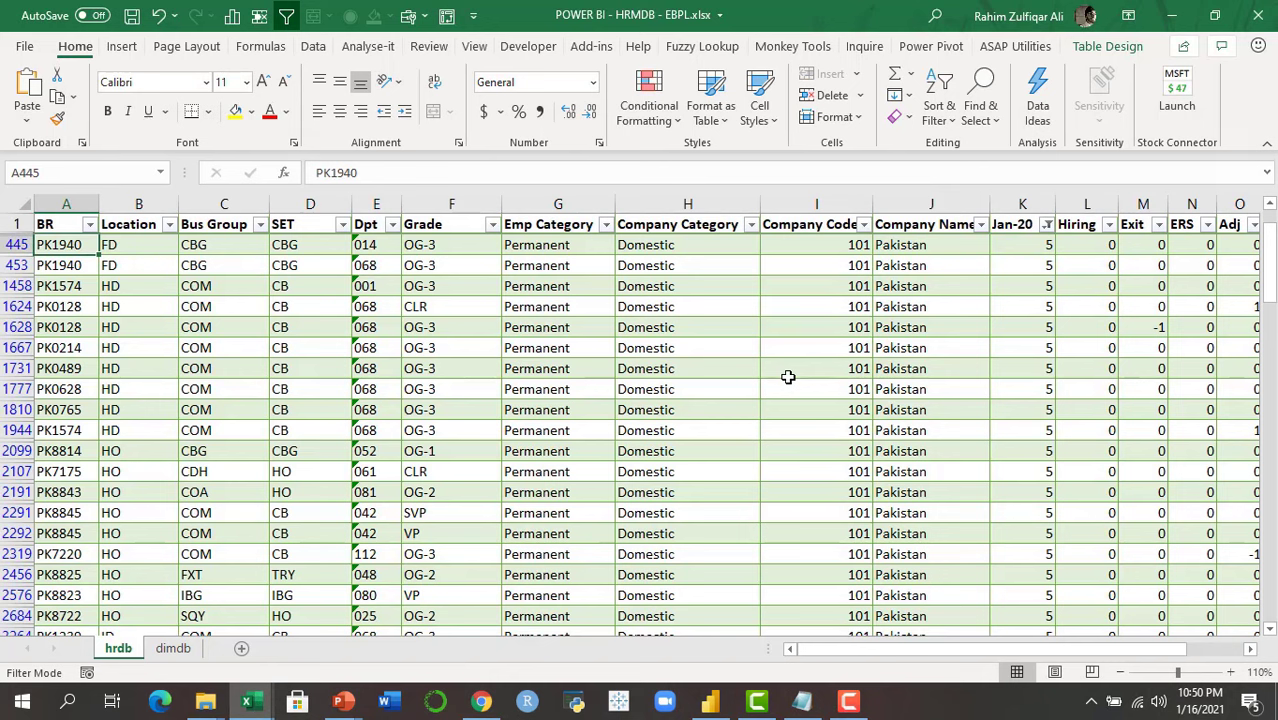
# Review the first filtered record from BR past Jan-20 and Hiring, finishing on its Exit value
pyautogui.press('Right')
pyautogui.press('Right')
pyautogui.press('Right')
pyautogui.press('Right')
pyautogui.press('Right')
pyautogui.press('Right')
pyautogui.press('Right')
pyautogui.press('Right')
pyautogui.press('Right')
pyautogui.press('Right')
pyautogui.press('Right')
pyautogui.press('Right')
pyautogui.press('Right')
pyautogui.press('Left')
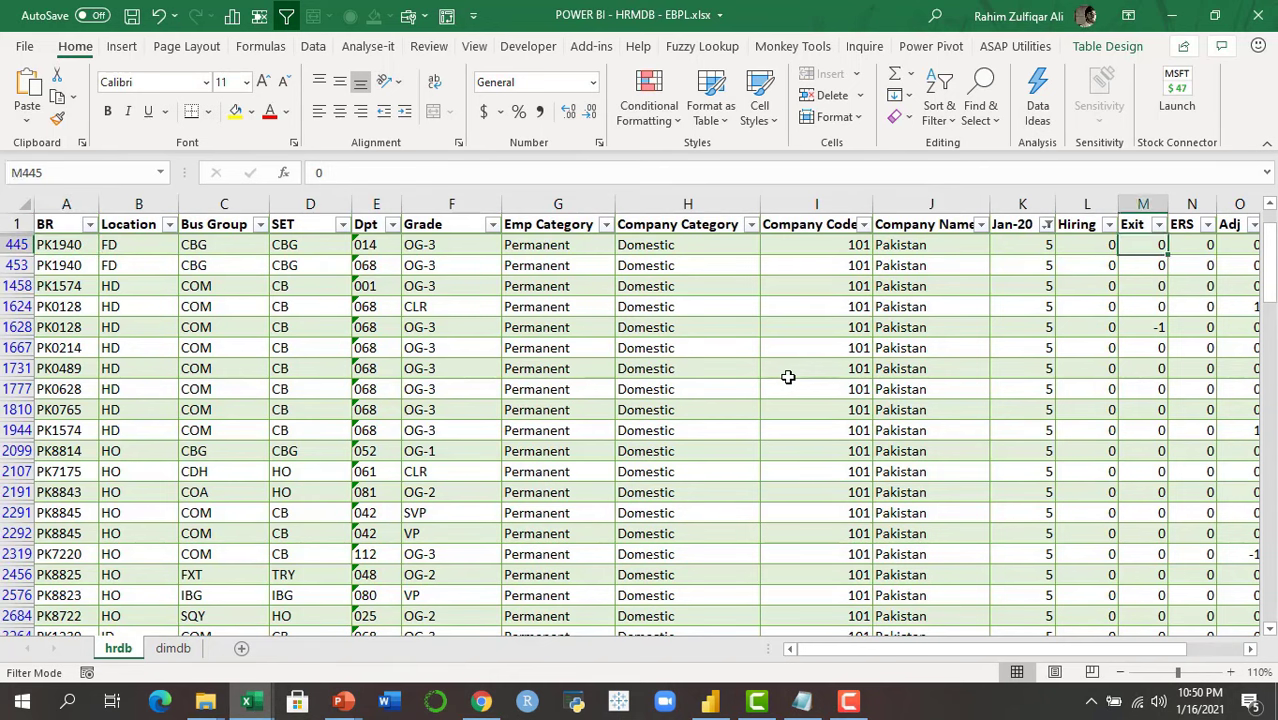
# Run across the first filtered record back to BR and out through Feb-20, finishing on its Hiring value
pyautogui.press('Left')
pyautogui.press('Left')
pyautogui.press('Left')
pyautogui.press('Left')
pyautogui.press('Left')
pyautogui.press('Left')
pyautogui.press('Left')
pyautogui.press('Left')
pyautogui.press('Left')
pyautogui.press('Left')
pyautogui.press('Left')
pyautogui.press('Left')
pyautogui.press('Right')
pyautogui.press('Right')
pyautogui.press('Right')
pyautogui.press('Right')
pyautogui.press('Right')
pyautogui.press('Right')
pyautogui.press('Right')
pyautogui.press('Right')
pyautogui.press('Right')
pyautogui.press('Right')
pyautogui.press('Right')
pyautogui.press('Right')
pyautogui.press('Right')
pyautogui.press('Right')
pyautogui.press('Right')
pyautogui.press('Left')
pyautogui.press('Left')
pyautogui.press('Left')
pyautogui.press('Left')
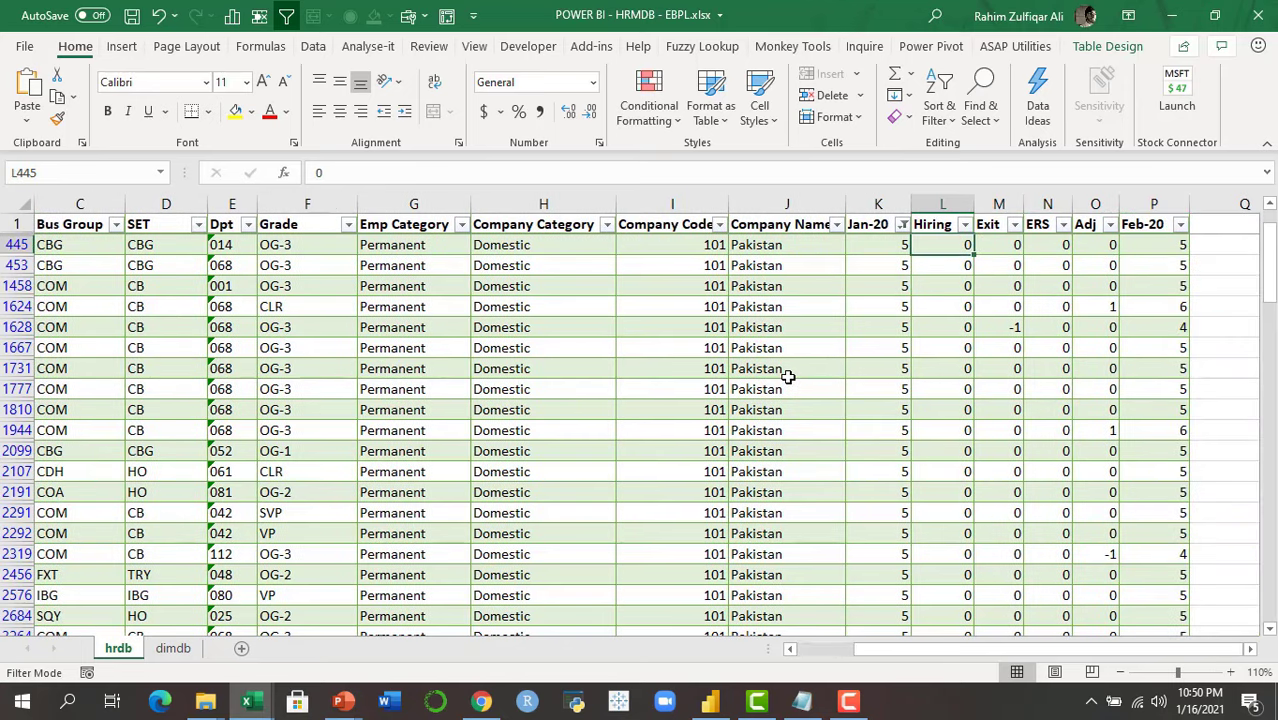
# Check the first filtered record's Hiring, ERS and Adj fields against their headers, finishing on its Exit value
pyautogui.press('Up')
pyautogui.press('Down')
pyautogui.press('Right')
pyautogui.press('Right')
pyautogui.press('Up')
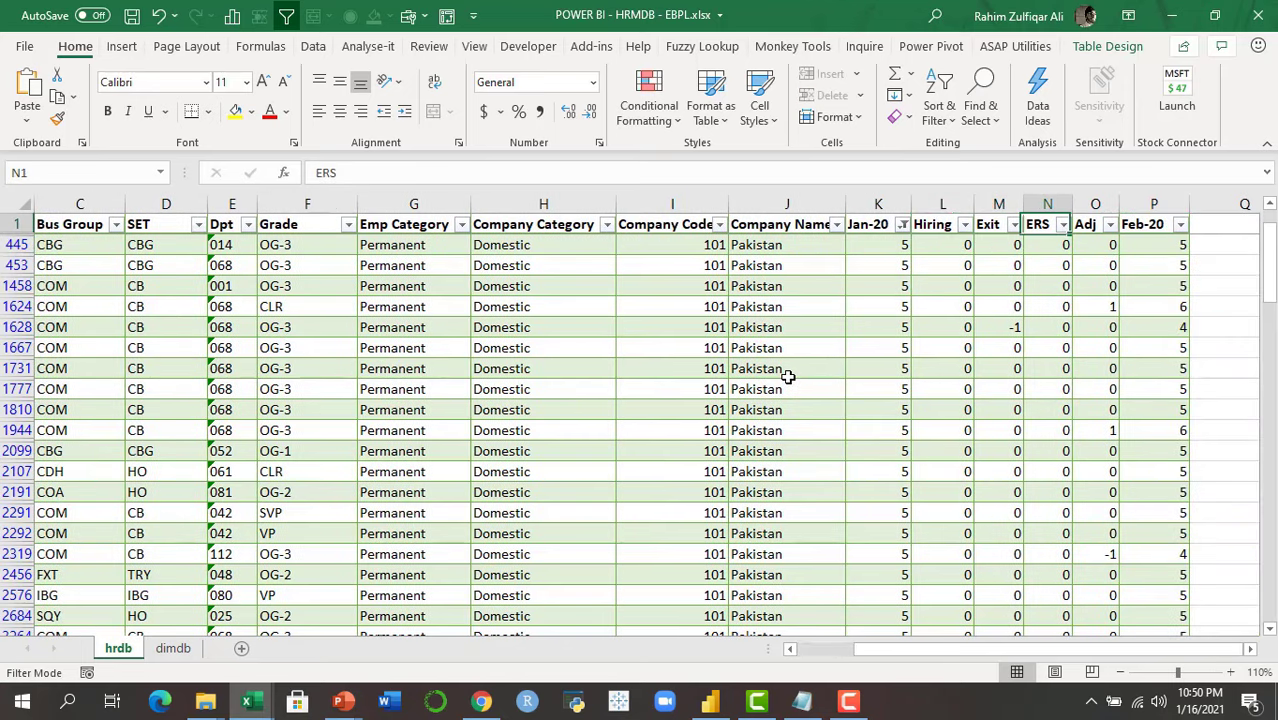
pyautogui.press('Right')
pyautogui.press('Down')
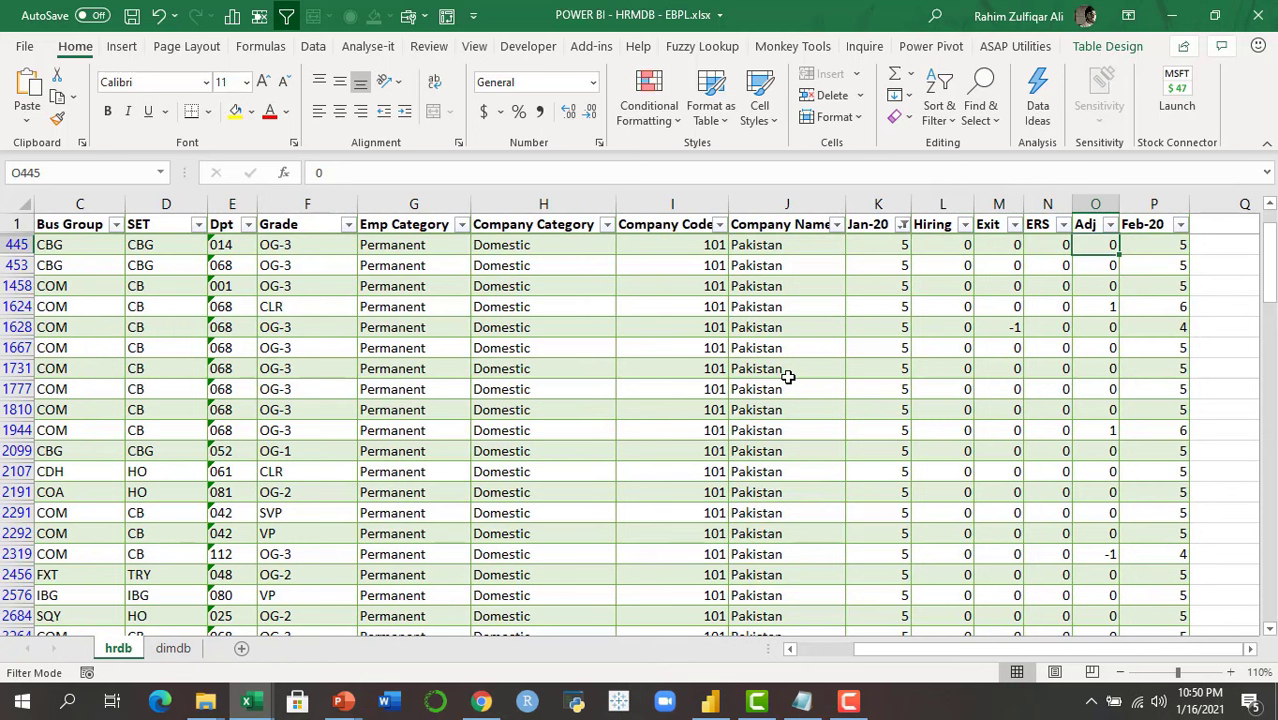
pyautogui.press('Left')
pyautogui.press('Left')
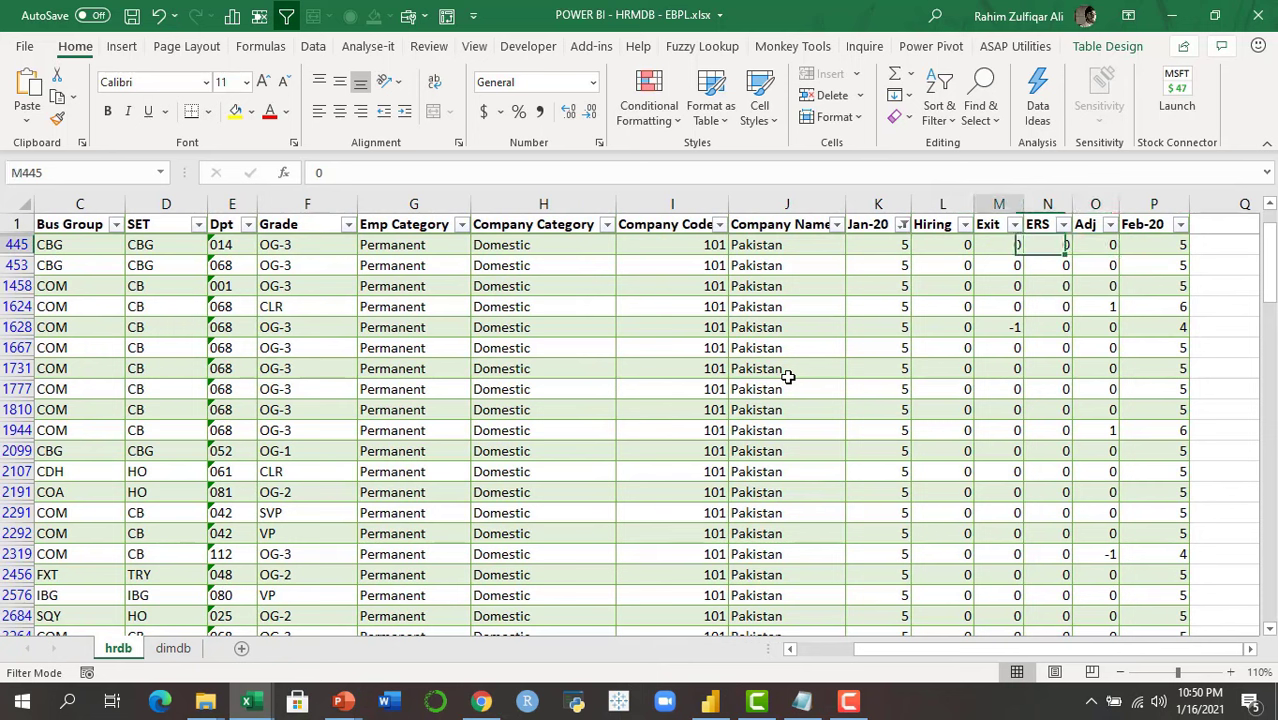
# Go down the Jan-20 column to the record in row 1628 and move to its BR field
pyautogui.press('Left')
pyautogui.press('Down')
pyautogui.press('Left')
pyautogui.press('Down')
pyautogui.press('Down')
pyautogui.press('Down')
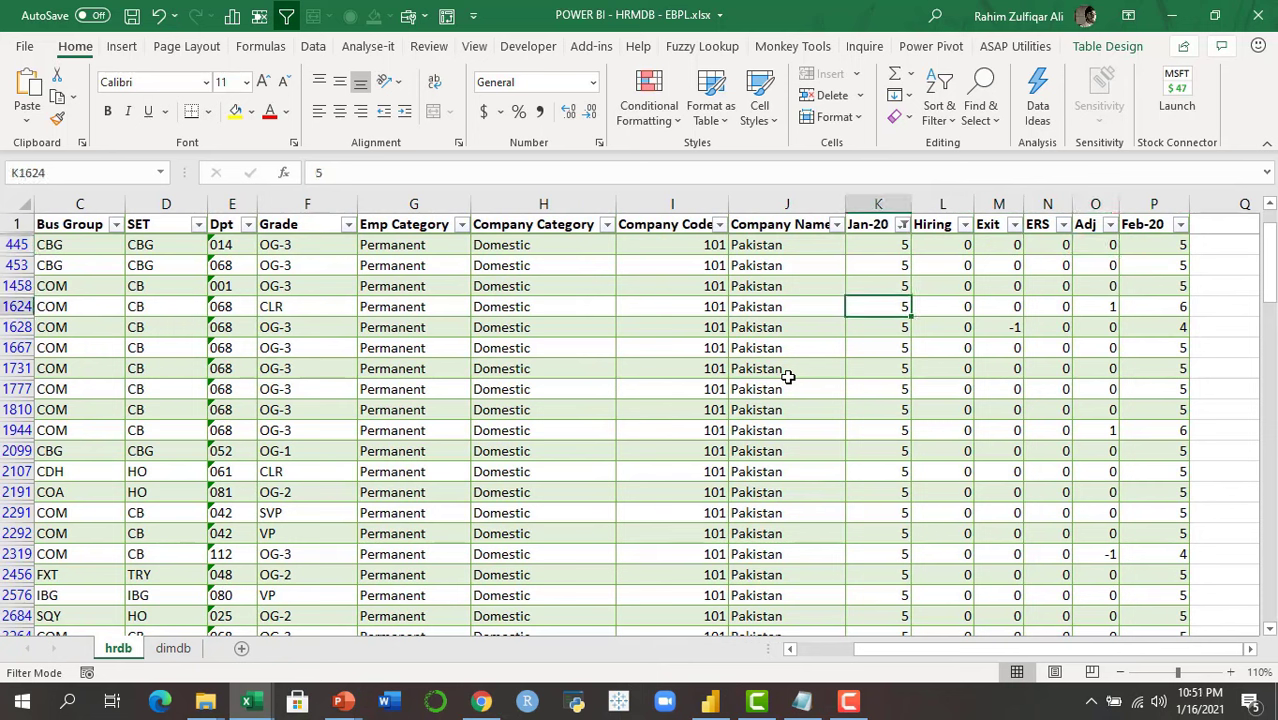
pyautogui.press('Down')
pyautogui.press('Down')
pyautogui.press('Down')
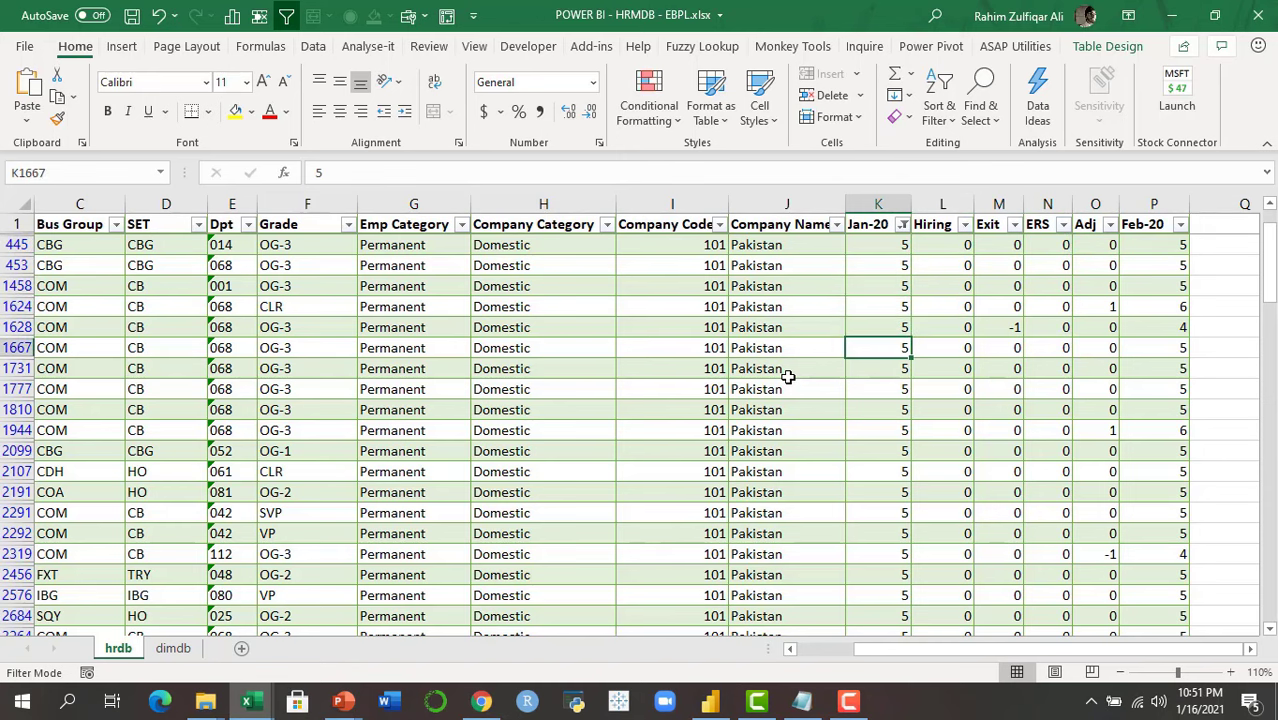
pyautogui.press('Up')
pyautogui.press('Left')
pyautogui.press('Left')
pyautogui.press('Left')
pyautogui.press('Left')
pyautogui.press('Left')
pyautogui.press('Left')
pyautogui.press('Left')
pyautogui.press('Left')
pyautogui.press('Left')
pyautogui.press('Left')
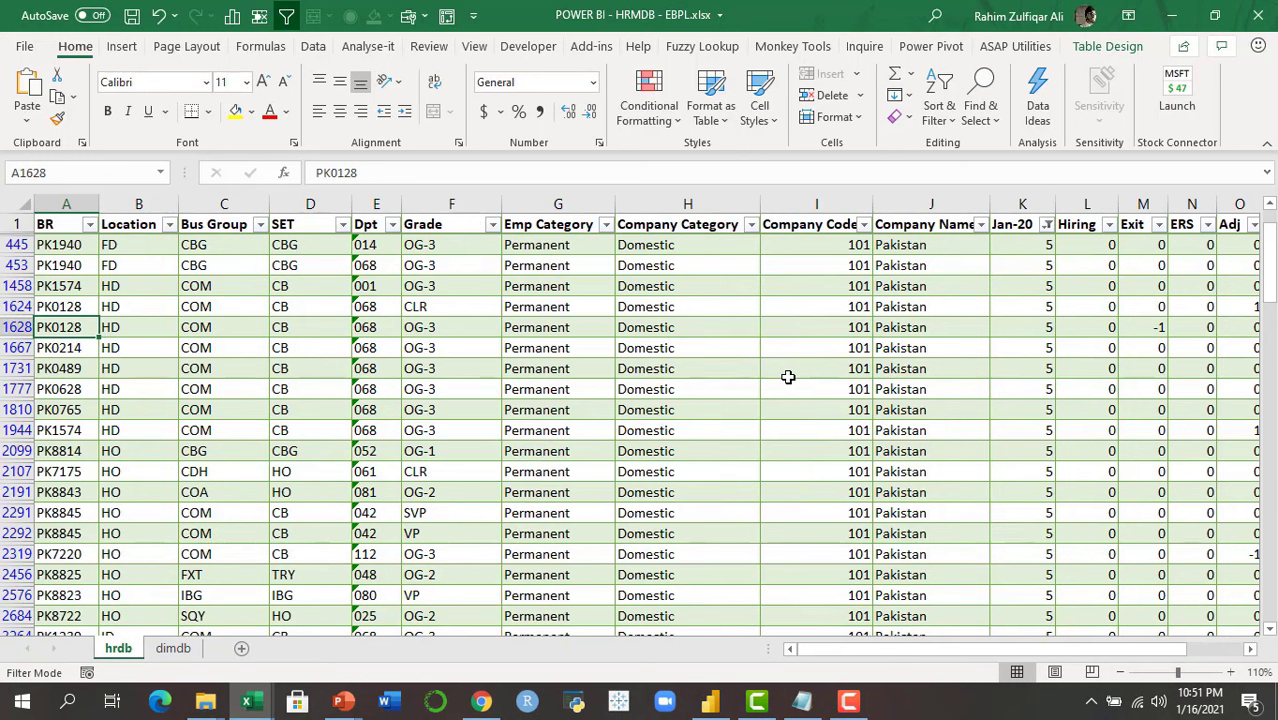
# Review the row 1628 record field by field from Location through Emp Category to its Exit value
pyautogui.press('Right')
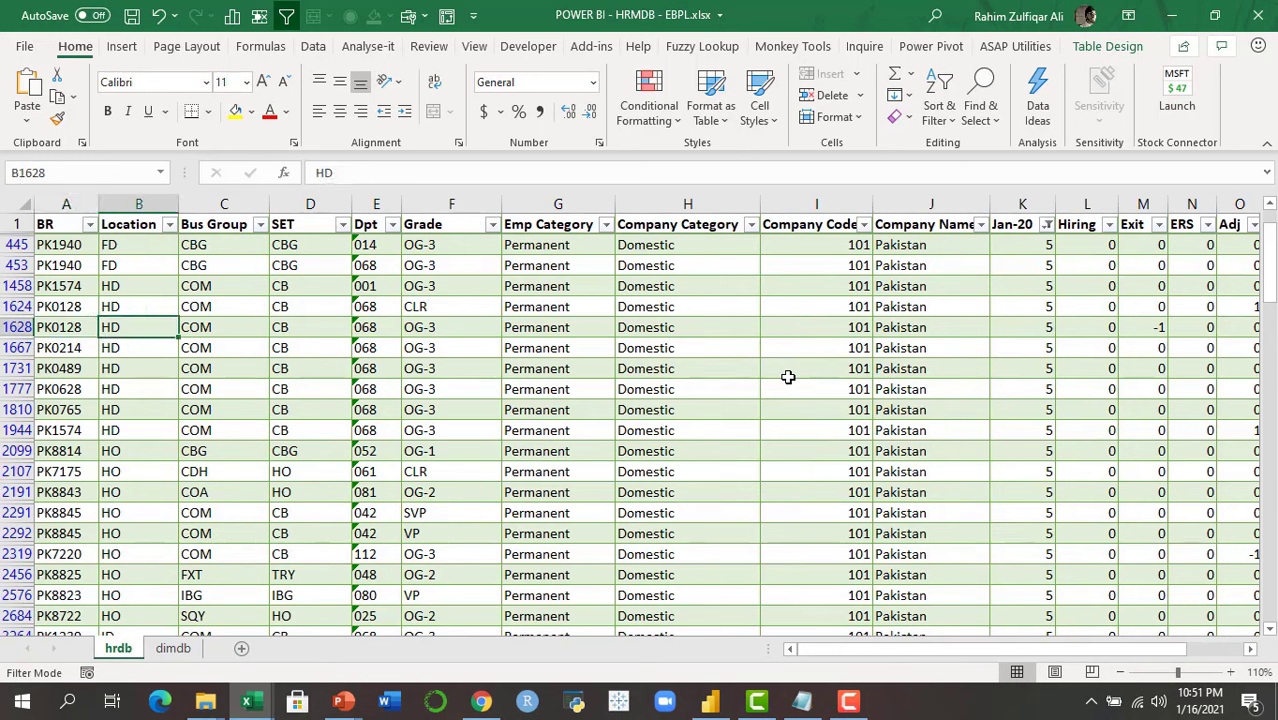
pyautogui.press('Right')
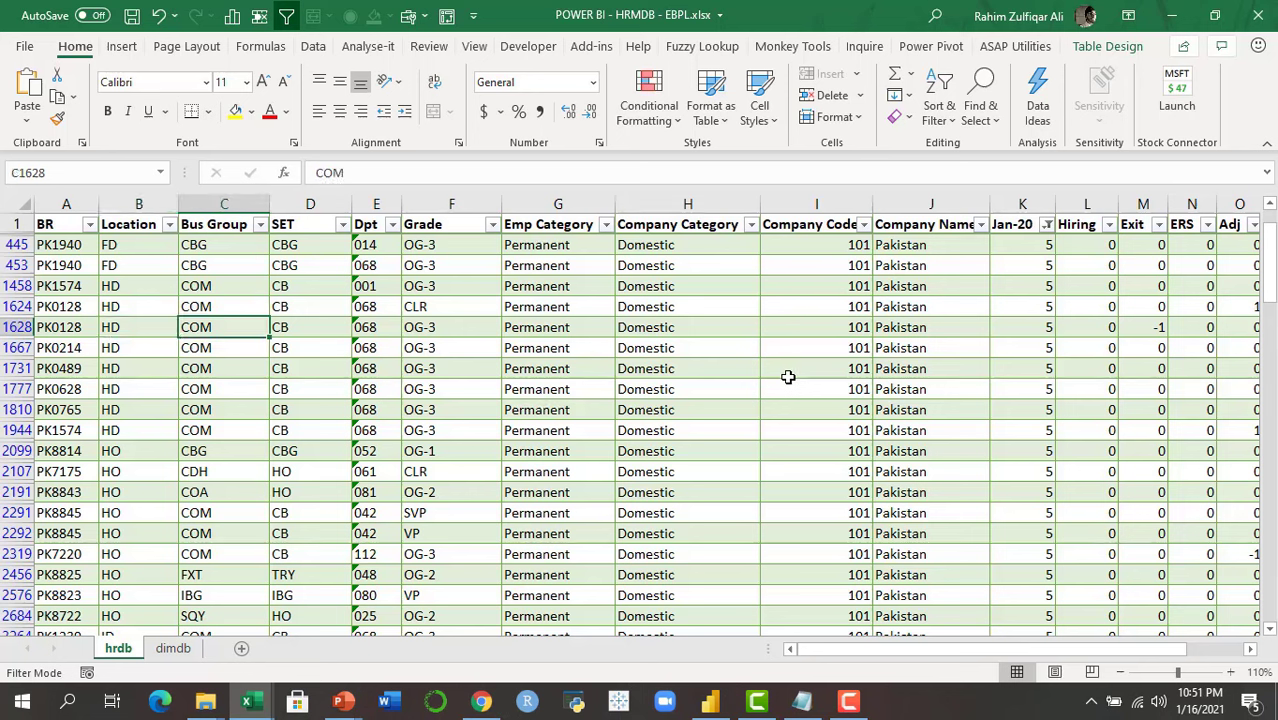
pyautogui.press('Right')
pyautogui.press('Right')
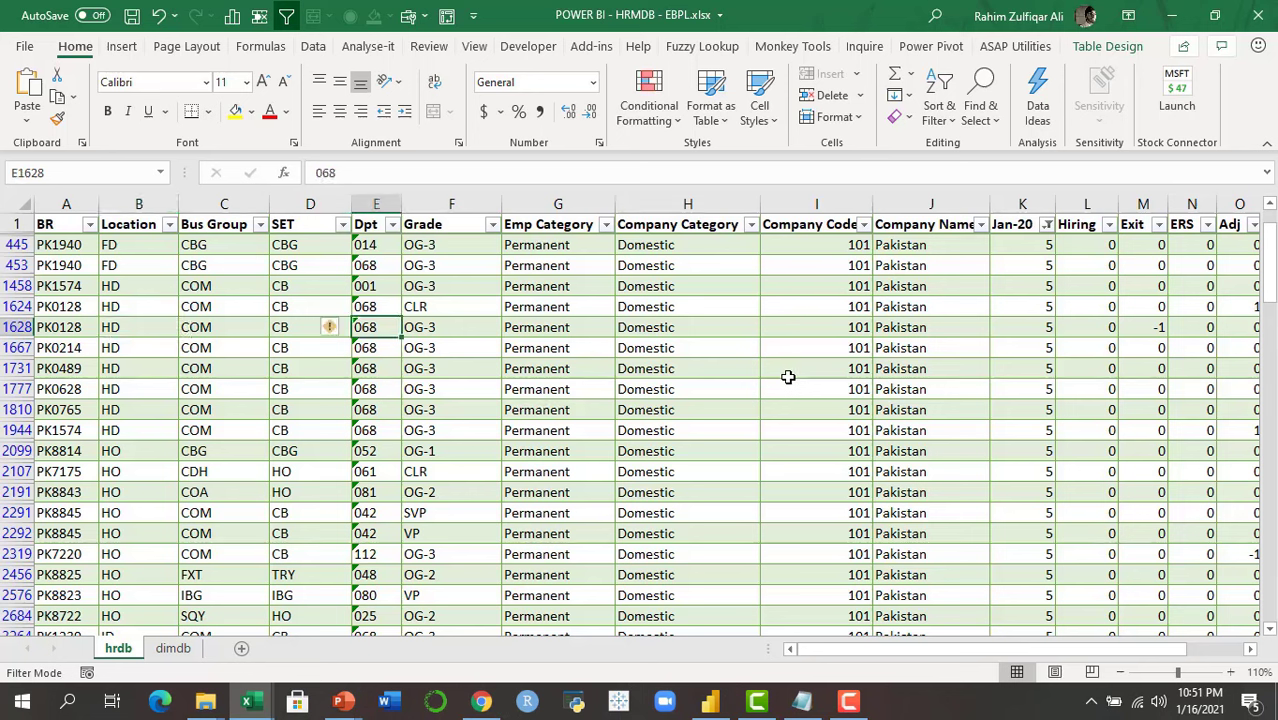
pyautogui.press('Right')
pyautogui.press('Right')
pyautogui.press('Right')
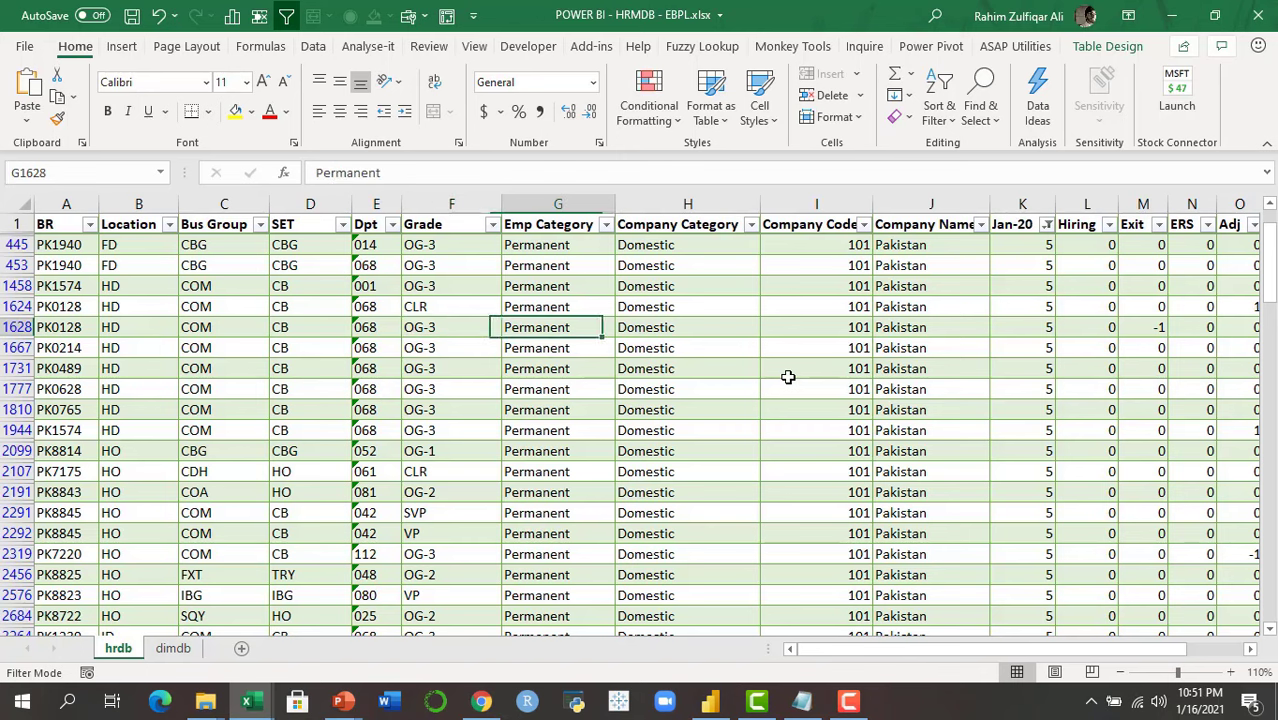
pyautogui.press('Right')
pyautogui.press('Right')
pyautogui.press('Right')
pyautogui.press('Right')
pyautogui.press('Right')
pyautogui.press('Right')
pyautogui.press('Right')
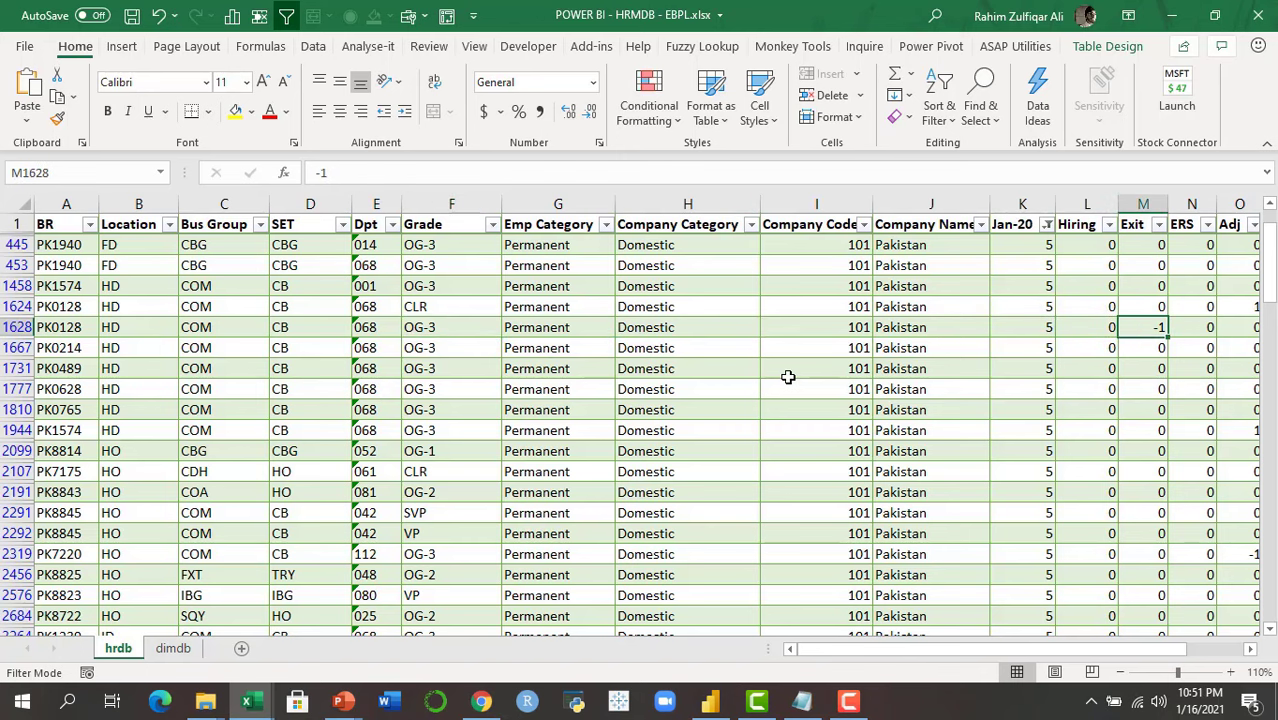
# Compare the row 1628 record's Jan-20 headcount with its Exit value
pyautogui.press('Left')
pyautogui.press('Left')
pyautogui.press('Left')
pyautogui.press('Left')
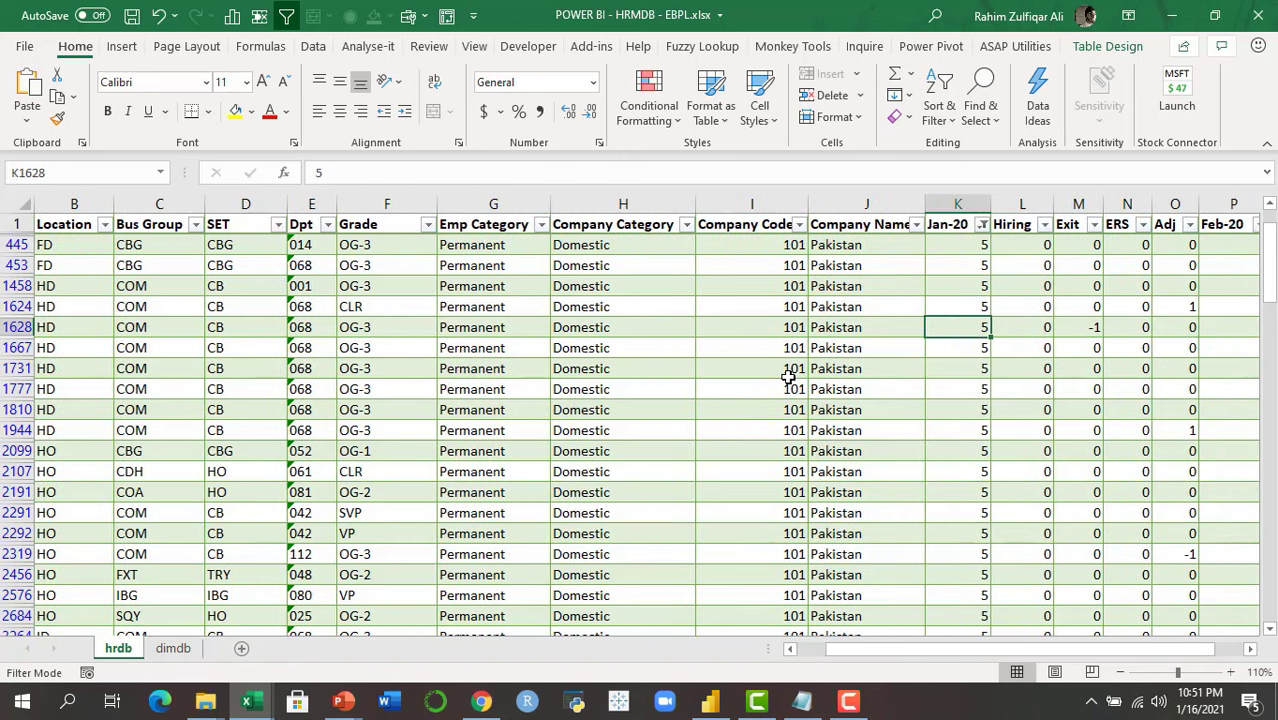
pyautogui.press('Right')
pyautogui.press('Right')
pyautogui.press('Right')
pyautogui.press('Right')
pyautogui.press('Right')
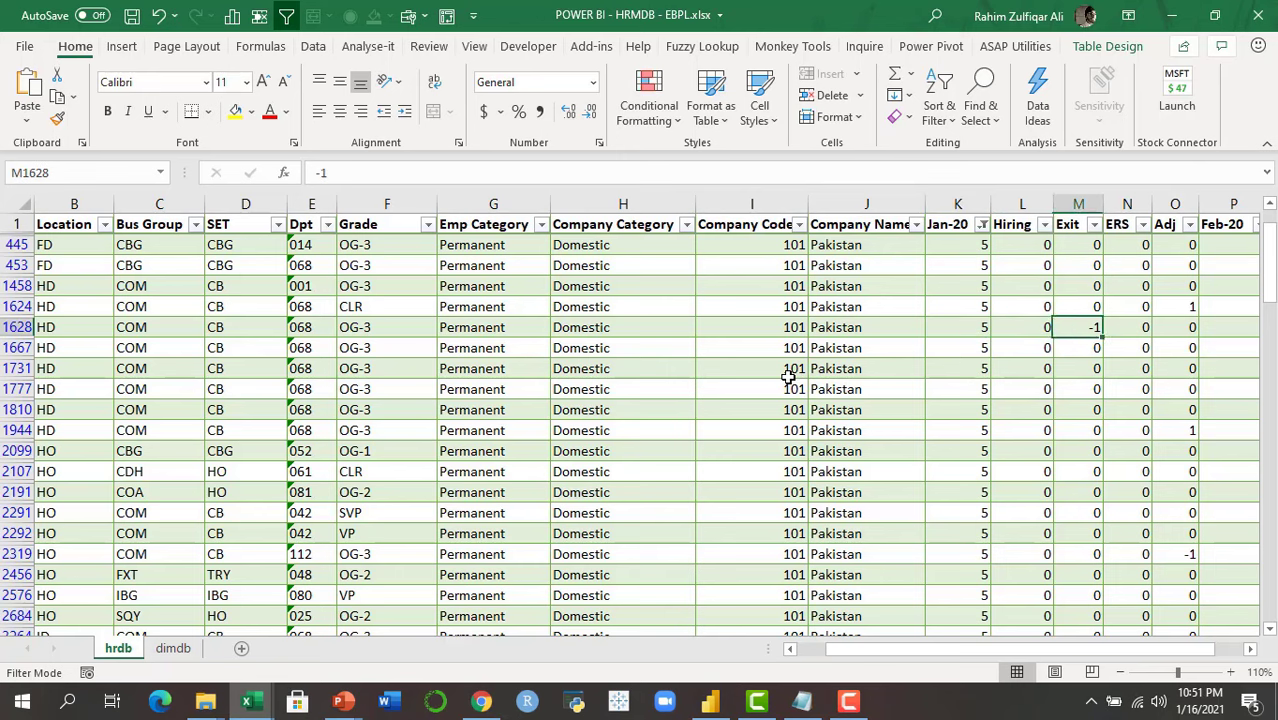
pyautogui.press('Left')
pyautogui.press('Left')
pyautogui.press('Left')
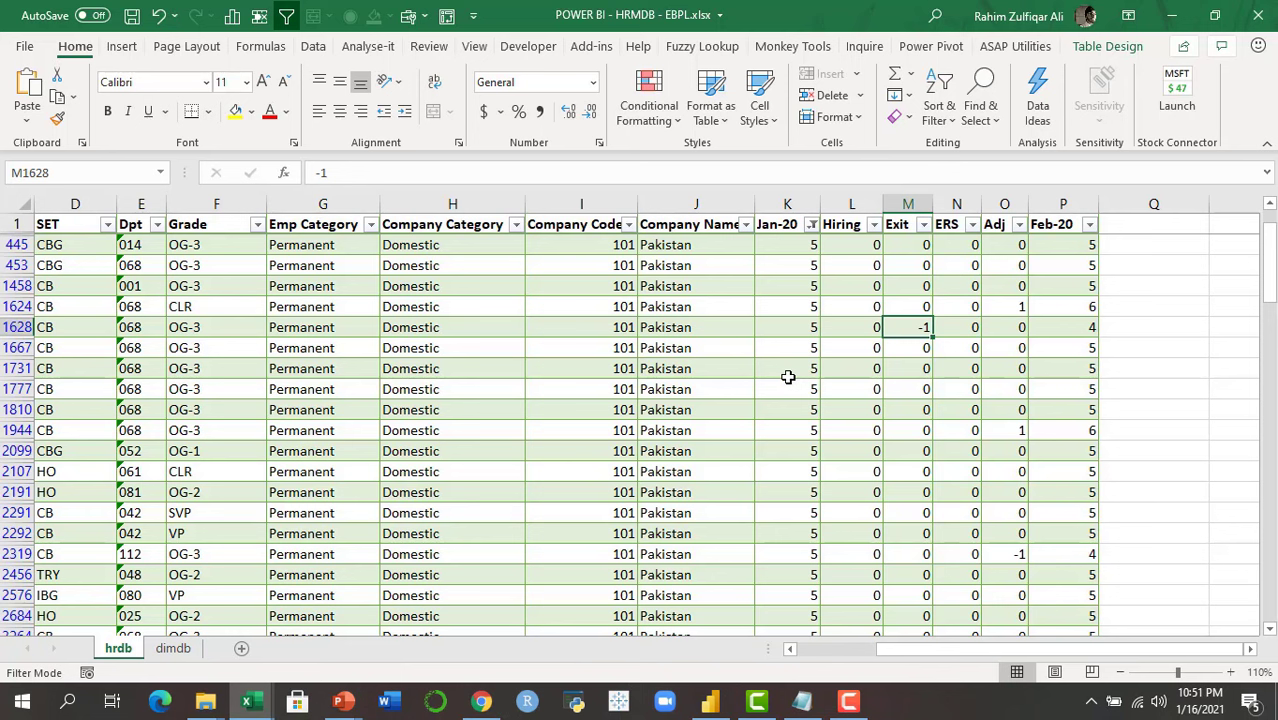
# Move past ERS and Adj in row 1628 and examine the record's Feb-20 closing headcount
pyautogui.press('Right')
pyautogui.press('Right')
pyautogui.press('Right')
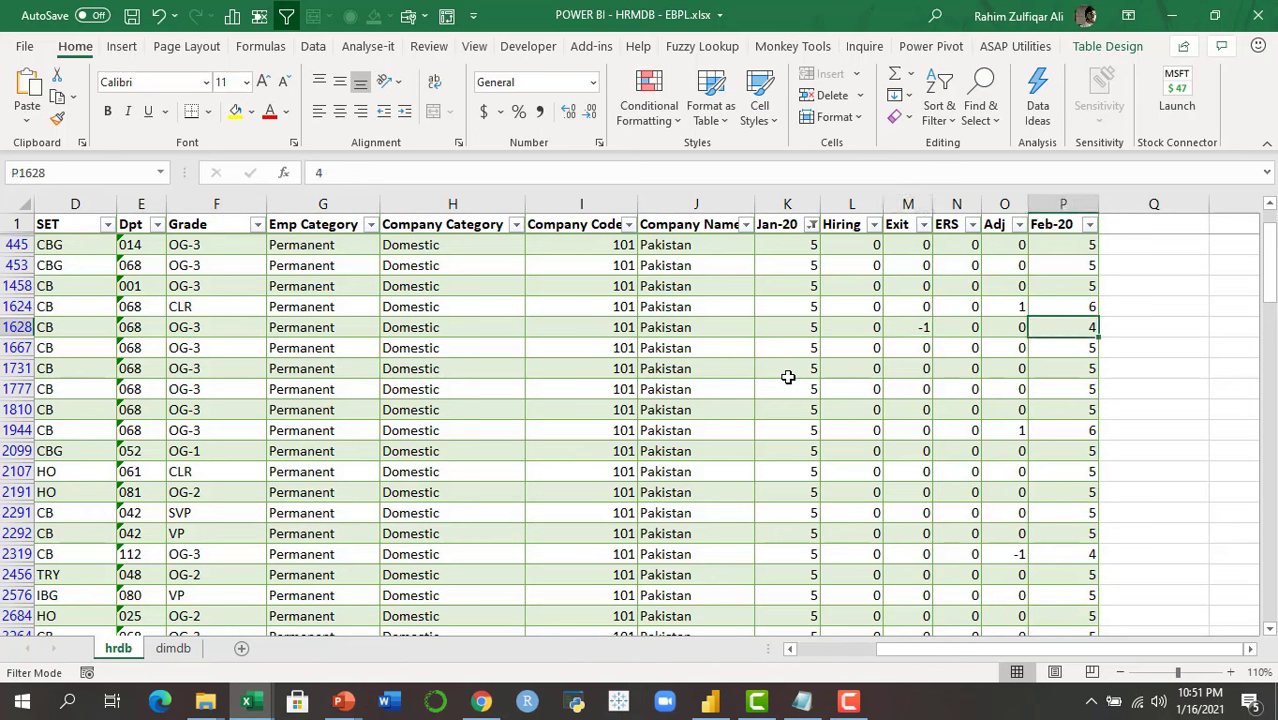
pyautogui.press('Left')
pyautogui.press('Right')
# Run across the whole row 1628 record toward its first fields and back, finishing on its Feb-20 value
pyautogui.press('Left')
pyautogui.press('Left')
pyautogui.press('Left')
pyautogui.press('Left')
pyautogui.press('Left')
pyautogui.press('Left')
pyautogui.press('Left')
pyautogui.press('Left')
pyautogui.press('Left')
pyautogui.press('Left')
pyautogui.press('Left')
pyautogui.press('Left')
pyautogui.press('Left')
pyautogui.press('Left')
pyautogui.press('Left')
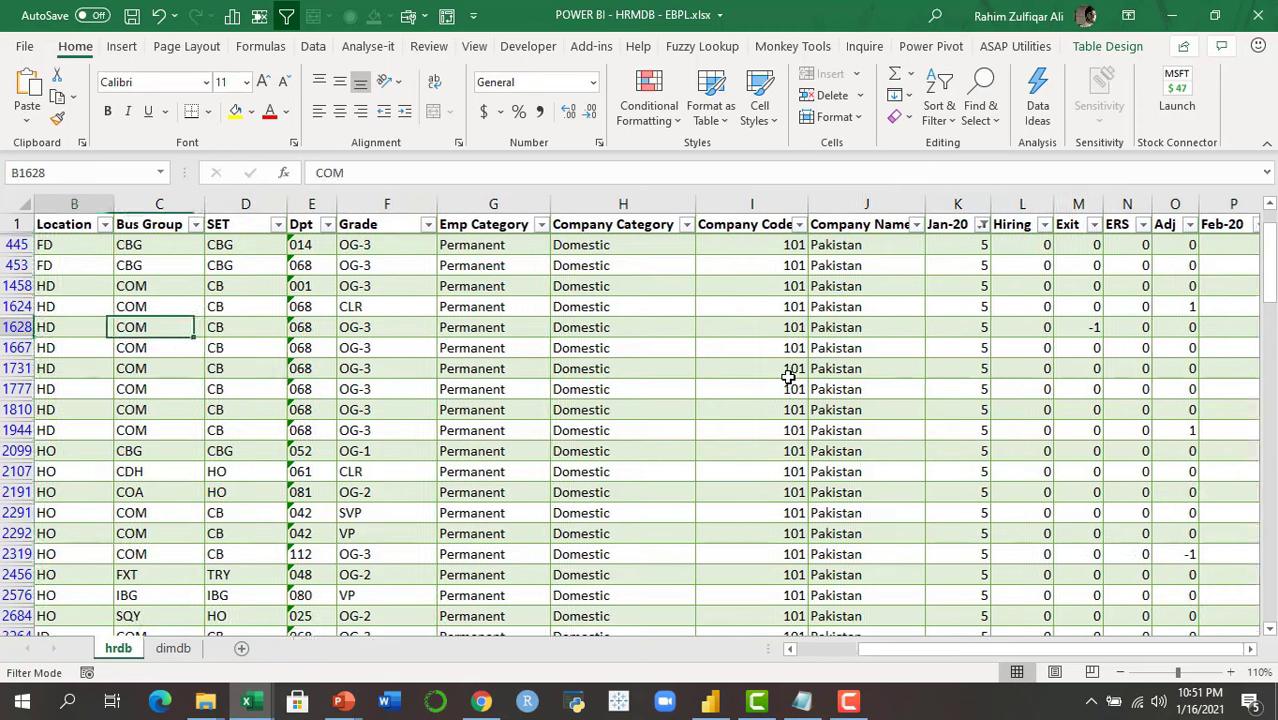
pyautogui.press('Right')
pyautogui.press('Right')
pyautogui.press('Right')
pyautogui.press('Right')
pyautogui.press('Right')
pyautogui.press('Right')
pyautogui.press('Right')
pyautogui.press('Right')
pyautogui.press('Right')
pyautogui.press('Right')
pyautogui.press('Right')
pyautogui.press('Right')
pyautogui.press('Right')
pyautogui.press('Right')
pyautogui.press('Right')
pyautogui.press('Right')
pyautogui.press('Right')
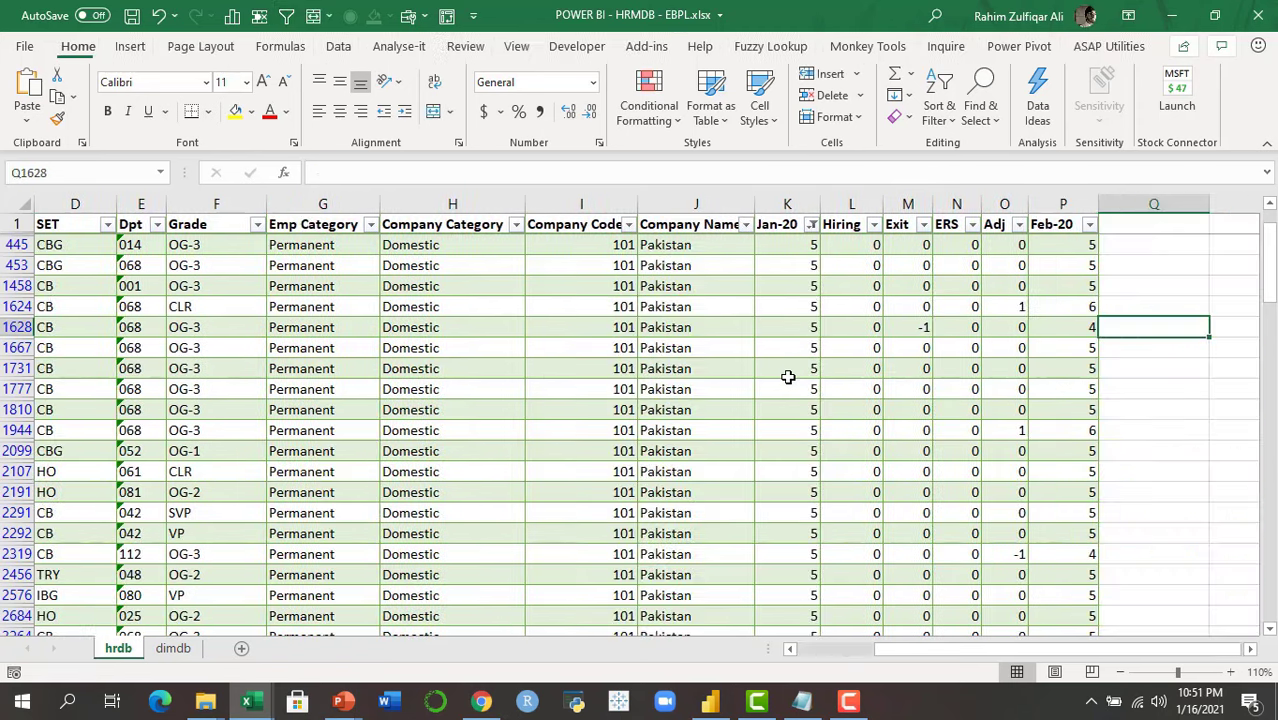
pyautogui.press('Left')
pyautogui.press('Left')
pyautogui.press('Left')
pyautogui.press('Right')
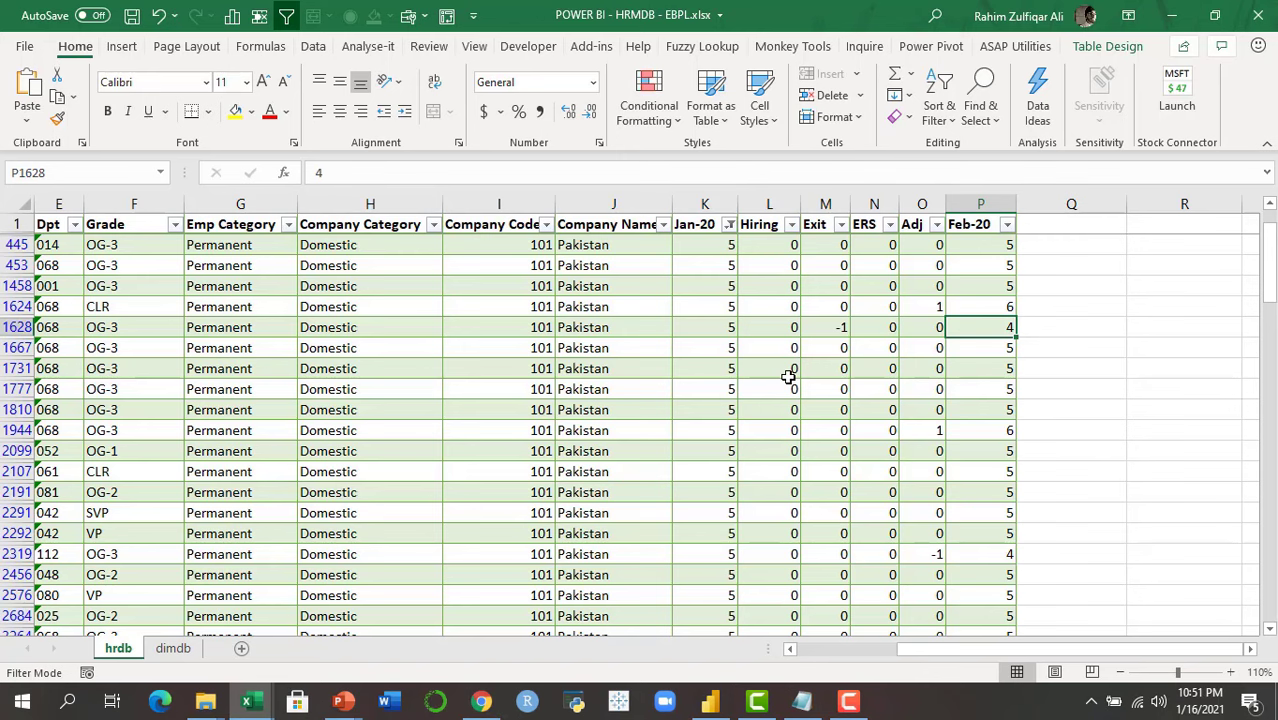
# Highlight the visible Feb-20 values from row 1628 through row 1777, and clear the range selection
pyautogui.hotkey('shift', 'Down')
pyautogui.hotkey('shift', 'Down')
pyautogui.hotkey('shift', 'Down')
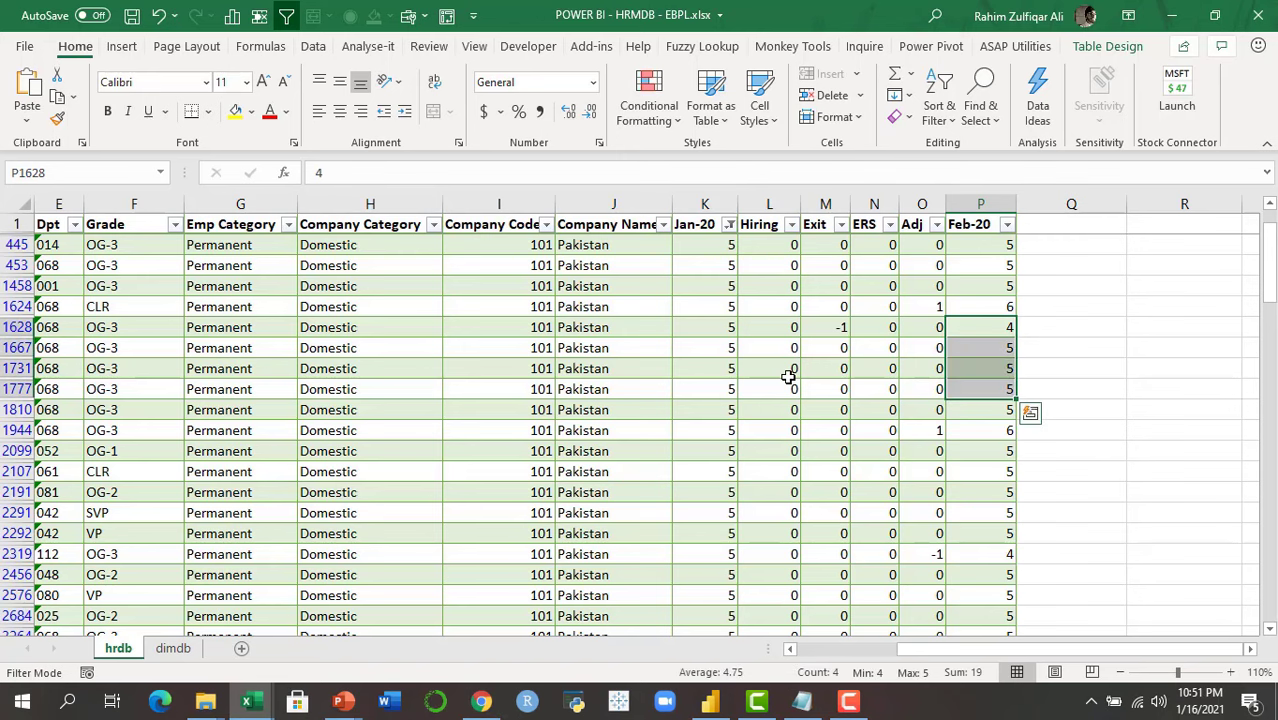
pyautogui.press('Up')
pyautogui.press('Down')
# Run across the row 1628 record between its descriptive fields and Feb-20, finishing on BR in A1628
pyautogui.press('Left')
pyautogui.press('Left')
pyautogui.press('Left')
pyautogui.press('Left')
pyautogui.press('Left')
pyautogui.press('Left')
pyautogui.press('Left')
pyautogui.press('Left')
pyautogui.press('Left')
pyautogui.press('Left')
pyautogui.press('Left')
pyautogui.press('Left')
pyautogui.press('Left')
pyautogui.press('Left')
pyautogui.press('Left')
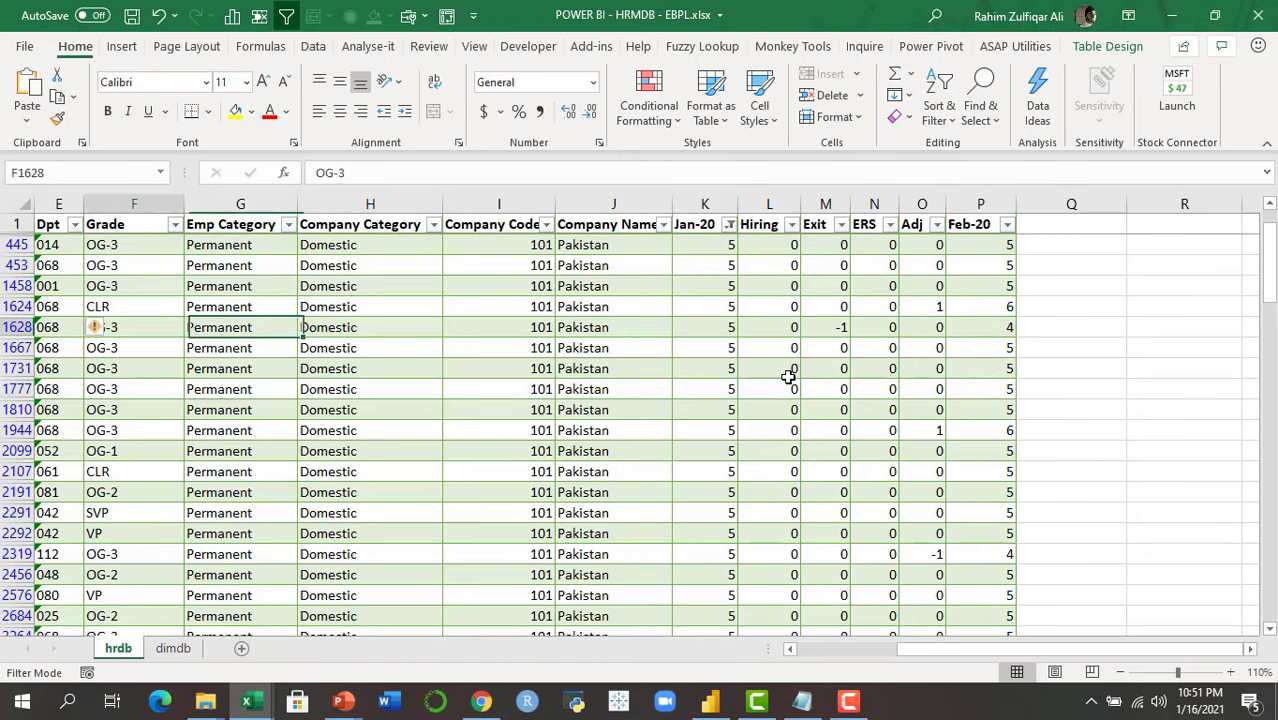
pyautogui.press('Right')
pyautogui.press('Right')
pyautogui.hotkey('ctrl', 'Right')
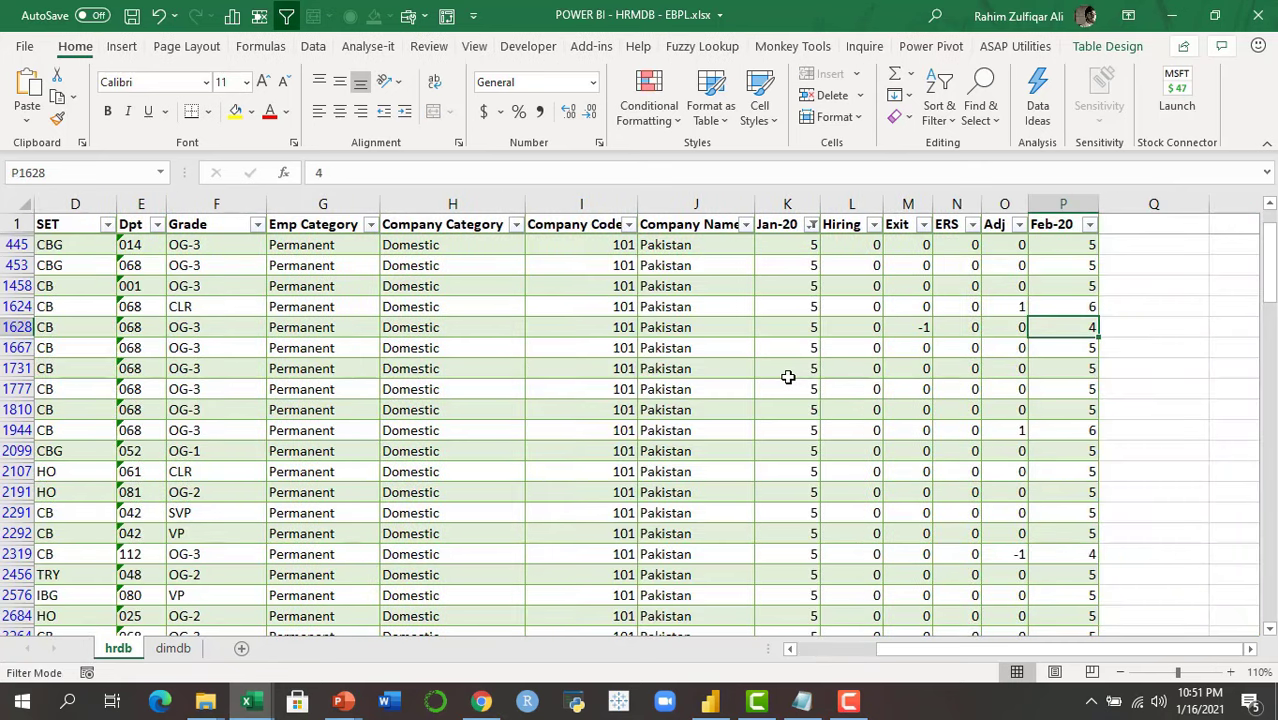
pyautogui.hotkey('ctrl', 'Left')
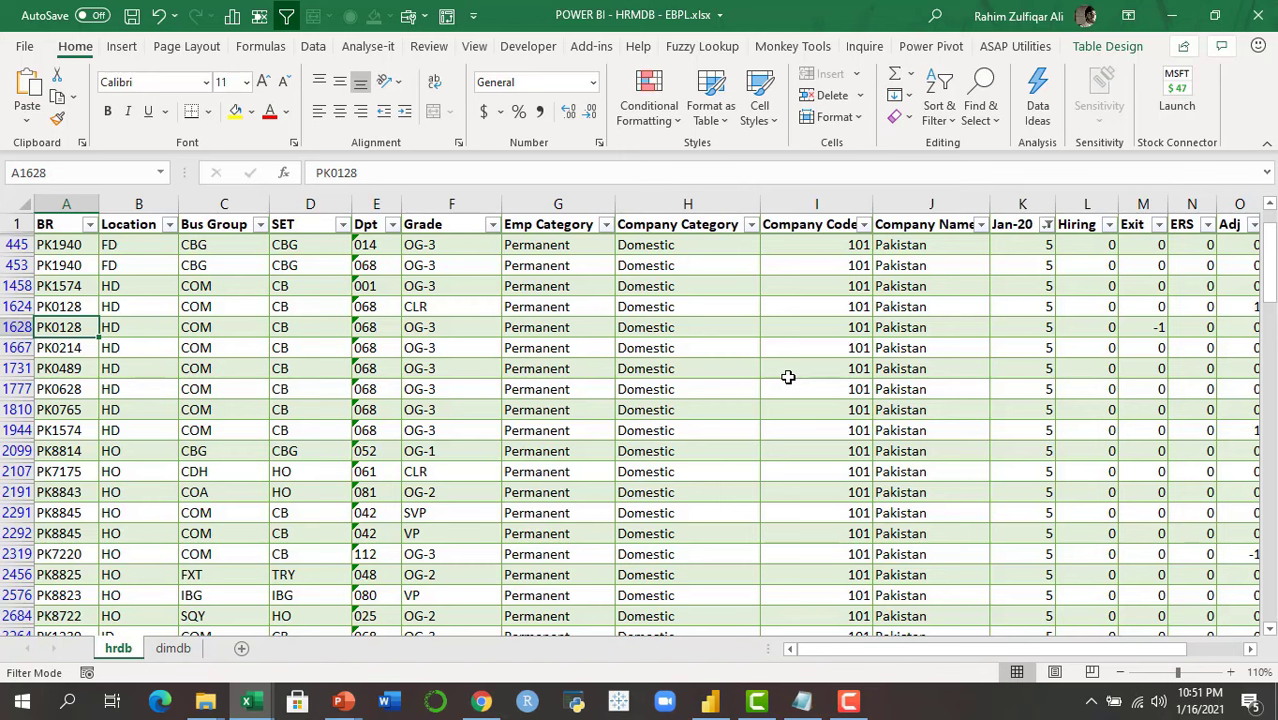
# Clear the Jan-20 filter from the hrdb table and go to the first record's BR in A2
pyautogui.hotkey('alt', 'a')
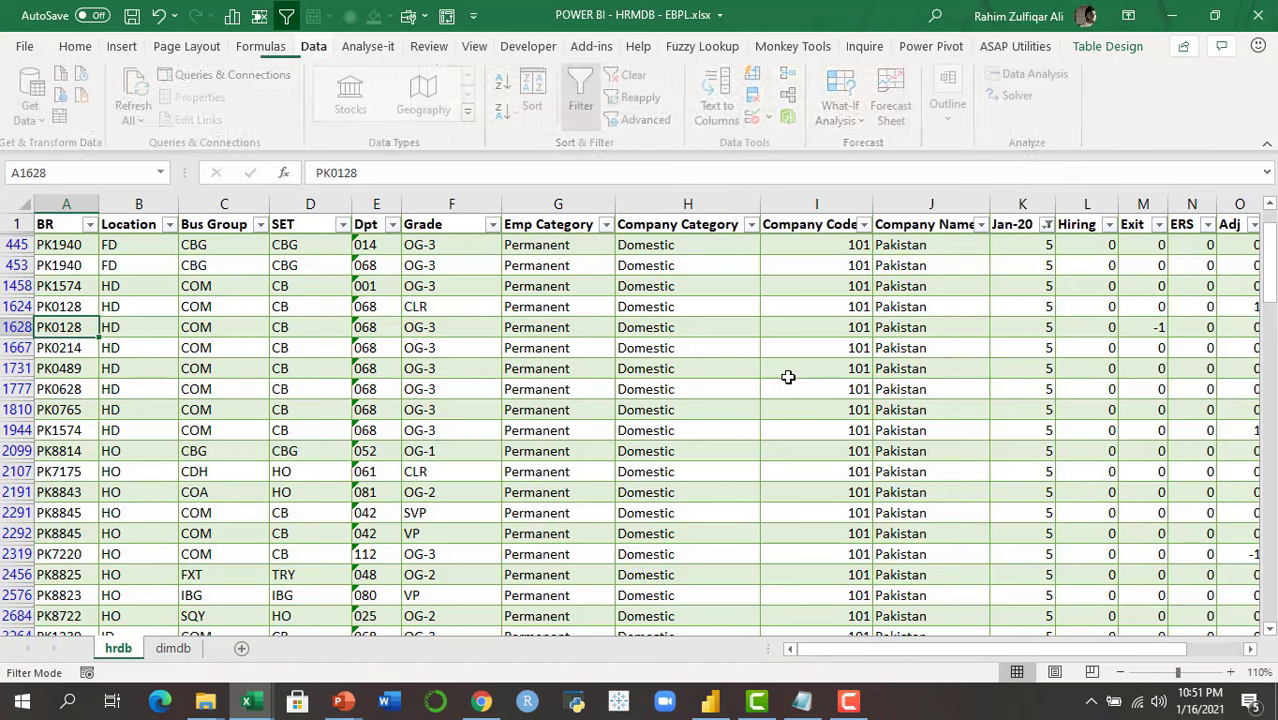
pyautogui.press('c')
pyautogui.press('Down')
pyautogui.hotkey('ctrl', 'Up')
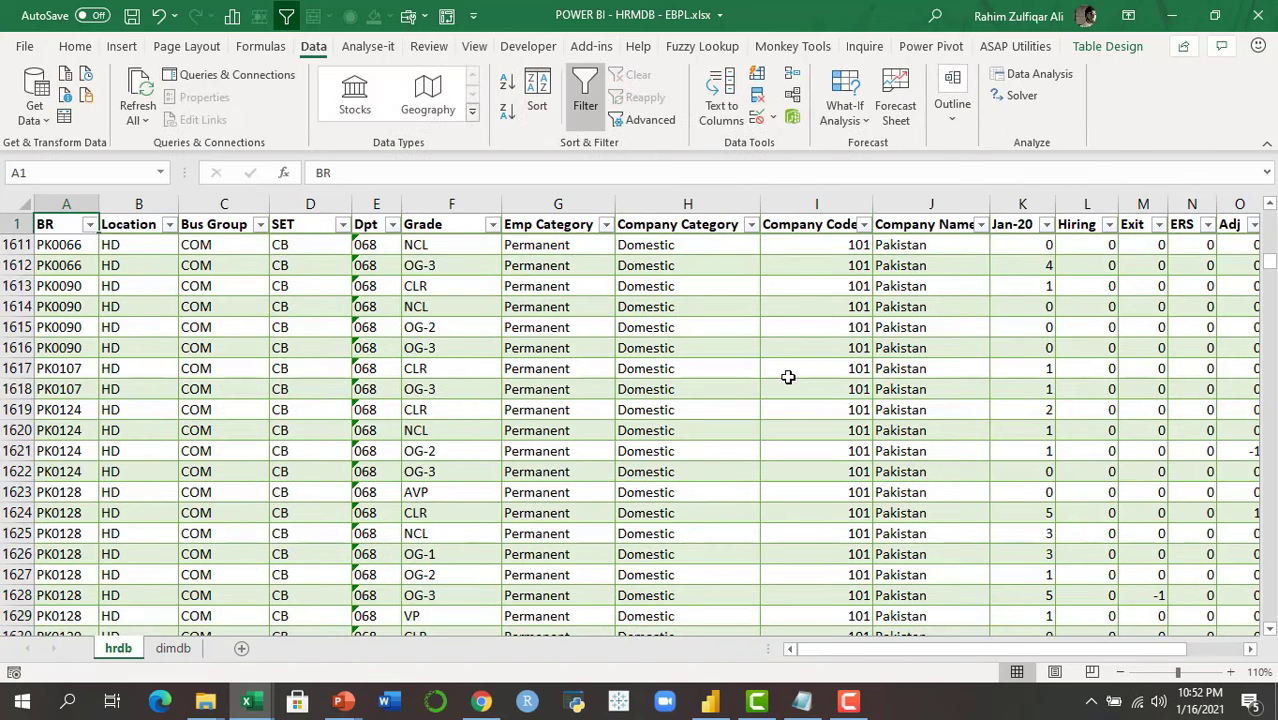
pyautogui.press('Down')
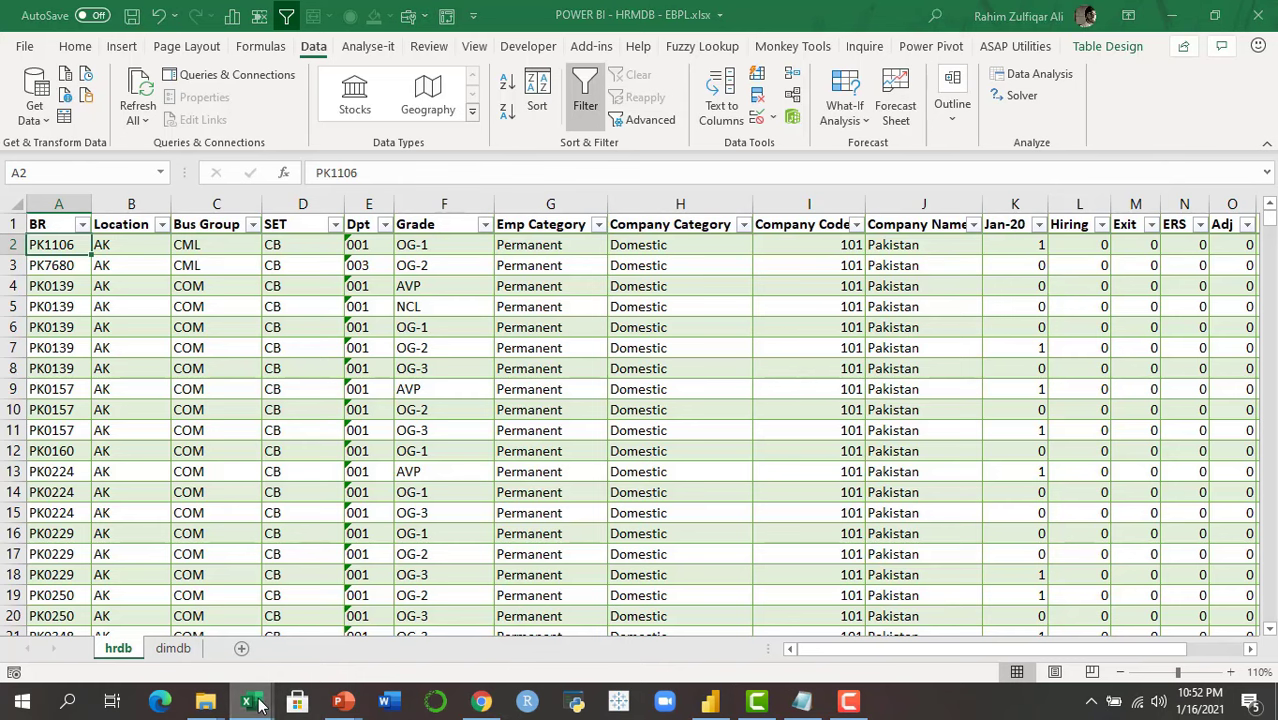
# Switch to the HR Dashboard in a Day - Database.xlsx workbook and select the Category value in C6
pyautogui.moveTo(258, 703)
pyautogui.click(148, 630)
pyautogui.click(420, 358)
pyautogui.click(445, 388)
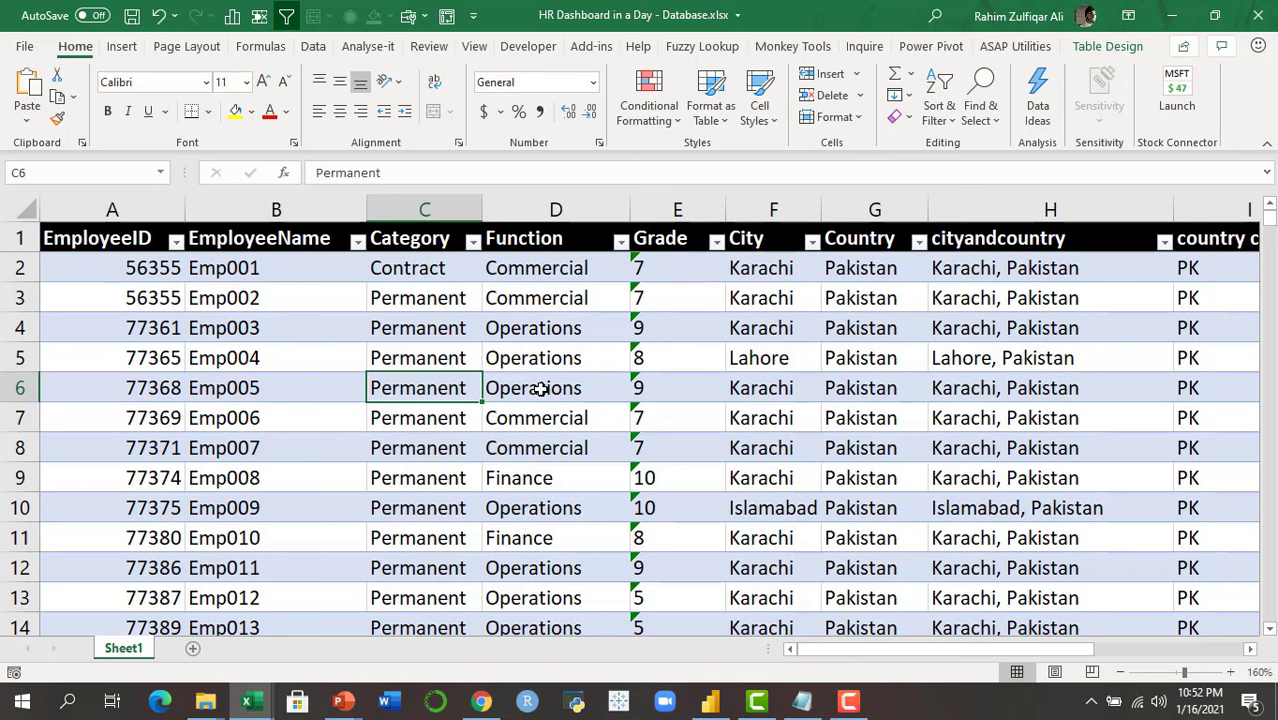
# Switch to the POWER BI - HRMDB - EBPL.xlsx workbook and look over the lookup tables on its dimdb sheet
pyautogui.moveTo(258, 697)
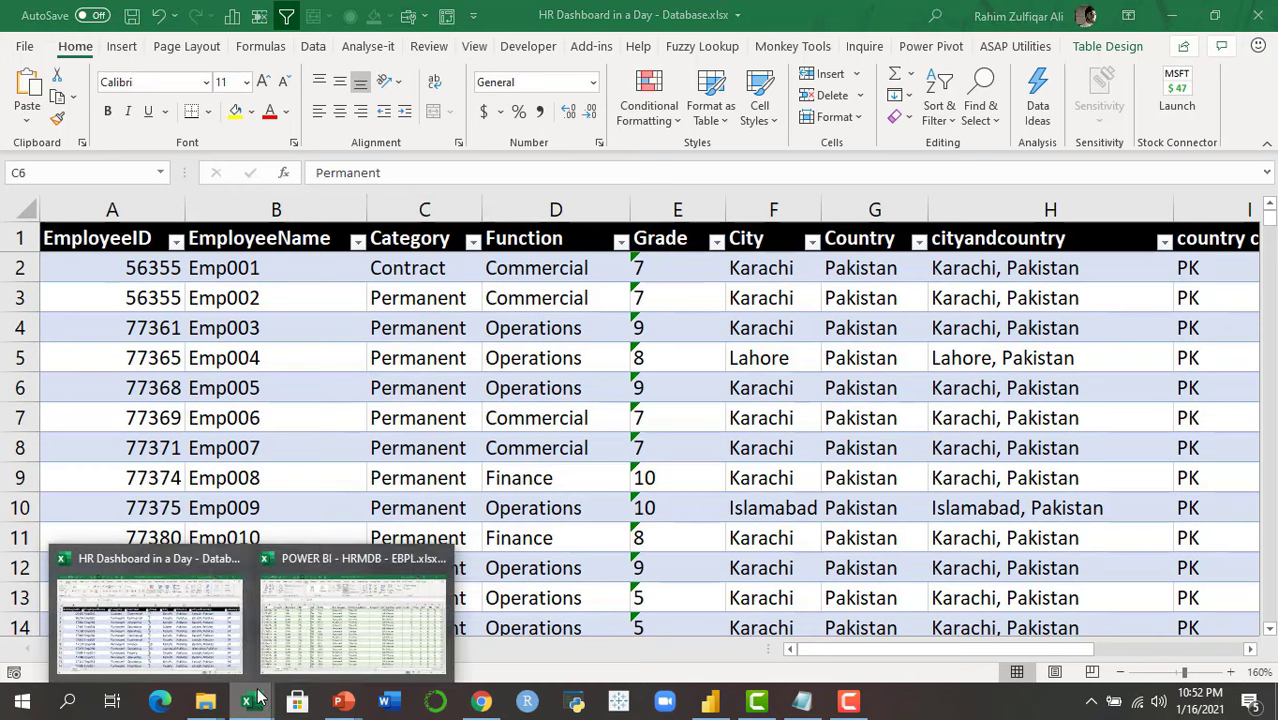
pyautogui.click(353, 615)
pyautogui.click(628, 512)
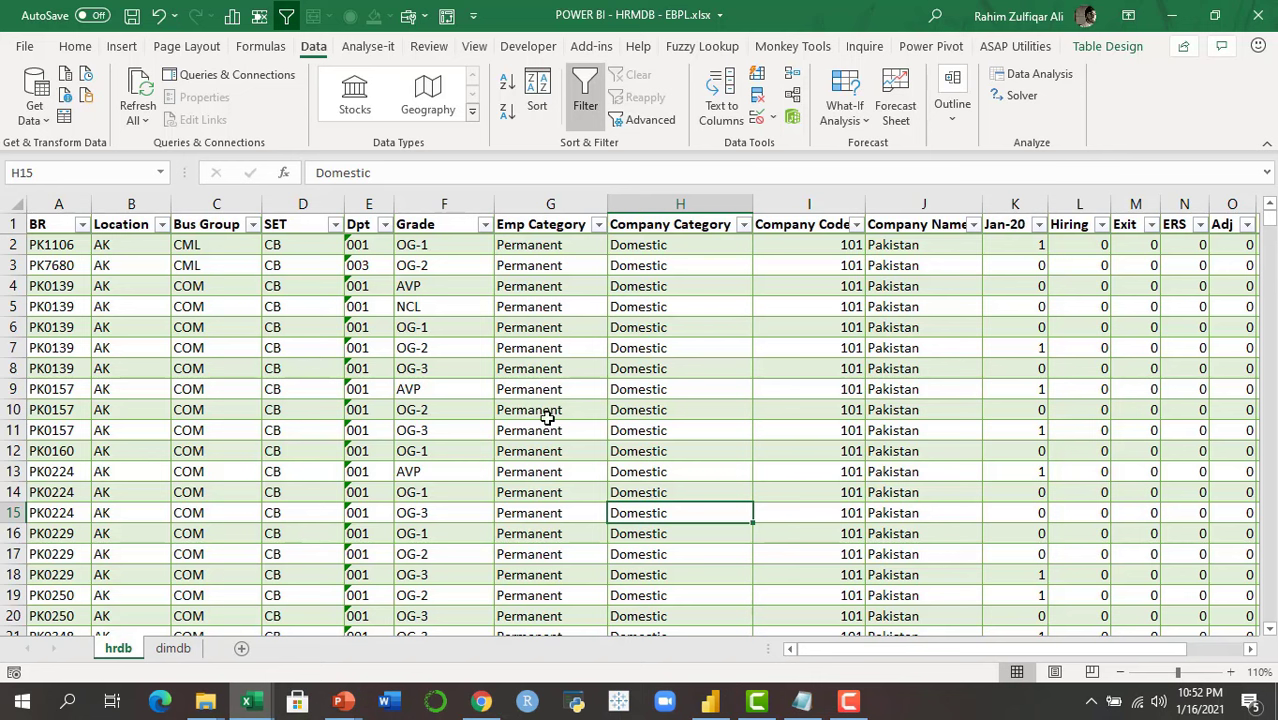
pyautogui.click(173, 648)
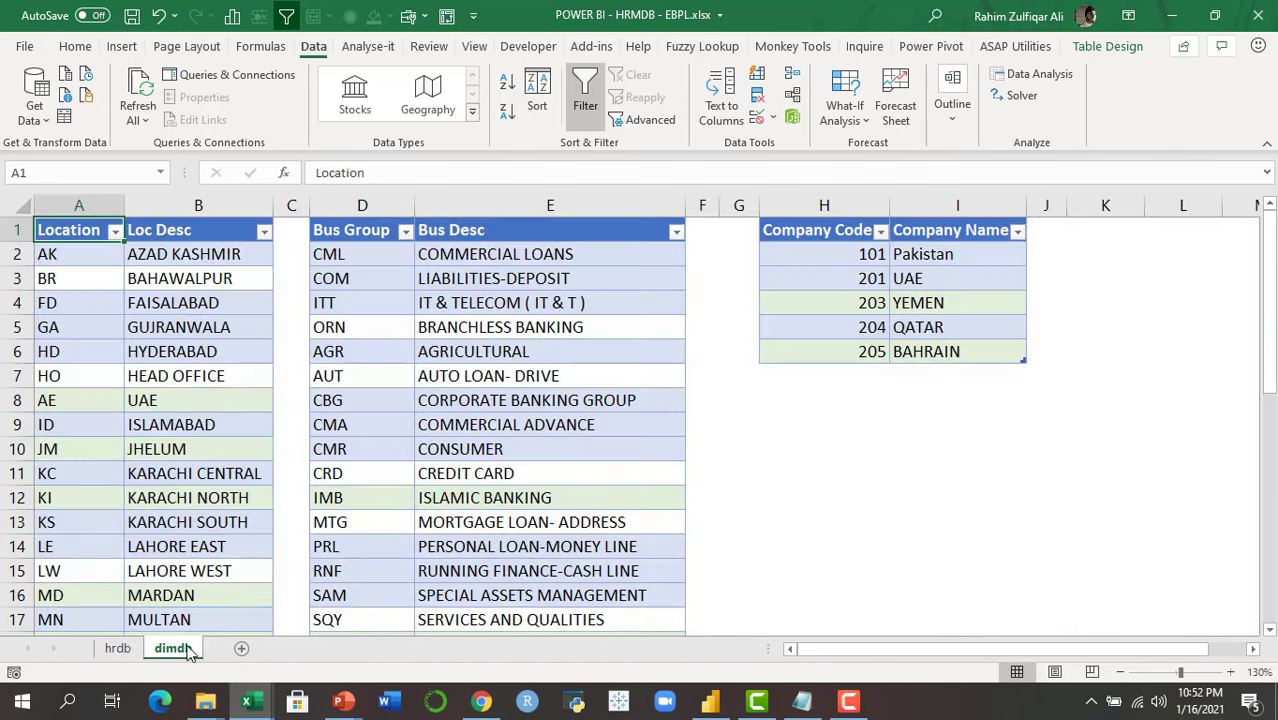
pyautogui.click(525, 376)
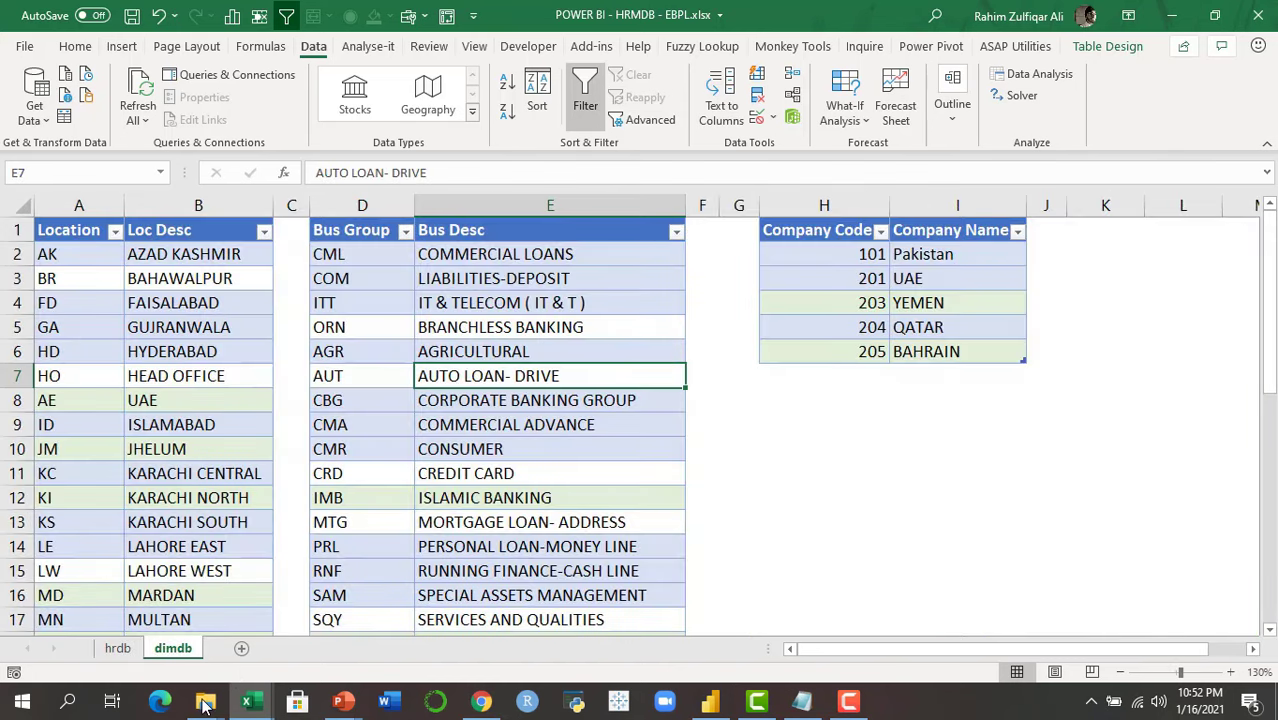
# On the hrdb sheet, highlight Bus Group values in C2:C17, SET values in D2:D14 and Location values down to B18
pyautogui.click(117, 648)
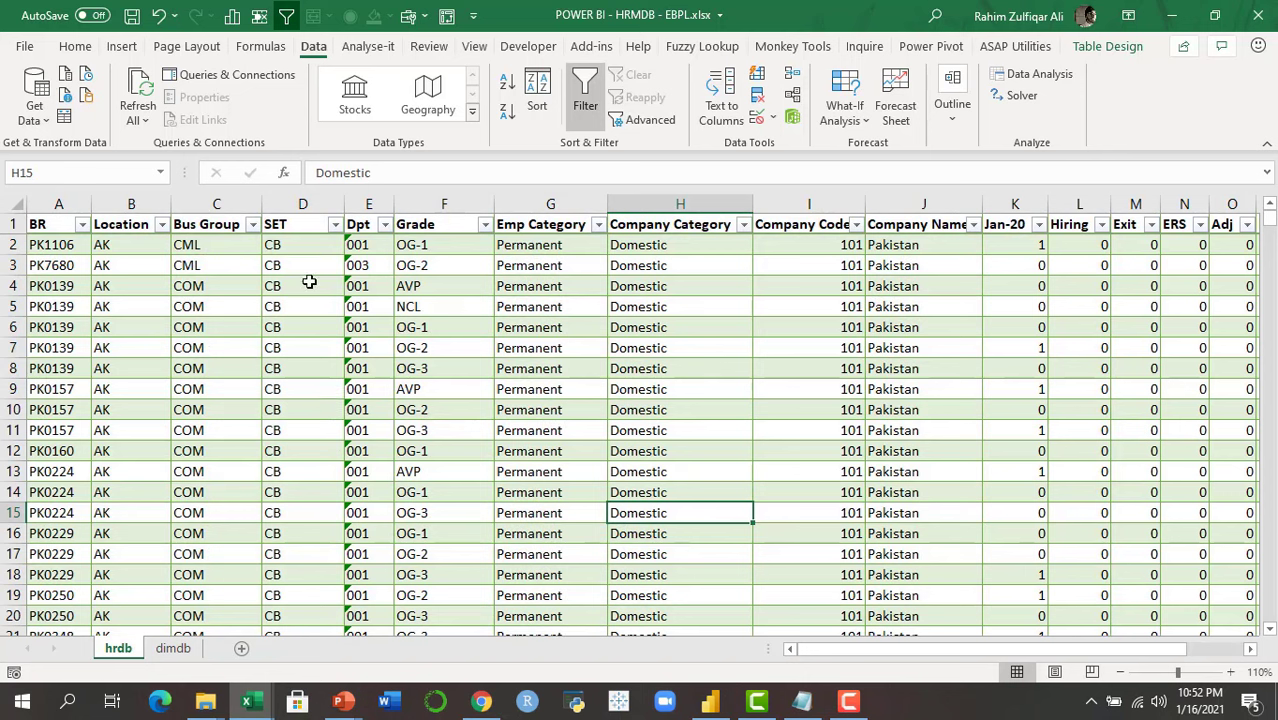
pyautogui.click(220, 245)
pyautogui.moveTo(220, 245); pyautogui.dragTo(213, 546)
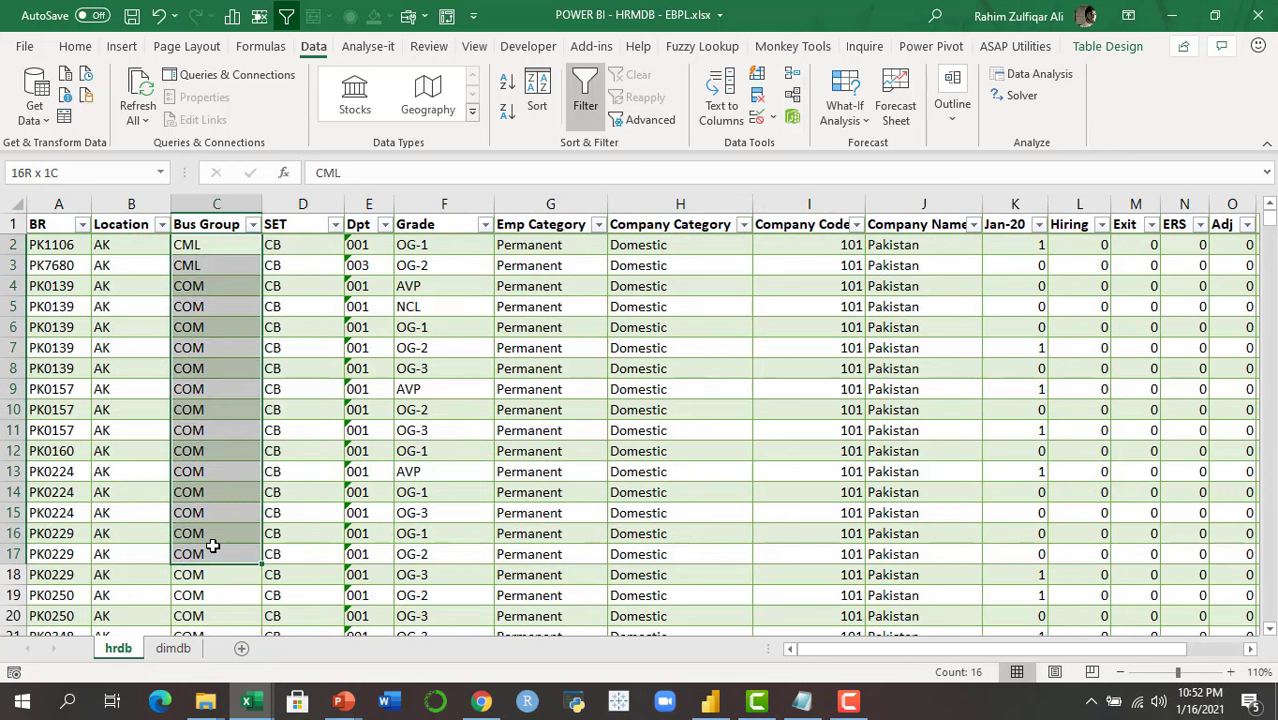
pyautogui.click(316, 257)
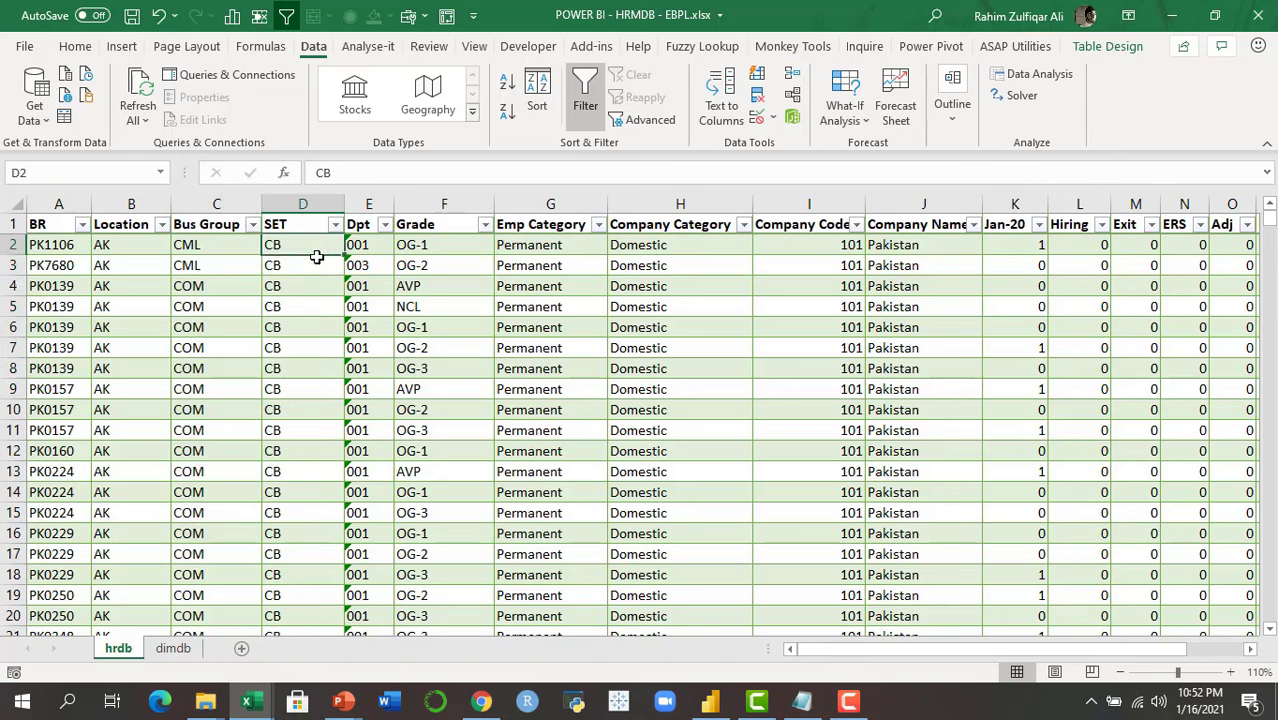
pyautogui.moveTo(316, 257); pyautogui.dragTo(305, 488)
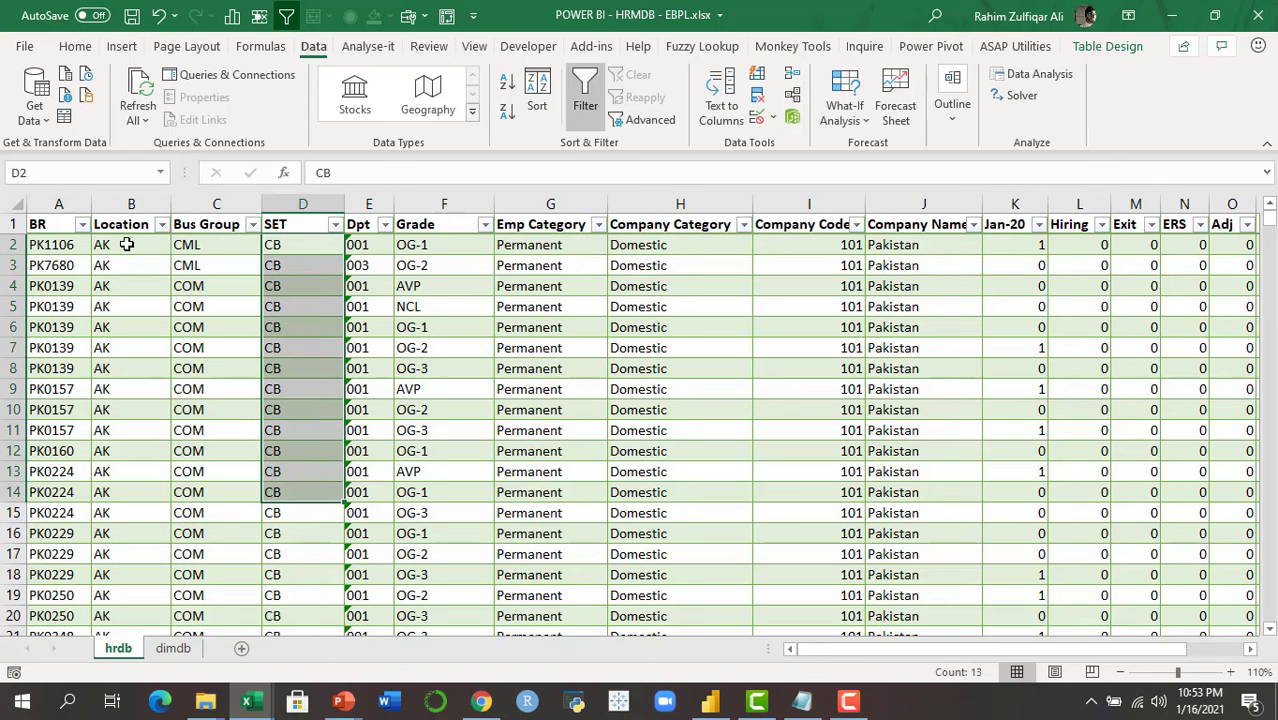
pyautogui.moveTo(127, 244); pyautogui.dragTo(111, 533)
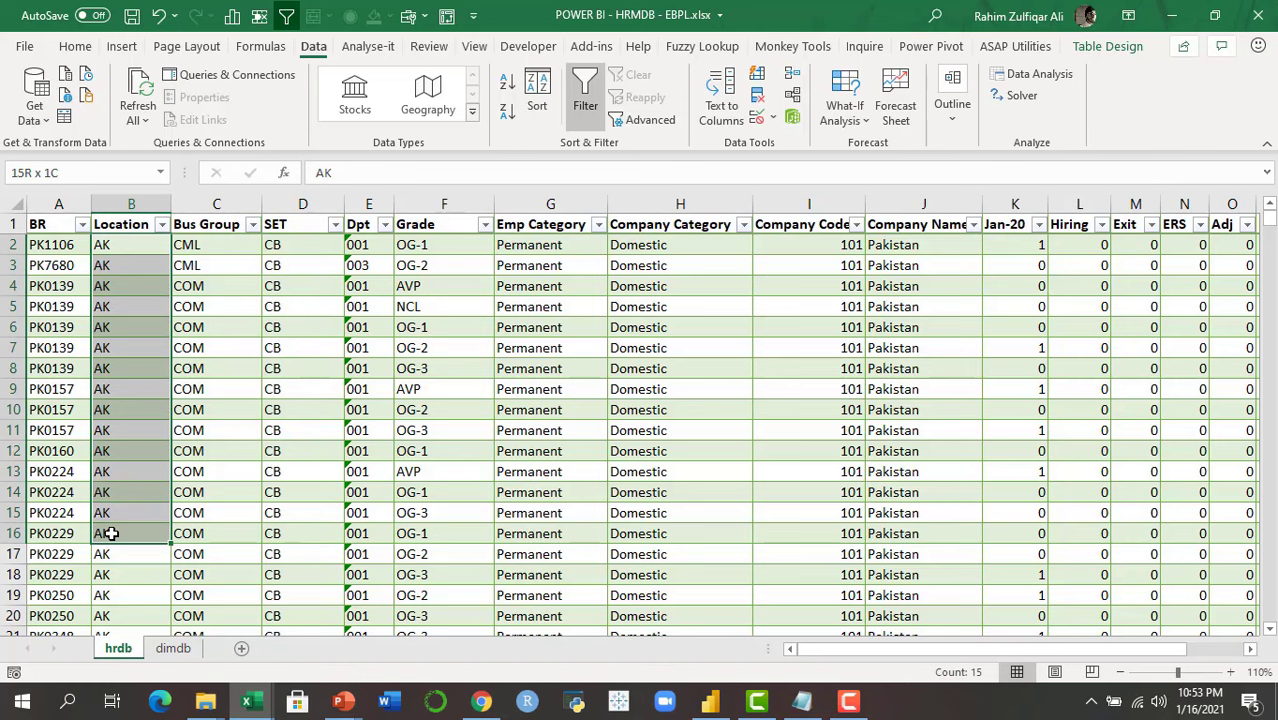
pyautogui.click(128, 251)
pyautogui.moveTo(130, 344); pyautogui.dragTo(123, 569)
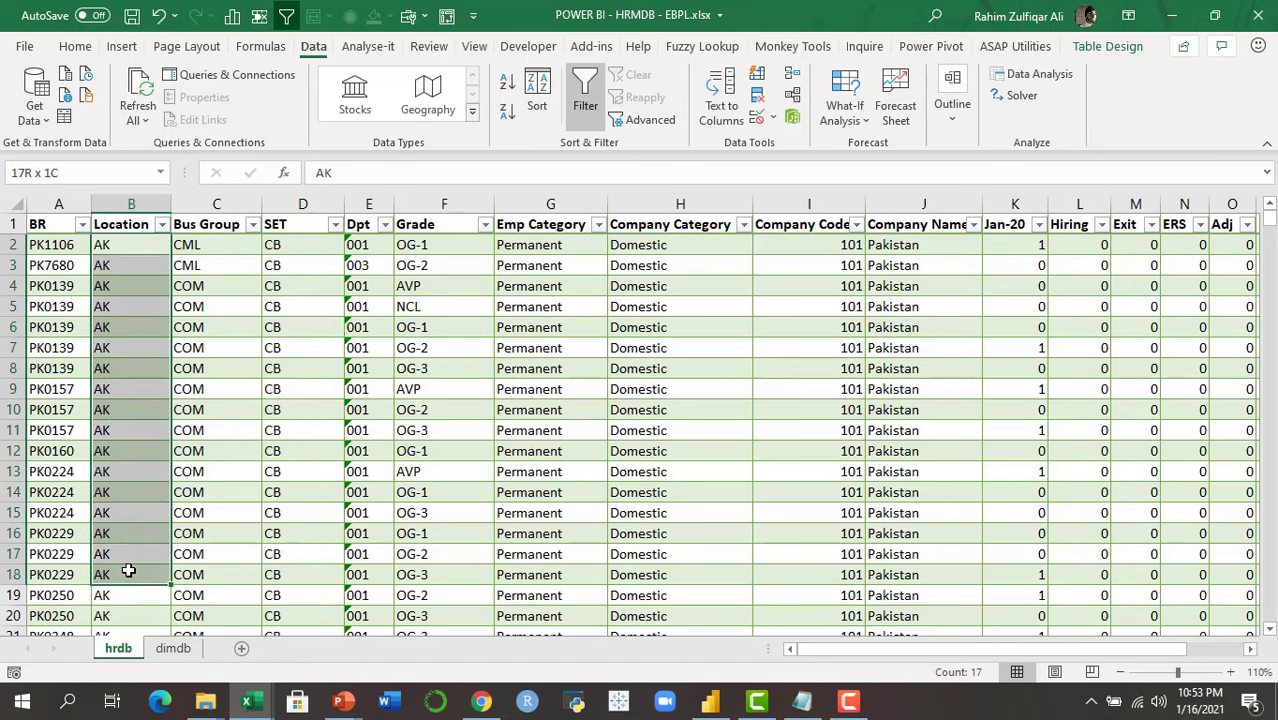
# On the dimdb sheet, match Location code HD to its Loc Desc and Bus Group code CBG to its Bus Desc
pyautogui.click(160, 649)
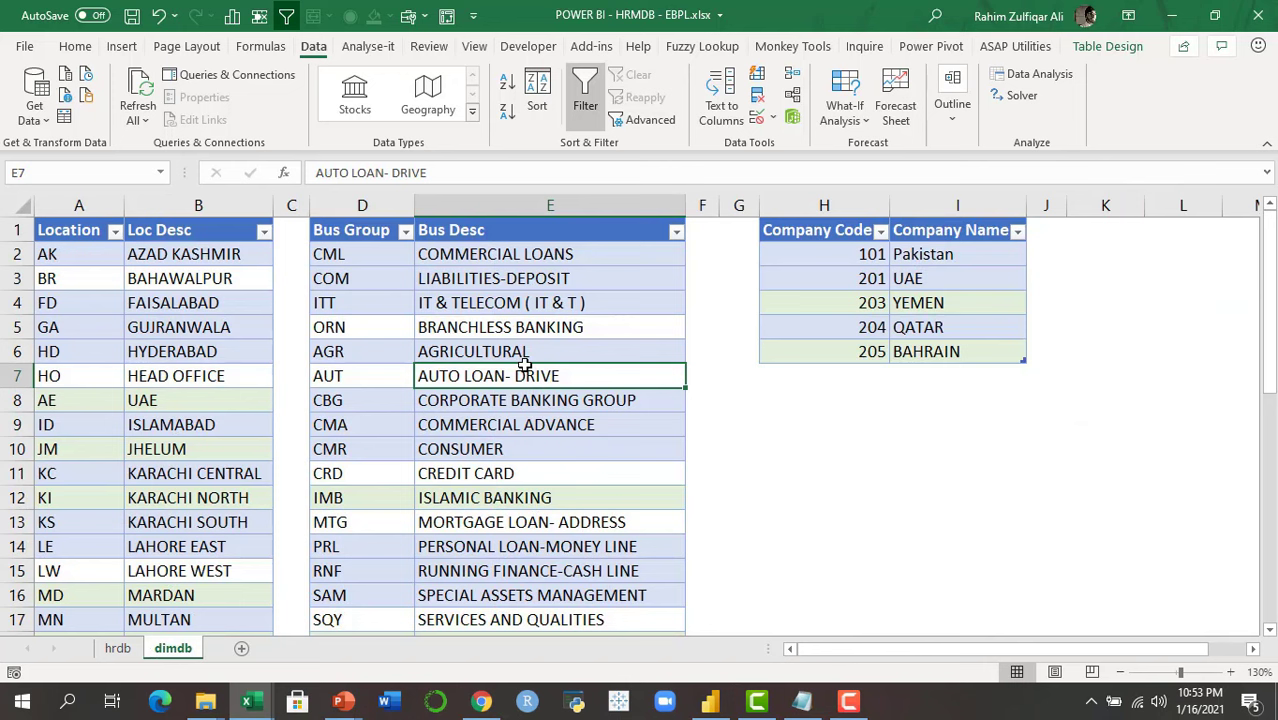
pyautogui.click(100, 258)
pyautogui.click(86, 279)
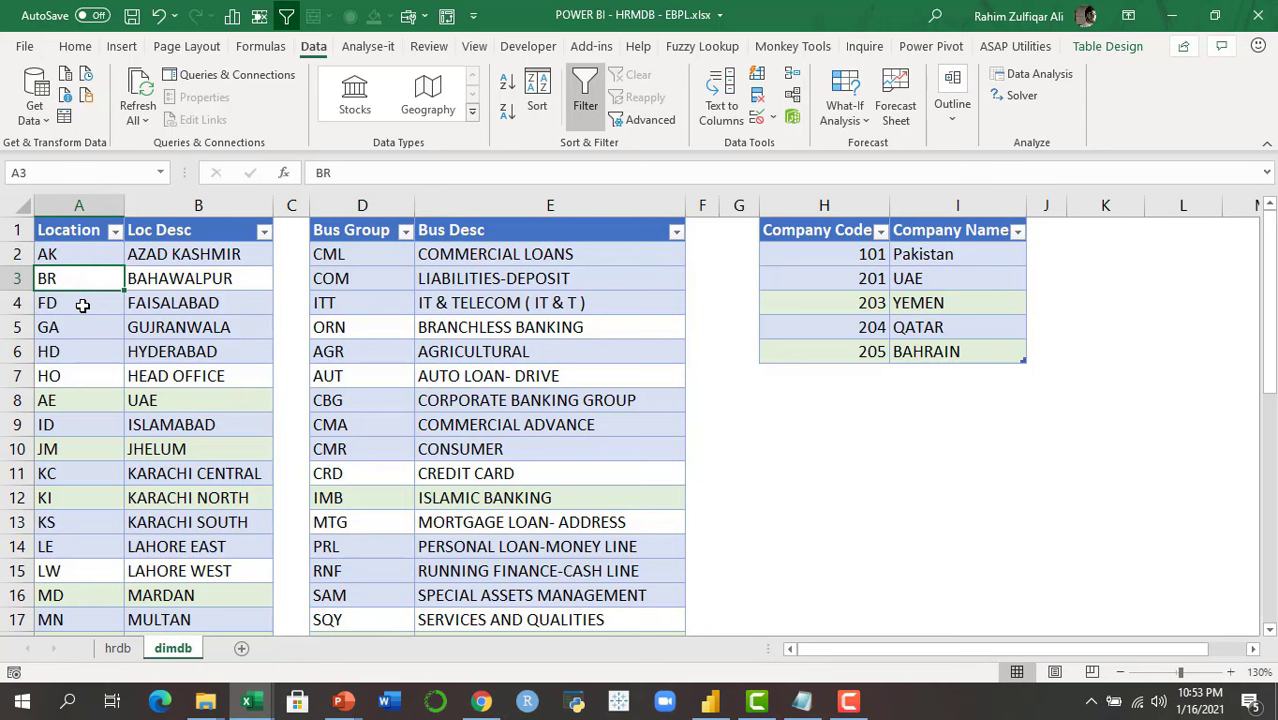
pyautogui.click(84, 346)
pyautogui.click(148, 356)
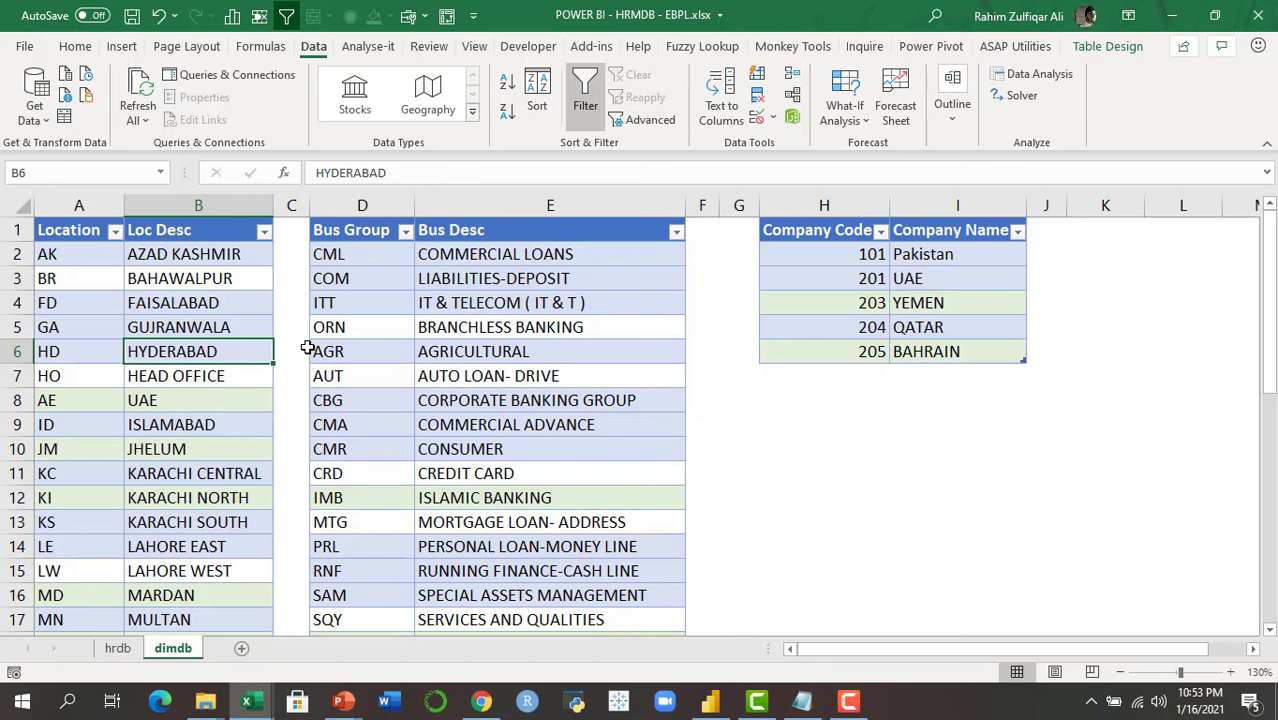
pyautogui.click(352, 400)
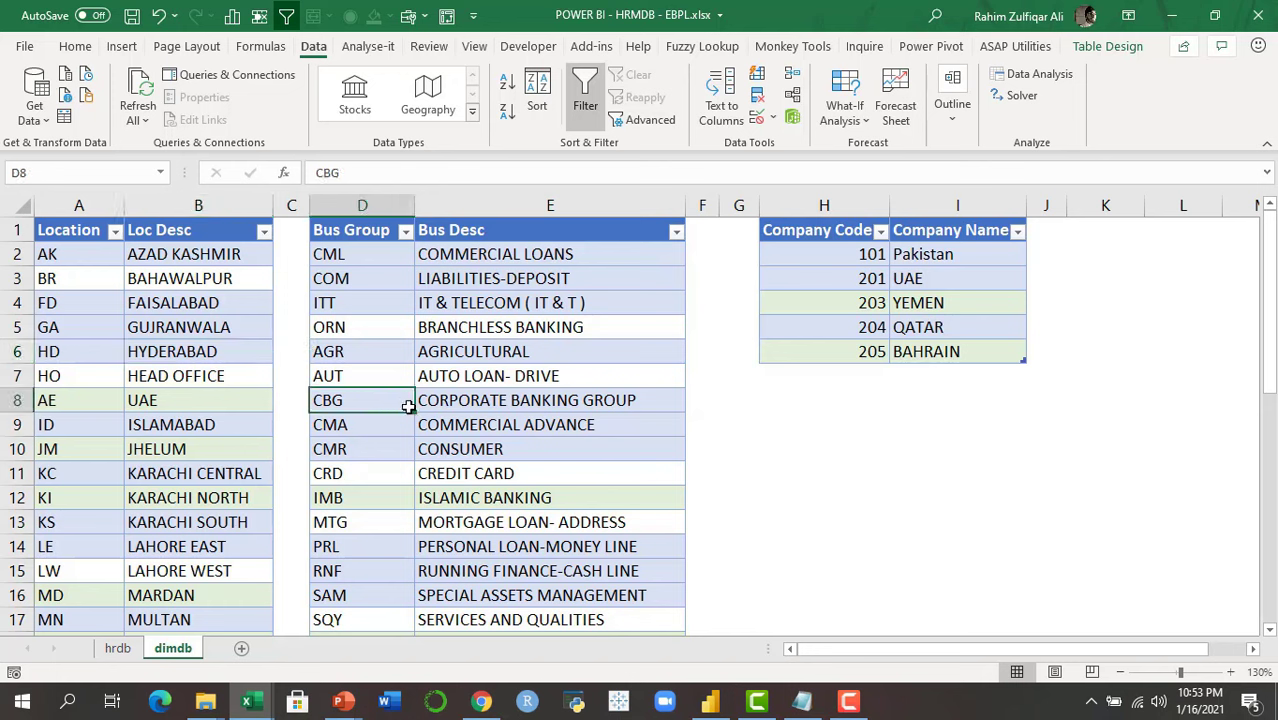
pyautogui.click(454, 402)
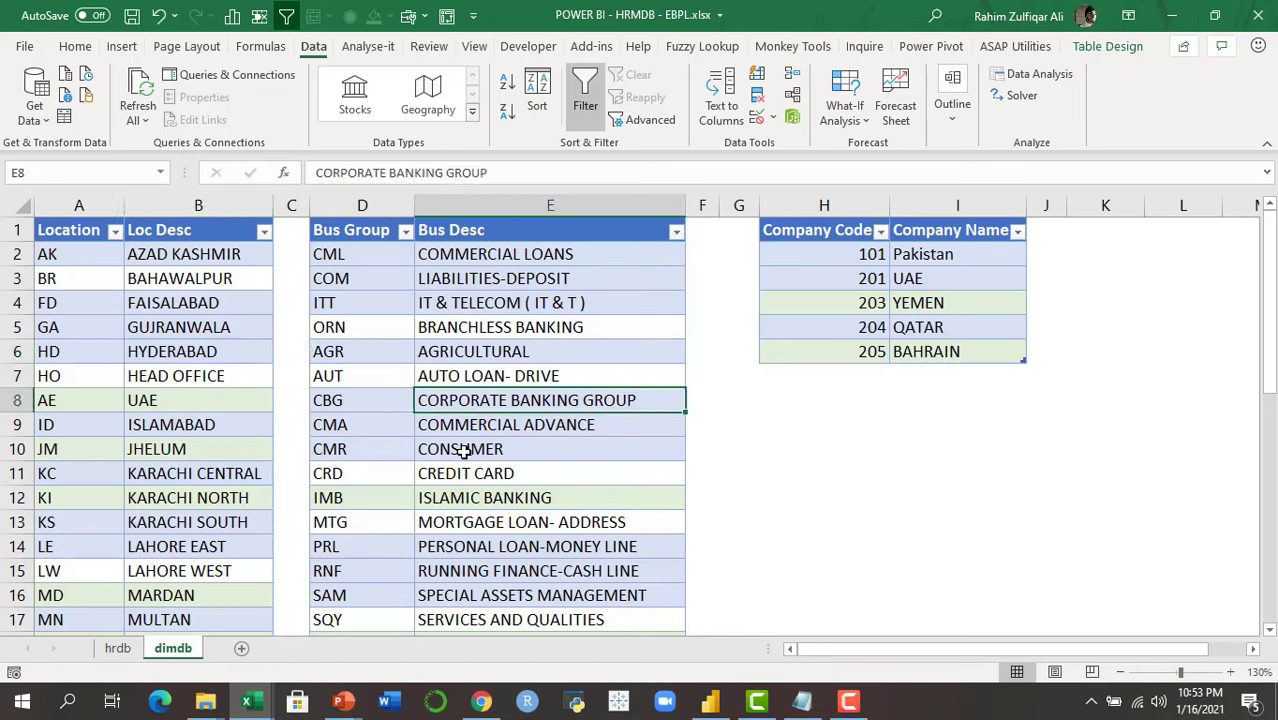
# Select the whole Company Code table, and highlight the descriptions in B3:B14 and E2:E13
pyautogui.click(848, 356)
pyautogui.hotkey('ctrl', 'shift', '8')
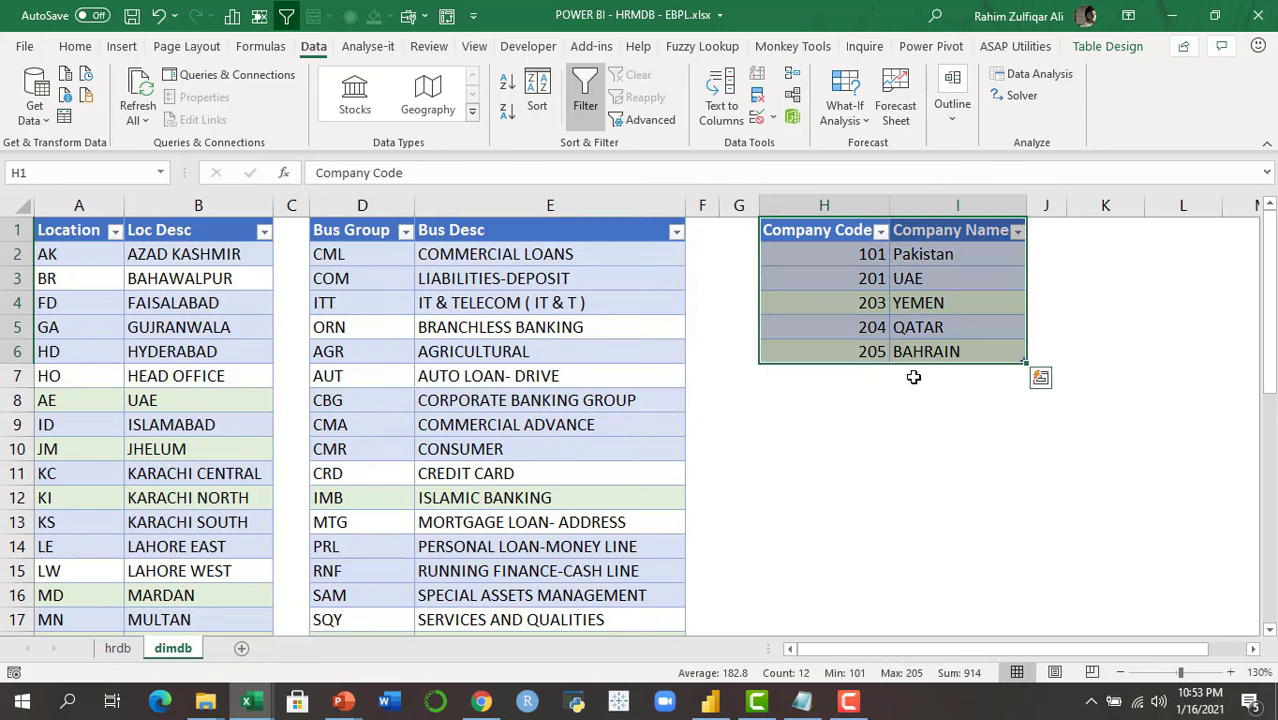
pyautogui.click(921, 354)
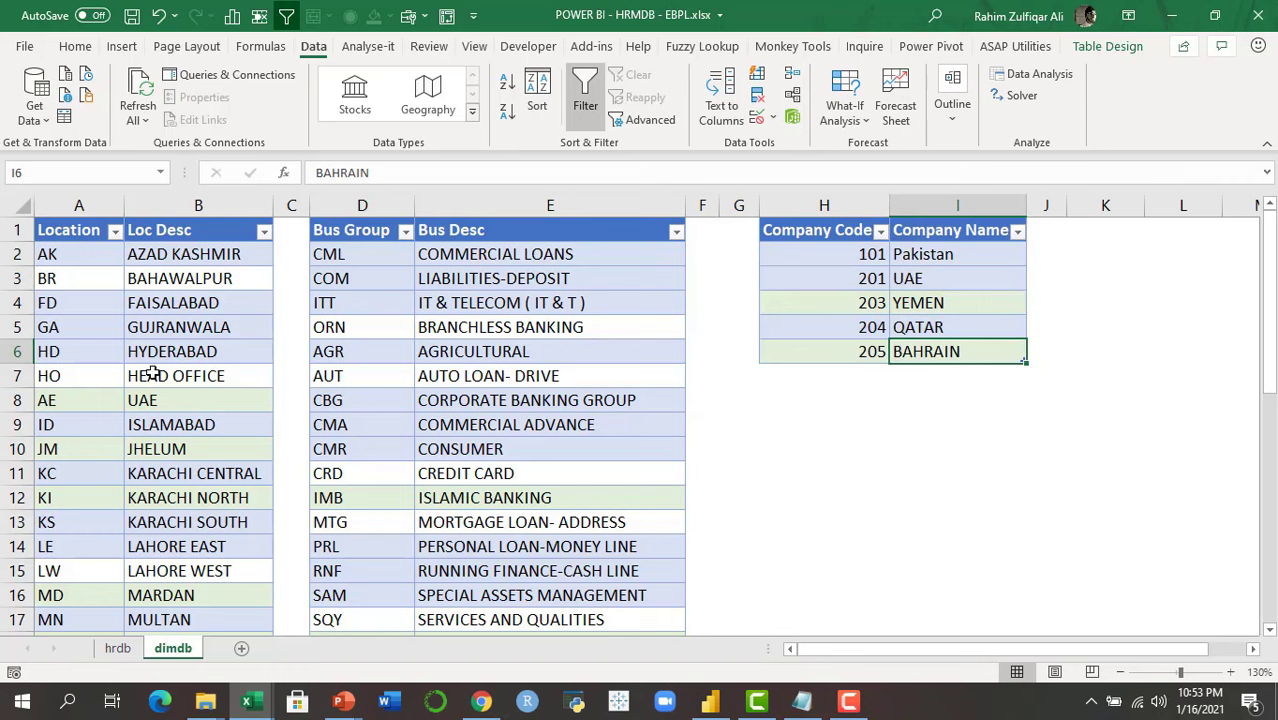
pyautogui.moveTo(239, 279); pyautogui.dragTo(242, 534)
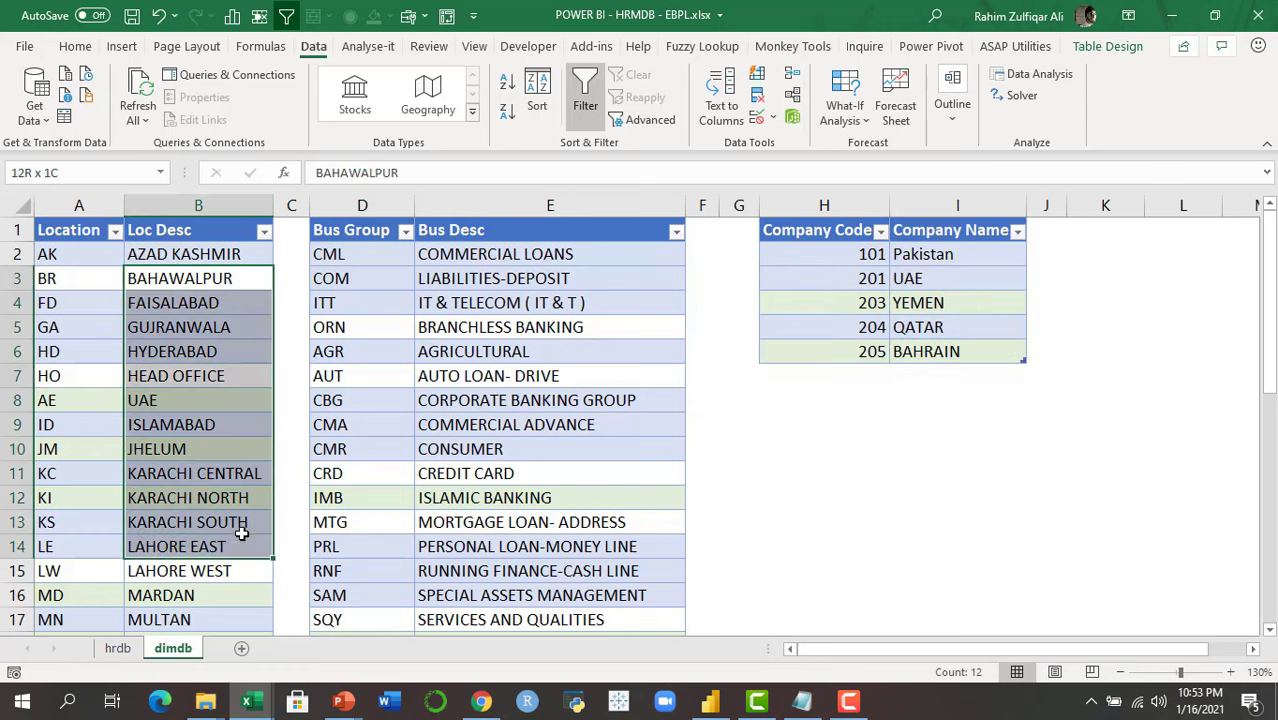
pyautogui.moveTo(586, 259); pyautogui.dragTo(560, 525)
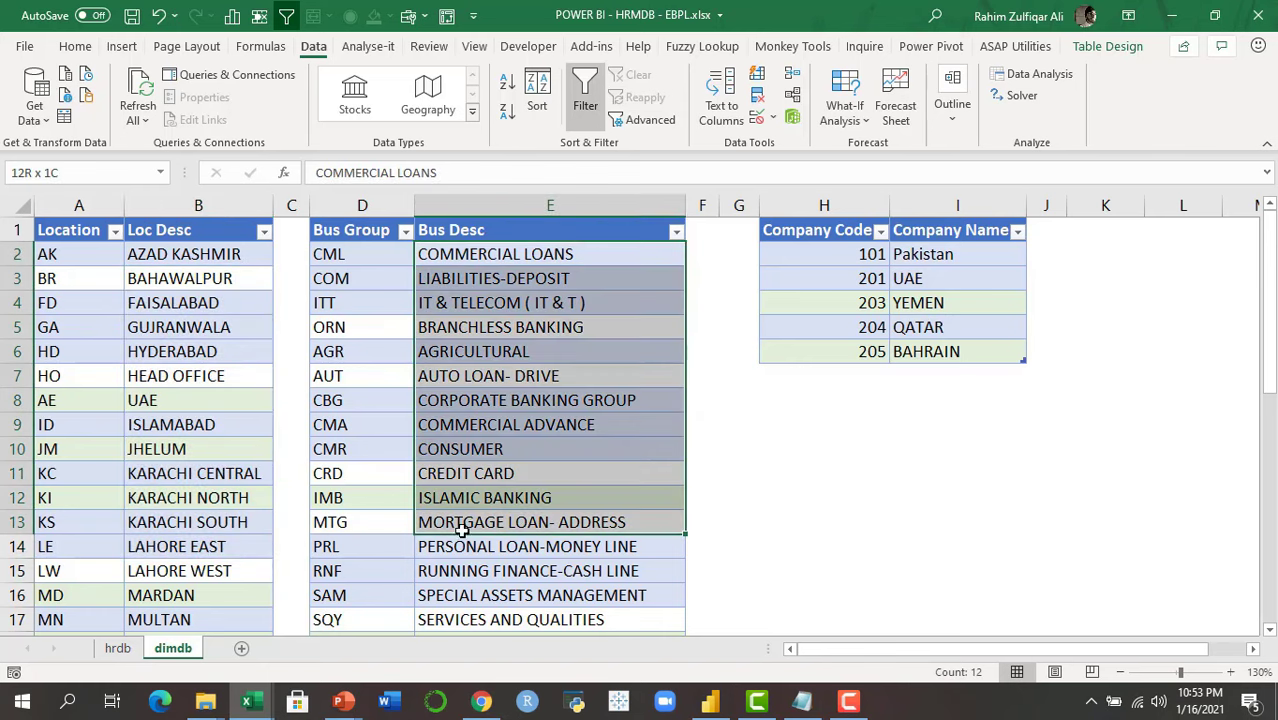
# Alternate between the hrdb and dimdb sheets to compare data with lookups, finishing on the Bus Group value in C10 of hrdb
pyautogui.click(117, 648)
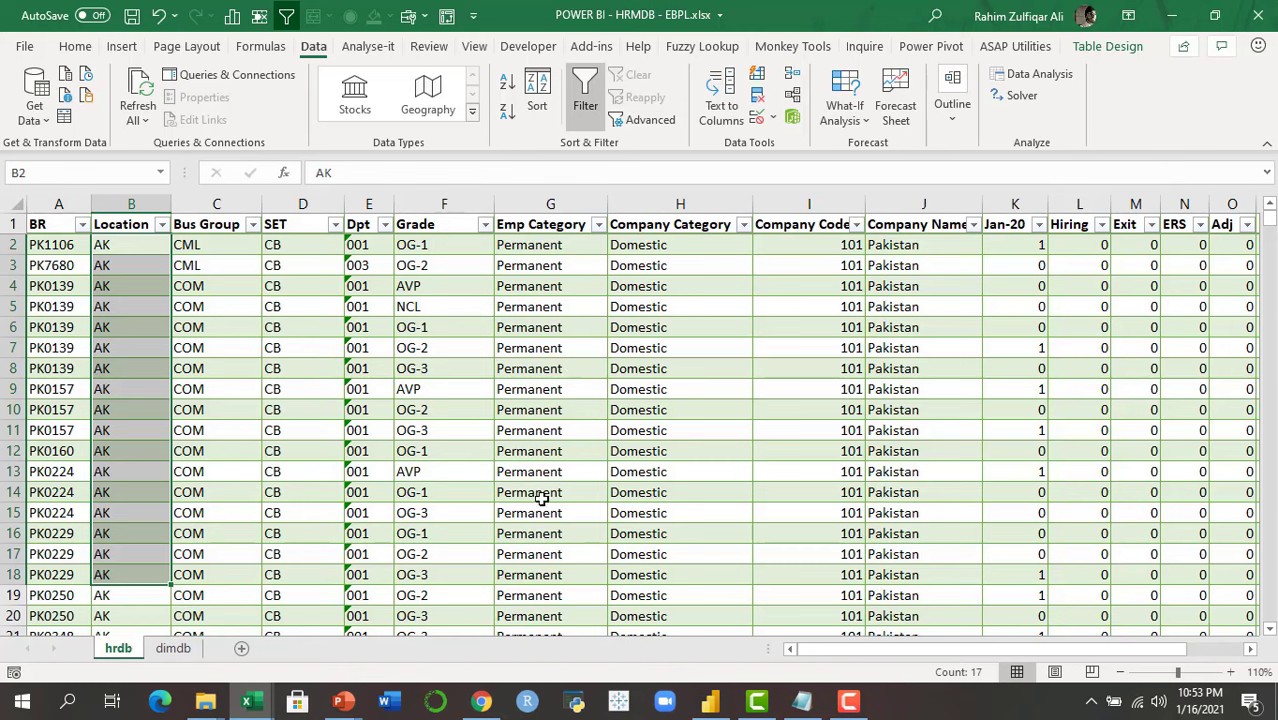
pyautogui.click(172, 648)
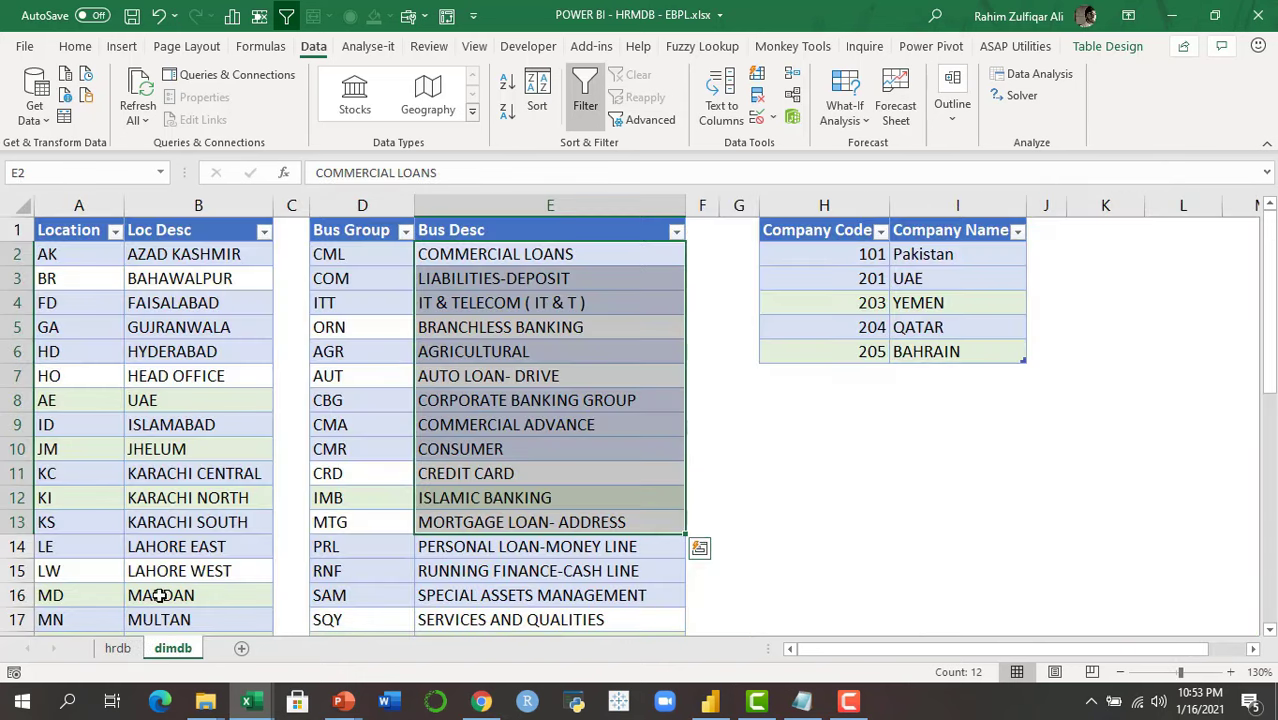
pyautogui.click(117, 648)
pyautogui.click(482, 433)
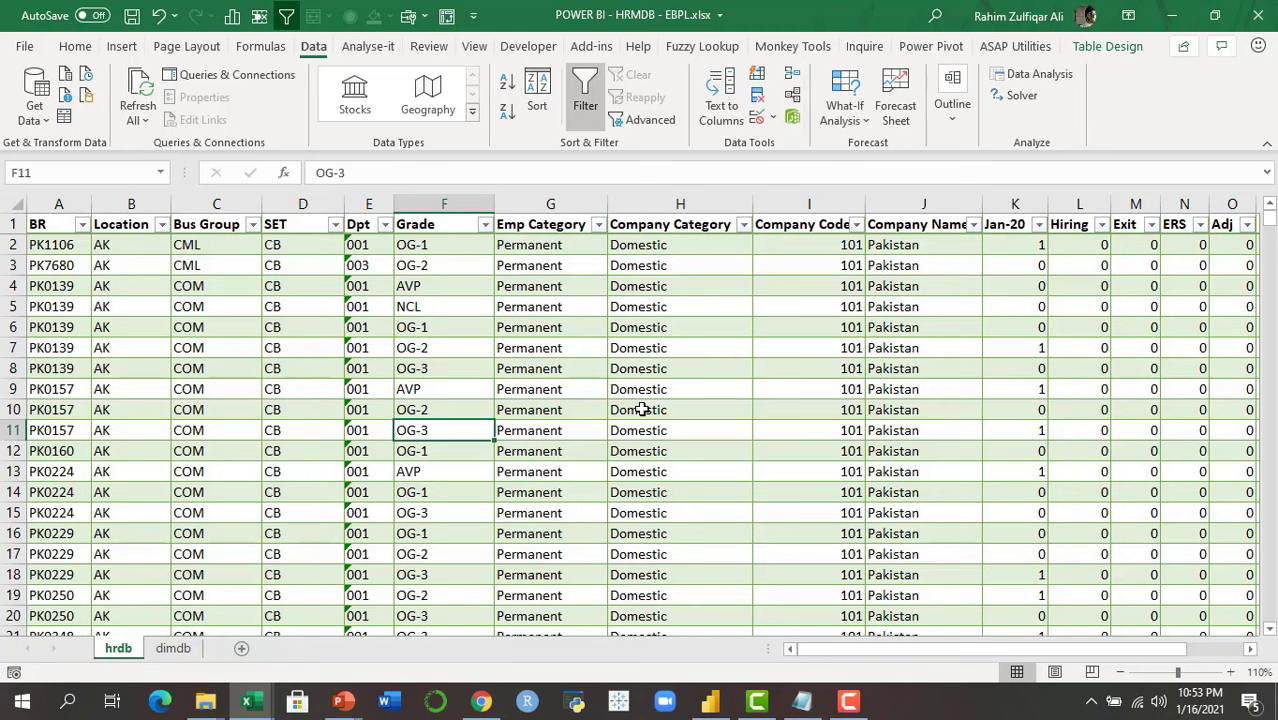
pyautogui.click(173, 648)
pyautogui.click(117, 648)
pyautogui.click(244, 409)
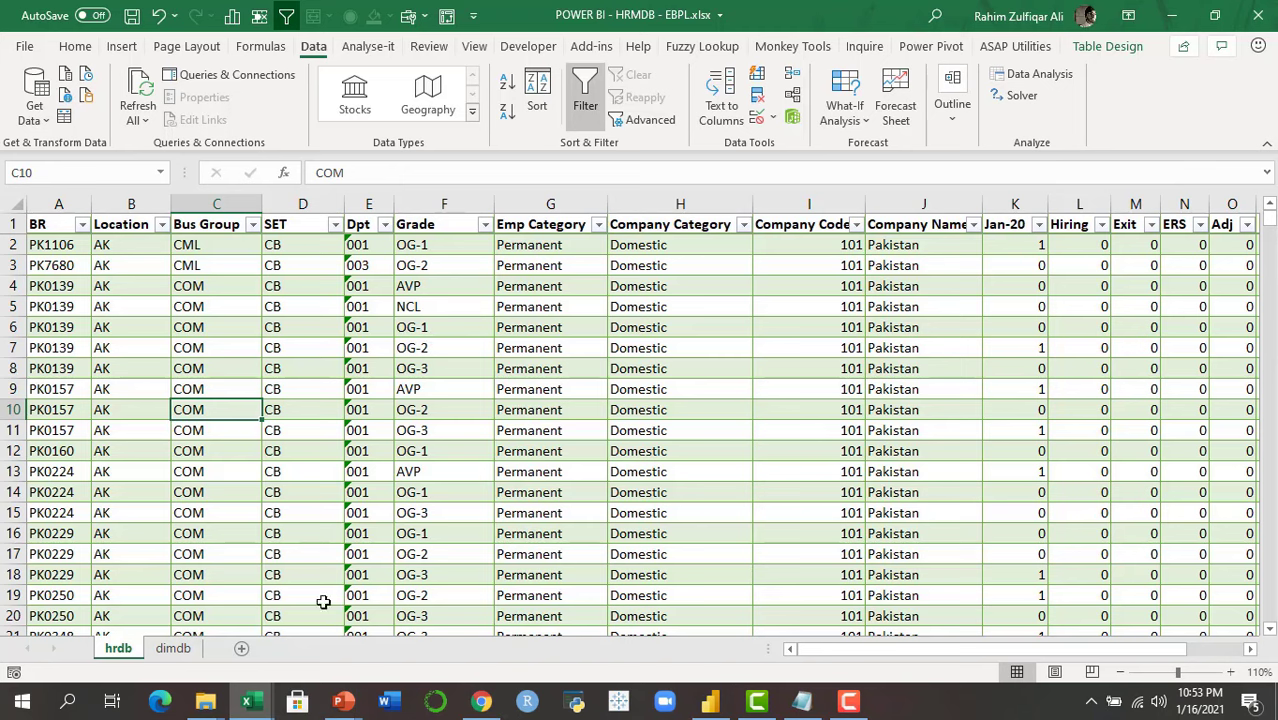
# Switch to the HR Dashboard in a Day - Database.xlsx workbook and highlight its Function, Category and City values, ending with F3:F12
pyautogui.click(248, 700)
pyautogui.click(238, 668)
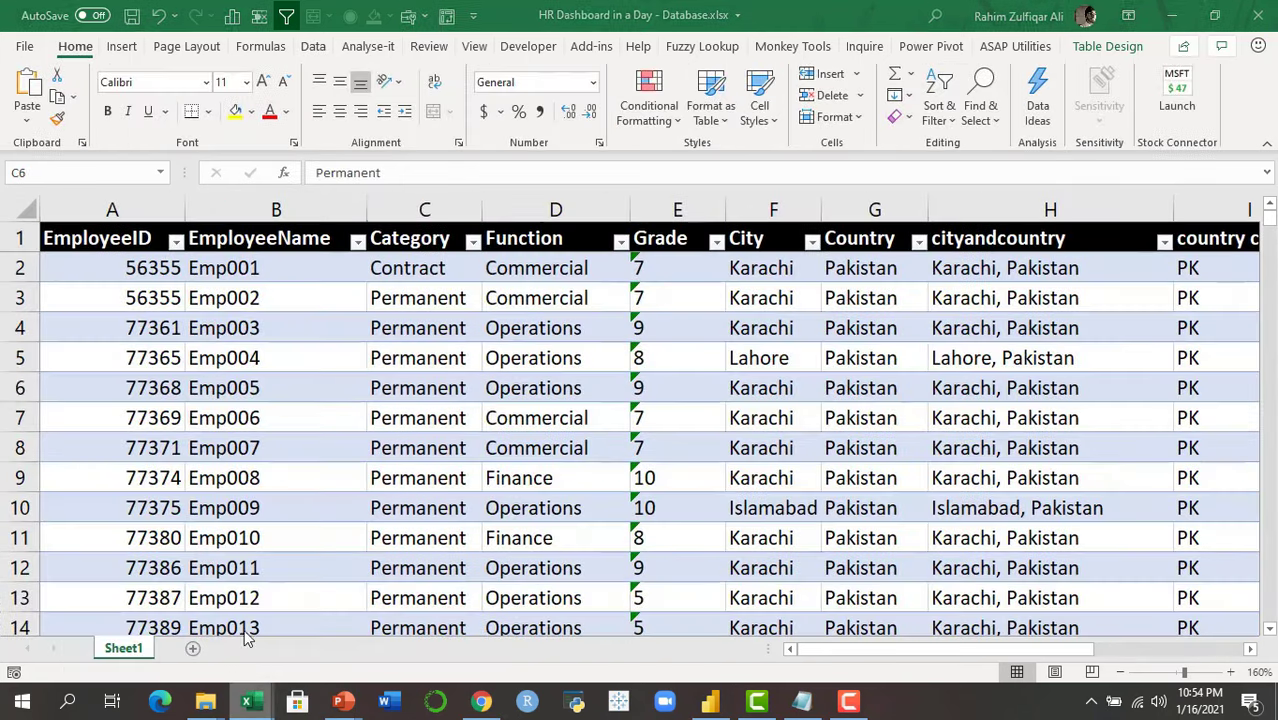
pyautogui.click(491, 327)
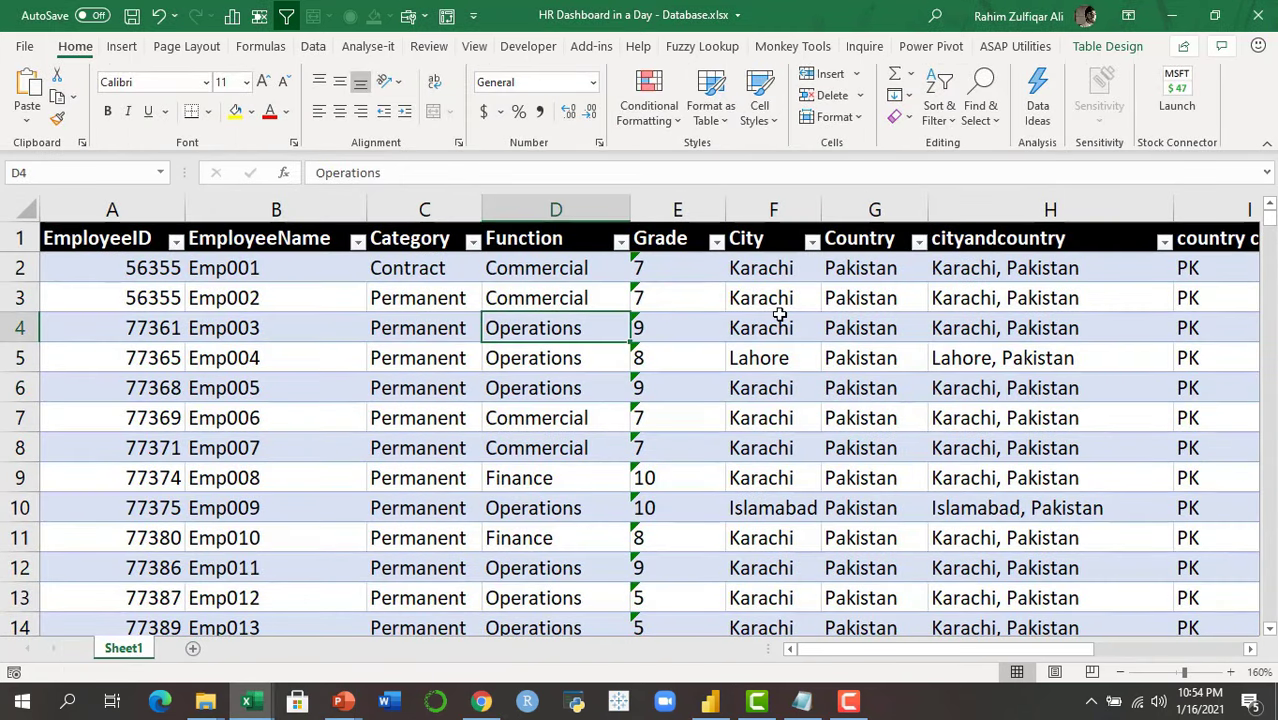
pyautogui.moveTo(913, 652); pyautogui.dragTo(868, 657)
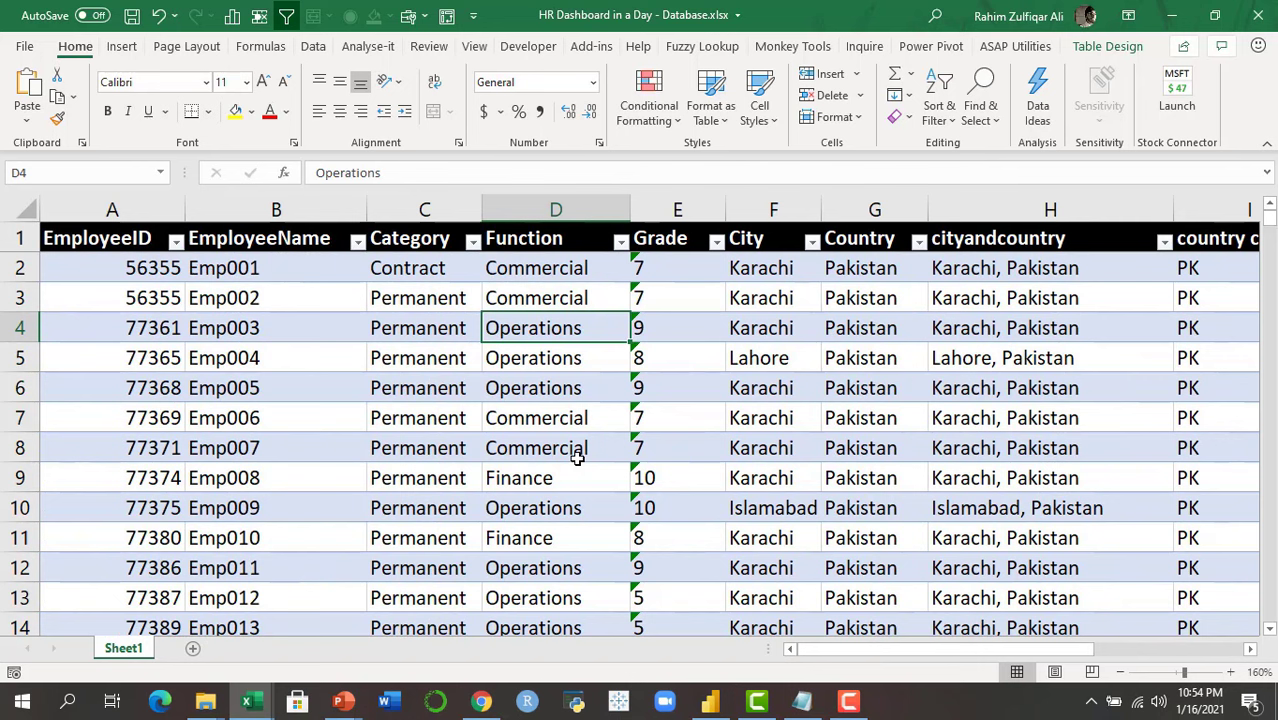
pyautogui.moveTo(533, 268); pyautogui.dragTo(527, 538)
pyautogui.moveTo(422, 275); pyautogui.dragTo(422, 508)
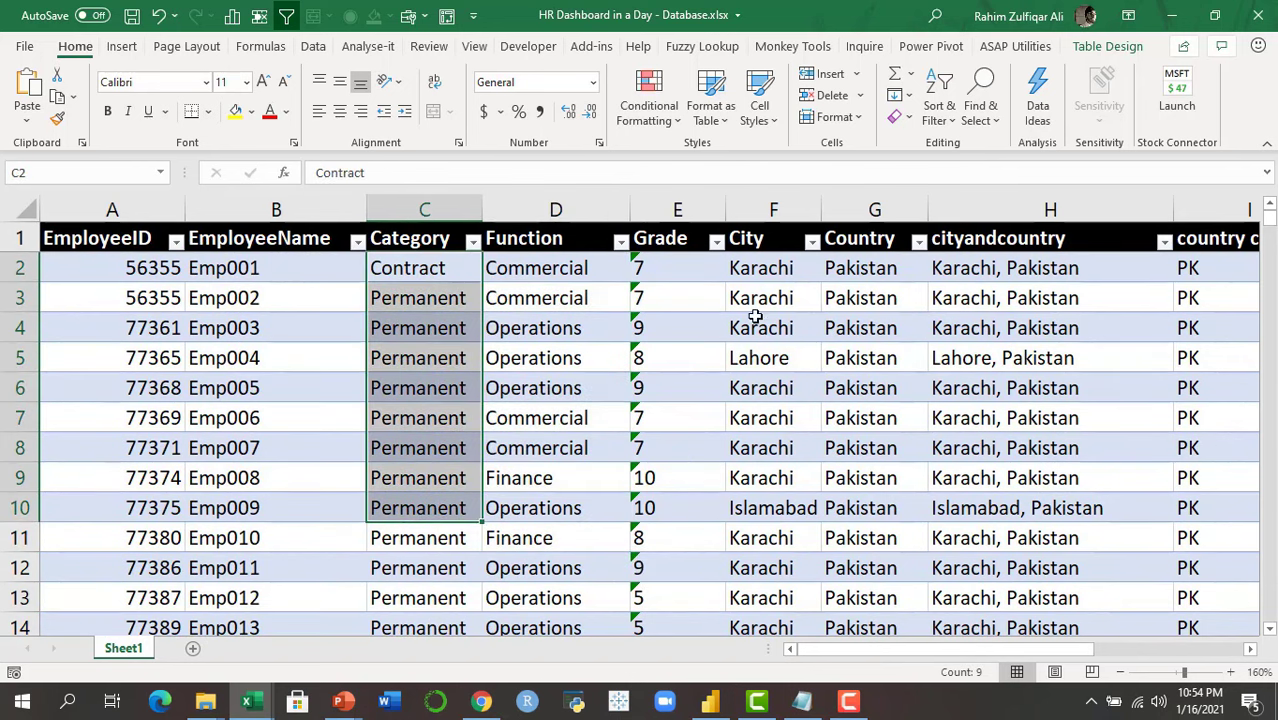
pyautogui.moveTo(755, 286); pyautogui.dragTo(757, 575)
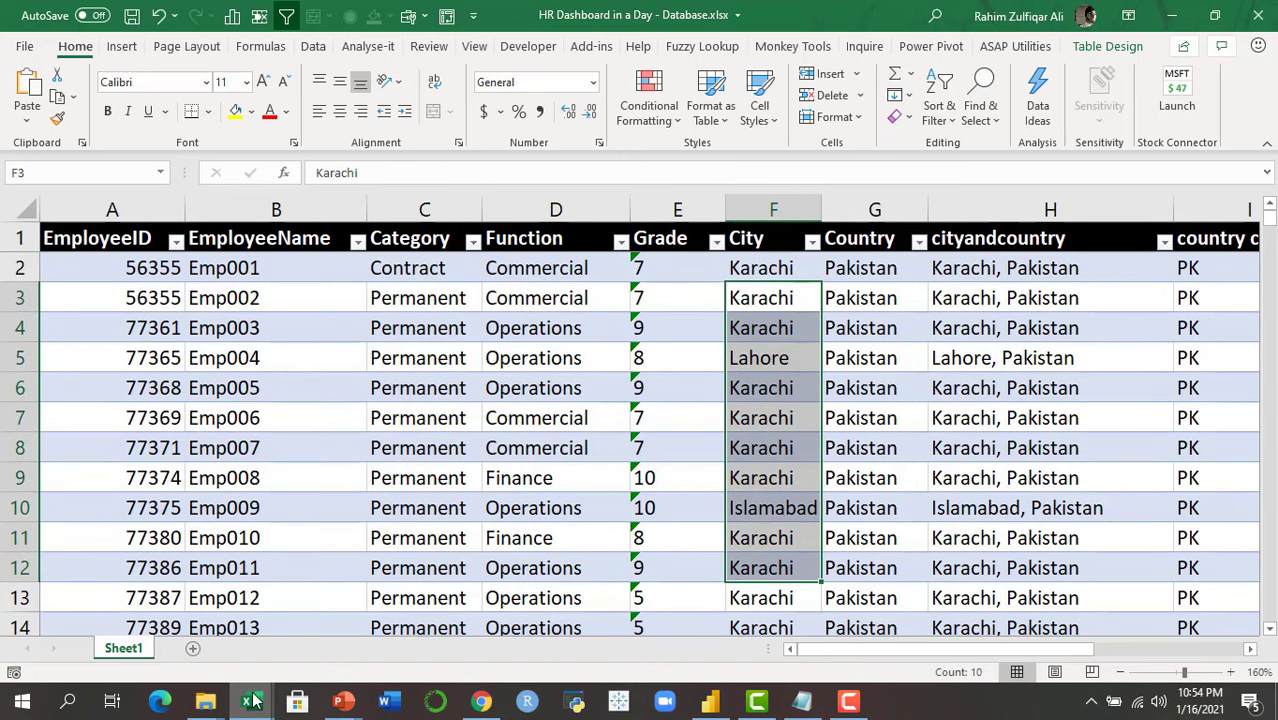
# Return to the POWER BI - HRMDB - EBPL.xlsx workbook and close it, saving its changes
pyautogui.moveTo(253, 701)
pyautogui.click(336, 647)
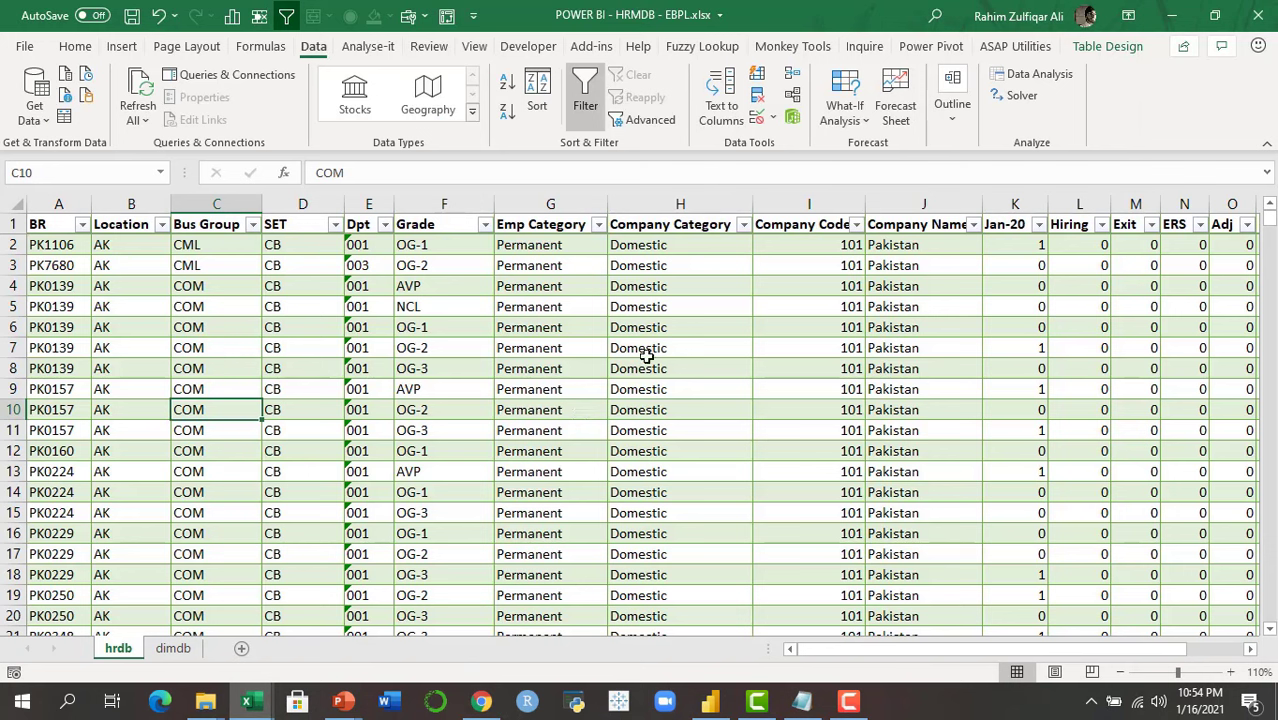
pyautogui.click(1258, 15)
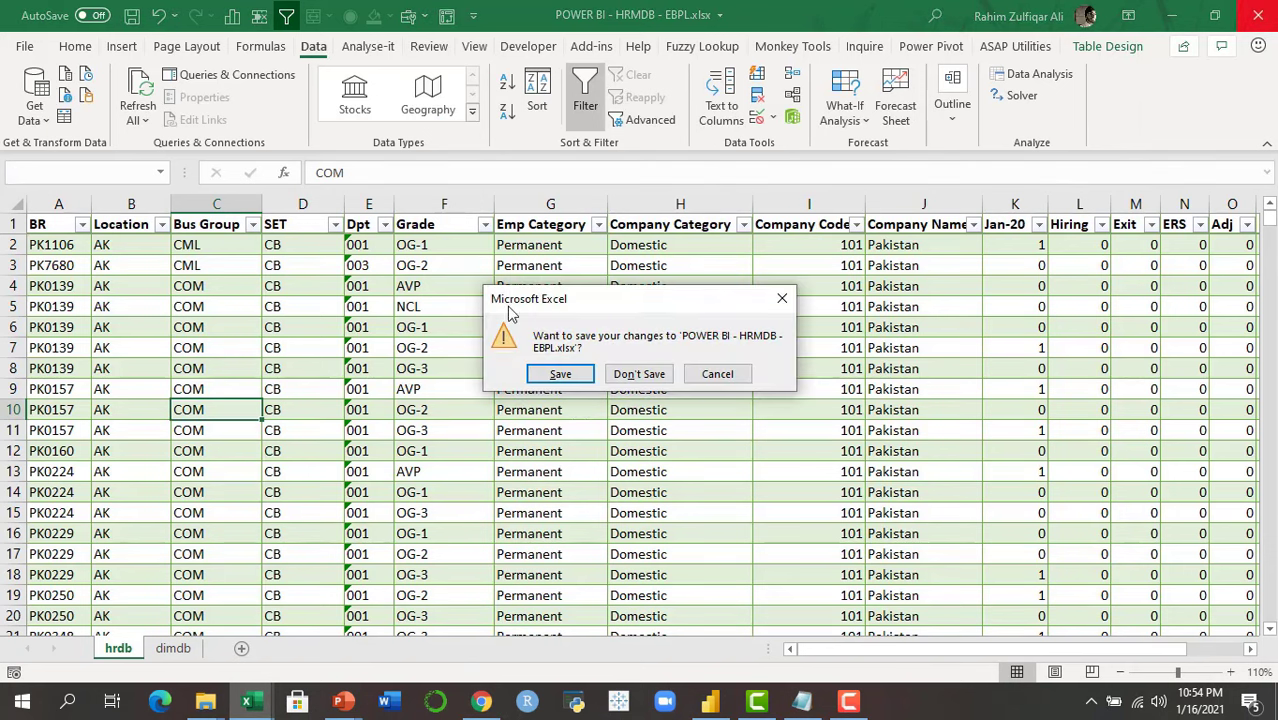
pyautogui.click(565, 372)
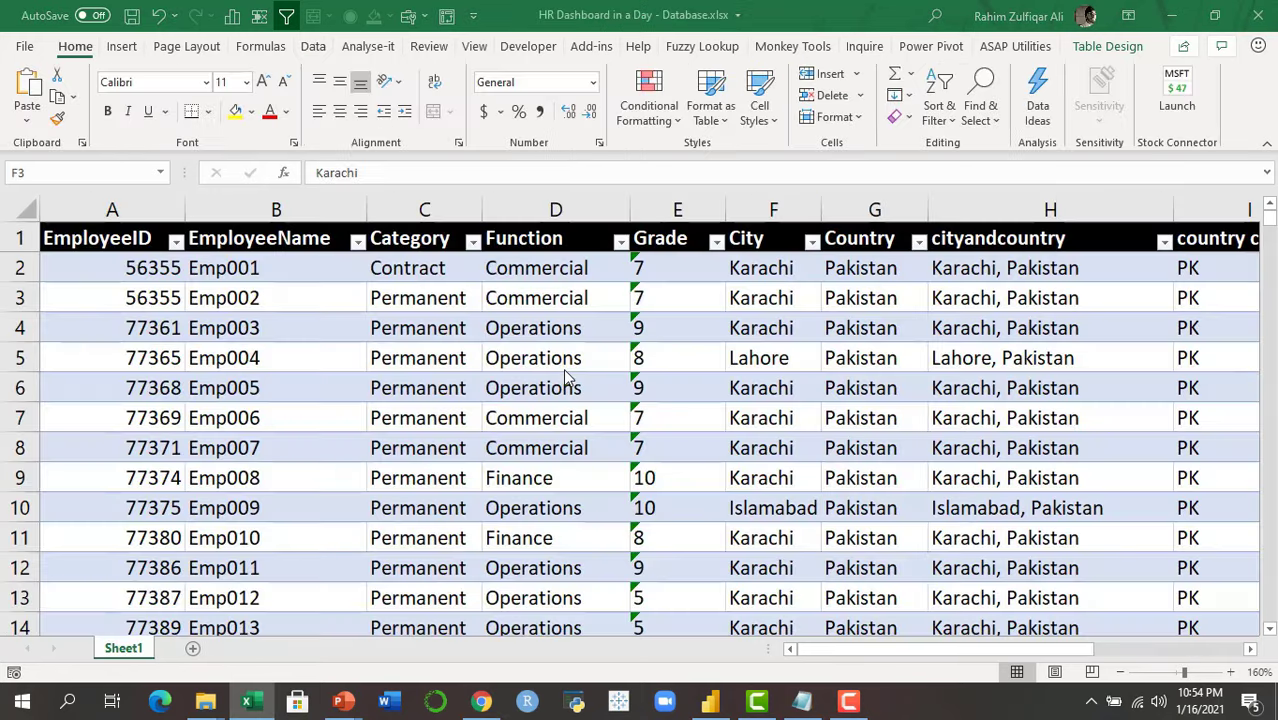
# Select the Function value in D5, and switch to the MVC and CRAP.pptx presentation in PowerPoint
pyautogui.click(565, 368)
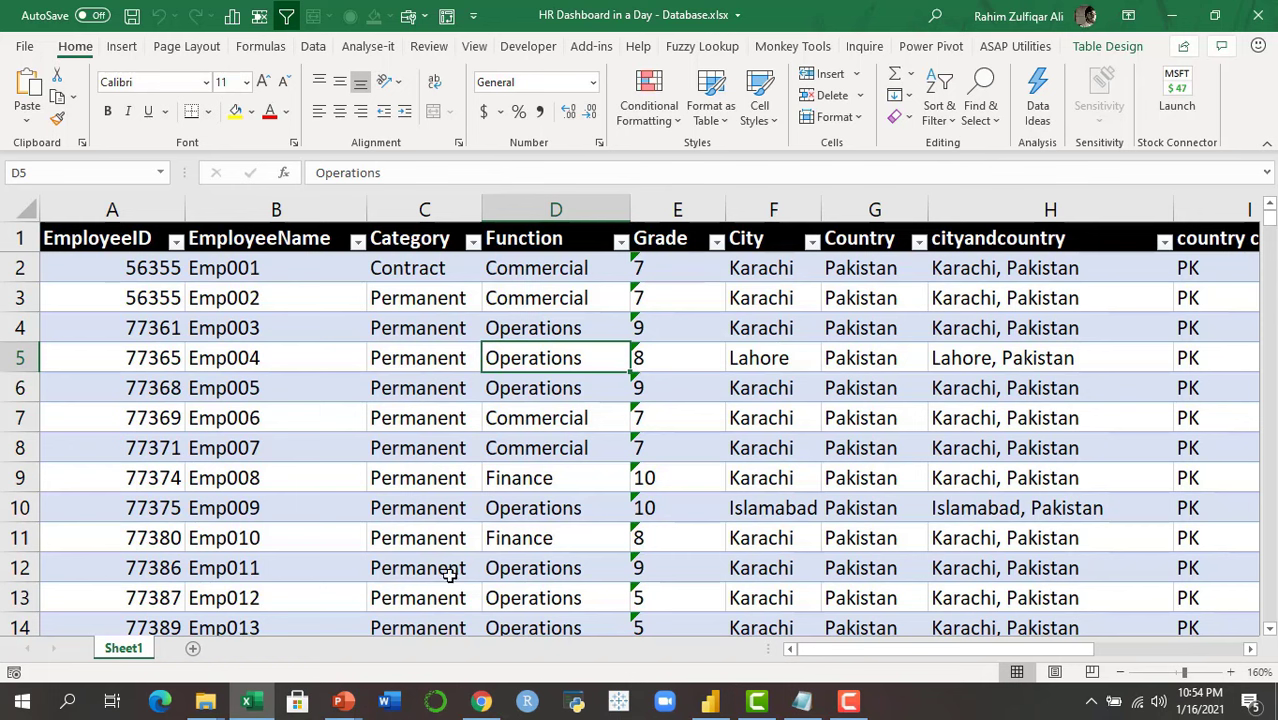
pyautogui.click(343, 700)
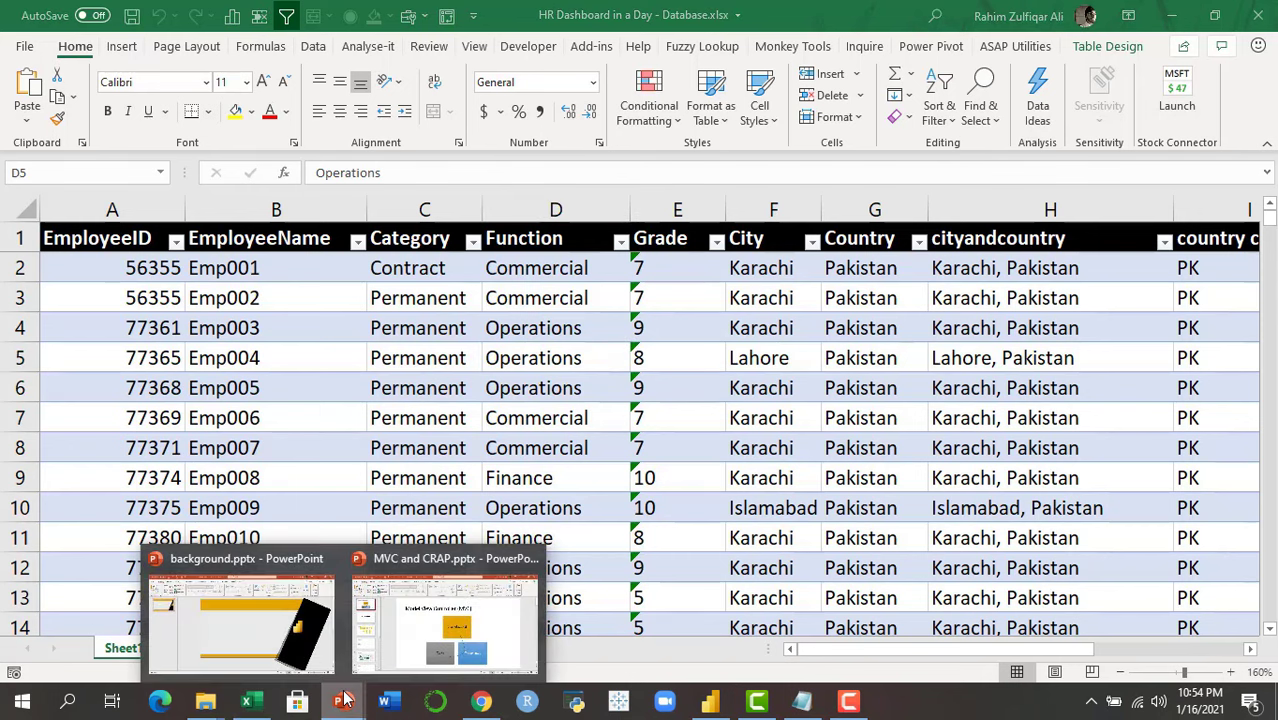
pyautogui.click(416, 637)
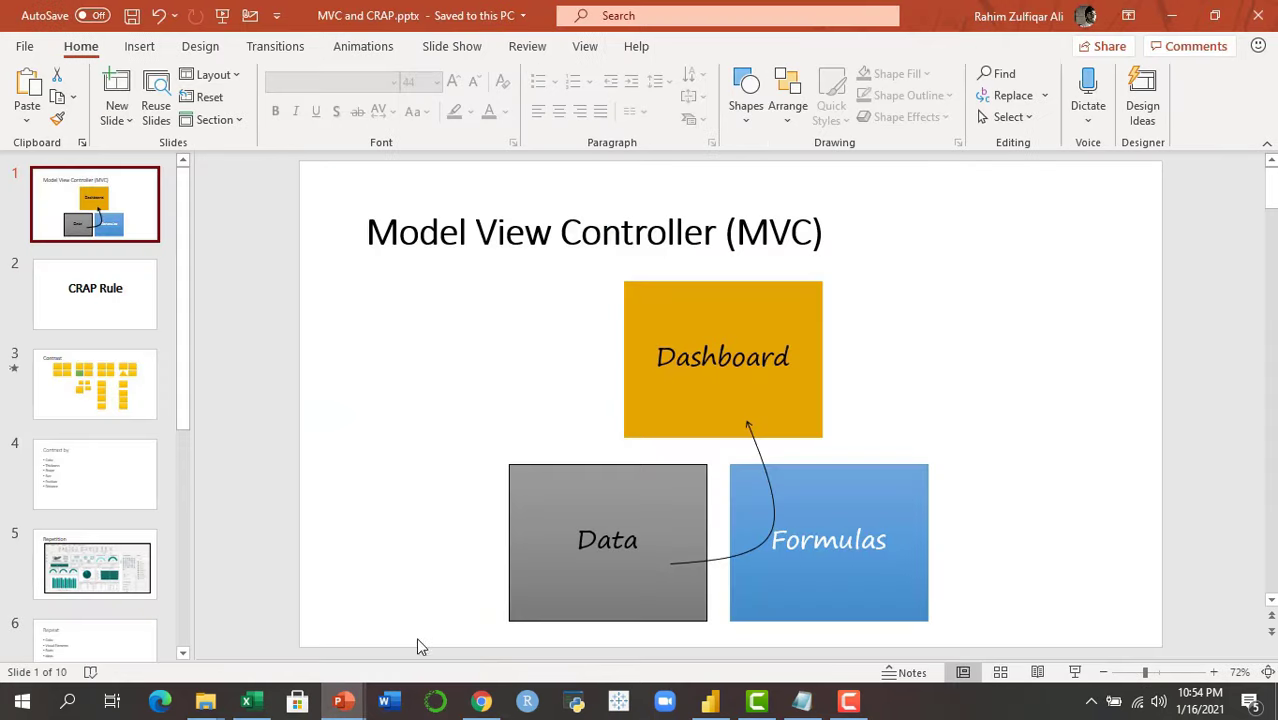
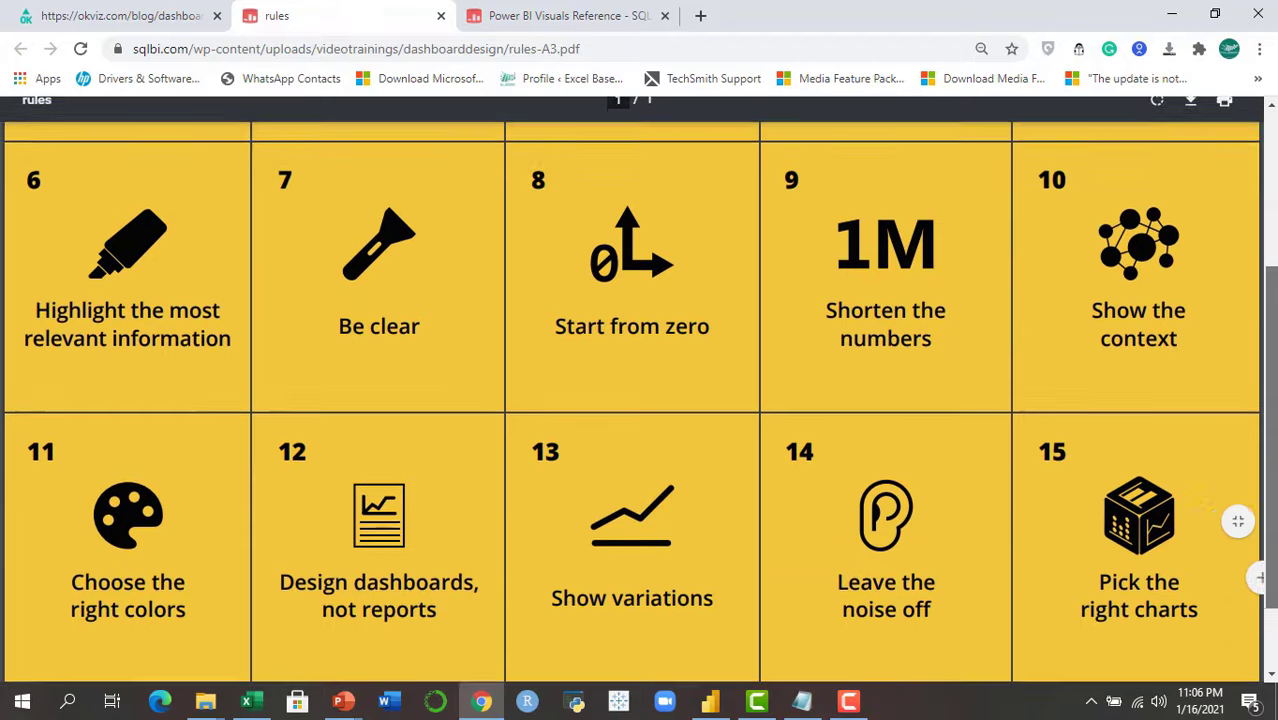
# Look over all 15 rules on the sqlbi dashboard design poster
pyautogui.scroll(3, 632, 400)
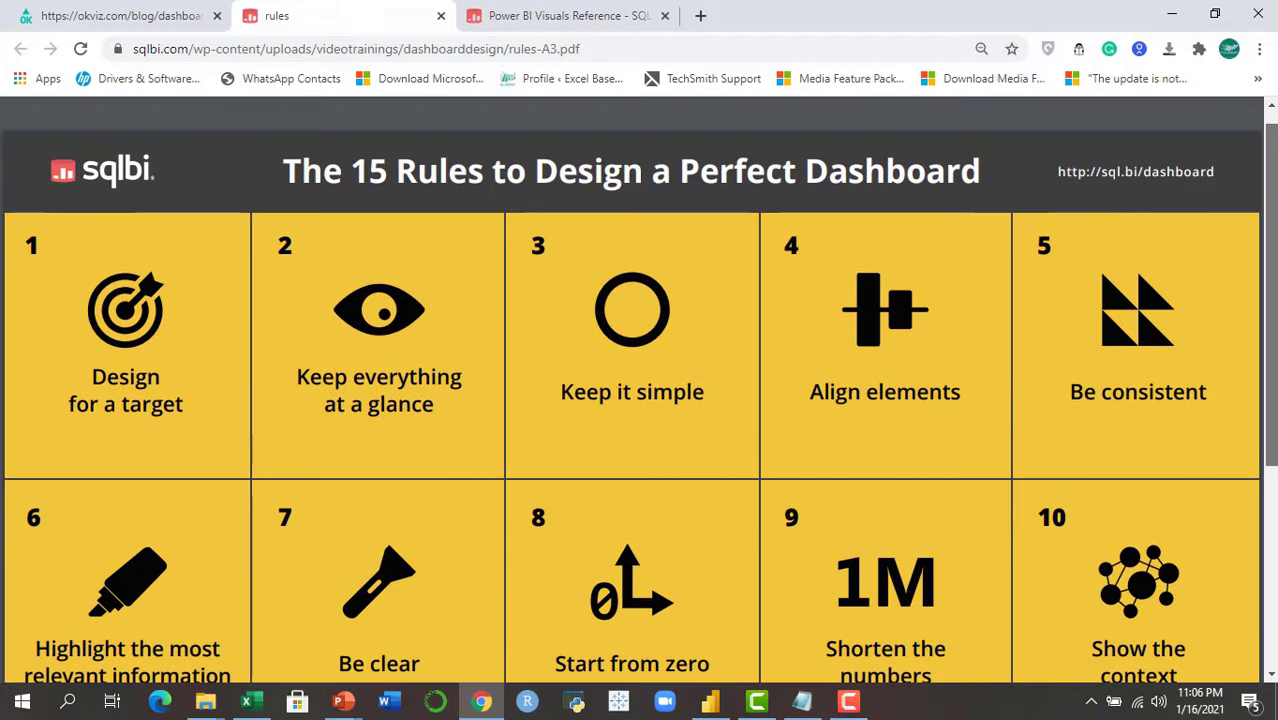
pyautogui.scroll(-3, 632, 400)
pyautogui.scroll(2, 632, 400)
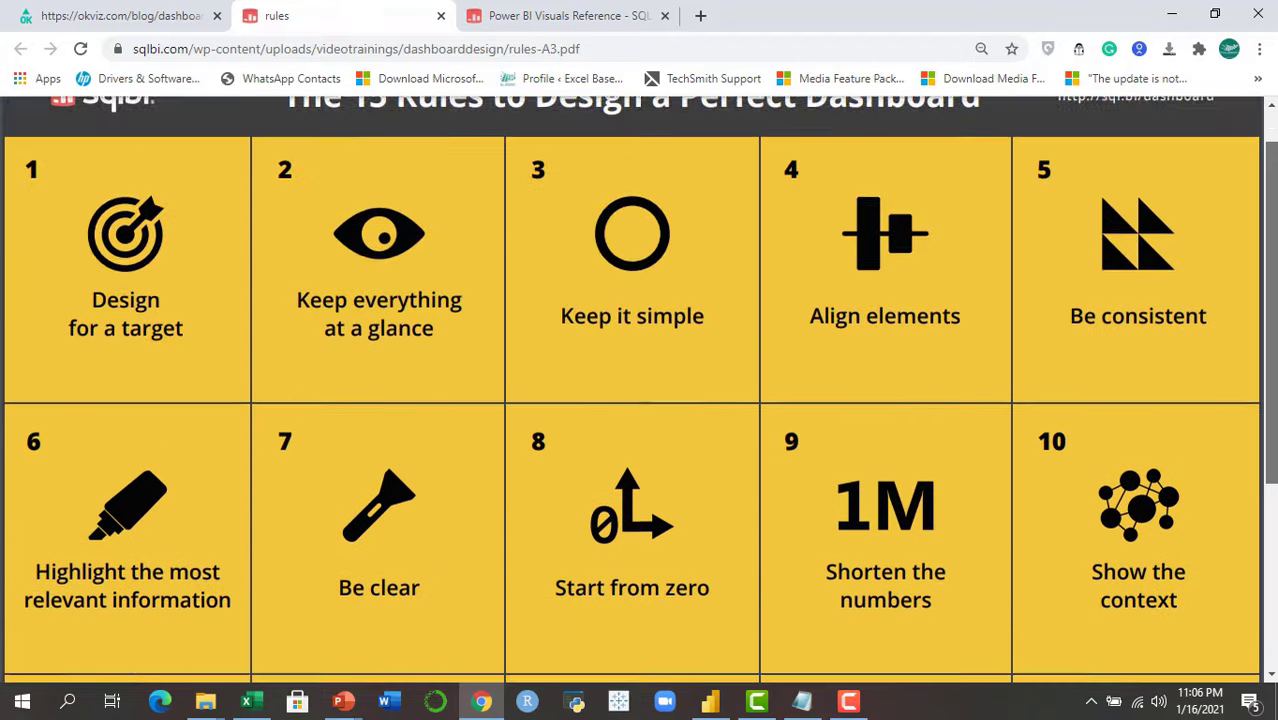
pyautogui.scroll(1, 632, 400)
# Load the okviz.com/blog/dashboard-design-rules/ article in its already open browser page
pyautogui.click(135, 17)
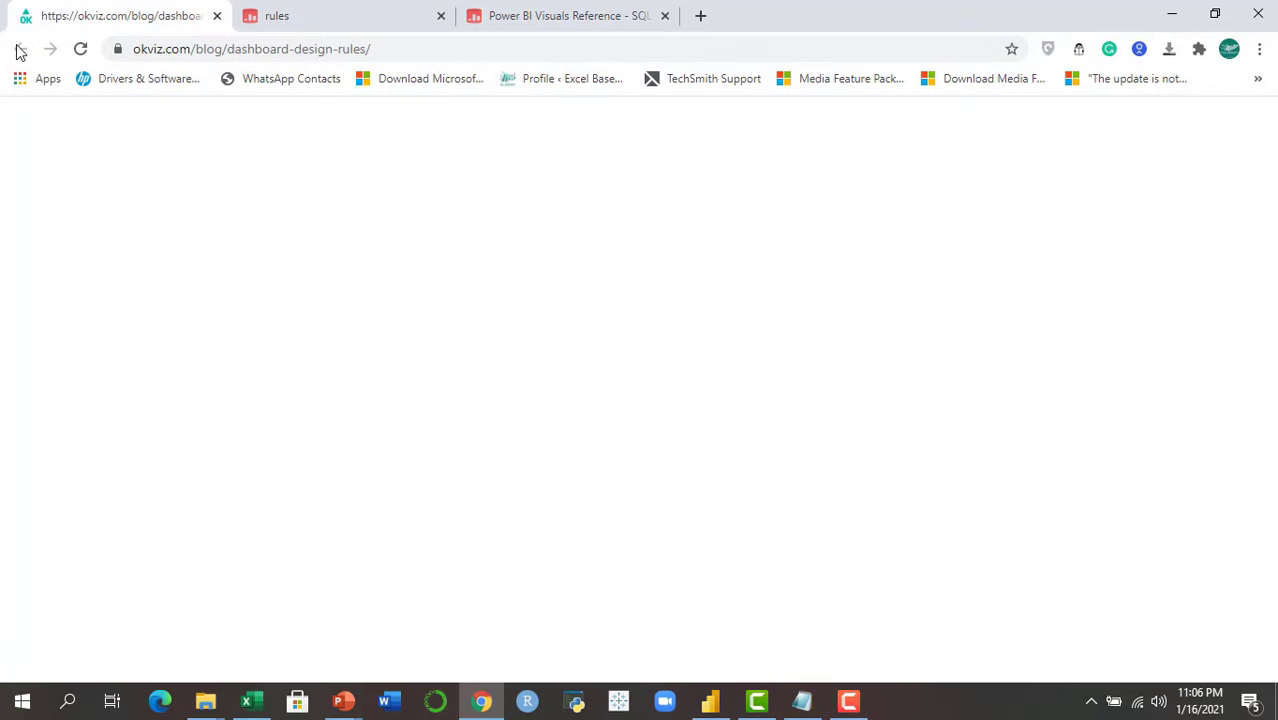
pyautogui.click(396, 42)
pyautogui.click(410, 42)
pyautogui.press('Return')
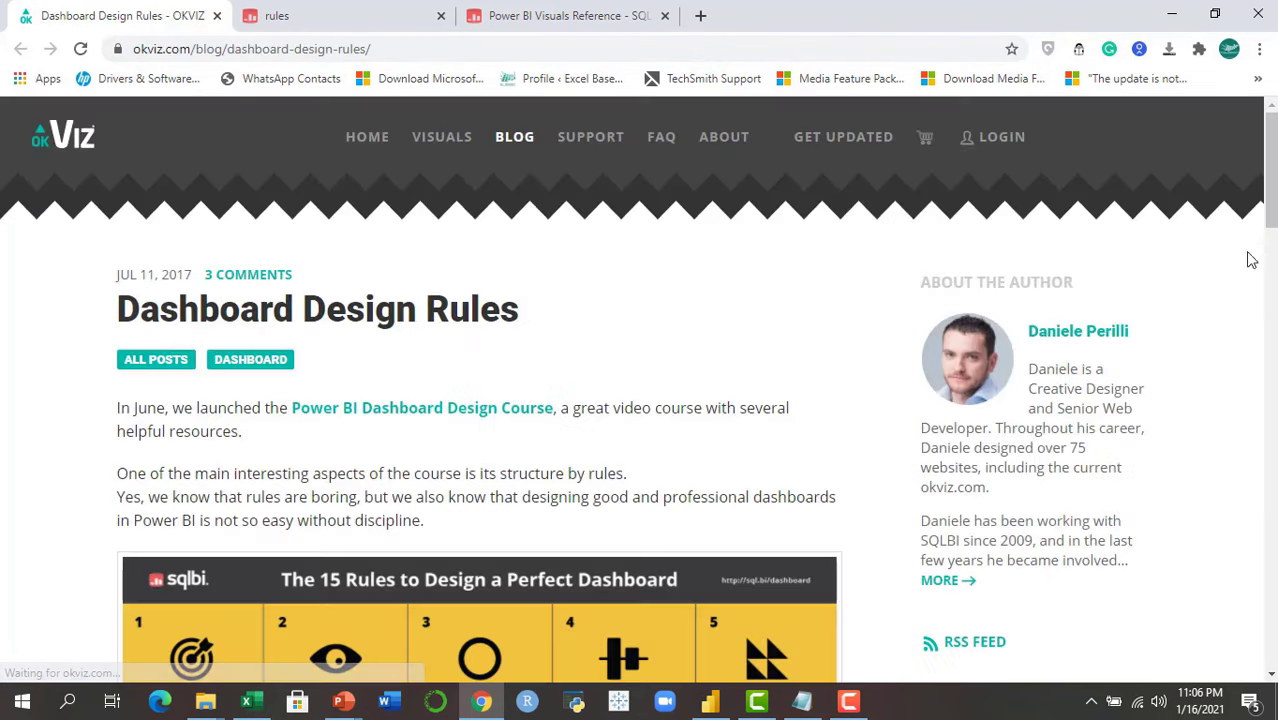
# Read the article's first rules, highlighting the heading "Keep everything at a glance" and the description under "Align elements"
pyautogui.moveTo(1272, 180); pyautogui.dragTo(1272, 365)
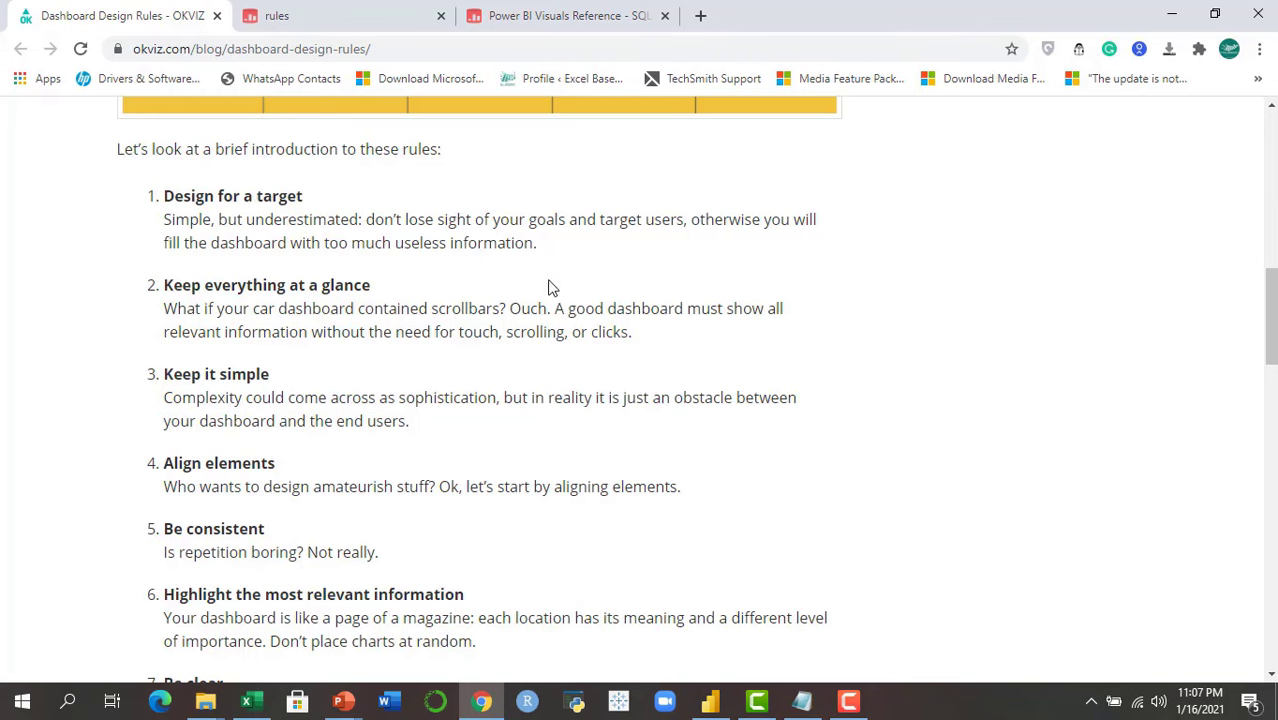
pyautogui.moveTo(1272, 318)
pyautogui.mouseDown()
pyautogui.moveTo(1272, 526)
pyautogui.moveTo(1272, 232)
pyautogui.moveTo(1259, 303)
pyautogui.mouseUp()
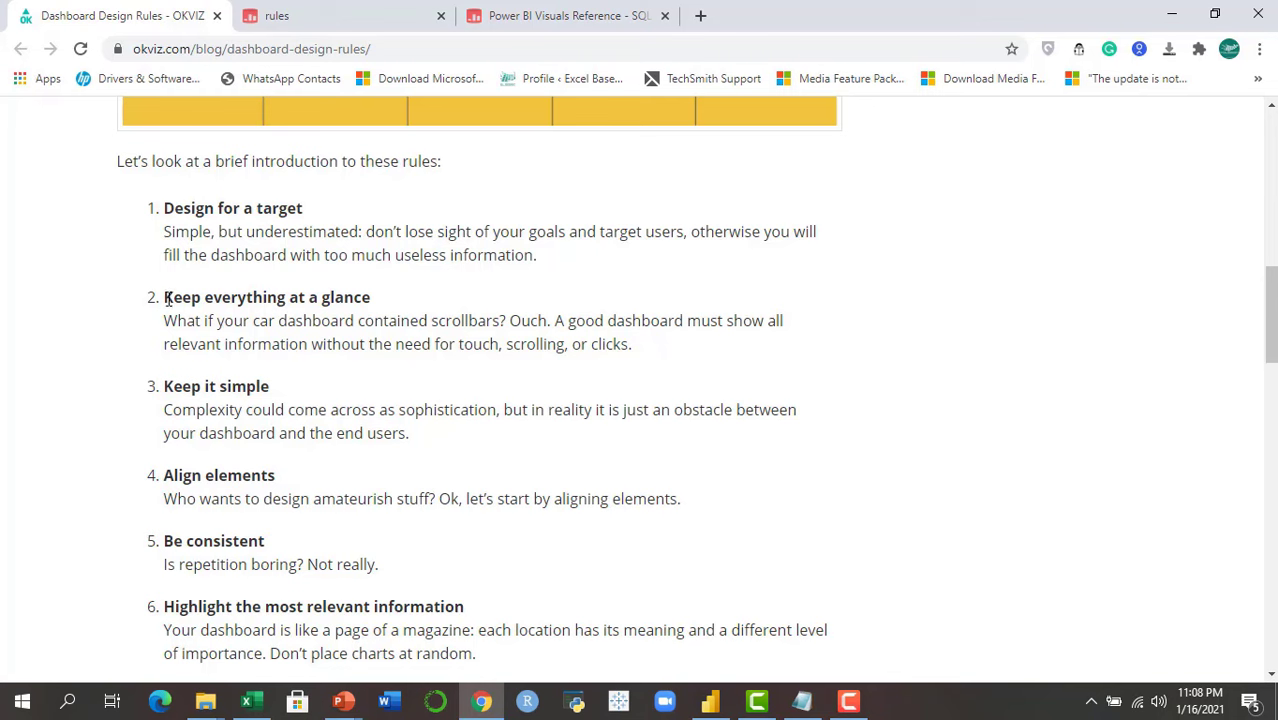
pyautogui.moveTo(166, 298); pyautogui.dragTo(415, 300)
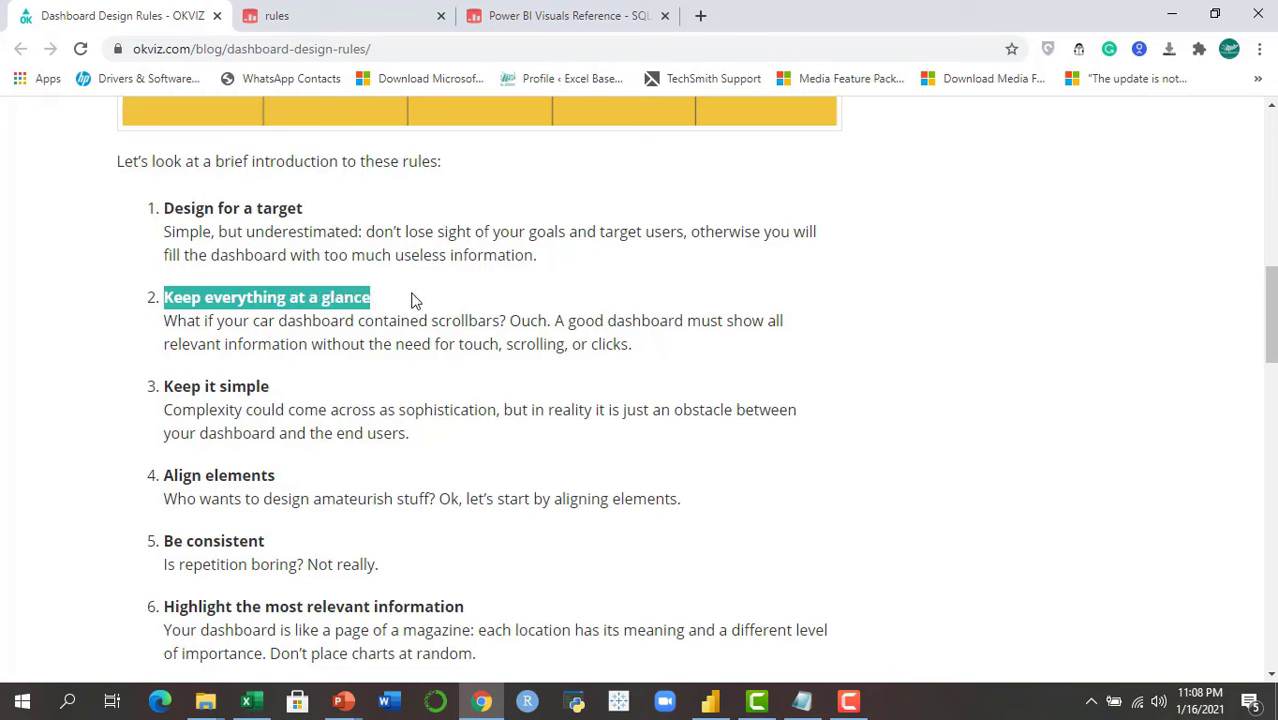
pyautogui.click(432, 300)
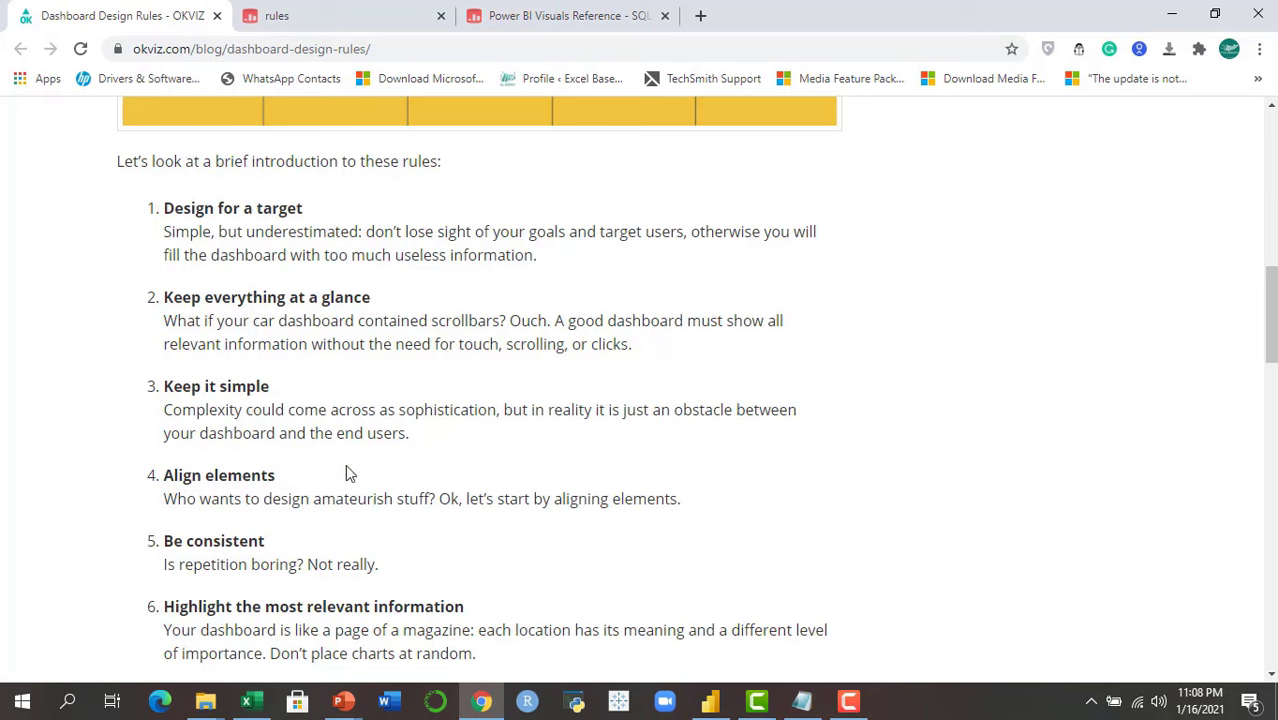
pyautogui.moveTo(236, 500); pyautogui.dragTo(632, 508)
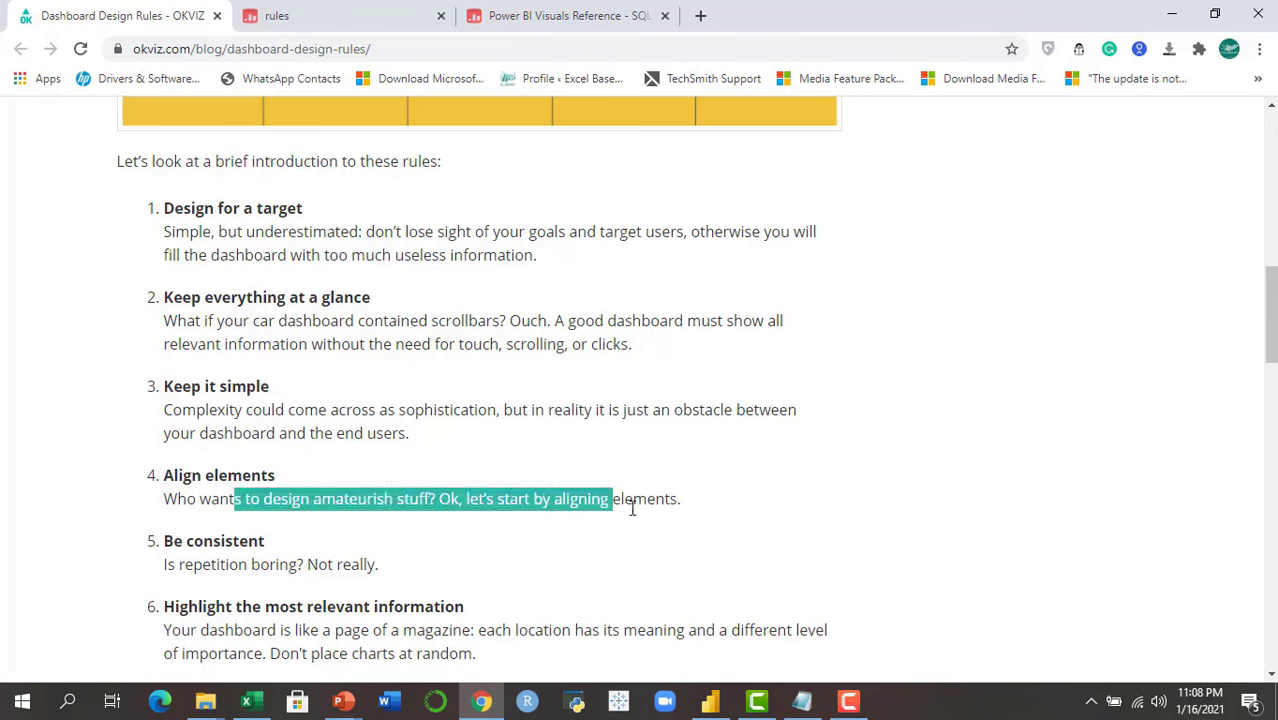
pyautogui.click(678, 504)
# Highlight the "Legends are good" and "Acronyms are bad" statements under rule 7, Be clear
pyautogui.moveTo(1271, 330); pyautogui.dragTo(1271, 385)
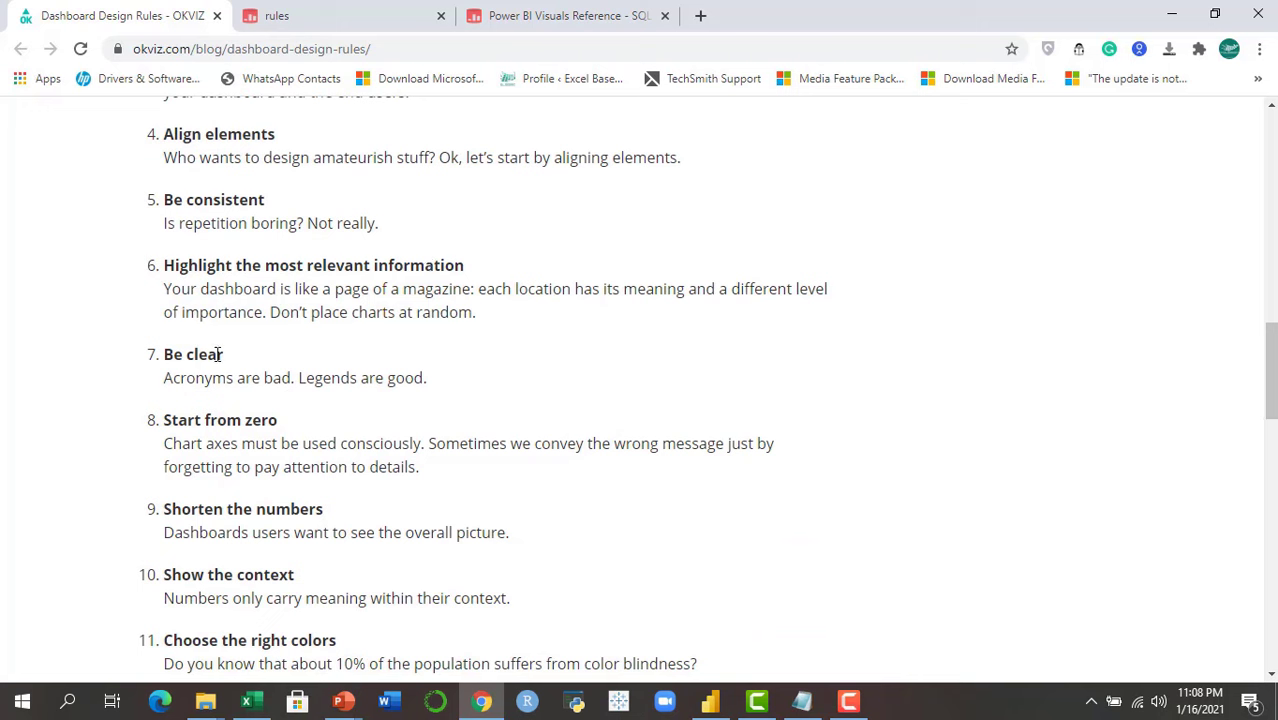
pyautogui.moveTo(274, 378); pyautogui.dragTo(443, 381)
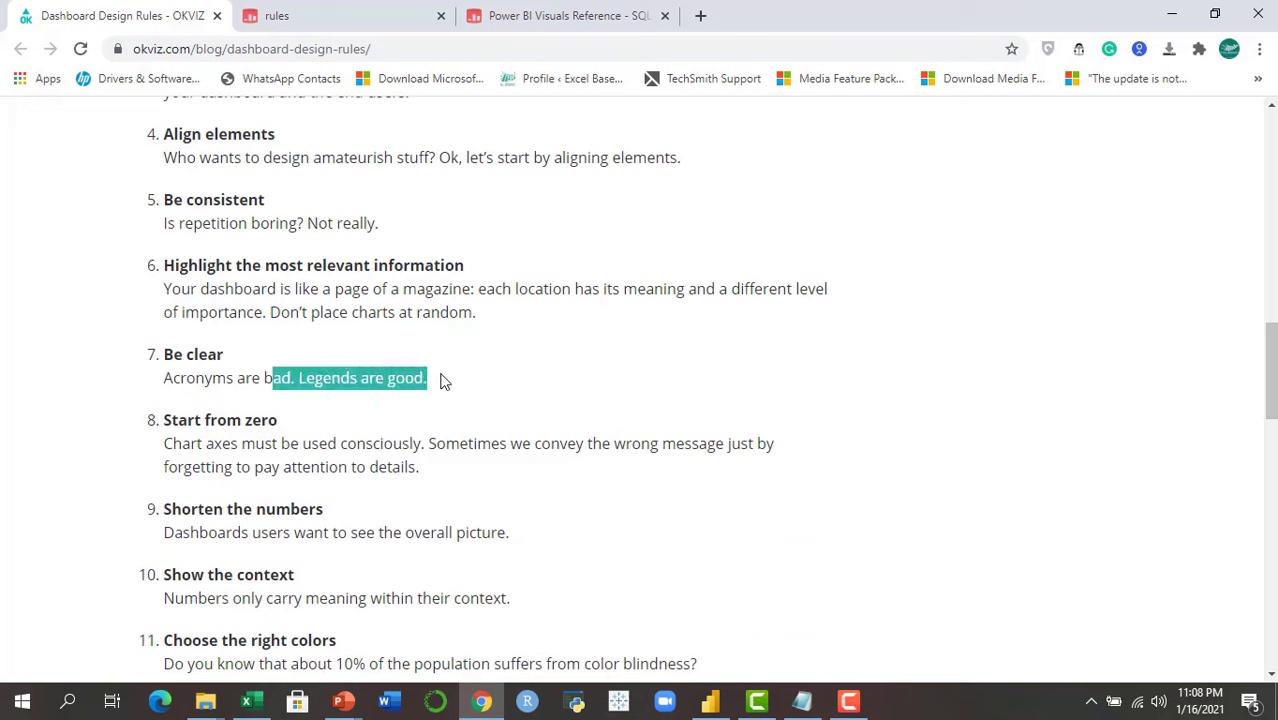
pyautogui.click(462, 383)
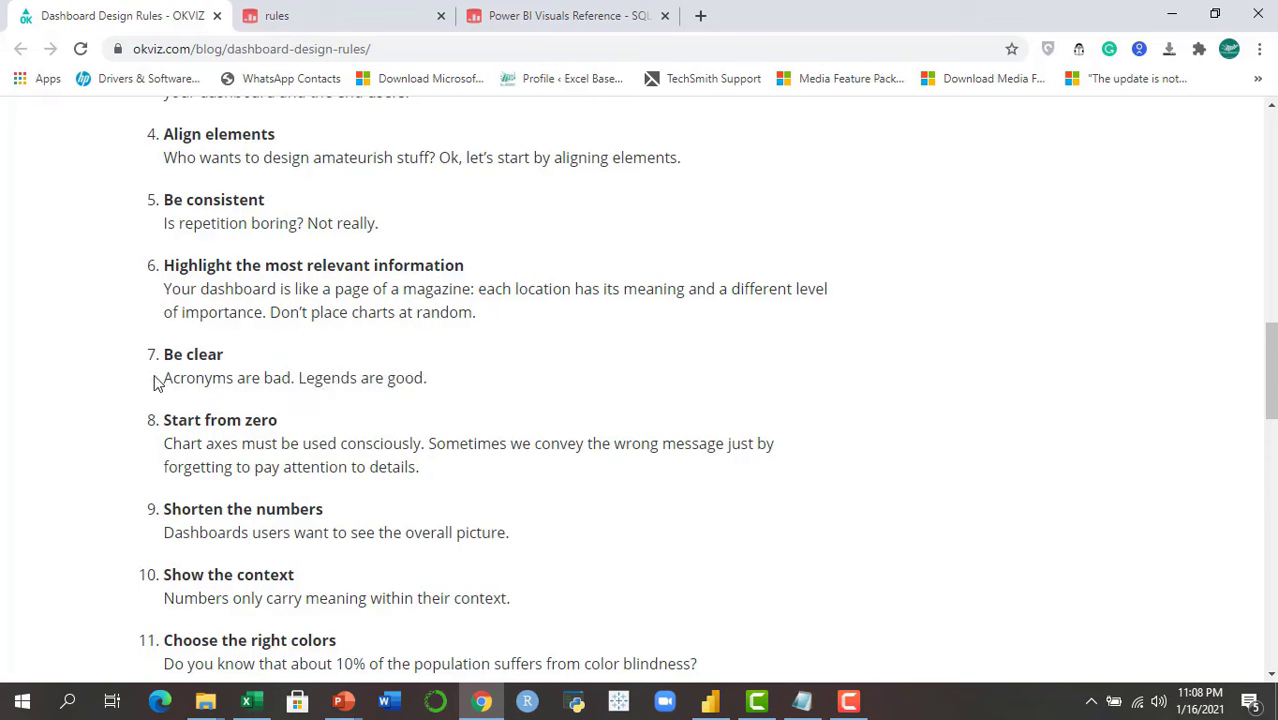
pyautogui.moveTo(160, 385); pyautogui.dragTo(292, 380)
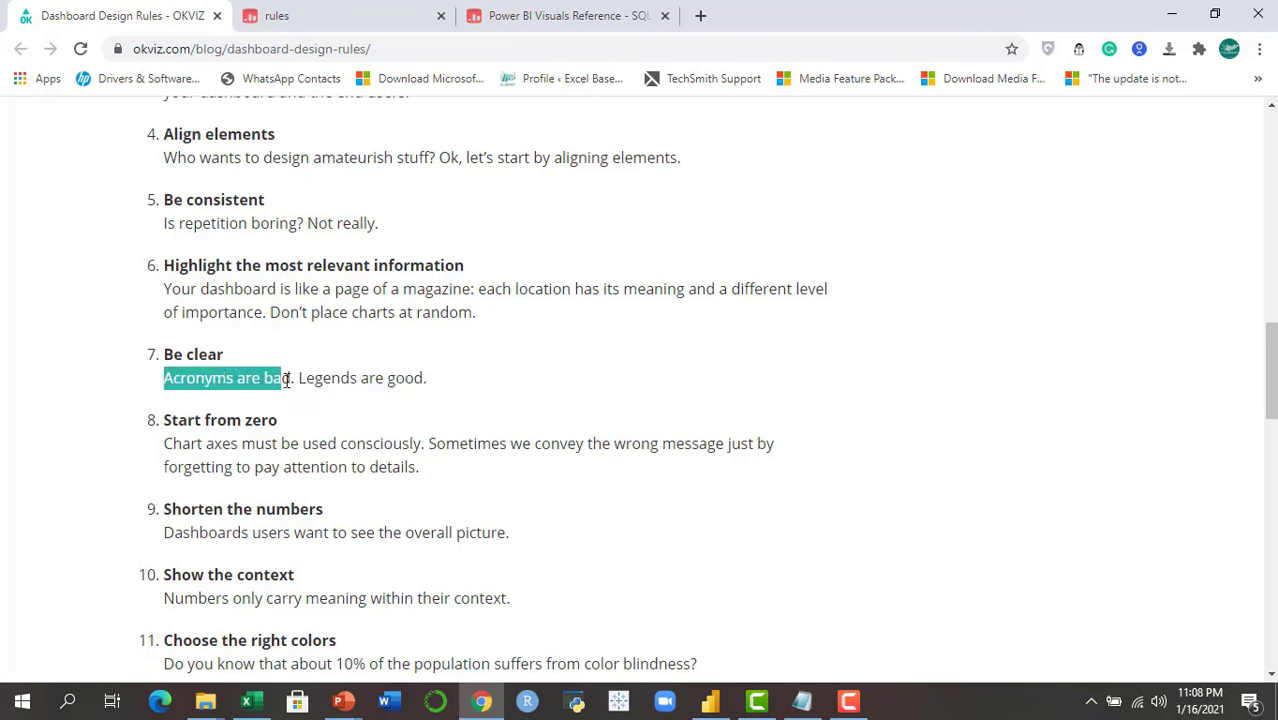
pyautogui.click(298, 380)
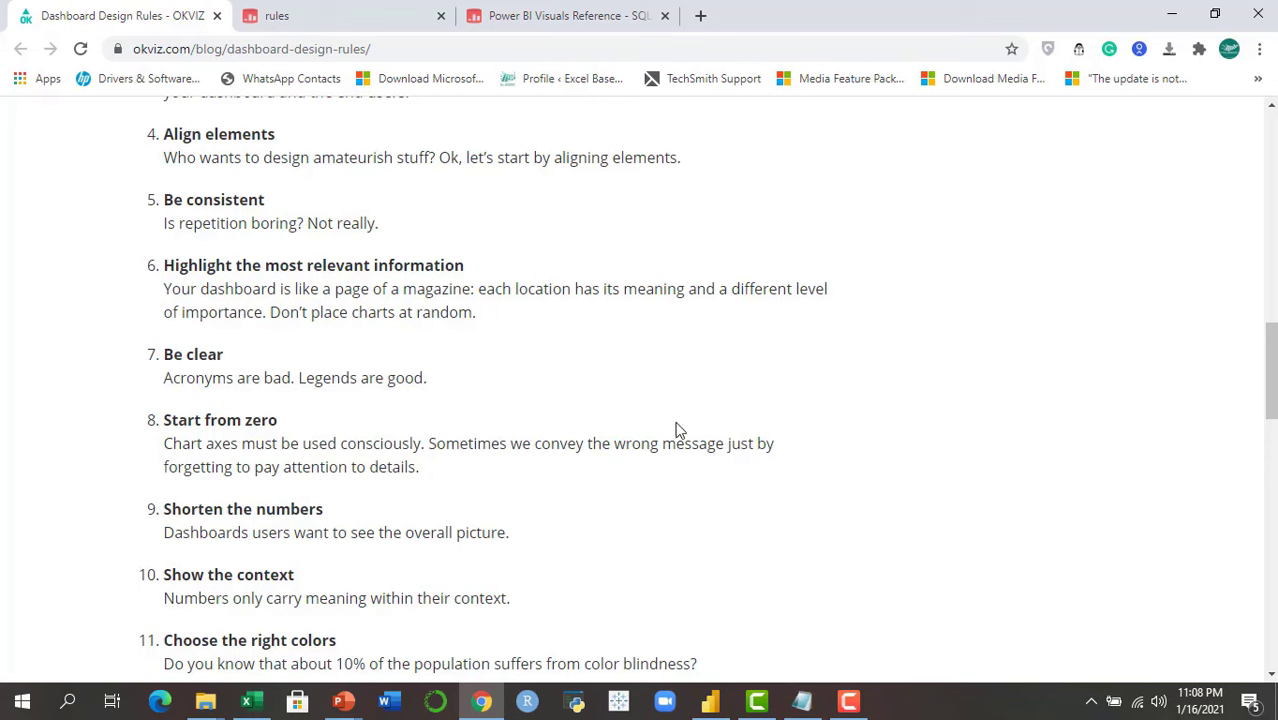
# Highlight the headings of rules 9 to 11, plus the explanation of rule 10 about numbers carrying meaning within their context
pyautogui.moveTo(1272, 400); pyautogui.dragTo(1272, 435)
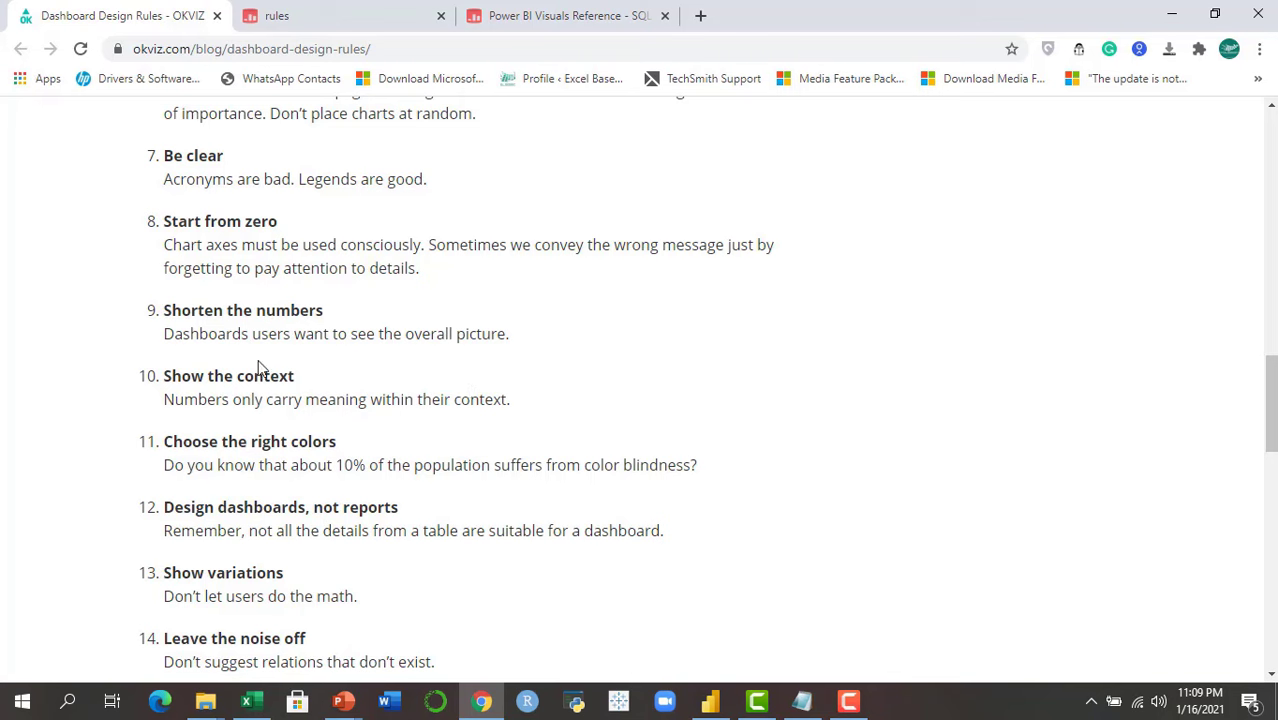
pyautogui.moveTo(171, 310); pyautogui.dragTo(326, 316)
pyautogui.click(370, 310)
pyautogui.moveTo(165, 376); pyautogui.dragTo(308, 383)
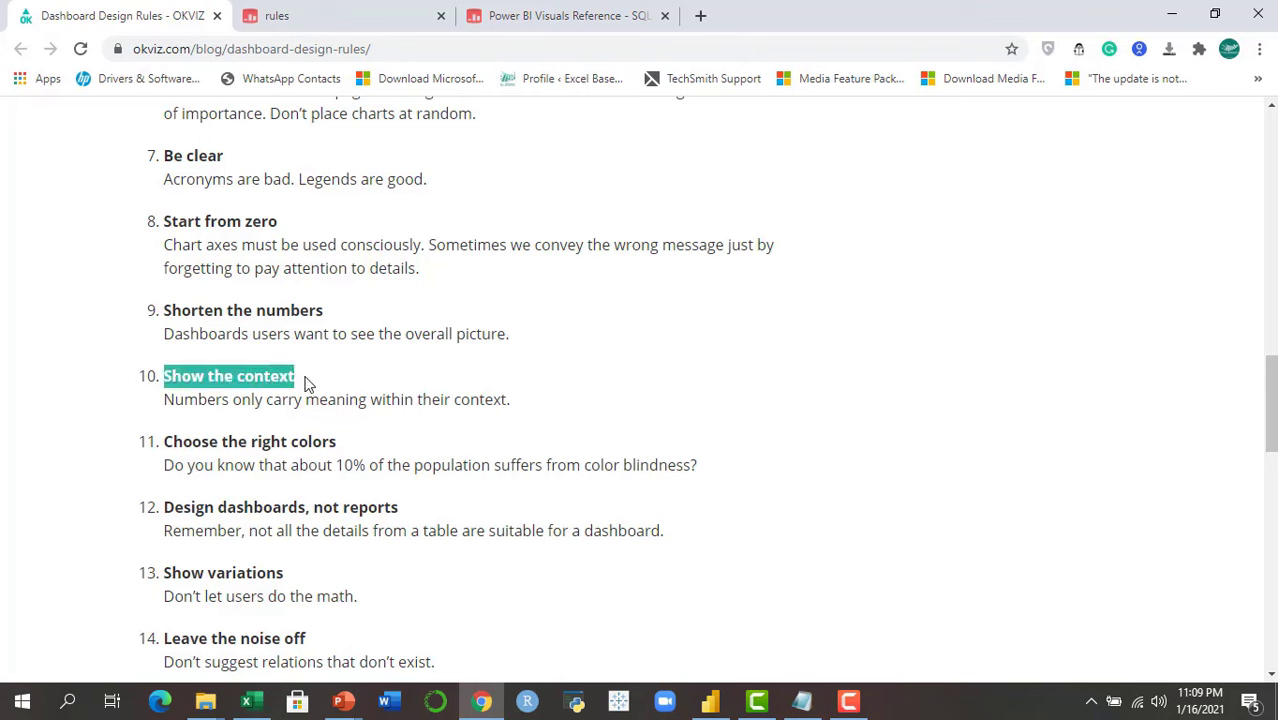
pyautogui.click(311, 383)
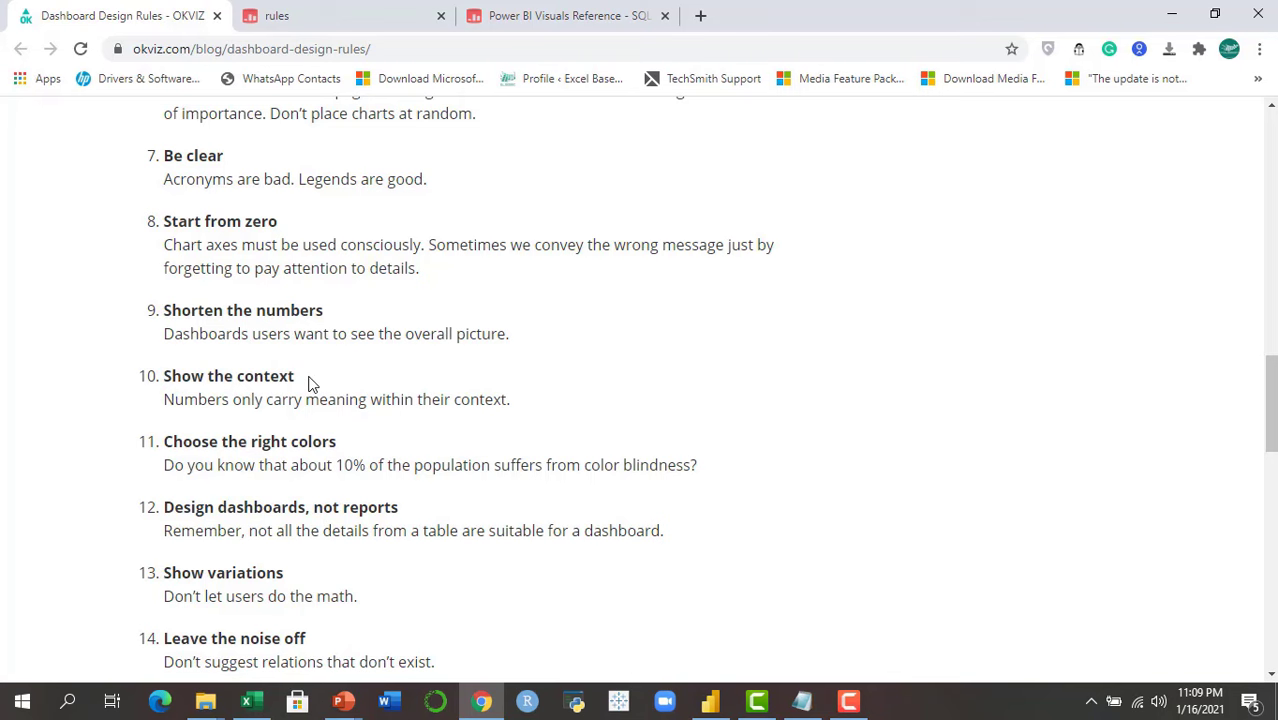
pyautogui.moveTo(345, 400); pyautogui.dragTo(519, 402)
pyautogui.moveTo(224, 441); pyautogui.dragTo(445, 442)
pyautogui.click(450, 441)
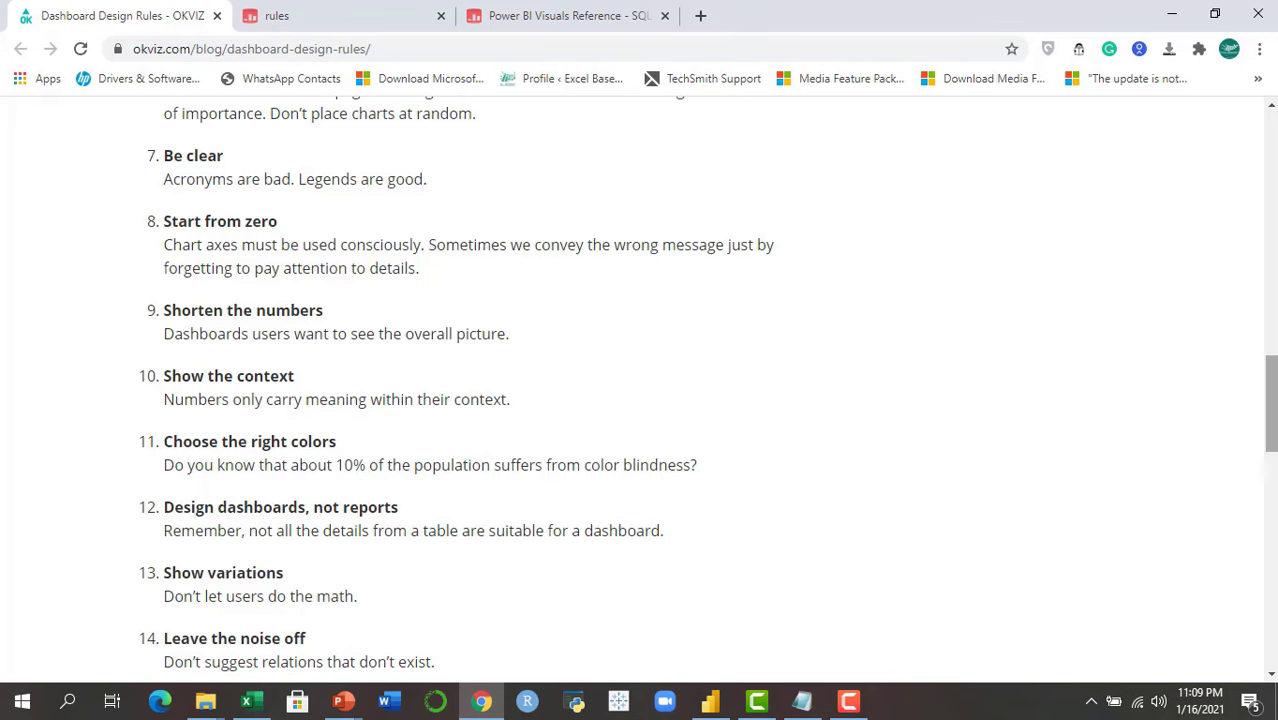
# Highlight rule 12, "Design dashboards, not reports", including the word "reports" and the phrase "Design dashboards" separately
pyautogui.moveTo(1273, 436); pyautogui.dragTo(1274, 470)
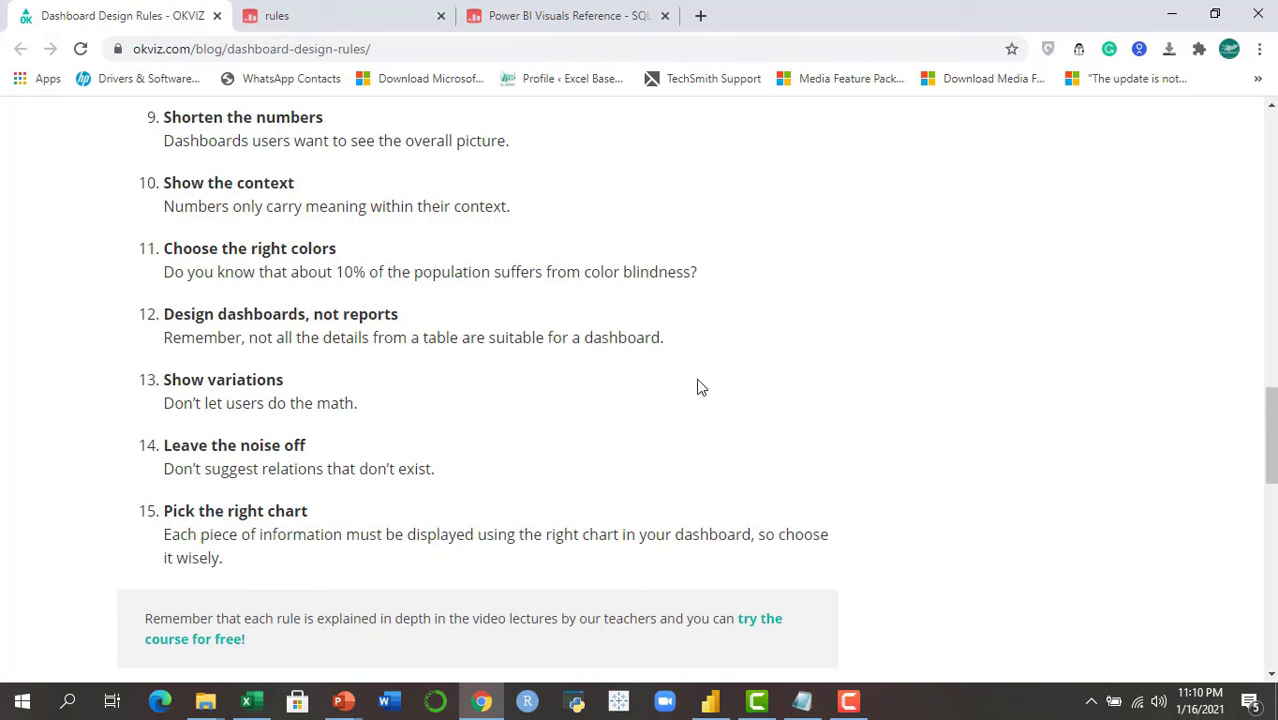
pyautogui.moveTo(177, 315); pyautogui.dragTo(405, 325)
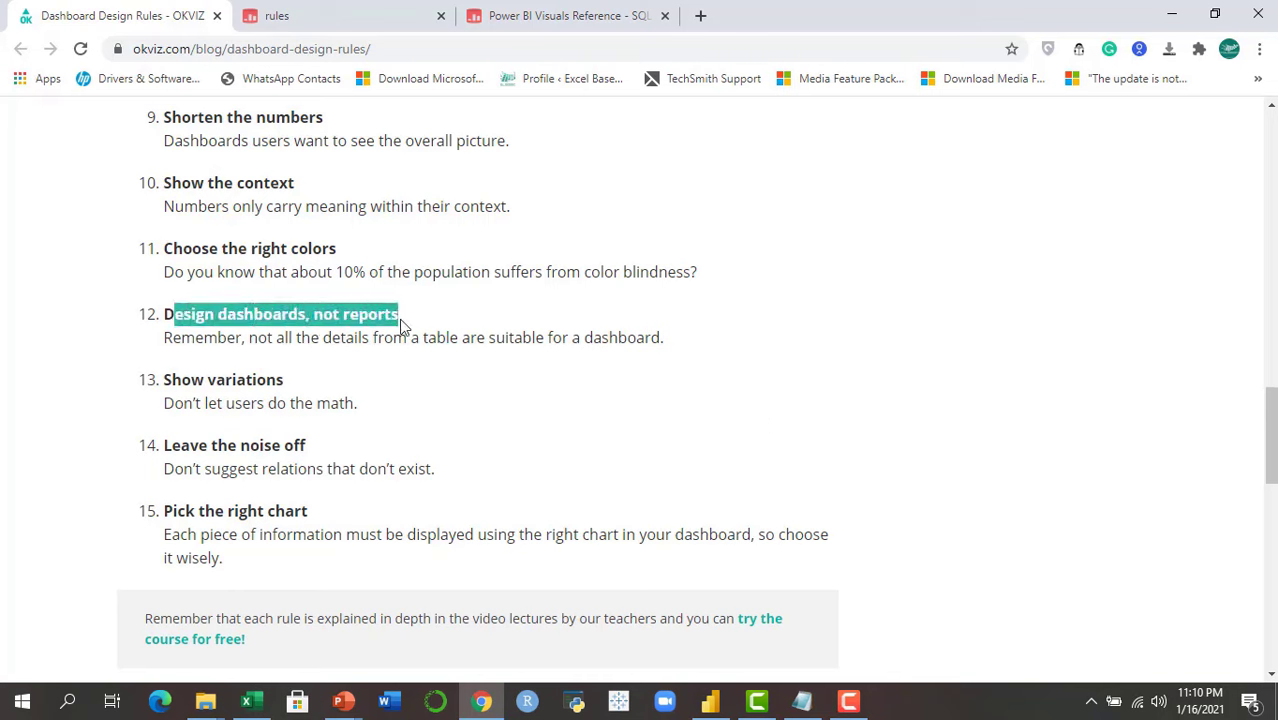
pyautogui.click(425, 320)
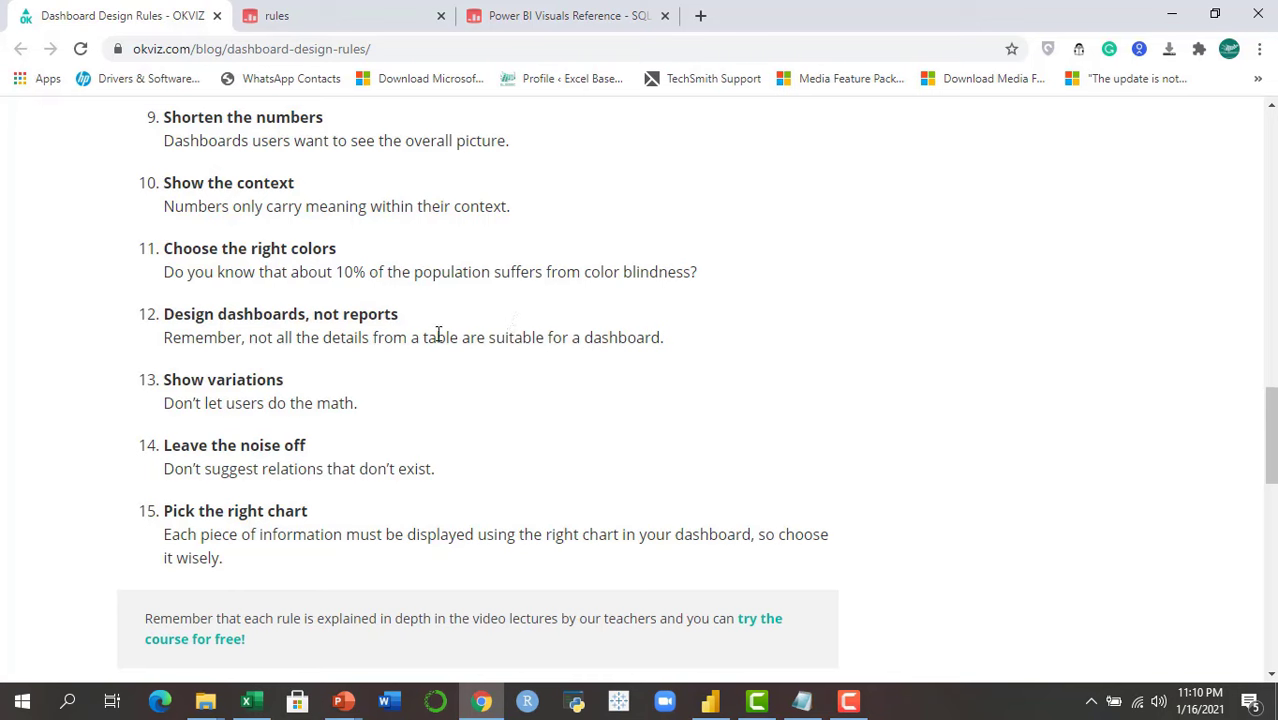
pyautogui.moveTo(340, 317); pyautogui.dragTo(400, 318)
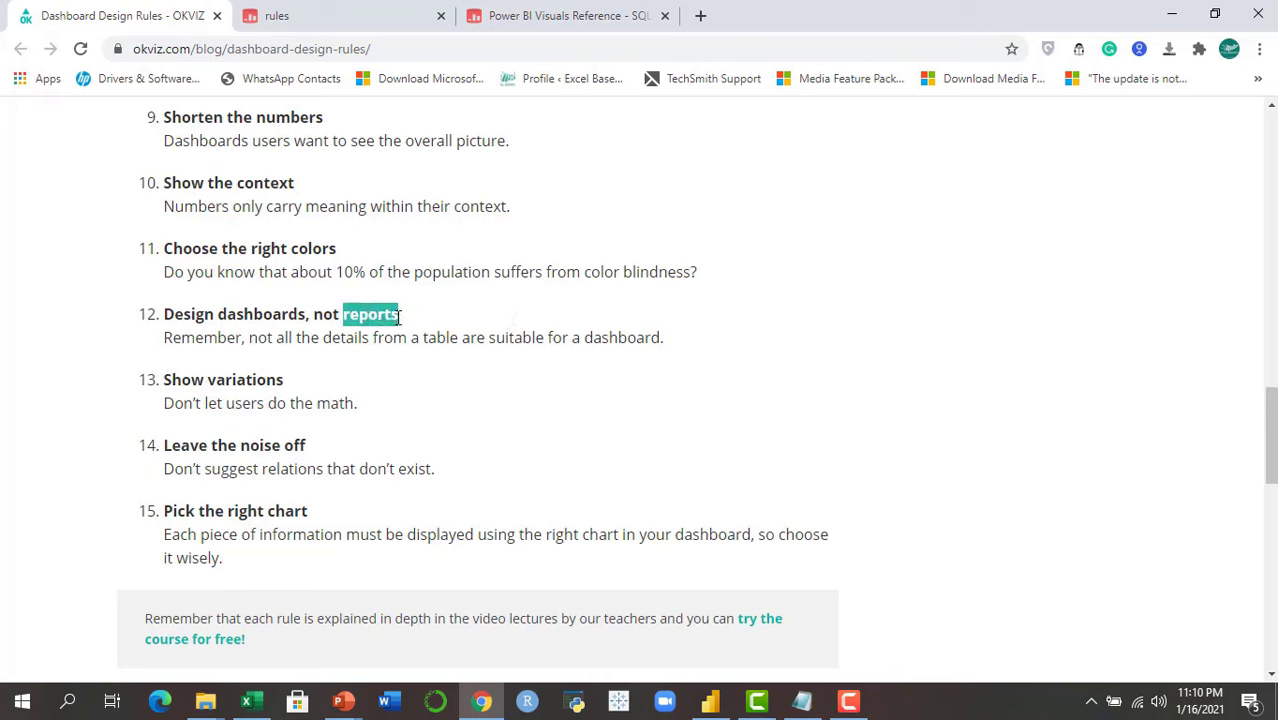
pyautogui.click(416, 322)
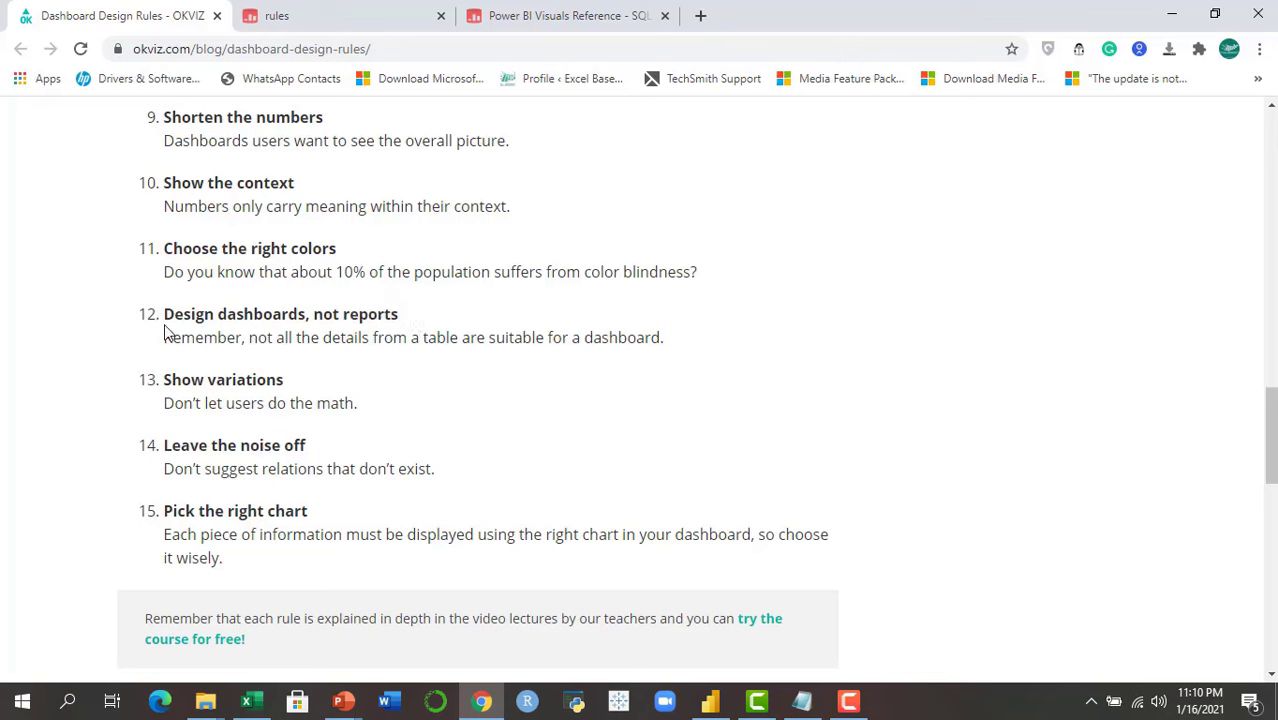
pyautogui.moveTo(165, 316); pyautogui.dragTo(308, 316)
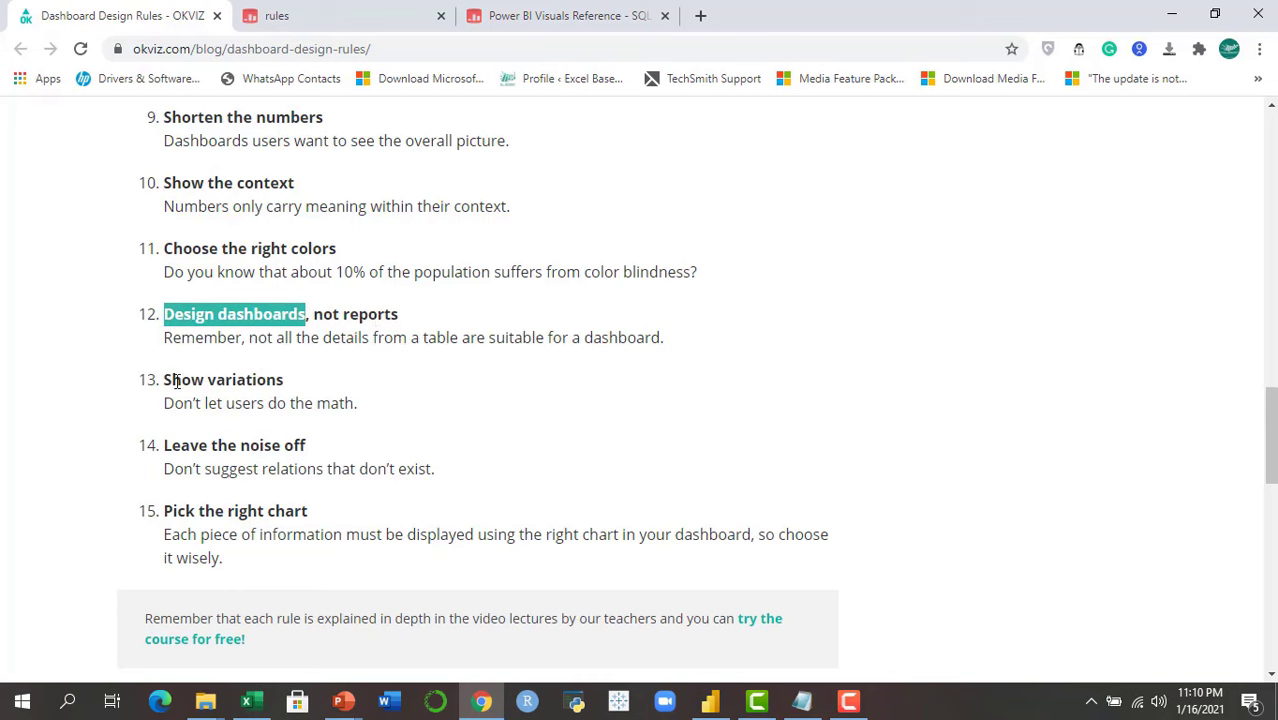
# Highlight the headings of rules 13 to 15 and the note under rule 14, and view the article's closing section
pyautogui.moveTo(171, 381); pyautogui.dragTo(285, 384)
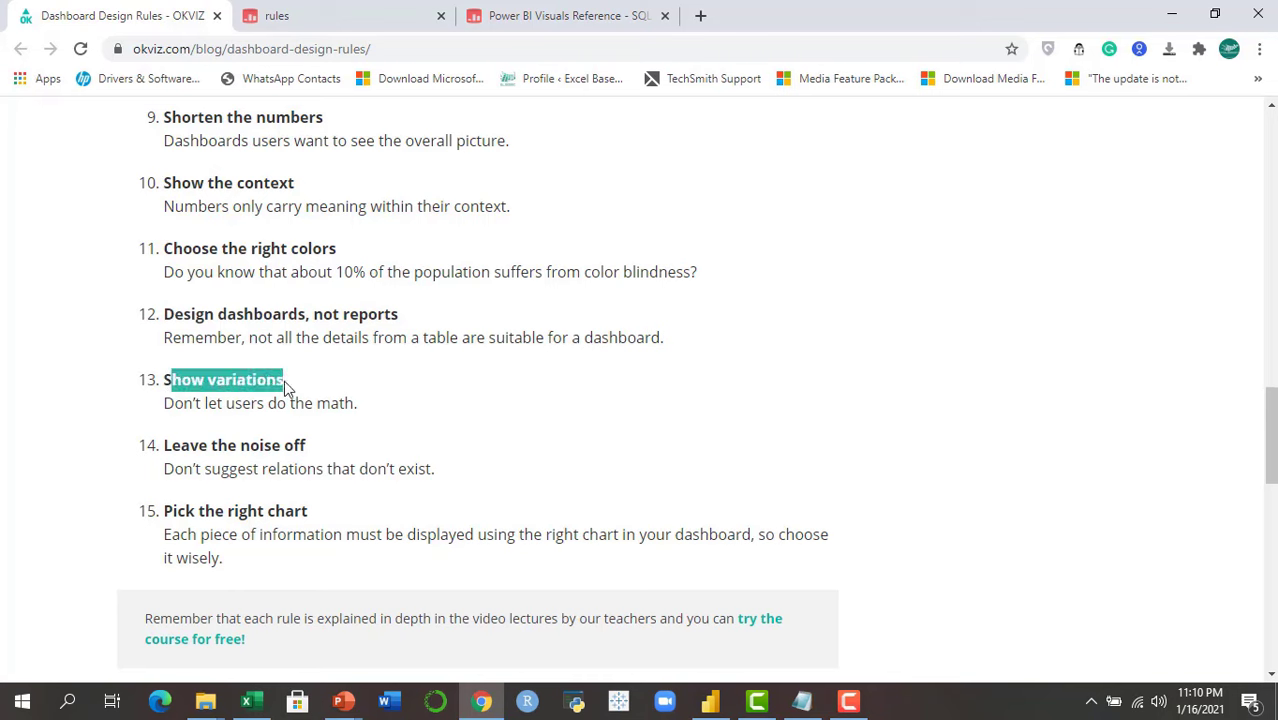
pyautogui.moveTo(181, 447); pyautogui.dragTo(314, 451)
pyautogui.moveTo(212, 476); pyautogui.dragTo(437, 481)
pyautogui.click(460, 481)
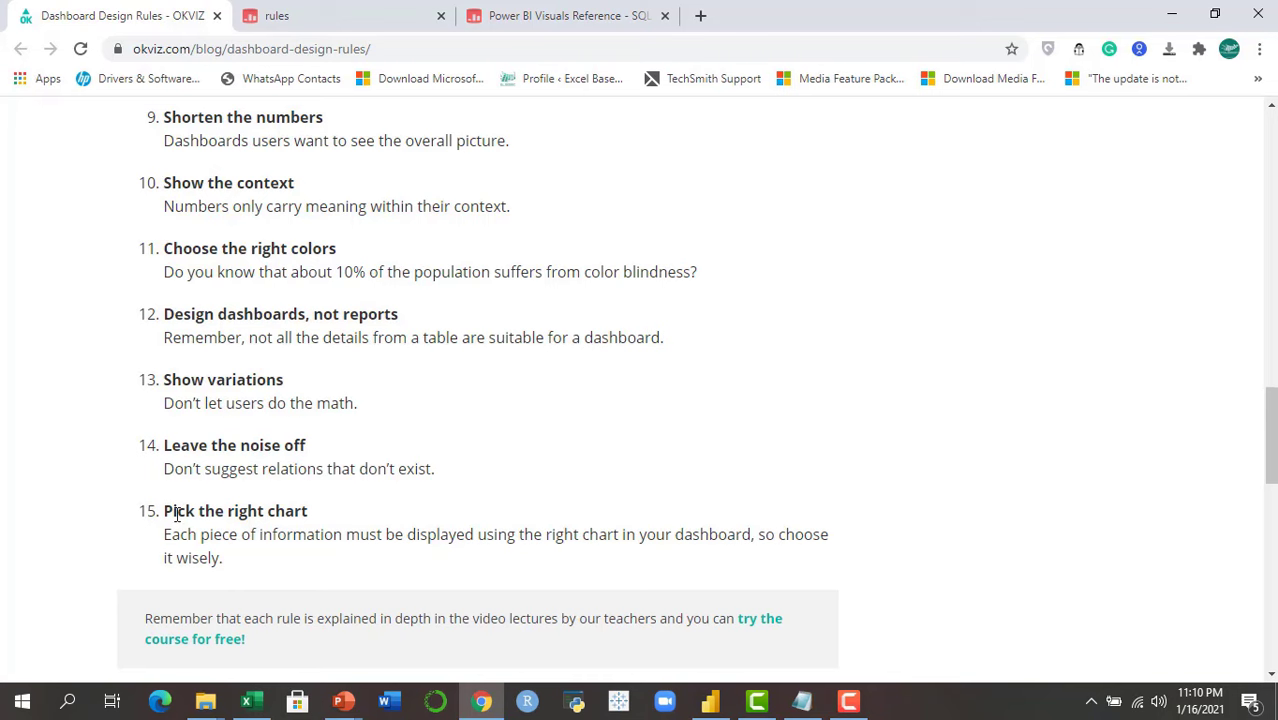
pyautogui.moveTo(177, 513); pyautogui.dragTo(337, 519)
pyautogui.click(337, 519)
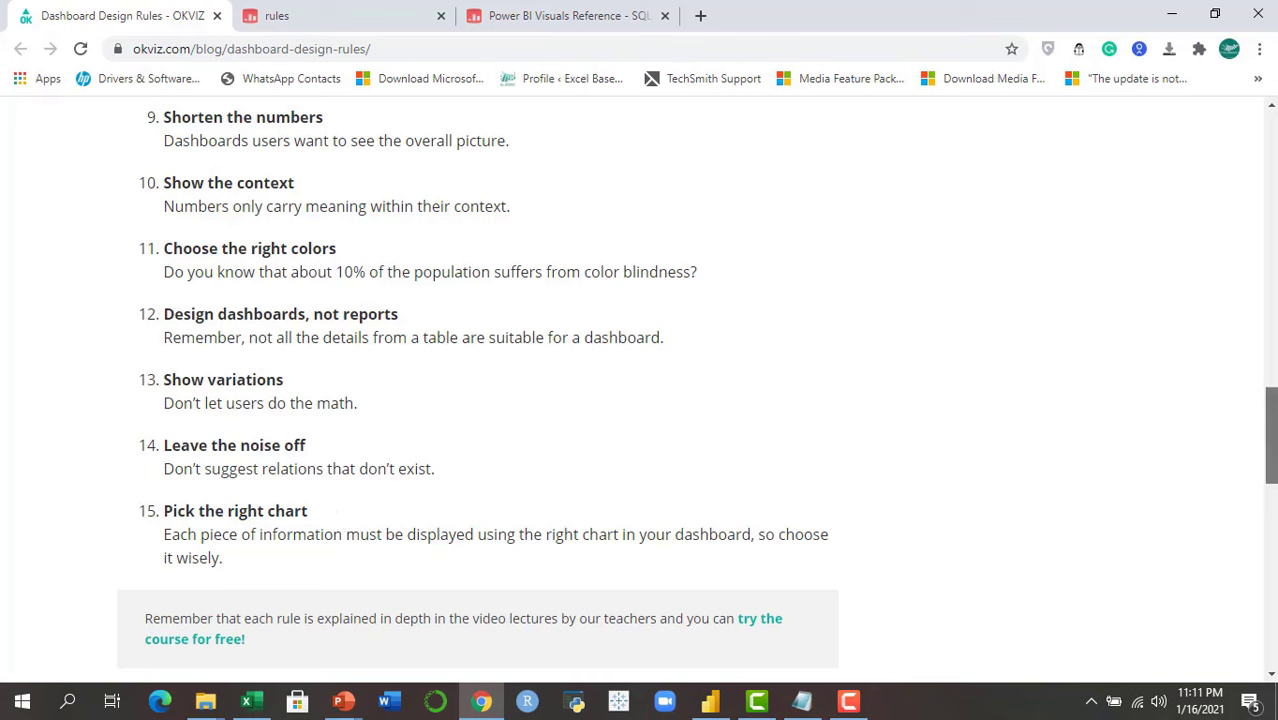
pyautogui.moveTo(1273, 473); pyautogui.dragTo(1273, 518)
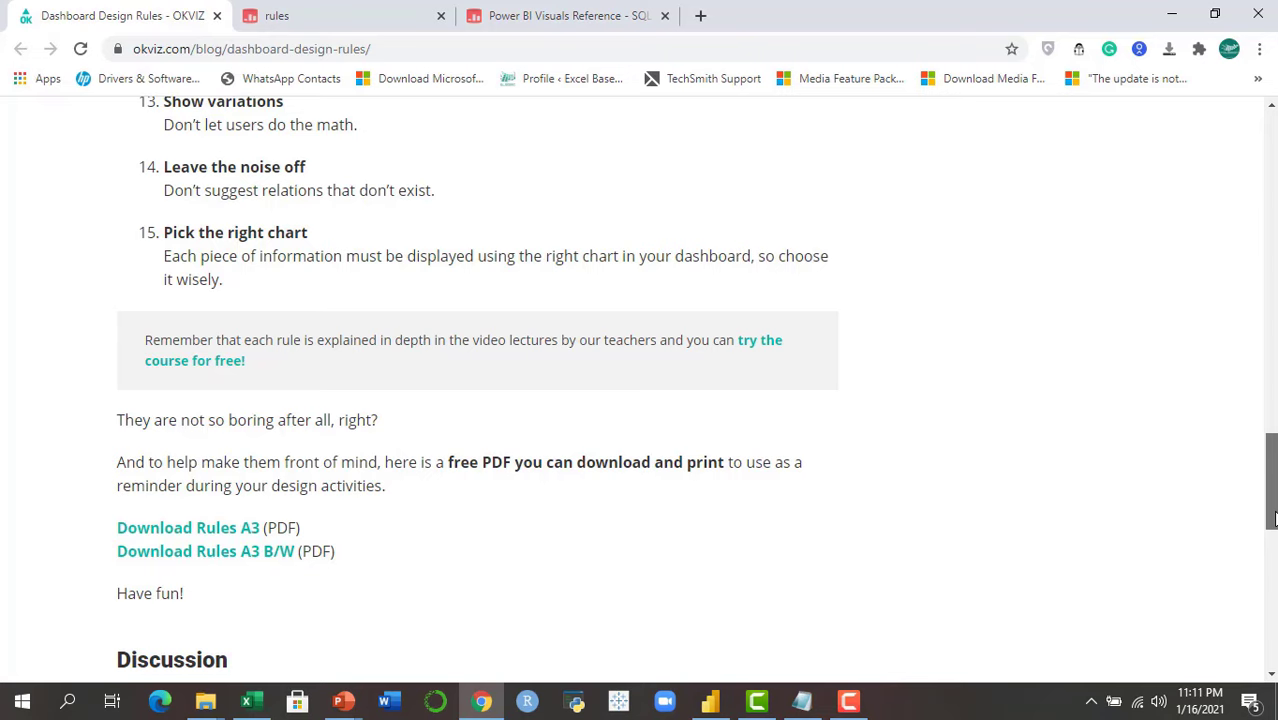
pyautogui.moveTo(1273, 518); pyautogui.dragTo(1274, 197)
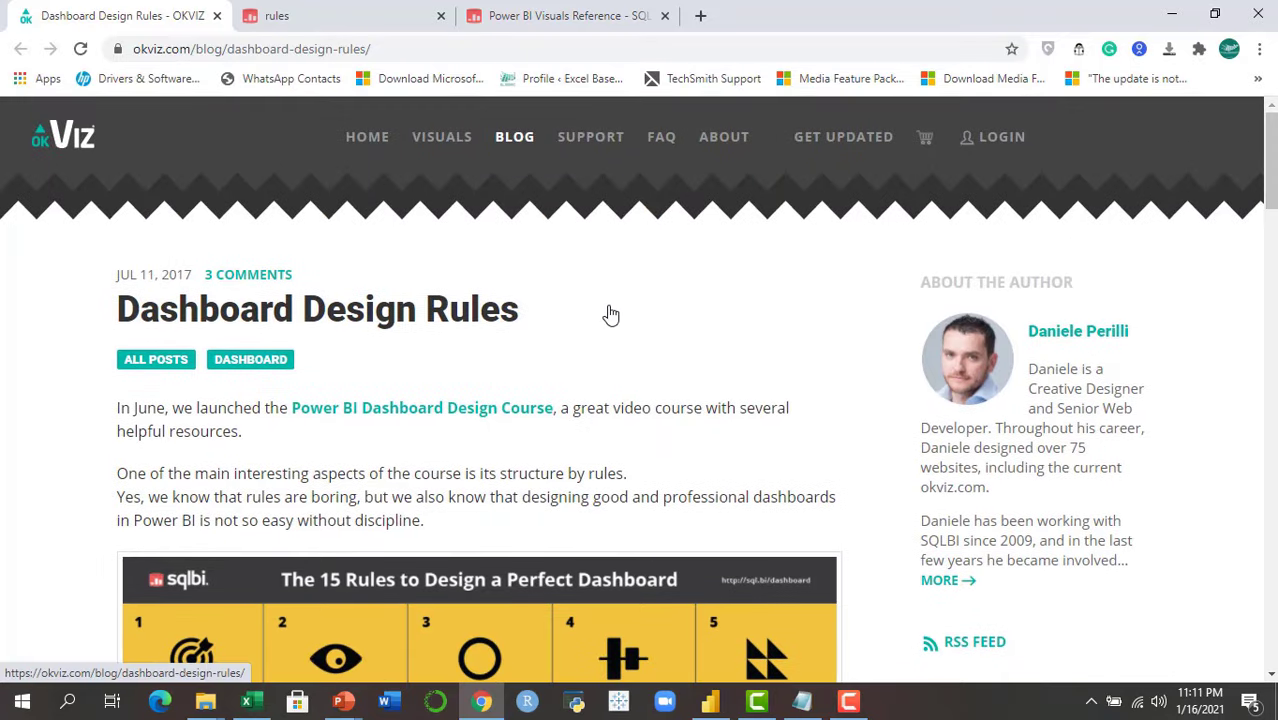
# Compare the Power BI Visuals Reference chart with the poster's chart-picking rule, and switch to the HR - Headcount Analytics Dashboard in Power BI Desktop
pyautogui.click(510, 12)
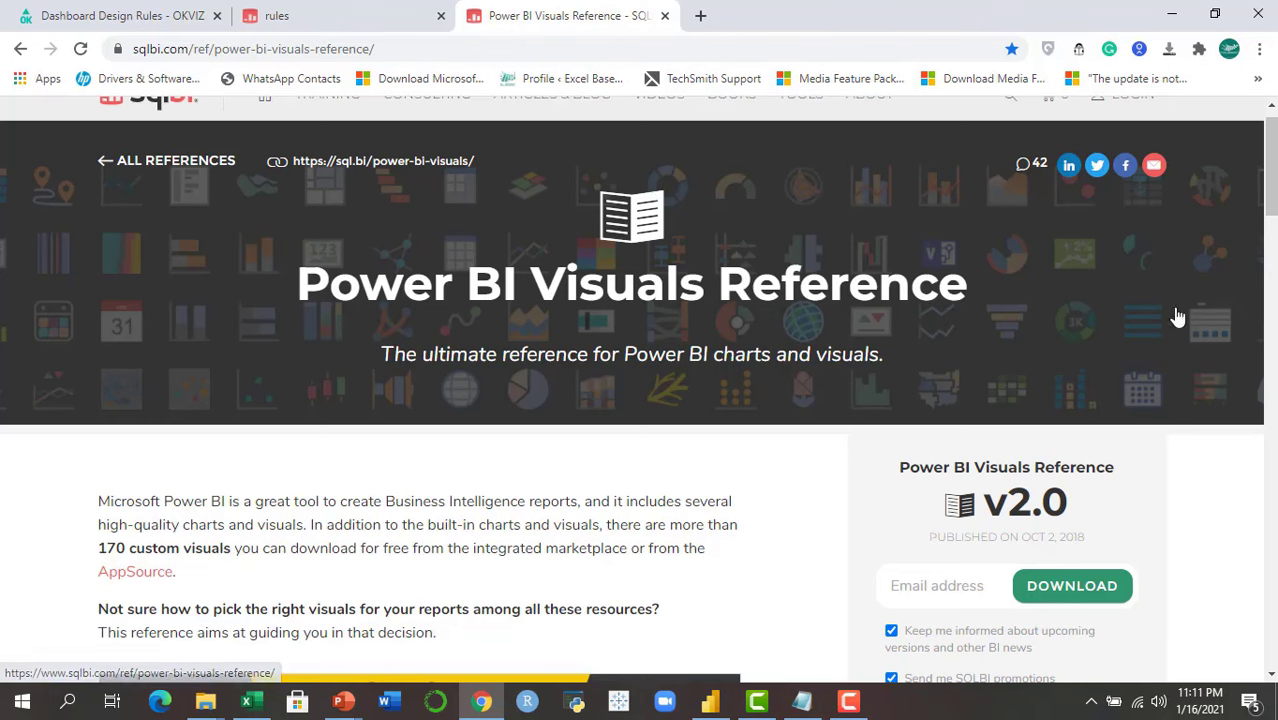
pyautogui.scroll(-5, 1177, 316)
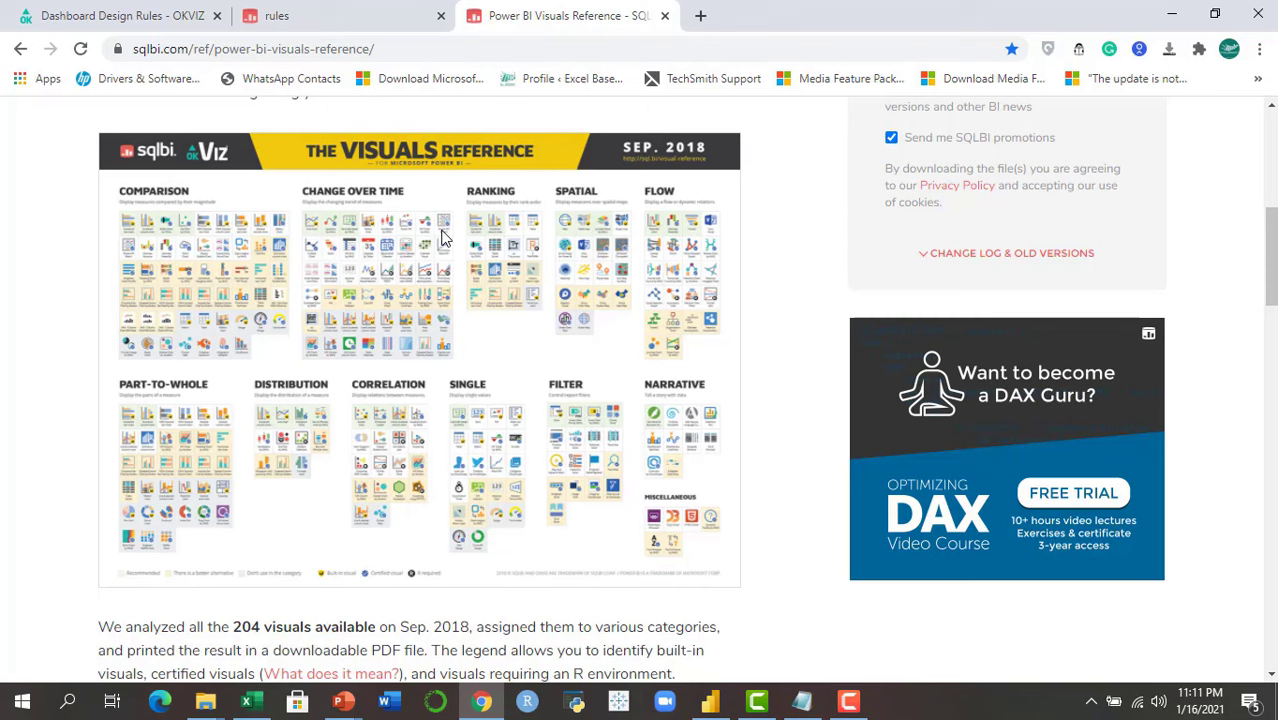
pyautogui.click(360, 22)
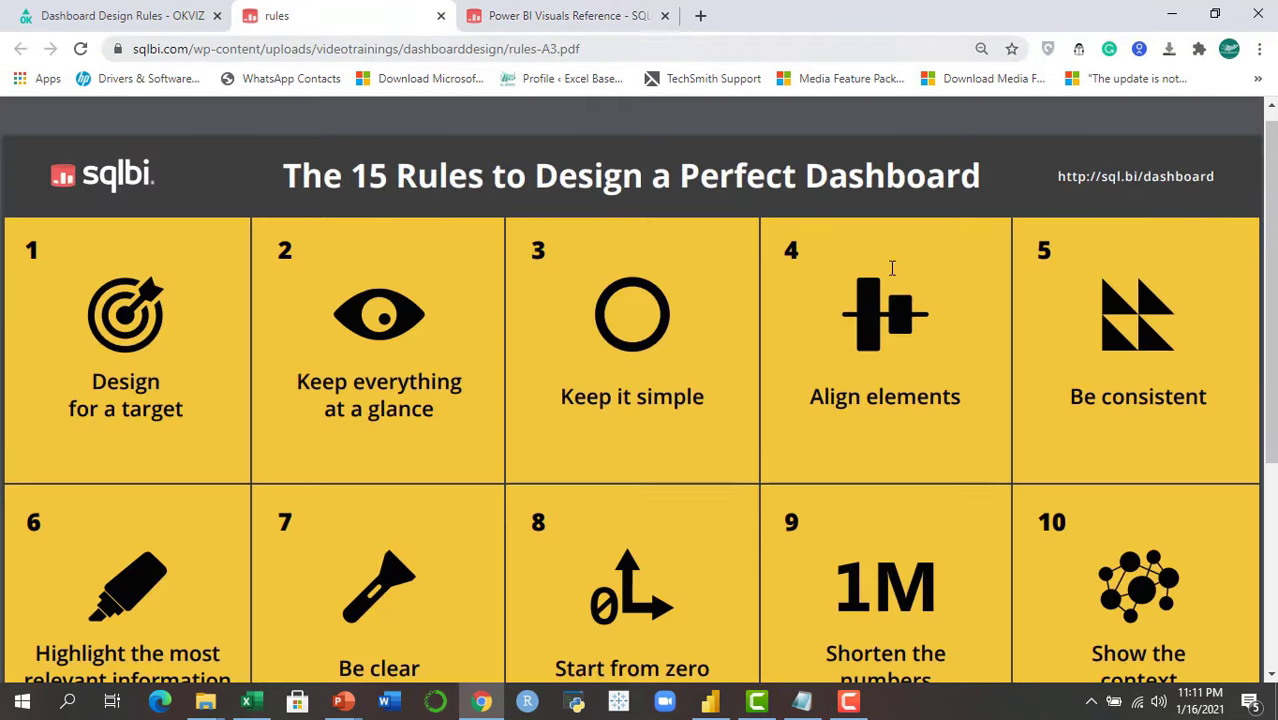
pyautogui.scroll(-4, 1157, 591)
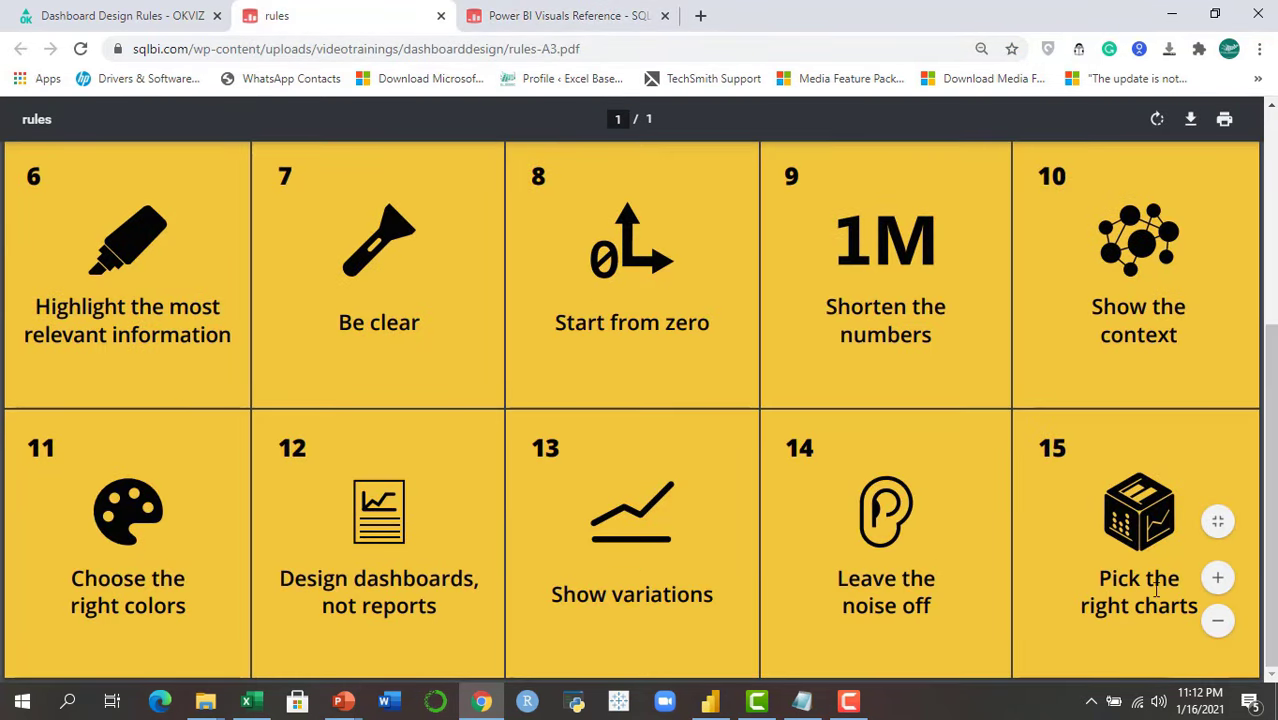
pyautogui.click(558, 20)
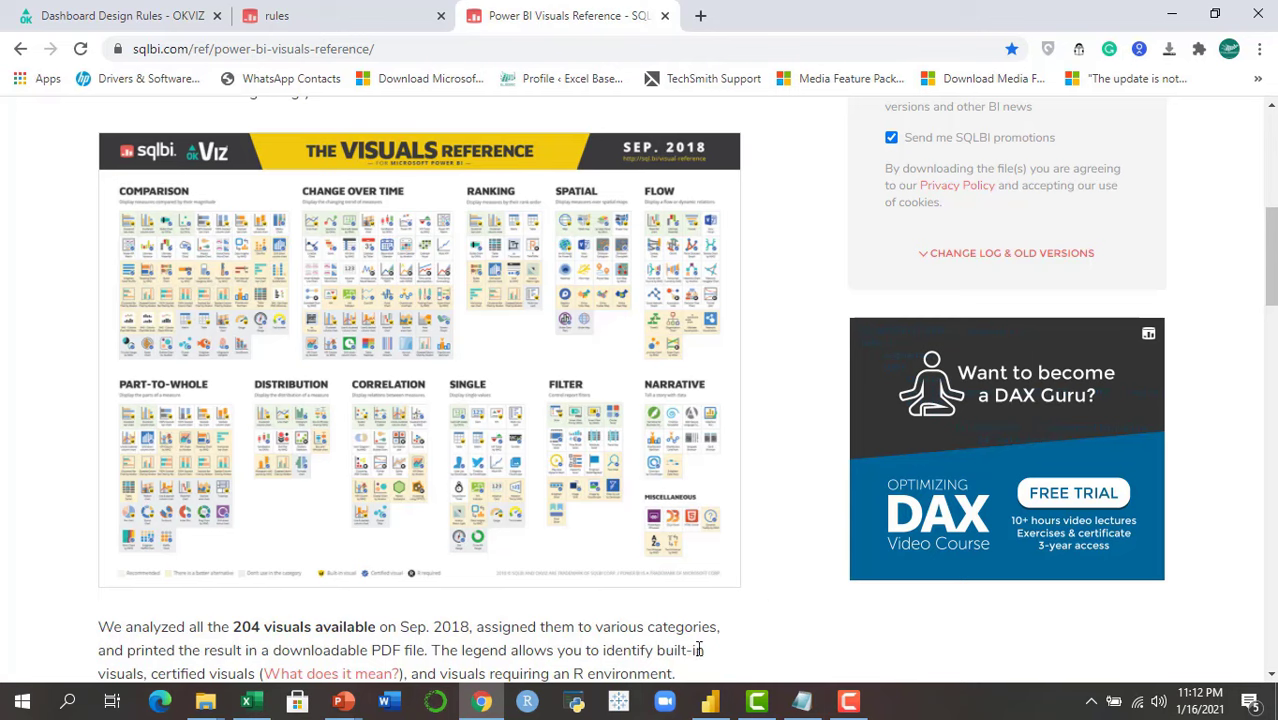
pyautogui.click(713, 692)
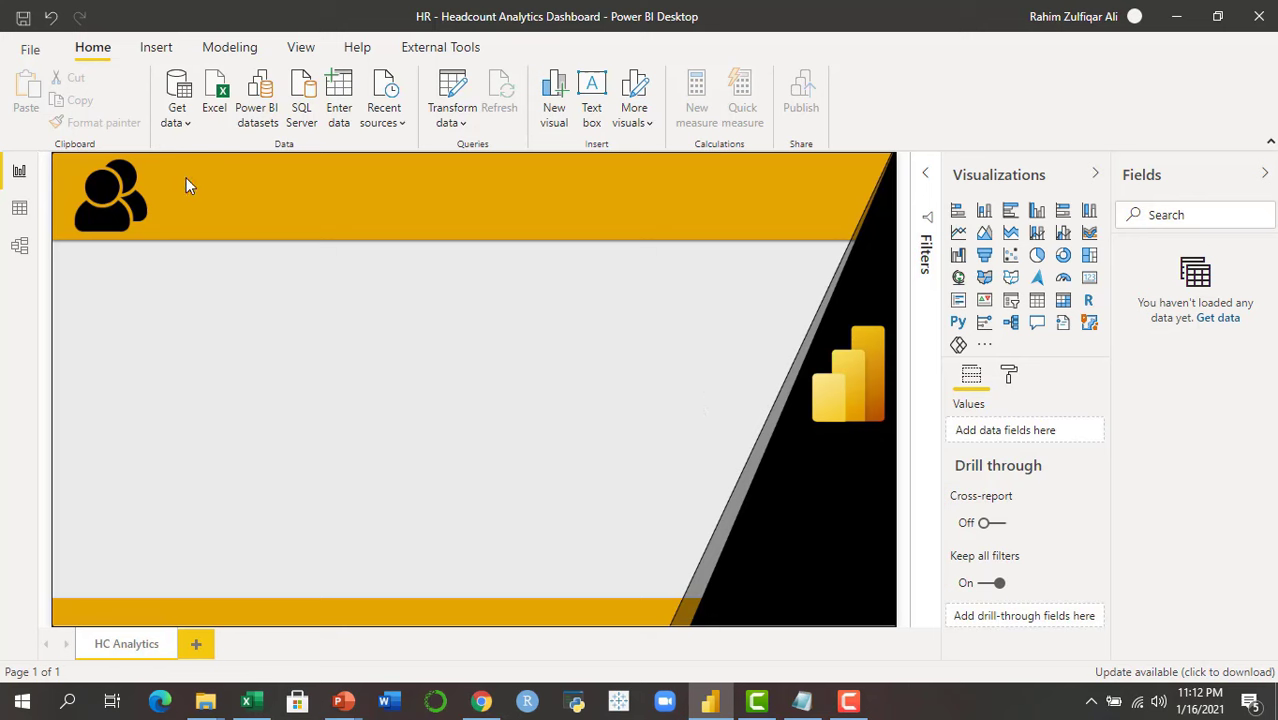
# Connect to the Excel workbook POWER BI - HRMDB - EBPL.xlsx as the report's data source
pyautogui.click(183, 124)
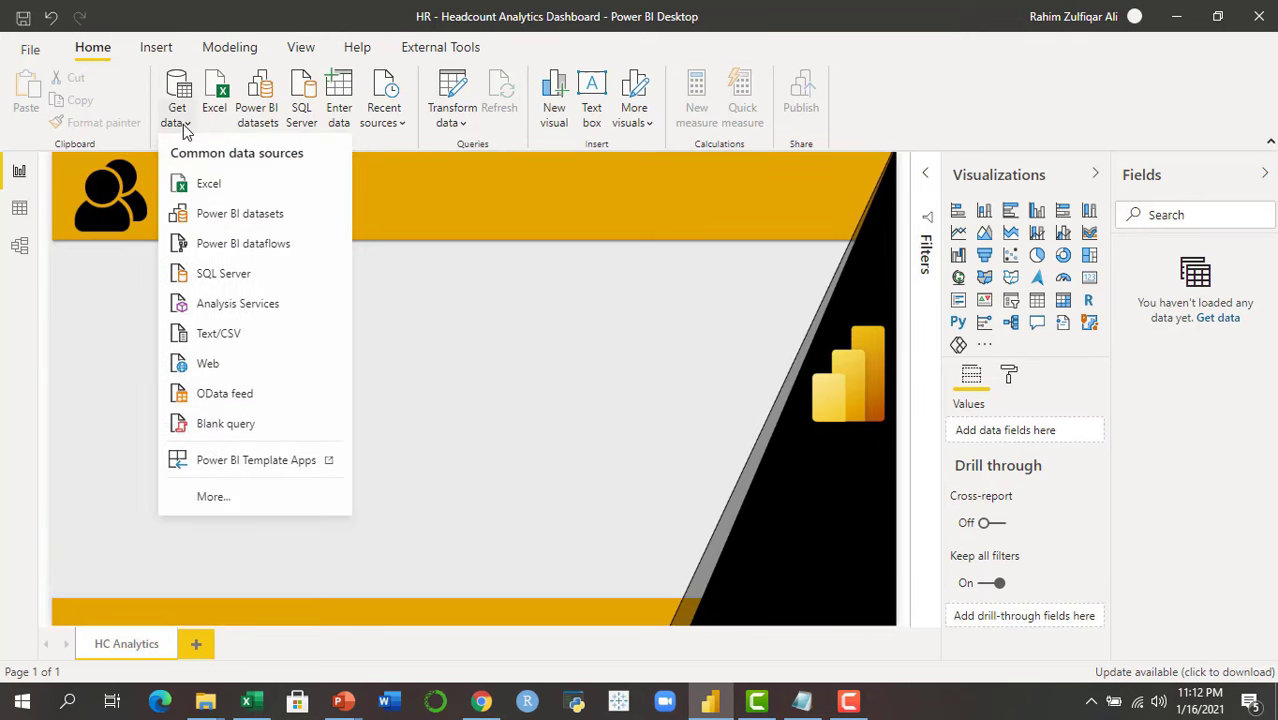
pyautogui.click(210, 186)
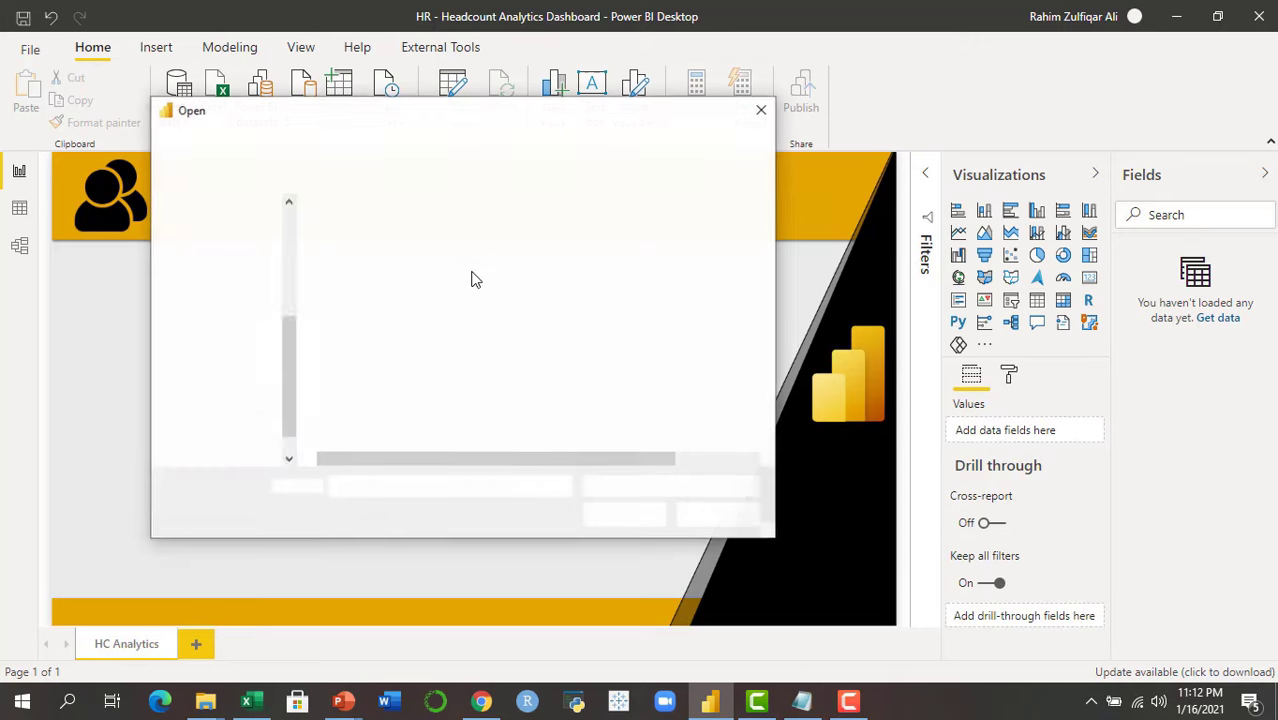
pyautogui.click(443, 255)
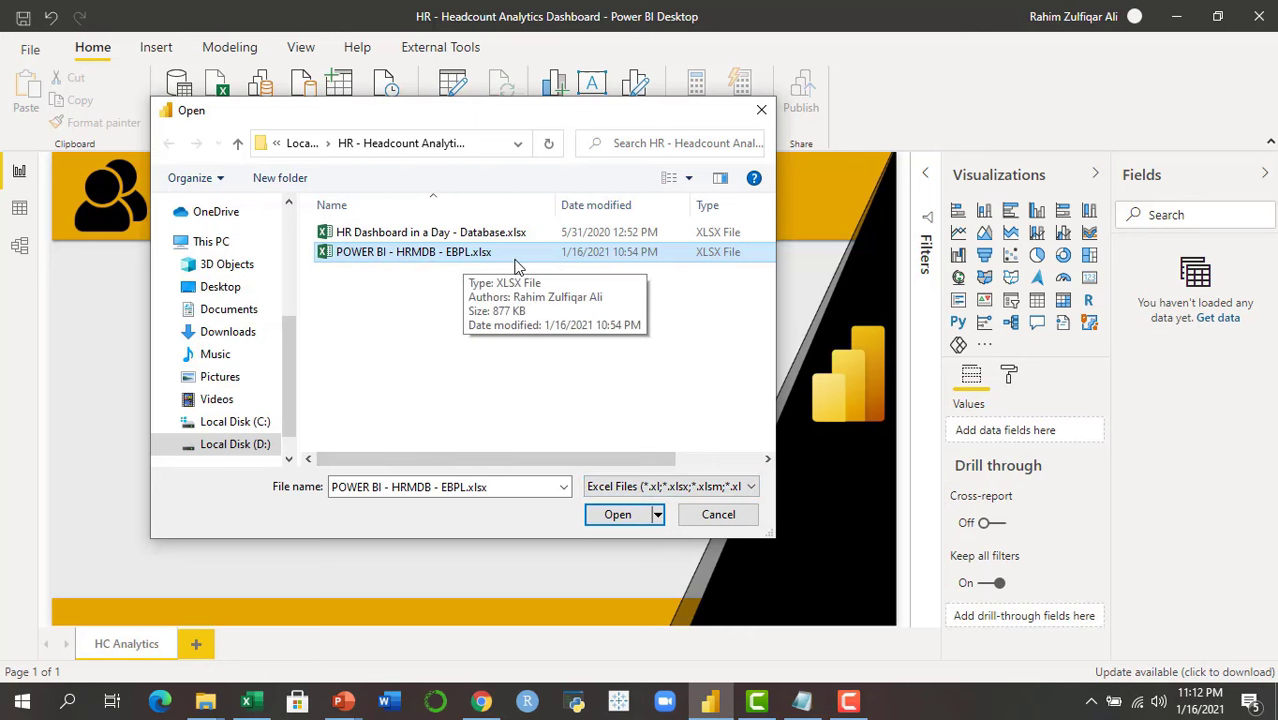
pyautogui.click(618, 515)
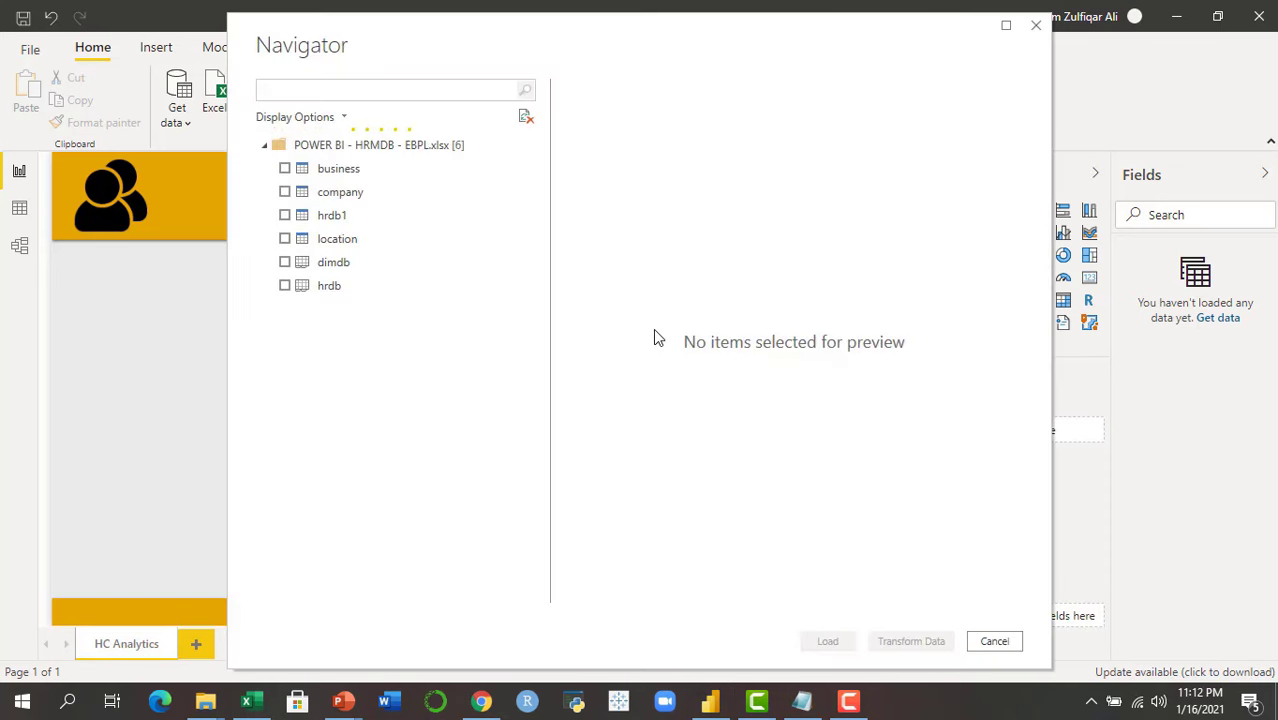
# Load the business, company, hrdb1 and location tables from the workbook into the report
pyautogui.click(285, 170)
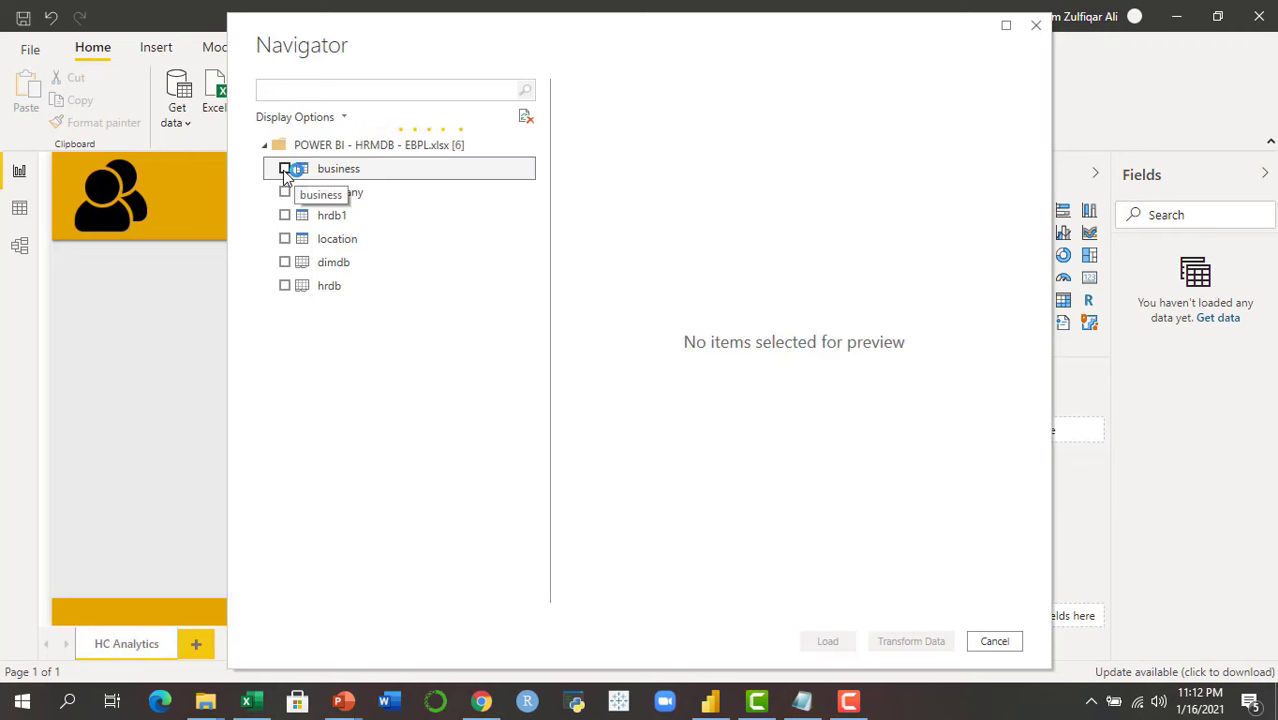
pyautogui.click(285, 193)
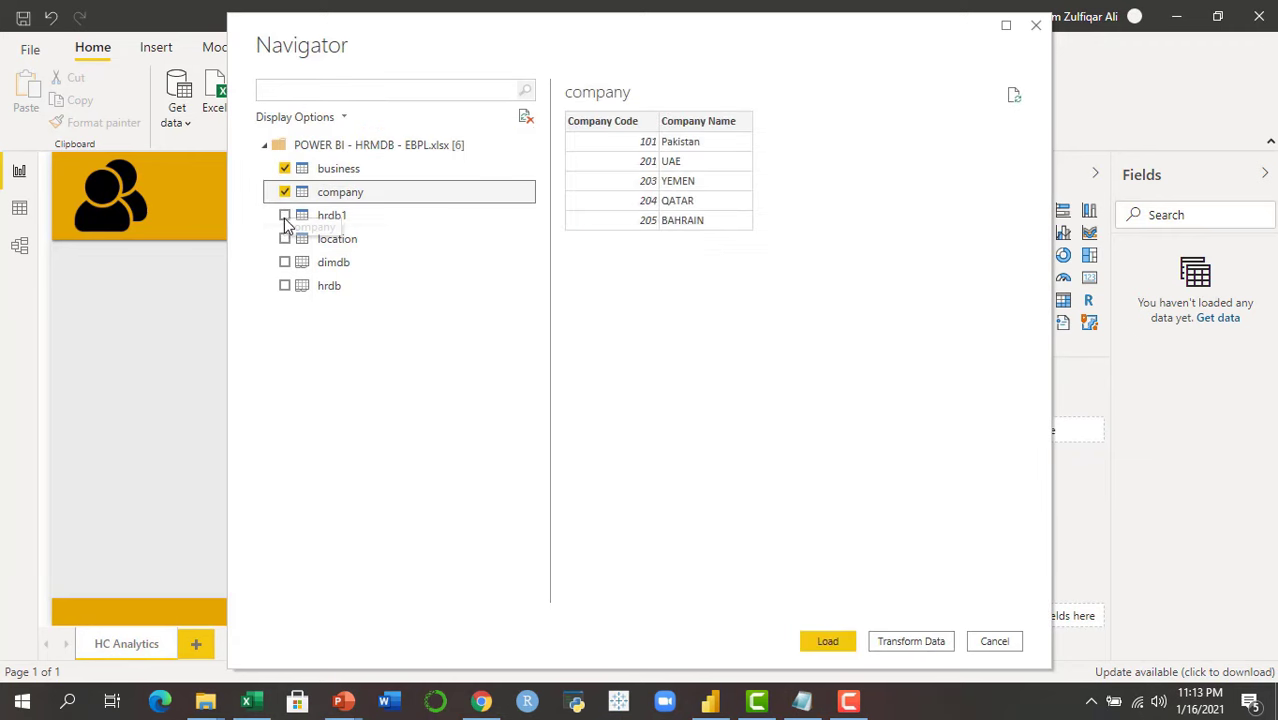
pyautogui.click(285, 215)
pyautogui.click(285, 240)
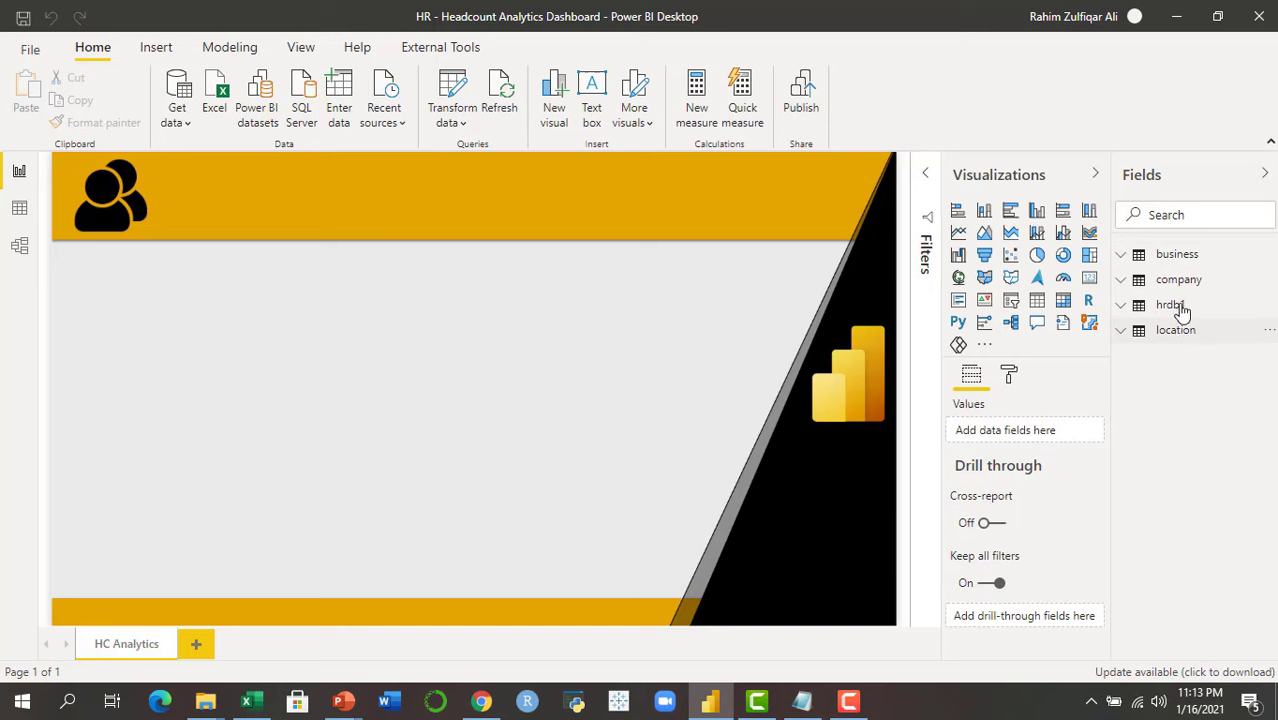
# Examine the fields in the business, location, company and hrdb1 tables, leaving all the field lists collapsed
pyautogui.click(1181, 264)
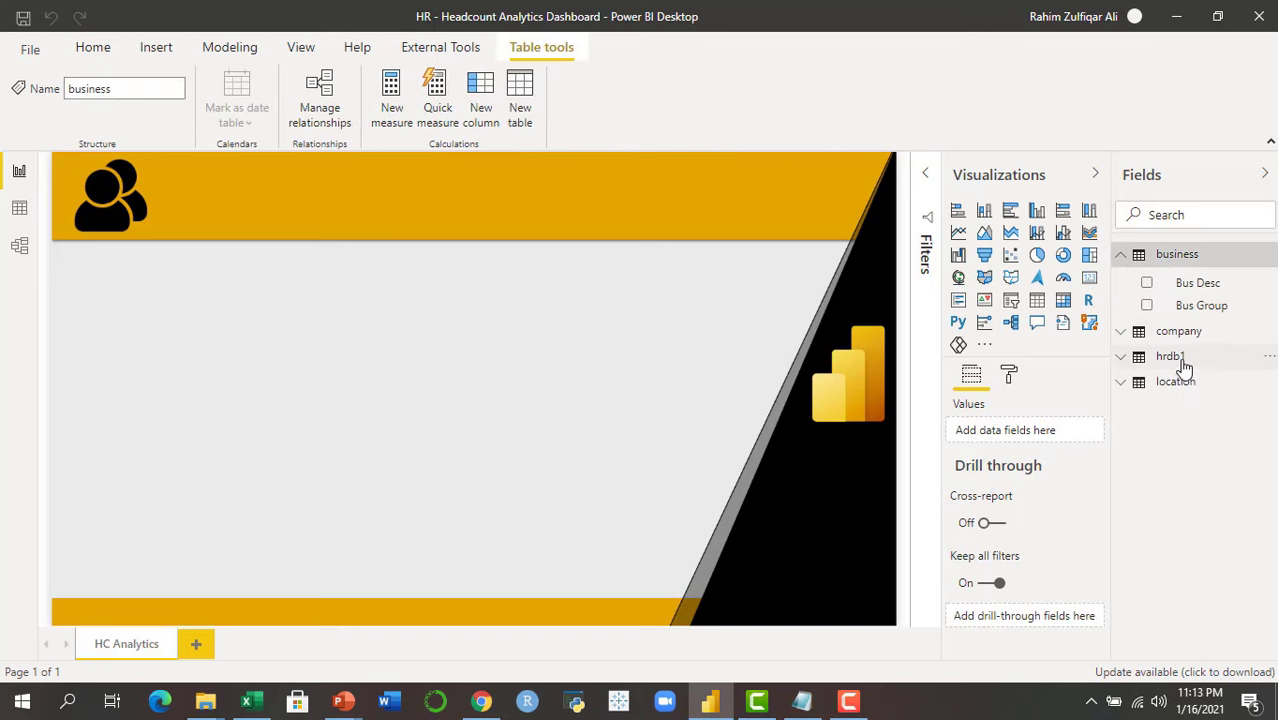
pyautogui.click(1179, 383)
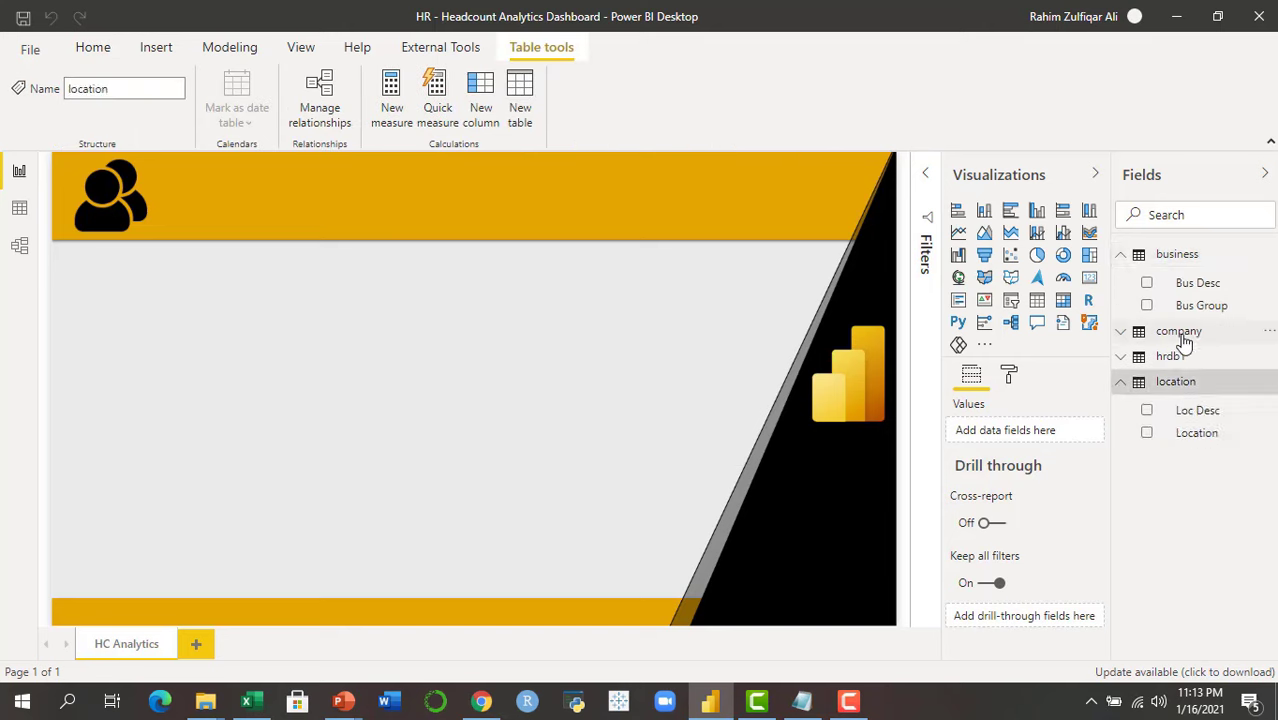
pyautogui.click(1180, 333)
pyautogui.click(1175, 407)
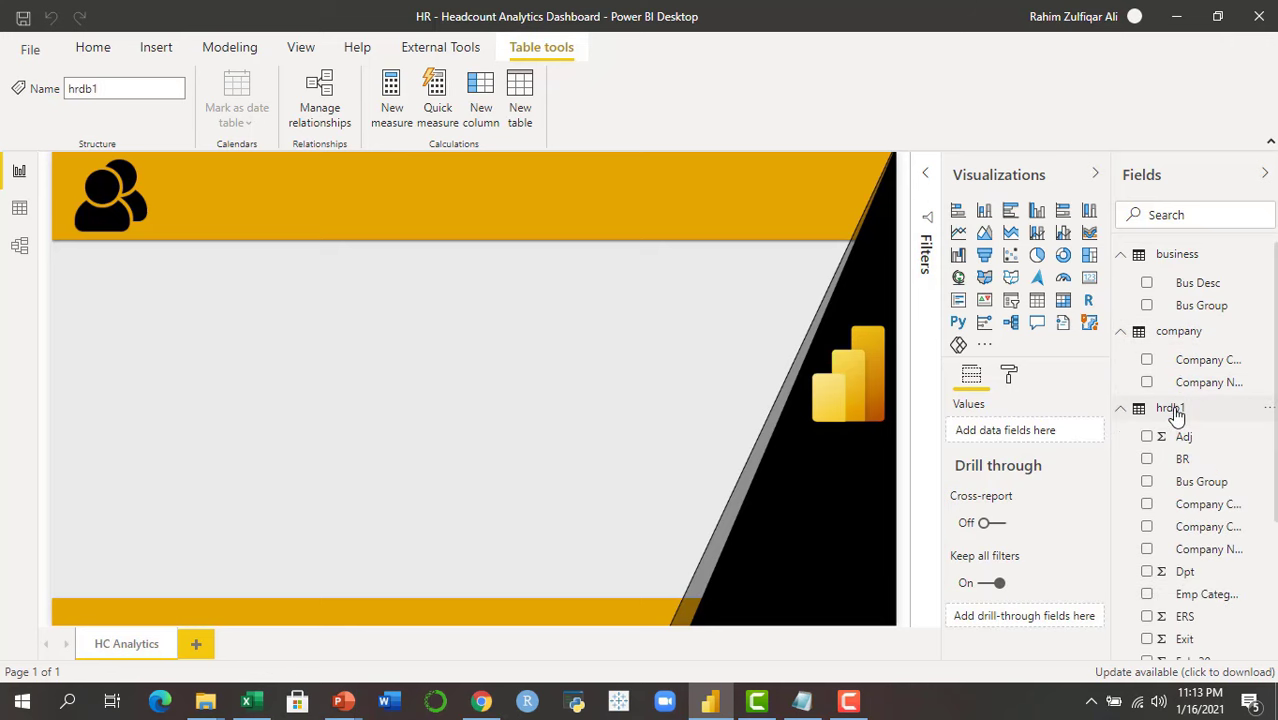
pyautogui.click(1172, 406)
pyautogui.click(1168, 338)
pyautogui.click(1167, 256)
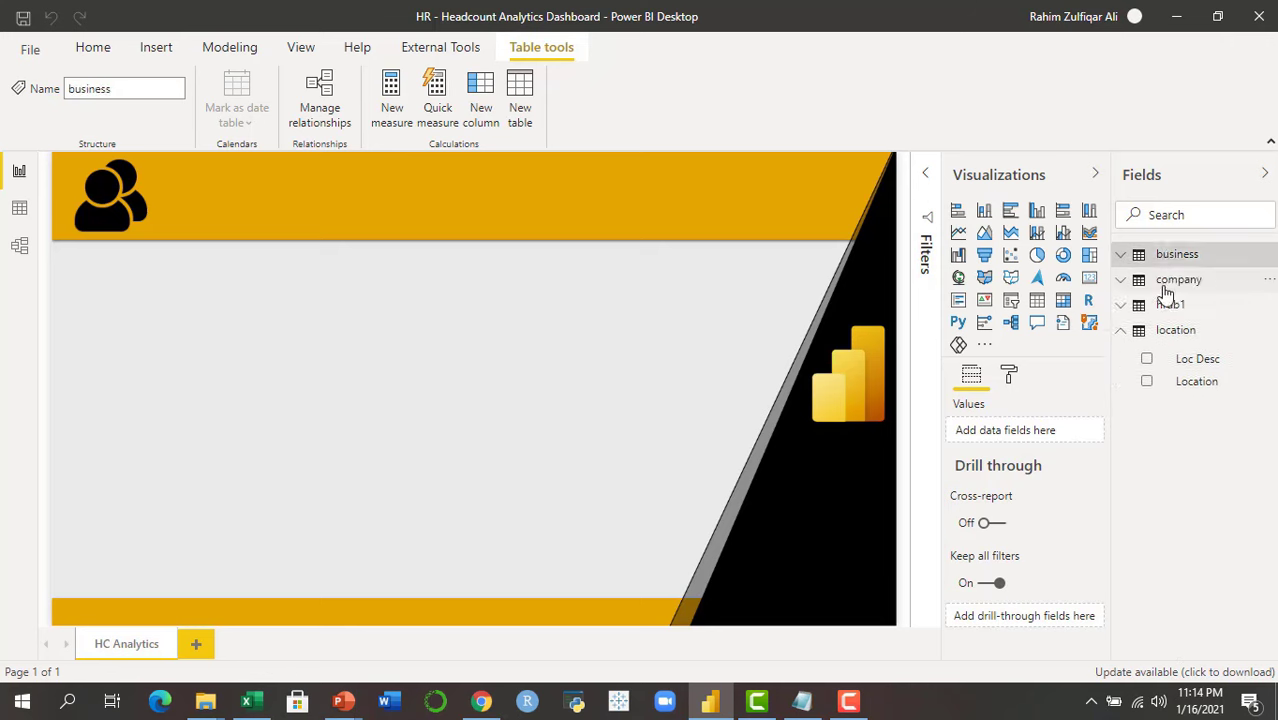
pyautogui.click(1160, 335)
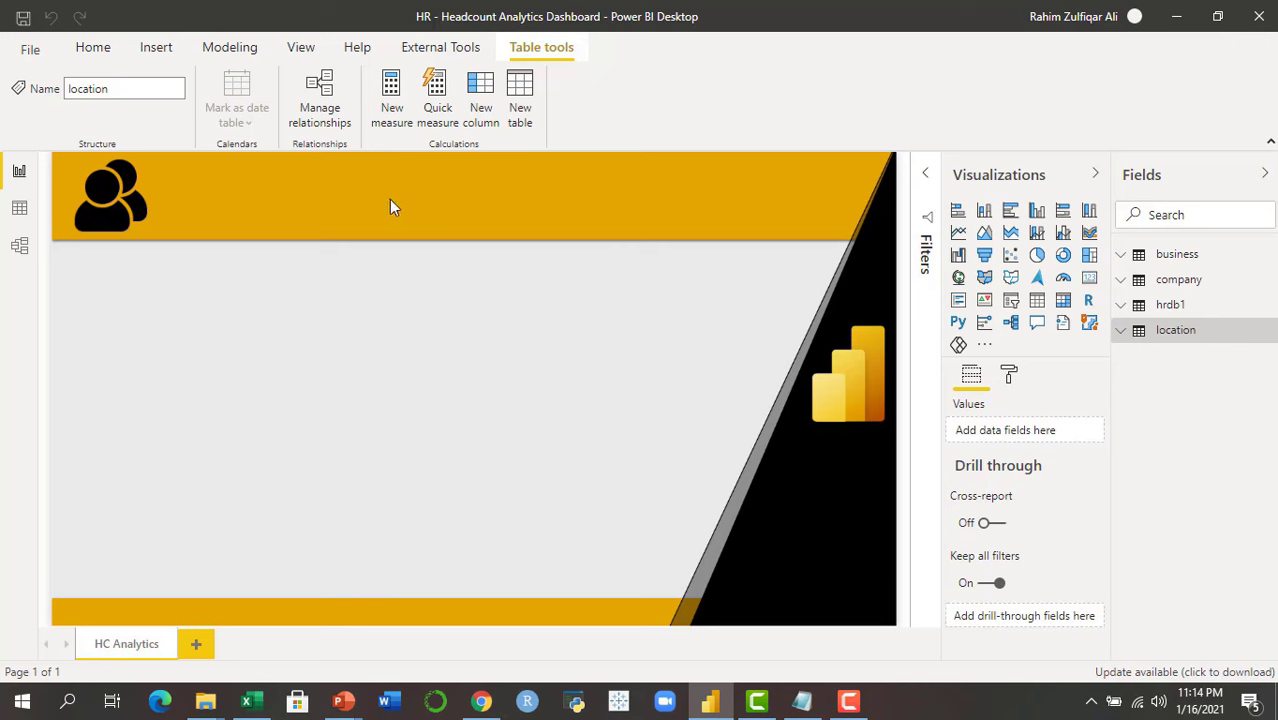
# In the model diagram, place the hrdb1 table to the left of location and move the company table closer to hrdb1
pyautogui.click(19, 245)
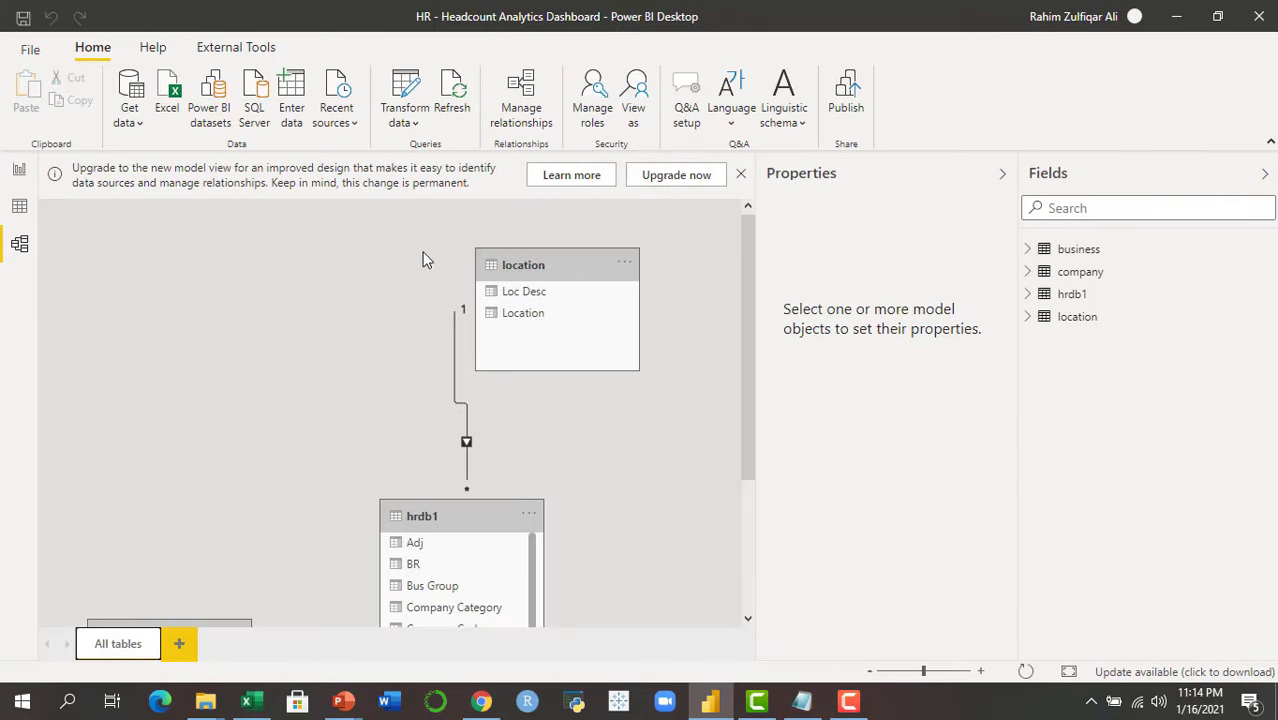
pyautogui.moveTo(443, 508); pyautogui.dragTo(183, 265)
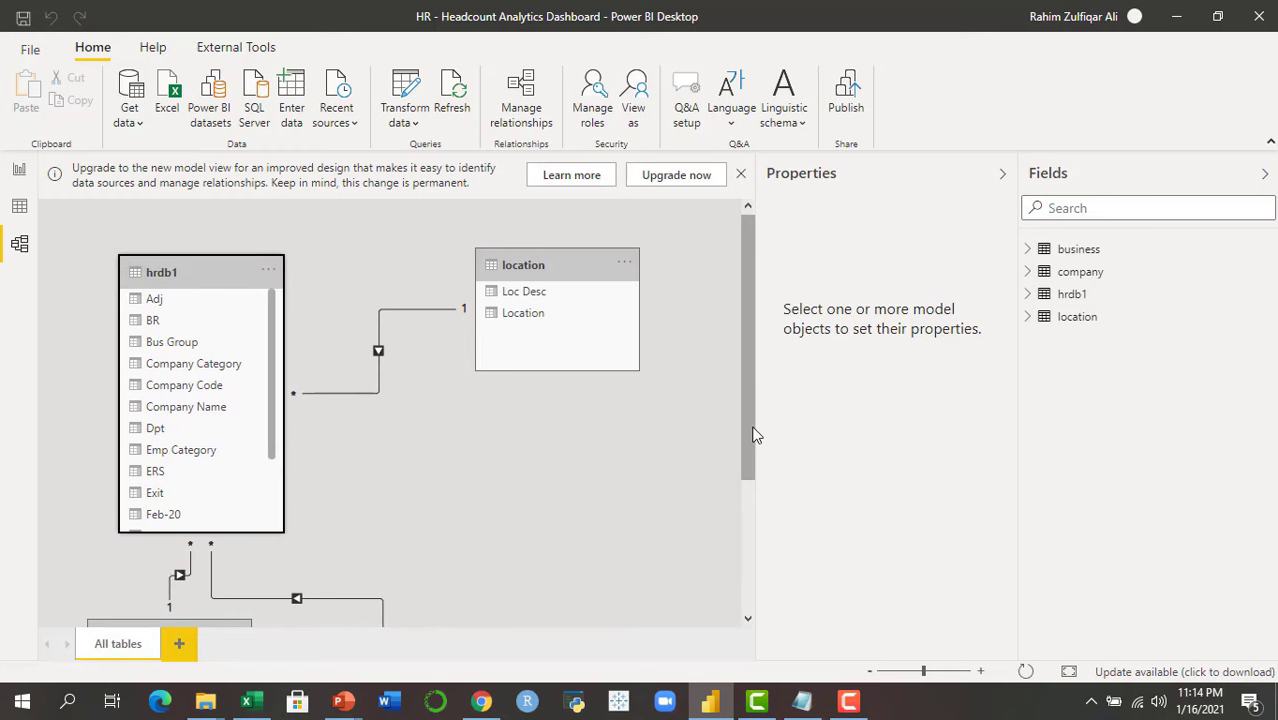
pyautogui.moveTo(747, 434); pyautogui.dragTo(741, 565)
pyautogui.moveTo(633, 467); pyautogui.dragTo(500, 297)
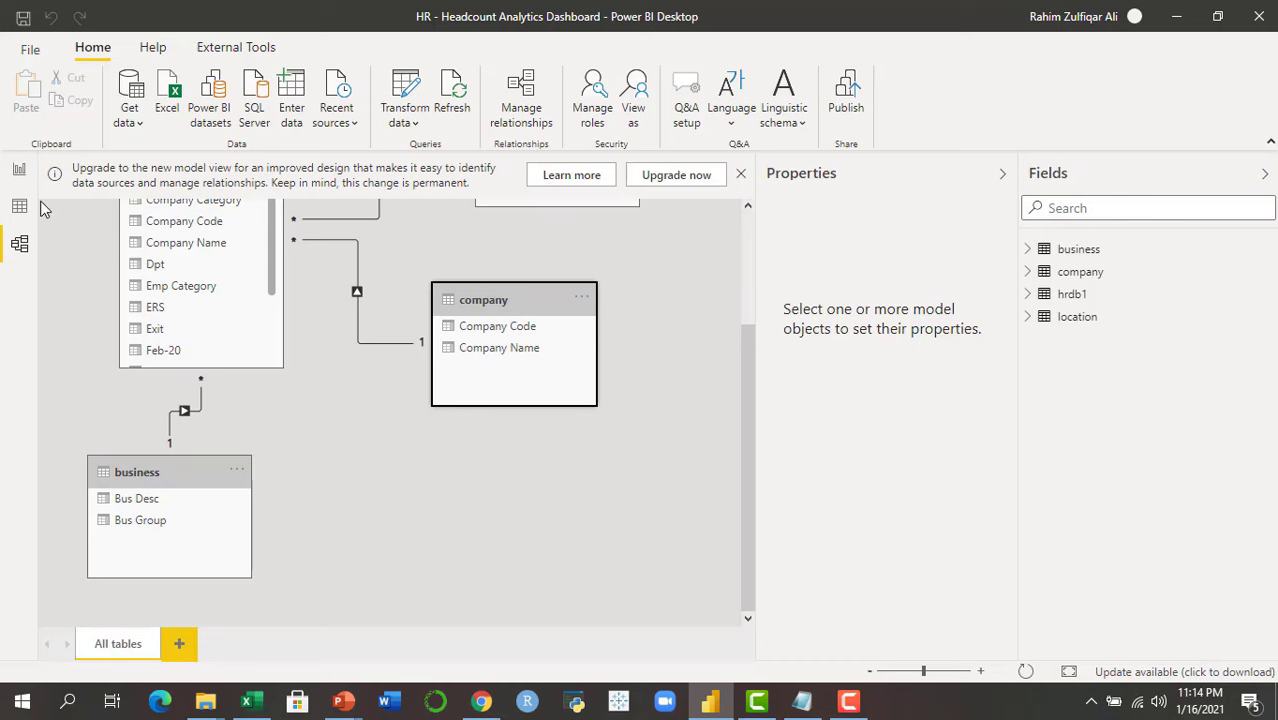
# Look through the loaded tables' rows in Data view, including company and hrdb1
pyautogui.click(19, 172)
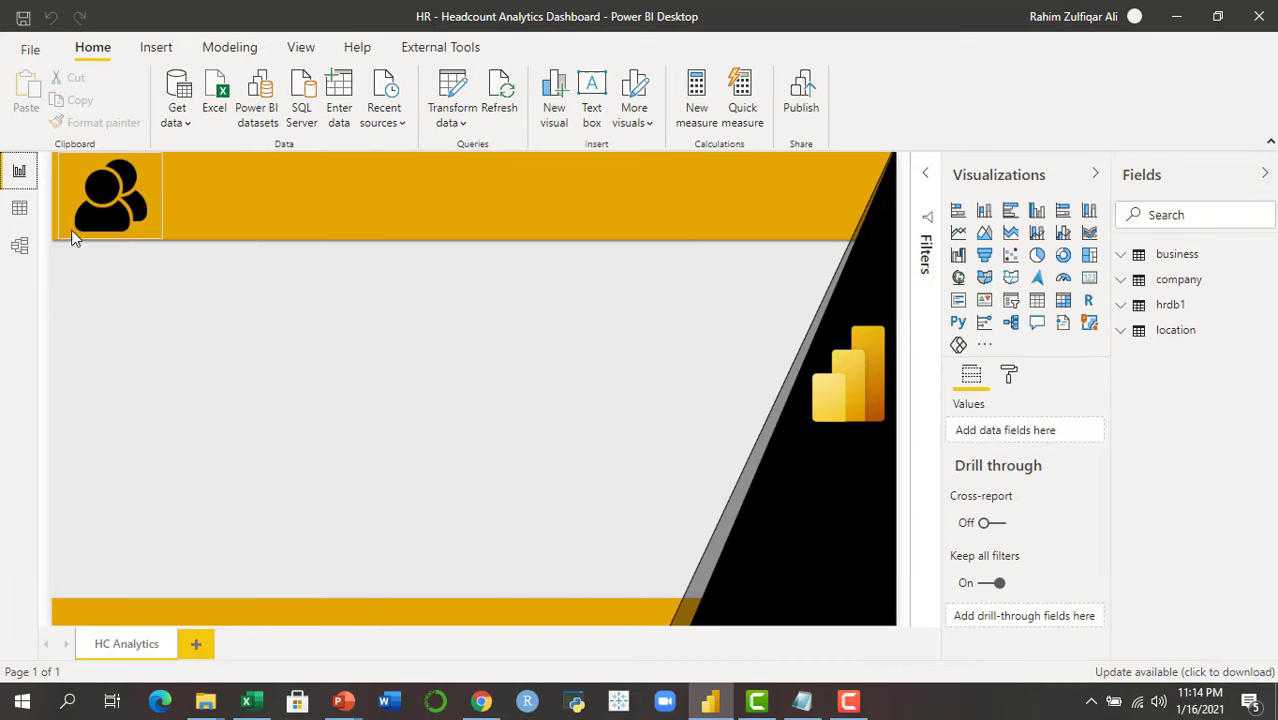
pyautogui.click(19, 207)
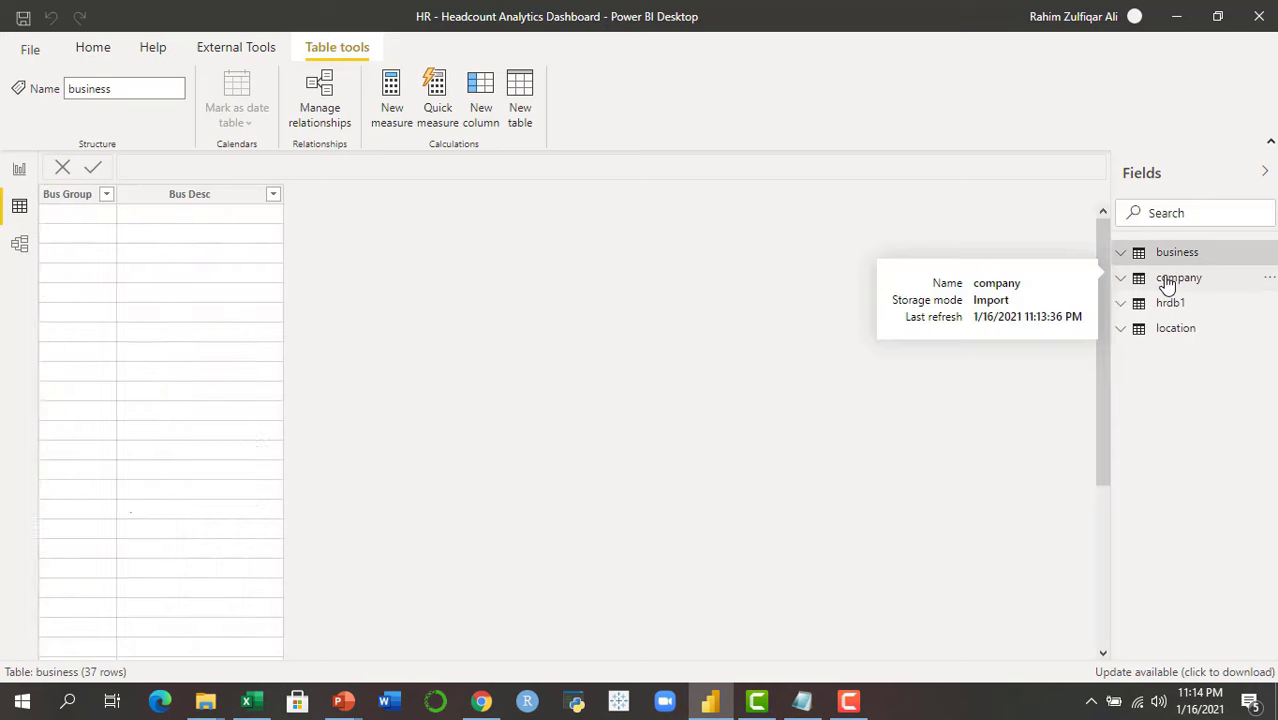
pyautogui.click(1167, 283)
pyautogui.click(1166, 356)
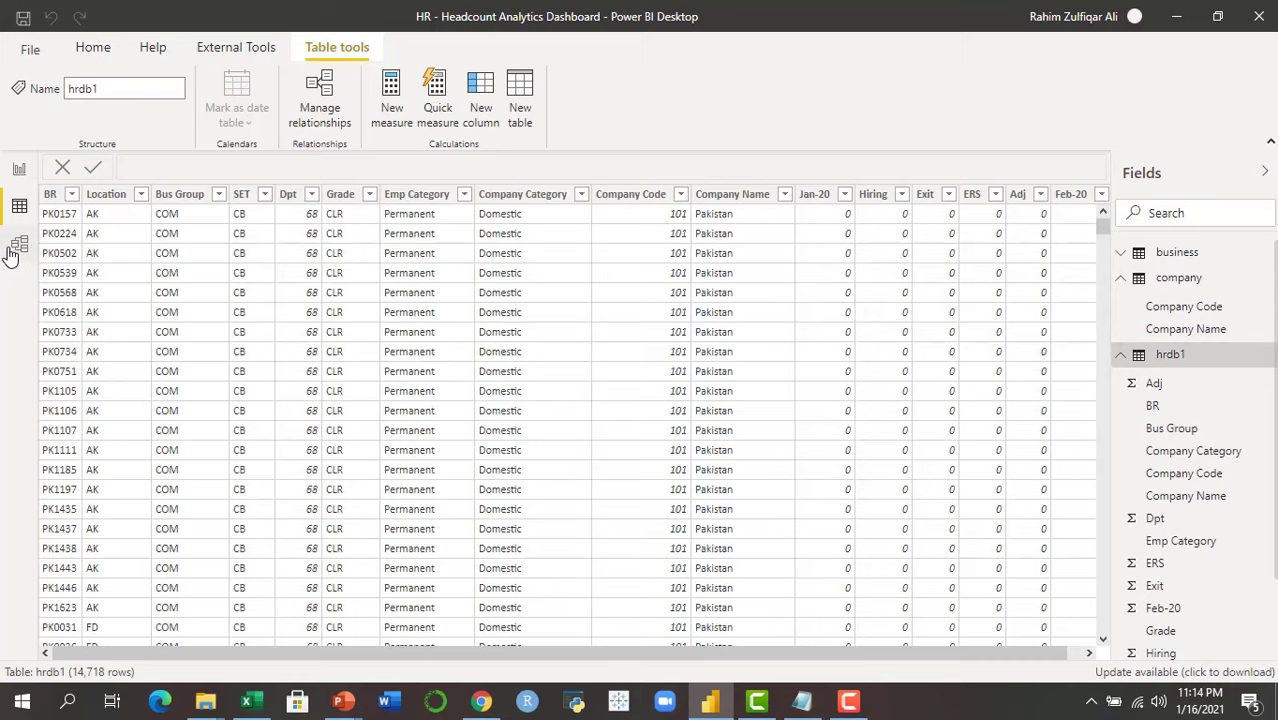
# Return to the model diagram, shift hrdb1 closer to location and company, and collapse the Properties pane to widen the diagram
pyautogui.click(19, 244)
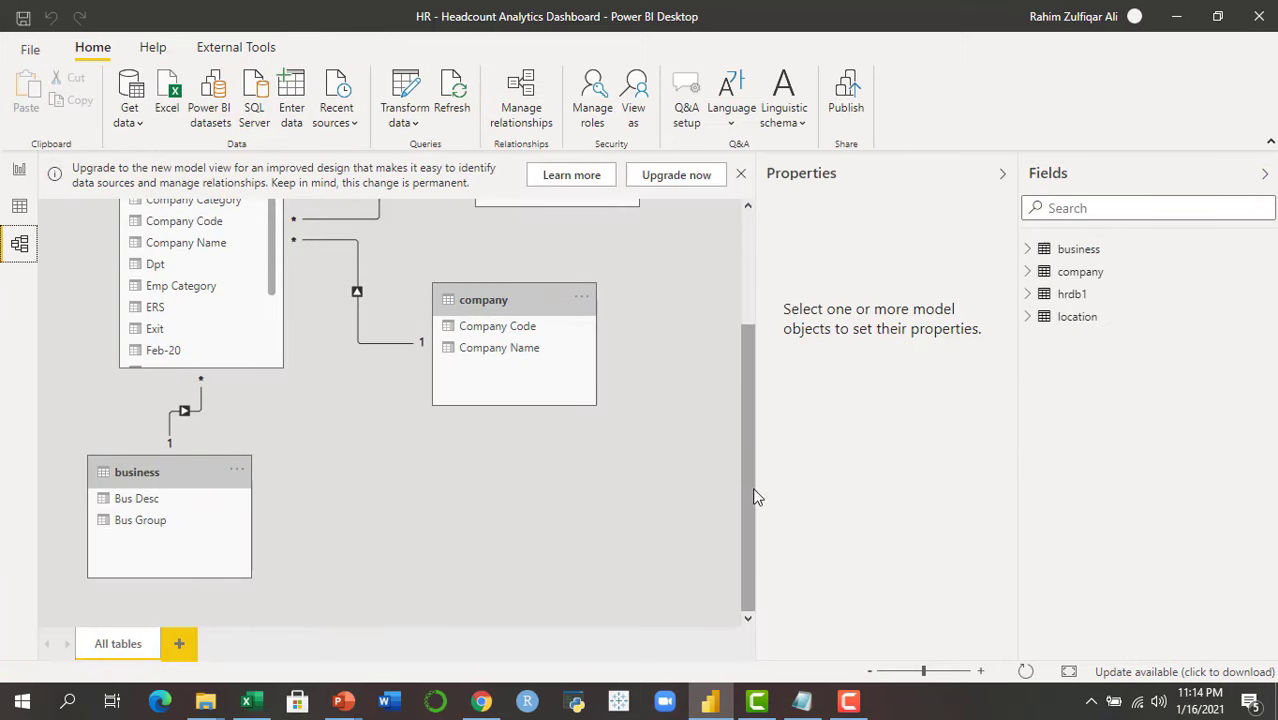
pyautogui.moveTo(756, 490); pyautogui.dragTo(756, 360)
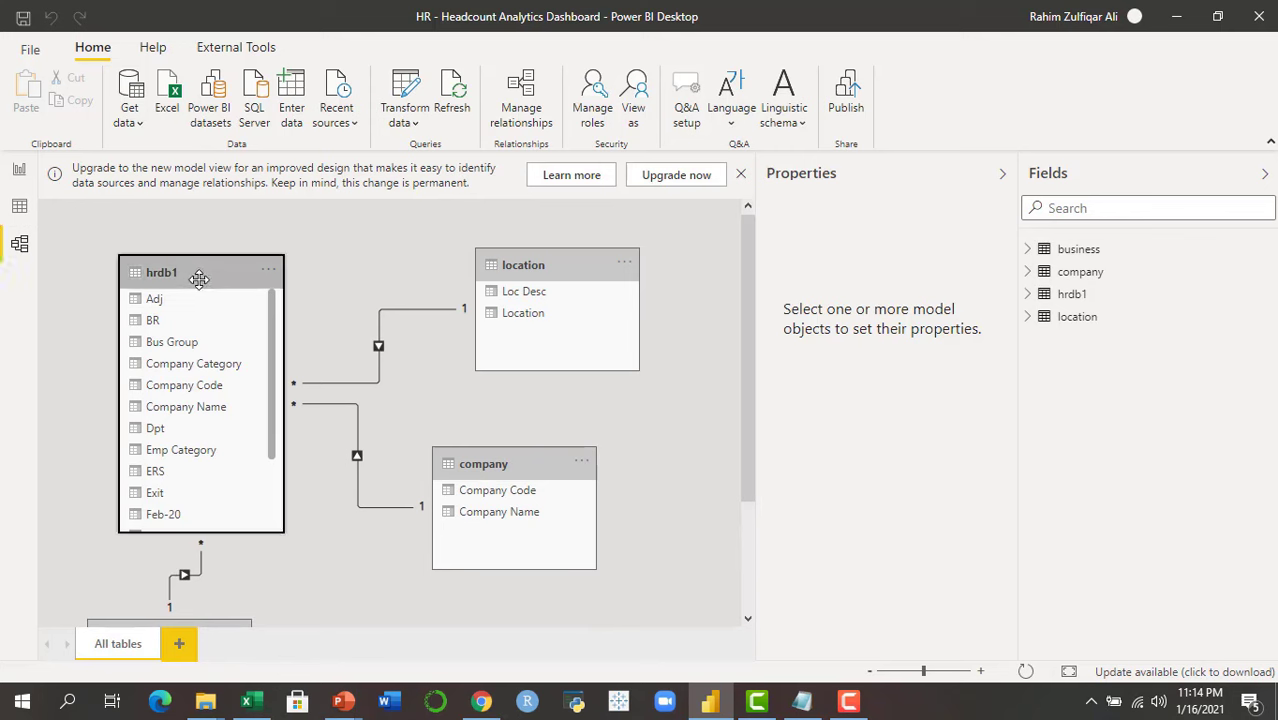
pyautogui.moveTo(196, 270); pyautogui.dragTo(285, 266)
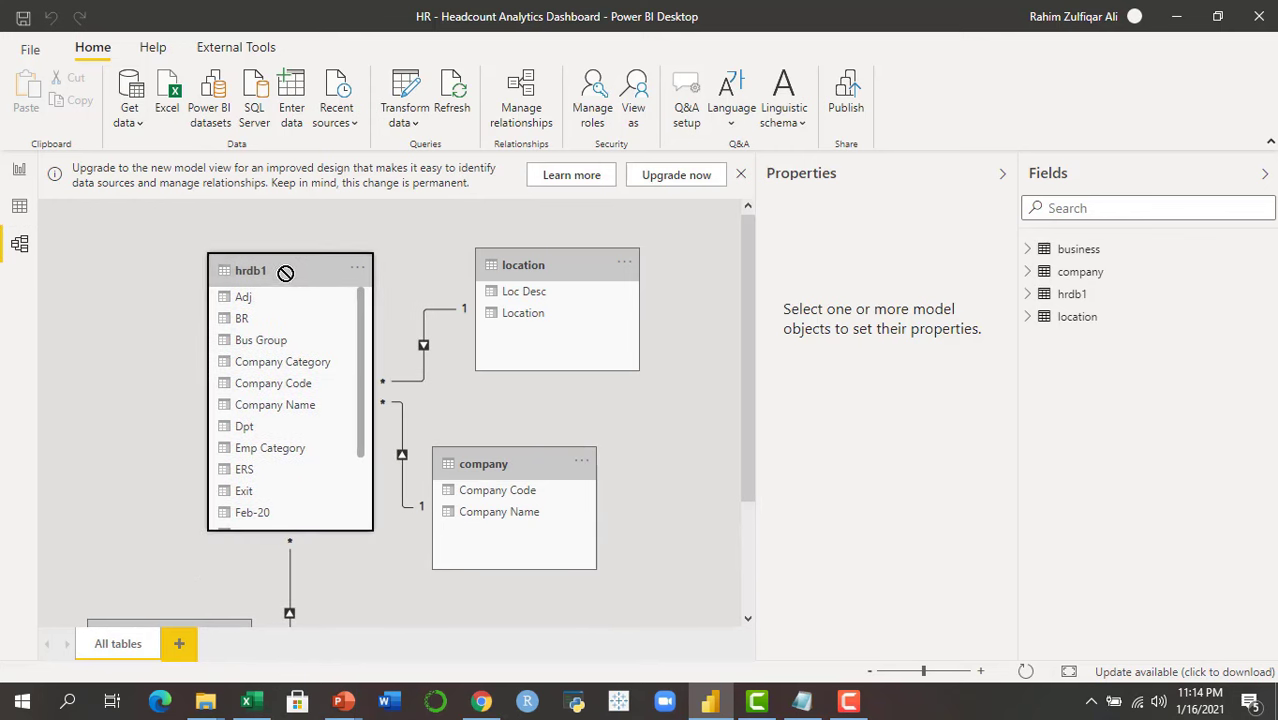
pyautogui.click(129, 621)
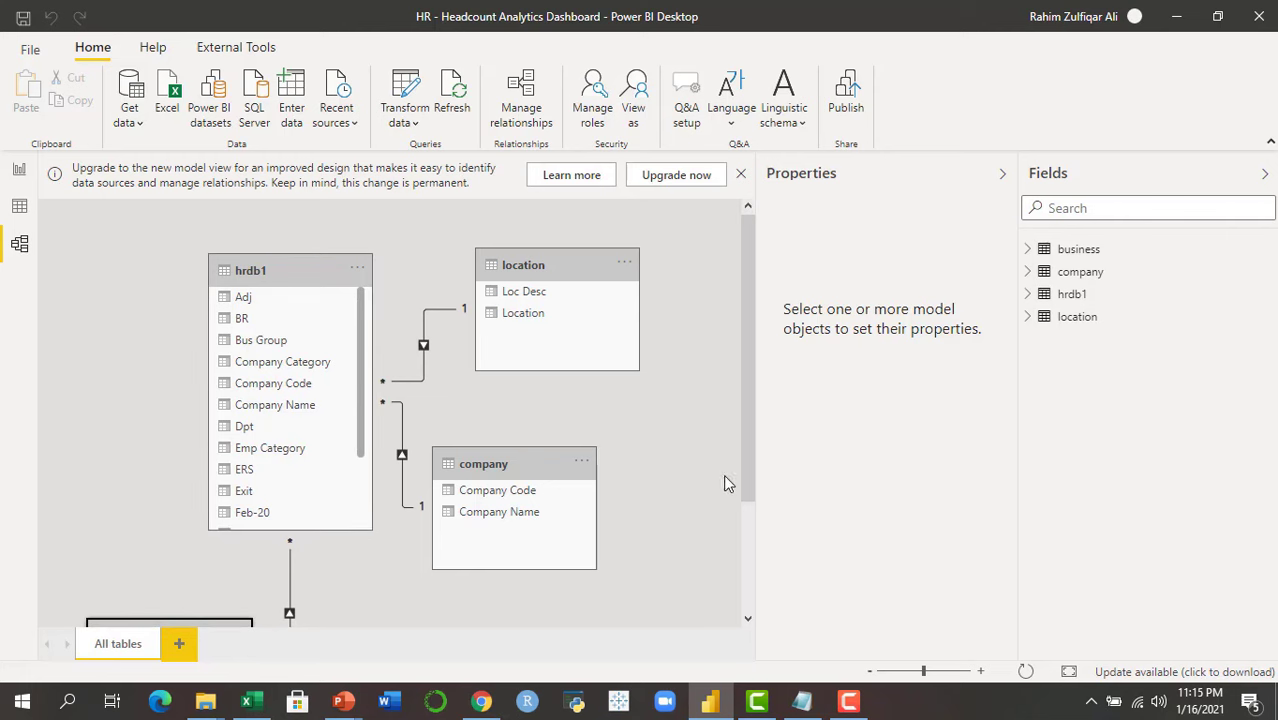
pyautogui.click(1002, 174)
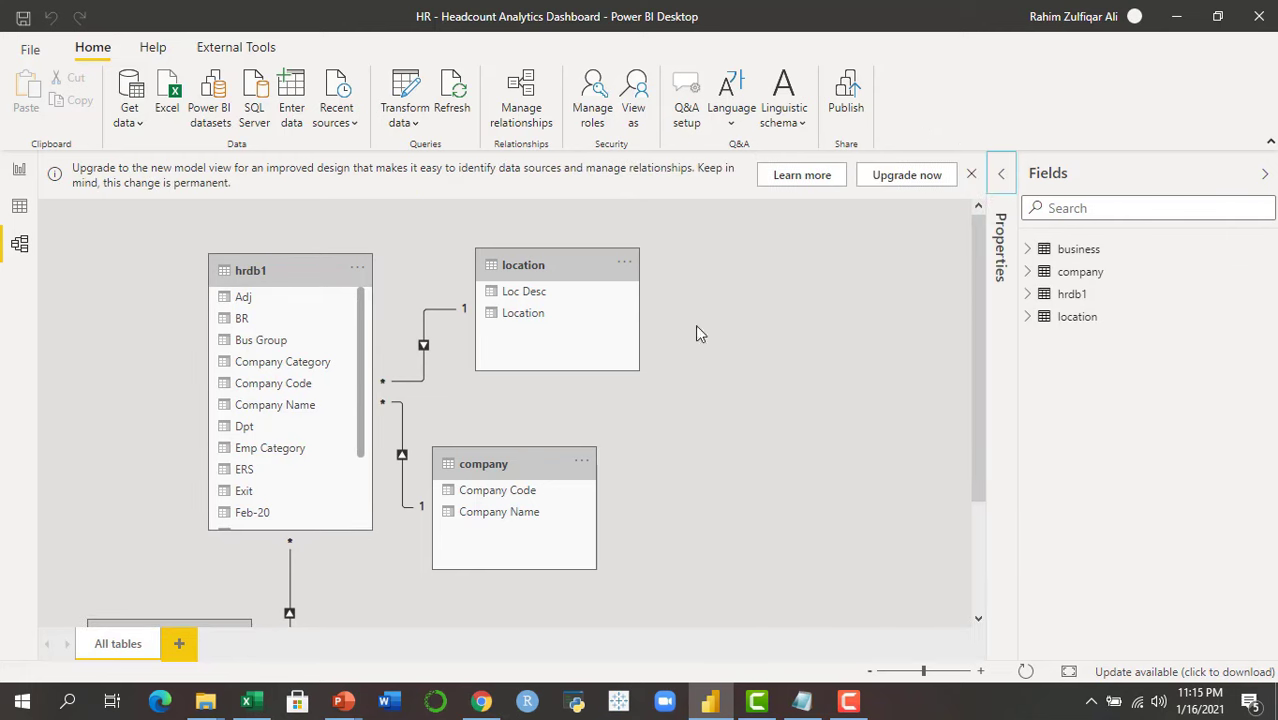
# Spread the model diagram out by moving location and company farther right and hrdb1 to the middle
pyautogui.moveTo(548, 276); pyautogui.dragTo(838, 300)
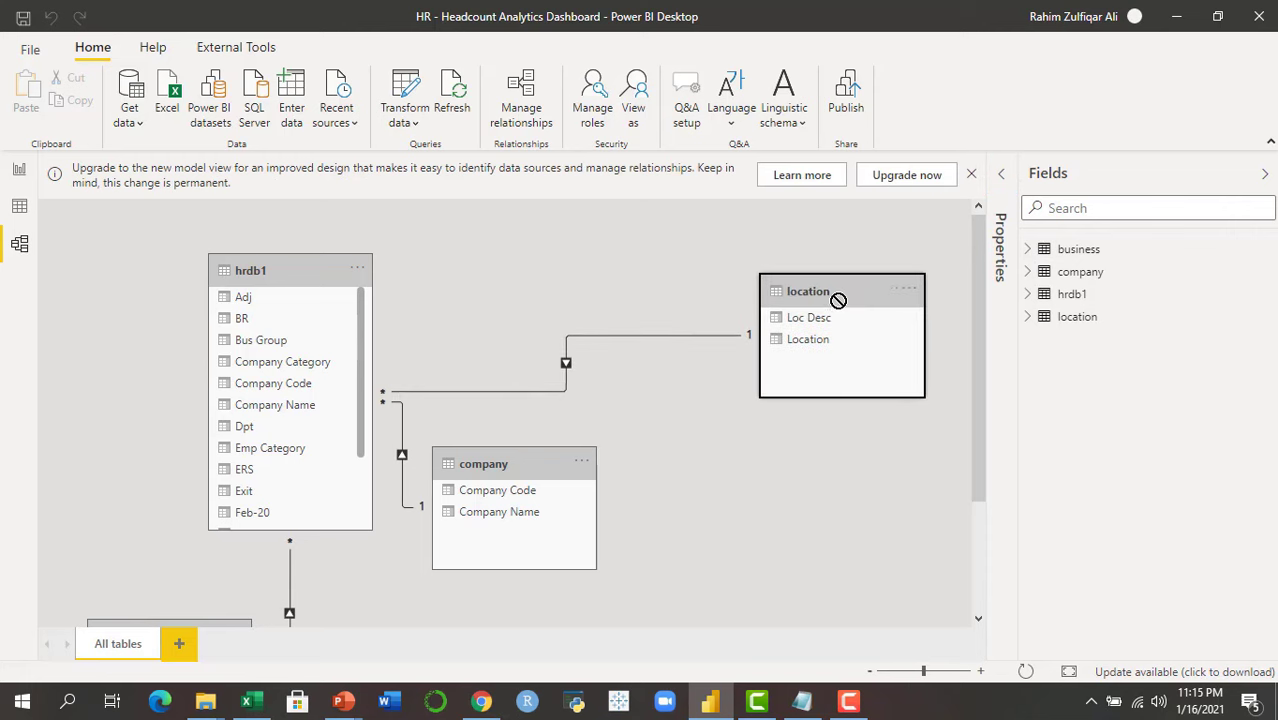
pyautogui.moveTo(544, 460); pyautogui.dragTo(755, 465)
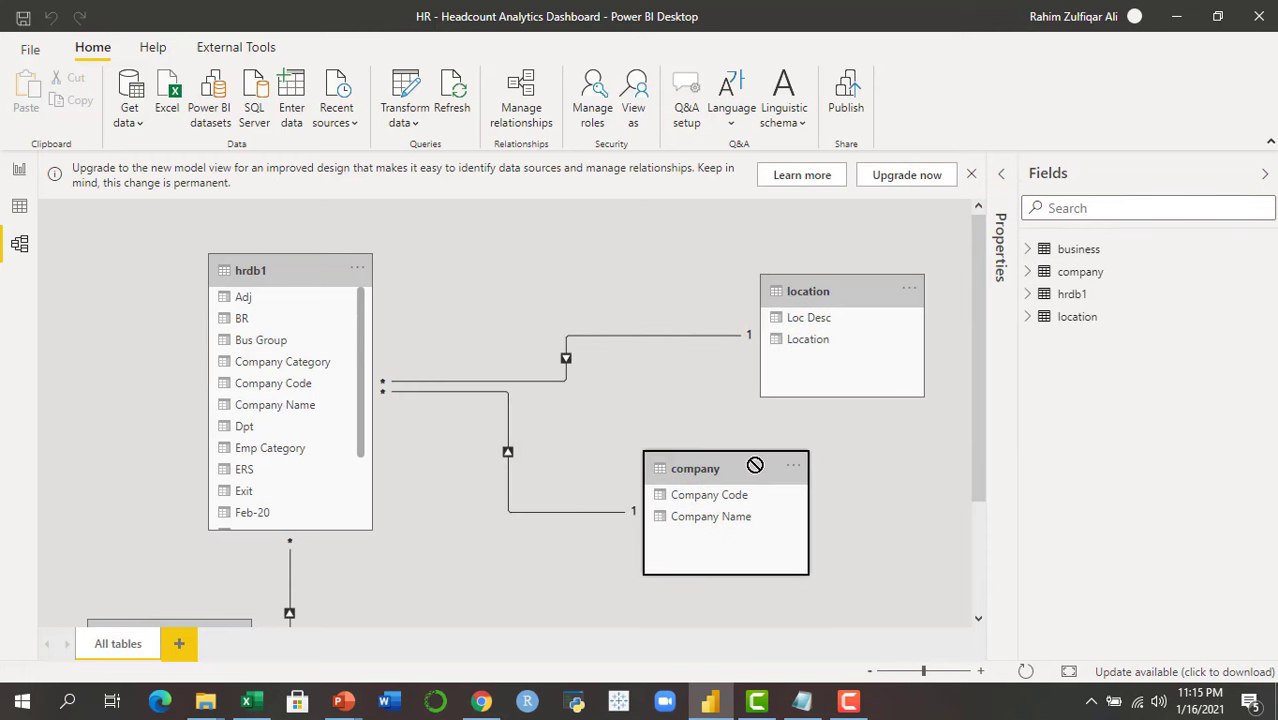
pyautogui.moveTo(325, 280); pyautogui.dragTo(482, 300)
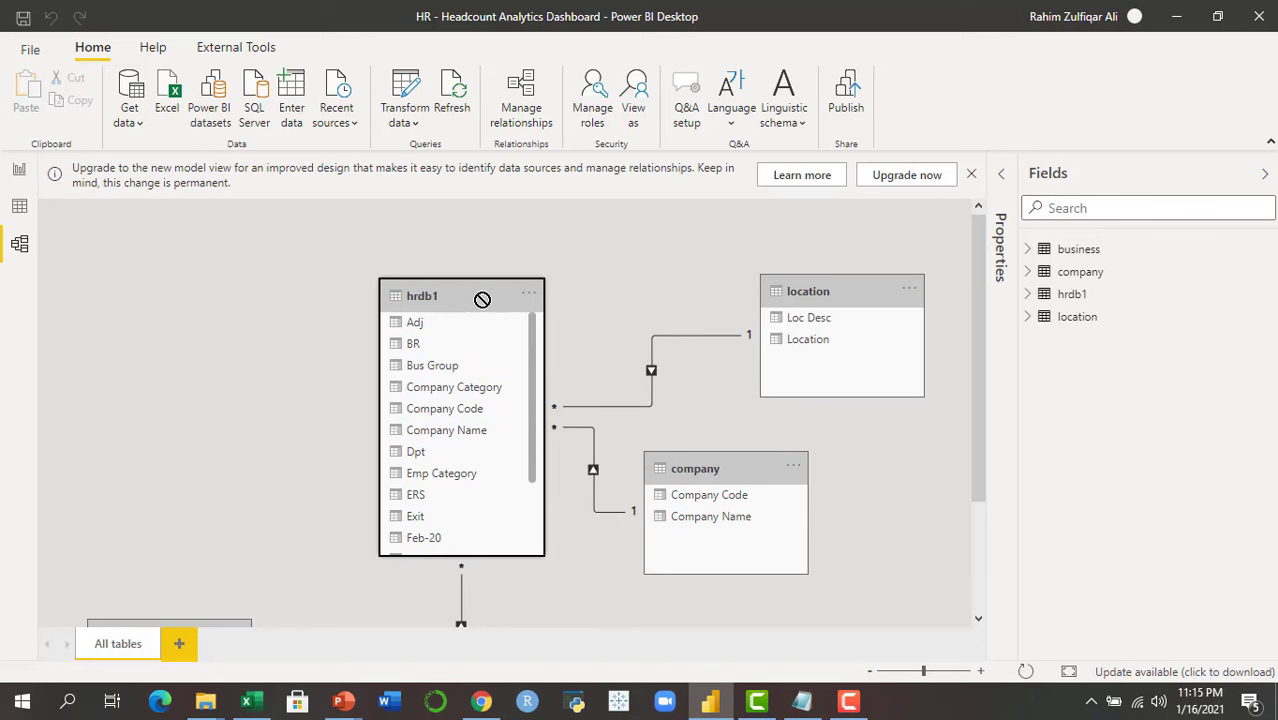
# Move the business table up to the left side of hrdb1 and nudge hrdb1 slightly upward in the diagram
pyautogui.click(210, 624)
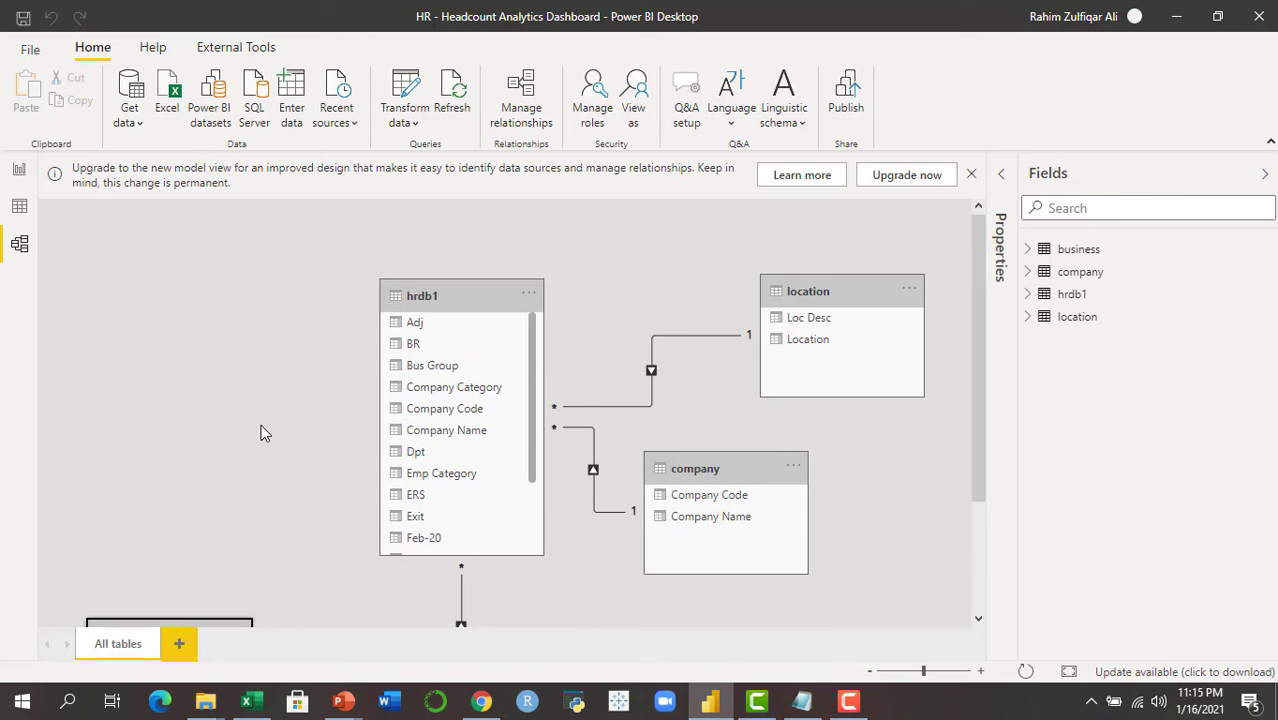
pyautogui.scroll(-3, 979, 555)
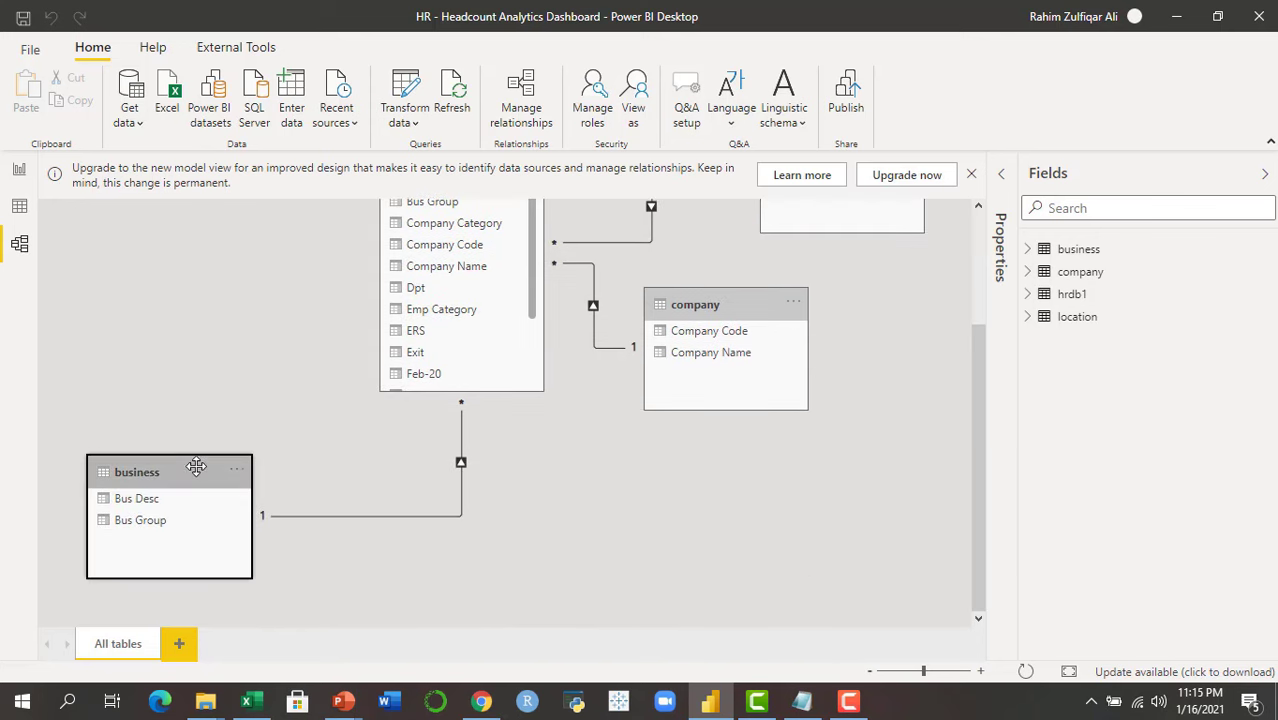
pyautogui.moveTo(195, 468); pyautogui.dragTo(176, 341)
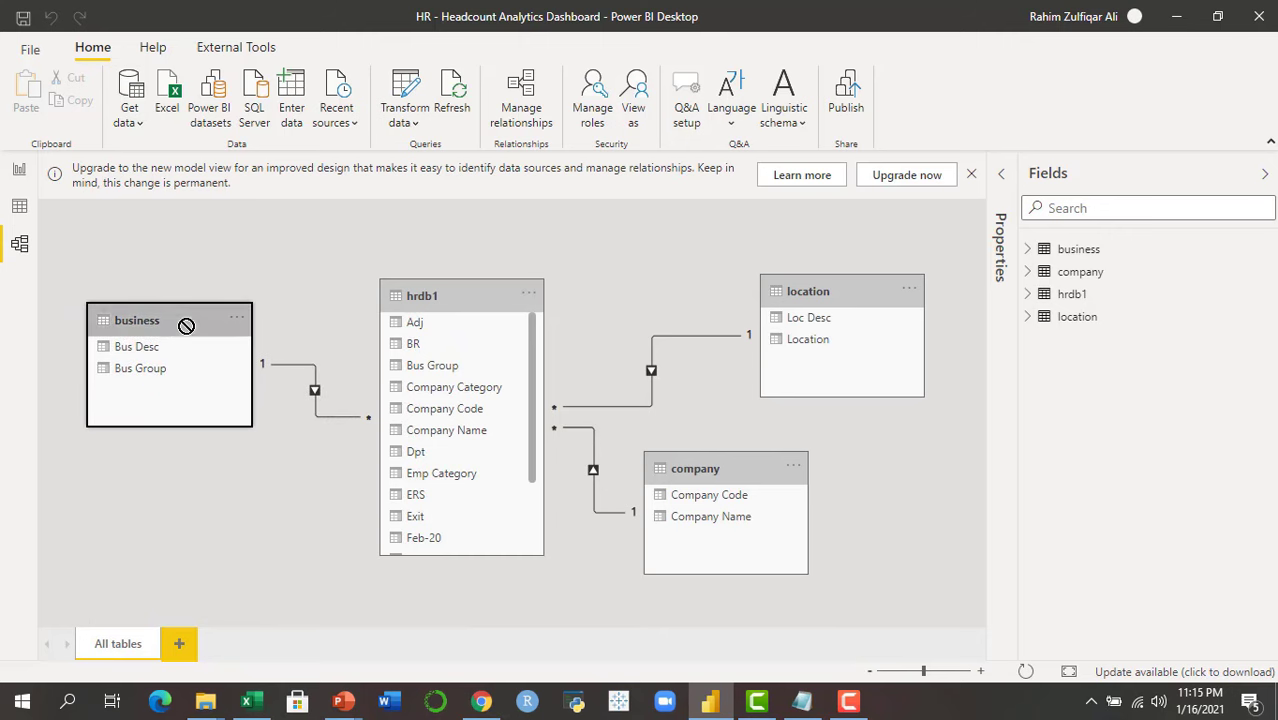
pyautogui.moveTo(488, 302)
pyautogui.mouseDown()
pyautogui.moveTo(499, 283)
pyautogui.moveTo(481, 285)
pyautogui.mouseUp()
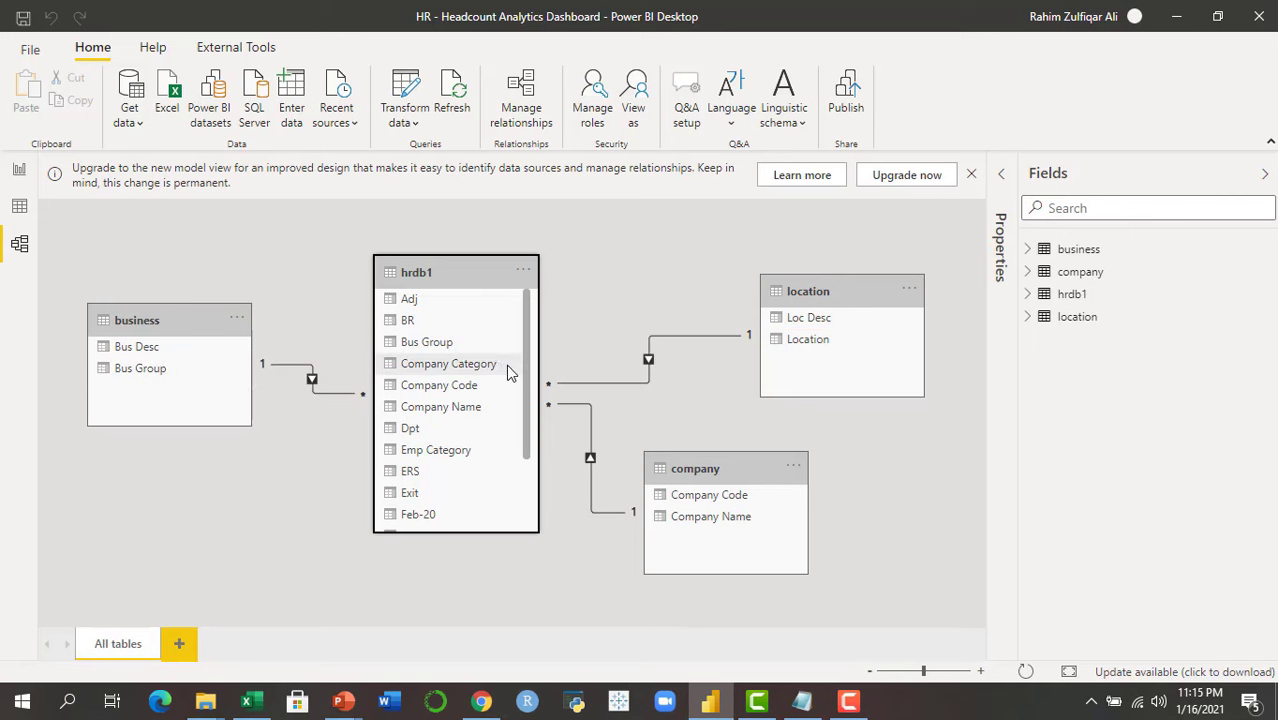
# Display the business table's rows in Data view to examine its group codes and descriptions
pyautogui.click(19, 208)
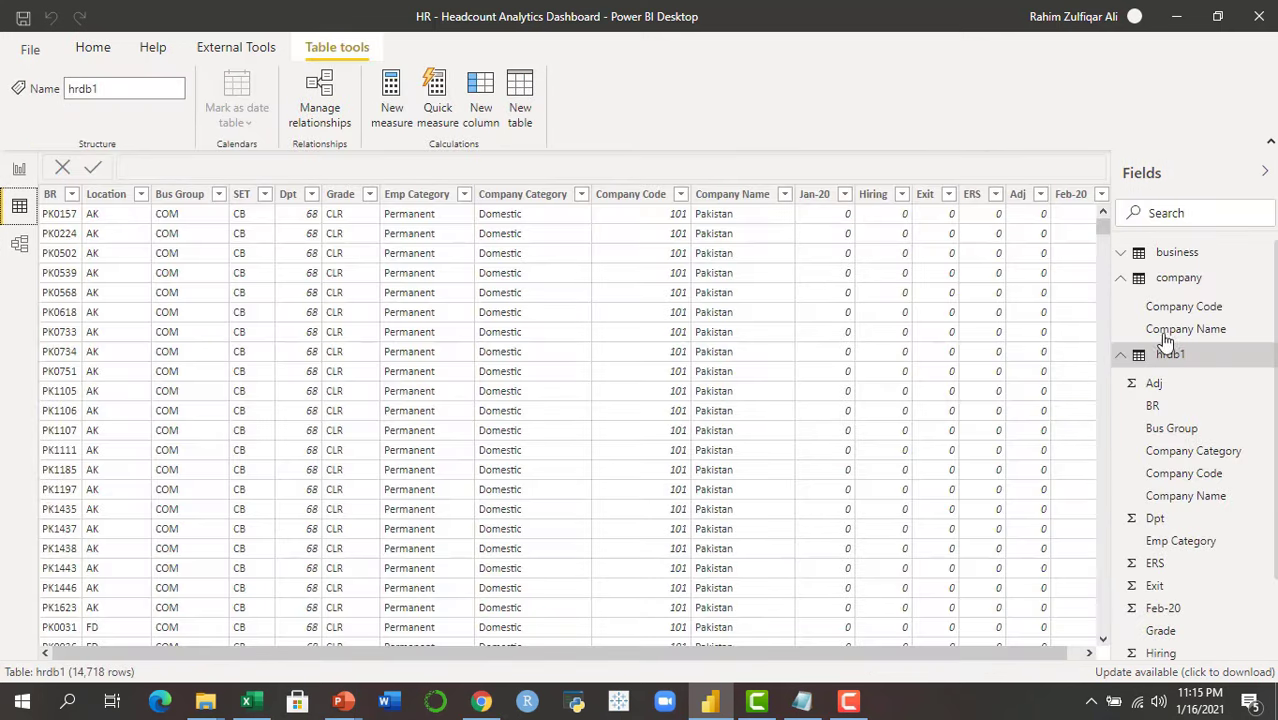
pyautogui.click(1206, 280)
pyautogui.click(1198, 258)
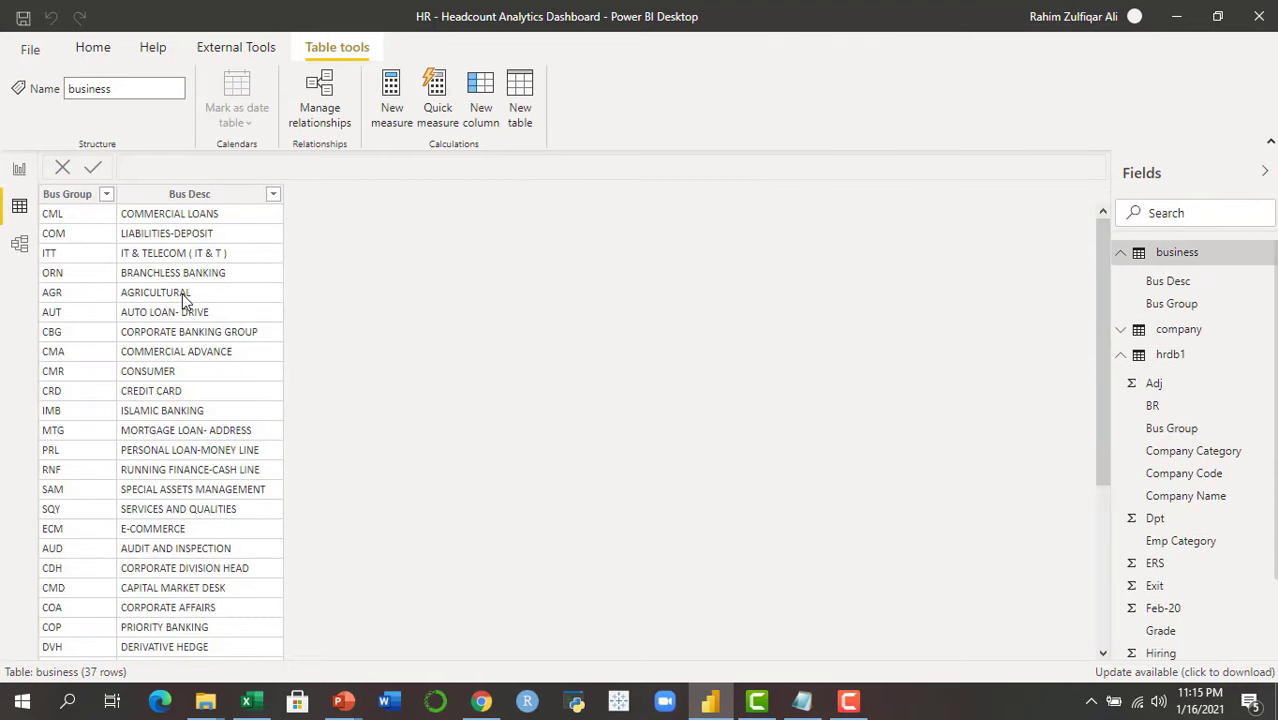
# Go to the HC Analytics report page and show the fields of the hrdb1 table
pyautogui.click(20, 172)
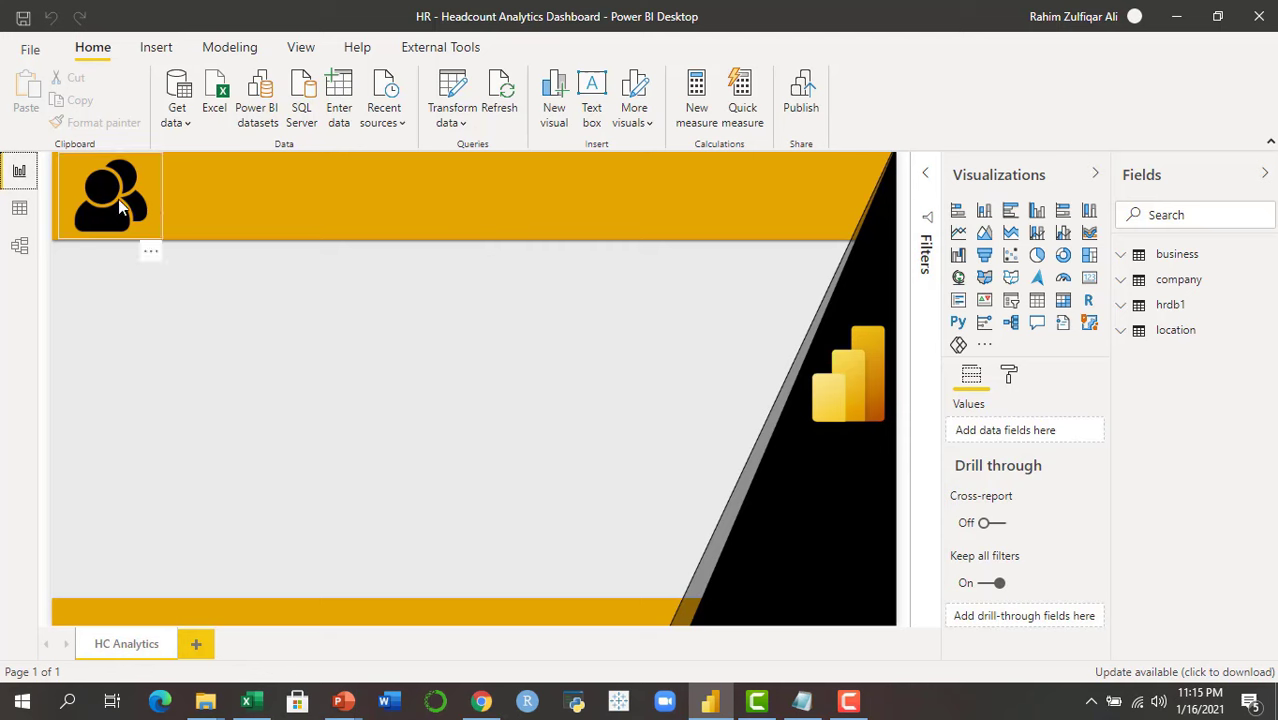
pyautogui.click(335, 318)
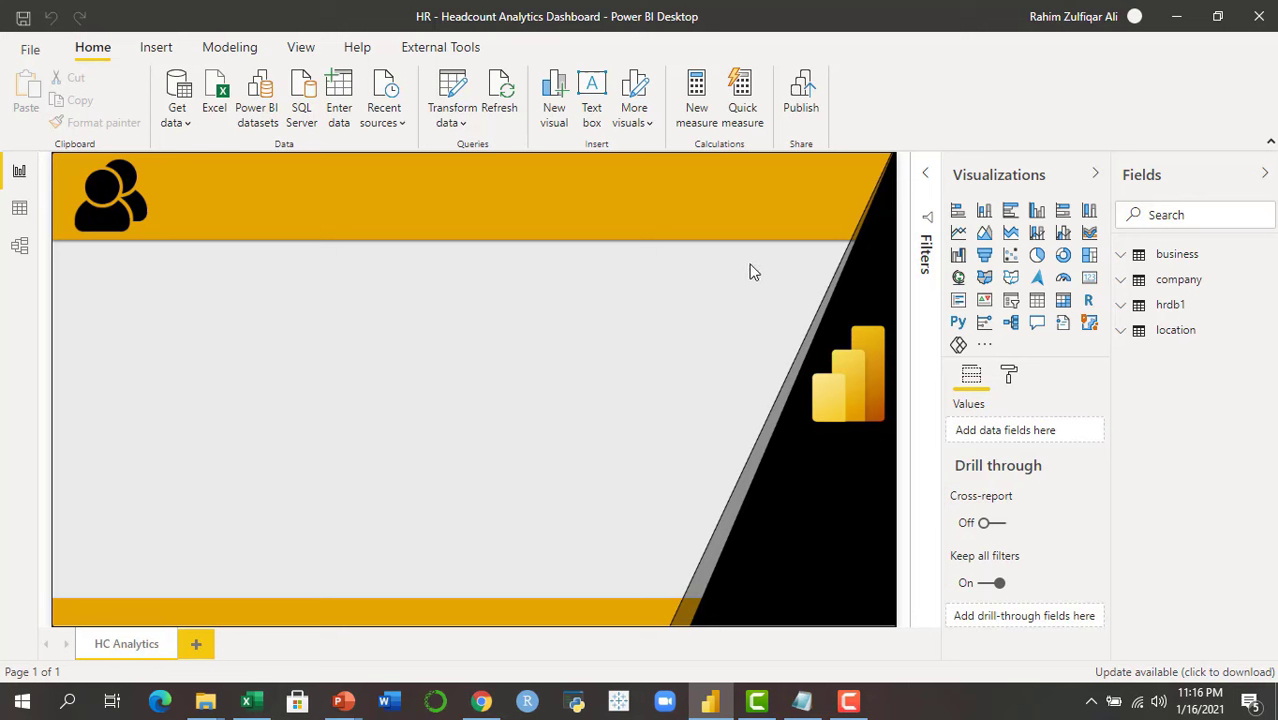
pyautogui.click(1201, 306)
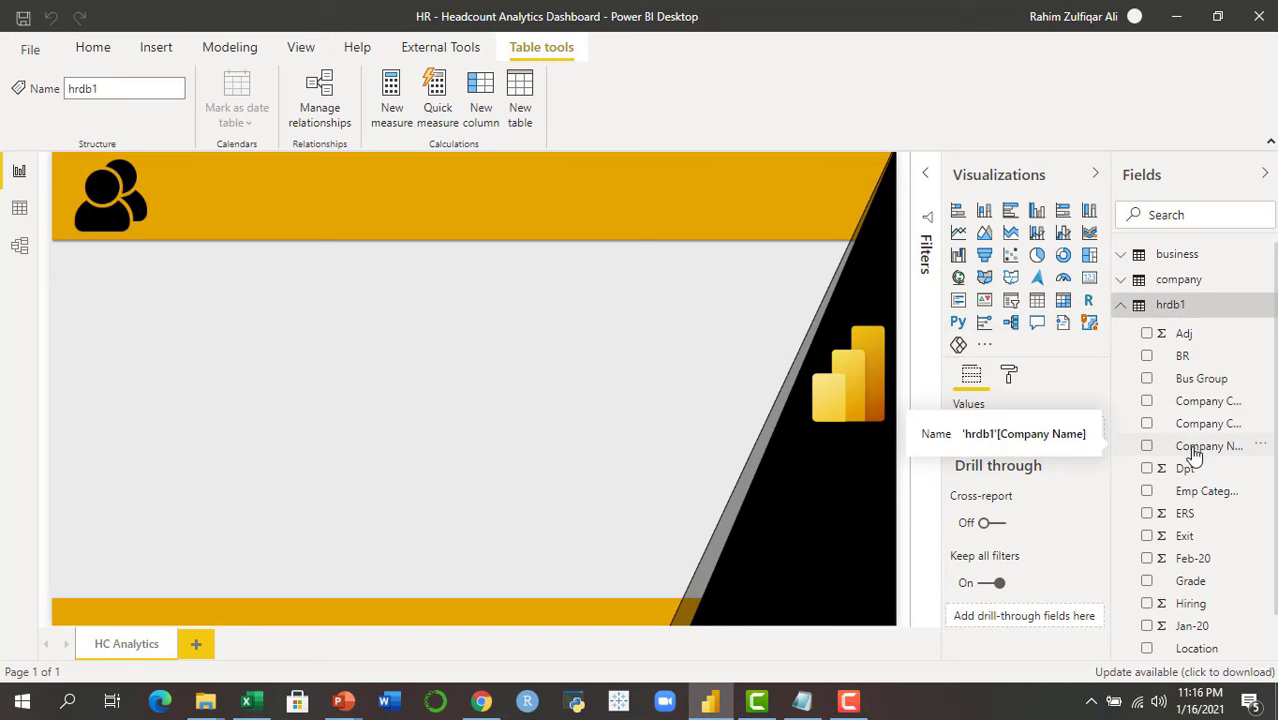
# Place a table visual listing hrdb1 Company Name on the report canvas and shrink its frame
pyautogui.moveTo(745, 328); pyautogui.dragTo(583, 364)
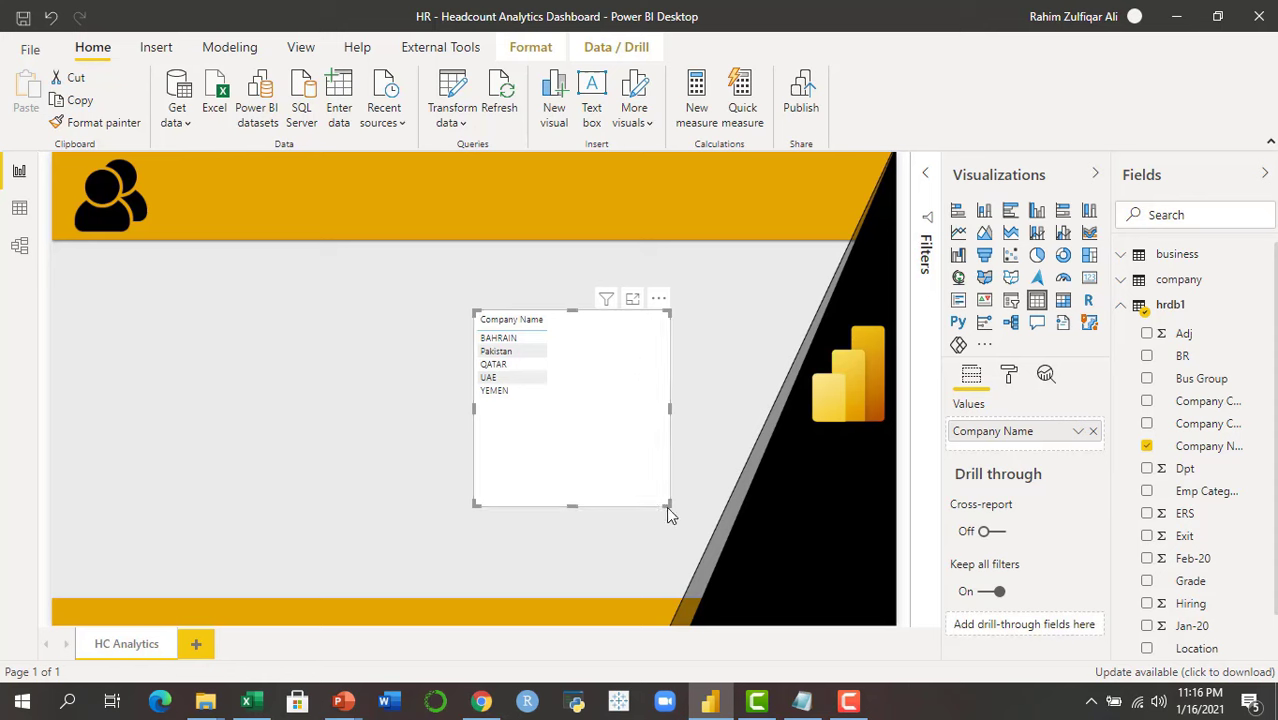
pyautogui.moveTo(667, 508); pyautogui.dragTo(632, 466)
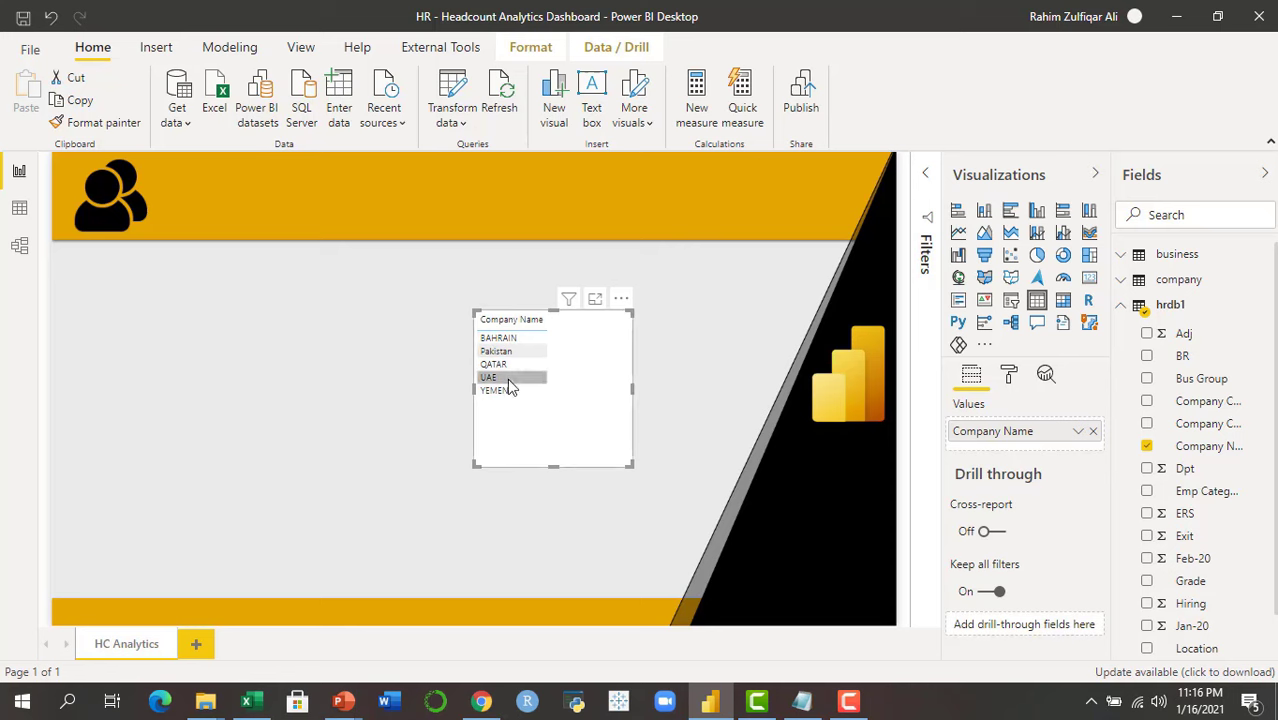
pyautogui.click(704, 289)
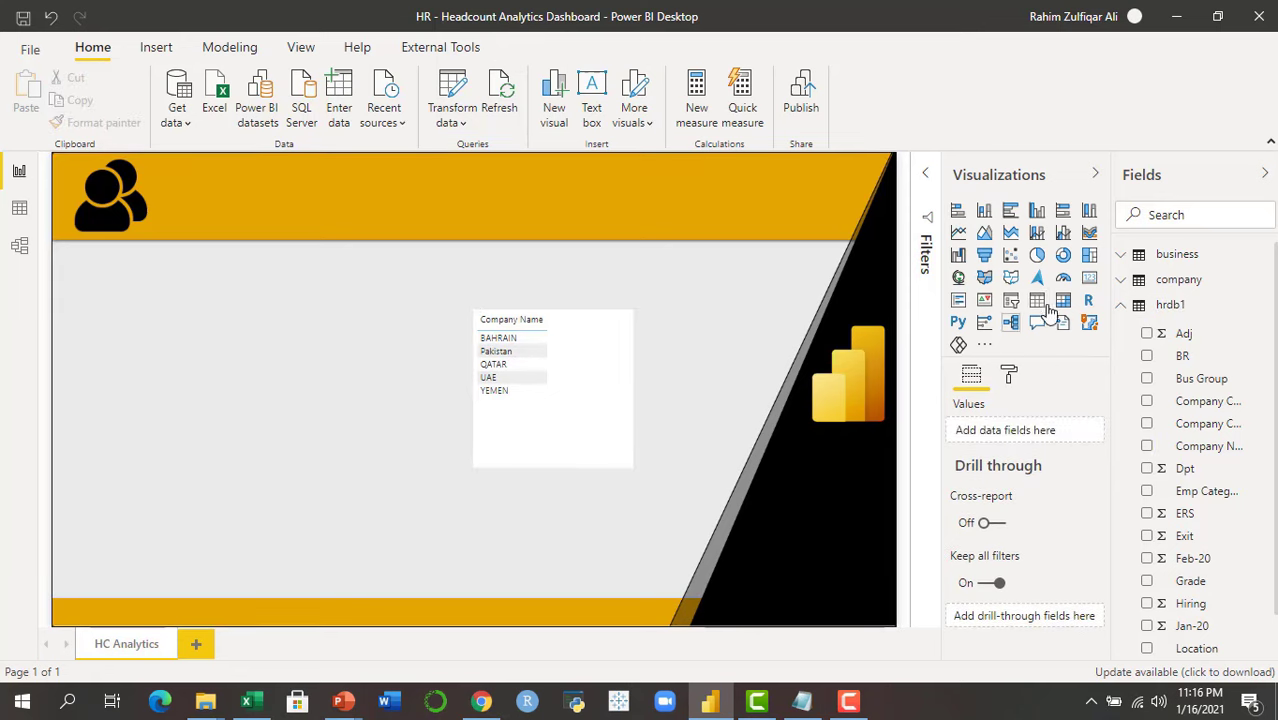
# Find "flag" among the AppSource custom visuals and import the Enlighten World Flag Slicer into the report
pyautogui.click(625, 124)
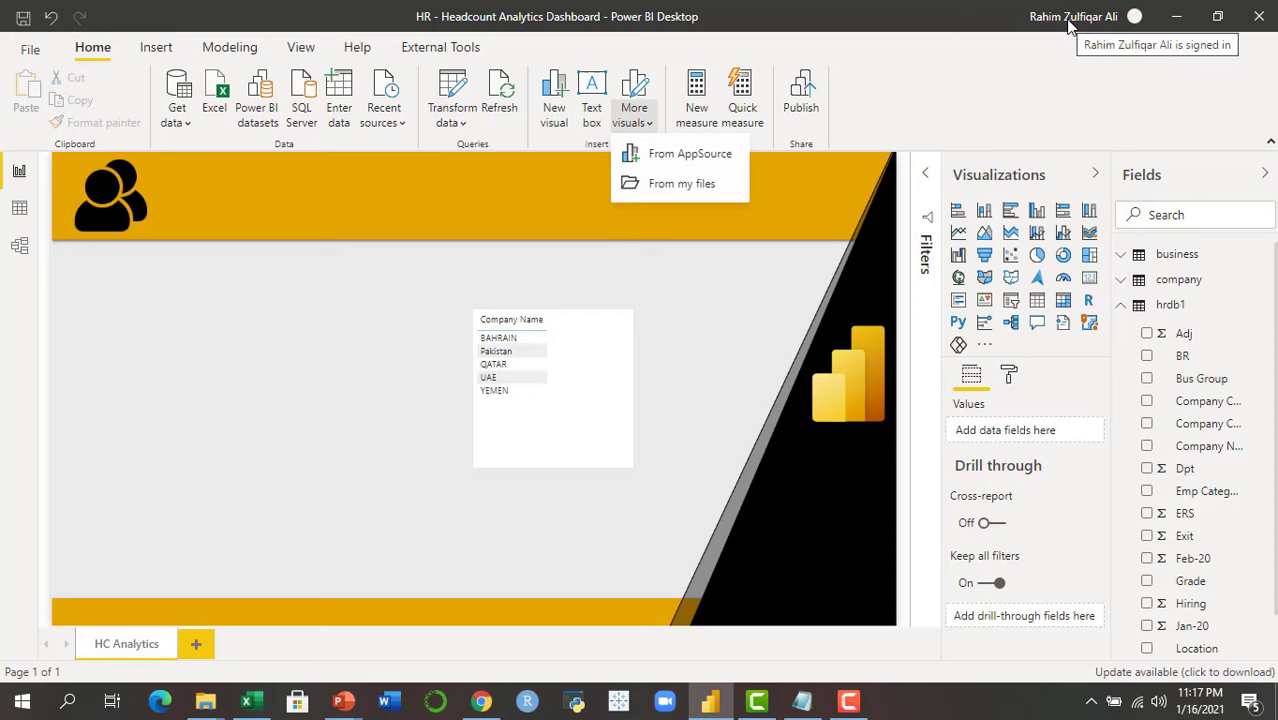
pyautogui.click(700, 156)
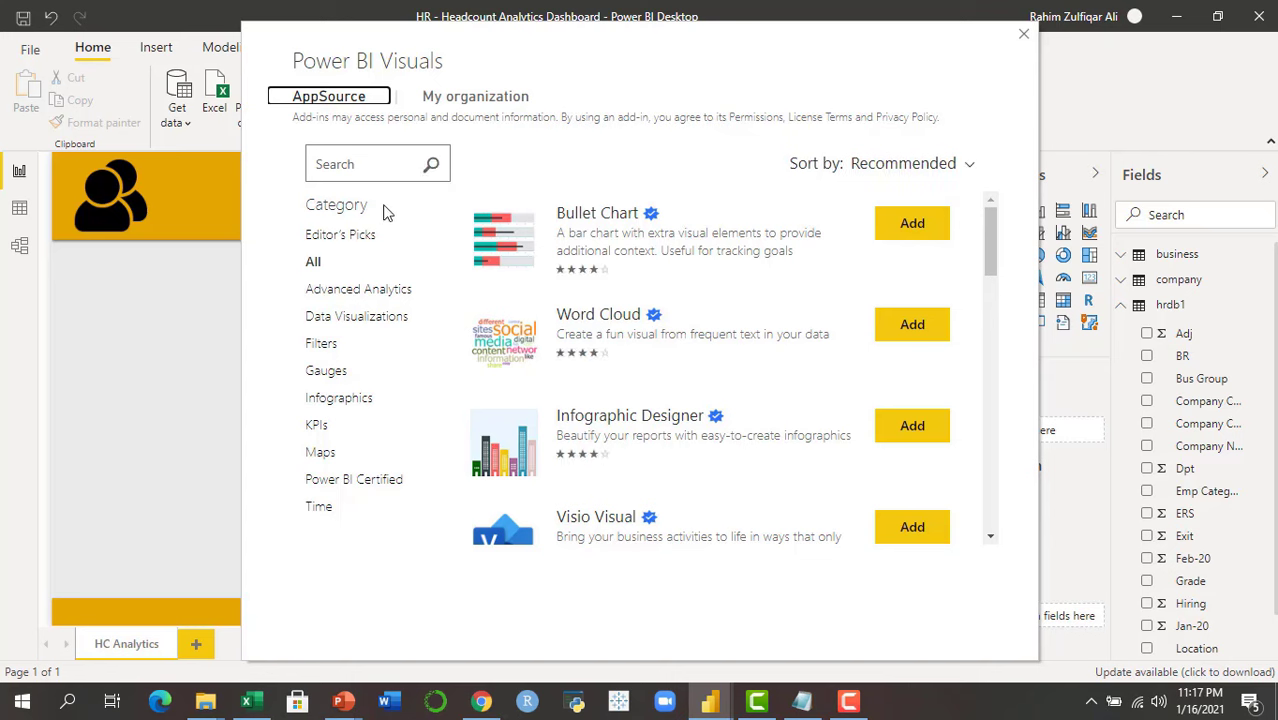
pyautogui.click(372, 164)
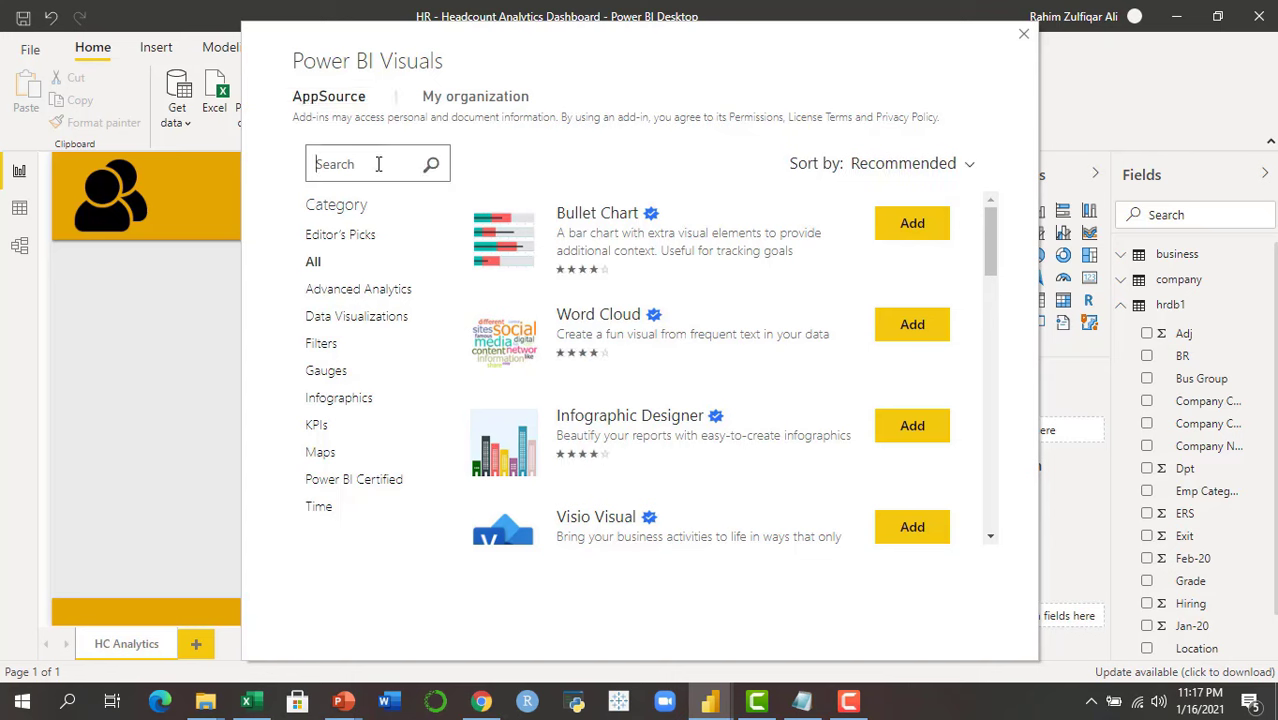
pyautogui.write('flag')
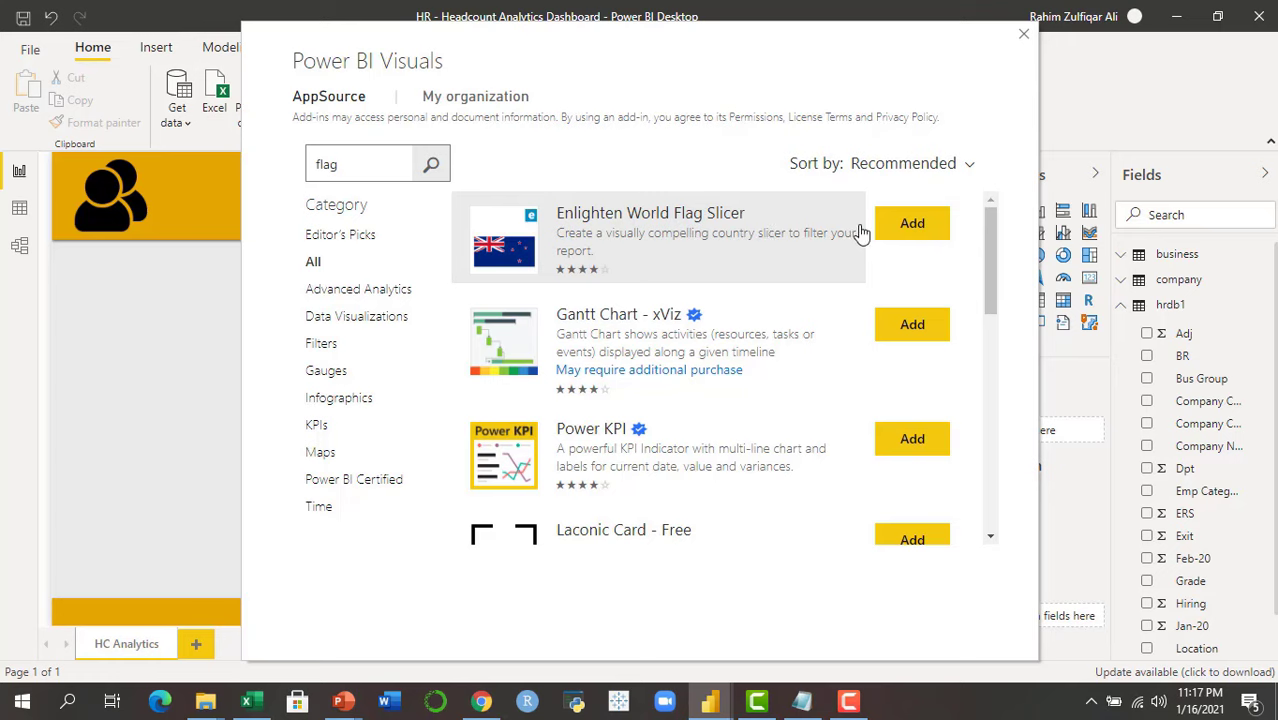
pyautogui.click(910, 223)
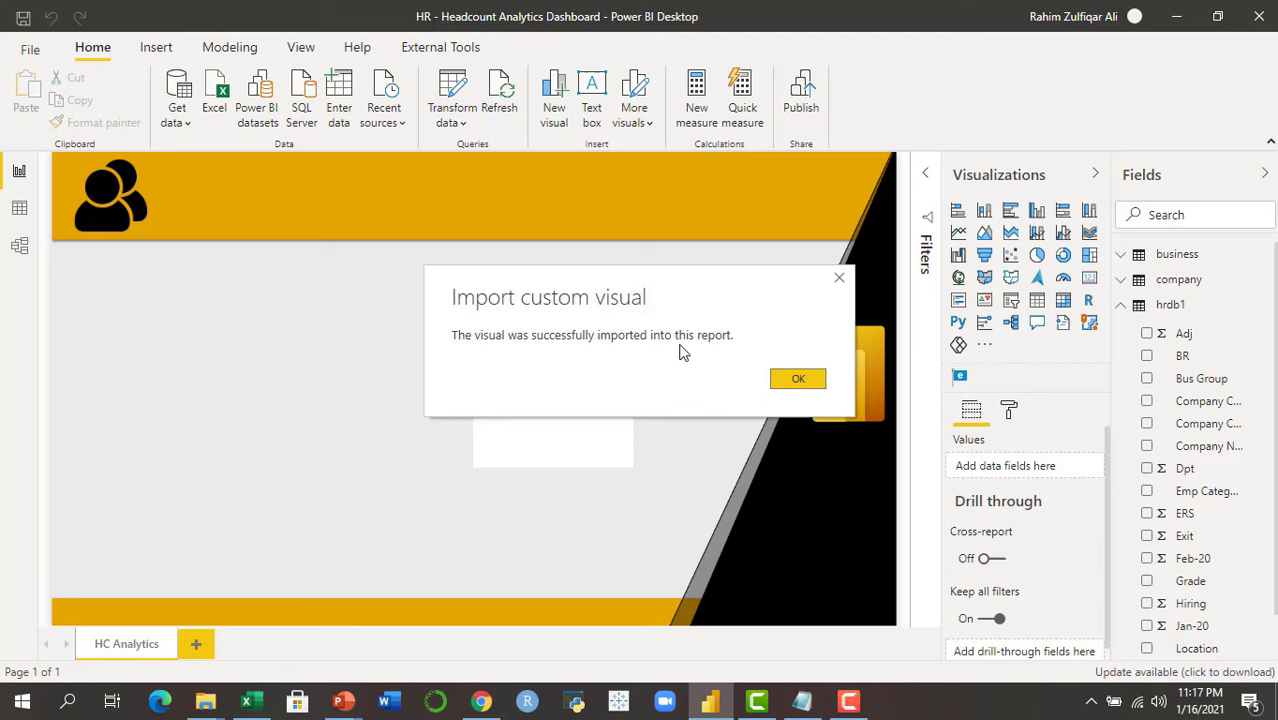
pyautogui.click(784, 382)
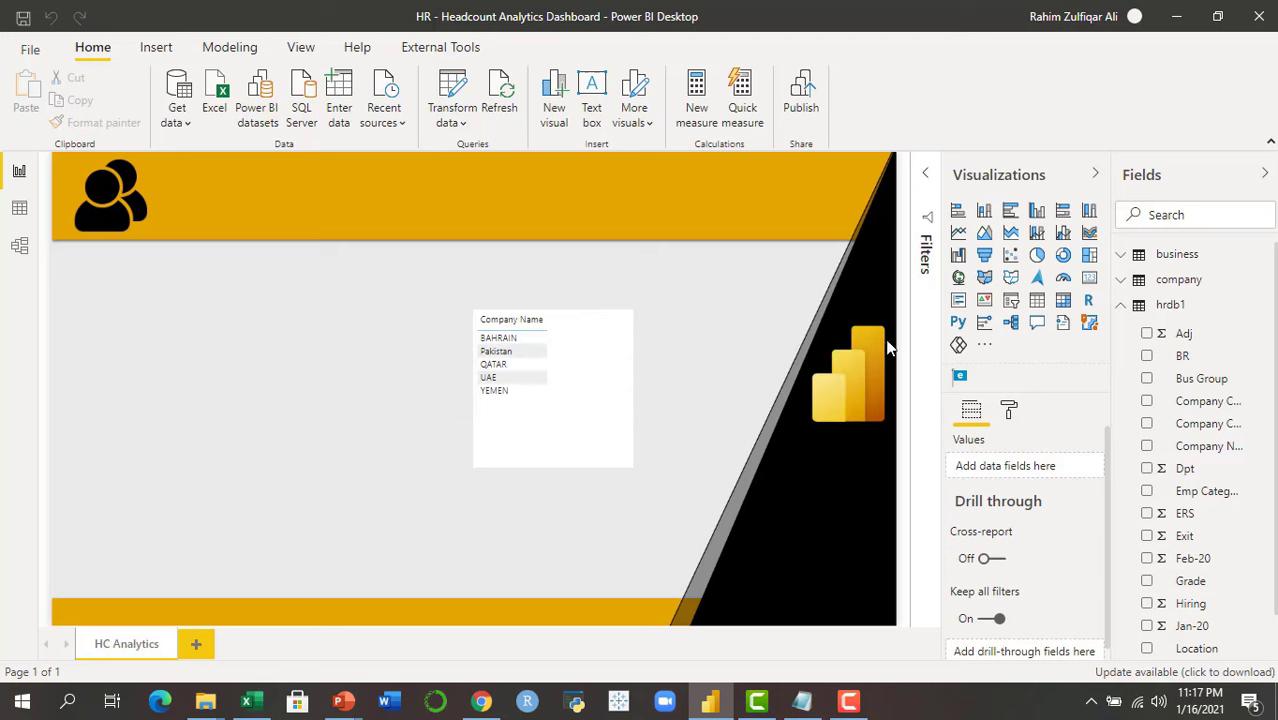
# Add the Enlighten World Flag Slicer to the empty canvas area and delete the Company Name table visual
pyautogui.click(959, 377)
pyautogui.moveTo(133, 534); pyautogui.dragTo(300, 345)
pyautogui.click(621, 359)
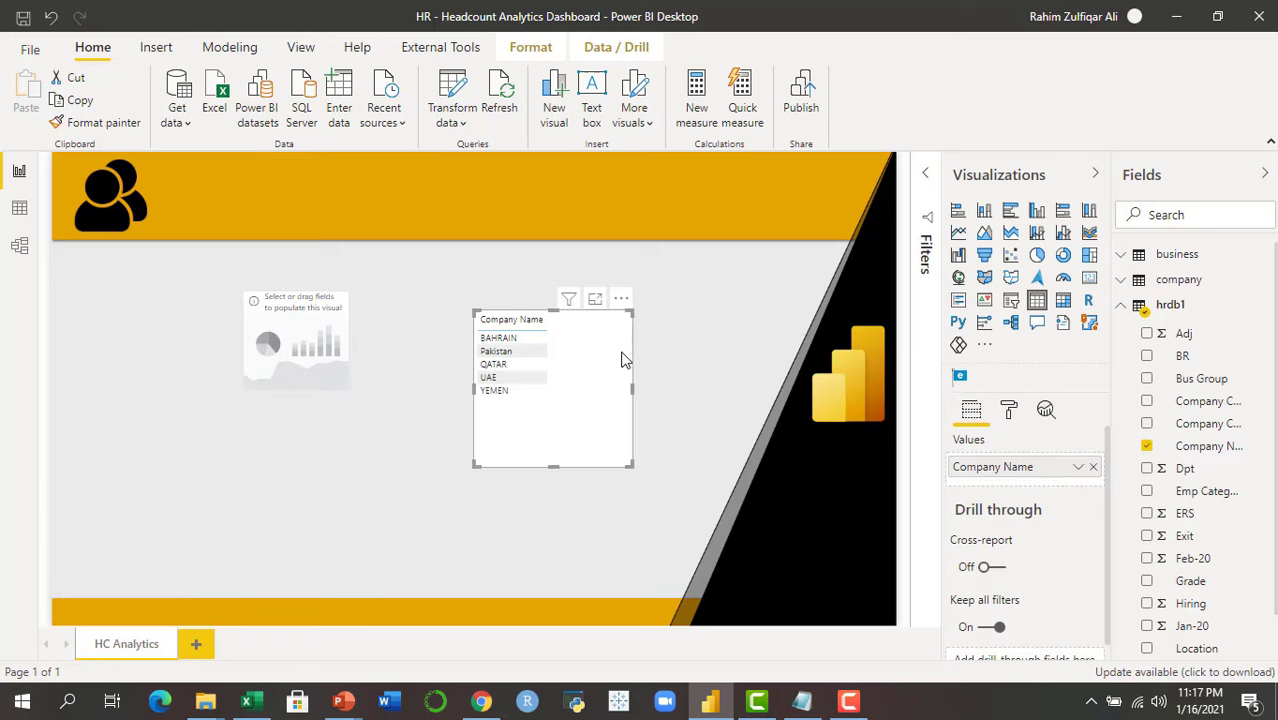
pyautogui.press('Delete')
# Assign hrdb1 Company Name as the flag slicer's Country and fit the widened slicer into the yellow header band
pyautogui.click(322, 343)
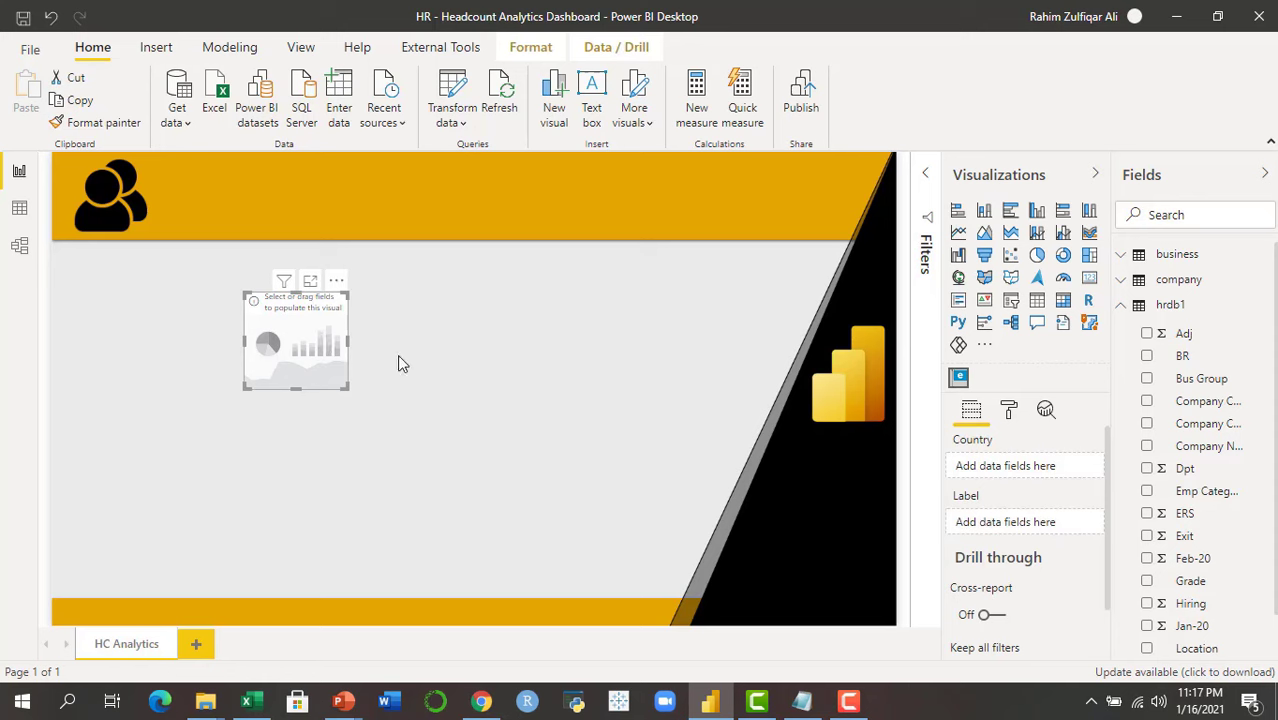
pyautogui.moveTo(1230, 450); pyautogui.dragTo(642, 388)
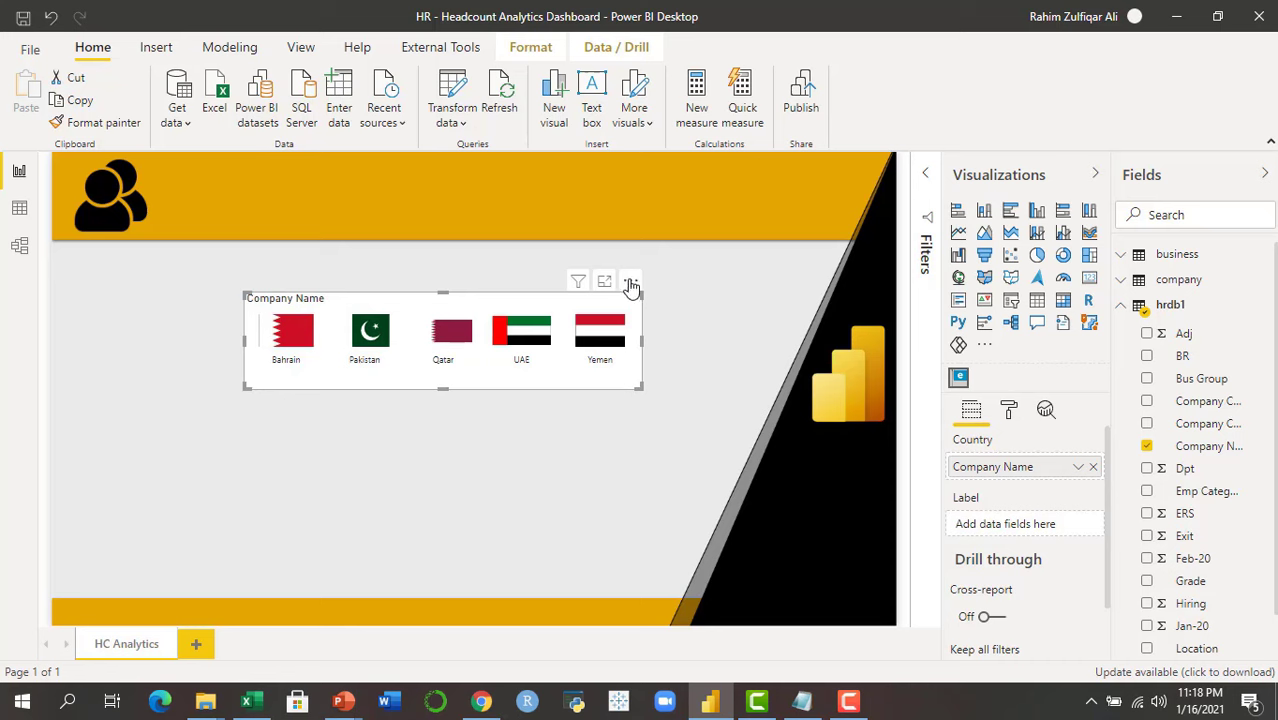
pyautogui.moveTo(634, 280); pyautogui.dragTo(828, 150)
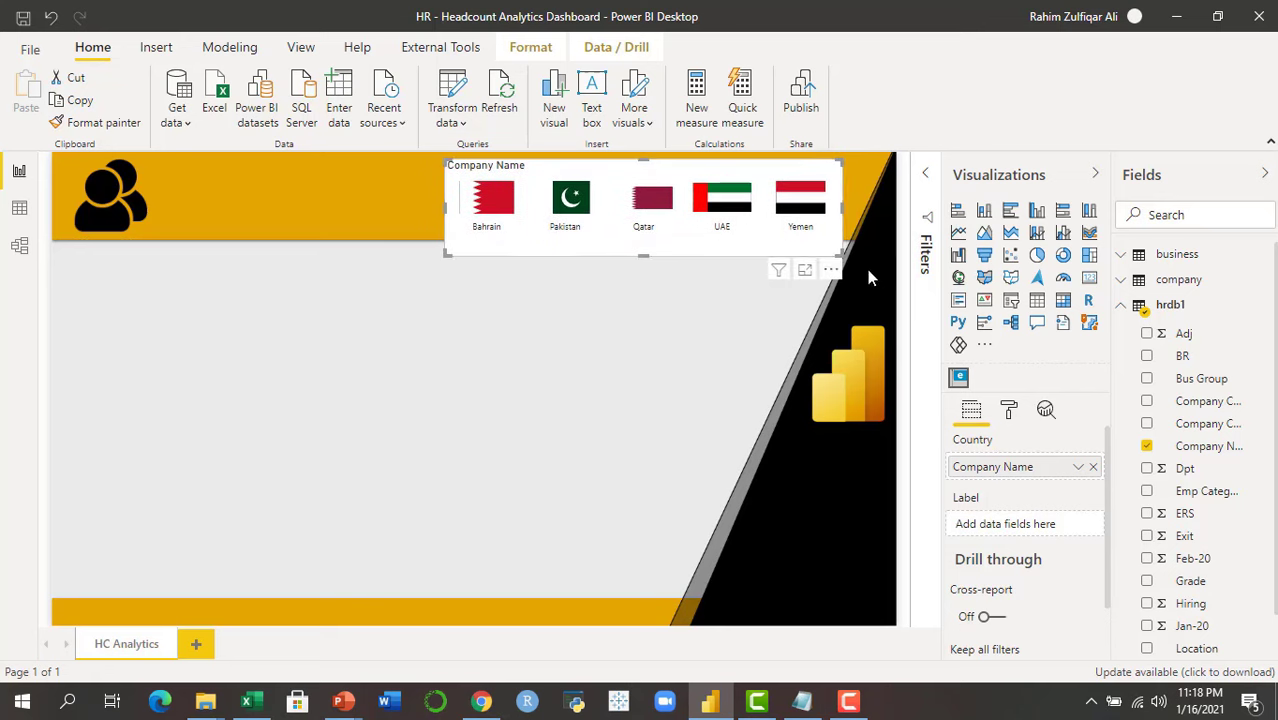
# Turn off the flag slicer's title and background
pyautogui.click(1012, 416)
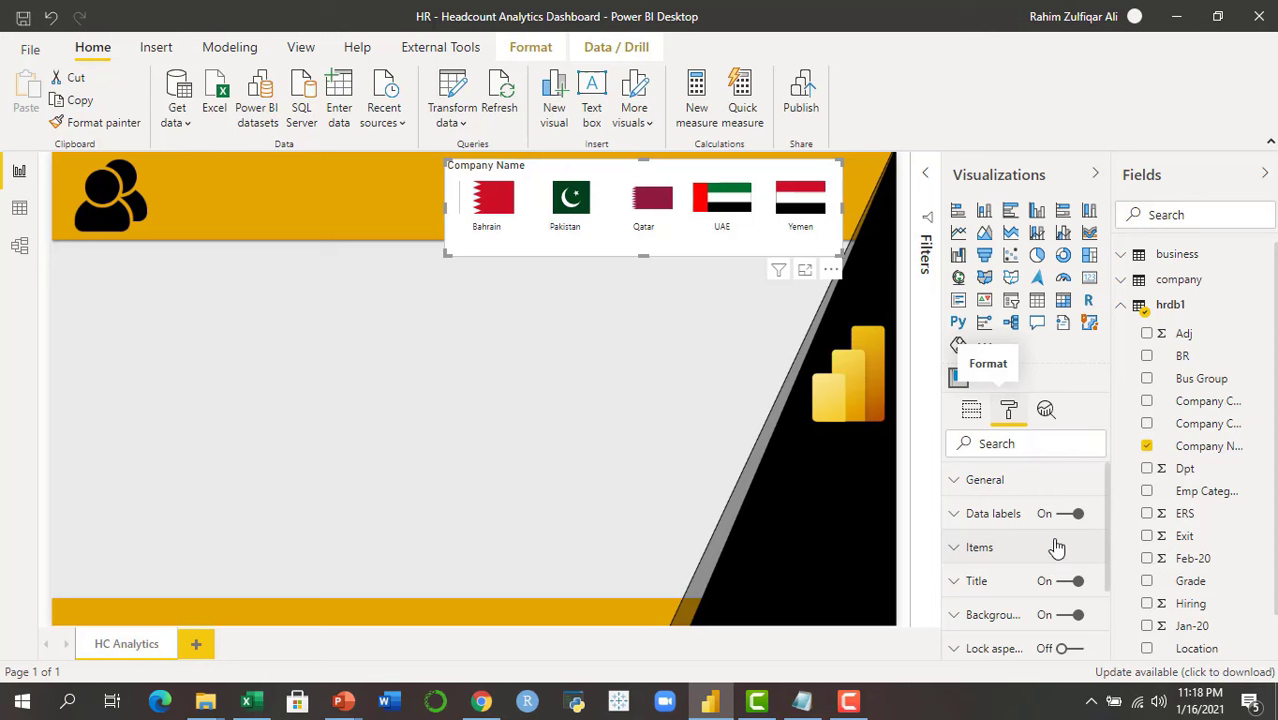
pyautogui.click(1064, 584)
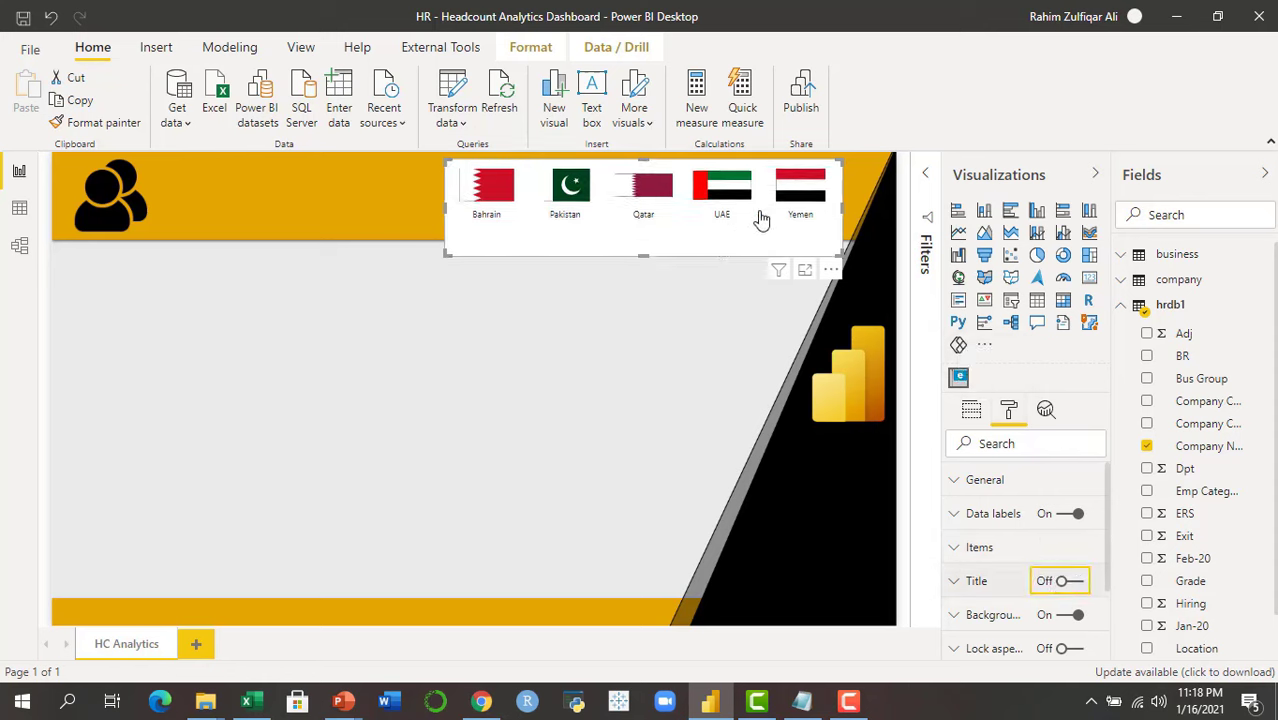
pyautogui.moveTo(1110, 518); pyautogui.dragTo(1108, 566)
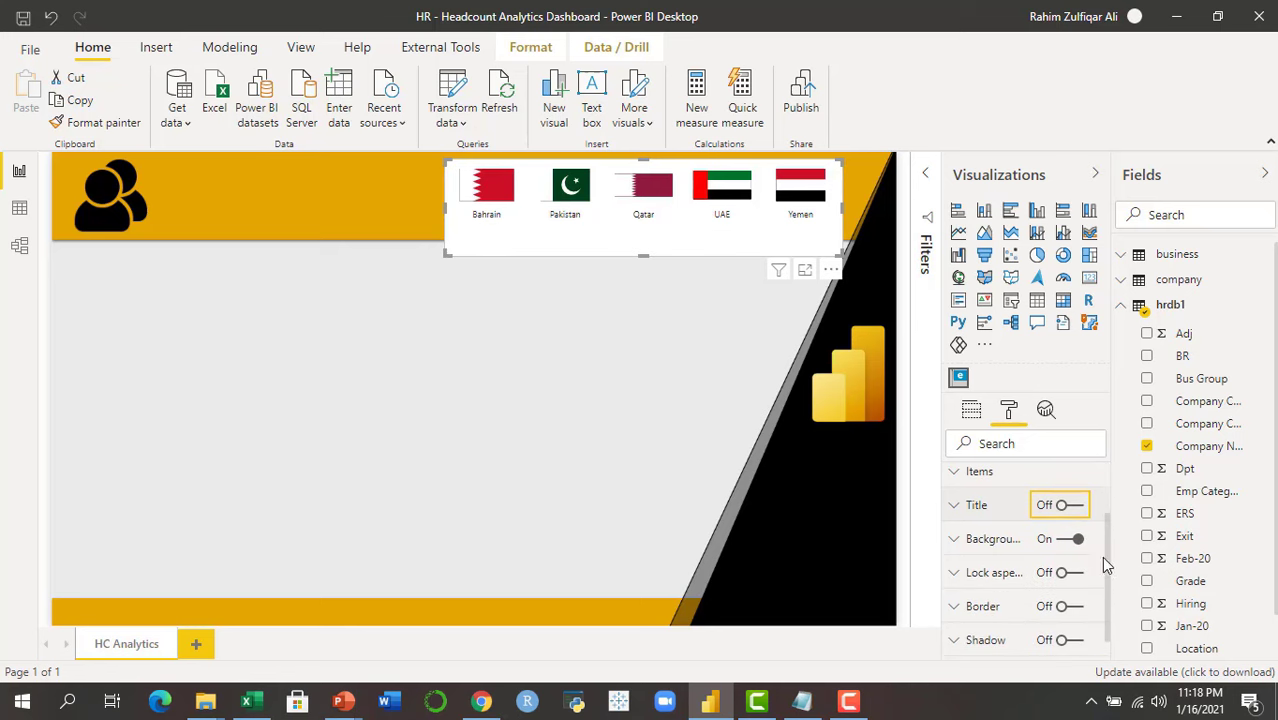
pyautogui.click(1066, 542)
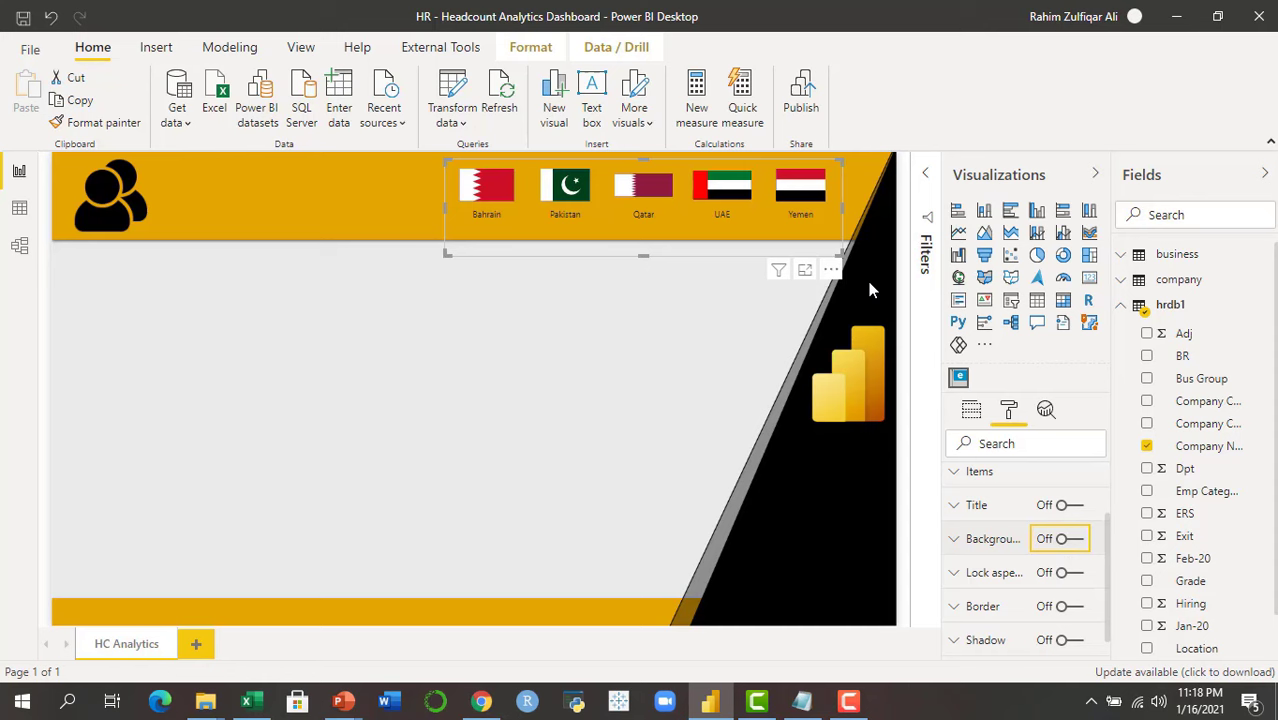
# Resize the flag slicer to fit the header's height and align it vertically centred near the band's slanted end
pyautogui.moveTo(838, 253)
pyautogui.mouseDown()
pyautogui.moveTo(838, 213)
pyautogui.moveTo(841, 228)
pyautogui.mouseUp()
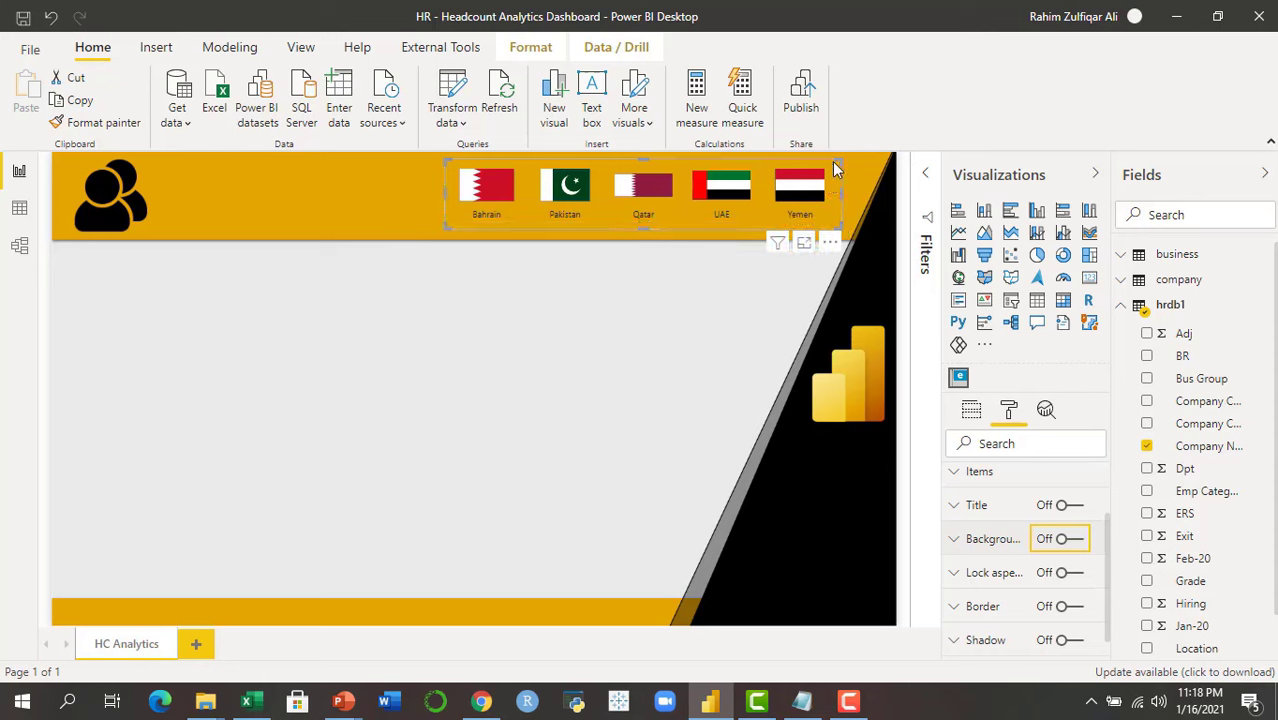
pyautogui.moveTo(834, 162)
pyautogui.mouseDown()
pyautogui.moveTo(834, 179)
pyautogui.moveTo(844, 163)
pyautogui.mouseUp()
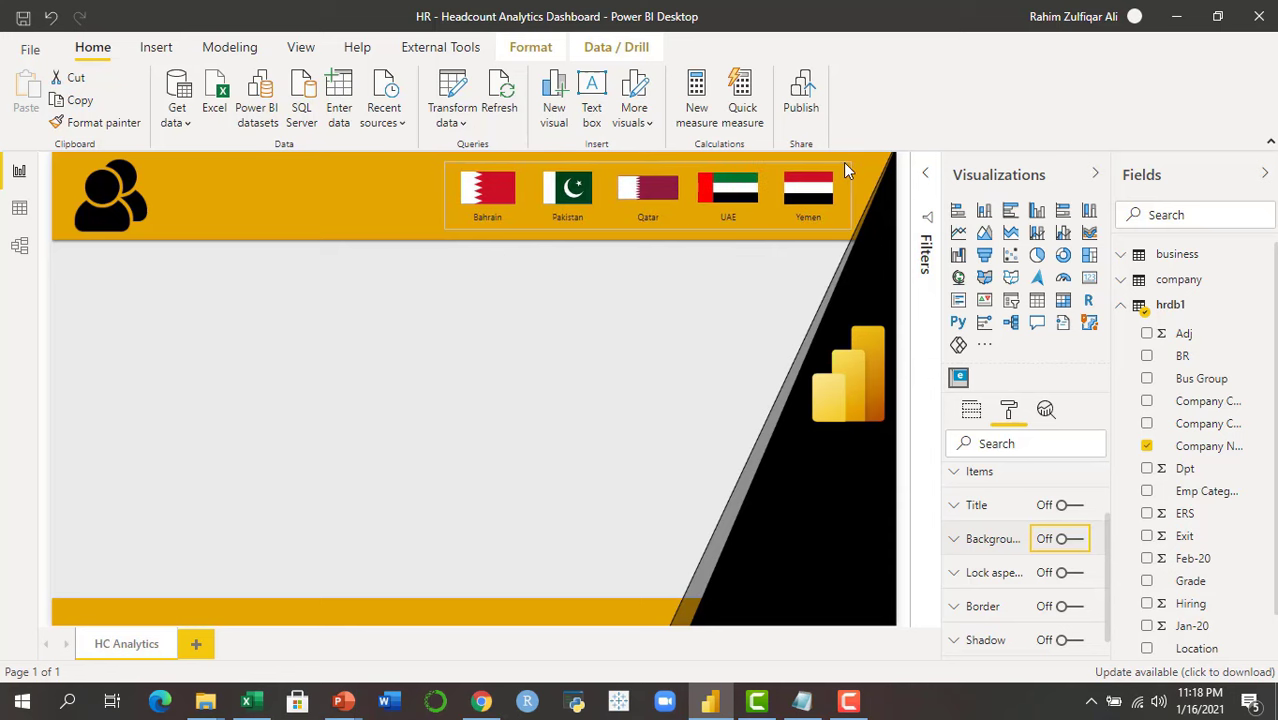
pyautogui.click(843, 163)
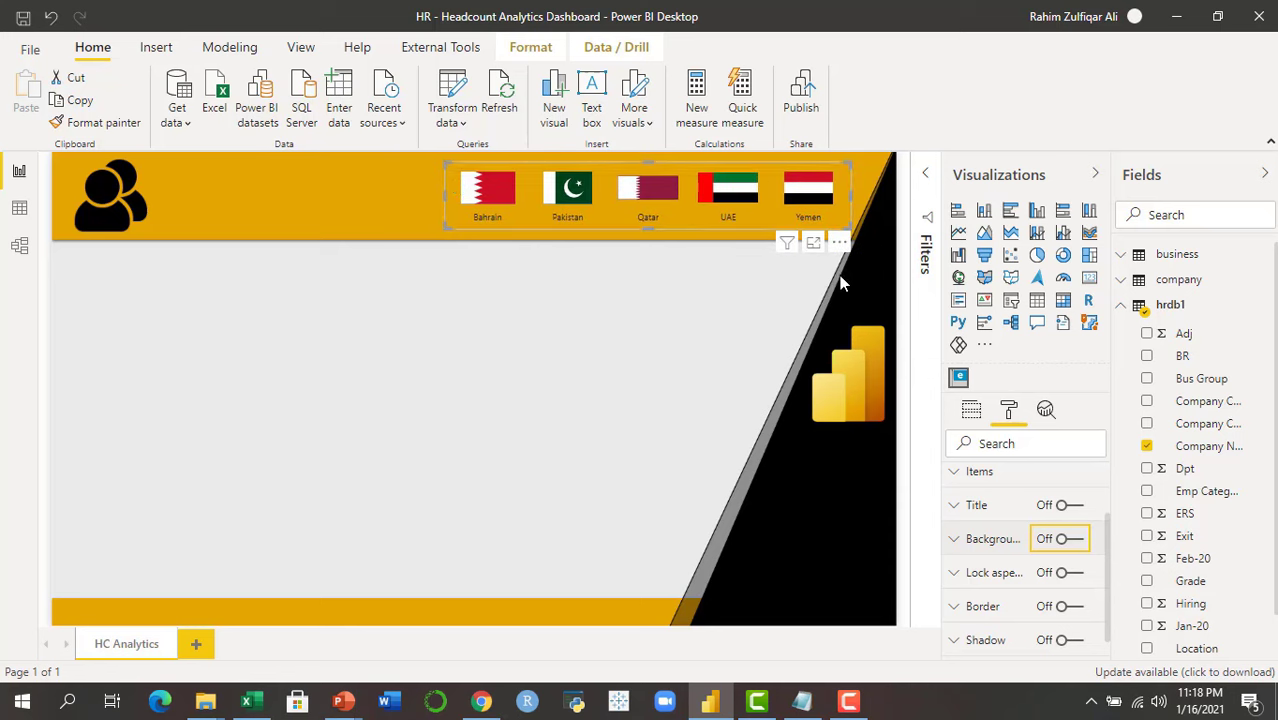
pyautogui.moveTo(847, 247)
pyautogui.mouseDown()
pyautogui.moveTo(864, 250)
pyautogui.moveTo(869, 234)
pyautogui.moveTo(860, 240)
pyautogui.mouseUp()
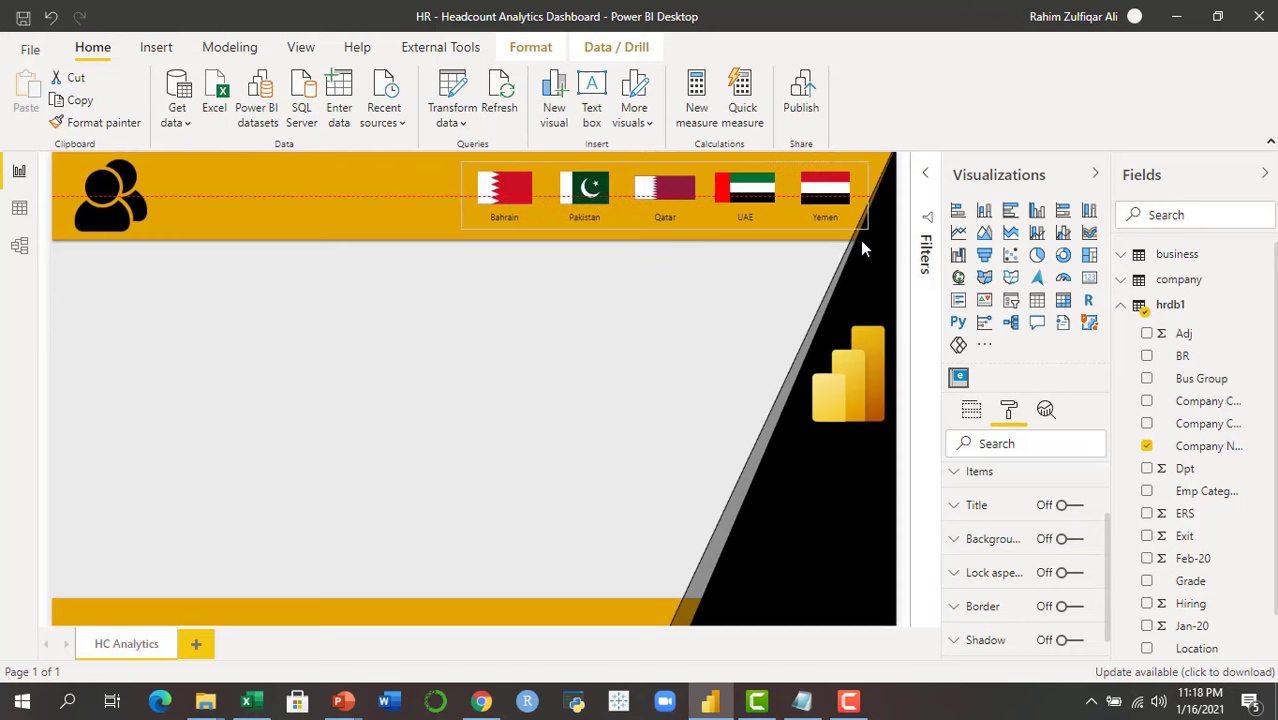
pyautogui.click(763, 302)
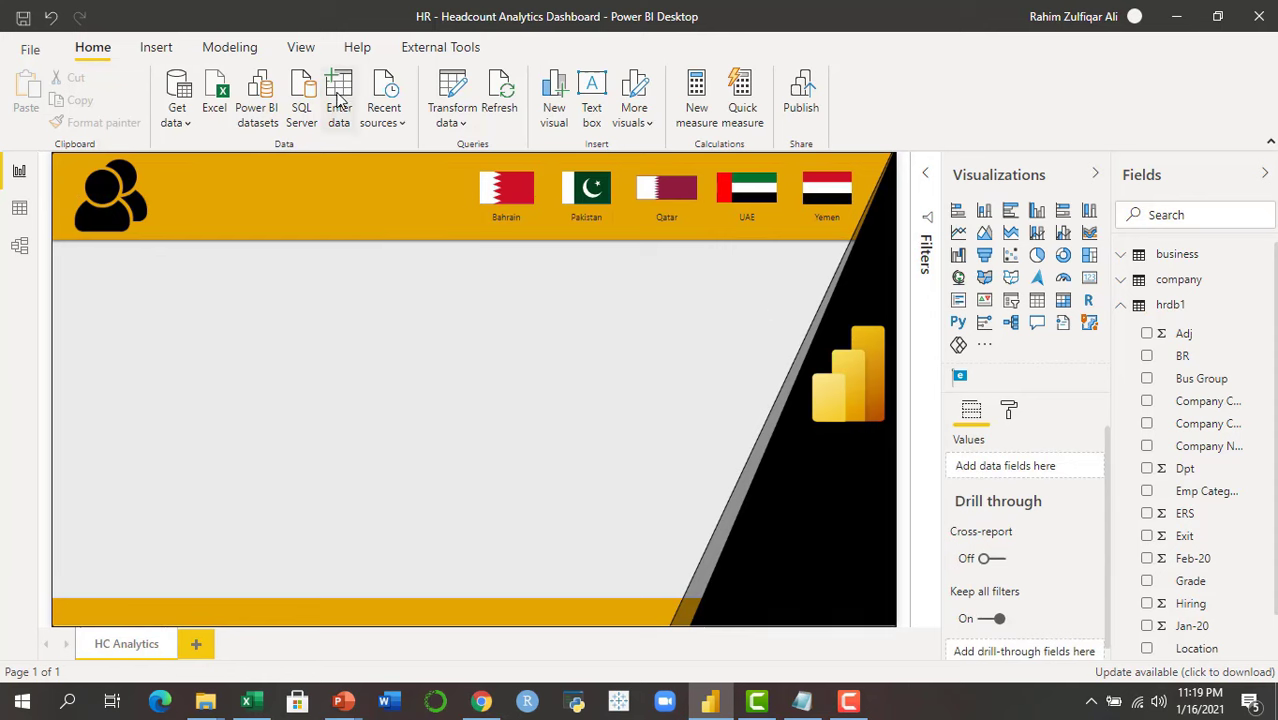
# Insert a text box reading "Human Resources Headcount Analytics Dashboard" and resize its frame to fit two lines
pyautogui.click(592, 108)
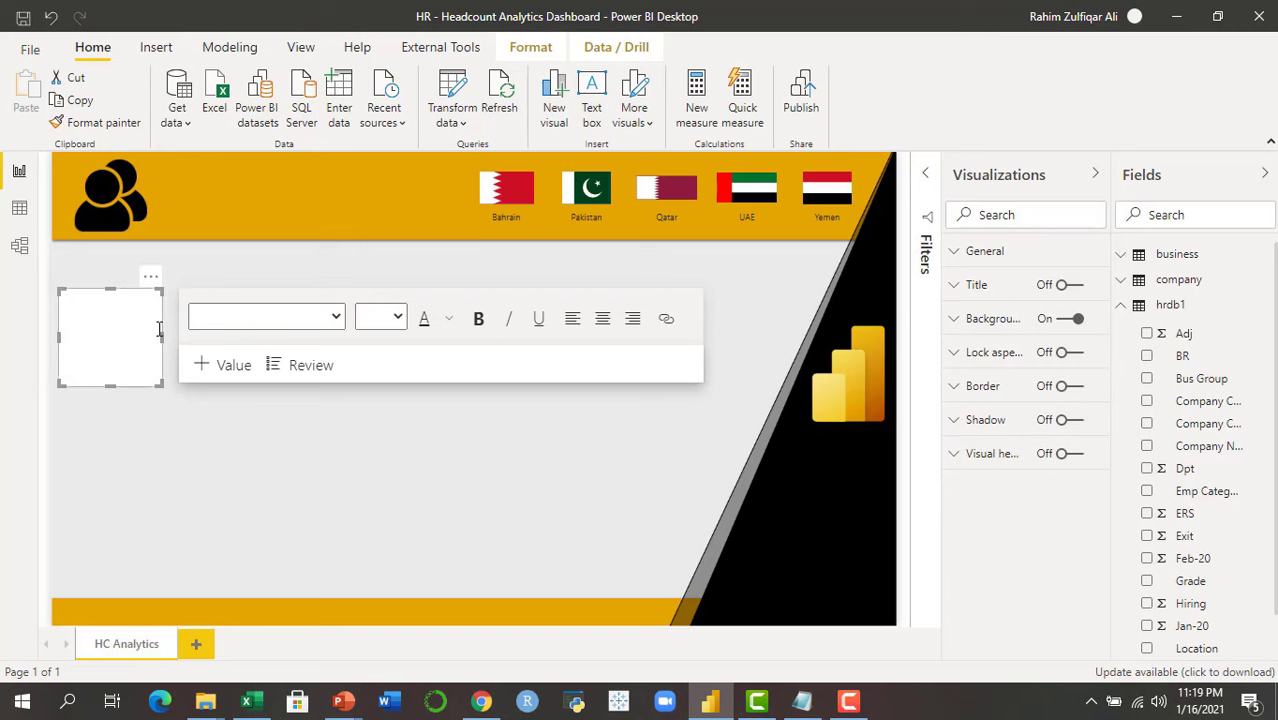
pyautogui.click(125, 328)
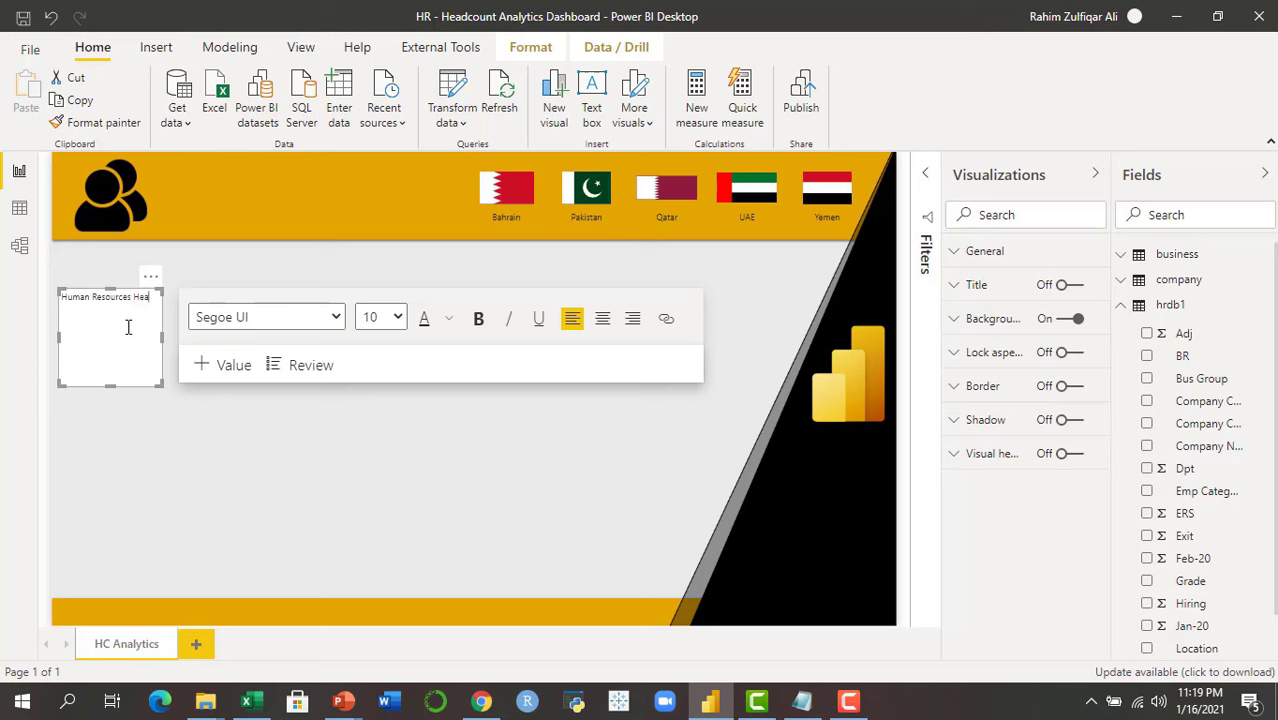
pyautogui.write('count Analytics Dashboard')
pyautogui.moveTo(157, 386); pyautogui.dragTo(36, 304)
# Centre the dashboard title text and set its font size to 14
pyautogui.click(90, 301)
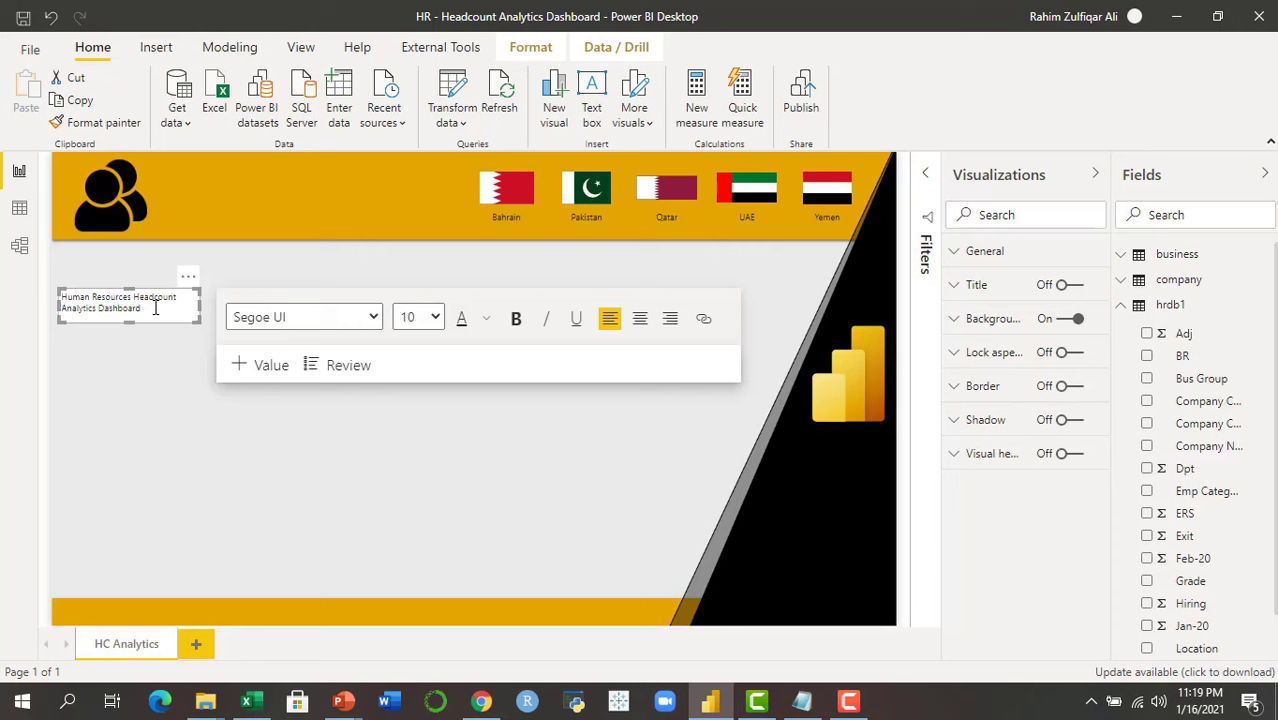
pyautogui.moveTo(155, 308); pyautogui.dragTo(58, 294)
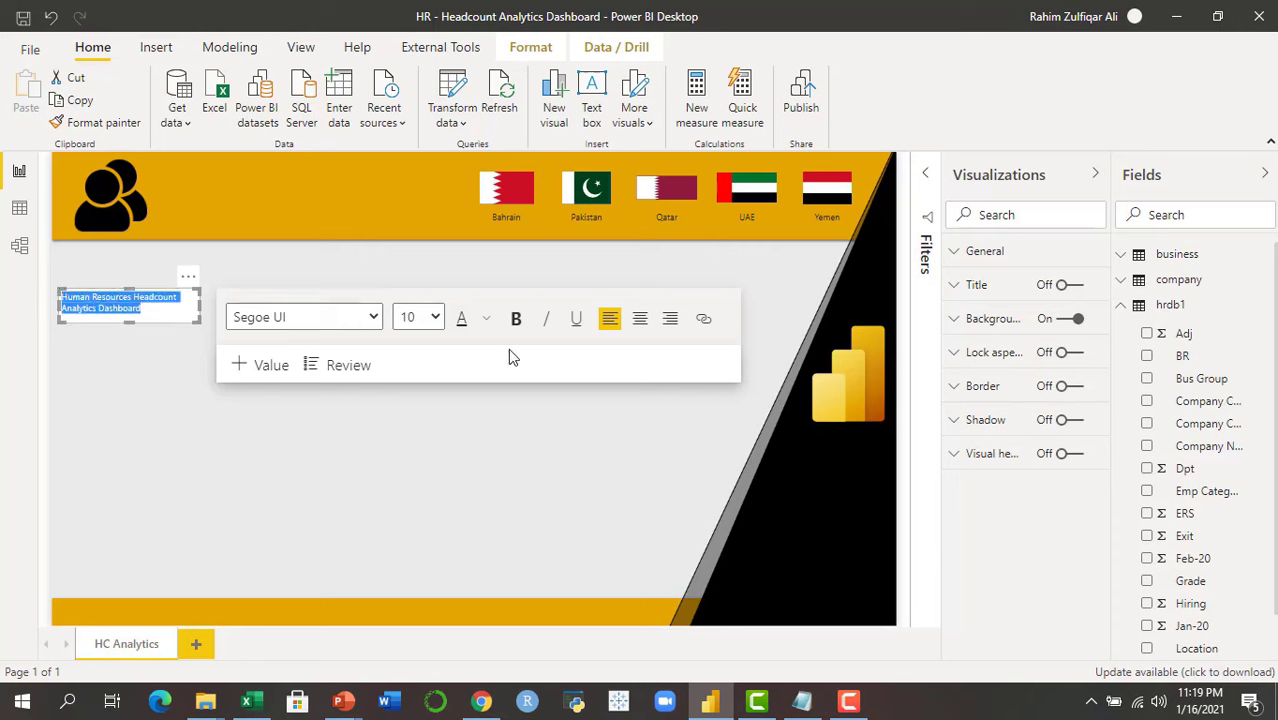
pyautogui.click(639, 330)
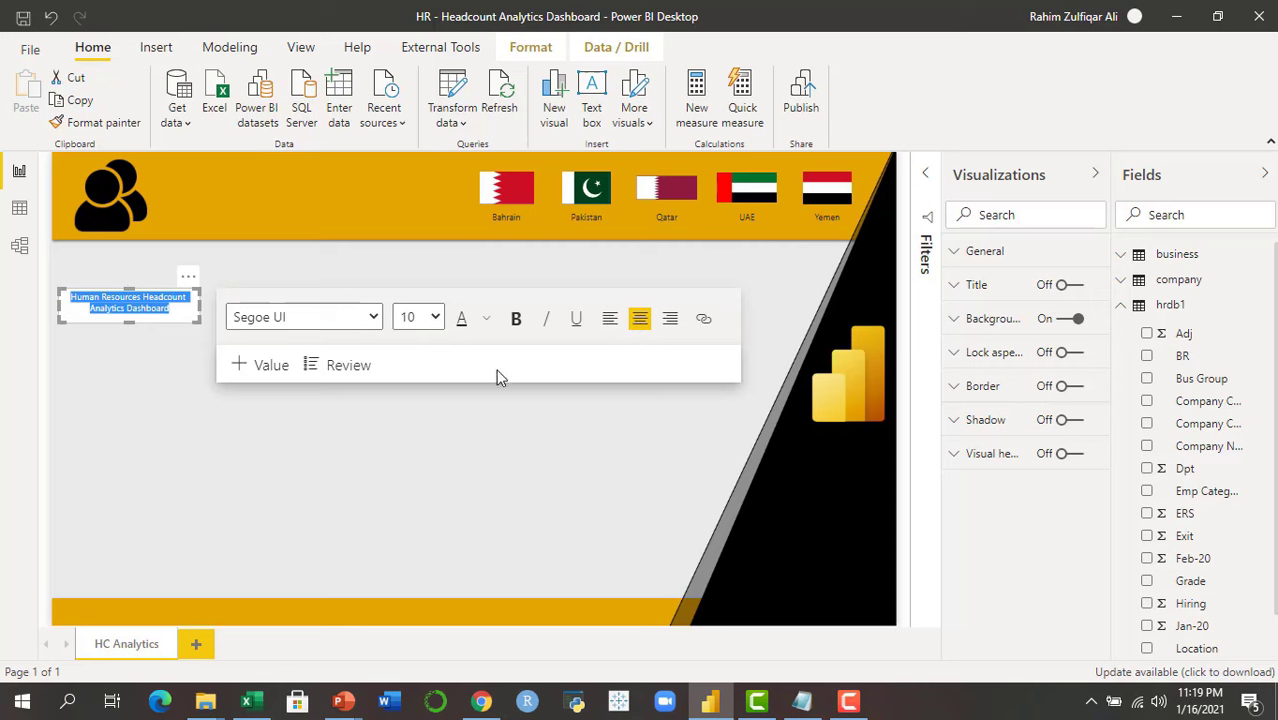
pyautogui.click(436, 318)
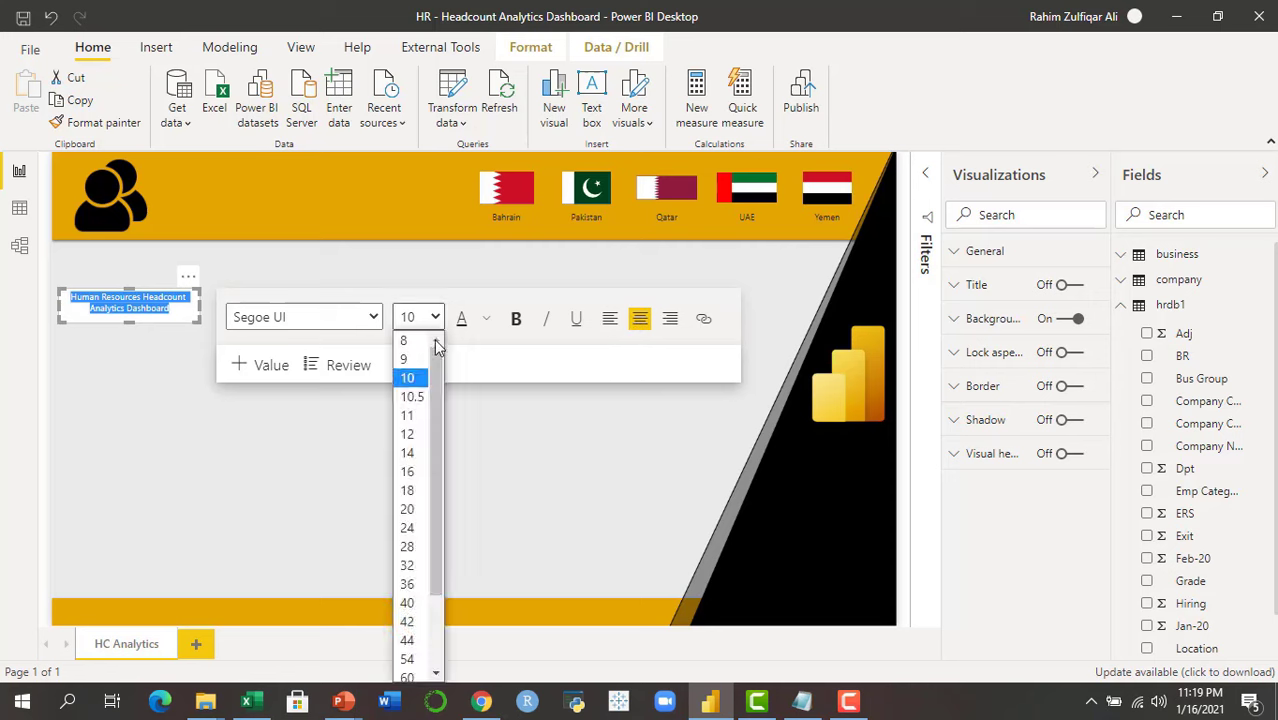
pyautogui.click(417, 452)
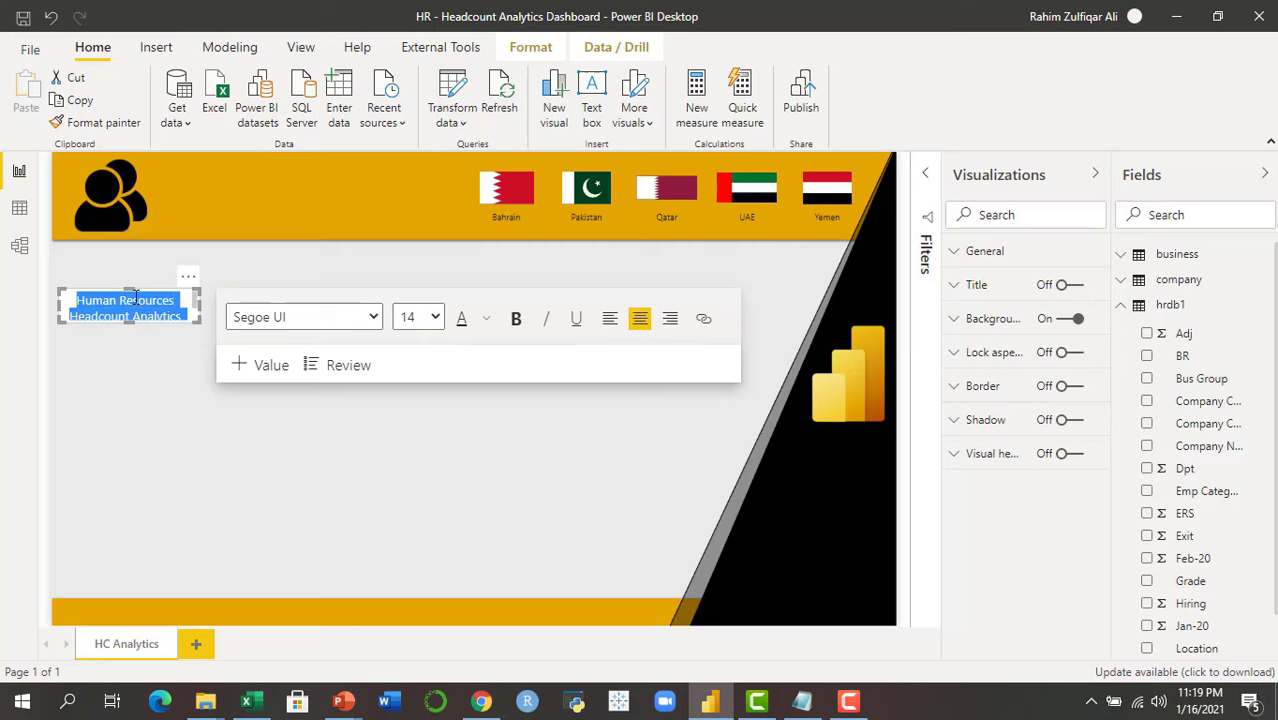
# Place the title text box, with its background off, in the header and widen it to fill the space between the people icon and flags
pyautogui.click(188, 281)
pyautogui.moveTo(188, 281); pyautogui.dragTo(311, 171)
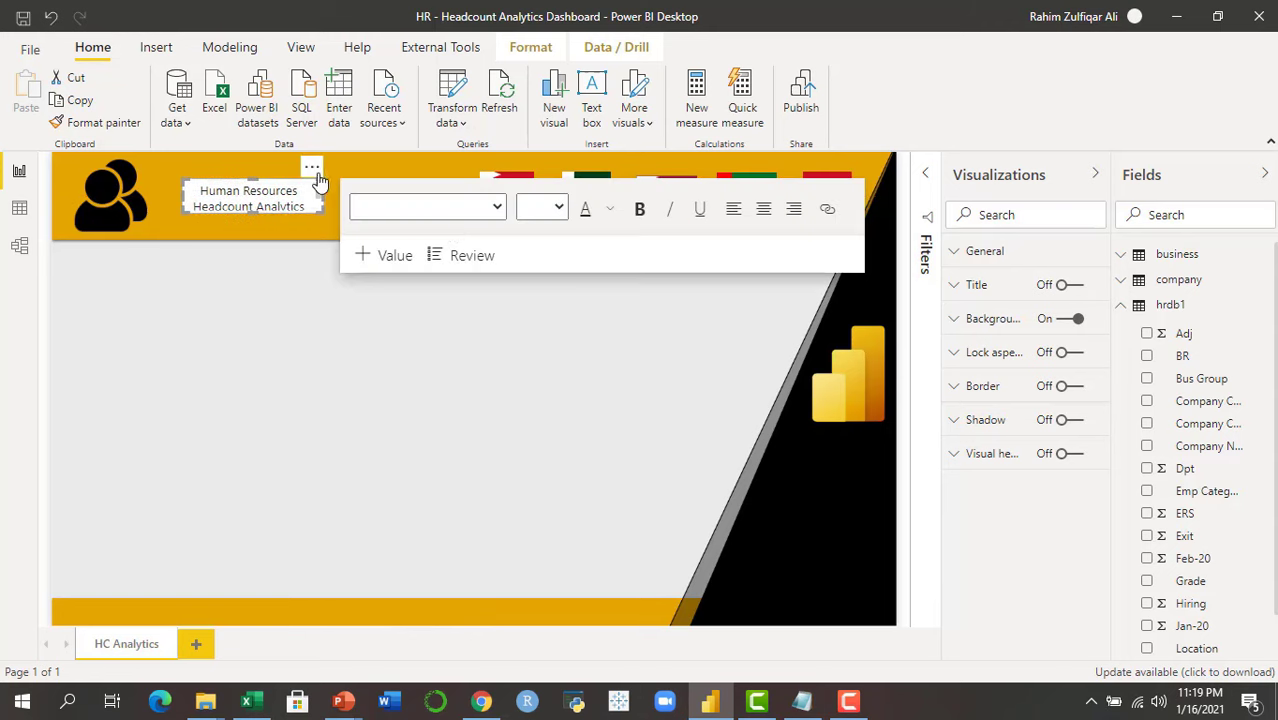
pyautogui.click(1062, 320)
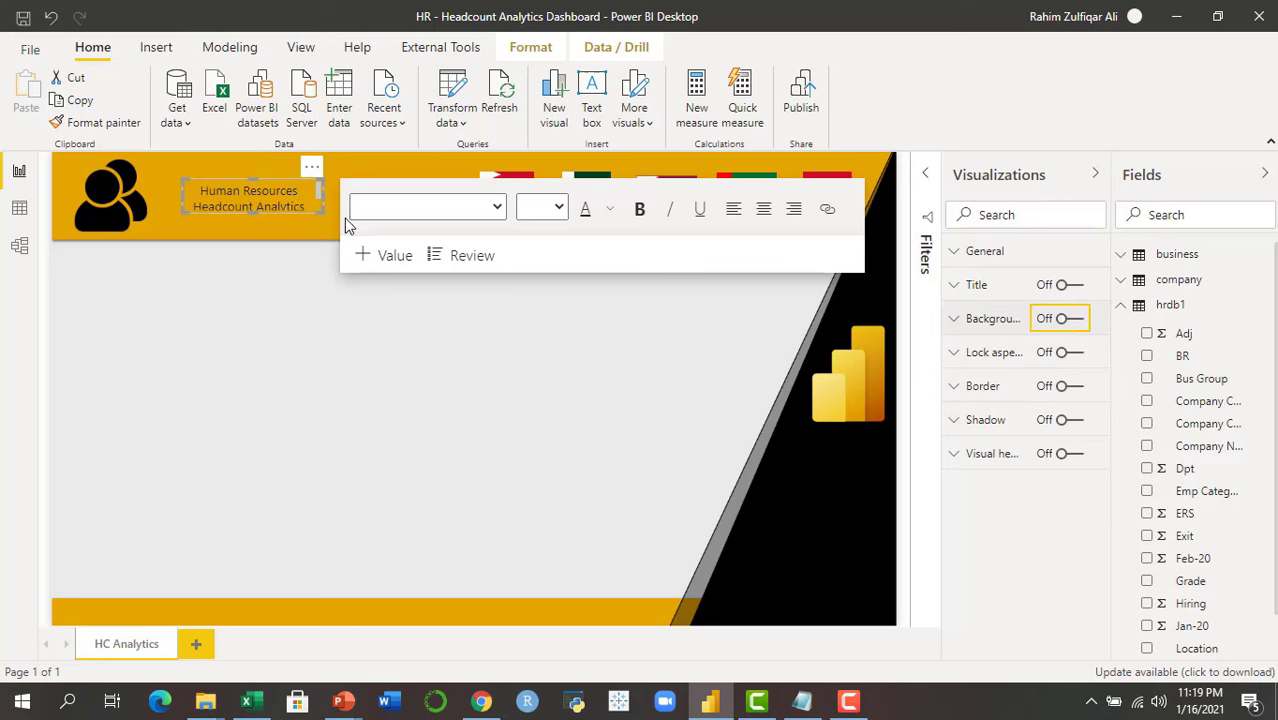
pyautogui.moveTo(343, 227); pyautogui.dragTo(454, 219)
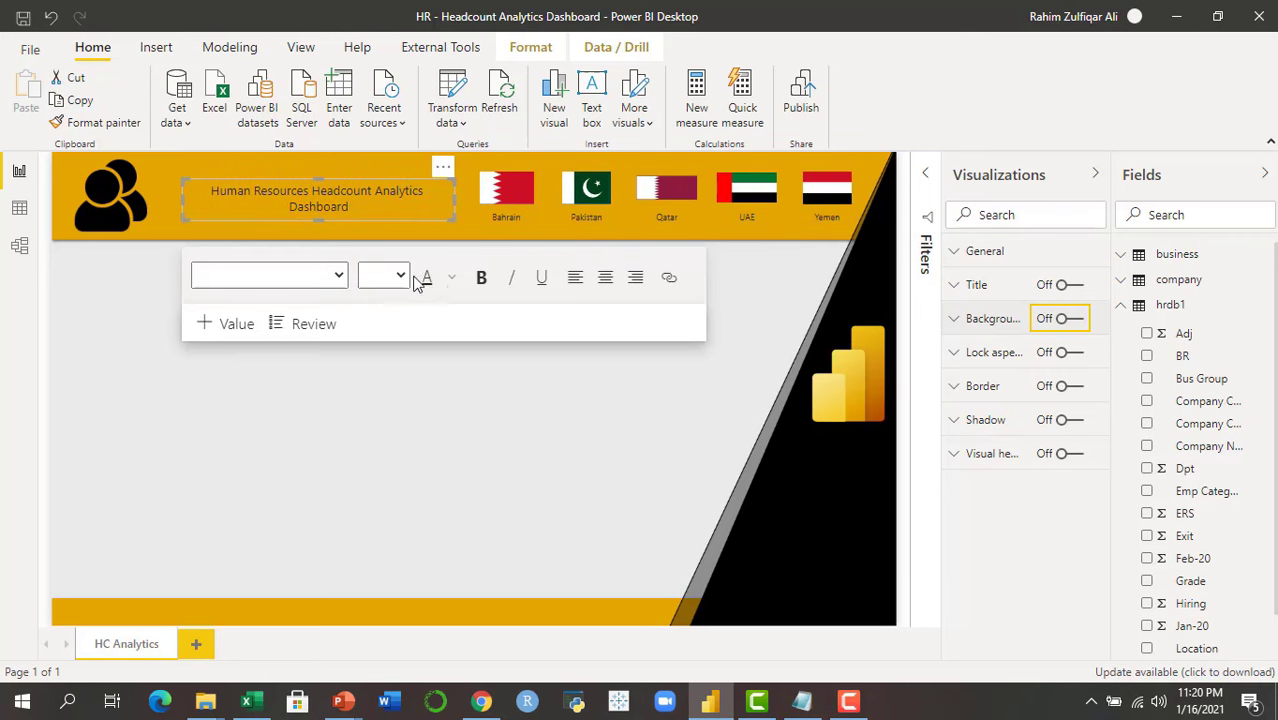
# Try the dashboard title in bold and at size 28, and settle on size 18 without bold
pyautogui.click(479, 278)
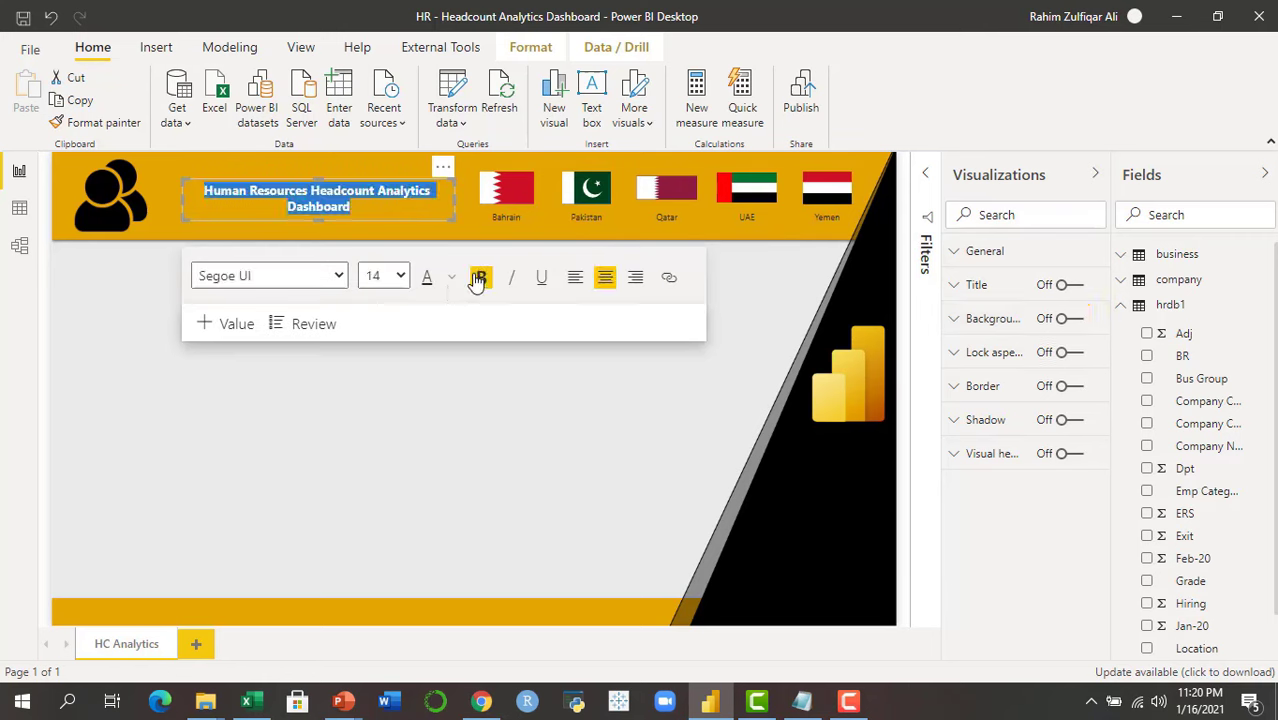
pyautogui.click(401, 276)
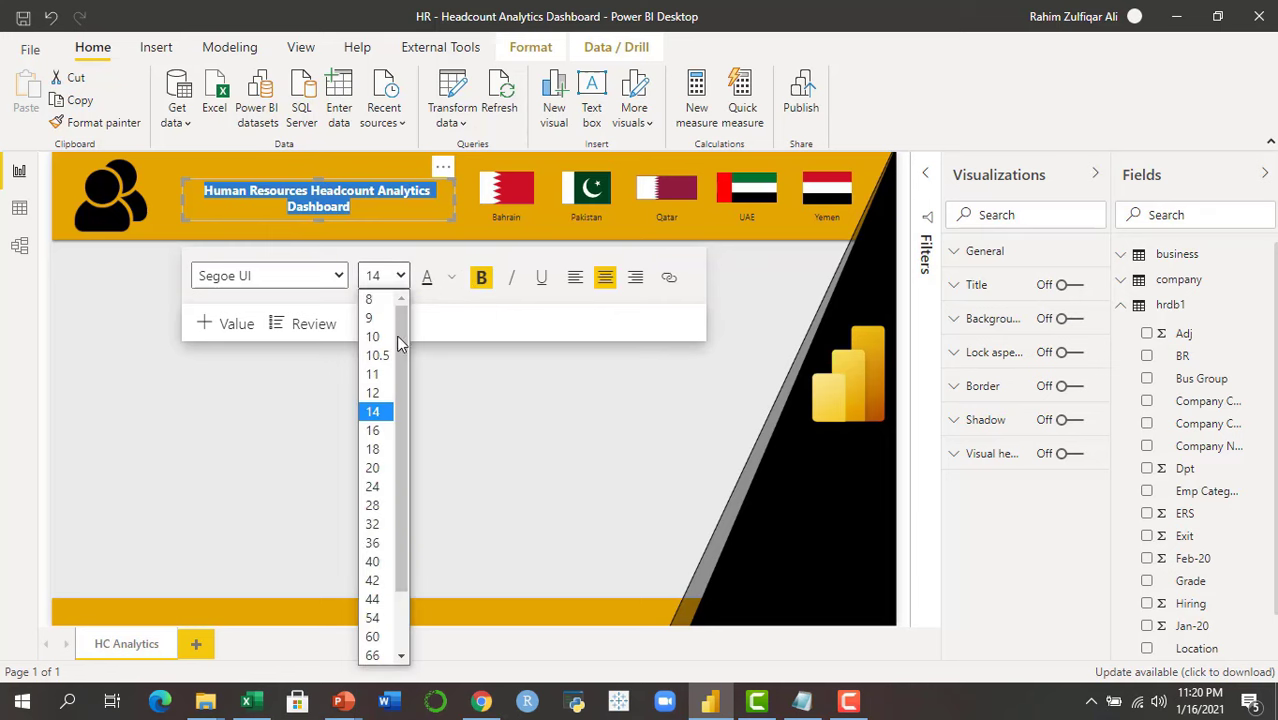
pyautogui.click(372, 505)
pyautogui.click(400, 277)
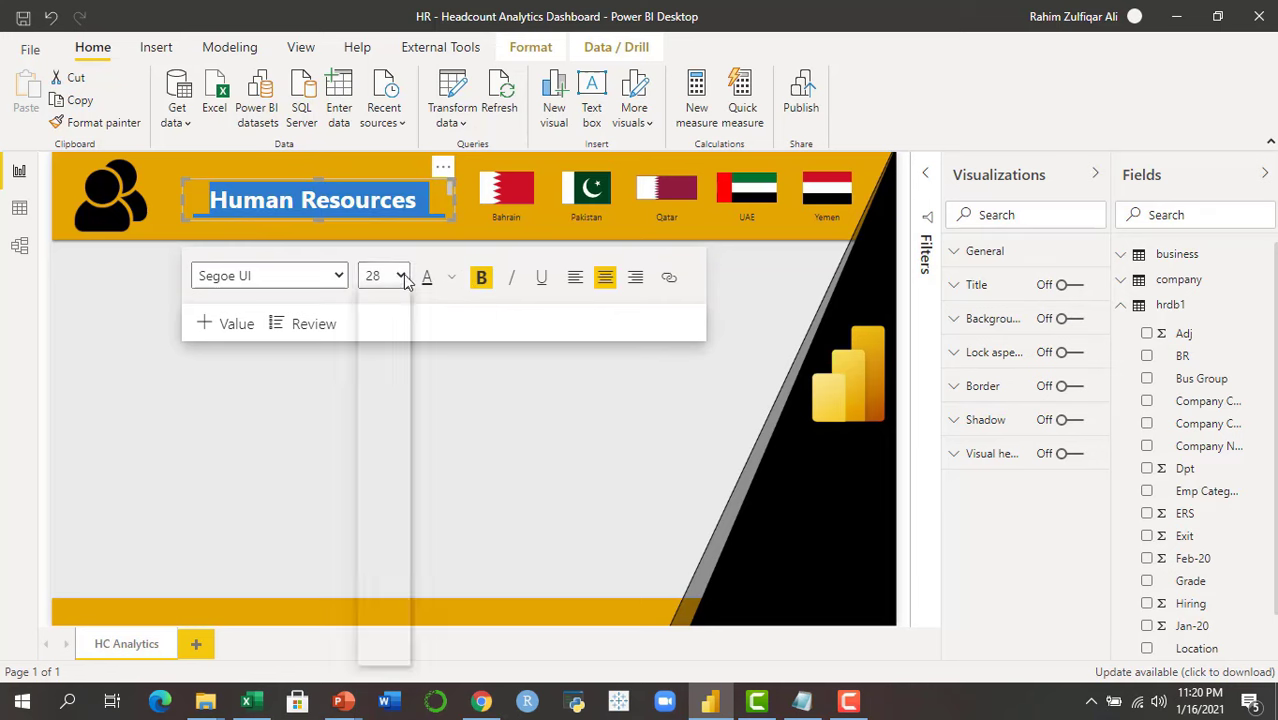
pyautogui.click(374, 449)
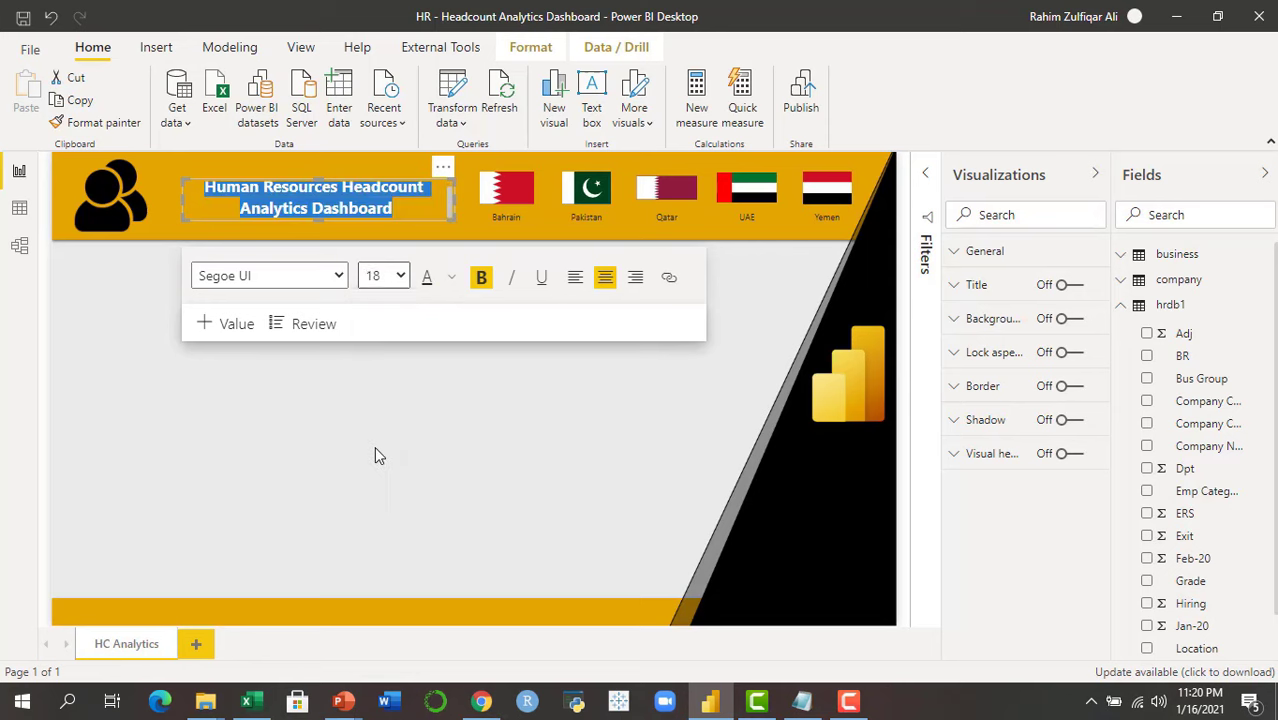
pyautogui.click(479, 277)
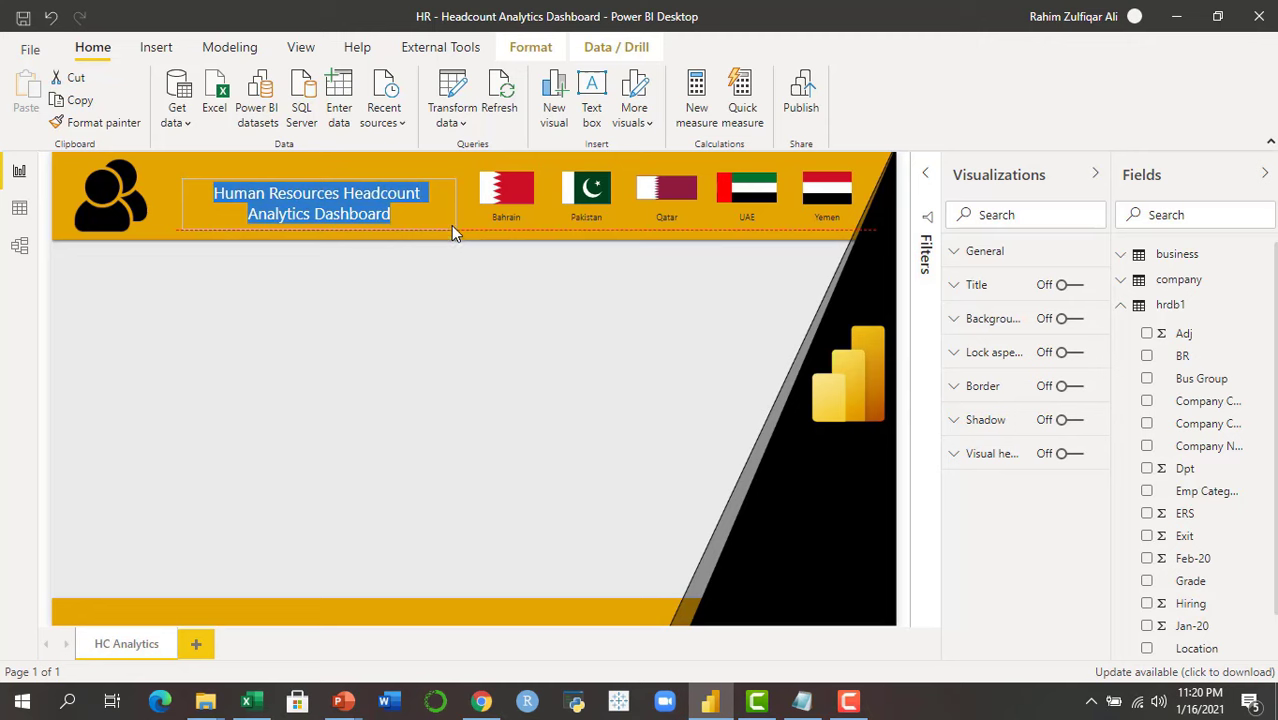
# Move the title text box up slightly to centre it vertically in the header band
pyautogui.click(410, 208)
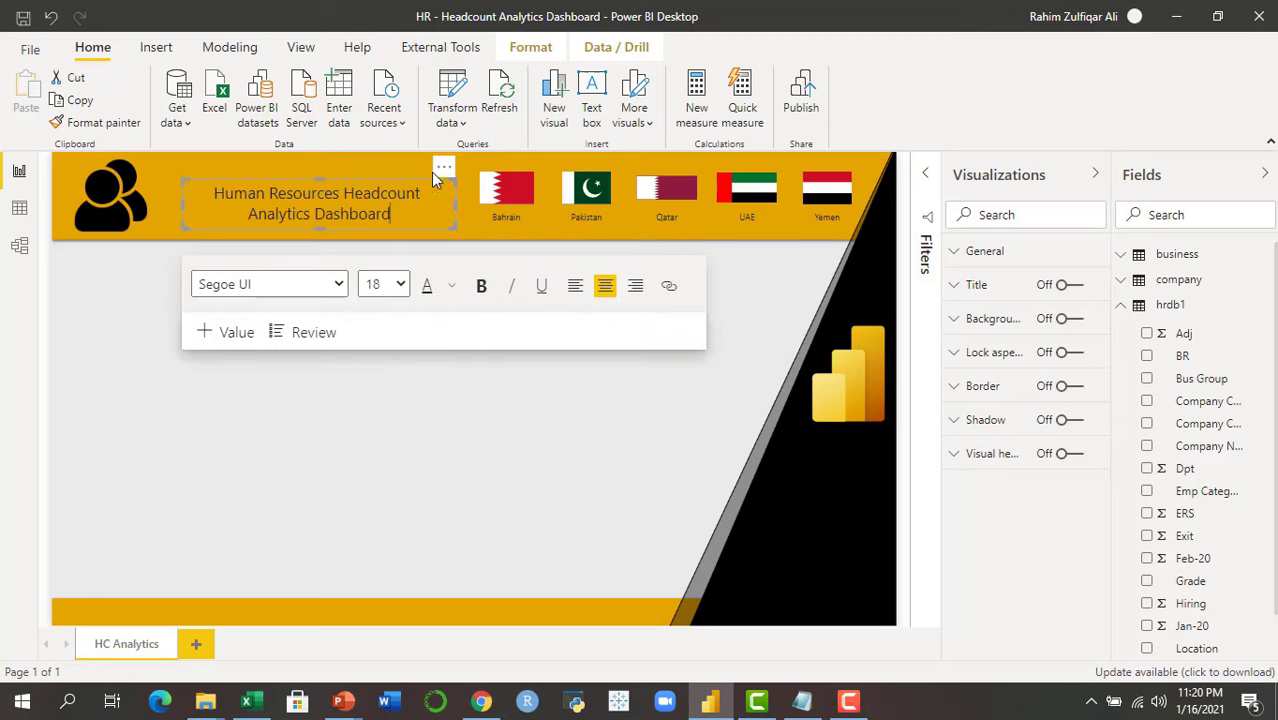
pyautogui.moveTo(432, 174); pyautogui.dragTo(438, 158)
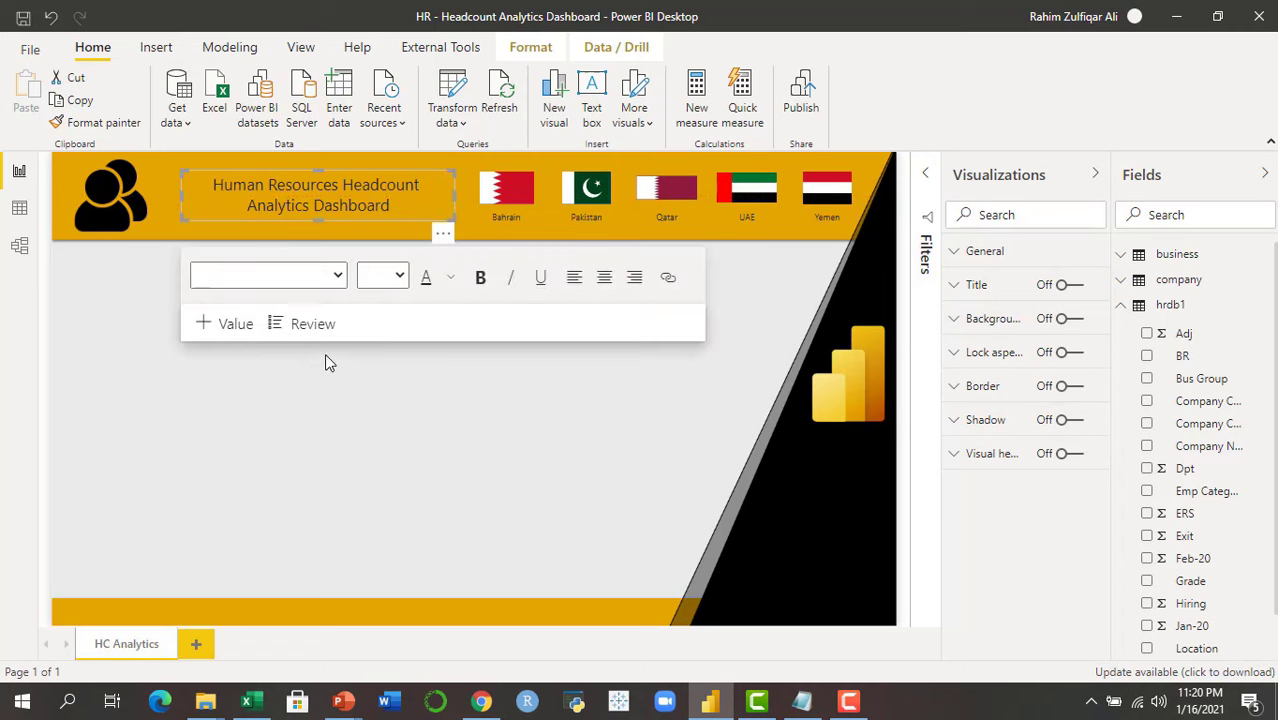
pyautogui.click(386, 422)
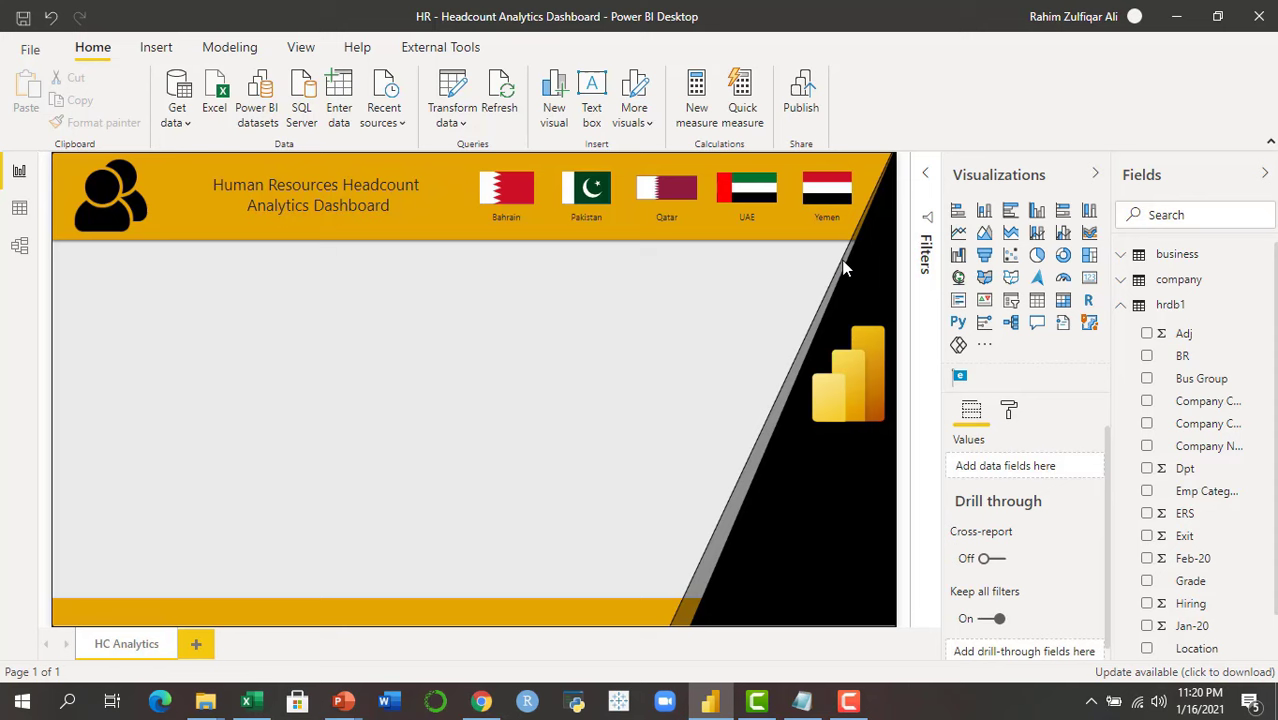
# Search AppSource for the "scroller" custom visual and import Scroller into the report
pyautogui.click(634, 110)
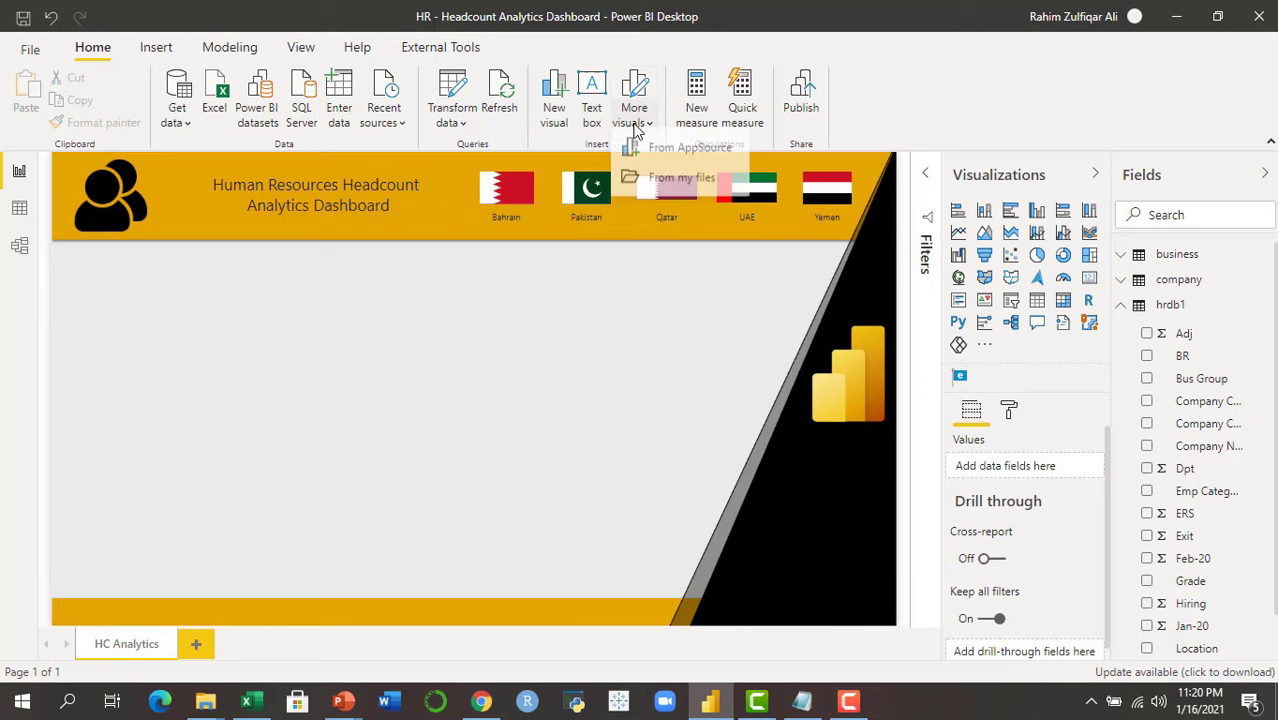
pyautogui.click(676, 157)
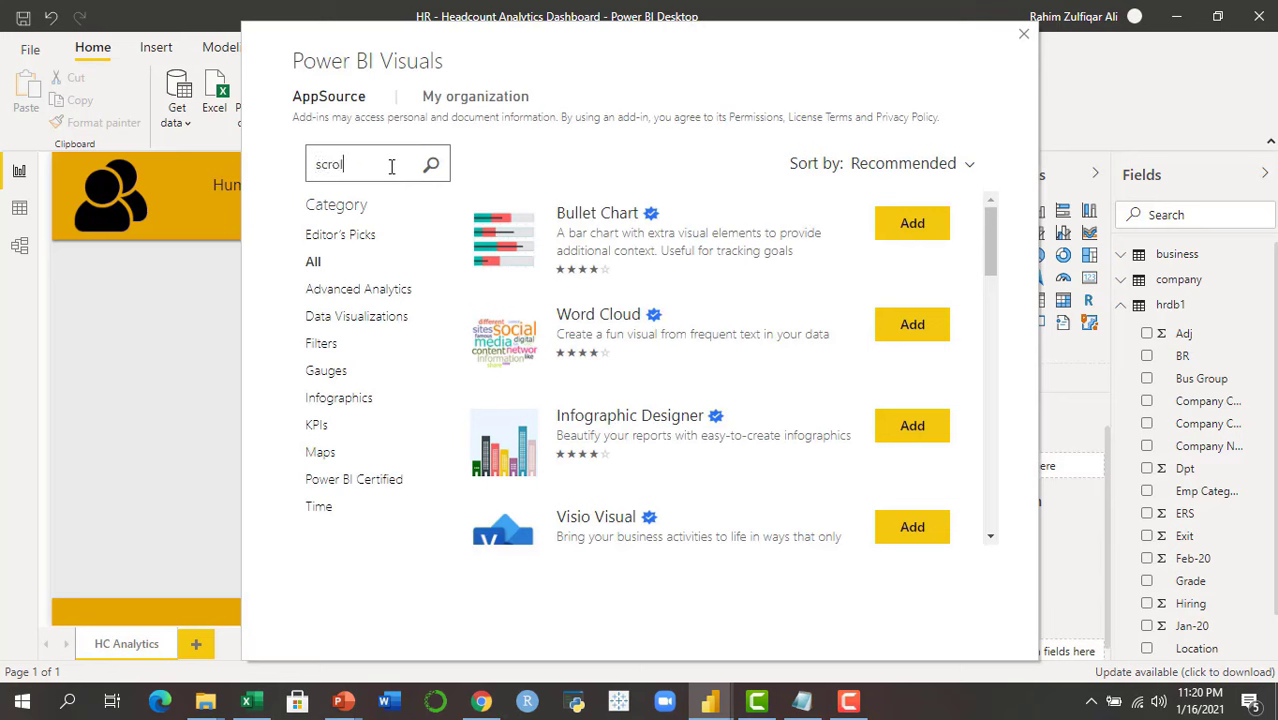
pyautogui.press('Return')
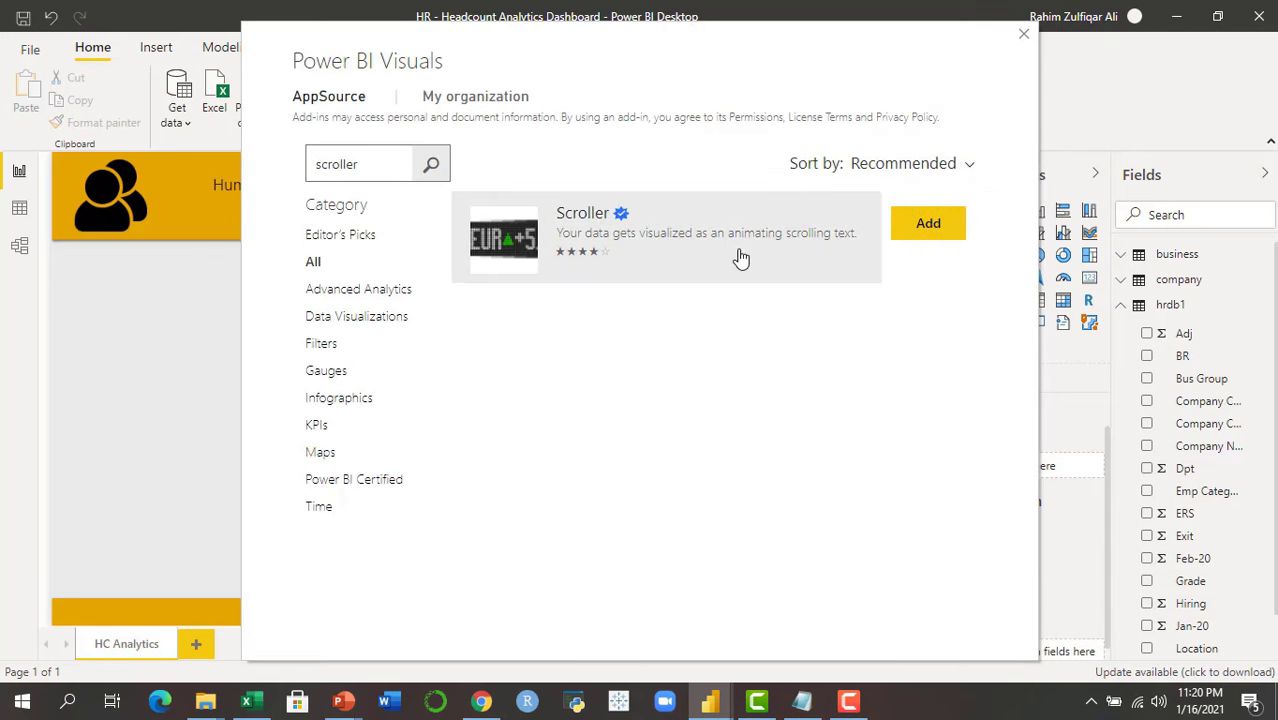
pyautogui.click(877, 254)
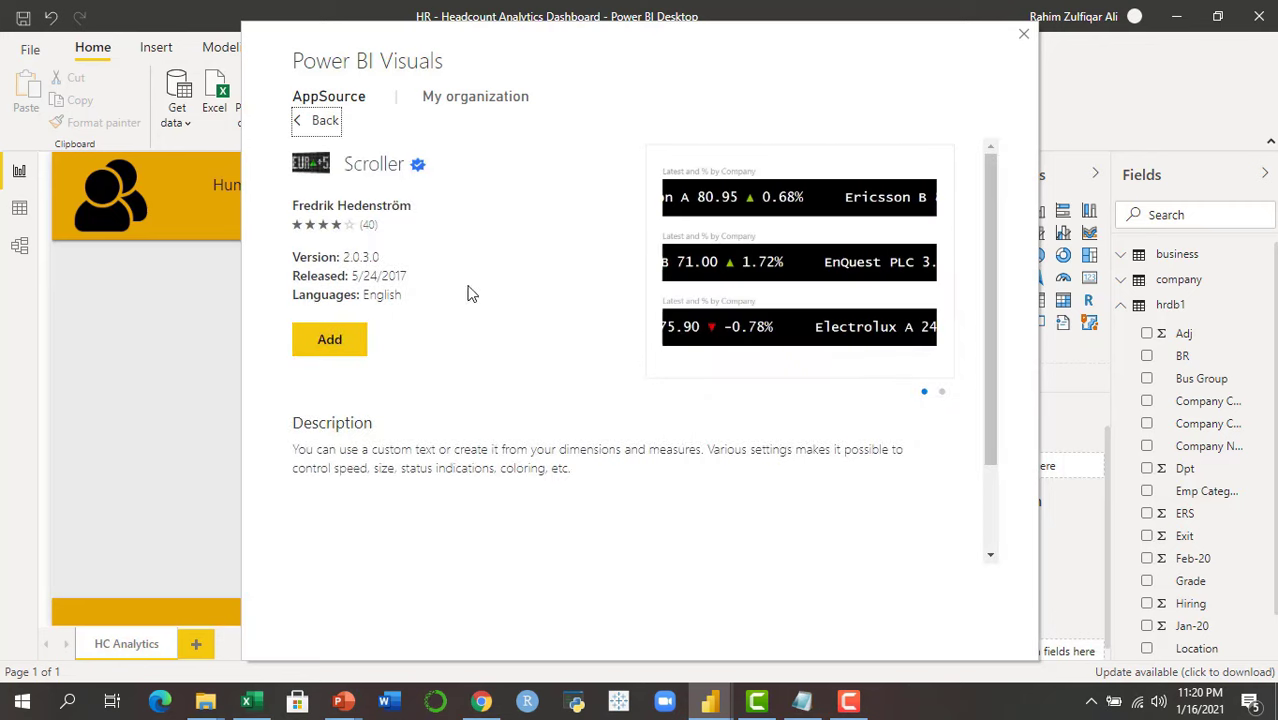
pyautogui.click(318, 345)
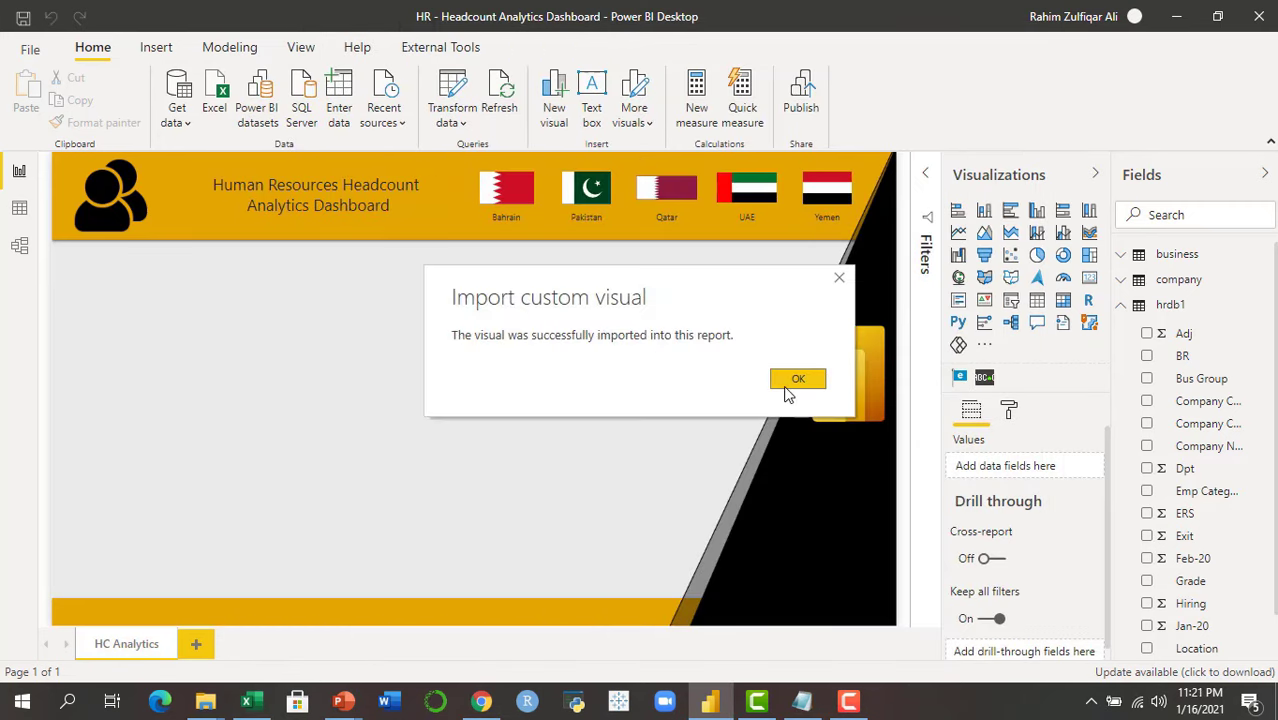
pyautogui.click(790, 386)
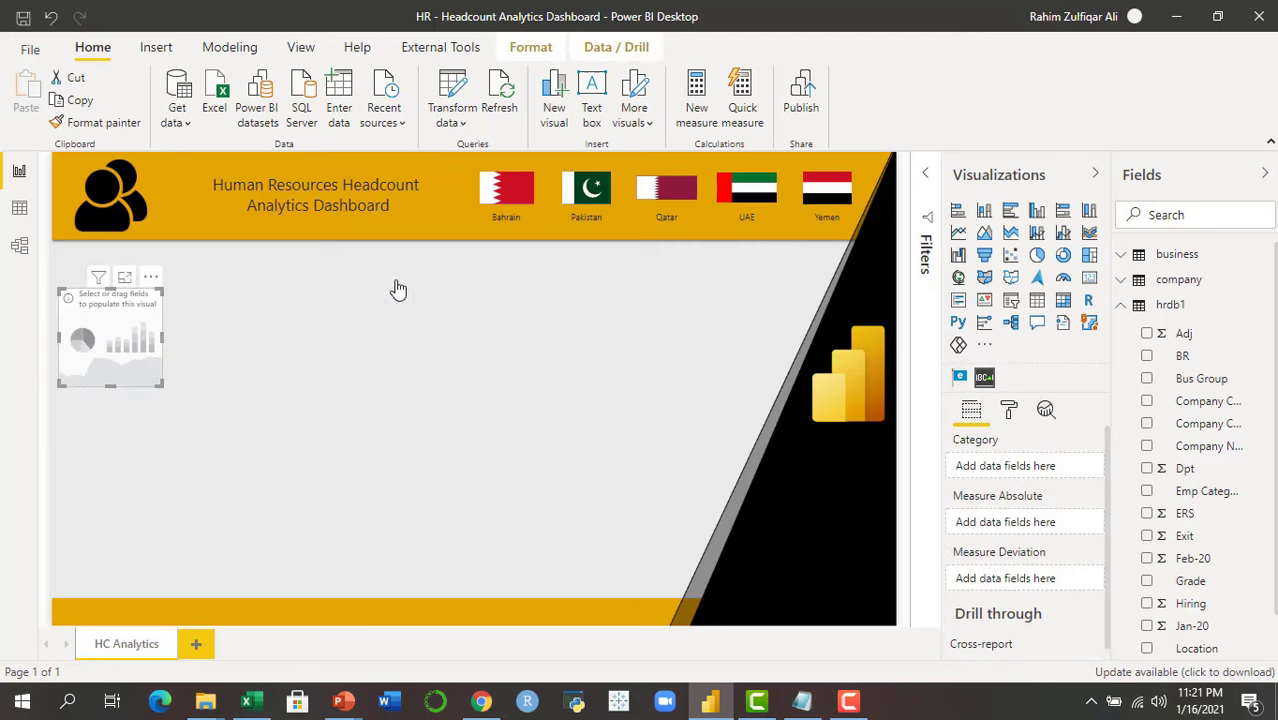
# Place a wide, flat Scroller visual below the header with Bus Desc as its category and Feb-20 as its absolute measure
pyautogui.moveTo(158, 384); pyautogui.dragTo(713, 338)
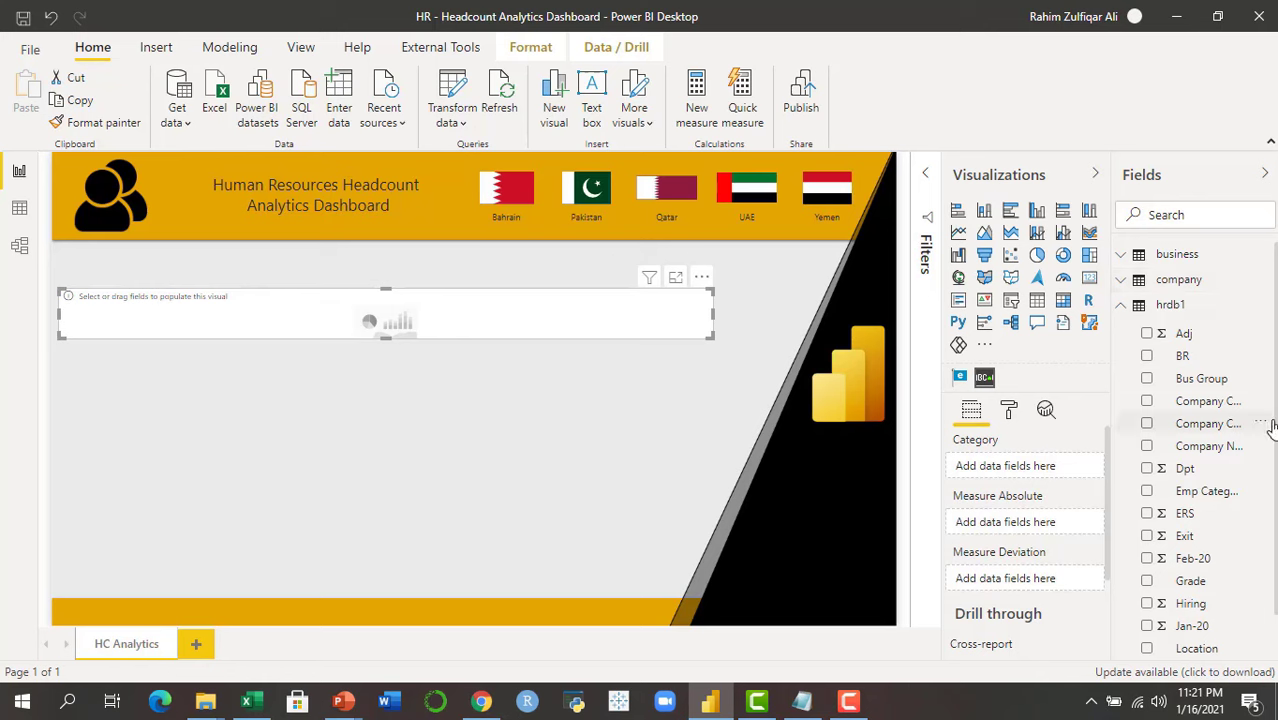
pyautogui.scroll(-2, 1194, 448)
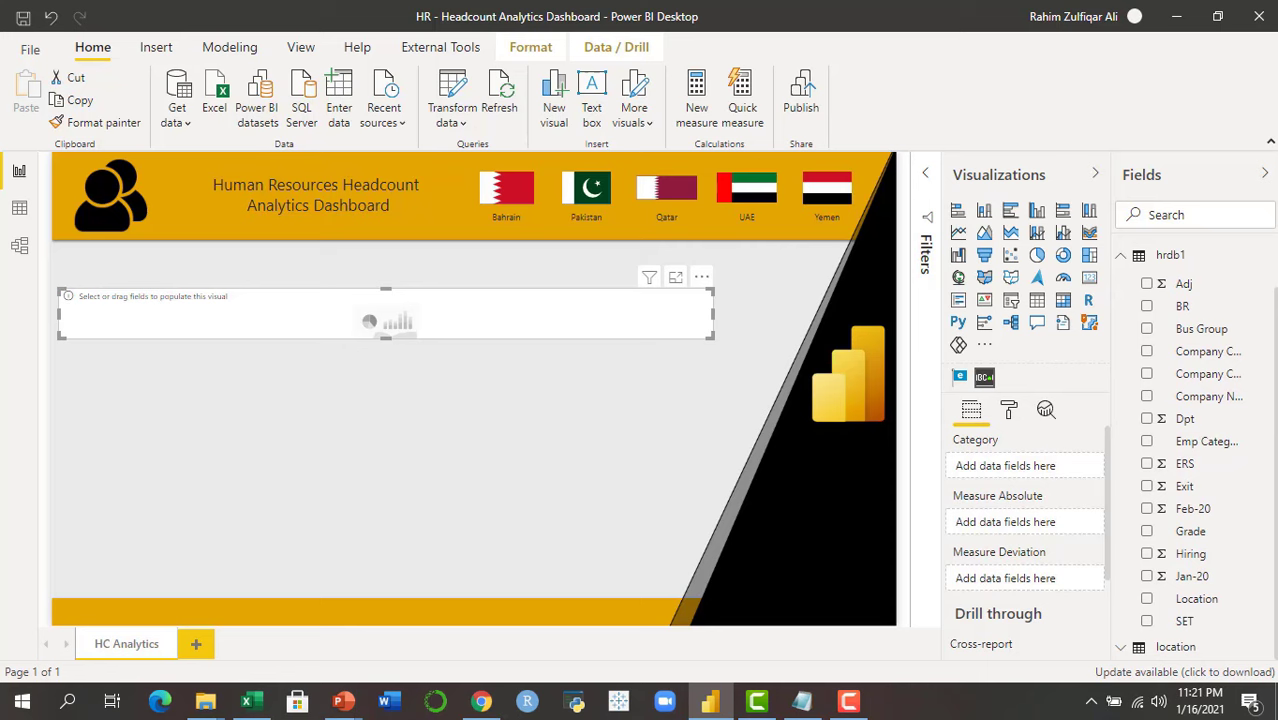
pyautogui.scroll(2, 1194, 450)
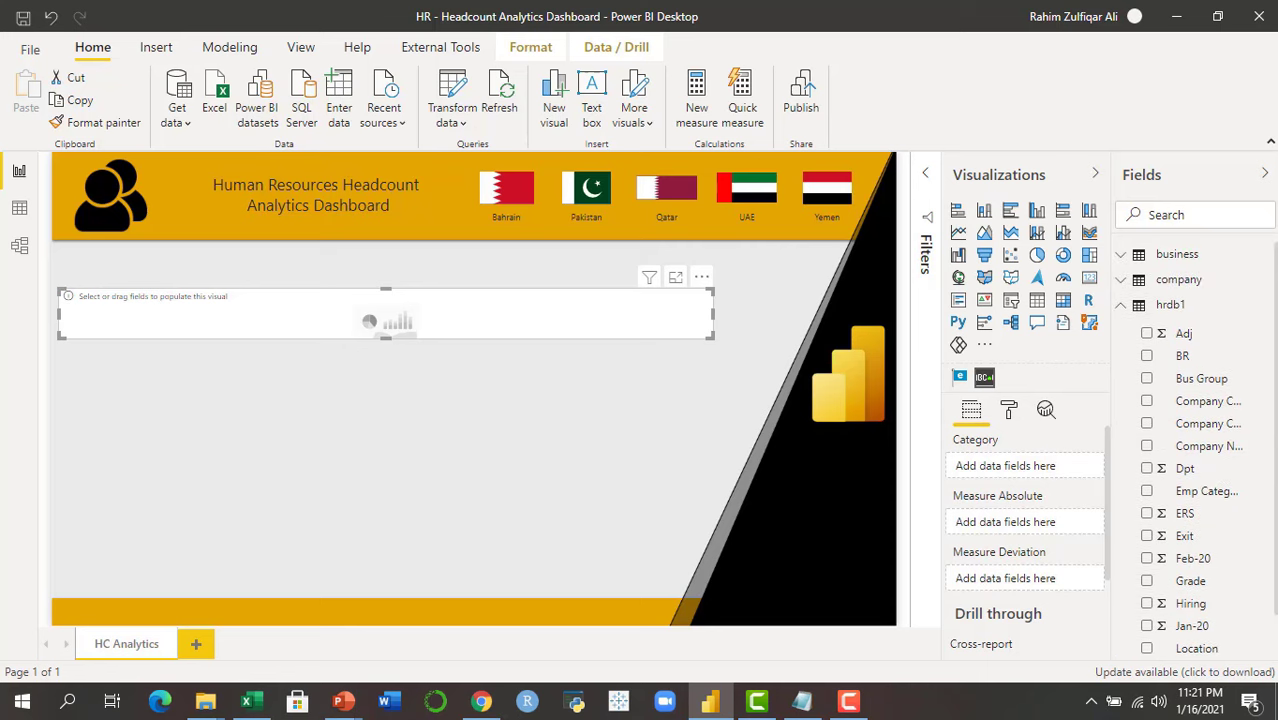
pyautogui.click(1219, 261)
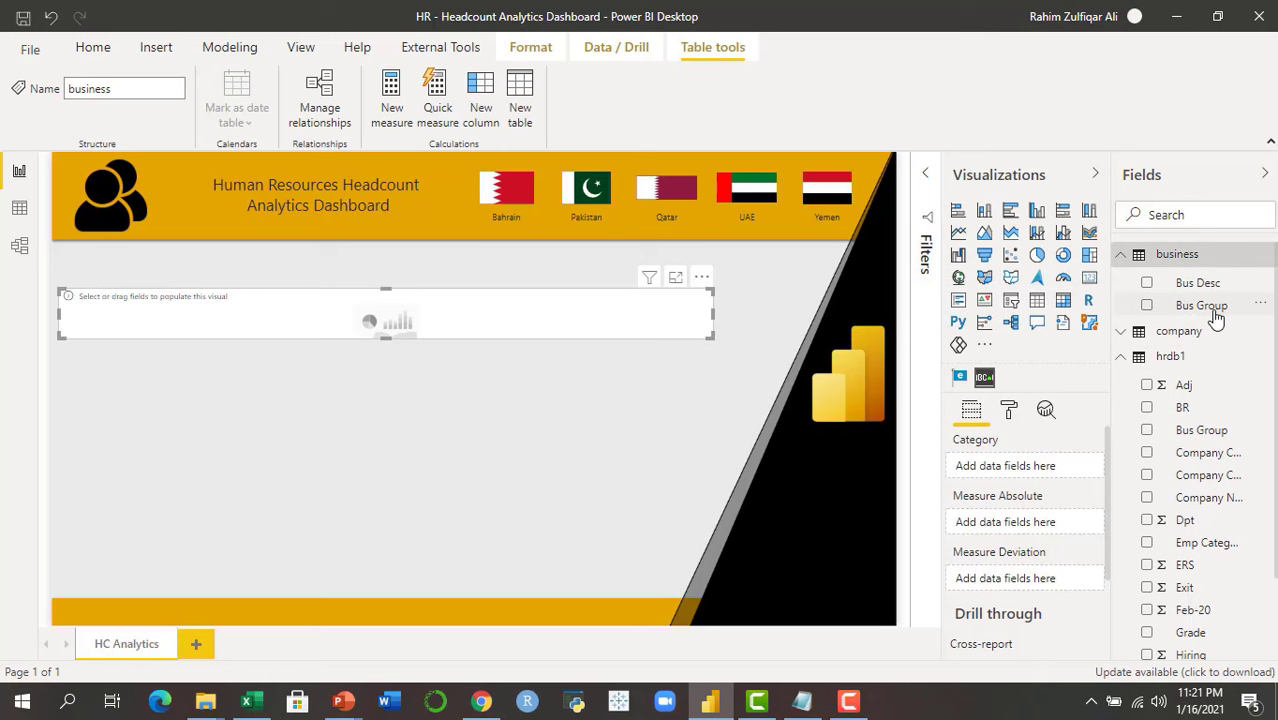
pyautogui.moveTo(1208, 285); pyautogui.dragTo(505, 322)
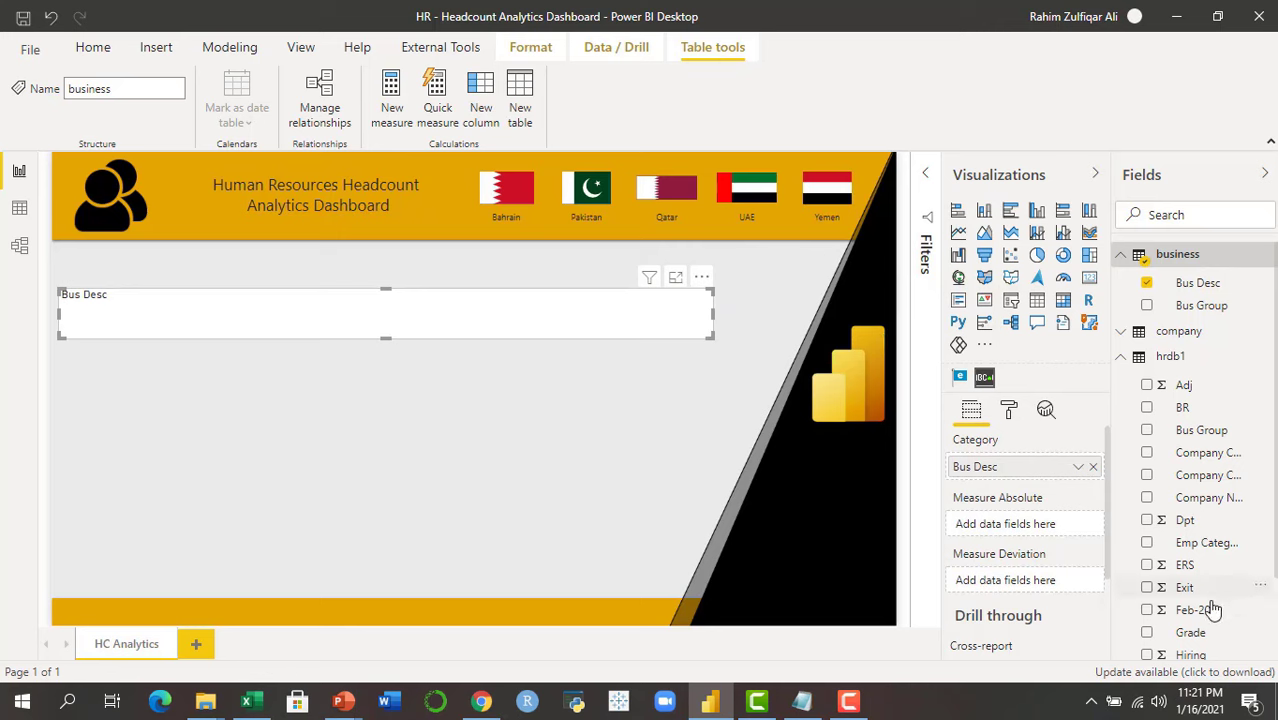
pyautogui.scroll(-3, 1194, 450)
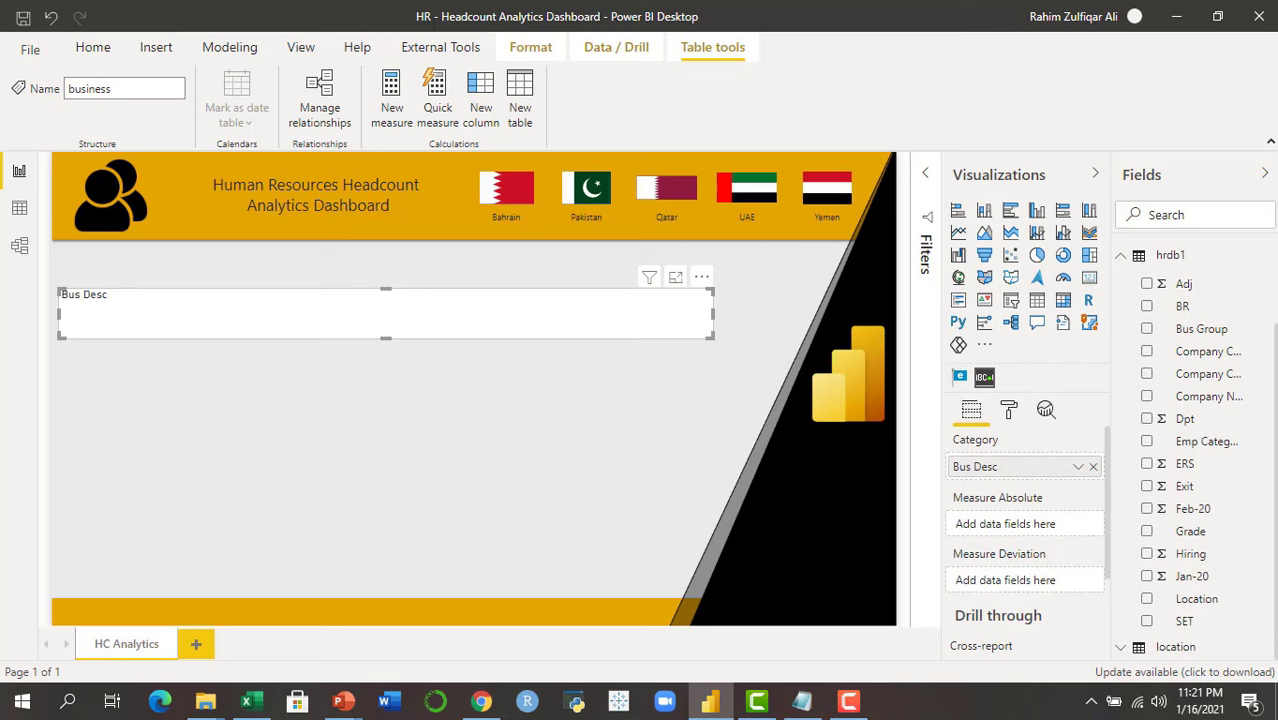
pyautogui.moveTo(1196, 508); pyautogui.dragTo(560, 322)
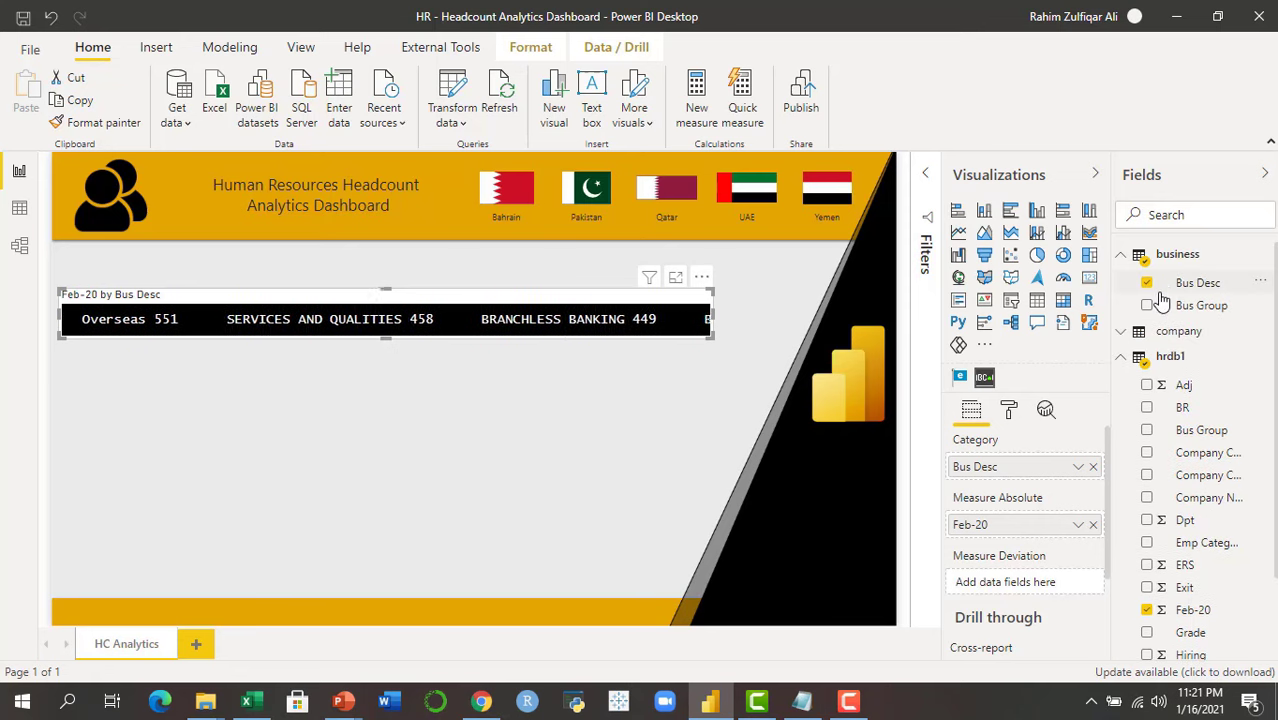
# Replace the scroller's category with Emp Category and enlarge its frame to reach the page's slanted band
pyautogui.scroll(-2, 1274, 483)
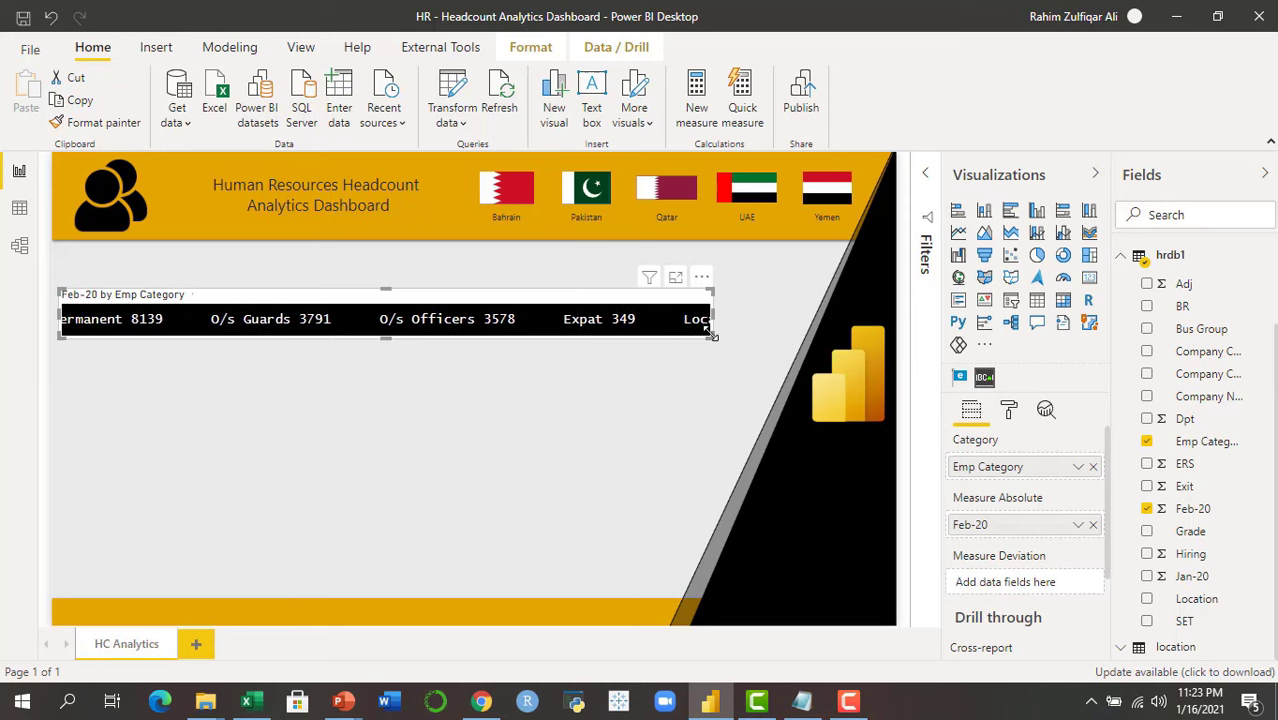
pyautogui.moveTo(711, 336); pyautogui.dragTo(790, 350)
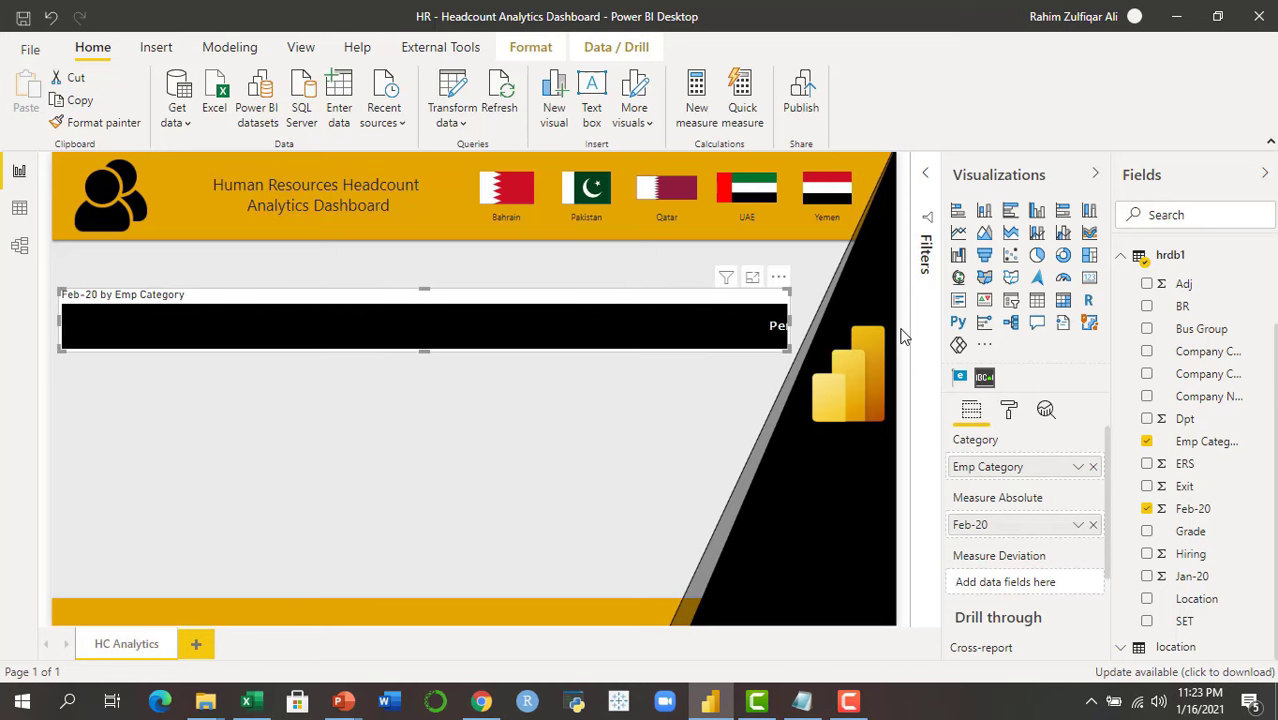
# Turn off the scroller's title and set its scroll speed to 1.0
pyautogui.click(1009, 411)
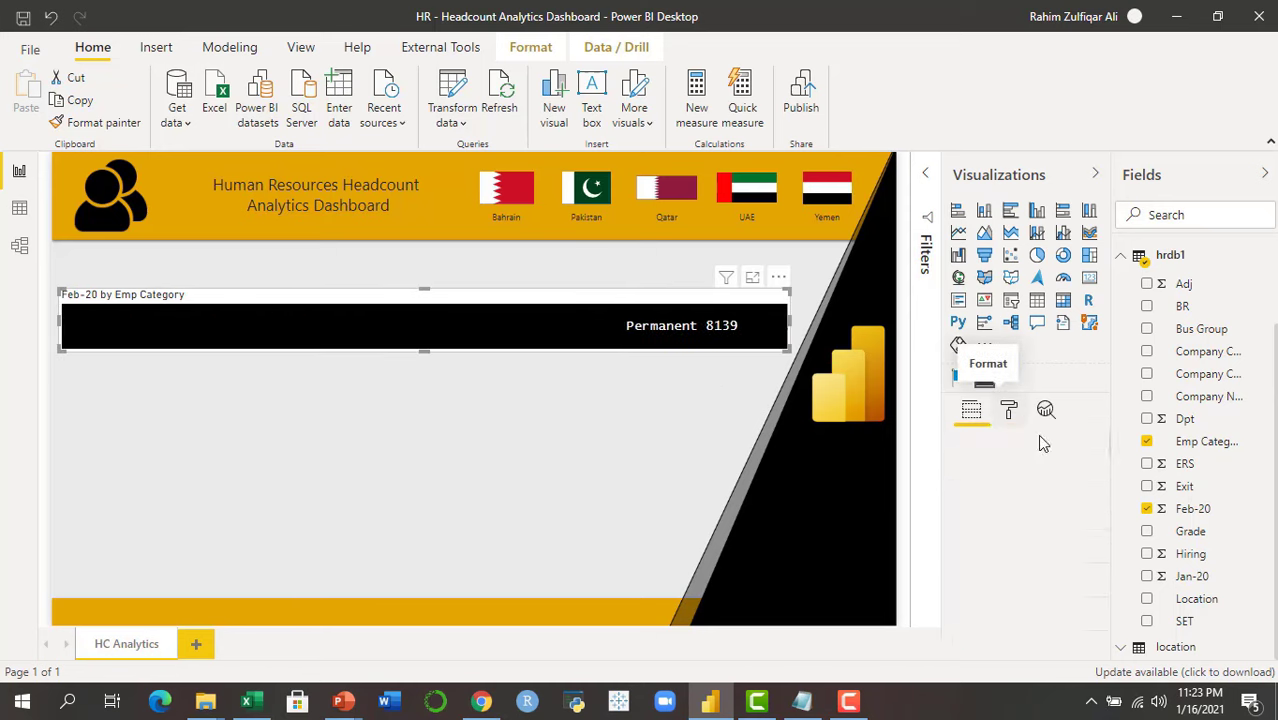
pyautogui.click(1062, 550)
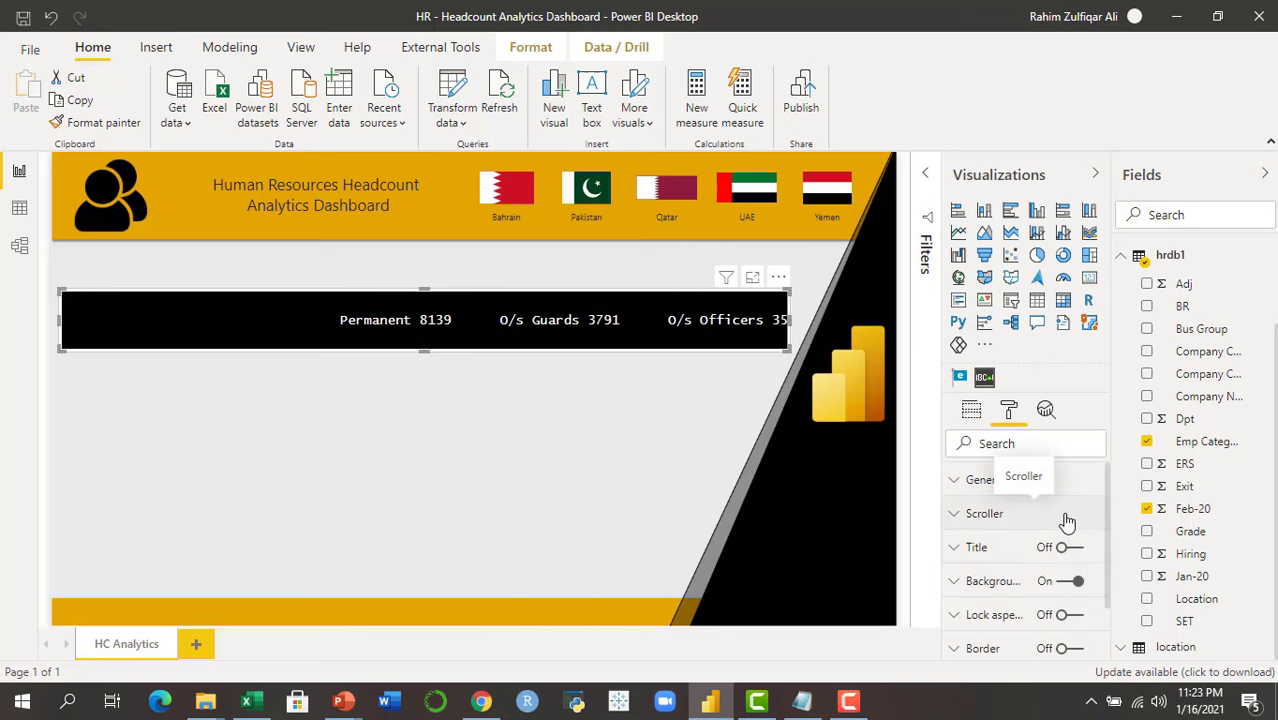
pyautogui.click(1067, 519)
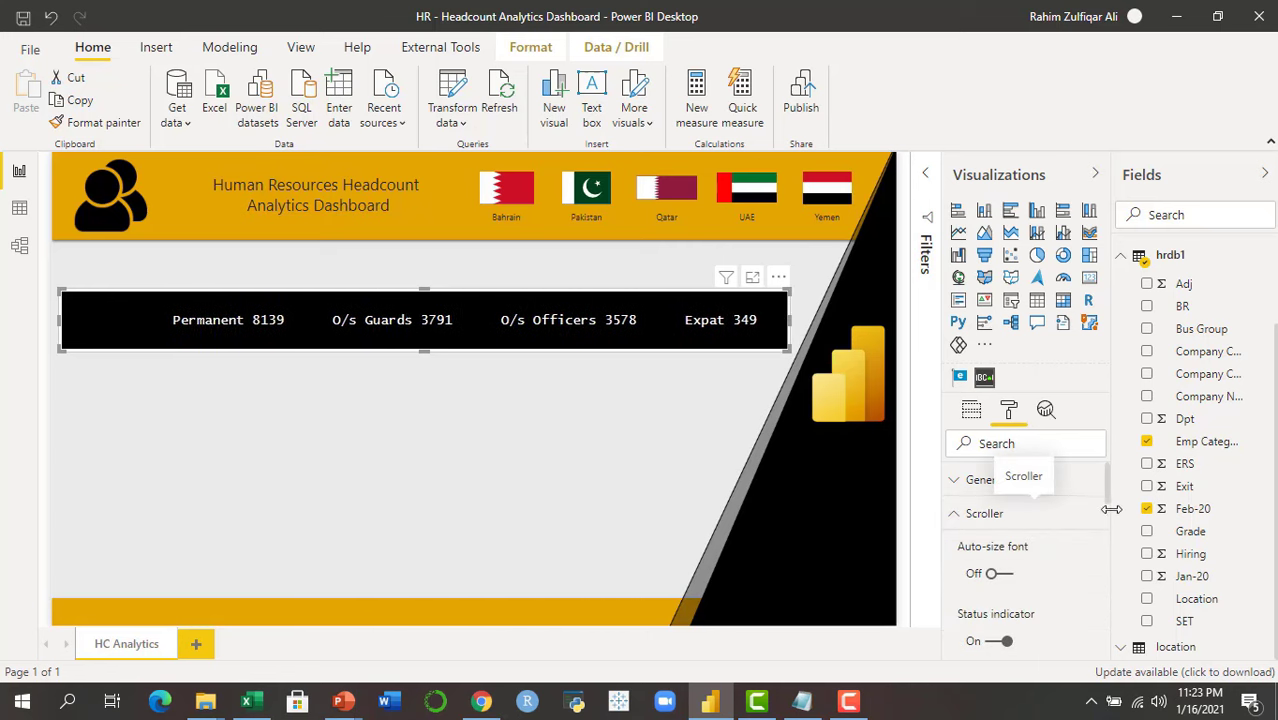
pyautogui.moveTo(1110, 511); pyautogui.dragTo(1105, 570)
pyautogui.click(1005, 580)
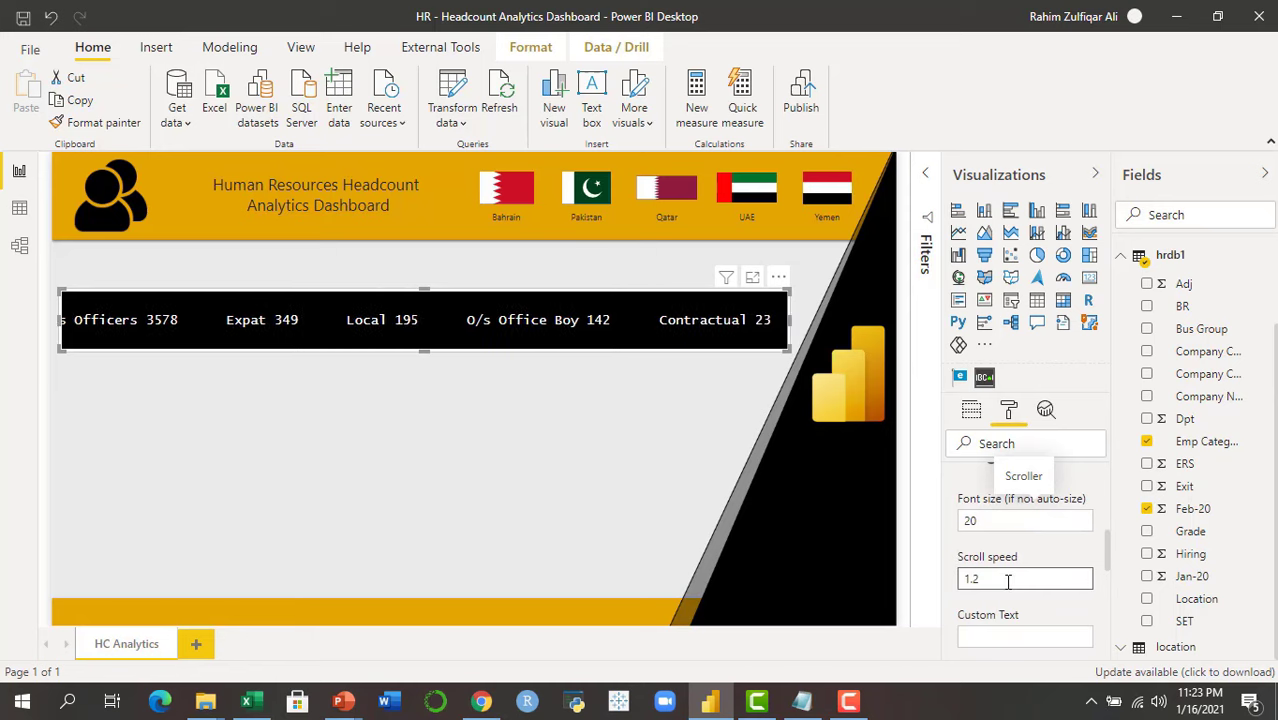
pyautogui.press('BackSpace')
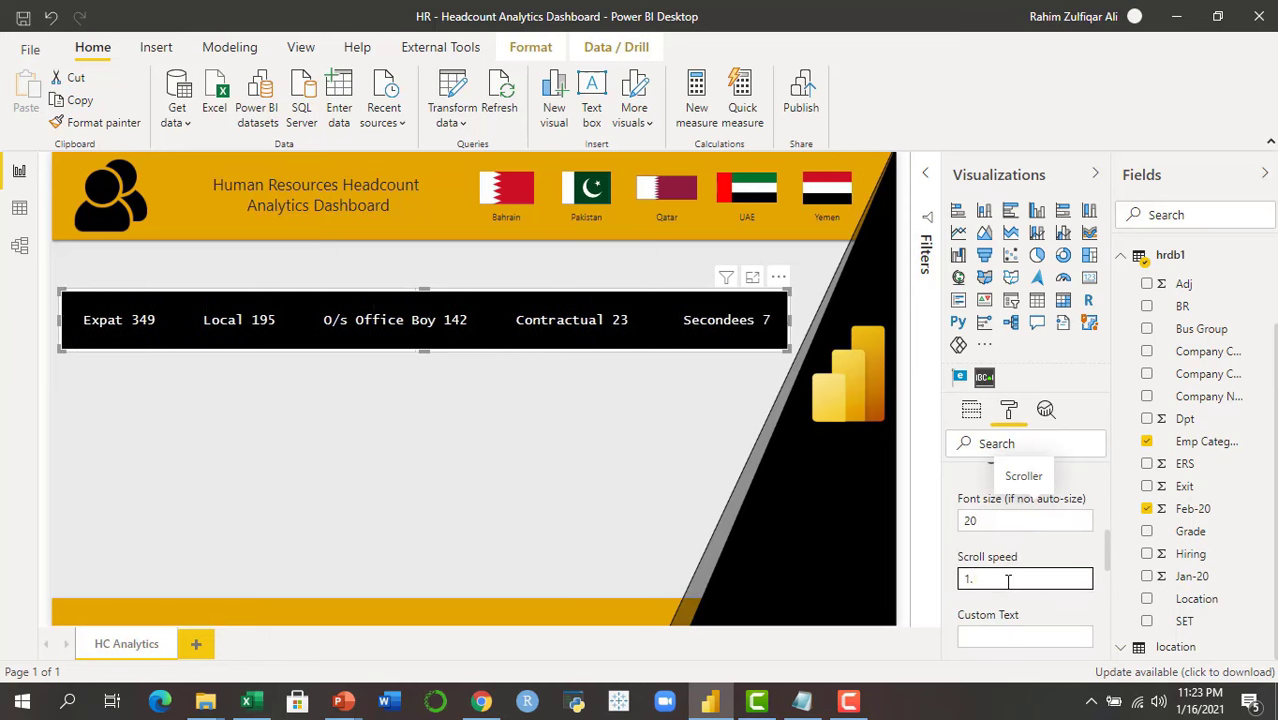
pyautogui.write('1')
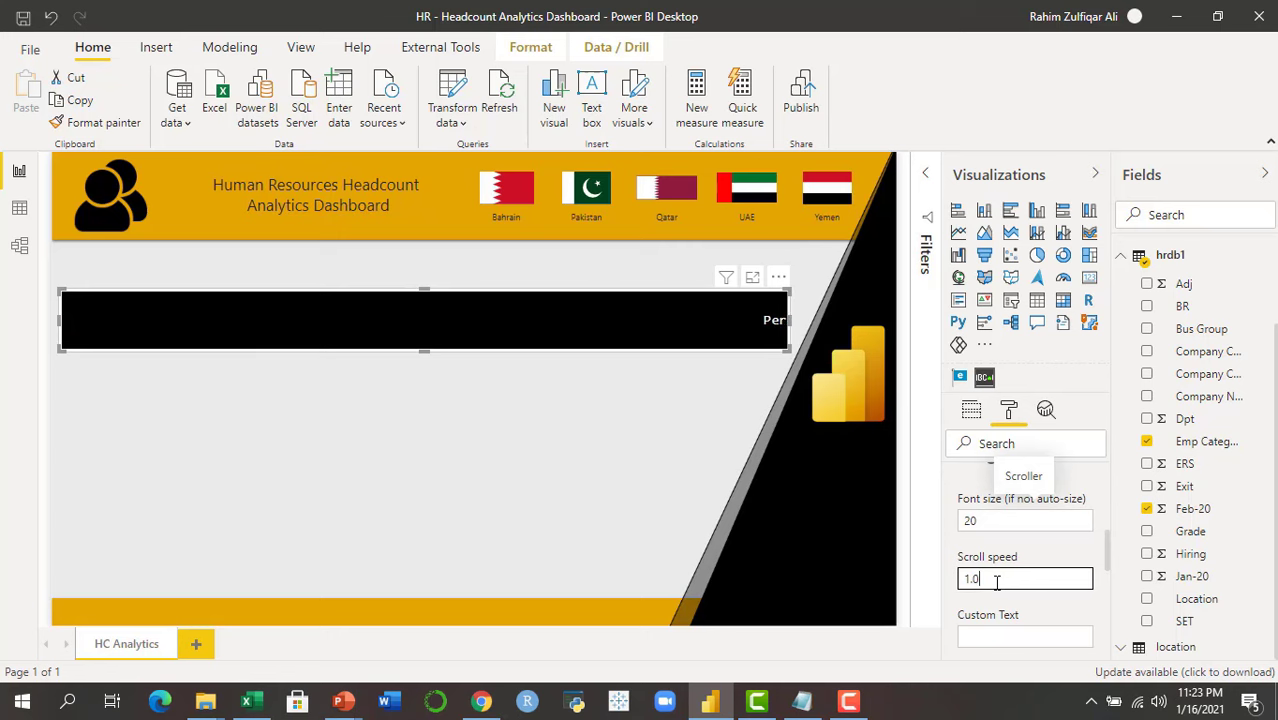
# Set the scroller's font size to 25
pyautogui.click(990, 520)
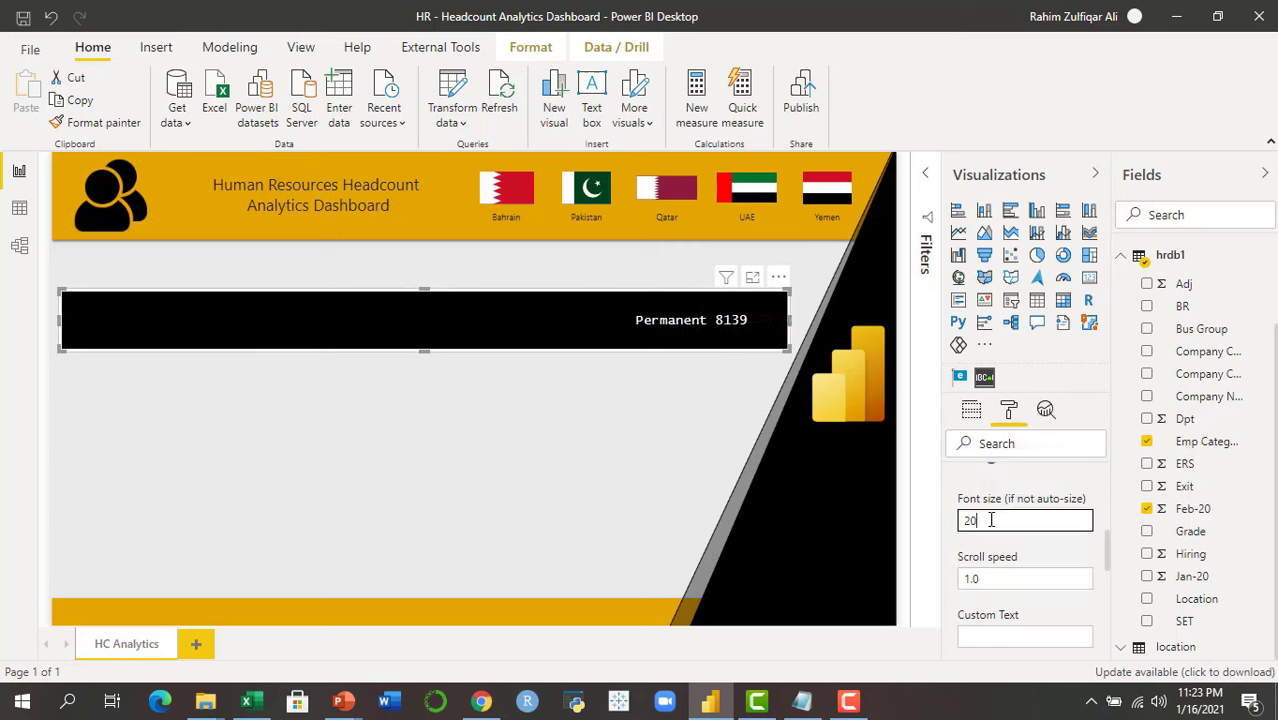
pyautogui.press('BackSpace')
pyautogui.press('BackSpace')
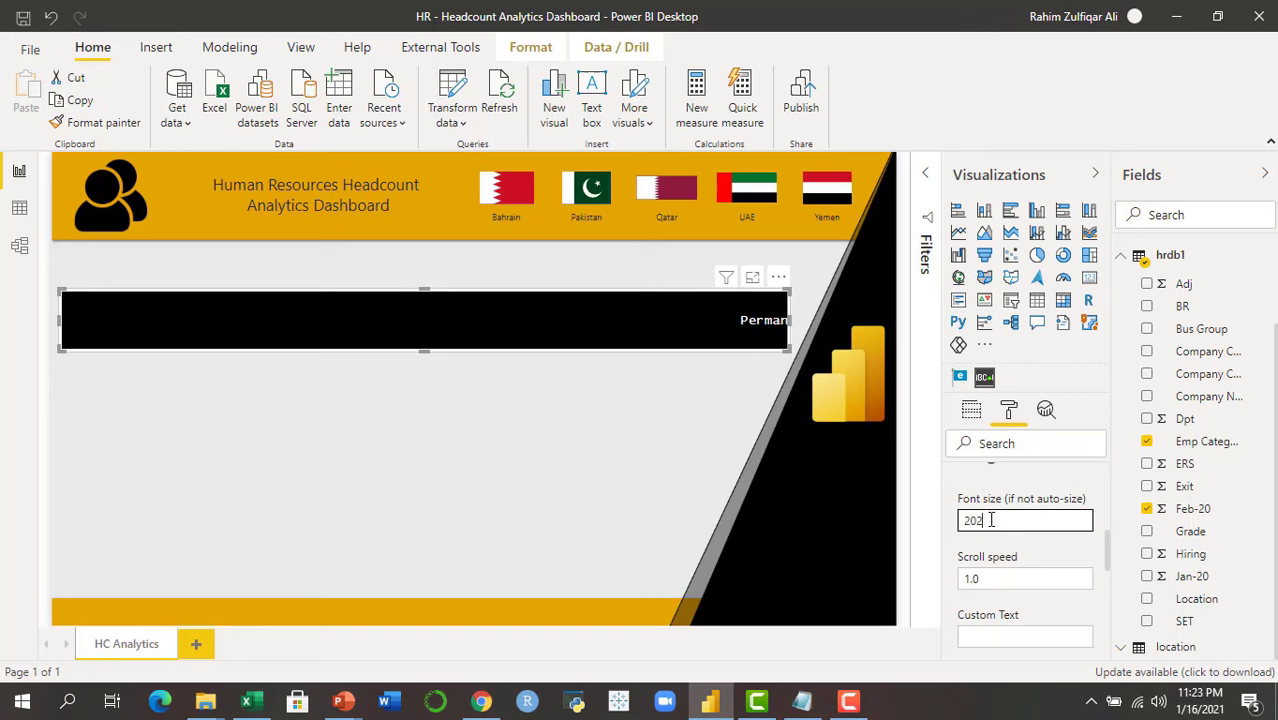
pyautogui.moveTo(1032, 514); pyautogui.dragTo(923, 523)
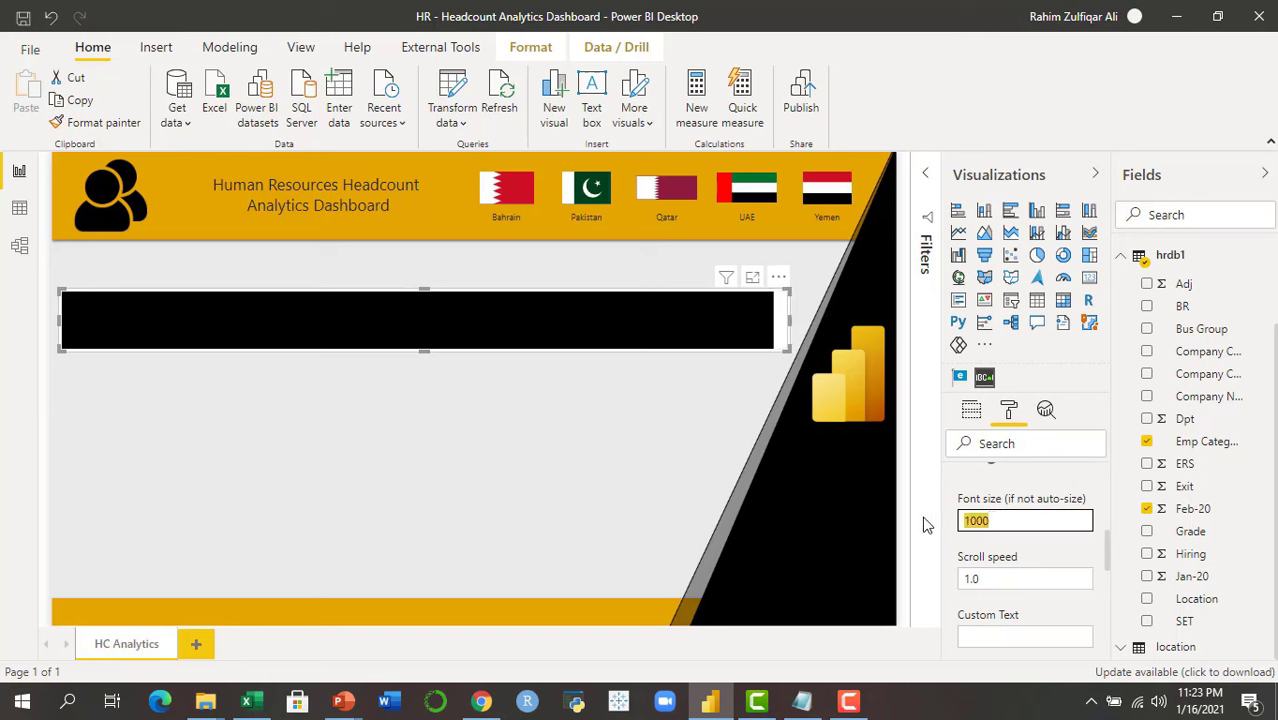
pyautogui.write('25')
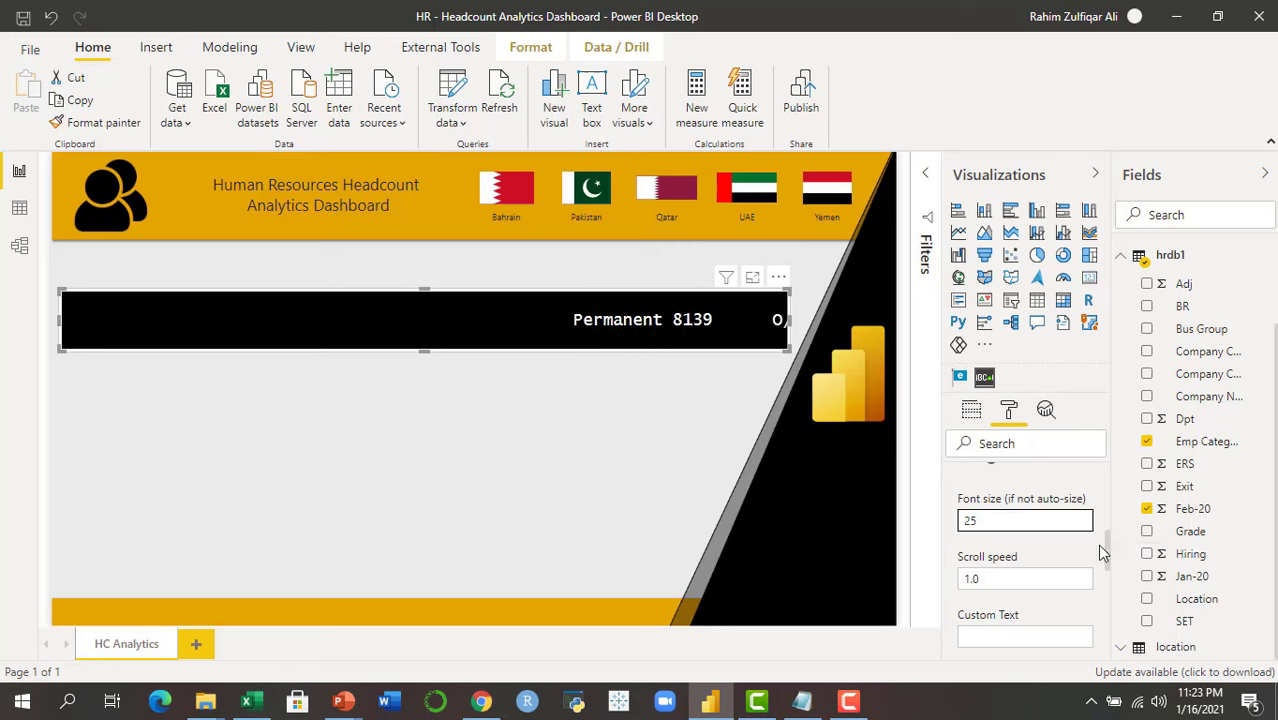
# Flatten and widen the scroller, and move it up to just below the page header
pyautogui.scroll(2, 1104, 544)
pyautogui.scroll(6, 1108, 540)
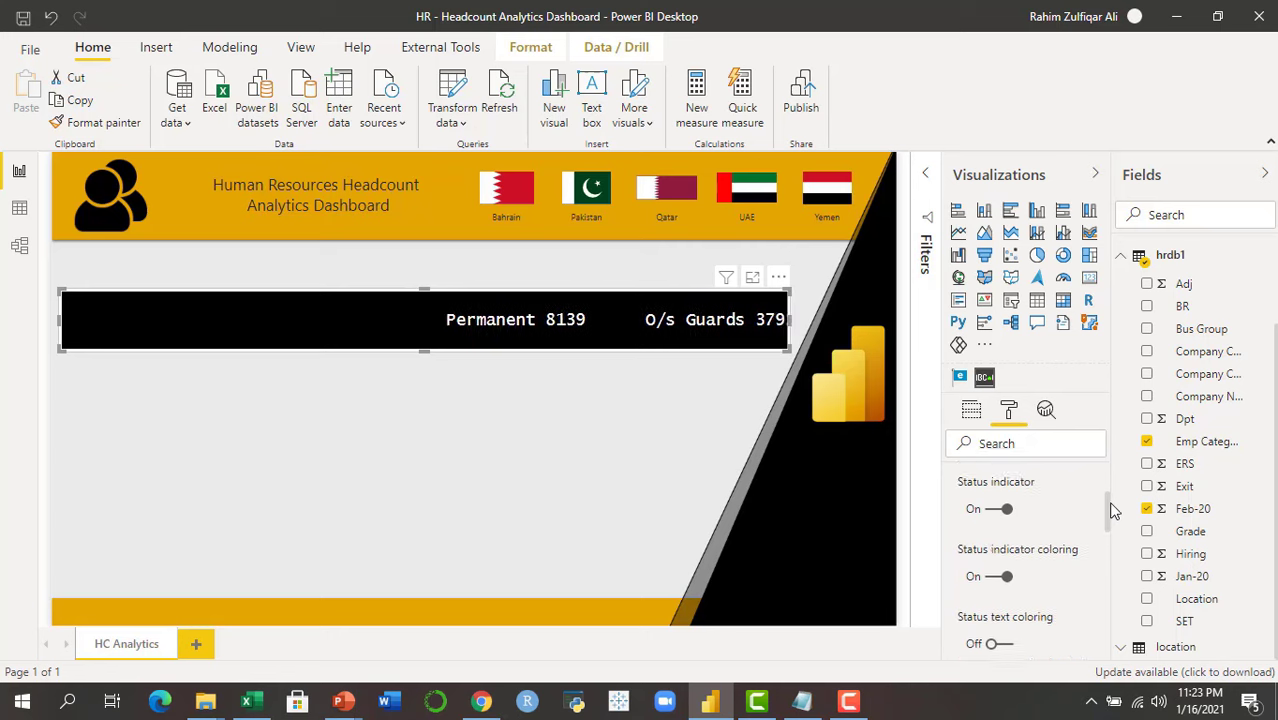
pyautogui.scroll(-8, 1102, 542)
pyautogui.moveTo(1098, 541); pyautogui.dragTo(1099, 612)
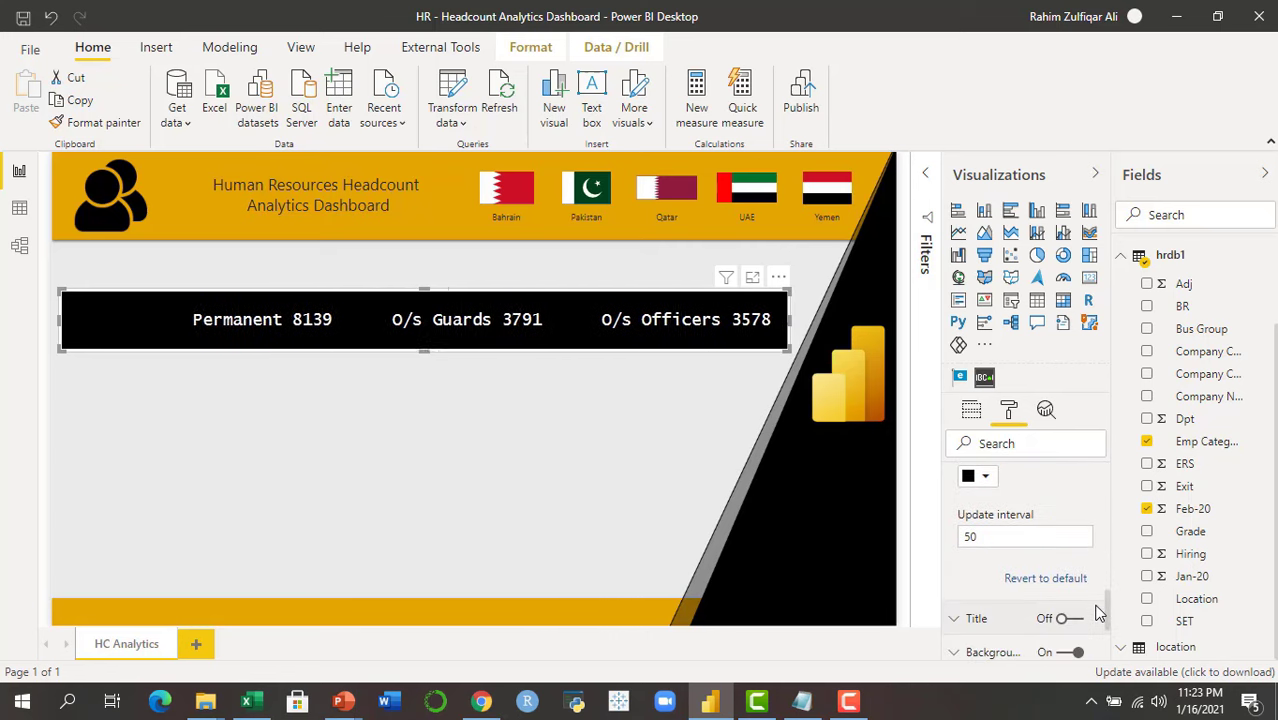
pyautogui.moveTo(791, 360); pyautogui.dragTo(859, 326)
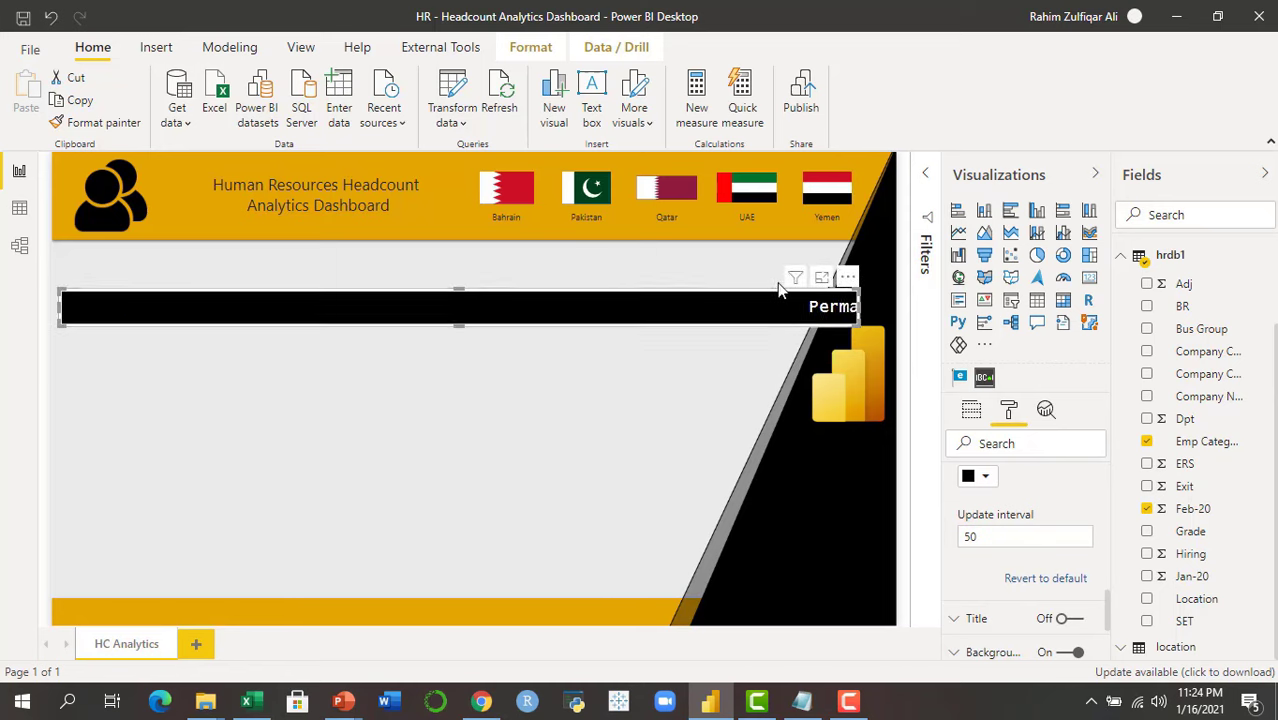
pyautogui.moveTo(843, 277); pyautogui.dragTo(843, 236)
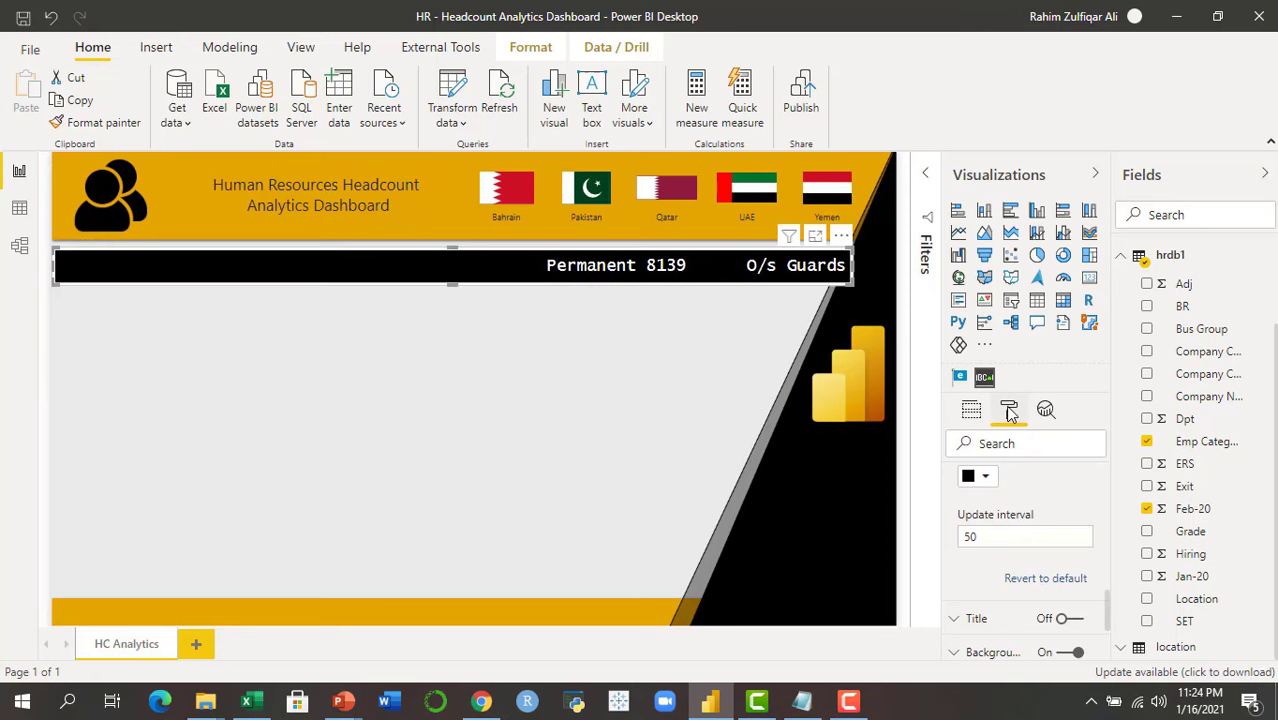
# Turn off the scroller's background, stretch it to the page's full width, make it slightly taller and set it flush against the header
pyautogui.scroll(-3, 1108, 620)
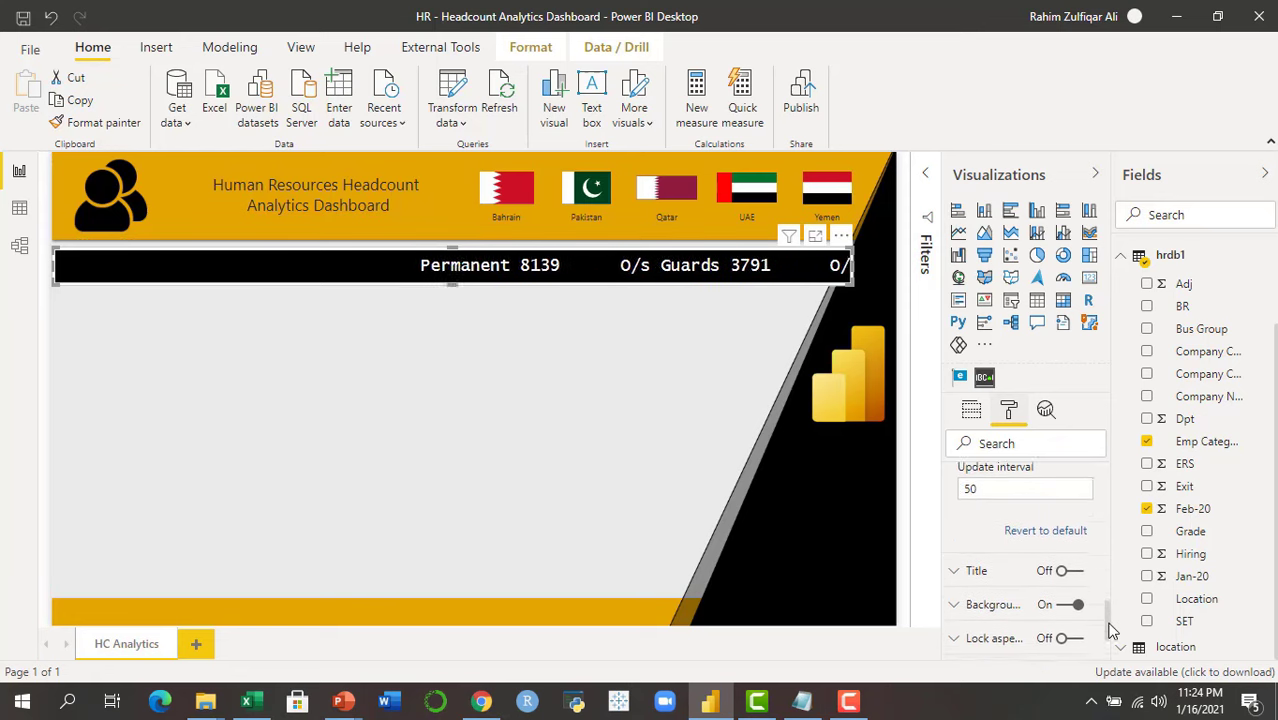
pyautogui.click(1070, 512)
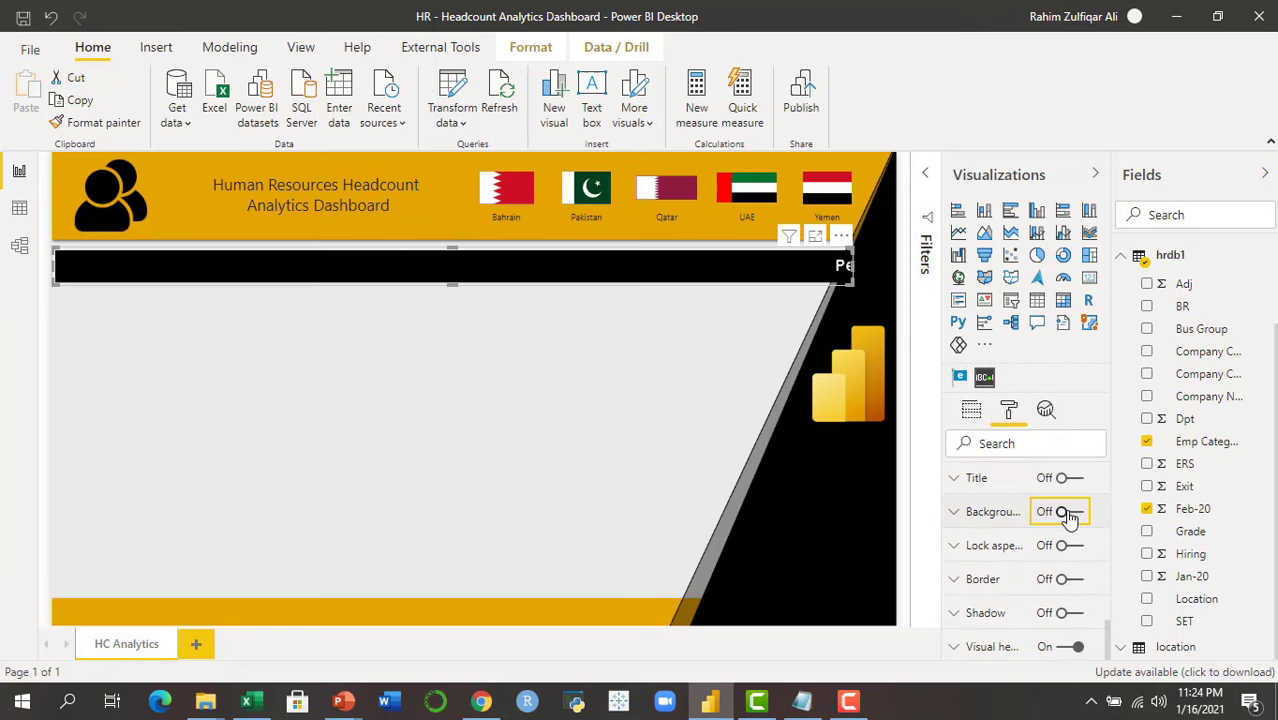
pyautogui.moveTo(853, 284); pyautogui.dragTo(896, 284)
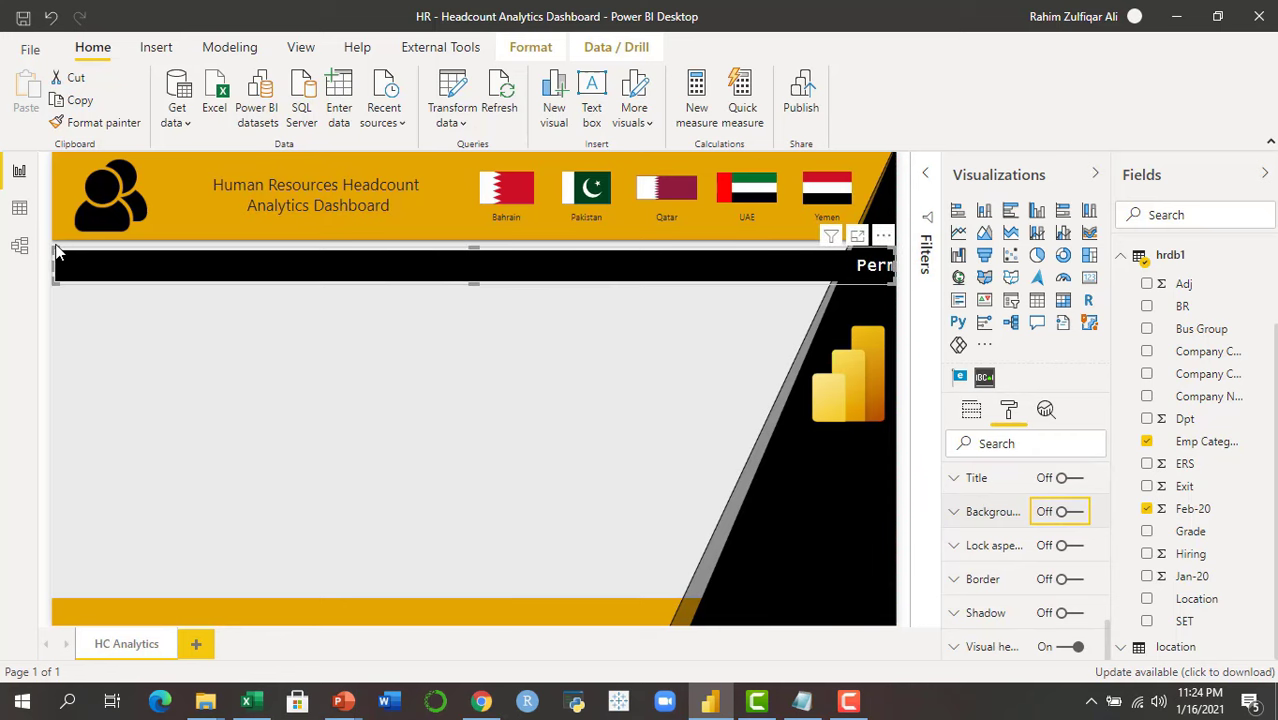
pyautogui.moveTo(56, 250); pyautogui.dragTo(56, 243)
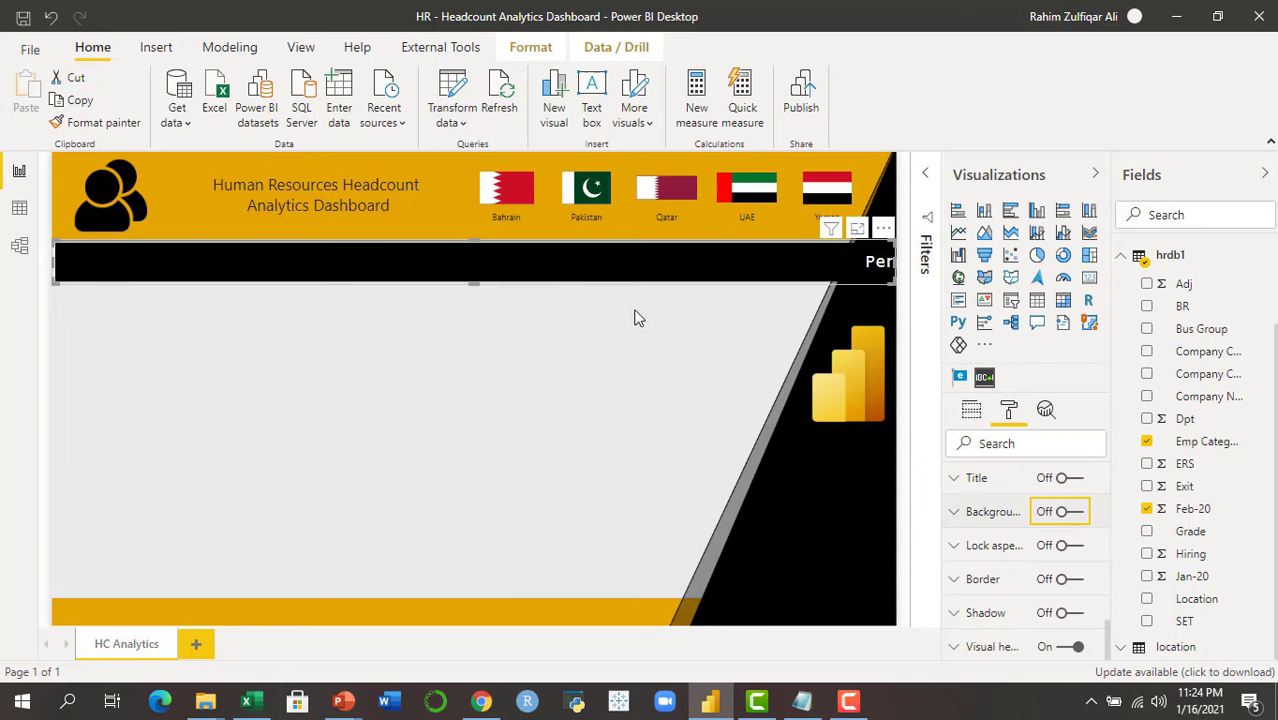
pyautogui.moveTo(882, 234); pyautogui.dragTo(876, 226)
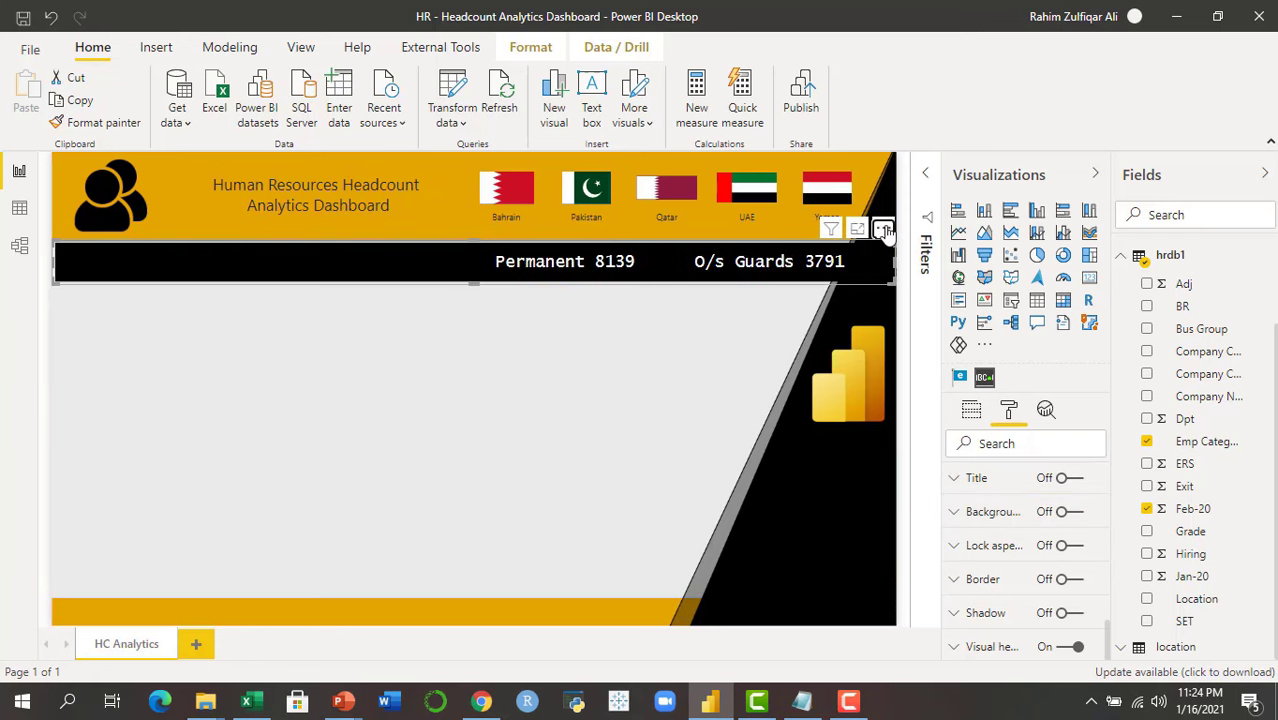
pyautogui.moveTo(882, 234); pyautogui.dragTo(888, 222)
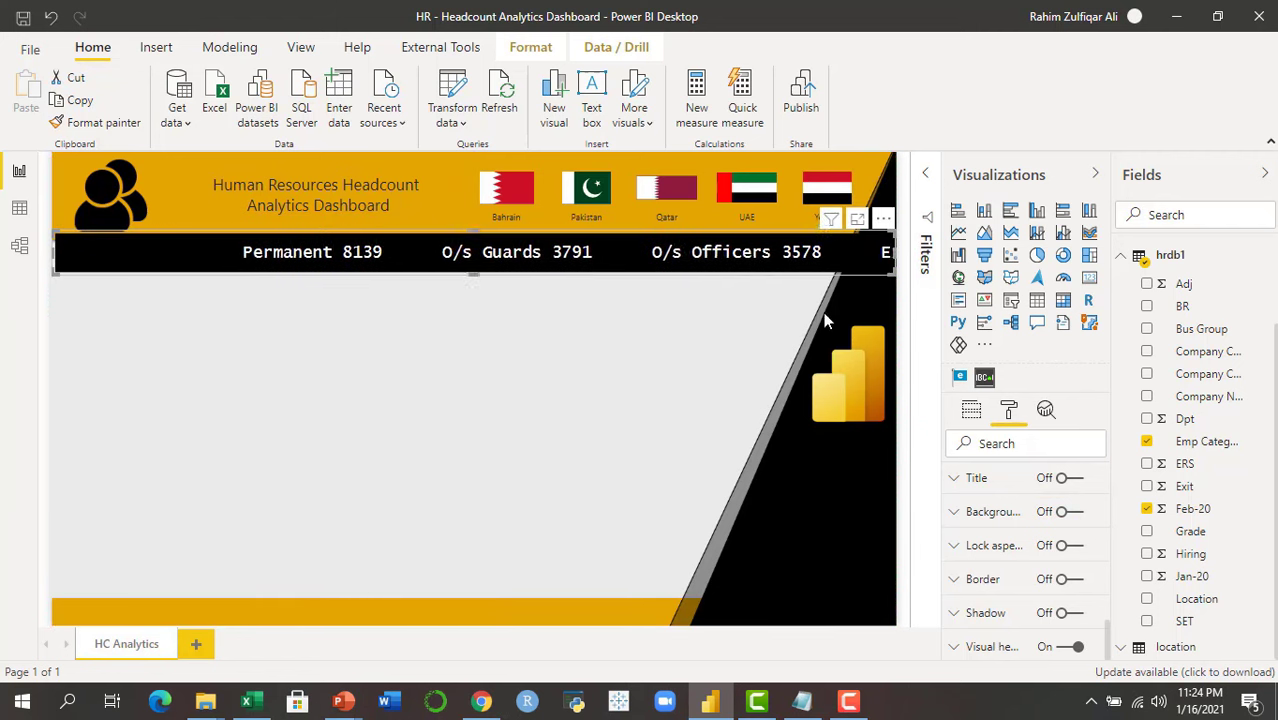
# Shrink the people icon in the header so that its lower edge clears the scroller
pyautogui.click(761, 318)
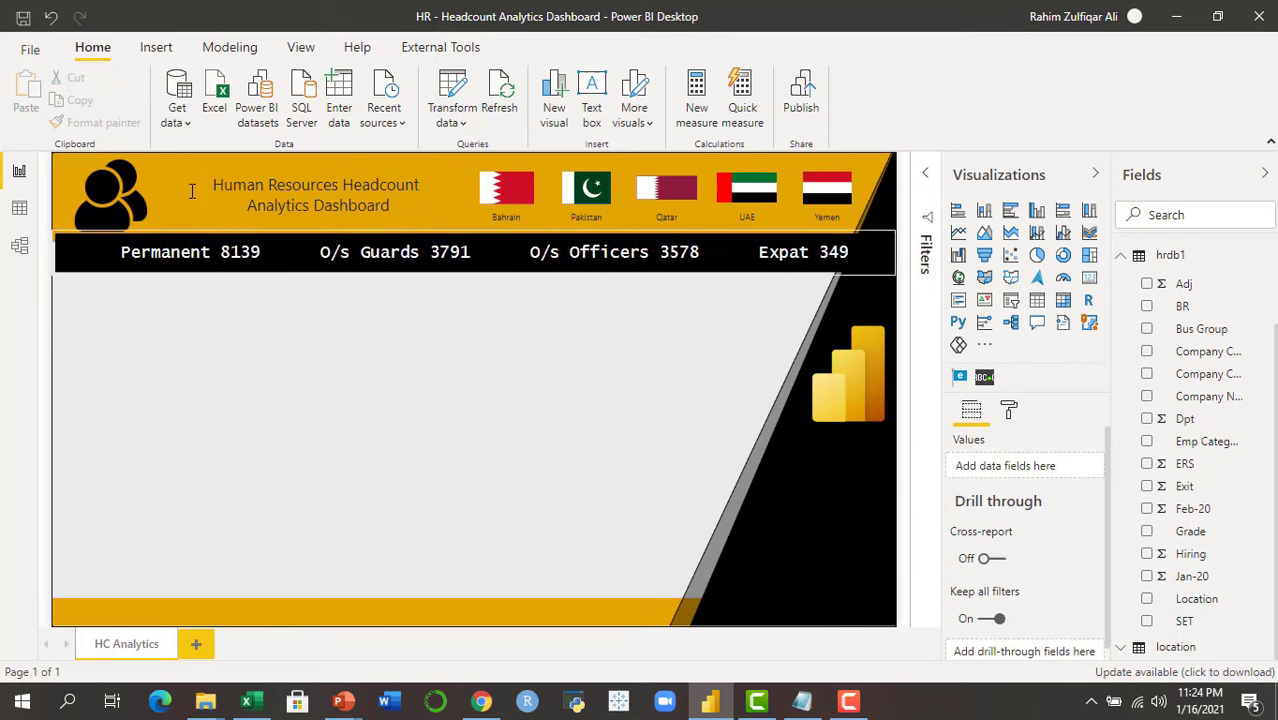
pyautogui.click(100, 205)
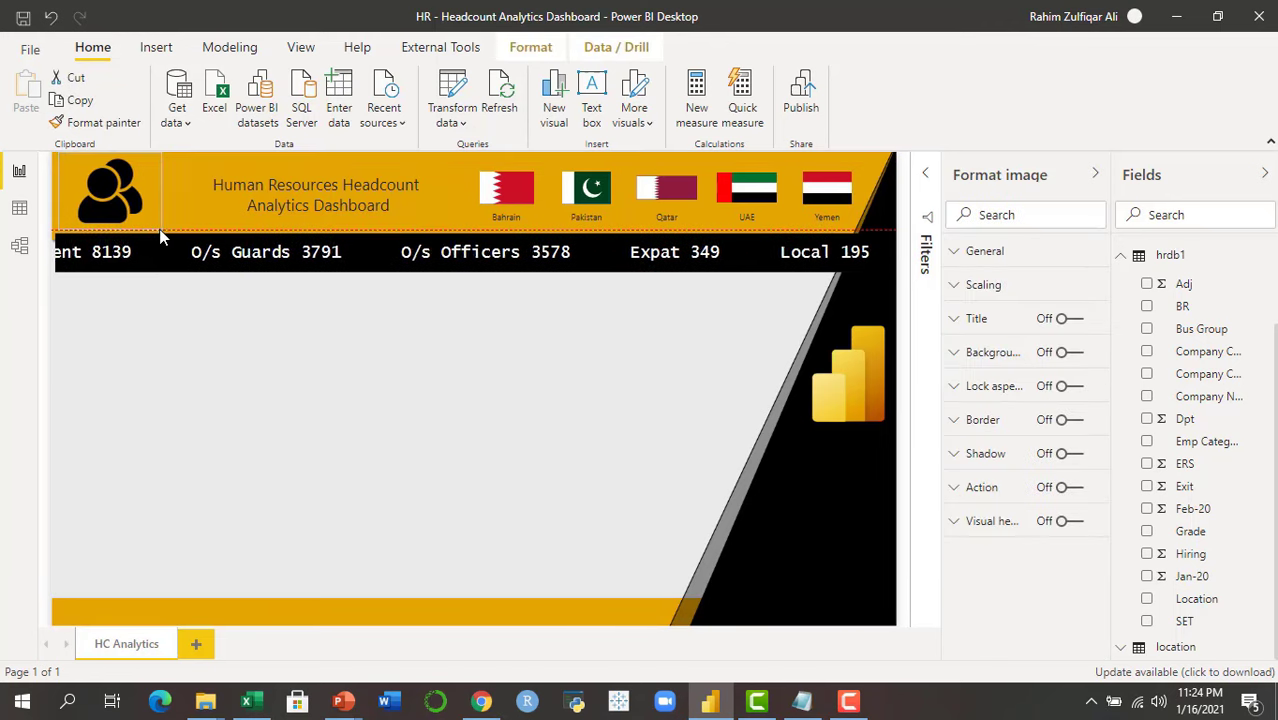
pyautogui.click(291, 320)
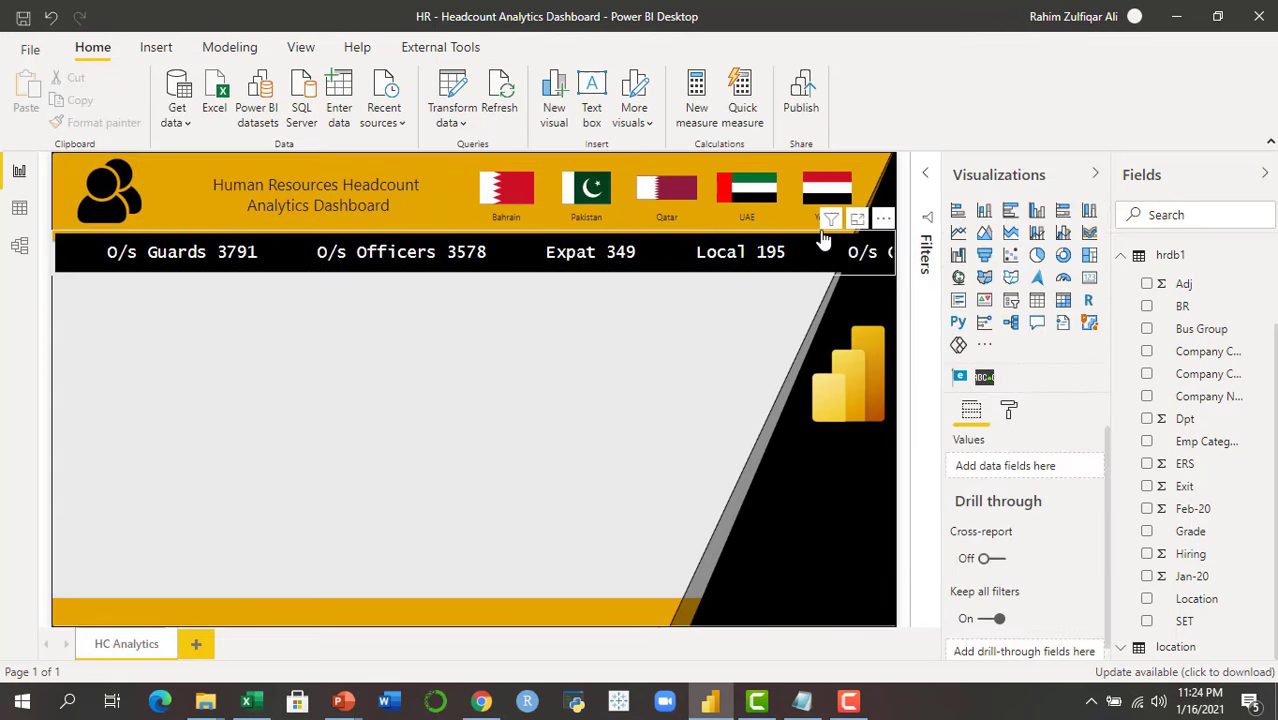
pyautogui.click(815, 240)
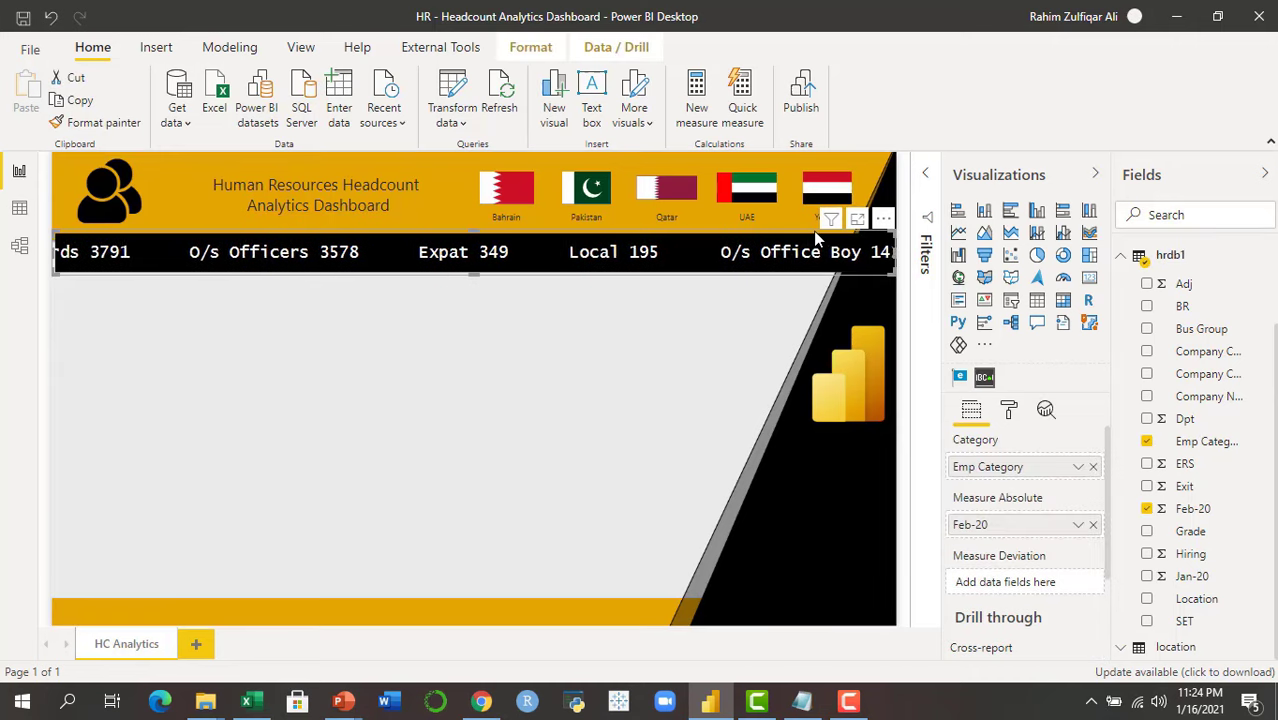
pyautogui.click(701, 364)
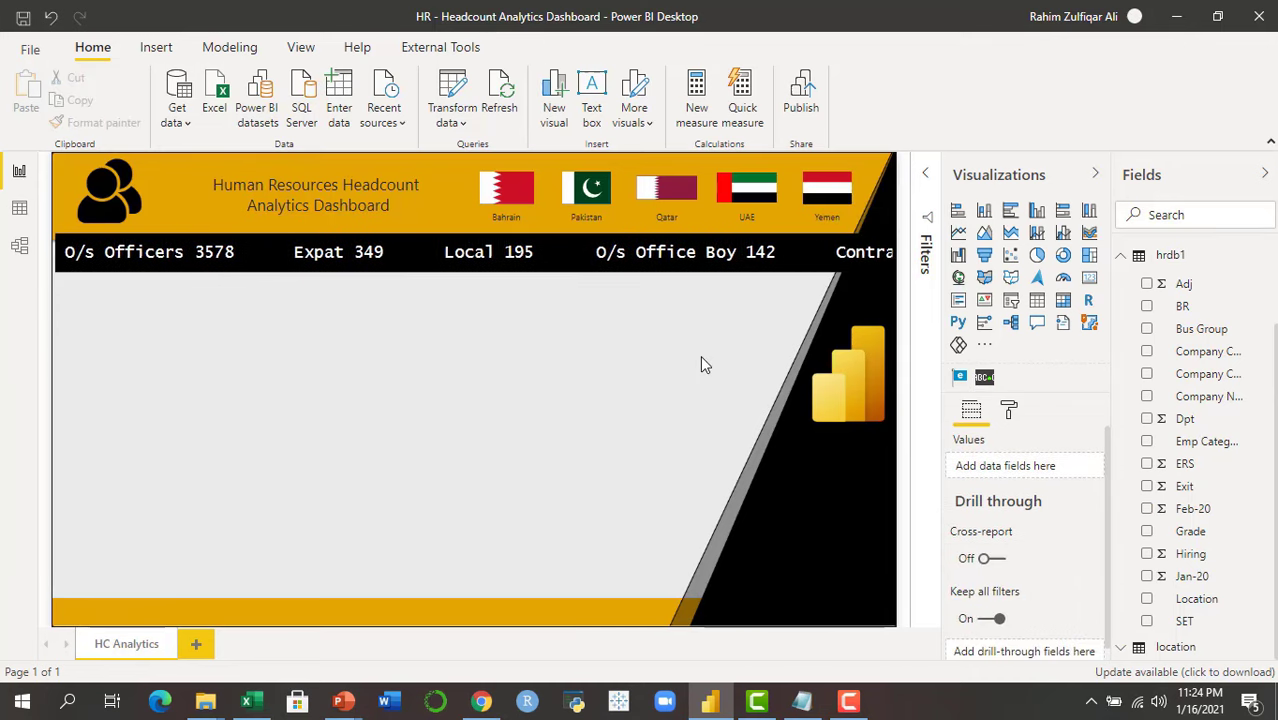
# Test the flag slicer on the headcount ticker by filtering to Qatar, Pakistan and Bahrain
pyautogui.click(659, 193)
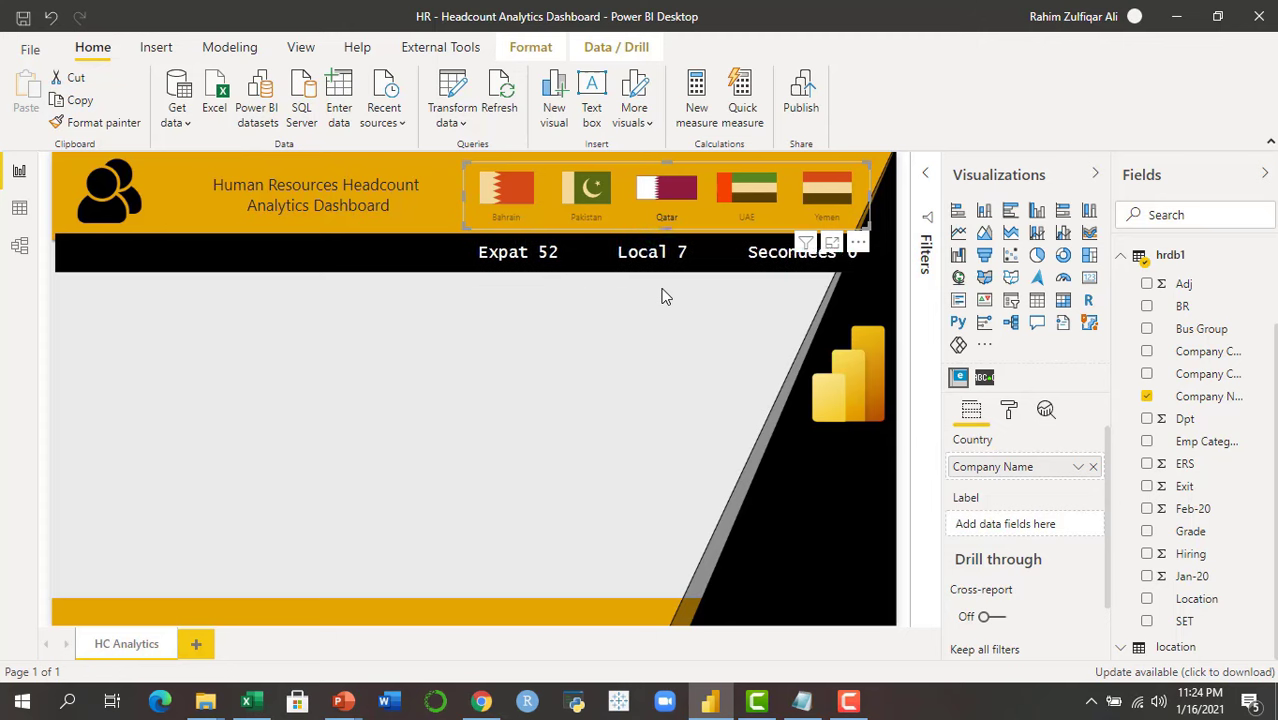
pyautogui.click(596, 194)
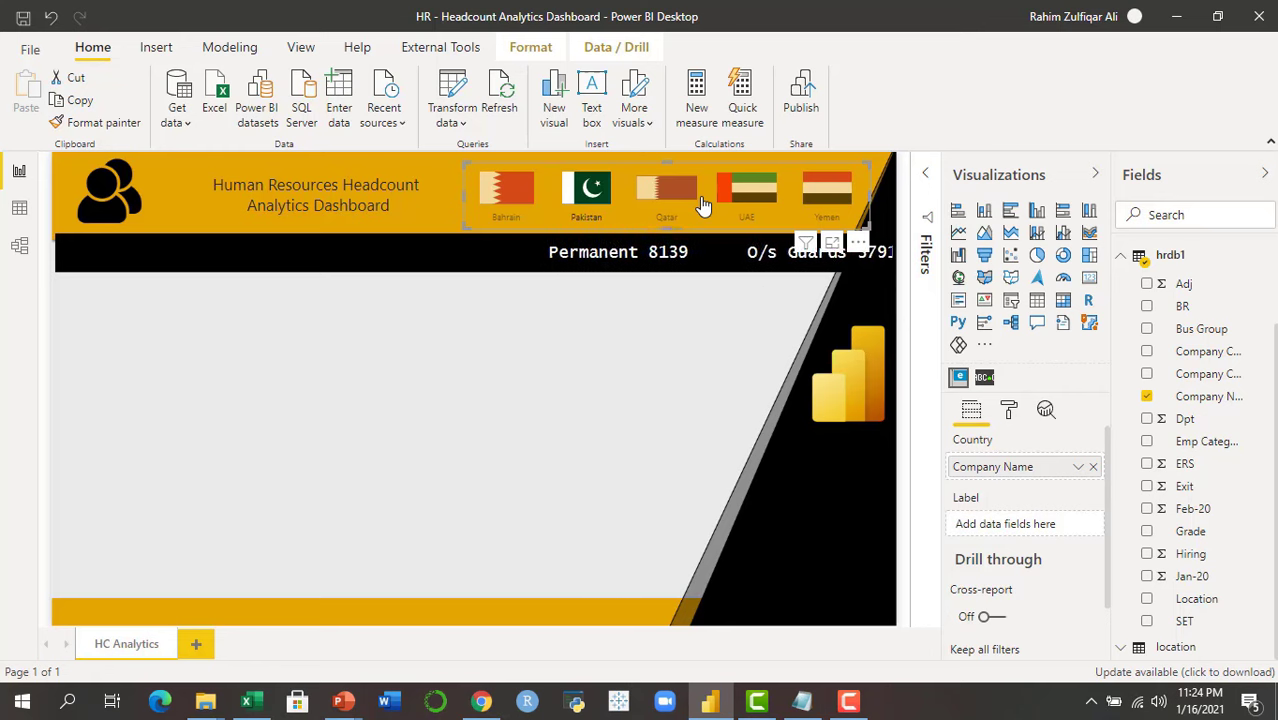
pyautogui.click(520, 190)
pyautogui.click(642, 326)
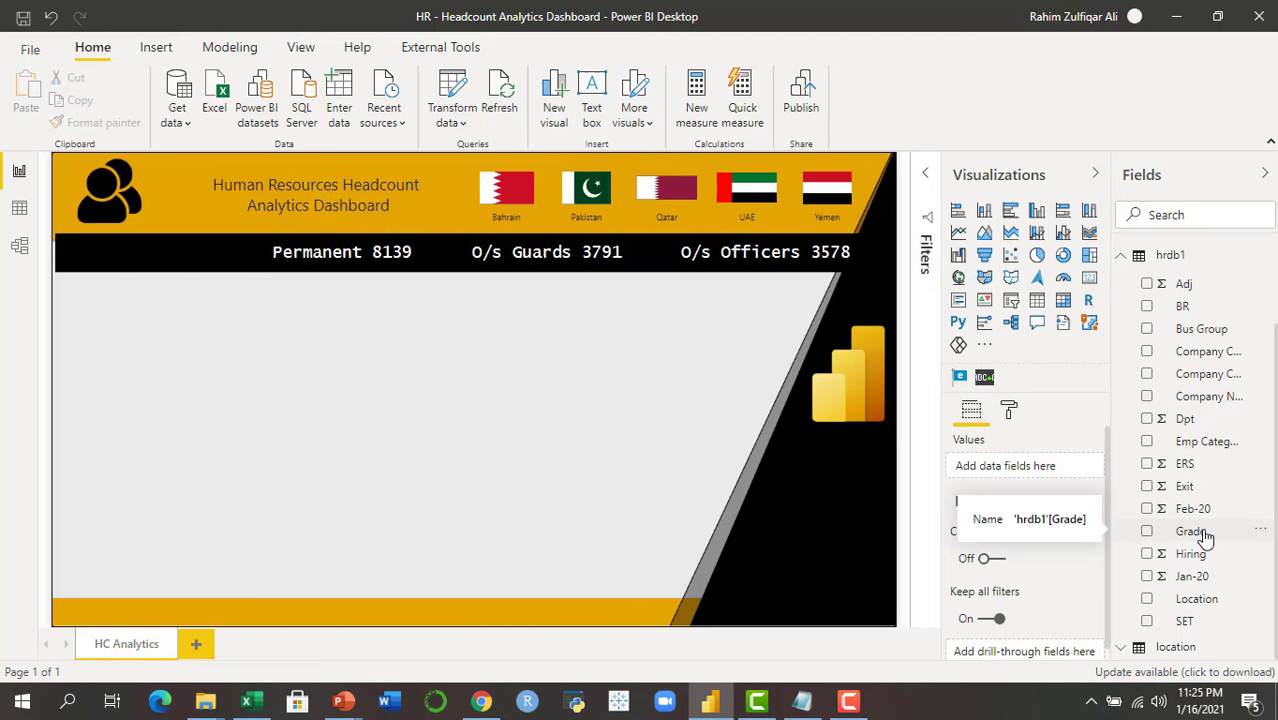
pyautogui.moveTo(1205, 537); pyautogui.dragTo(531, 362)
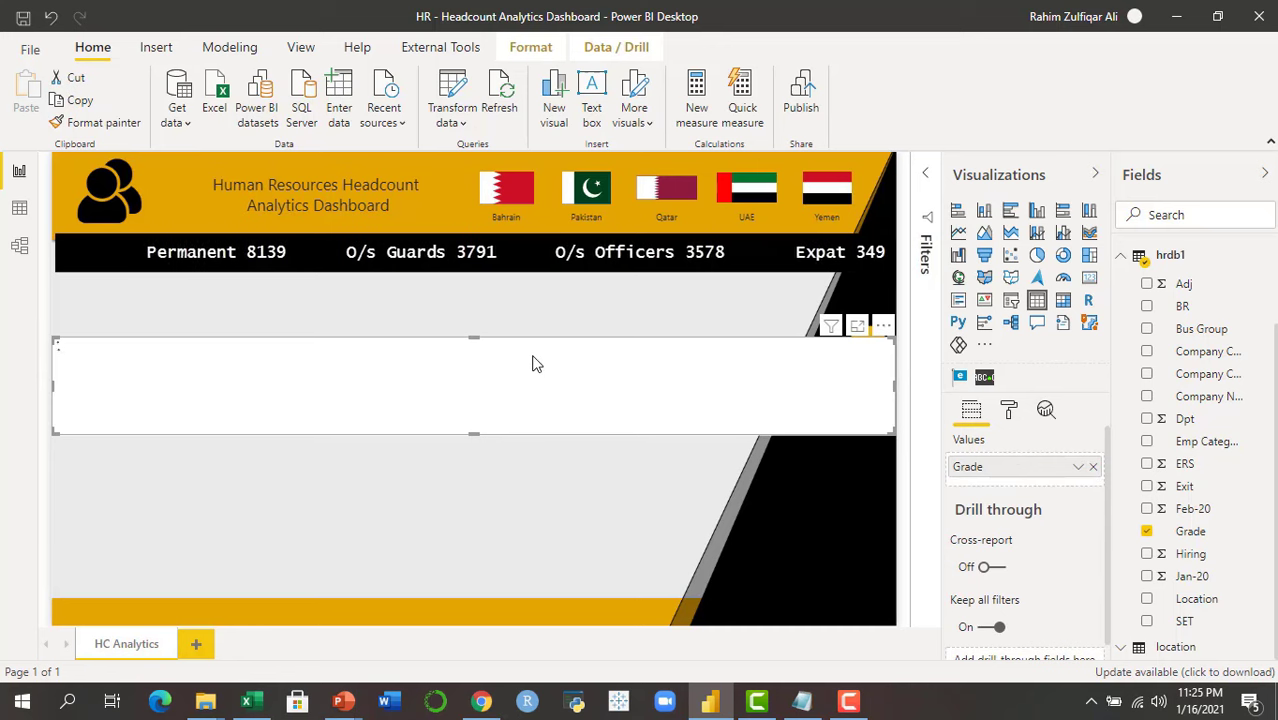
pyautogui.moveTo(883, 440); pyautogui.dragTo(536, 553)
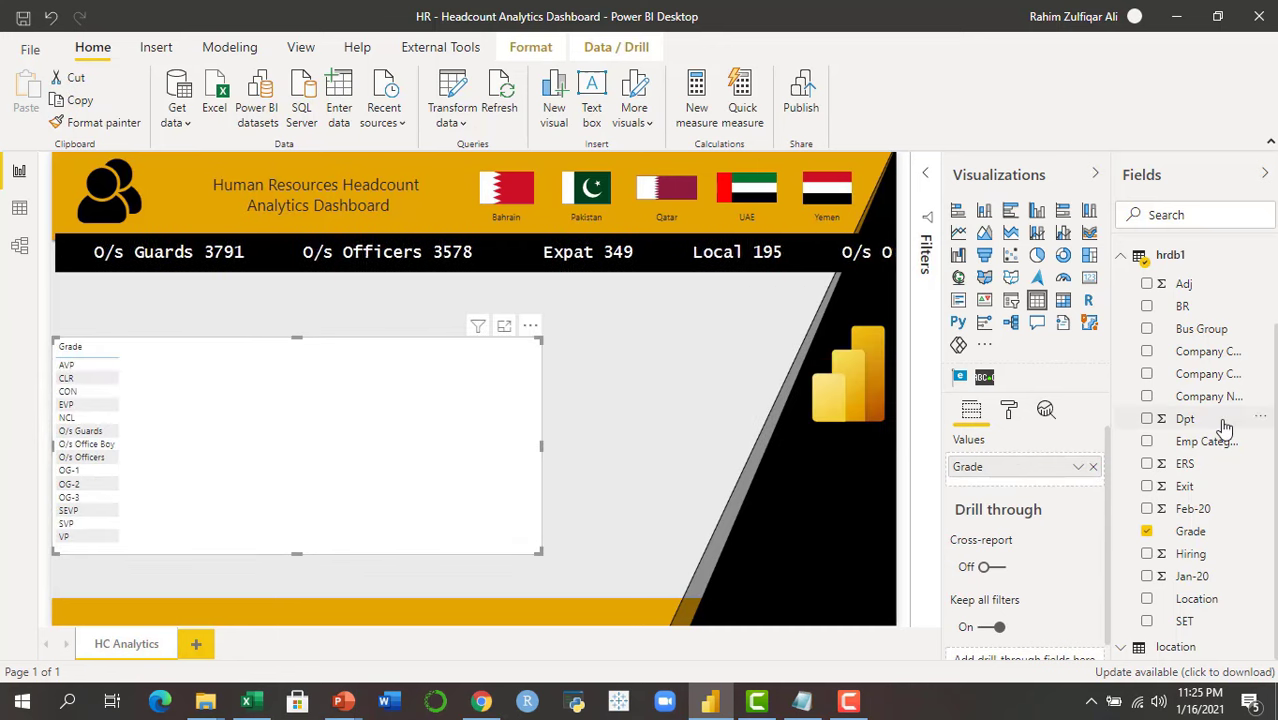
pyautogui.moveTo(1192, 509); pyautogui.dragTo(379, 441)
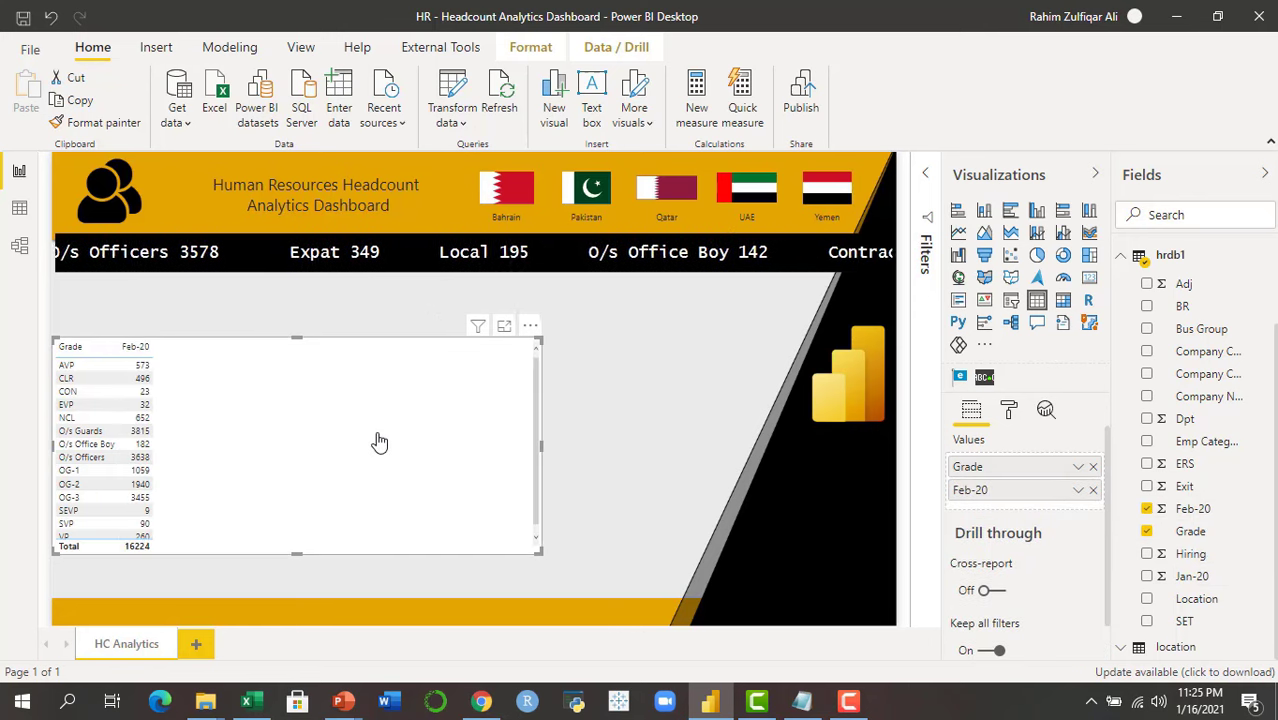
pyautogui.click(1037, 212)
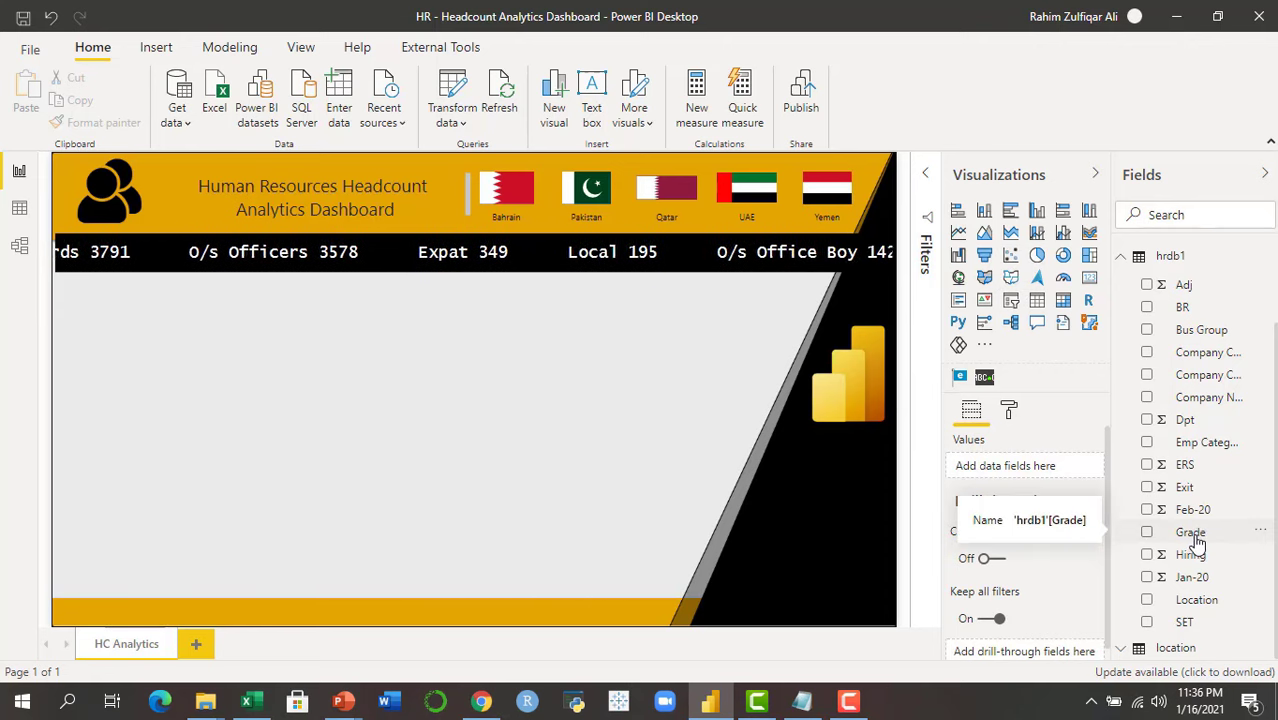
# Build a clustered bar chart of Feb-20 by Grade below the ticker, narrowed to a little over half the page width
pyautogui.moveTo(1197, 541); pyautogui.dragTo(516, 398)
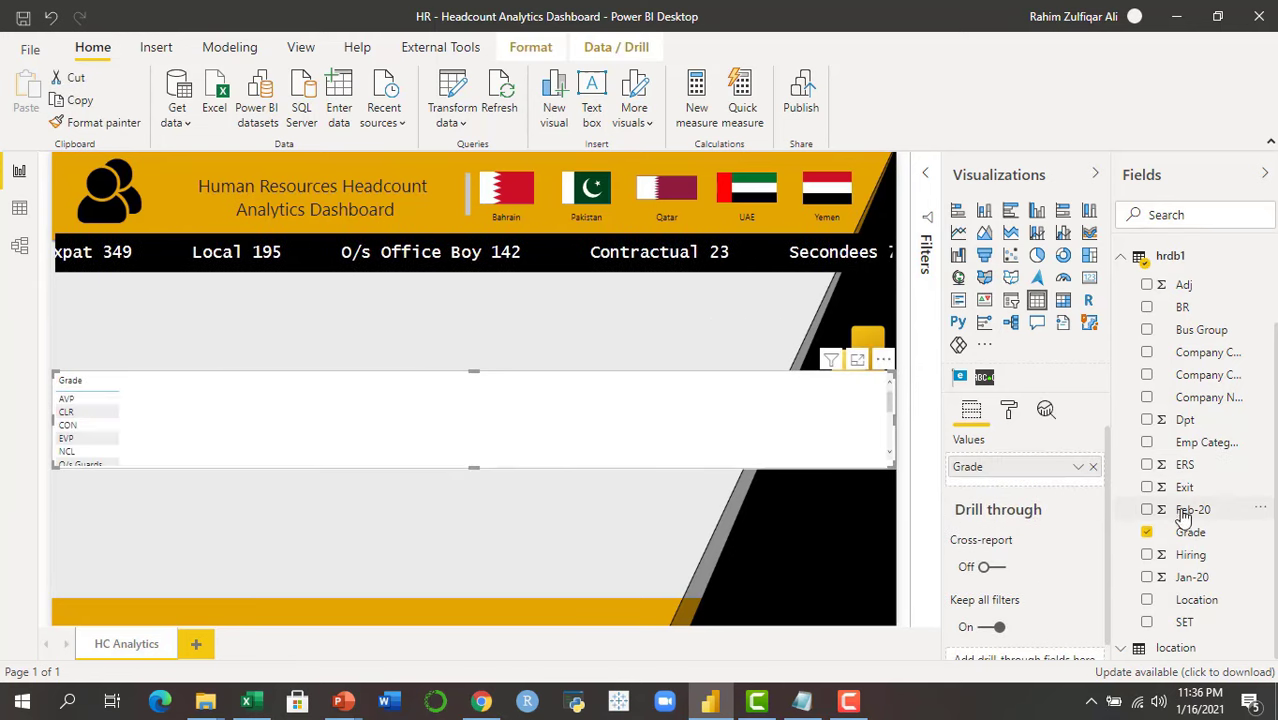
pyautogui.moveTo(1183, 516); pyautogui.dragTo(705, 417)
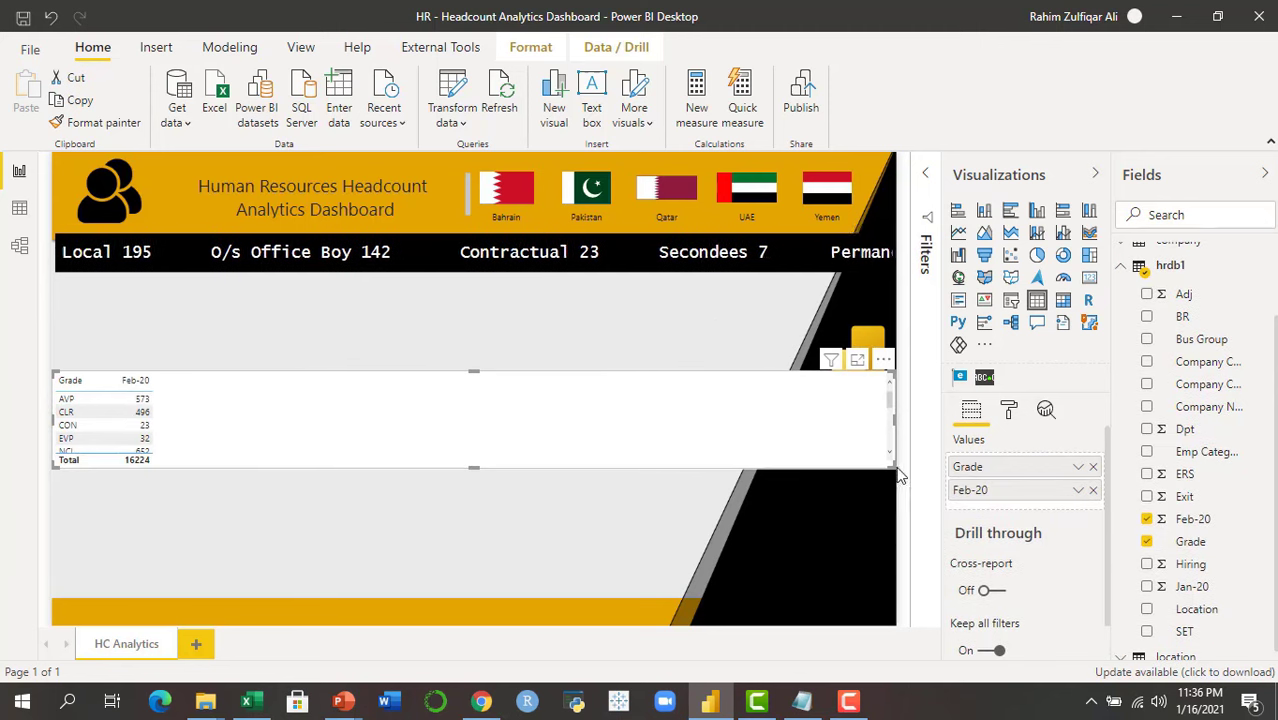
pyautogui.moveTo(886, 466); pyautogui.dragTo(565, 578)
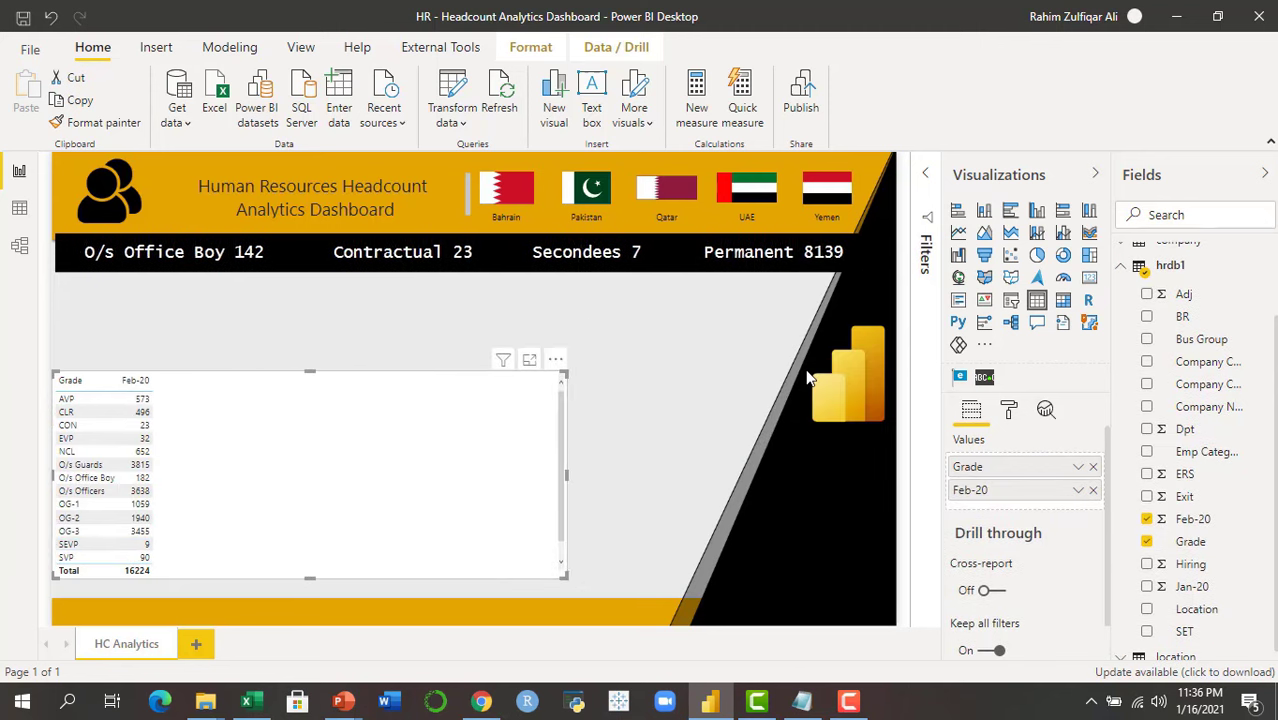
pyautogui.click(1012, 215)
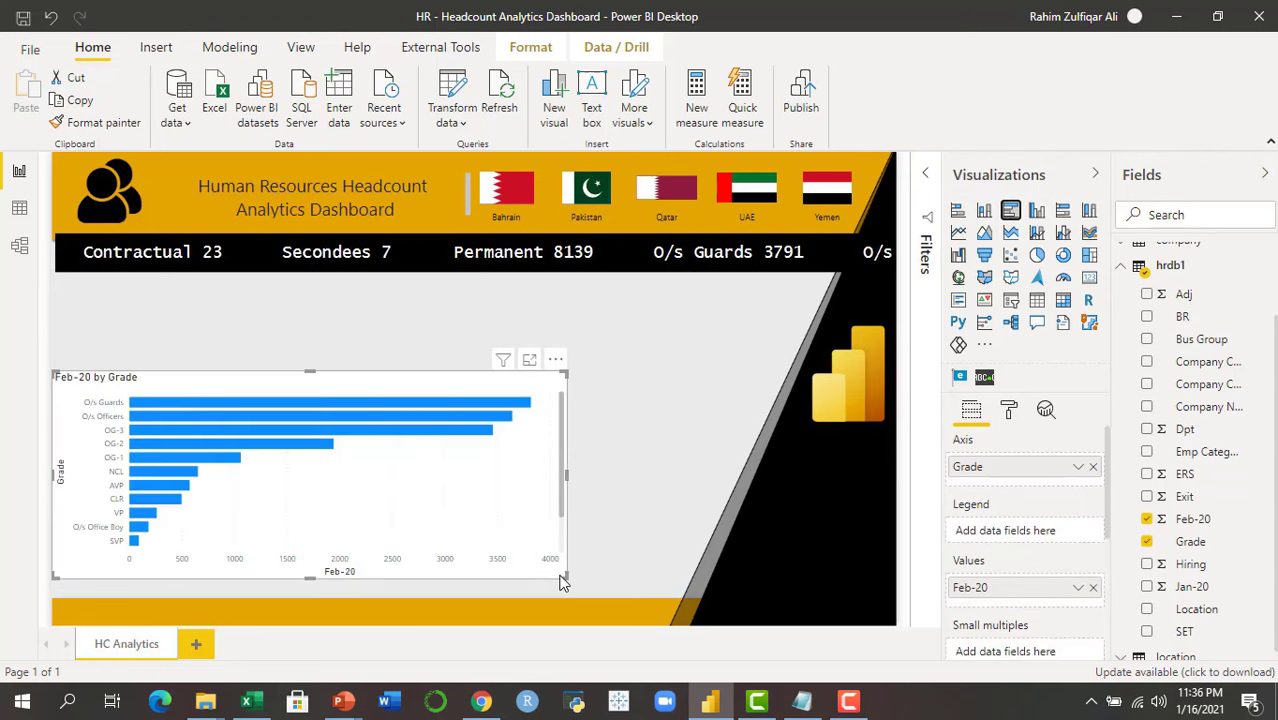
# Shrink the grade bar chart to about a quarter of the page width and place it below the ticker at the page's left edge
pyautogui.moveTo(562, 583); pyautogui.dragTo(330, 580)
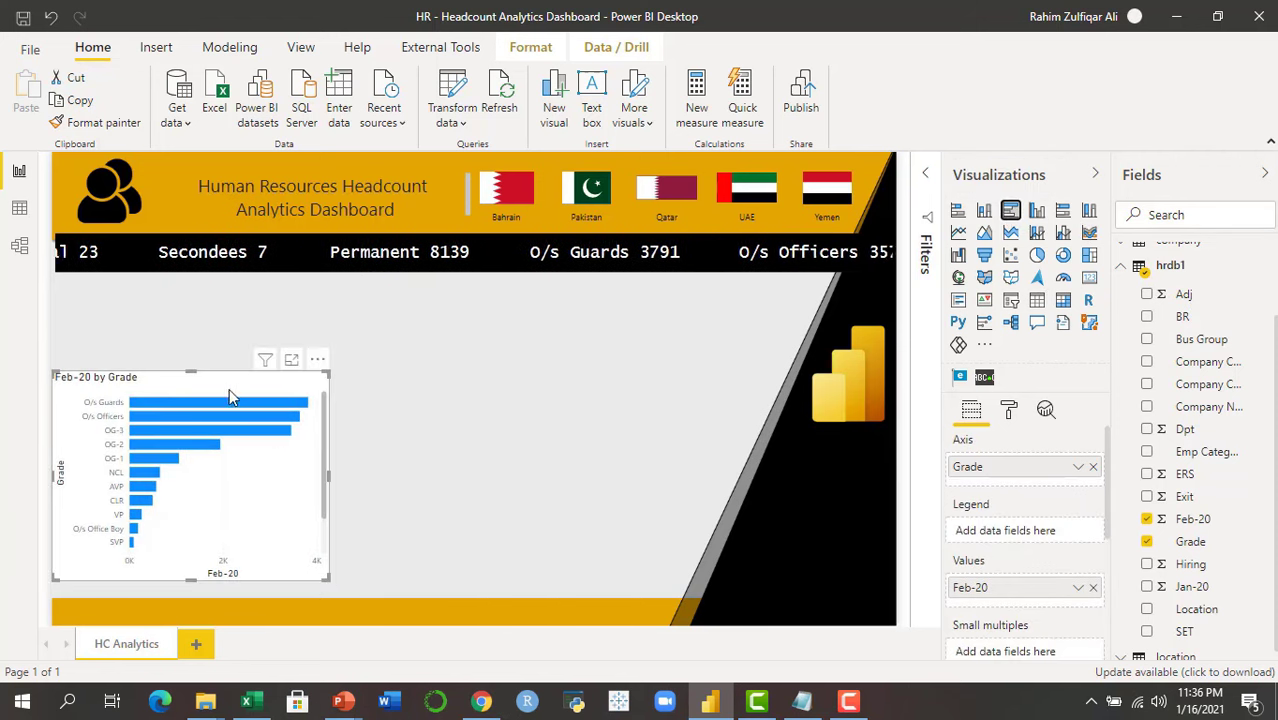
pyautogui.moveTo(226, 389); pyautogui.dragTo(331, 328)
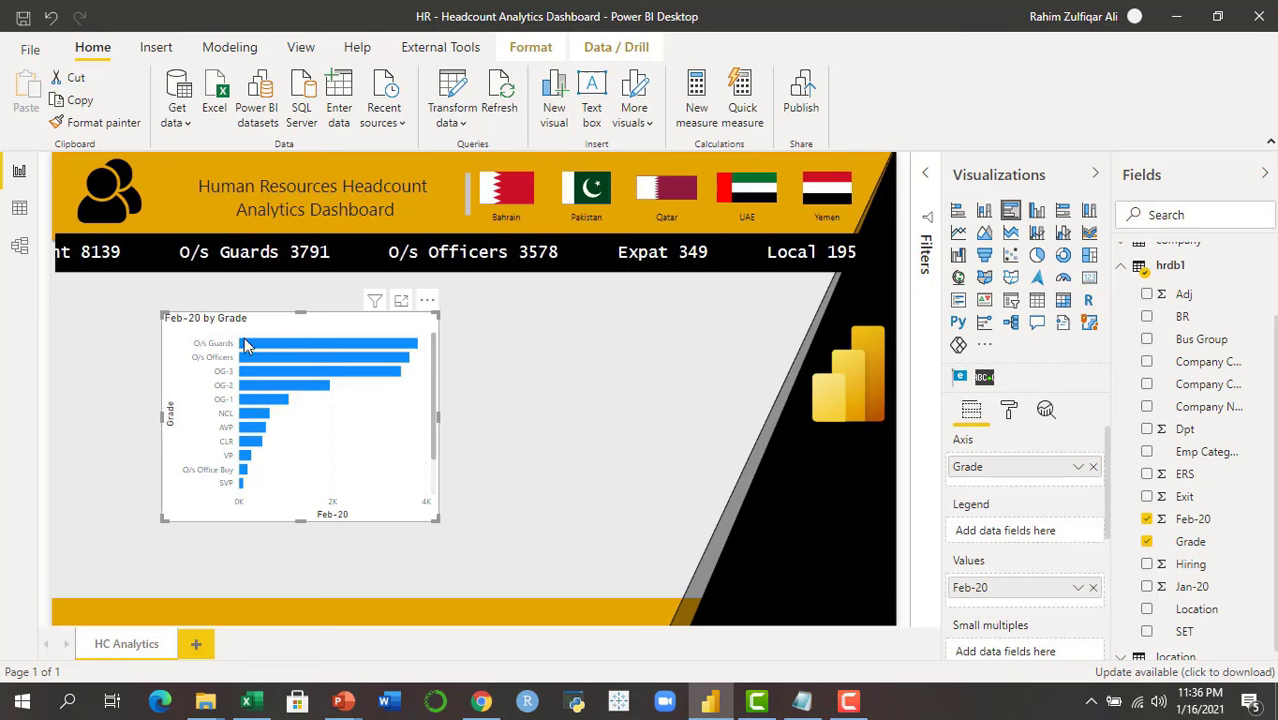
pyautogui.moveTo(248, 479)
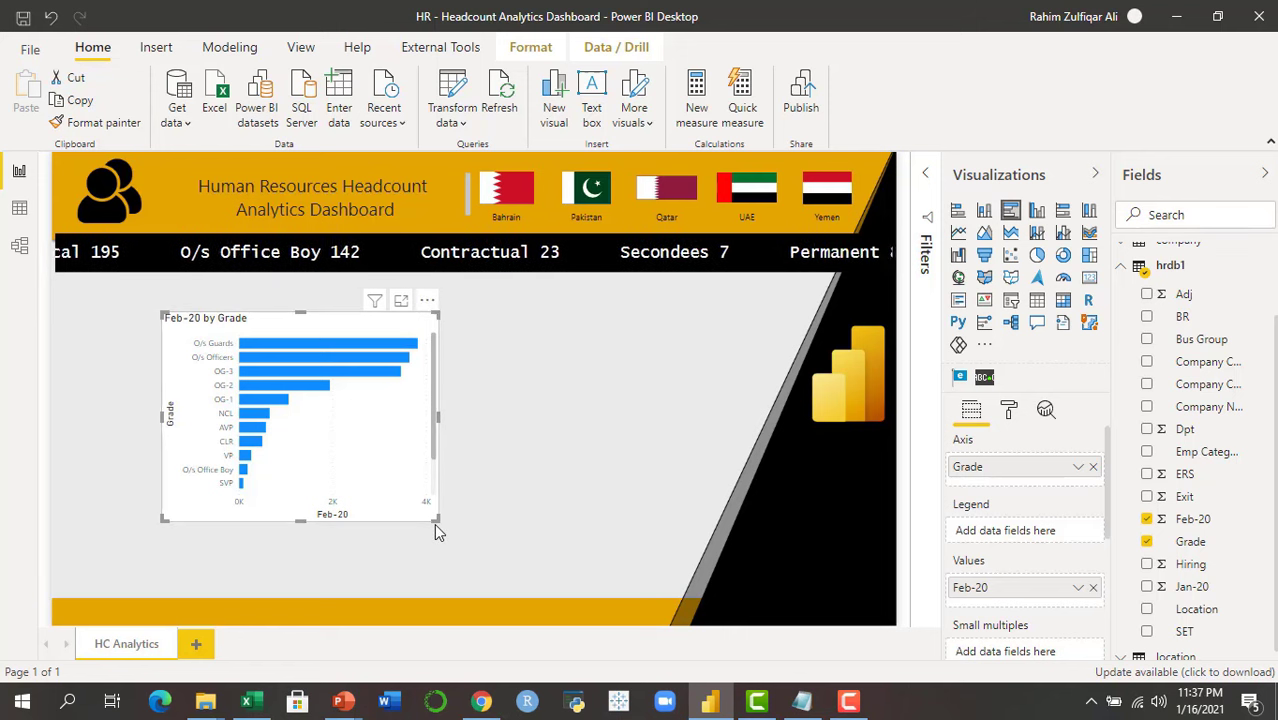
pyautogui.moveTo(430, 522); pyautogui.dragTo(370, 503)
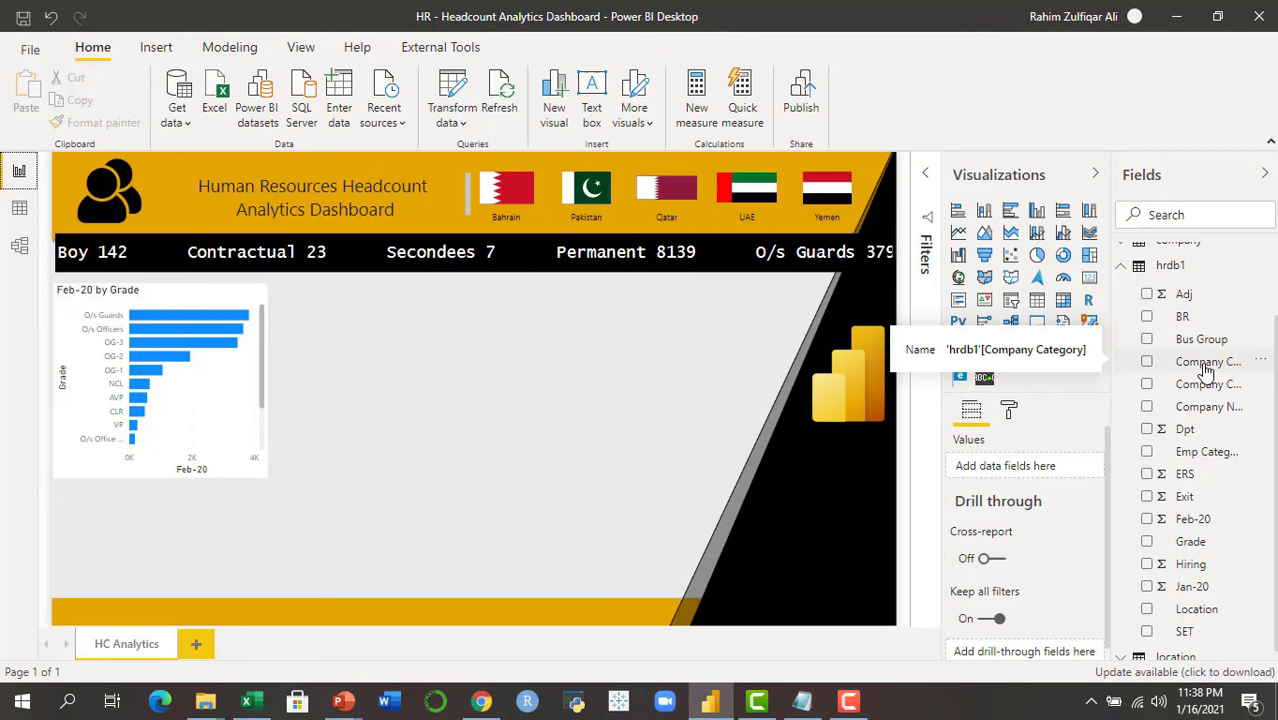
# Add a donut chart of Feb-20 by Company Category, halve its width and place it beside the grade chart with a gap between them
pyautogui.moveTo(1205, 370); pyautogui.dragTo(462, 340)
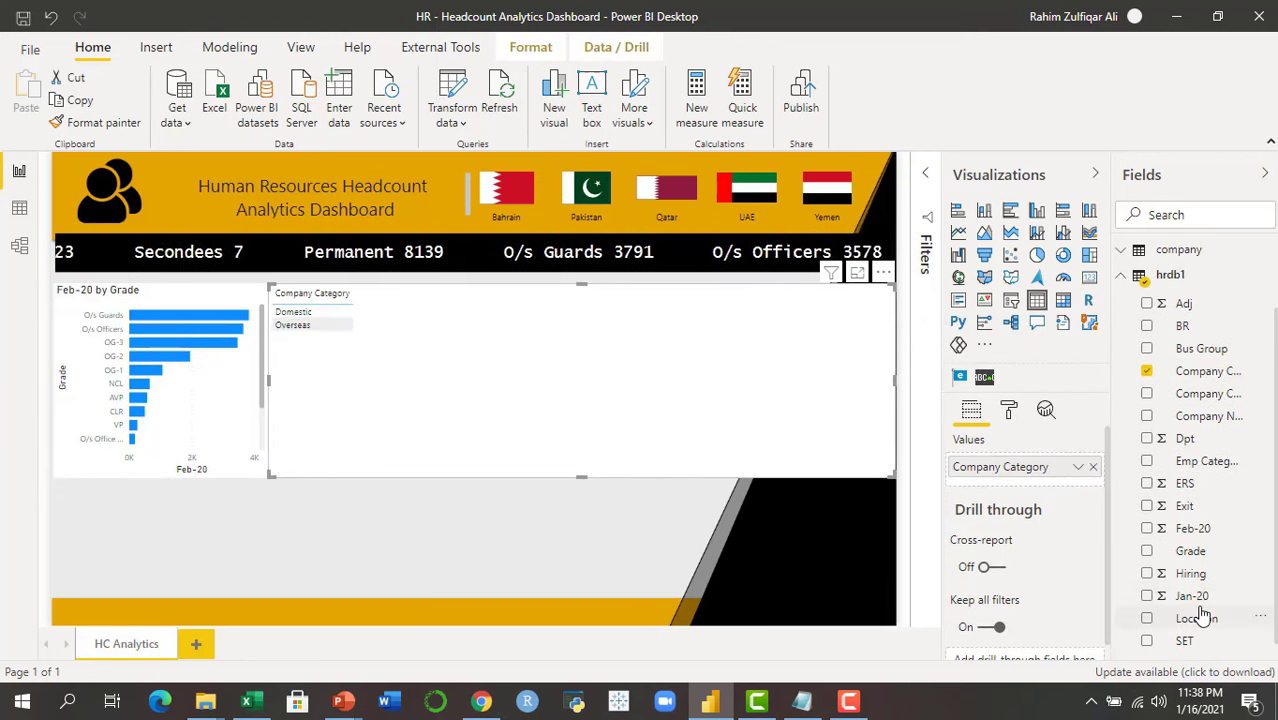
pyautogui.moveTo(1203, 538); pyautogui.dragTo(593, 331)
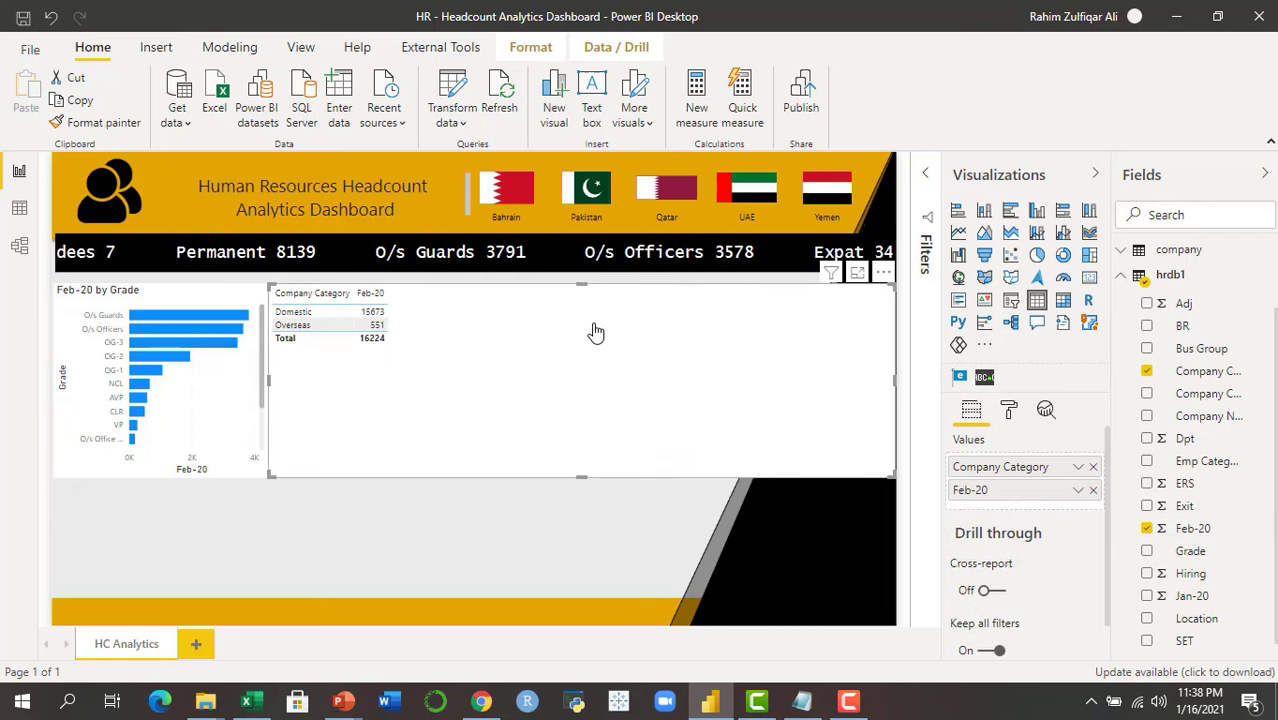
pyautogui.click(1063, 255)
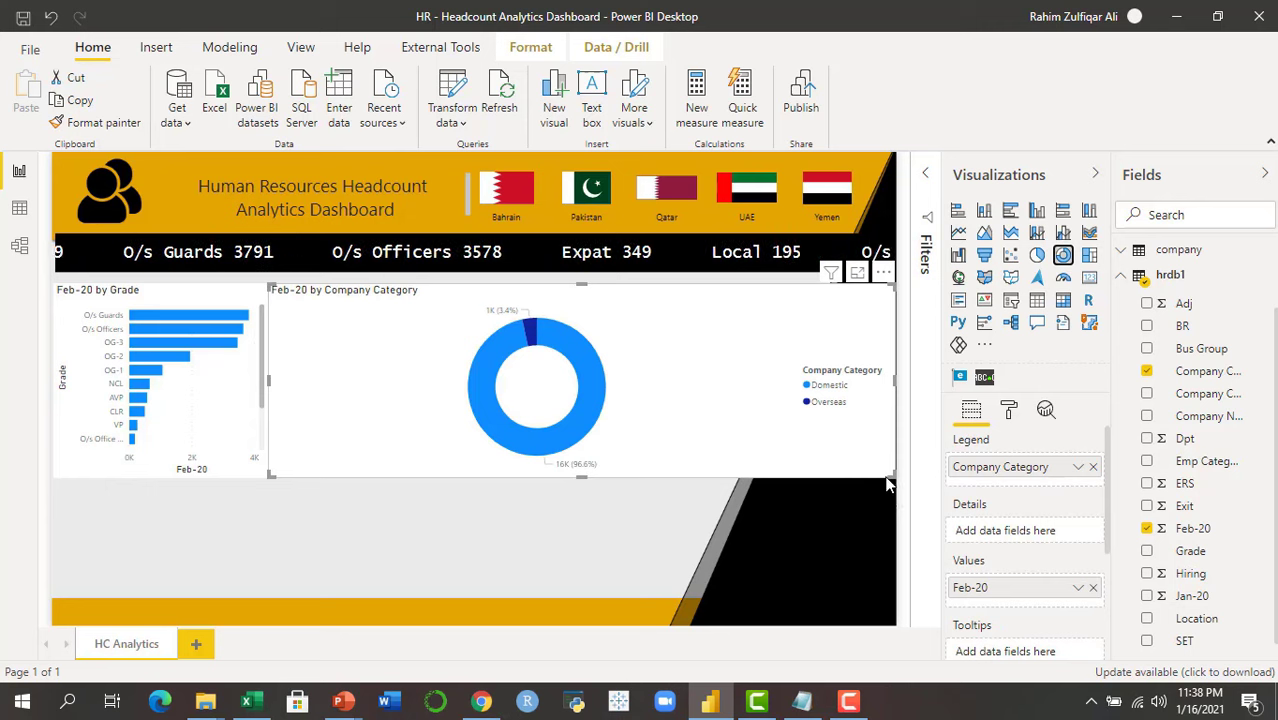
pyautogui.moveTo(875, 470); pyautogui.dragTo(575, 473)
pyautogui.moveTo(471, 317); pyautogui.dragTo(641, 331)
# Turn off the background of the company category donut chart
pyautogui.click(1008, 414)
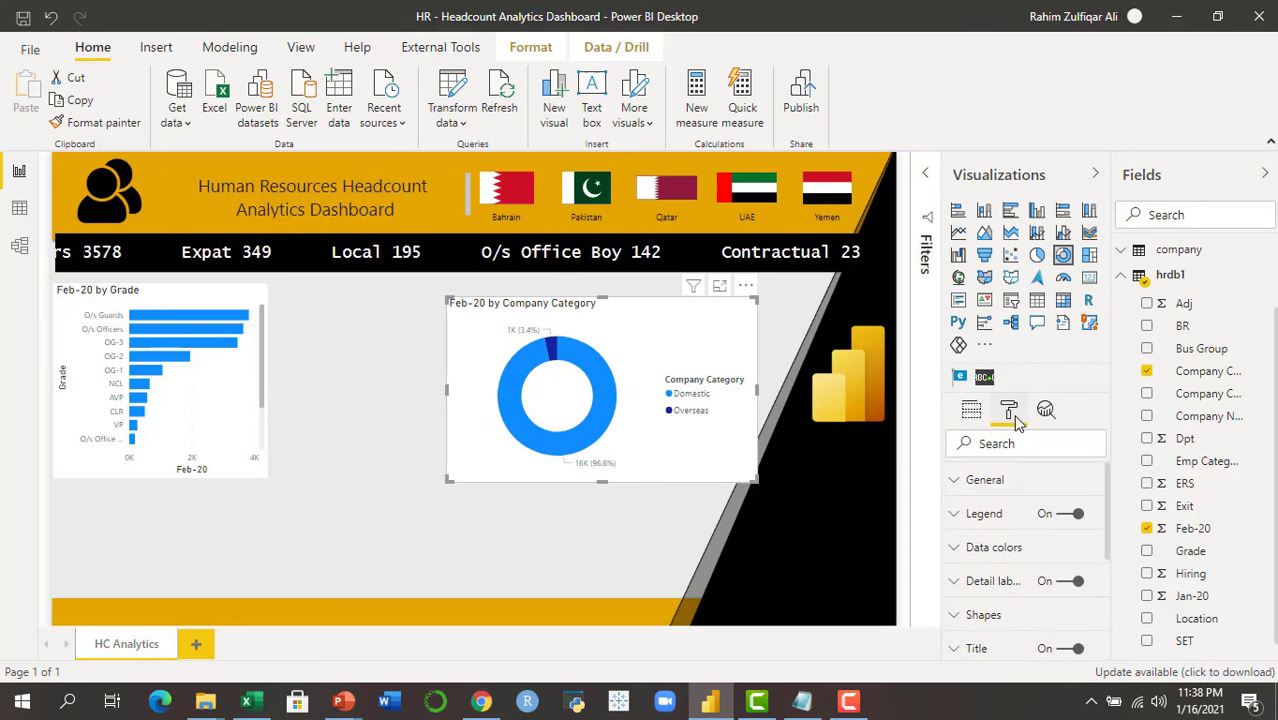
pyautogui.moveTo(1110, 540); pyautogui.dragTo(1103, 660)
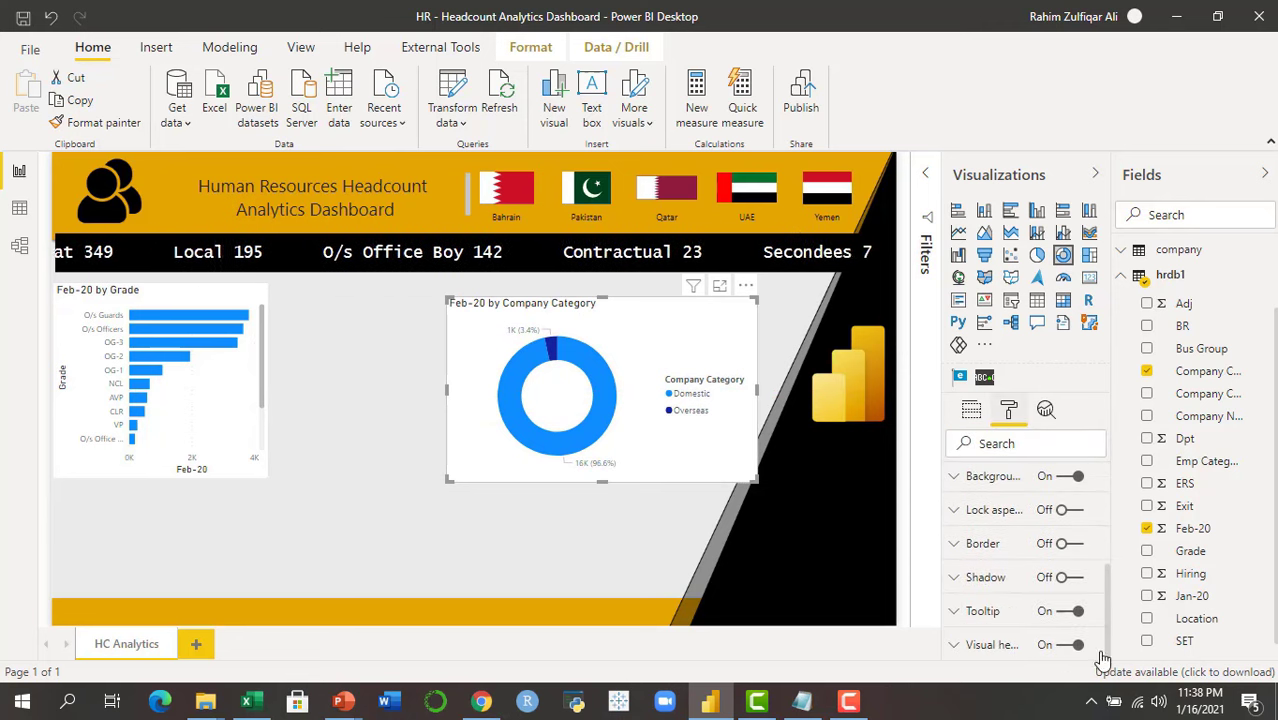
pyautogui.click(1062, 478)
# Recolour the donut chart's data, making Domestic a light gold and Overseas a dark gold from the yellow theme colours
pyautogui.moveTo(1108, 622); pyautogui.dragTo(1108, 528)
pyautogui.click(990, 531)
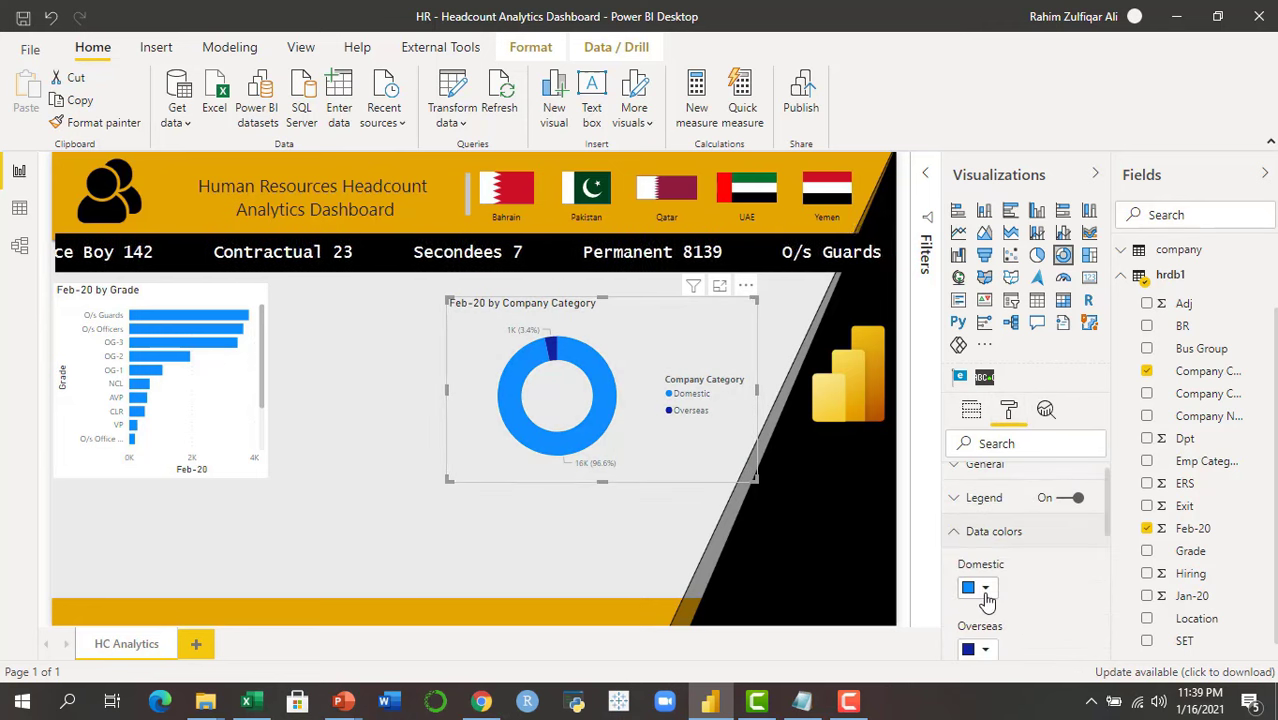
pyautogui.click(985, 590)
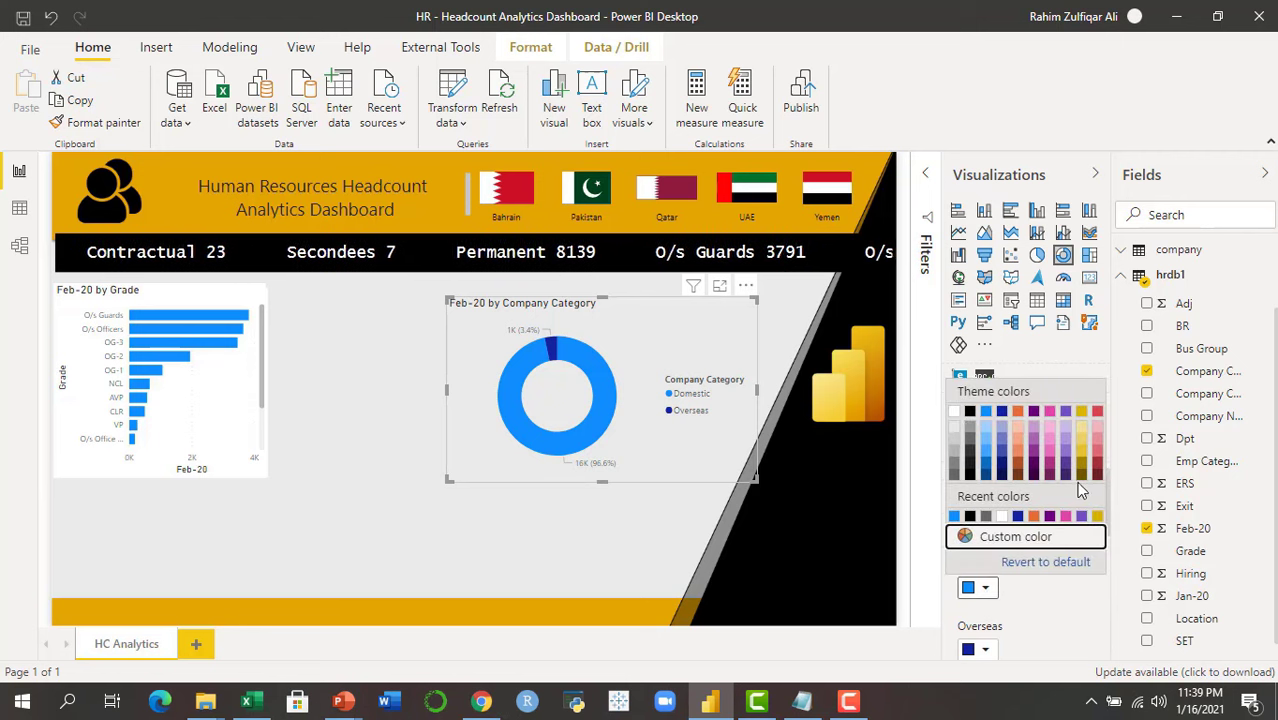
pyautogui.click(1084, 457)
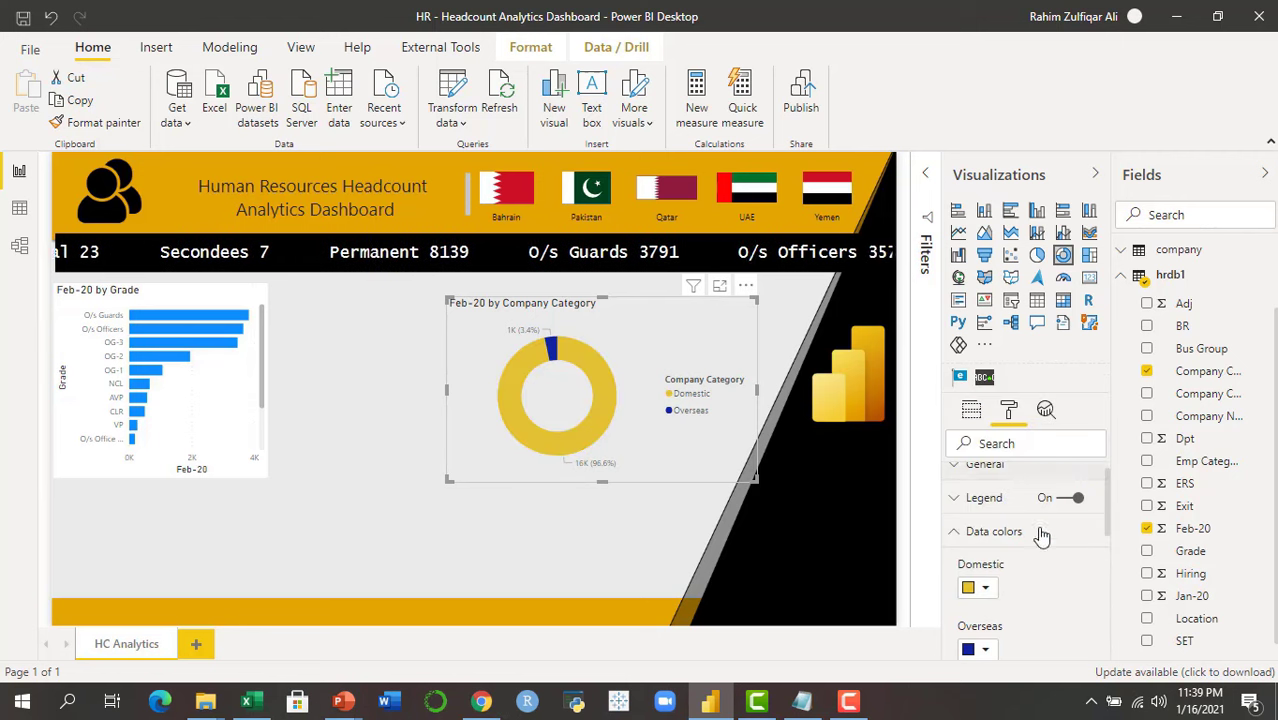
pyautogui.click(985, 650)
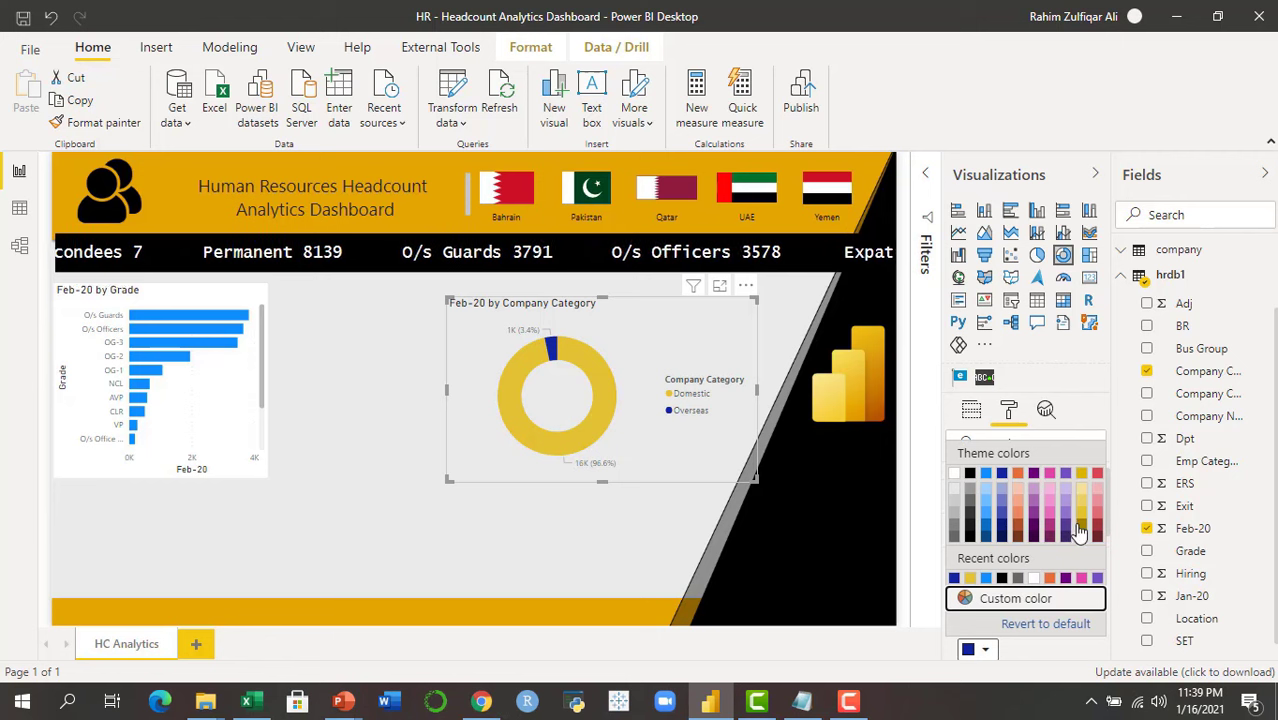
pyautogui.click(1079, 532)
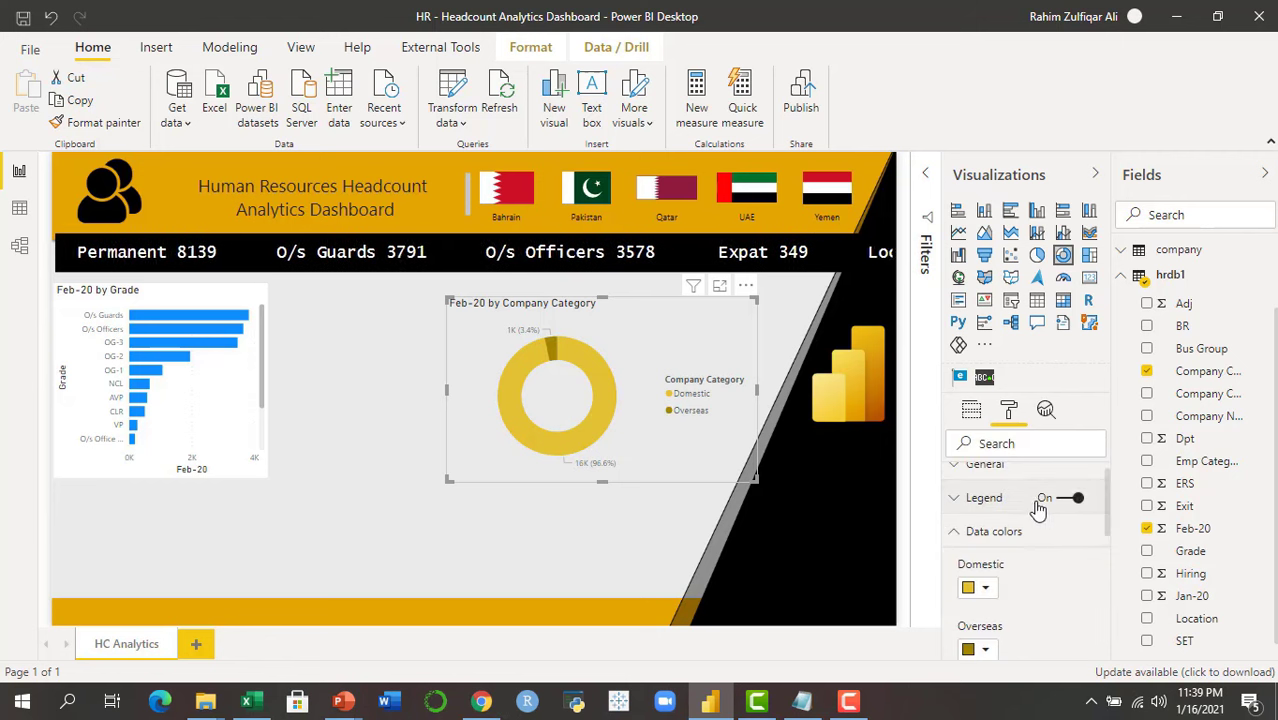
# Position the donut chart's legend at Bottom Center and turn off the legend title
pyautogui.click(1020, 499)
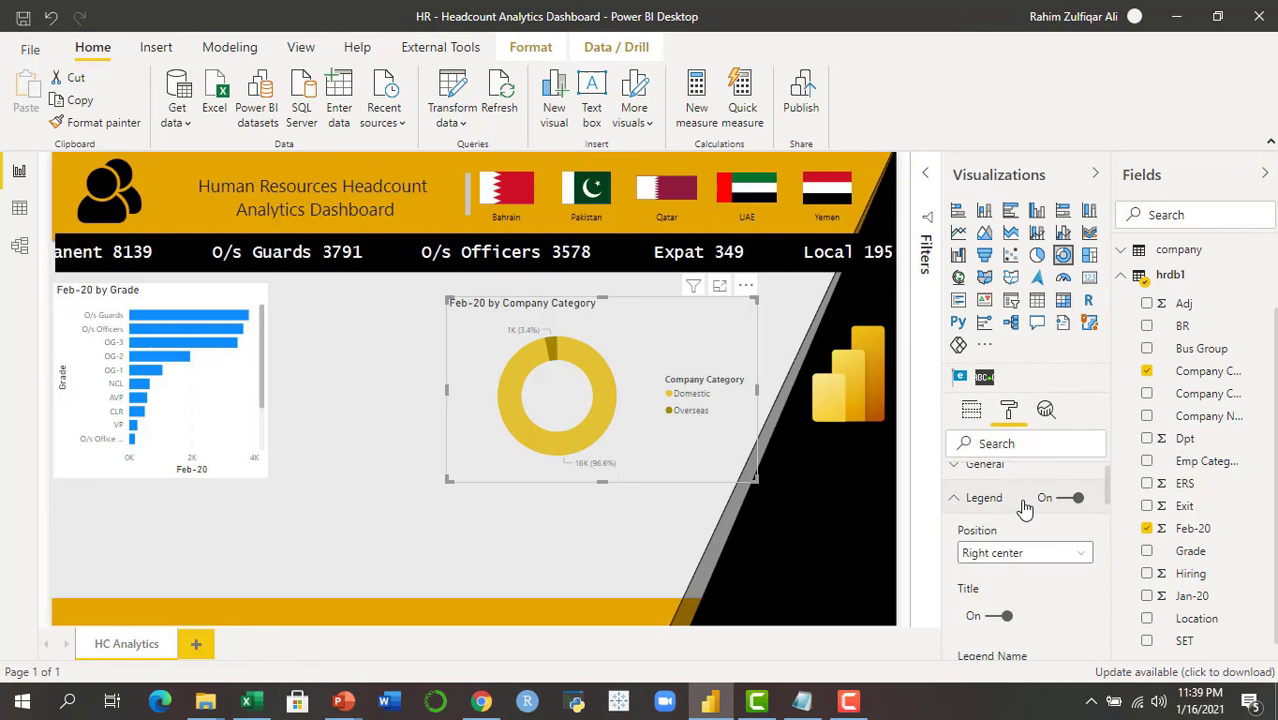
pyautogui.click(1072, 555)
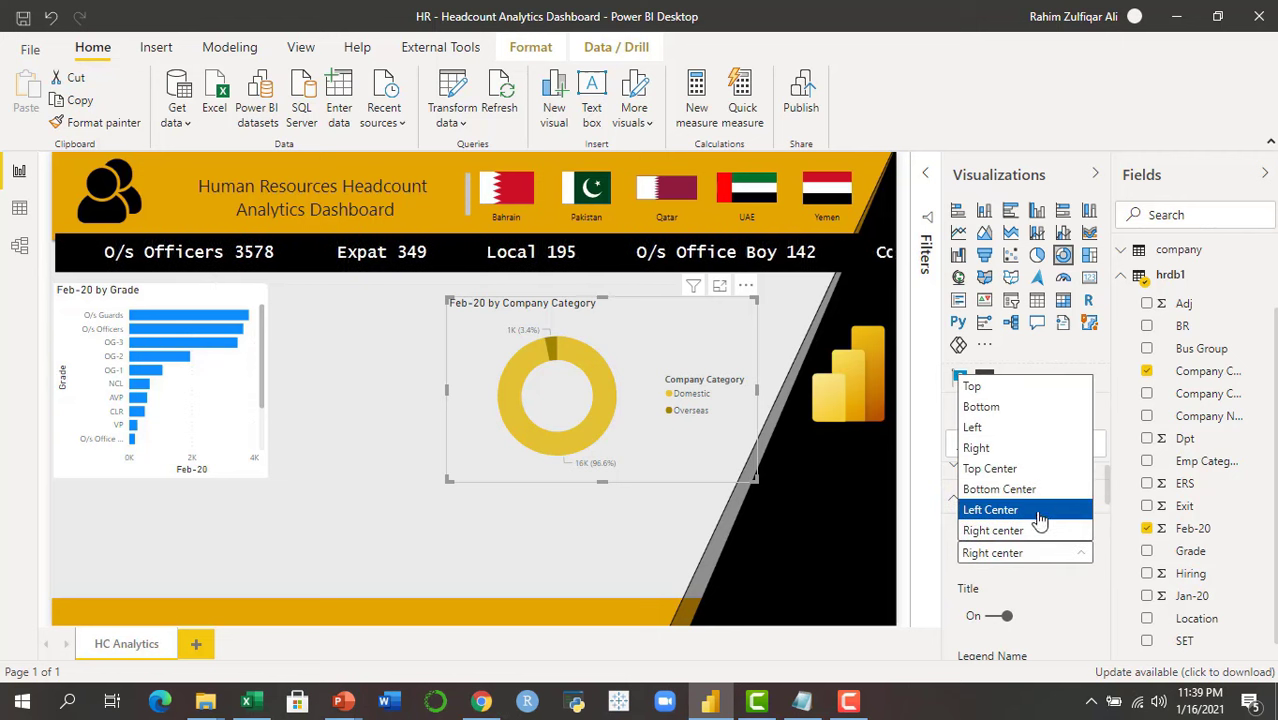
pyautogui.click(1042, 502)
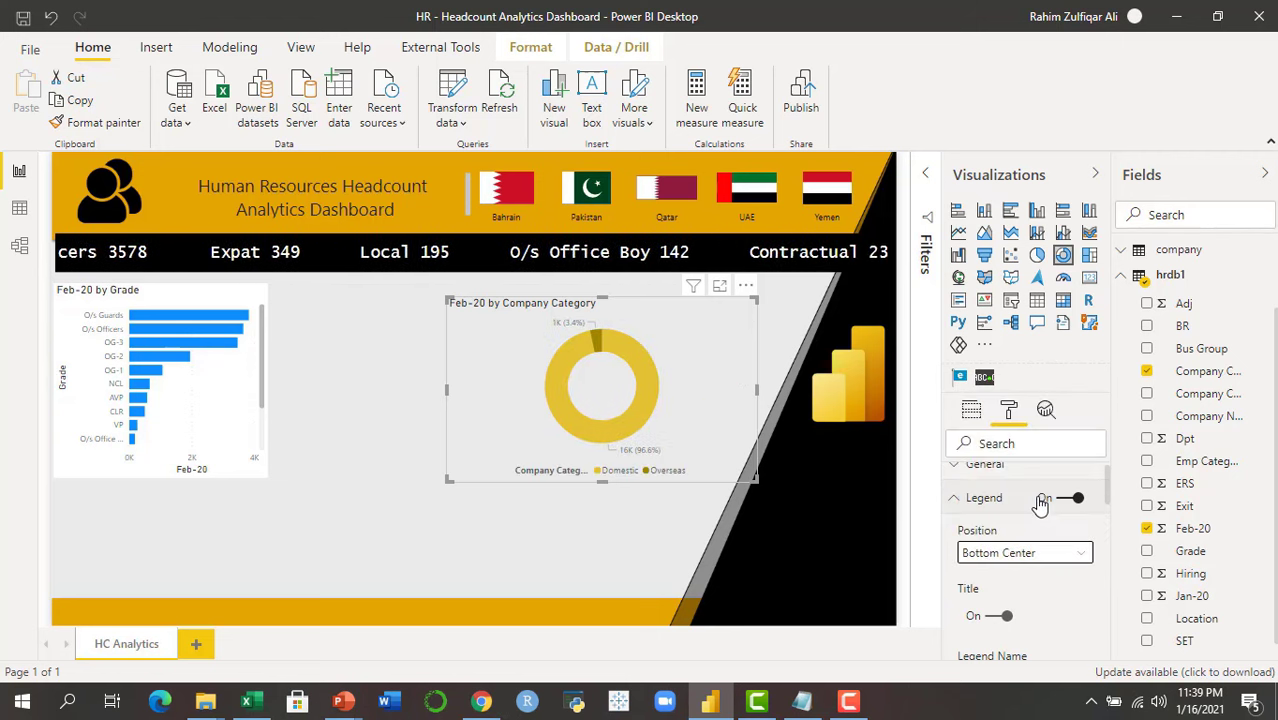
pyautogui.click(998, 618)
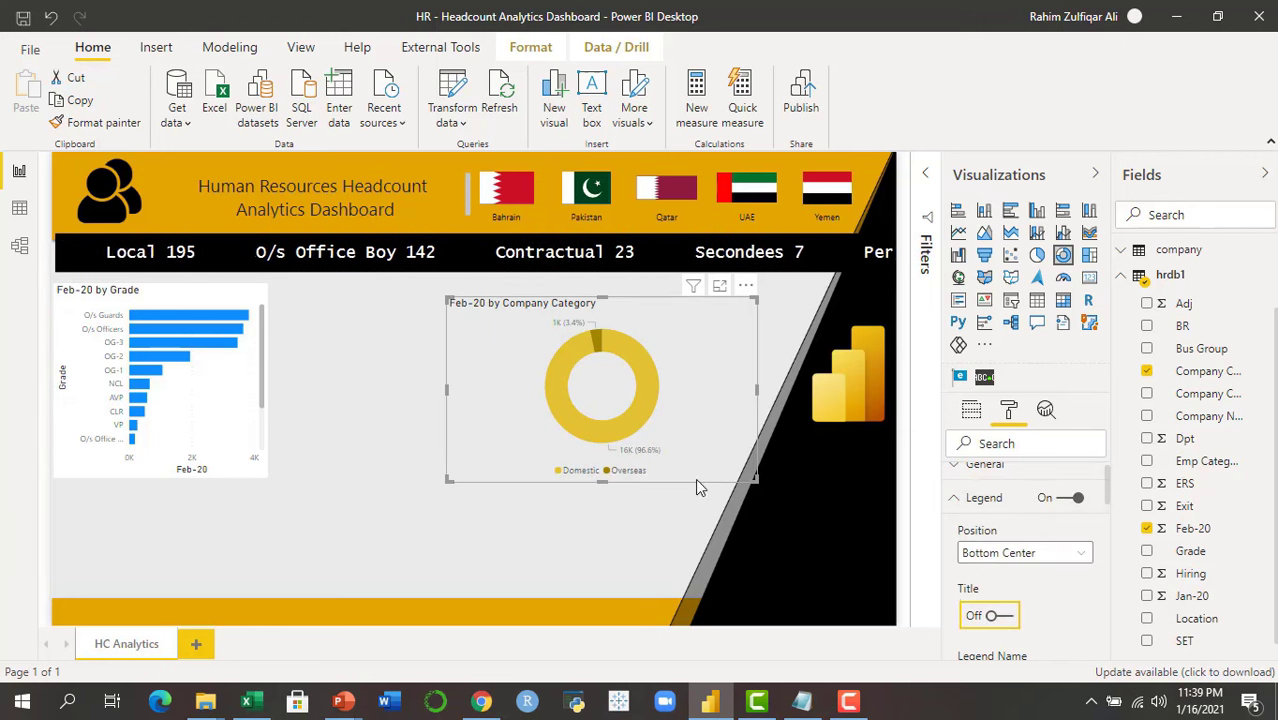
# Format the donut chart's legend text in black at 12 pt
pyautogui.moveTo(1108, 505); pyautogui.dragTo(1109, 544)
pyautogui.click(980, 556)
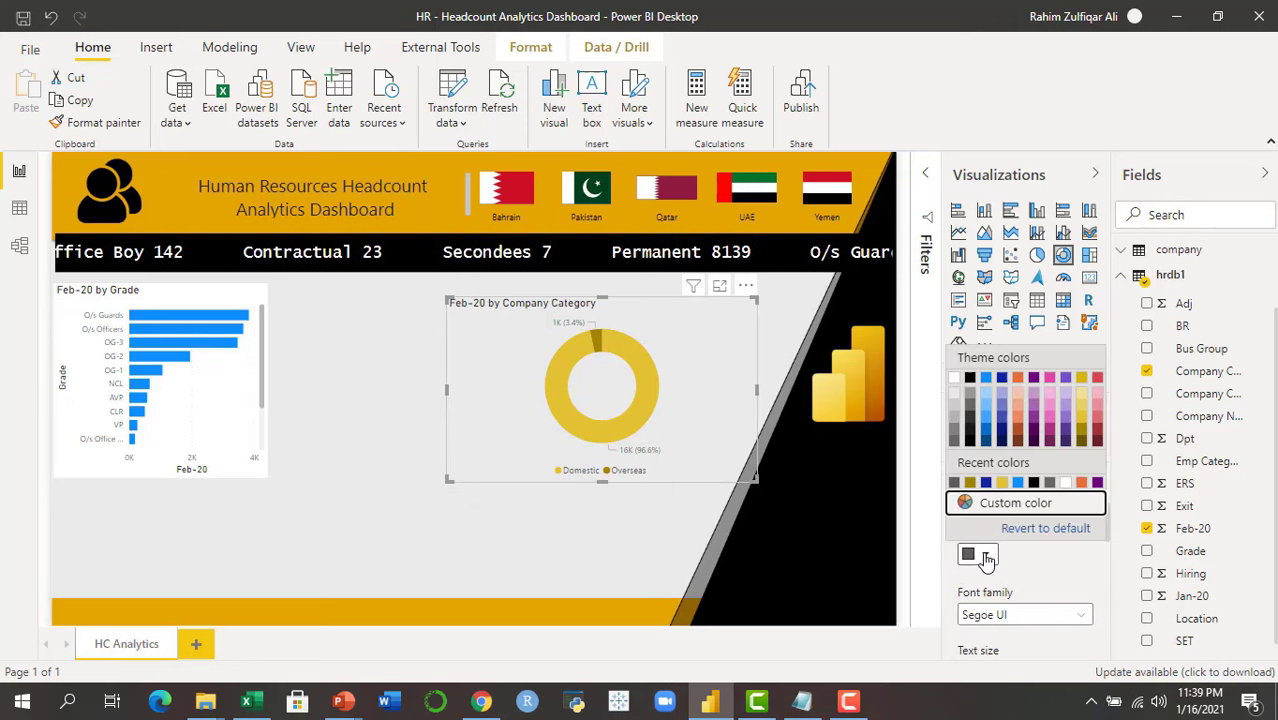
pyautogui.click(968, 381)
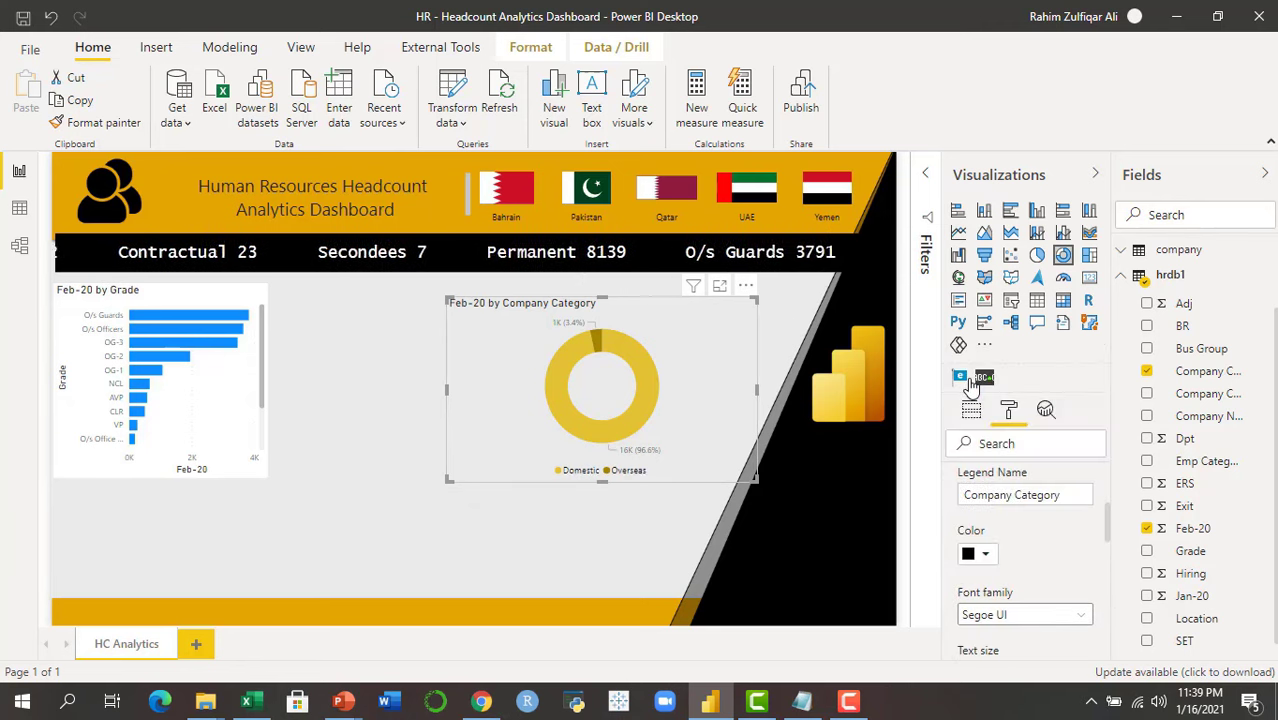
pyautogui.moveTo(1109, 516); pyautogui.dragTo(1109, 539)
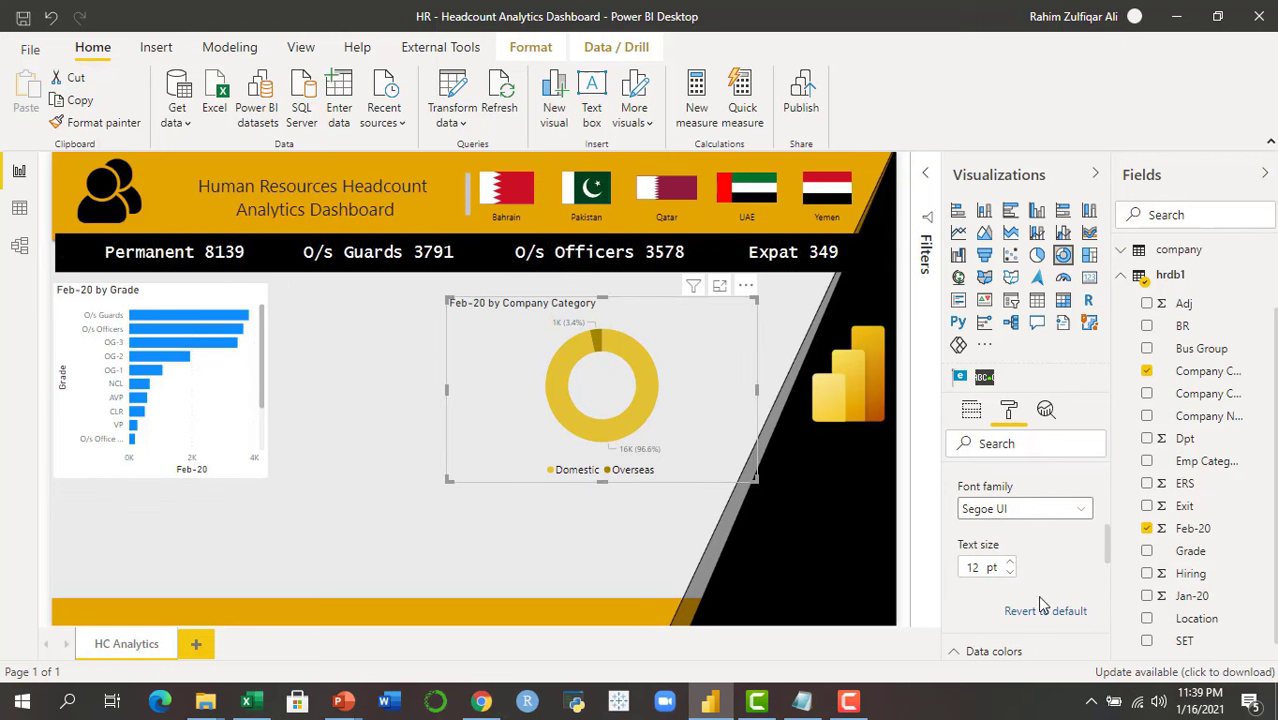
# Retitle the donut chart "Headcount by Company Category" and centre the title
pyautogui.moveTo(1102, 543); pyautogui.dragTo(1110, 480)
pyautogui.moveTo(1110, 530); pyautogui.dragTo(1110, 625)
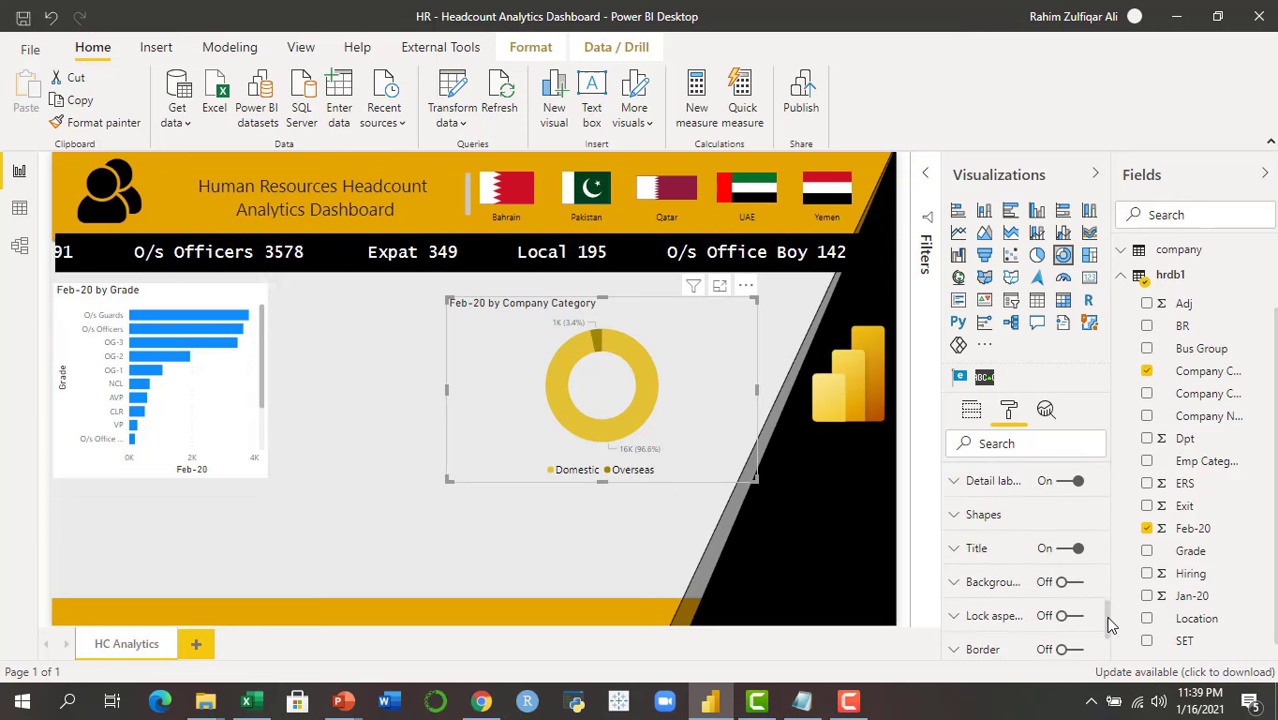
pyautogui.click(973, 552)
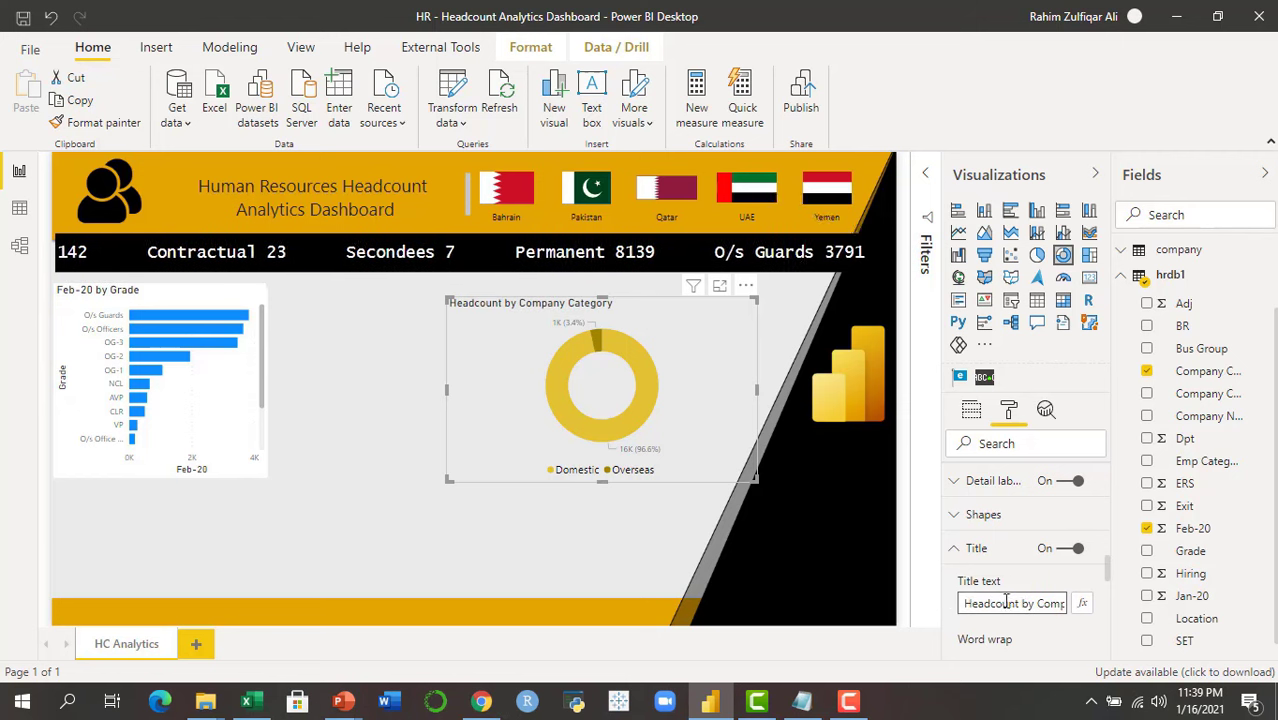
pyautogui.moveTo(1108, 573); pyautogui.dragTo(1108, 621)
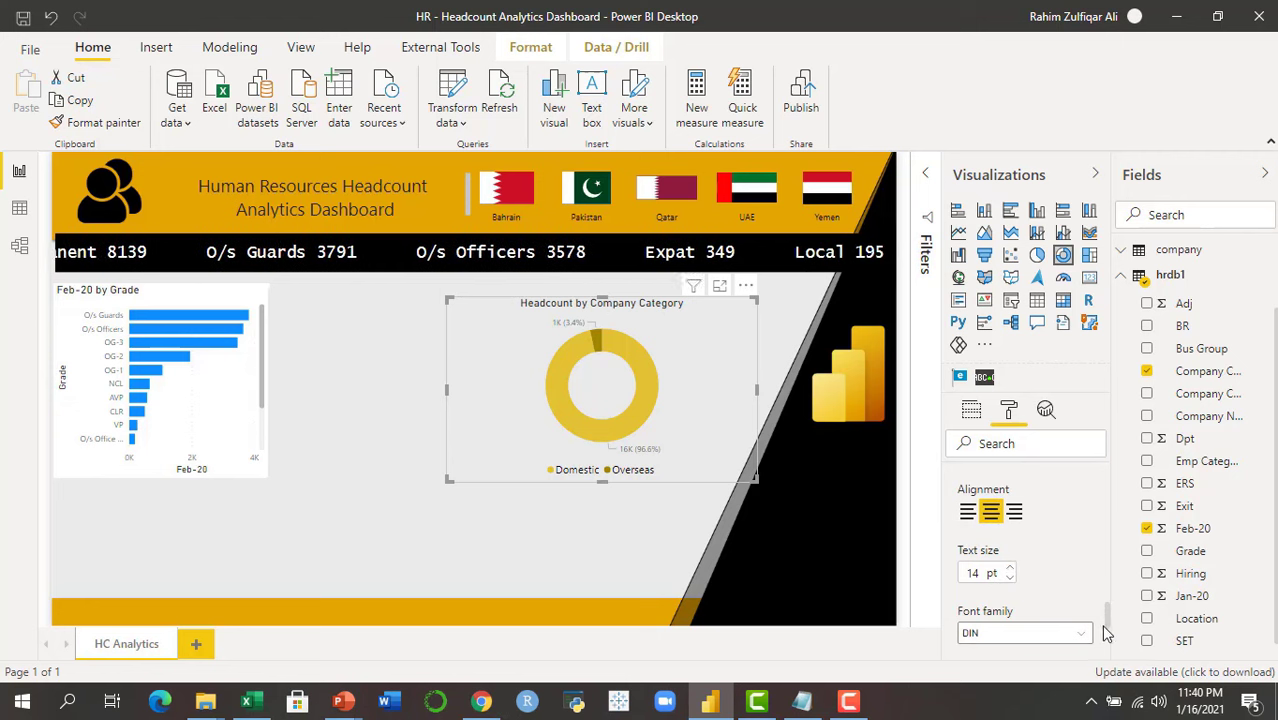
pyautogui.moveTo(1108, 623); pyautogui.dragTo(1108, 627)
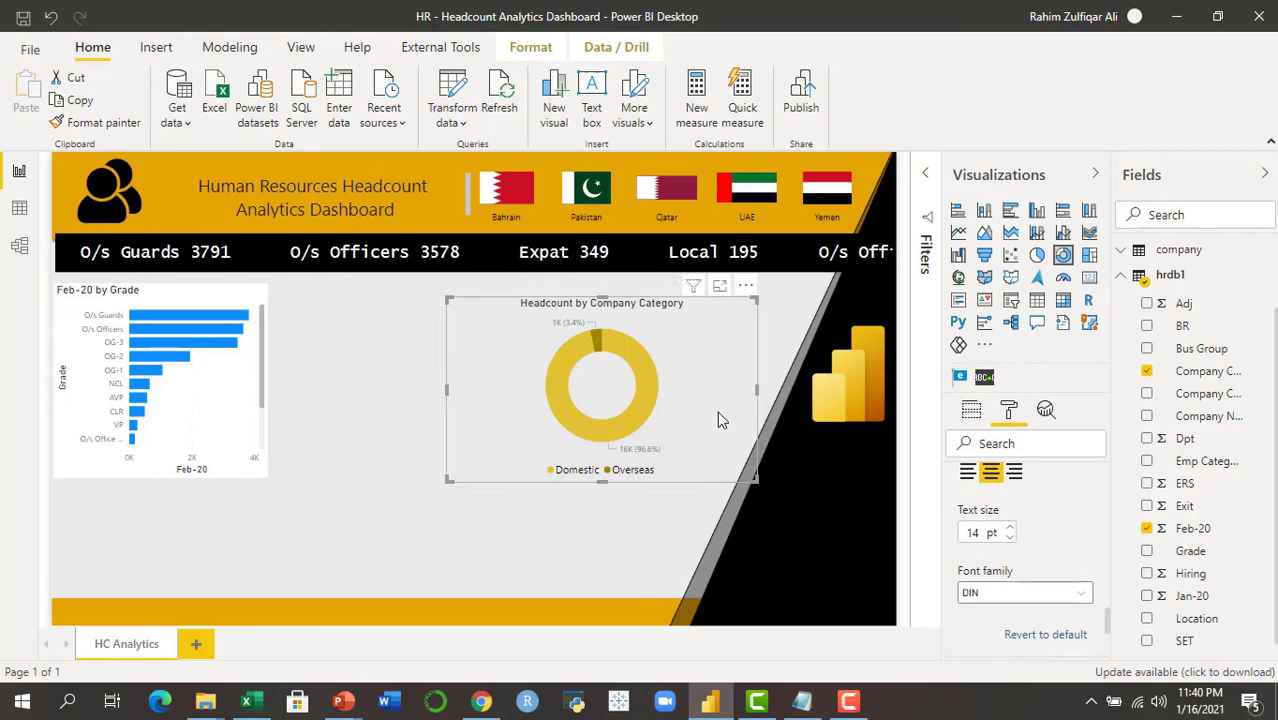
# Set the colour of the donut chart's detail labels to black
pyautogui.scroll(-5, 1110, 625)
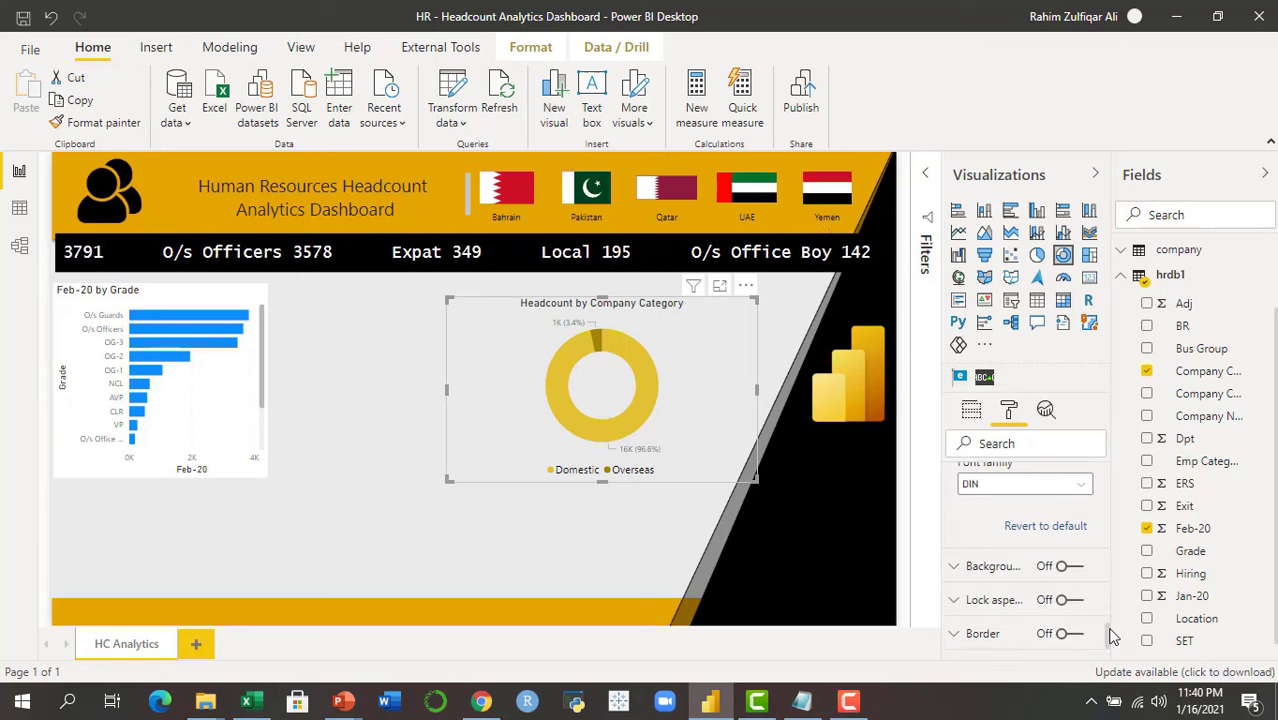
pyautogui.scroll(6, 1112, 520)
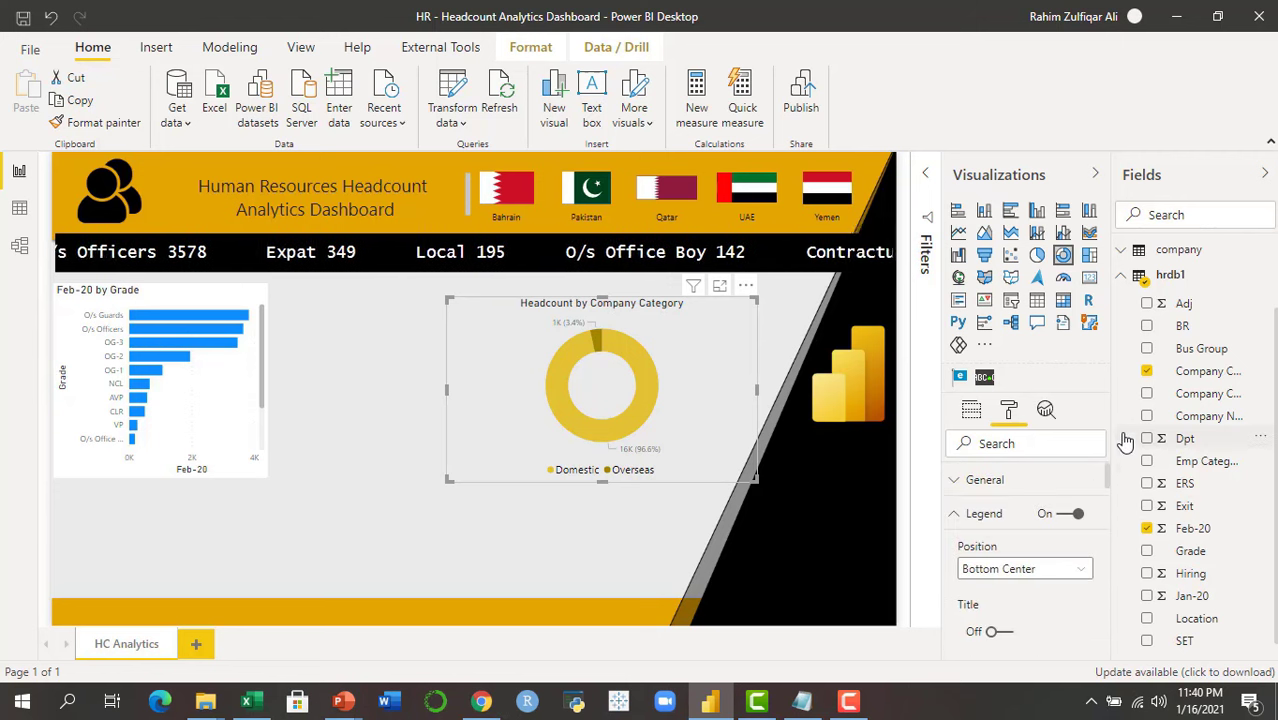
pyautogui.scroll(-1, 1108, 515)
pyautogui.moveTo(1103, 507); pyautogui.dragTo(1105, 571)
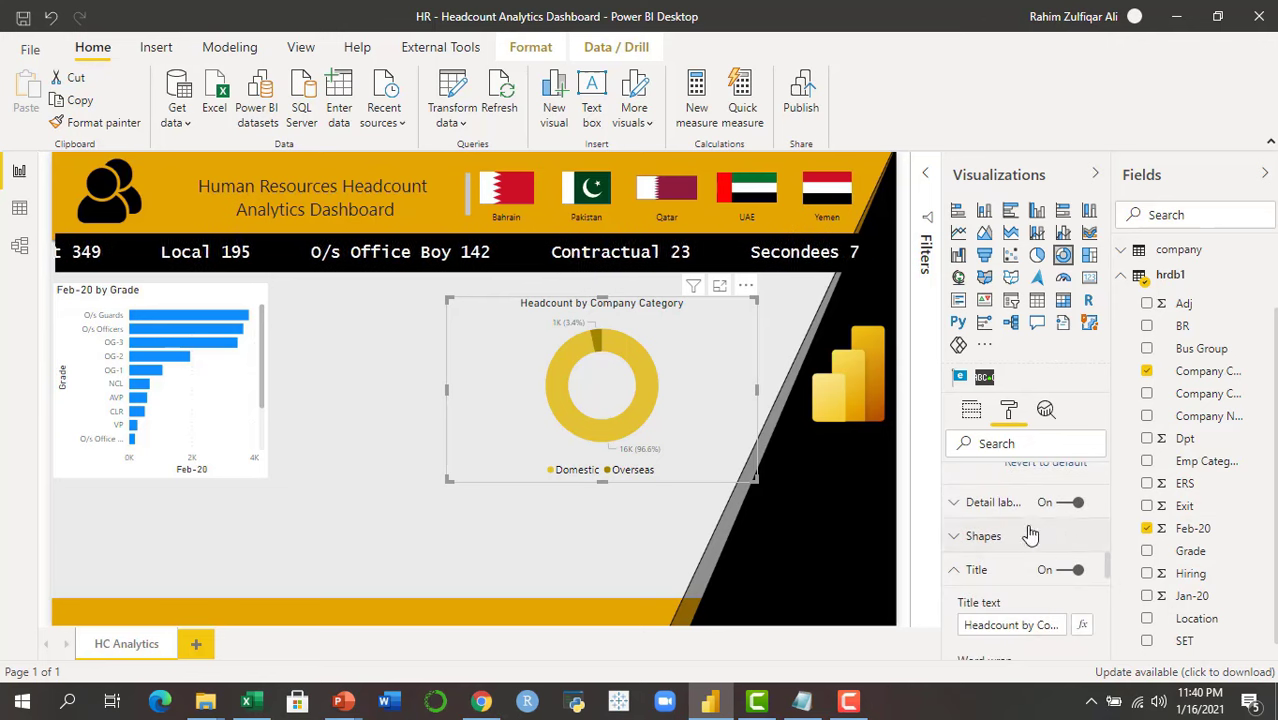
pyautogui.click(995, 503)
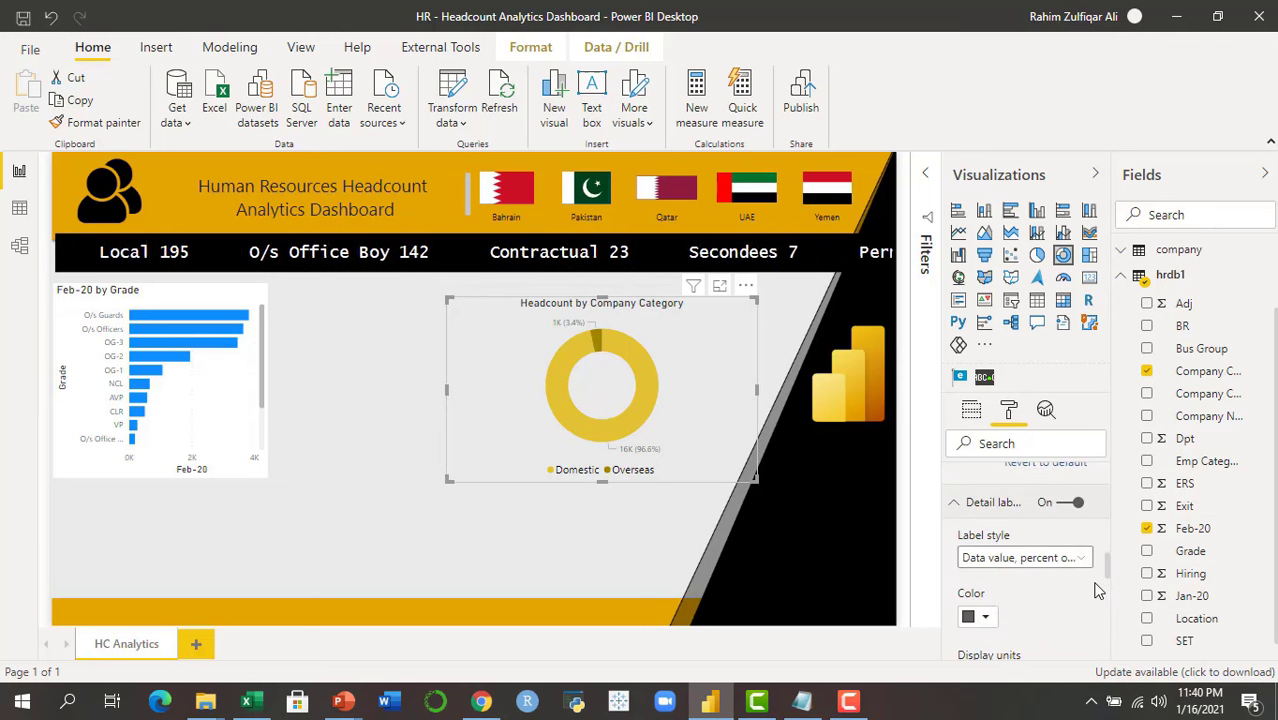
pyautogui.click(988, 619)
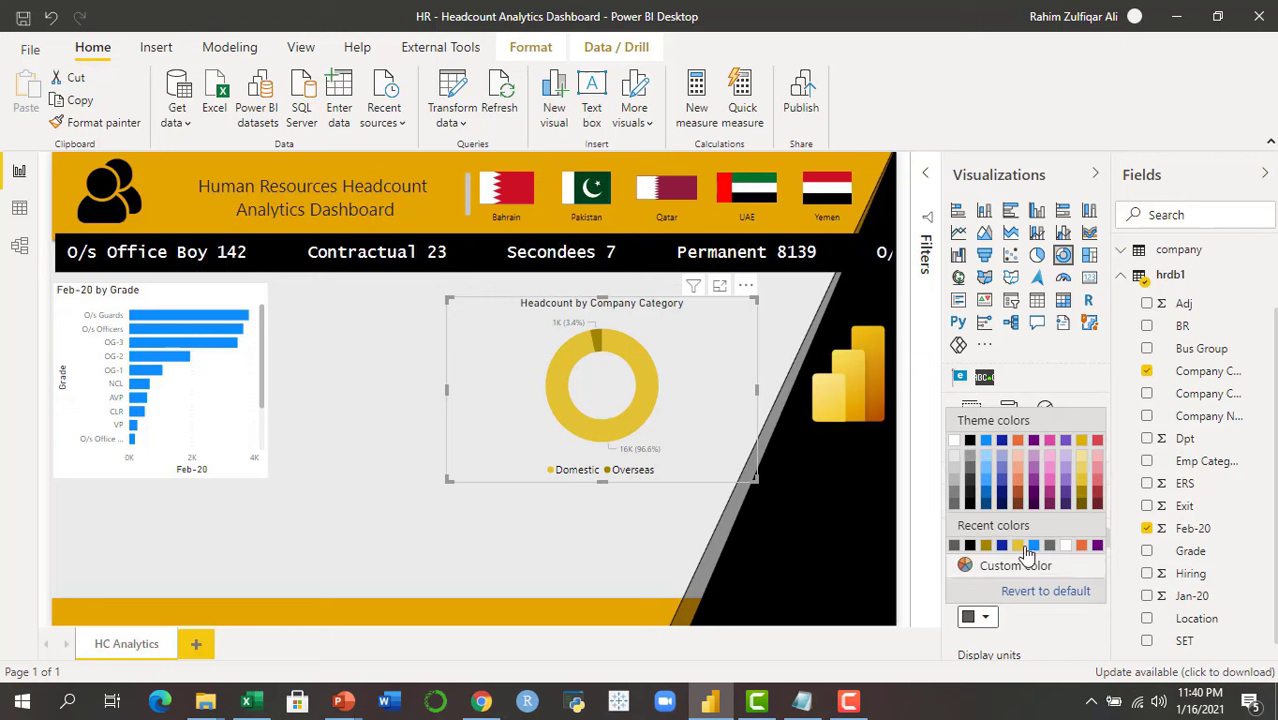
pyautogui.click(971, 442)
pyautogui.moveTo(1106, 541); pyautogui.dragTo(1110, 556)
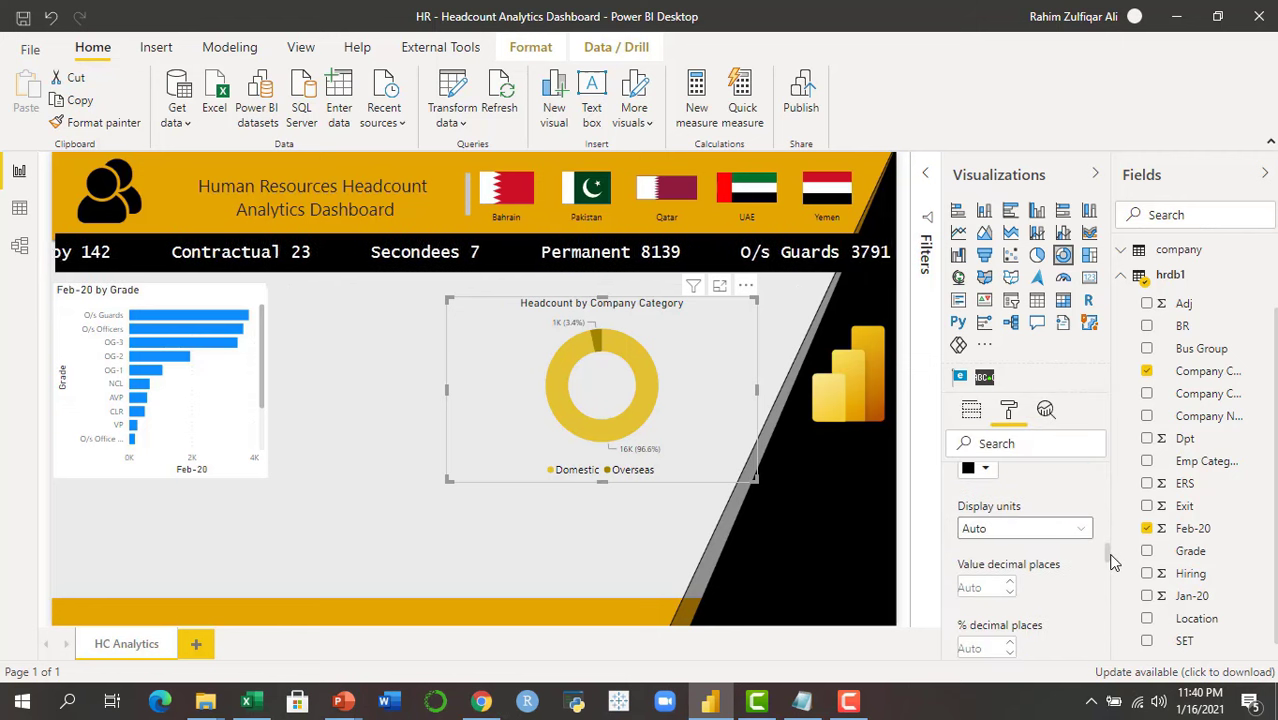
pyautogui.click(1060, 534)
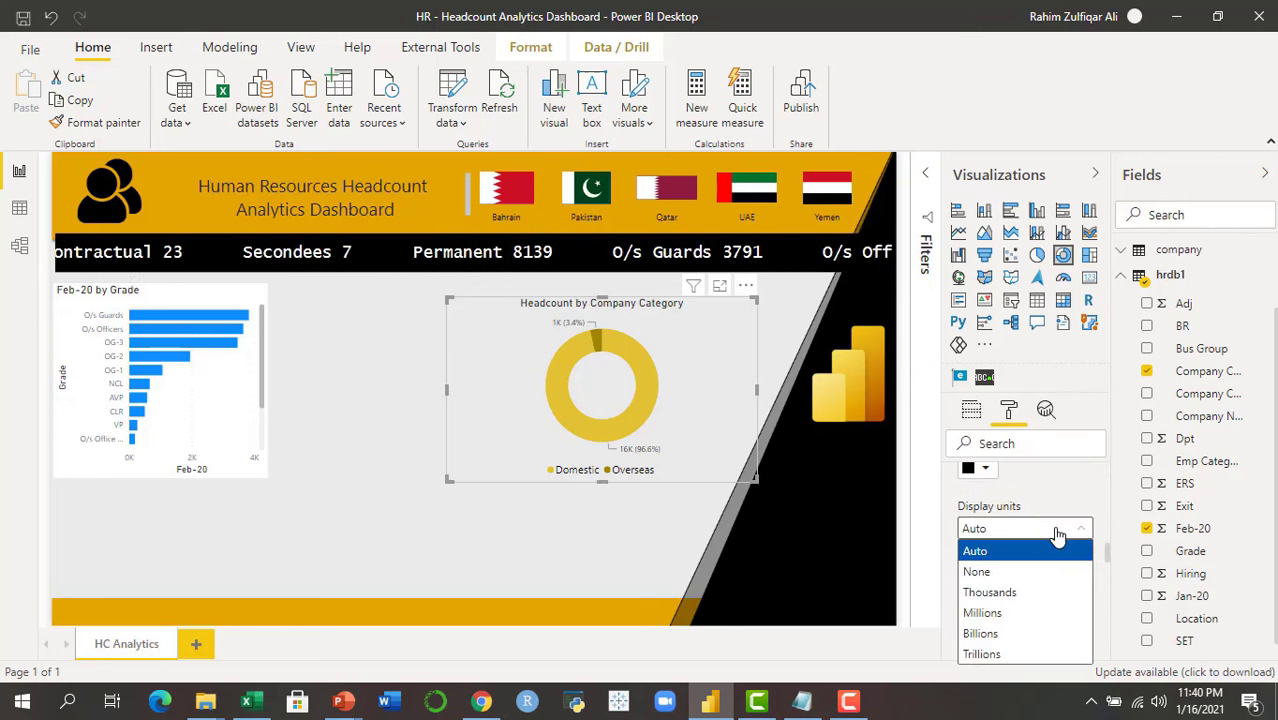
pyautogui.click(1059, 537)
pyautogui.click(1060, 537)
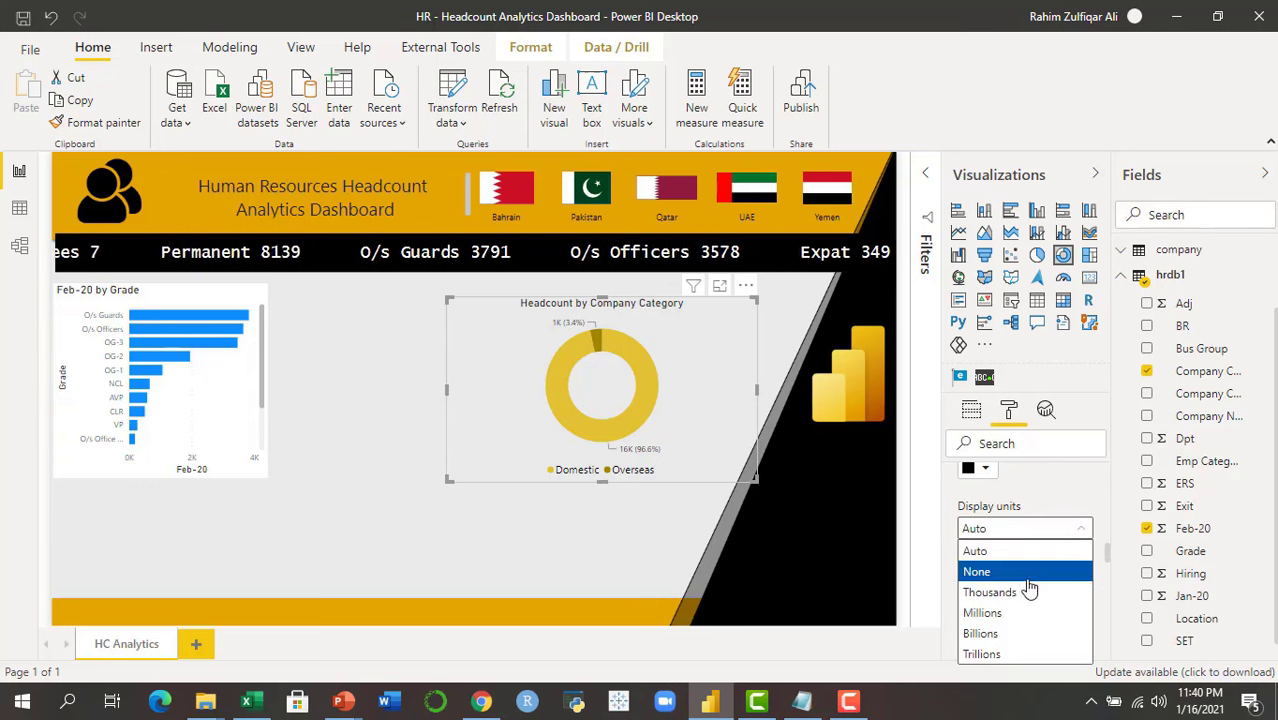
pyautogui.click(1051, 505)
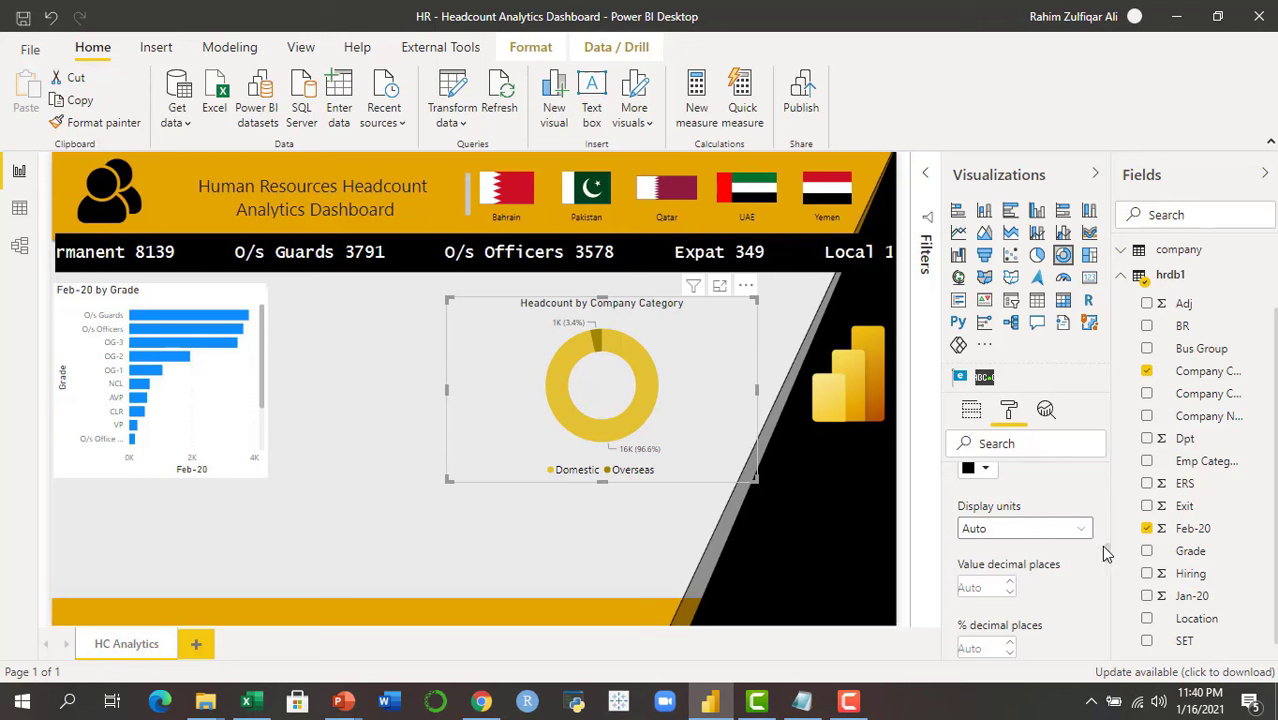
# Give the donut's detail labels 0 percentage decimals and 15 pt text, and shrink the chart to fit directly below the ticker
pyautogui.scroll(-3, 1100, 558)
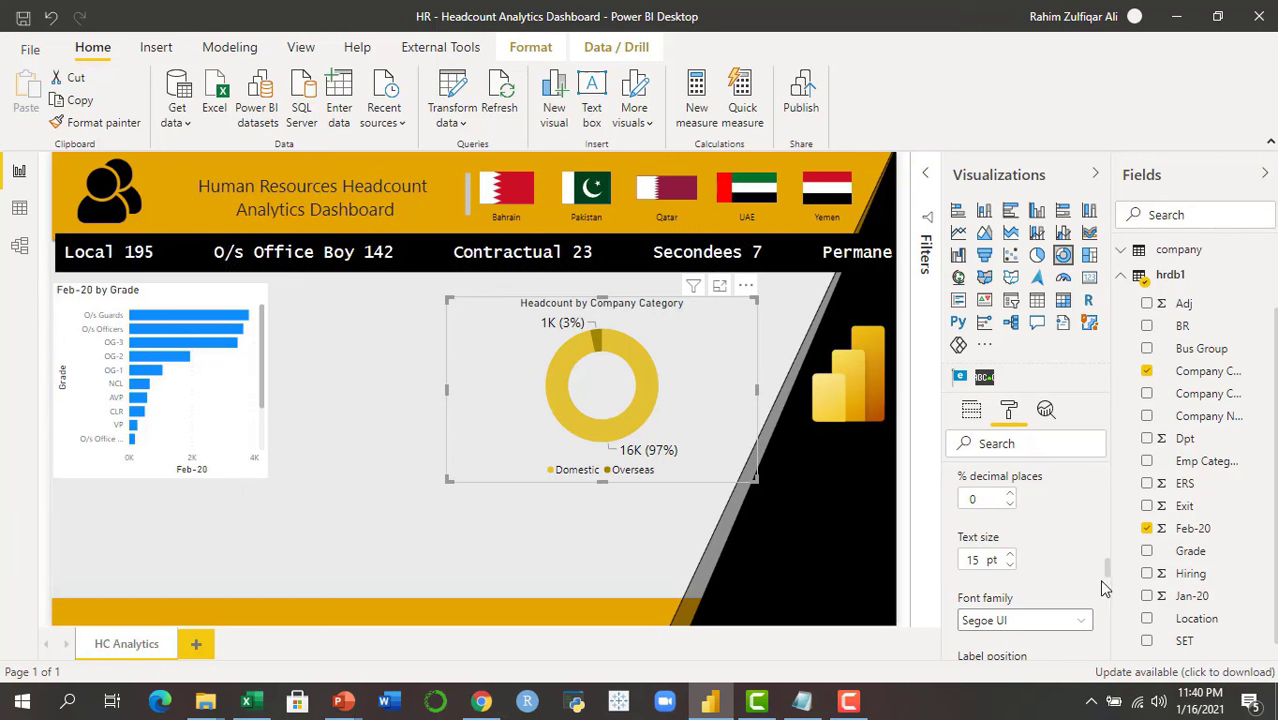
pyautogui.scroll(-4, 1110, 573)
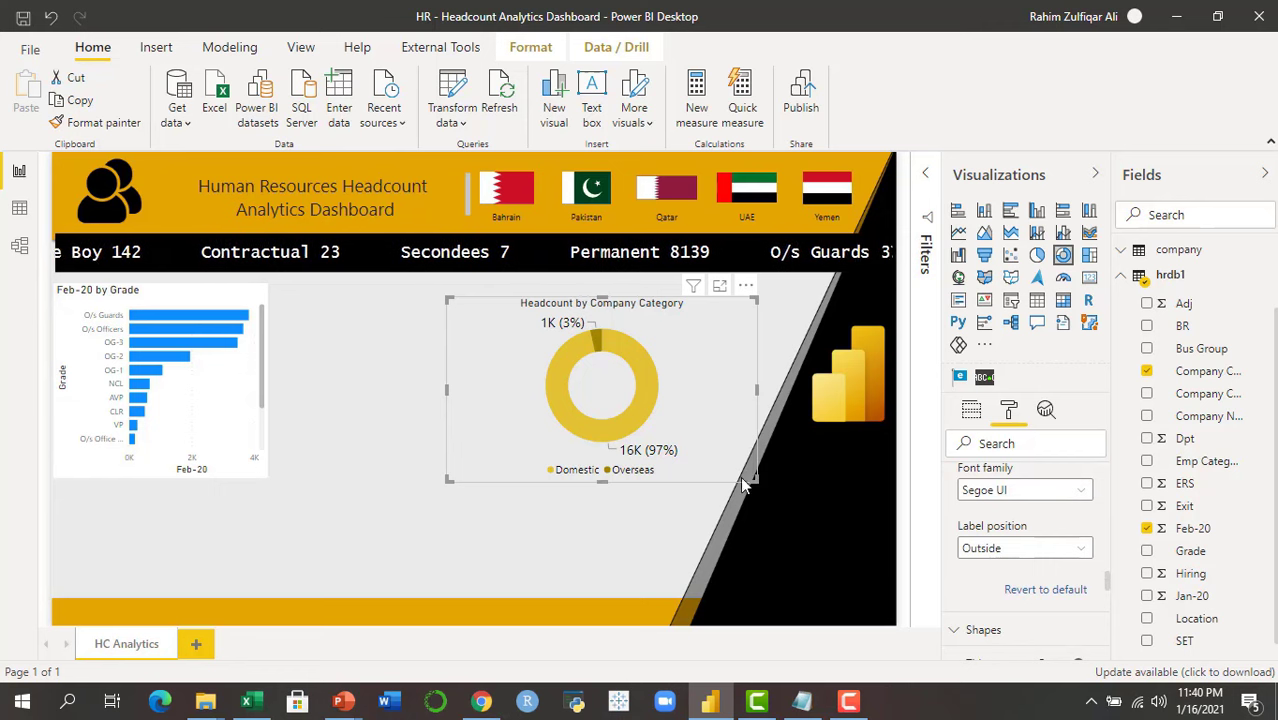
pyautogui.moveTo(741, 477); pyautogui.dragTo(610, 457)
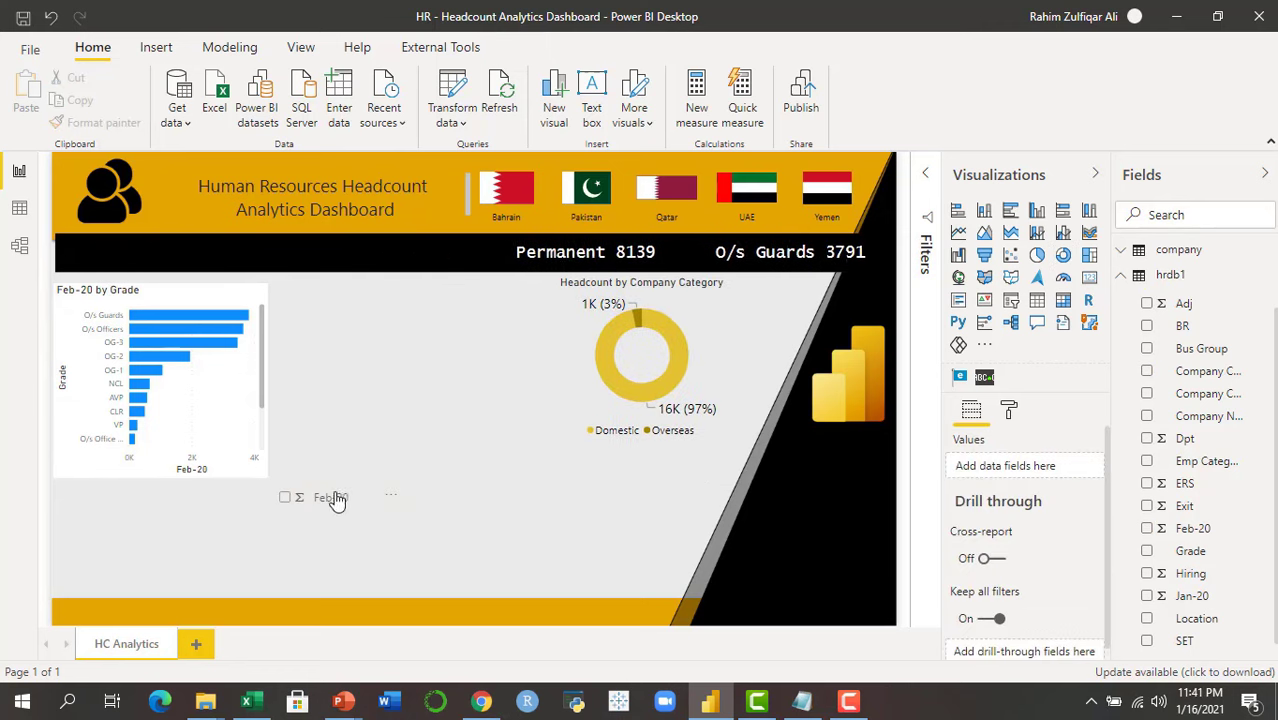
# Add a card visual of Feb-20 beside the donut chart, at the right edge of the page below the ticker
pyautogui.moveTo(336, 500); pyautogui.dragTo(438, 447)
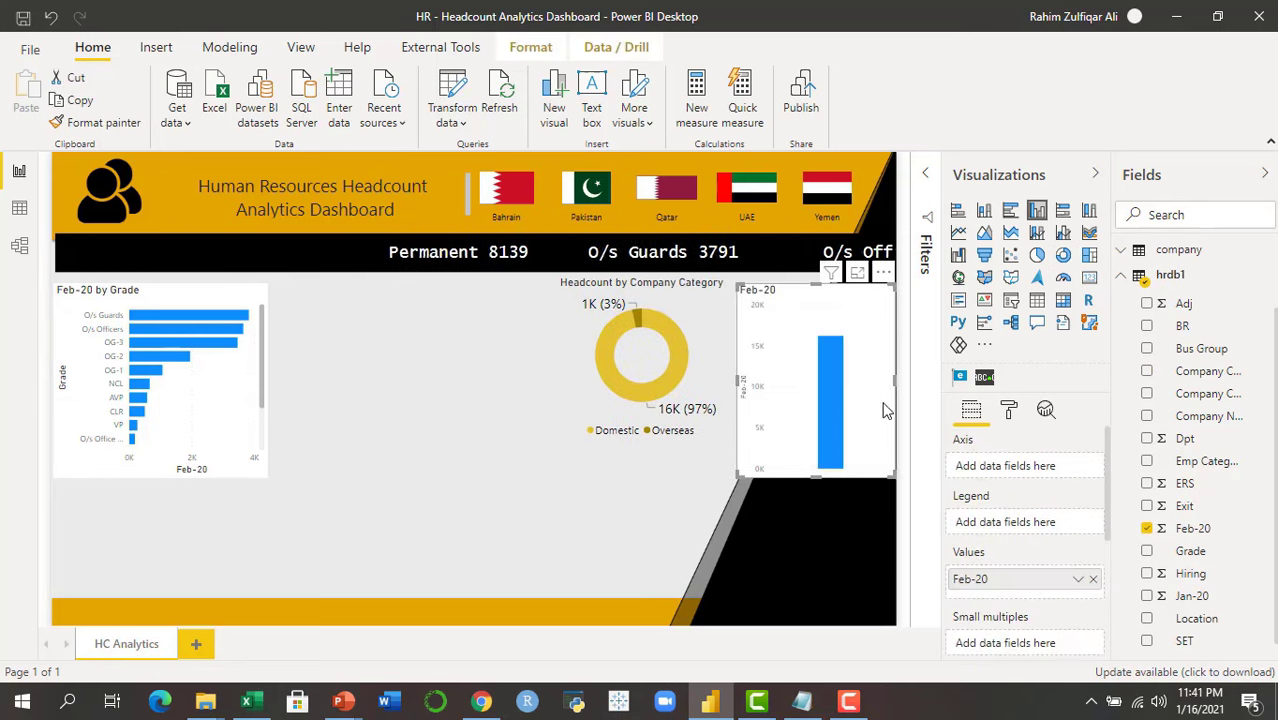
pyautogui.click(1090, 280)
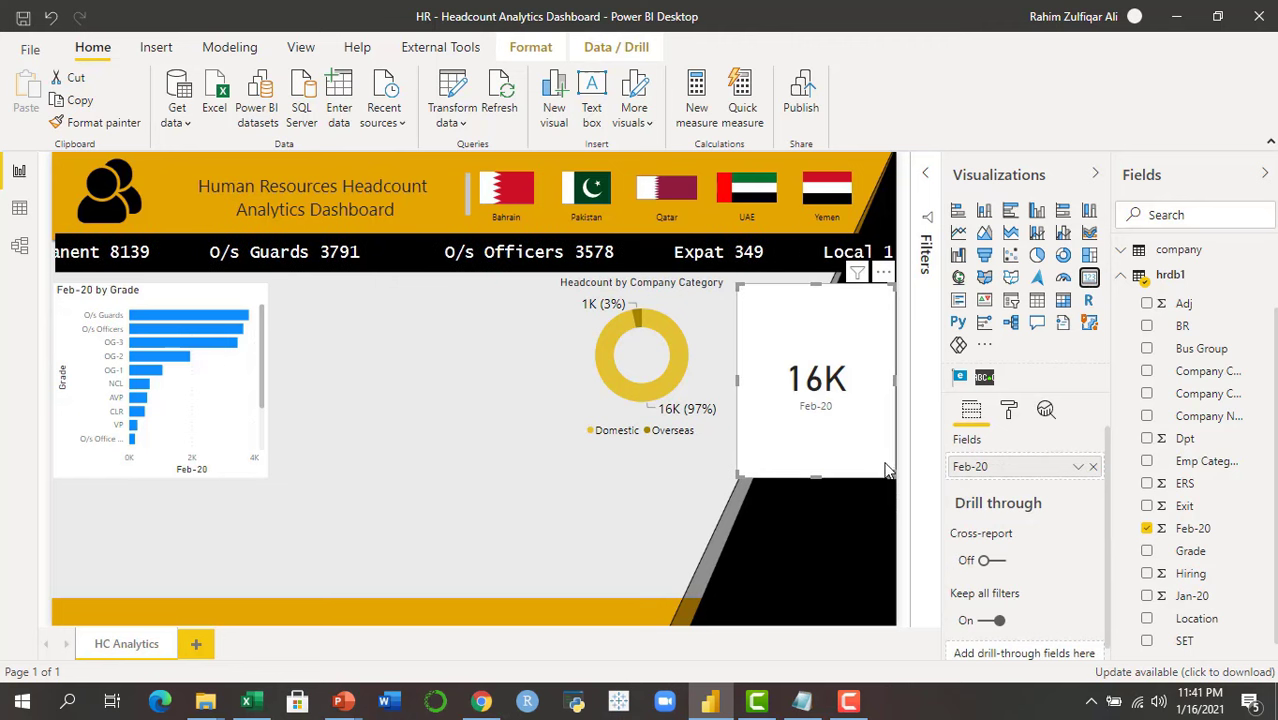
# Set the display units of the Feb-20 card's data label to None
pyautogui.click(1008, 410)
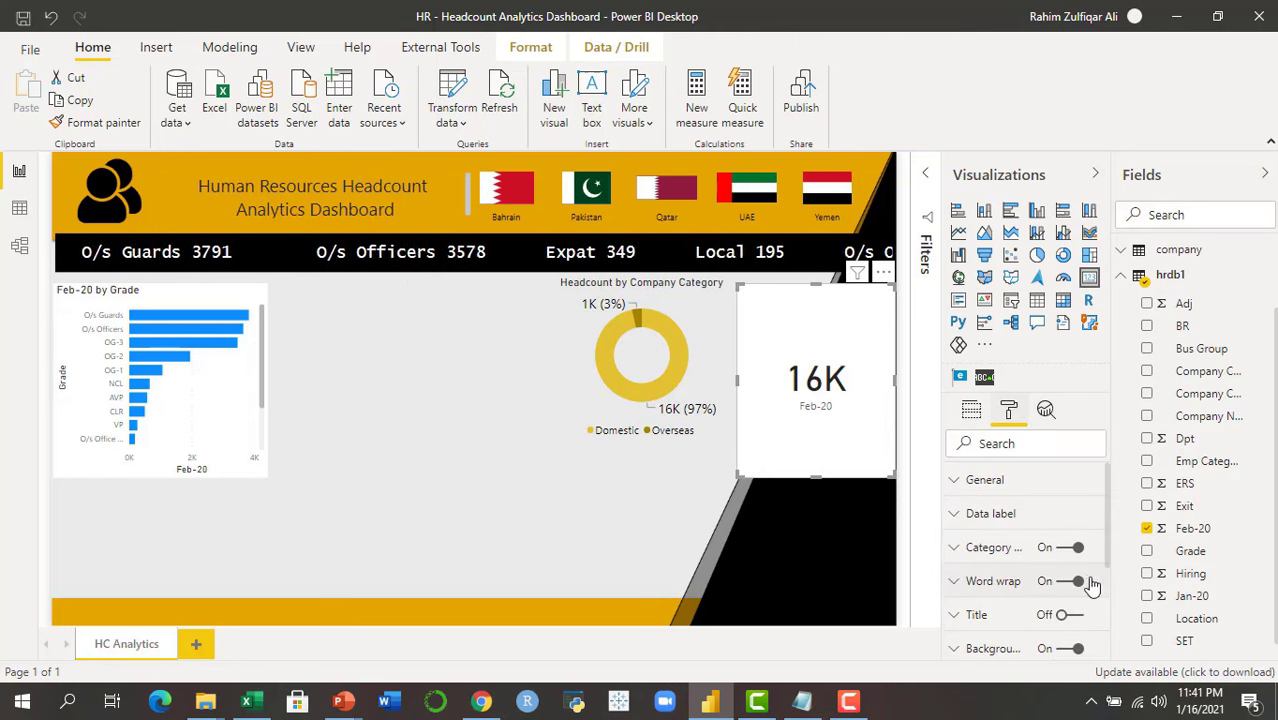
pyautogui.click(1032, 515)
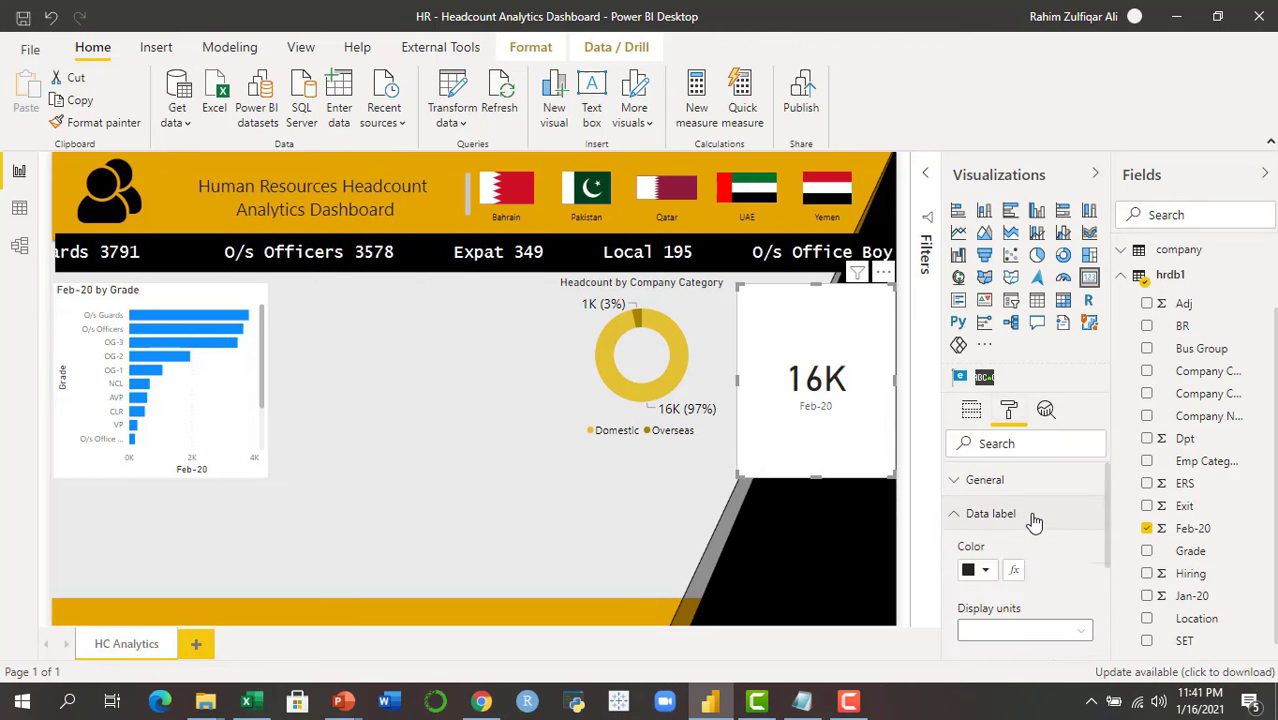
pyautogui.click(1025, 632)
pyautogui.click(1025, 632)
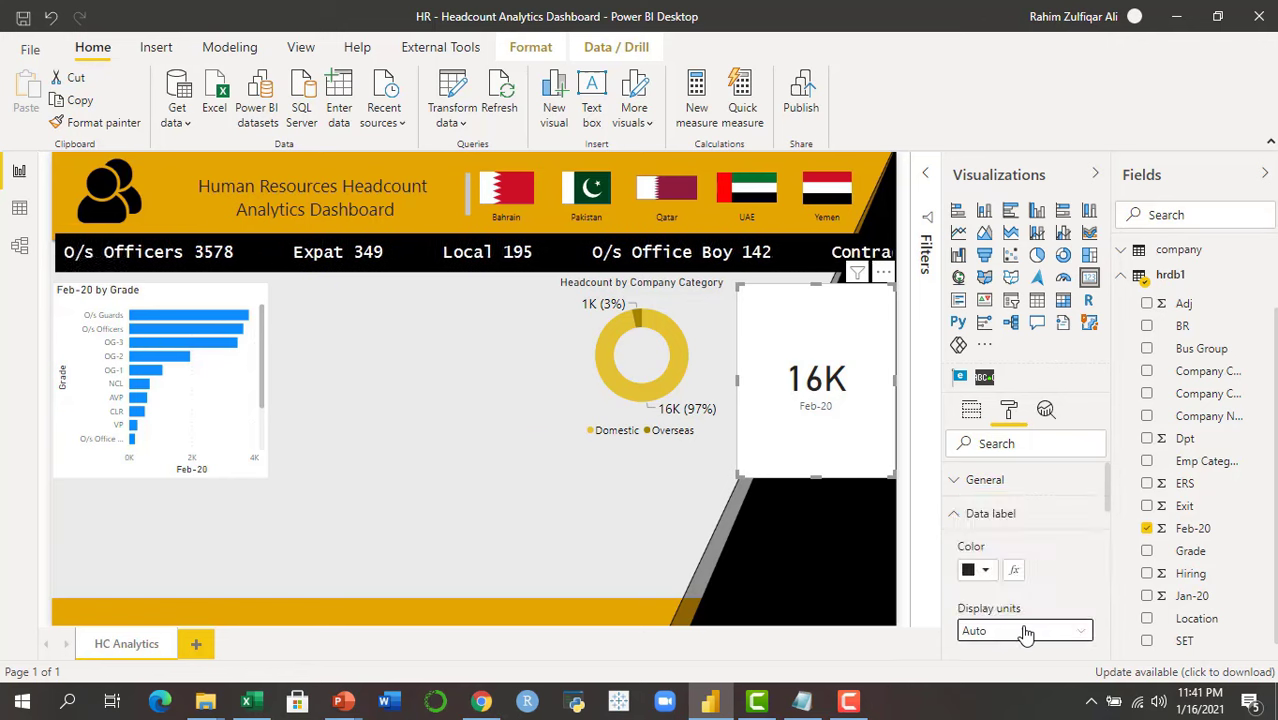
pyautogui.click(1025, 632)
pyautogui.click(985, 522)
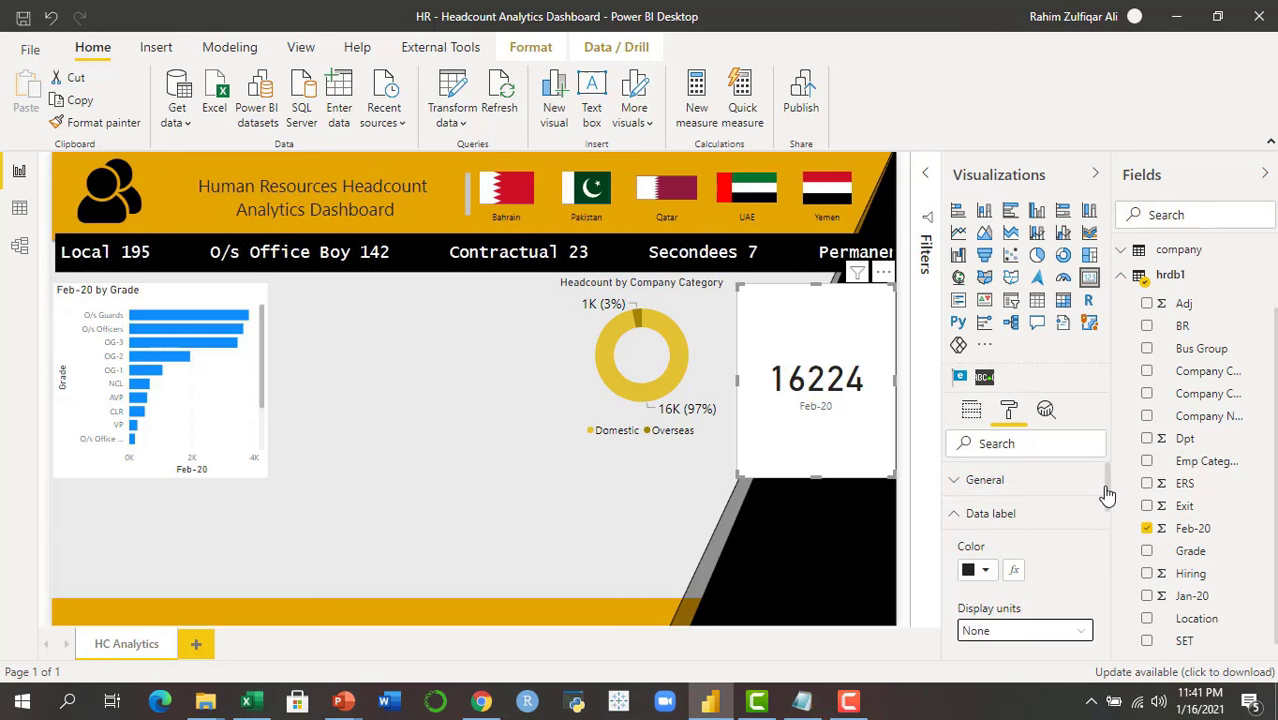
# Turn off the Feb-20 card's background and move the card over the donut chart
pyautogui.click(1064, 513)
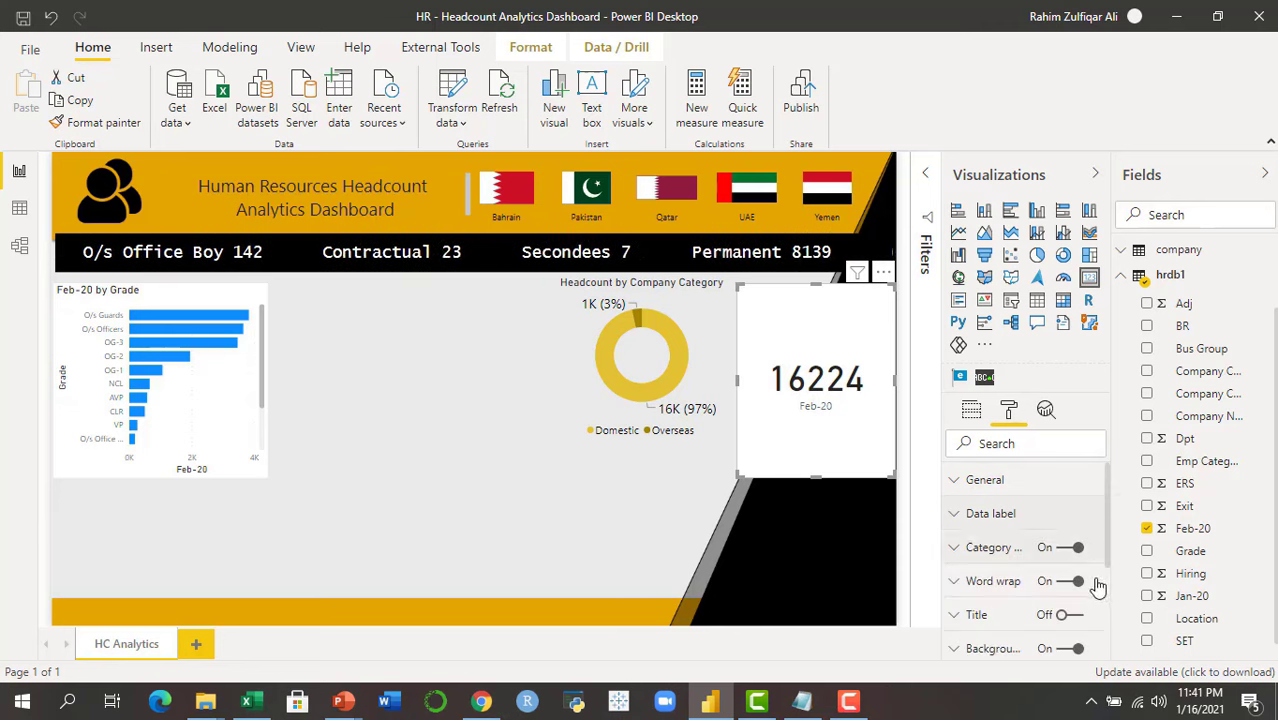
pyautogui.click(1070, 648)
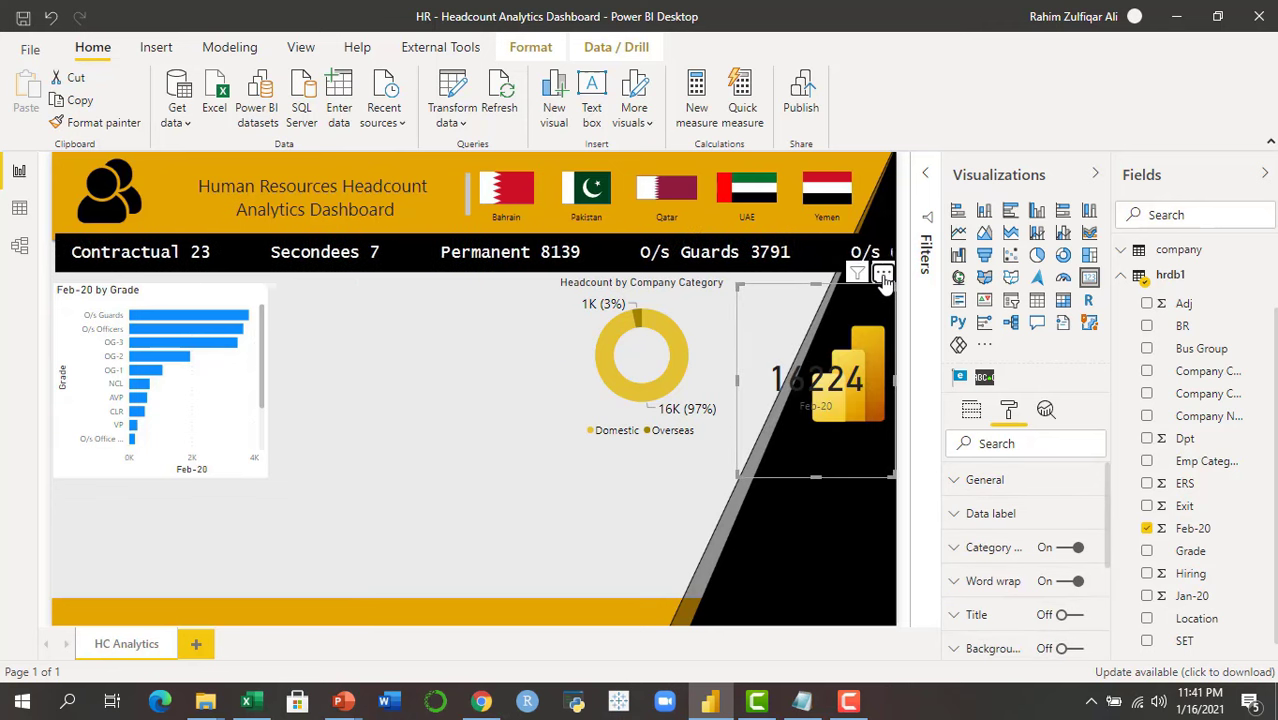
pyautogui.moveTo(884, 280); pyautogui.dragTo(694, 258)
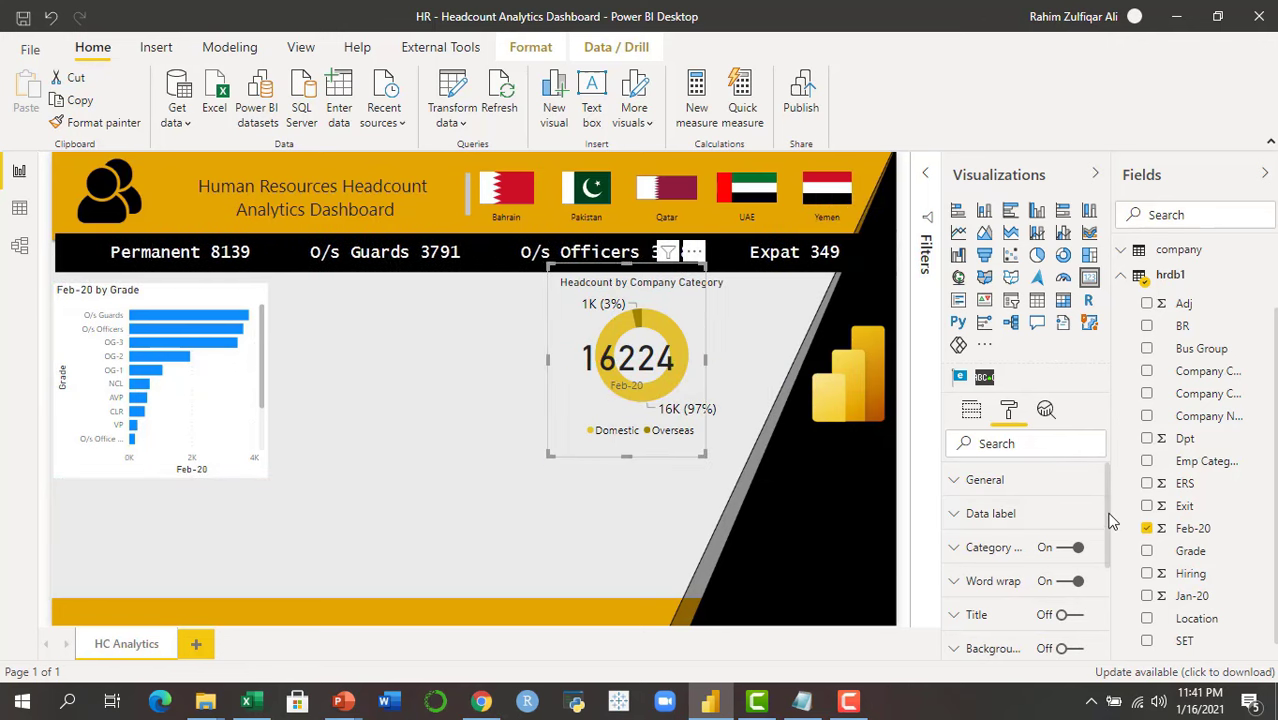
# Turn off the card's category label and set its data label text size to 24 pt
pyautogui.moveTo(1108, 521)
pyautogui.mouseDown()
pyautogui.moveTo(1107, 588)
pyautogui.moveTo(1108, 512)
pyautogui.mouseUp()
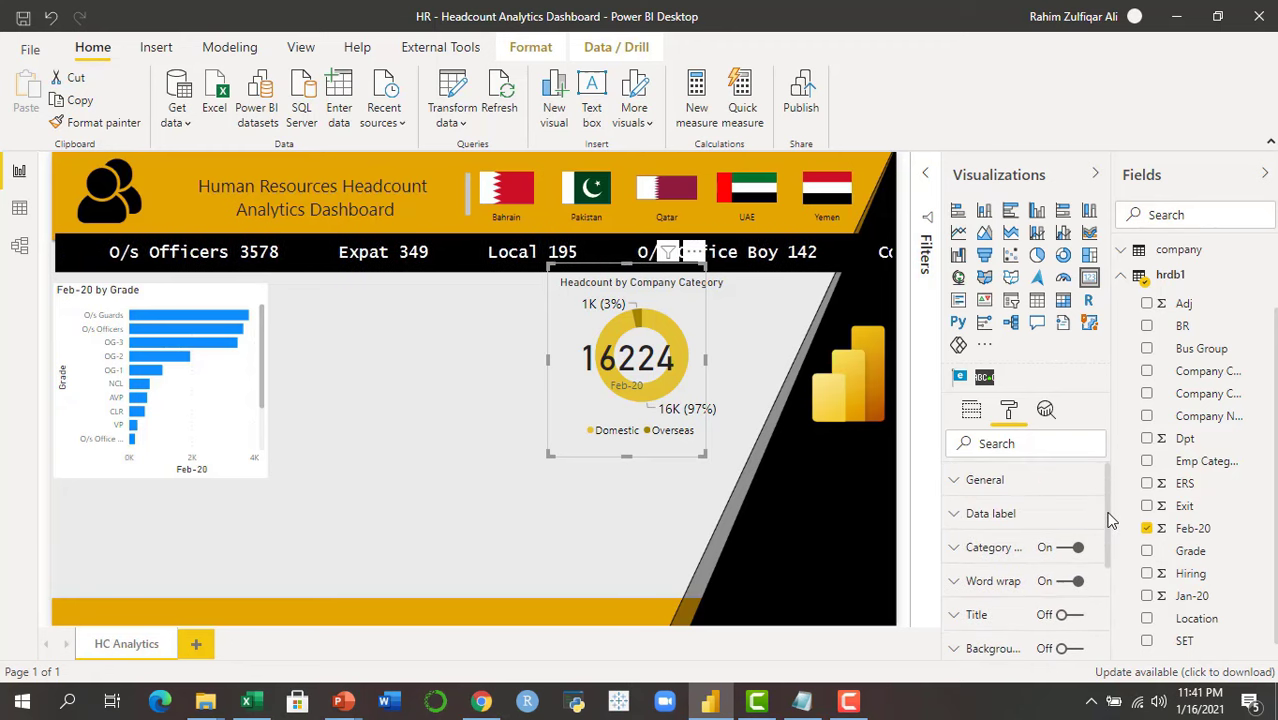
pyautogui.click(1068, 547)
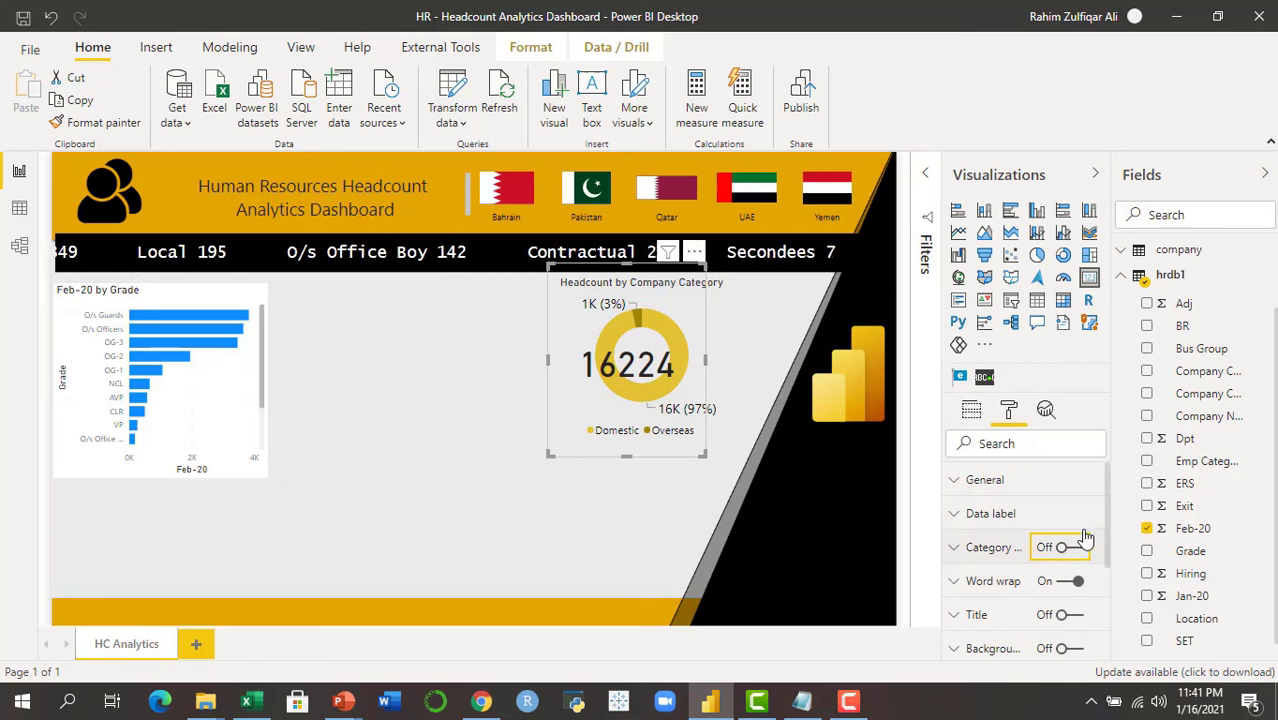
pyautogui.click(1068, 515)
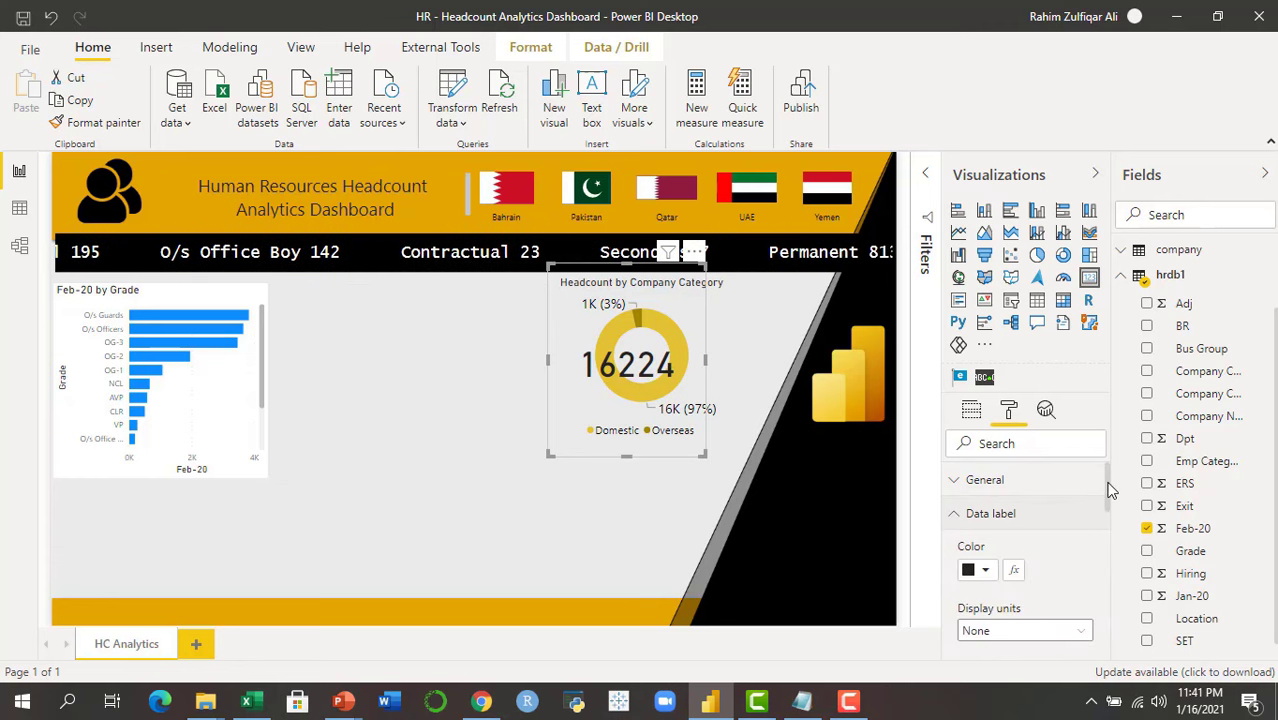
pyautogui.moveTo(1108, 490); pyautogui.dragTo(1107, 537)
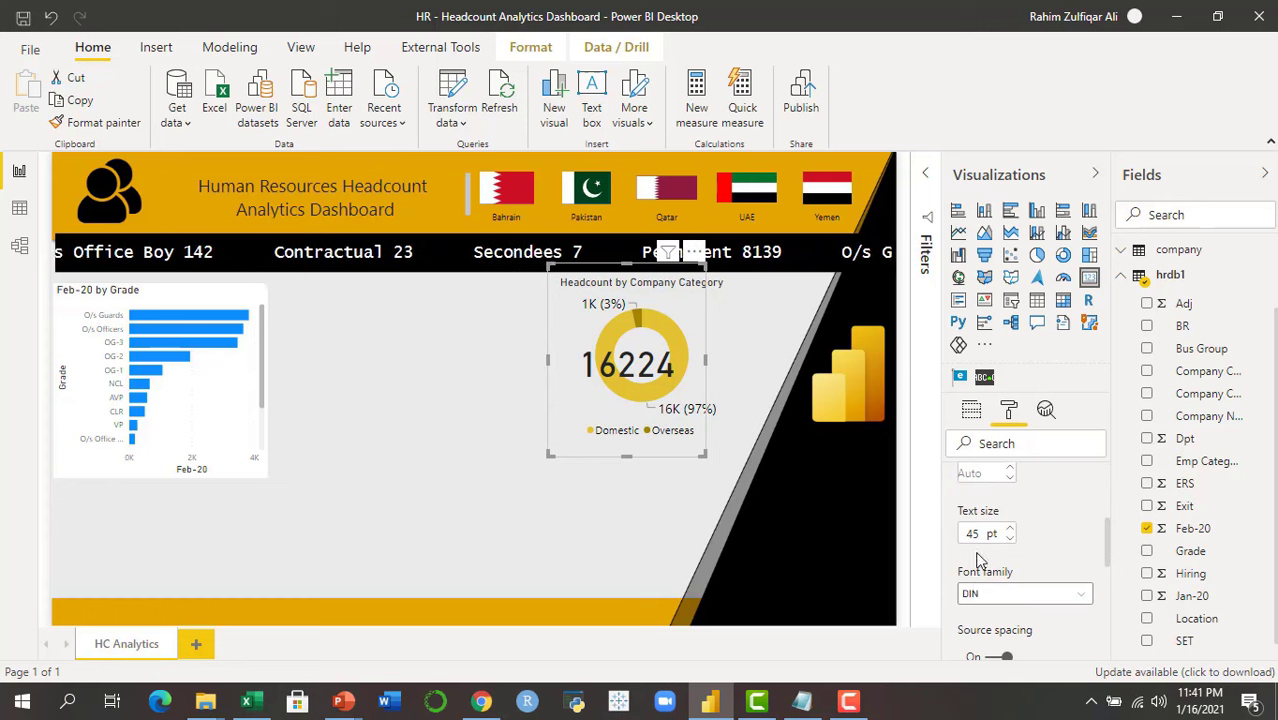
pyautogui.write('18')
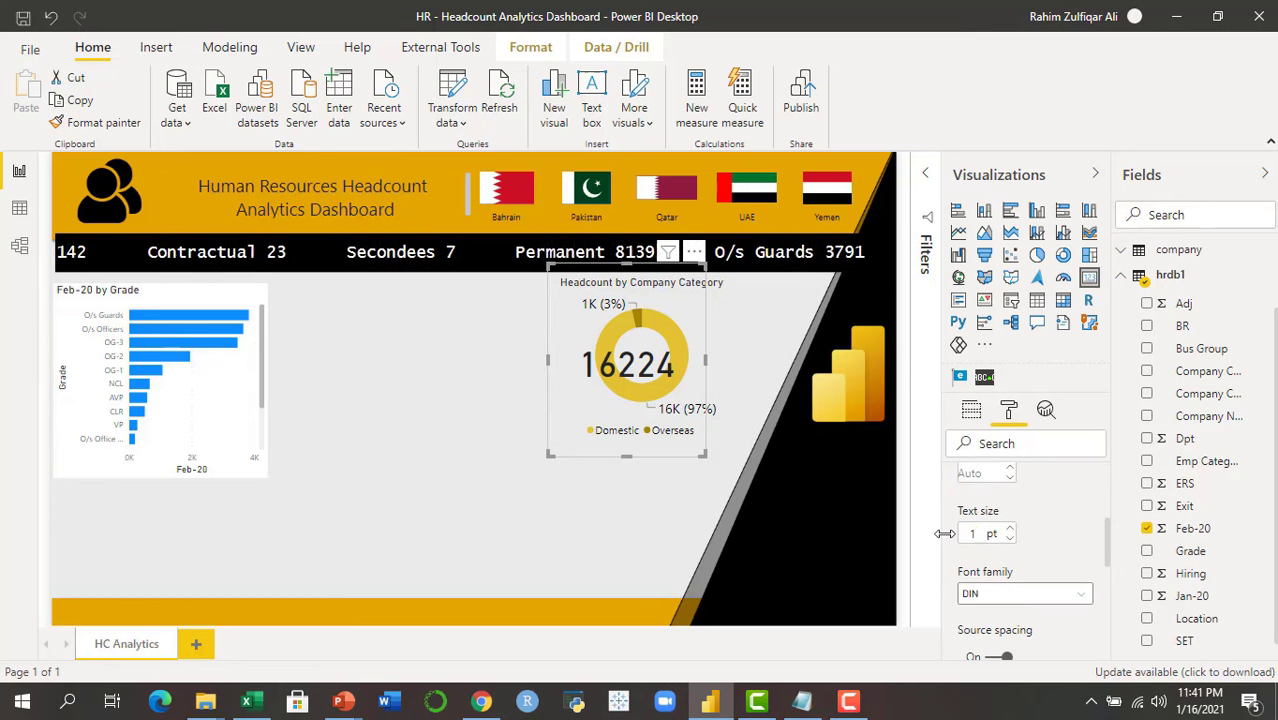
pyautogui.click(1010, 529)
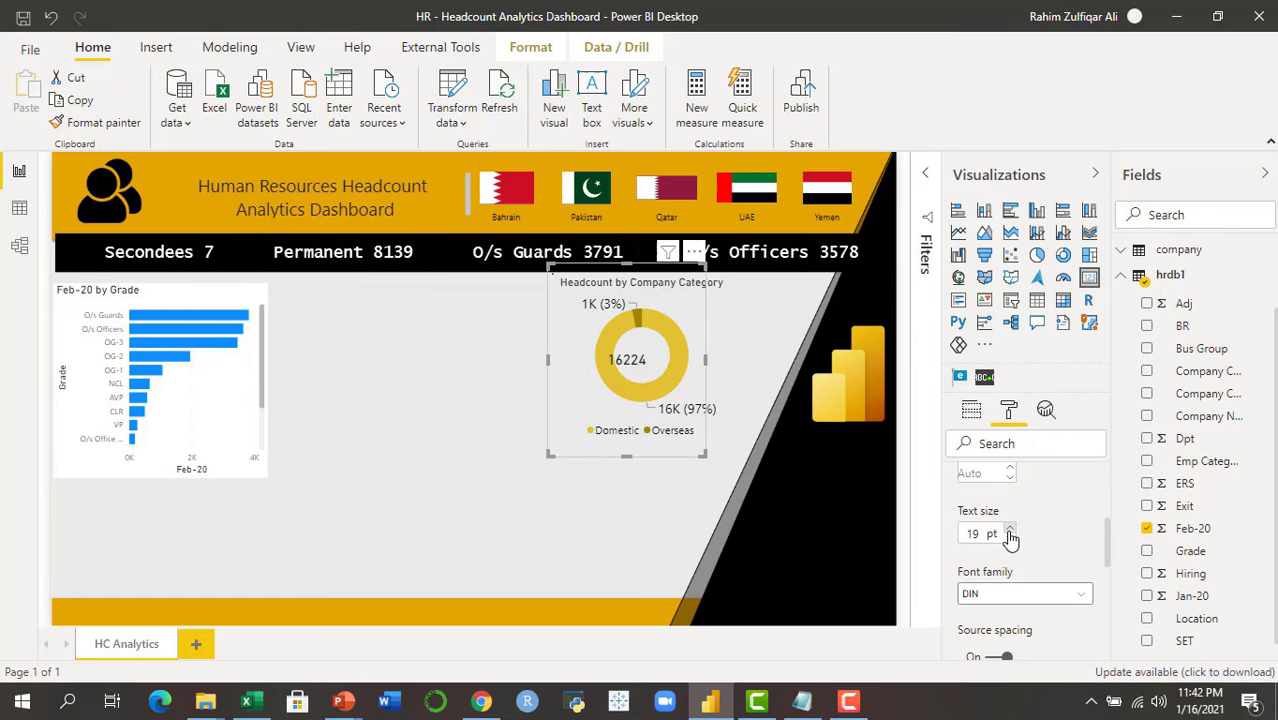
pyautogui.click(1010, 529)
pyautogui.click(1010, 529)
pyautogui.click(1010, 529)
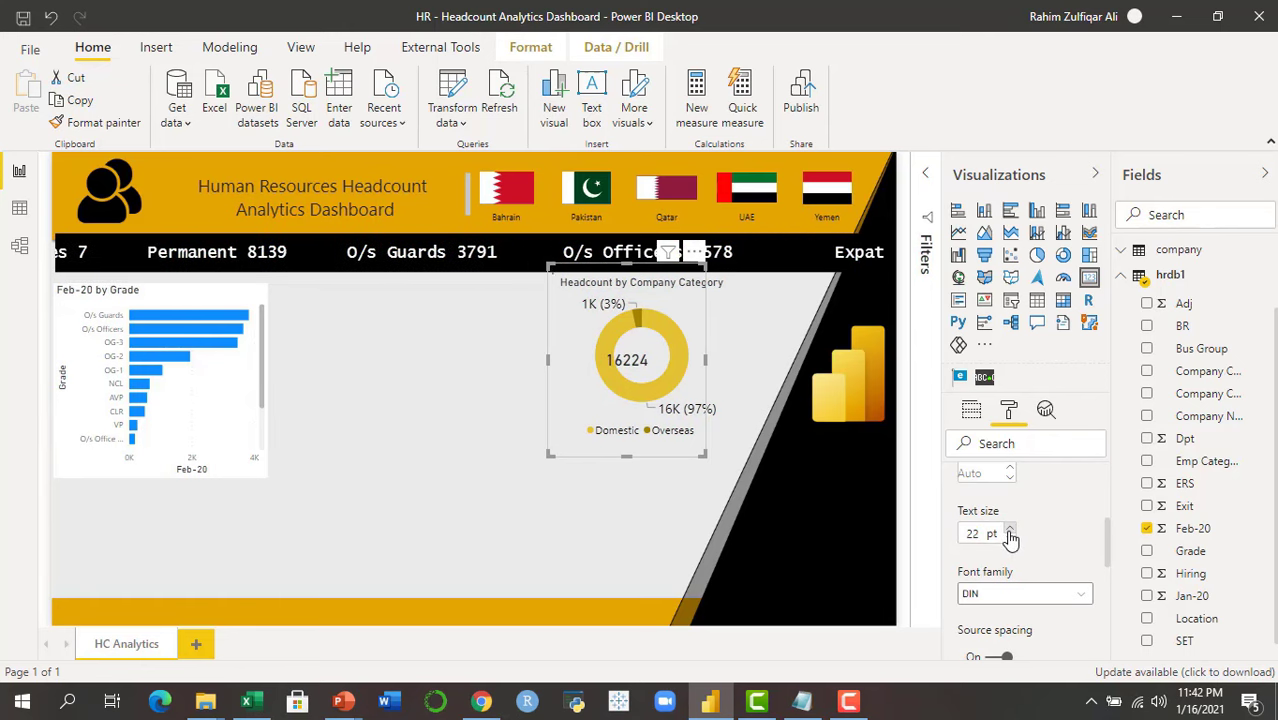
pyautogui.click(1010, 529)
pyautogui.click(1010, 529)
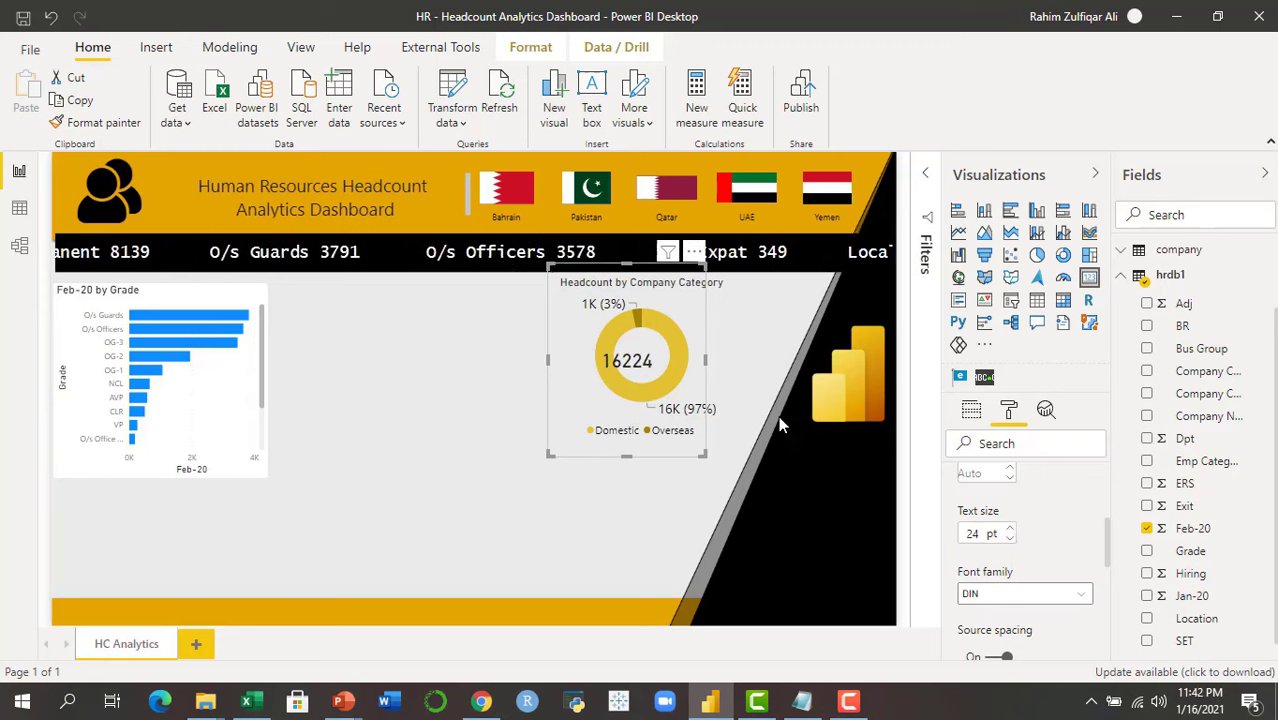
# Shrink the card to fit inside the donut's hole, with the donut at the page's left edge directly below the ticker
pyautogui.moveTo(701, 262); pyautogui.dragTo(598, 324)
pyautogui.click(585, 352)
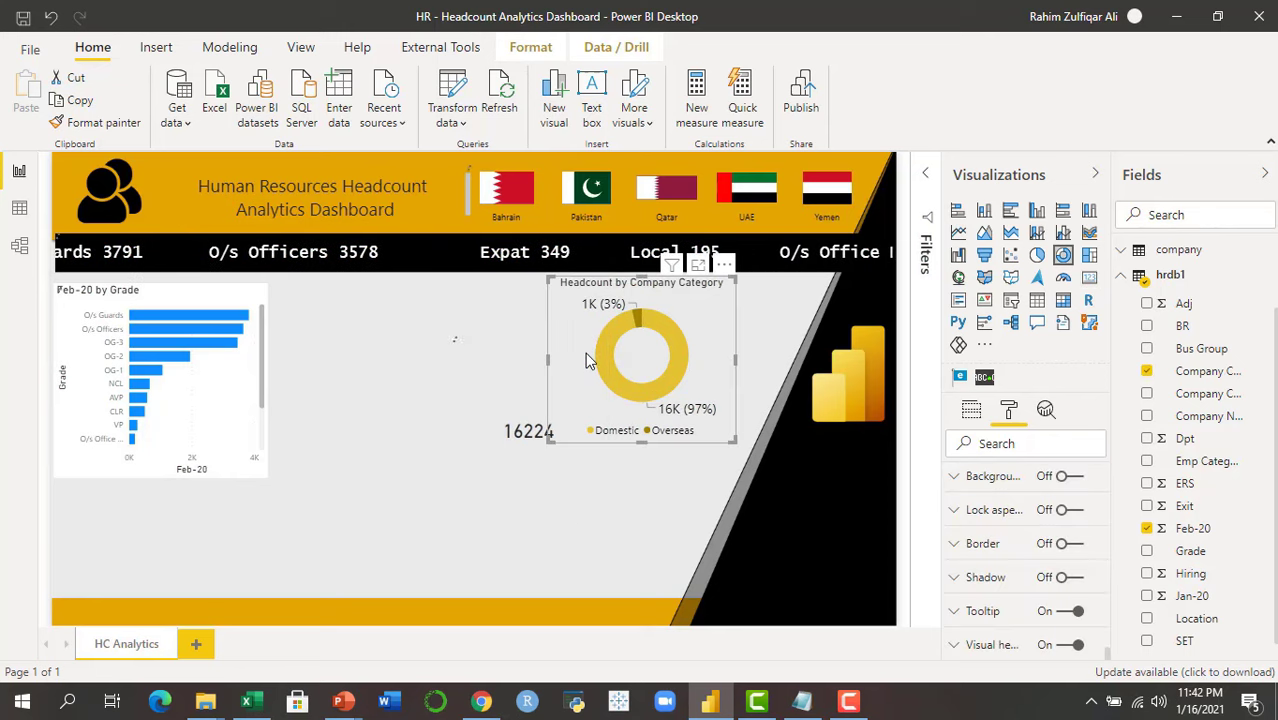
pyautogui.click(588, 348)
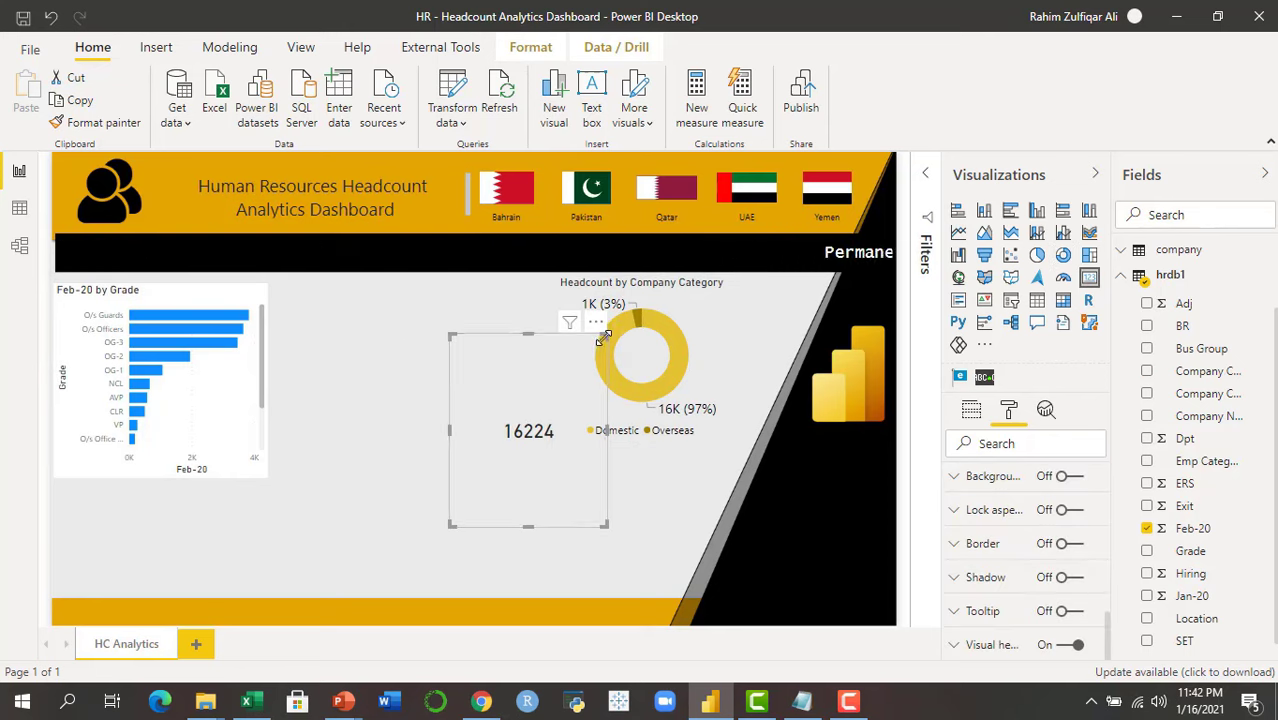
pyautogui.moveTo(604, 336); pyautogui.dragTo(679, 316)
pyautogui.click(654, 475)
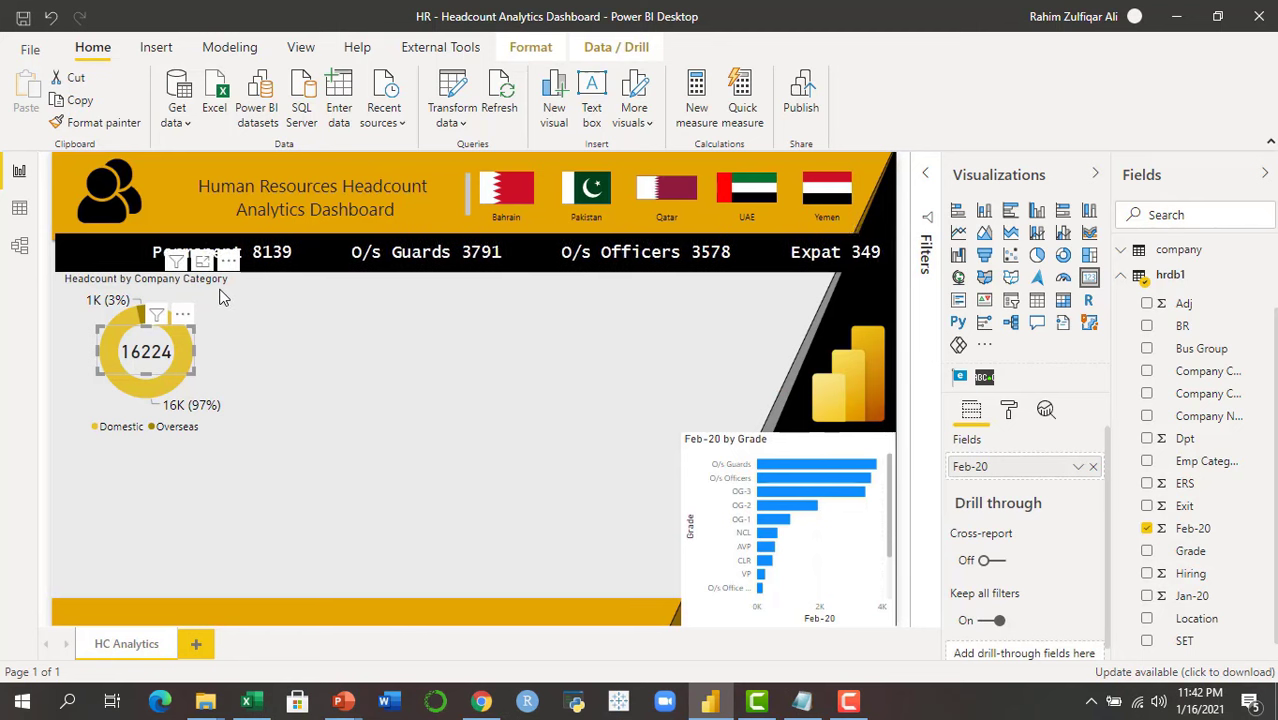
# Group the Feb-20 card with the donut chart
pyautogui.click(222, 297)
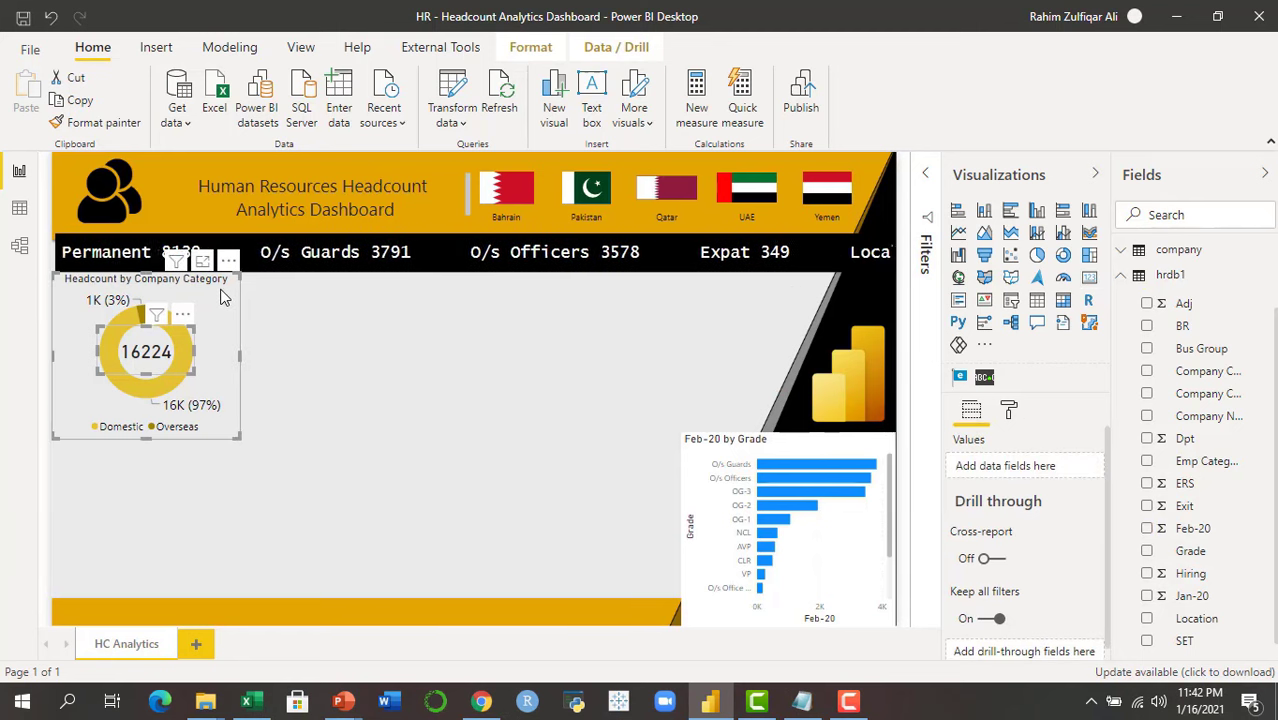
pyautogui.click(525, 48)
pyautogui.click(443, 105)
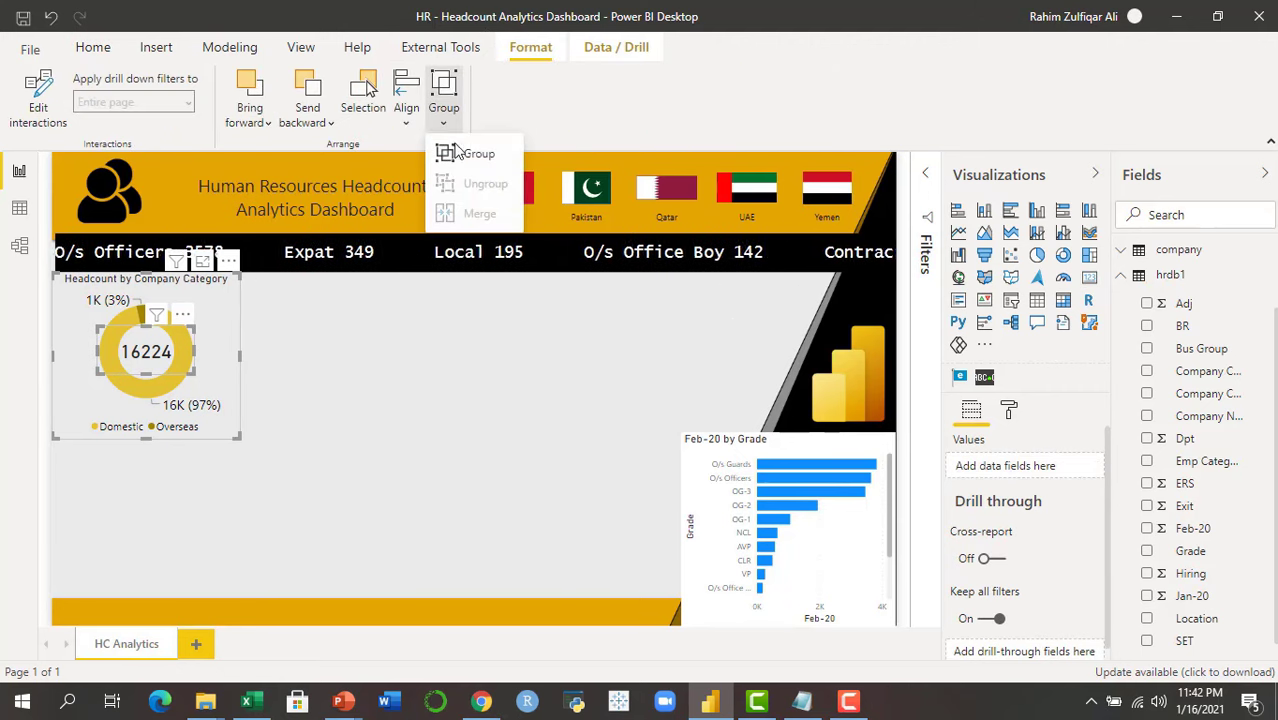
pyautogui.click(454, 153)
pyautogui.click(310, 382)
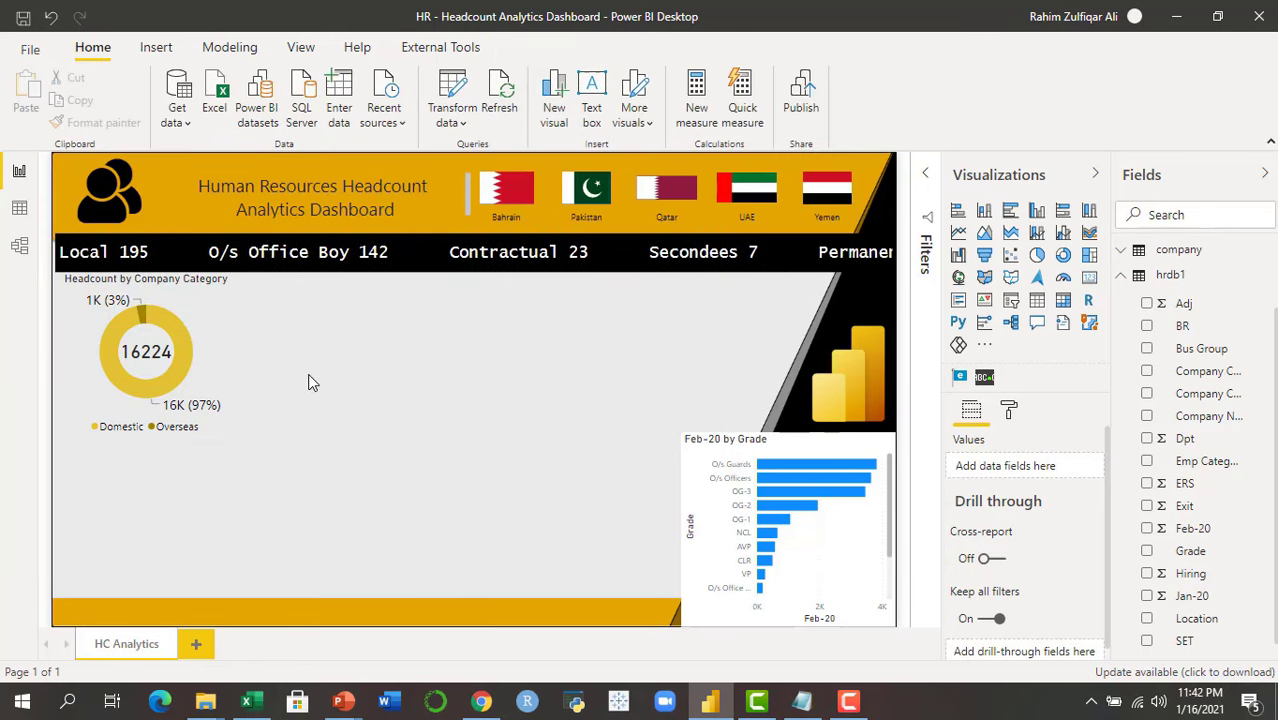
# Turn on the border of the donut chart inside the group
pyautogui.click(221, 343)
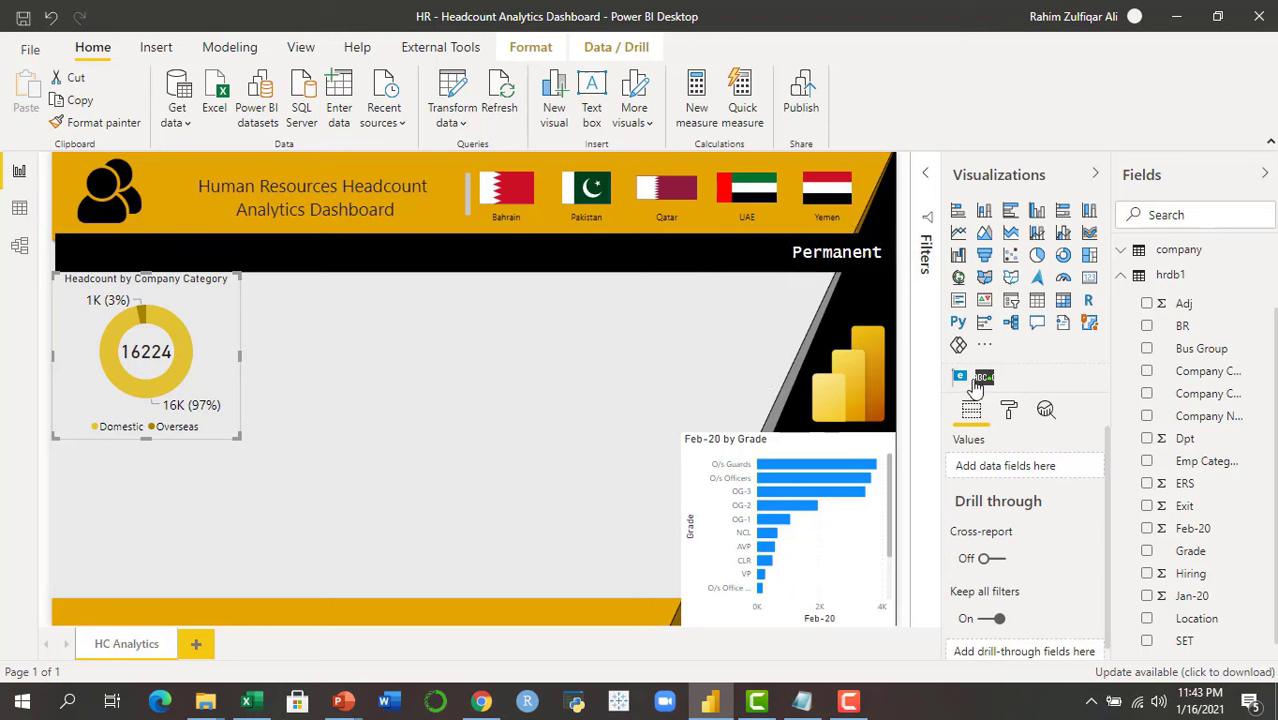
pyautogui.click(1010, 410)
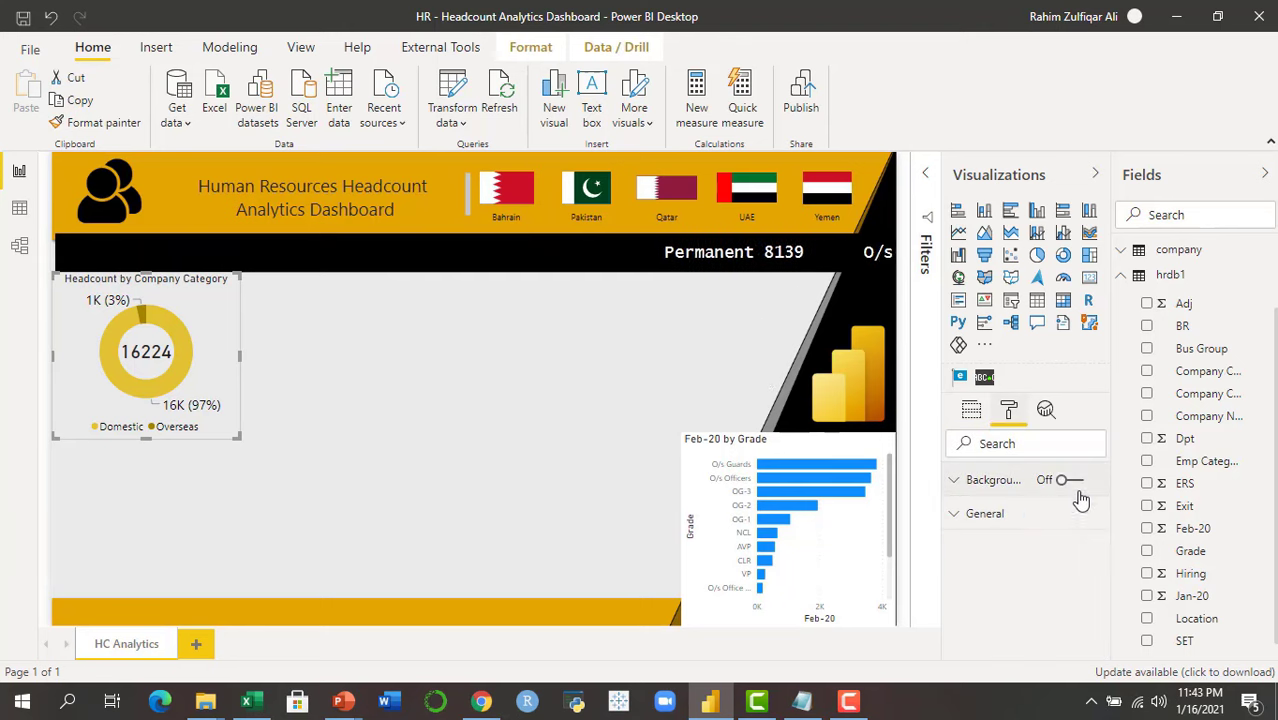
pyautogui.click(220, 343)
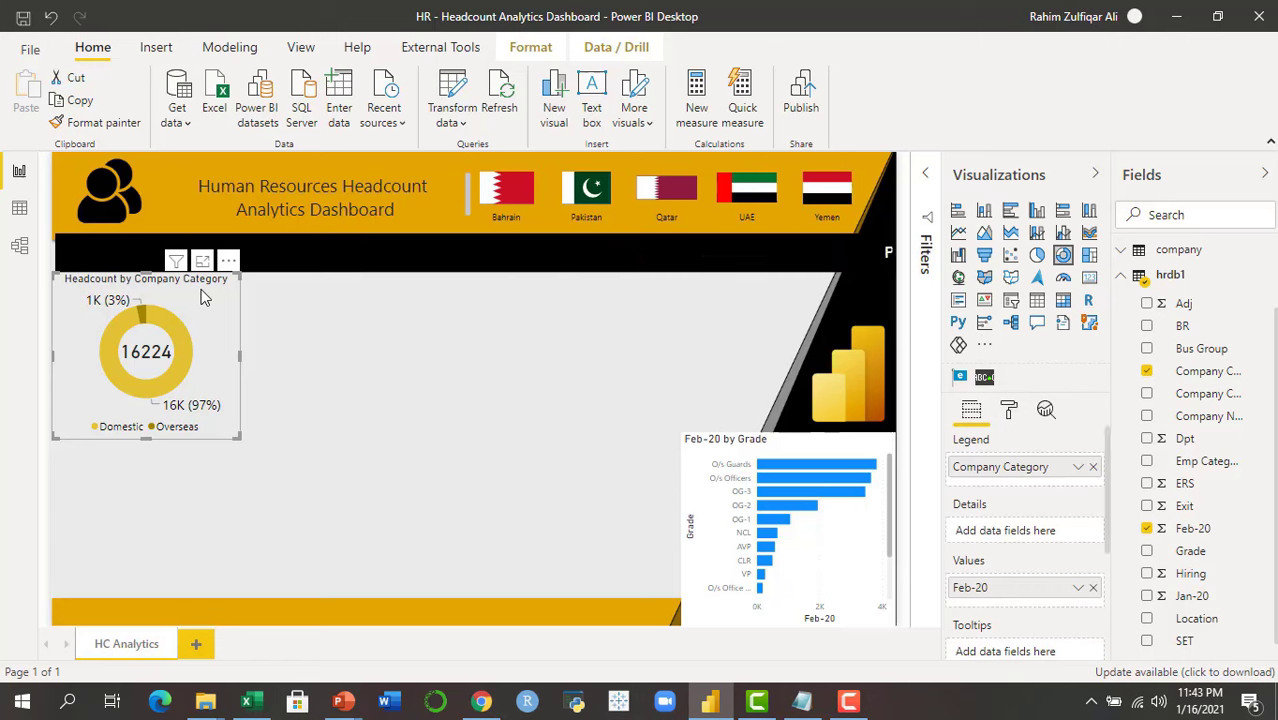
pyautogui.click(1008, 412)
pyautogui.moveTo(1104, 486); pyautogui.dragTo(1113, 604)
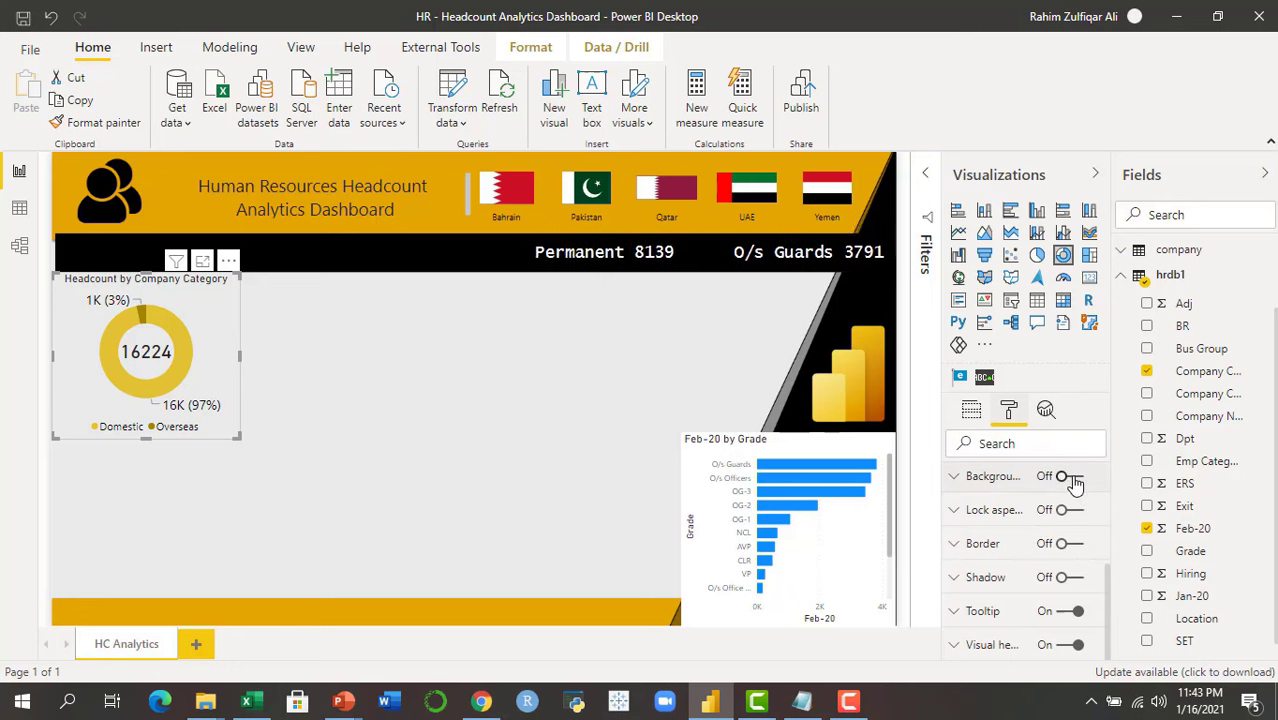
pyautogui.click(1076, 548)
pyautogui.click(1005, 543)
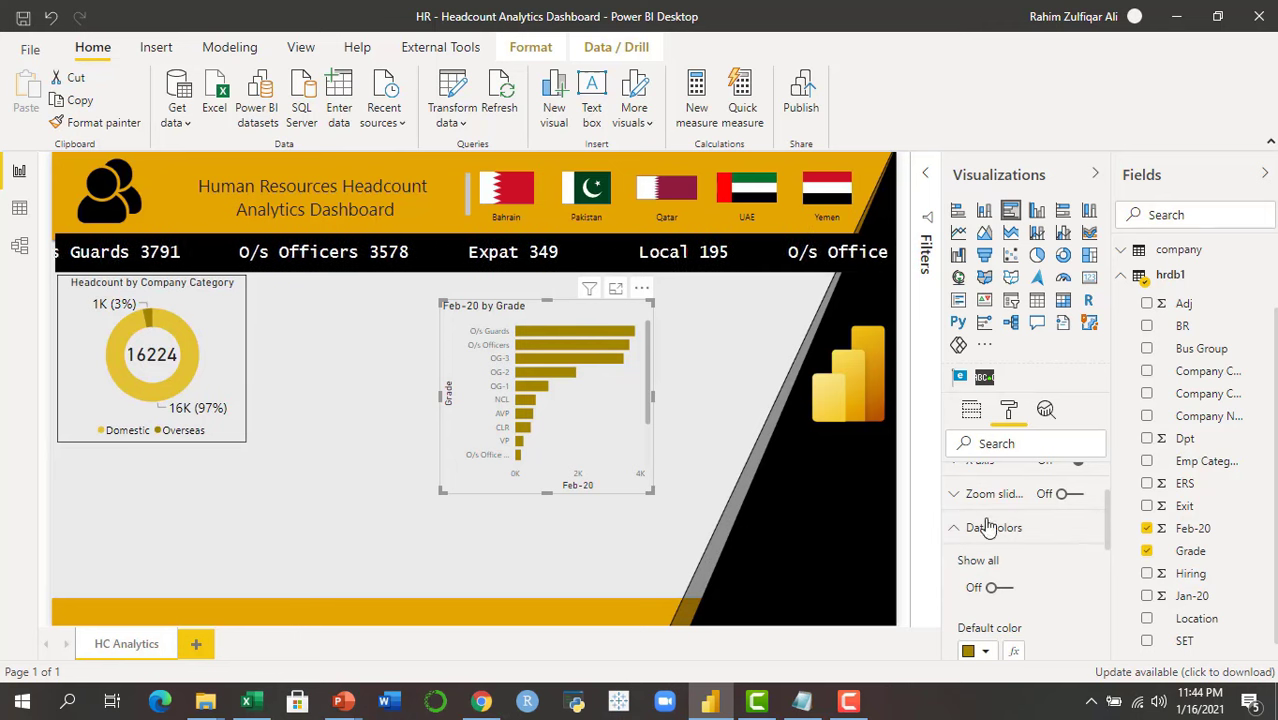
# Retitle the grade bar chart "Headcount by Grade"
pyautogui.click(1070, 538)
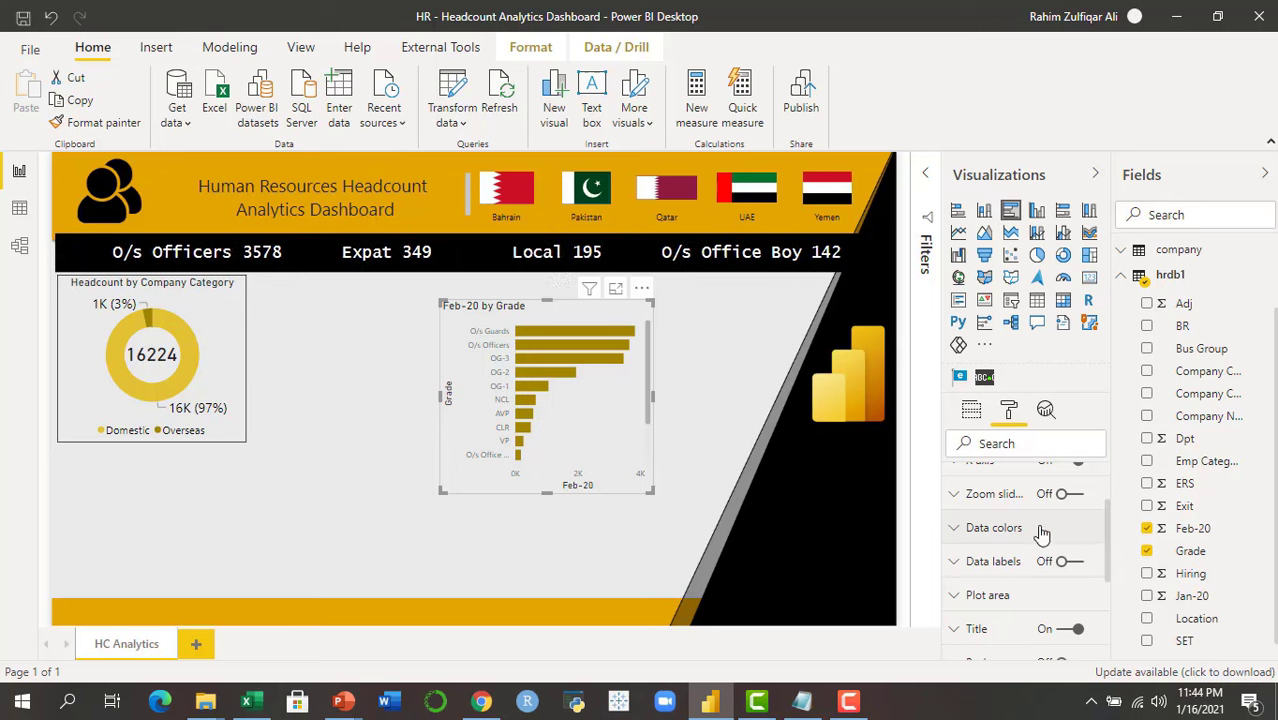
pyautogui.moveTo(1108, 533); pyautogui.dragTo(1108, 487)
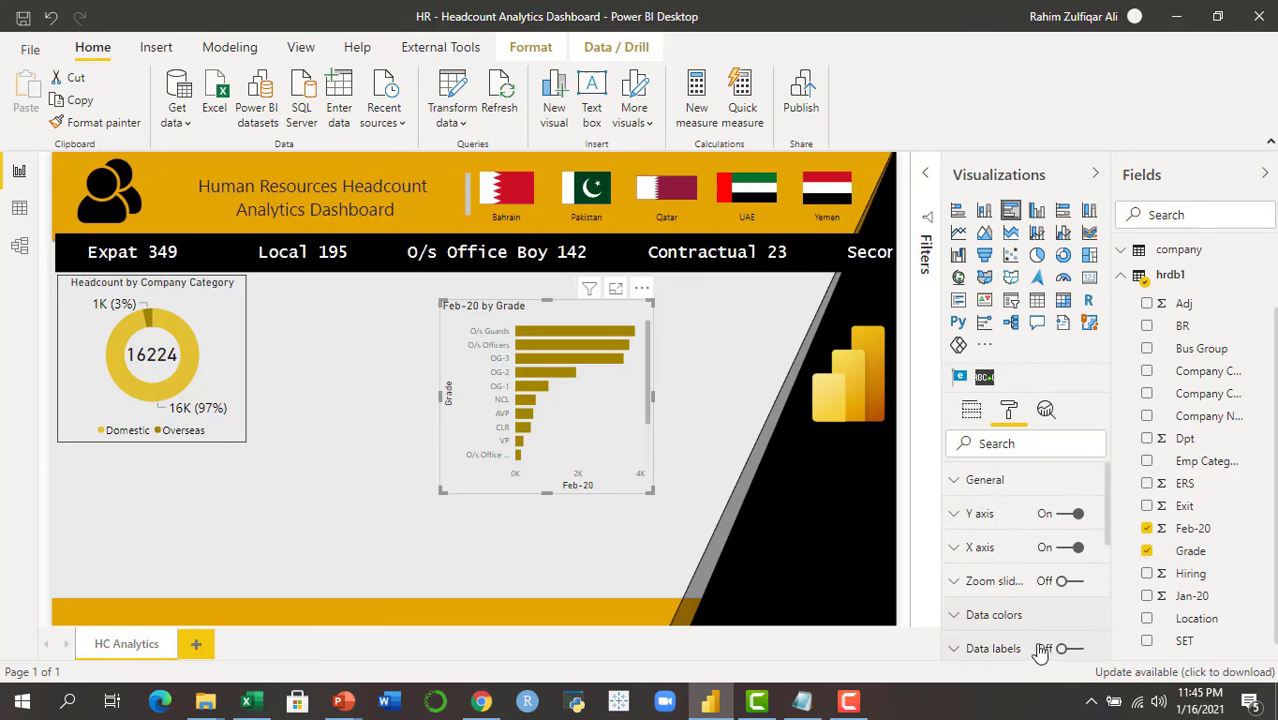
pyautogui.scroll(-2, 1108, 530)
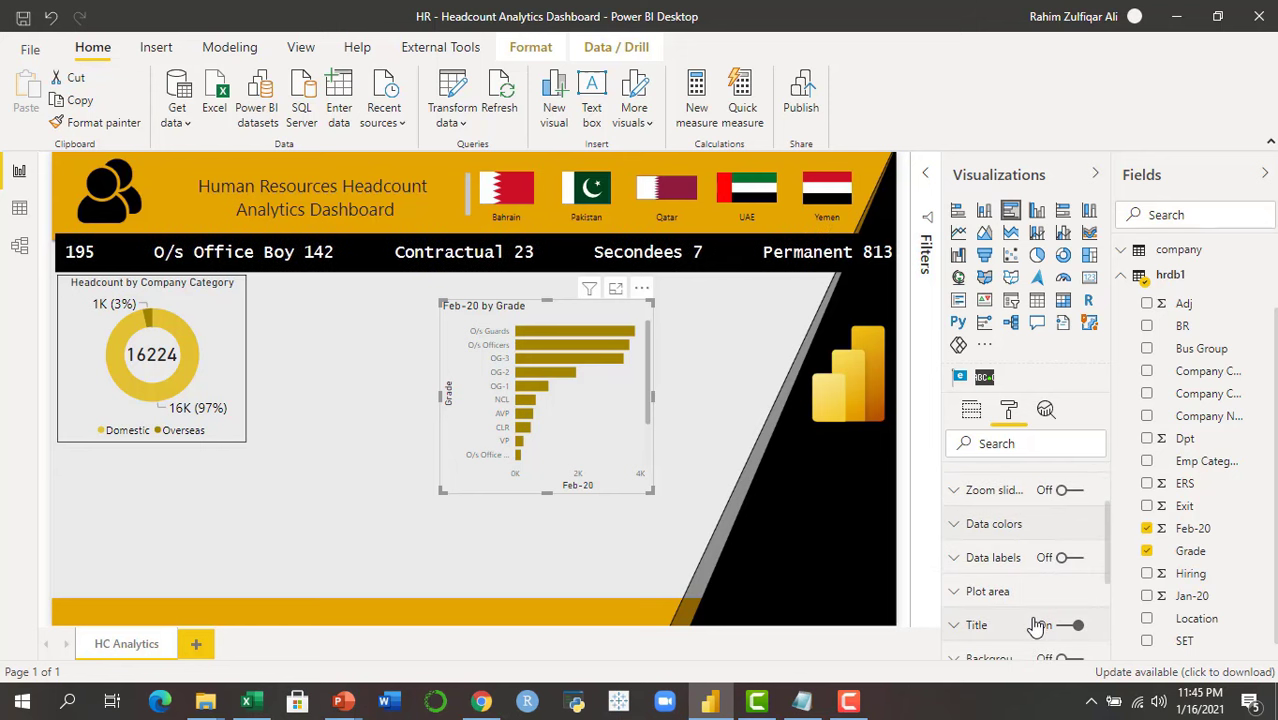
pyautogui.moveTo(1106, 516); pyautogui.dragTo(1107, 546)
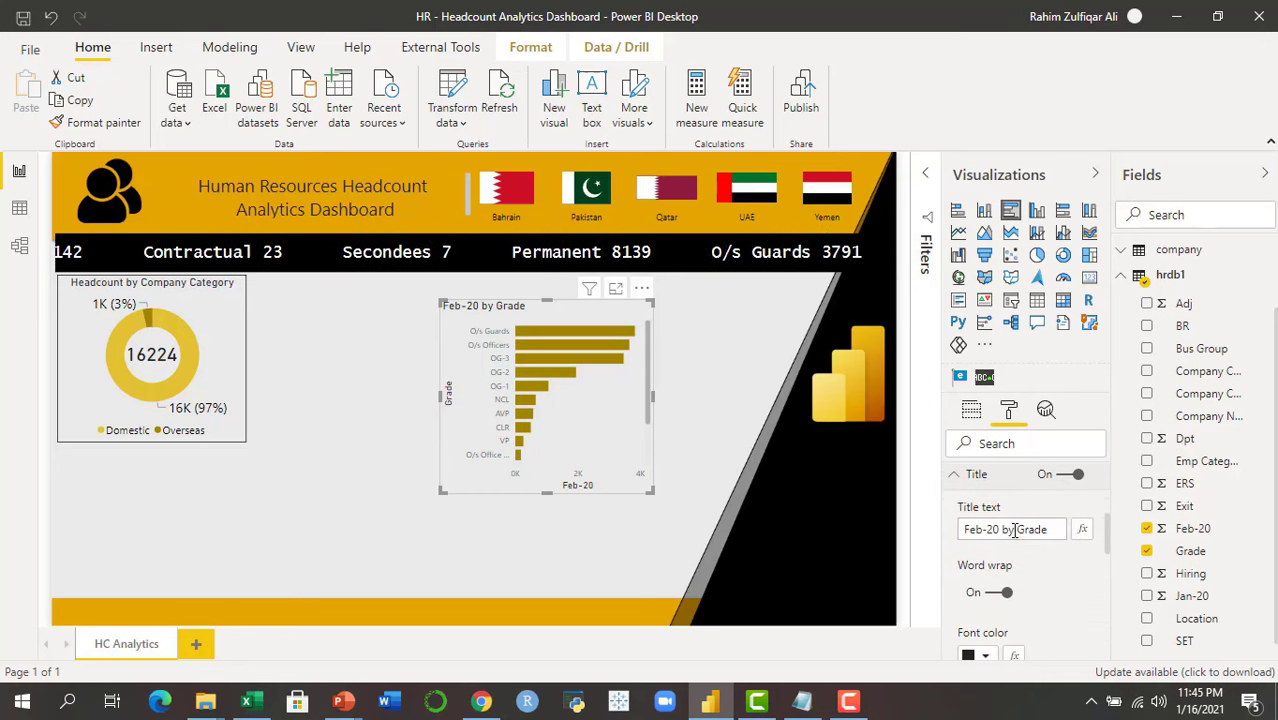
pyautogui.moveTo(1014, 530); pyautogui.dragTo(871, 530)
pyautogui.write('Headcoun')
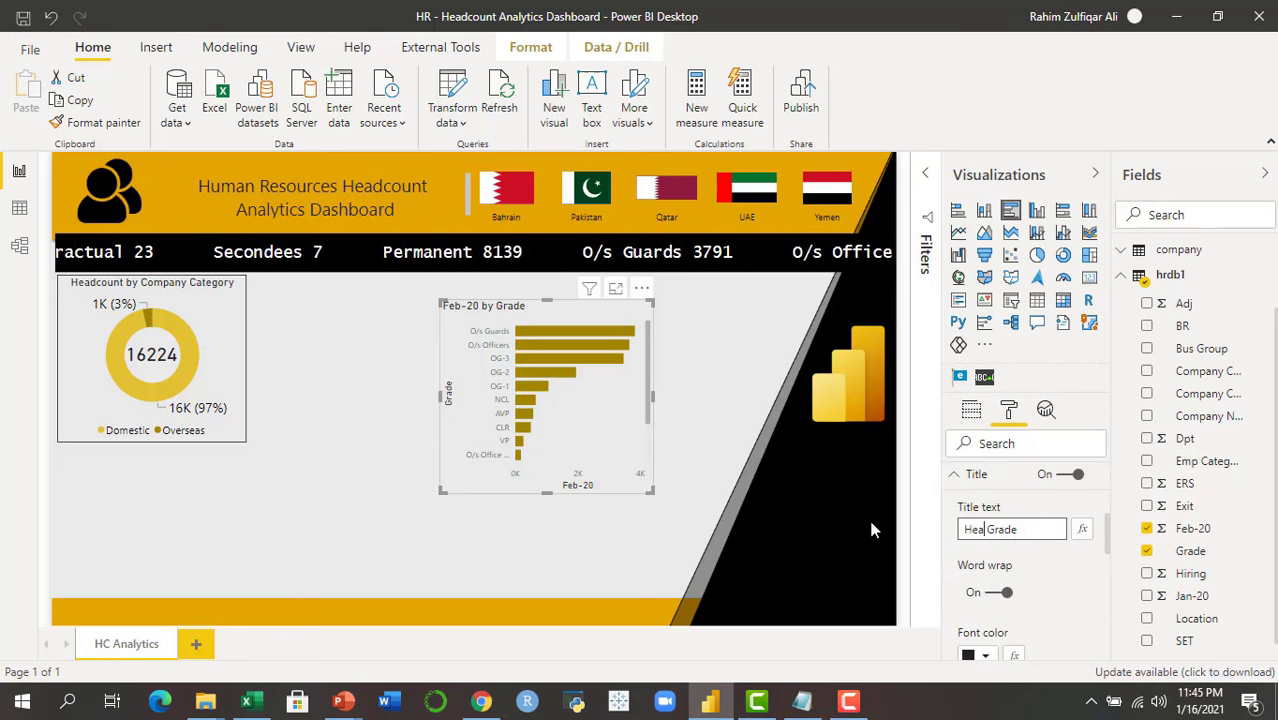
pyautogui.write('t by')
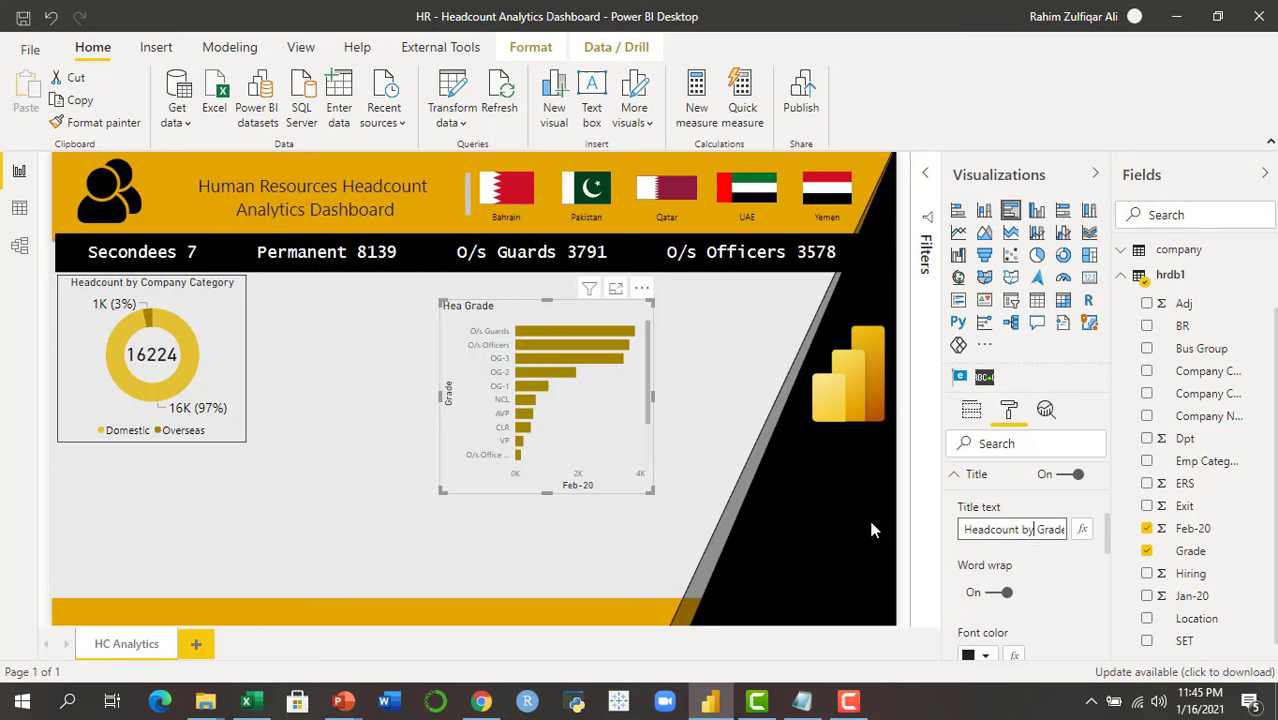
# Centre the grade bar chart's title and turn on the chart's border
pyautogui.moveTo(1108, 534); pyautogui.dragTo(1108, 612)
pyautogui.click(990, 561)
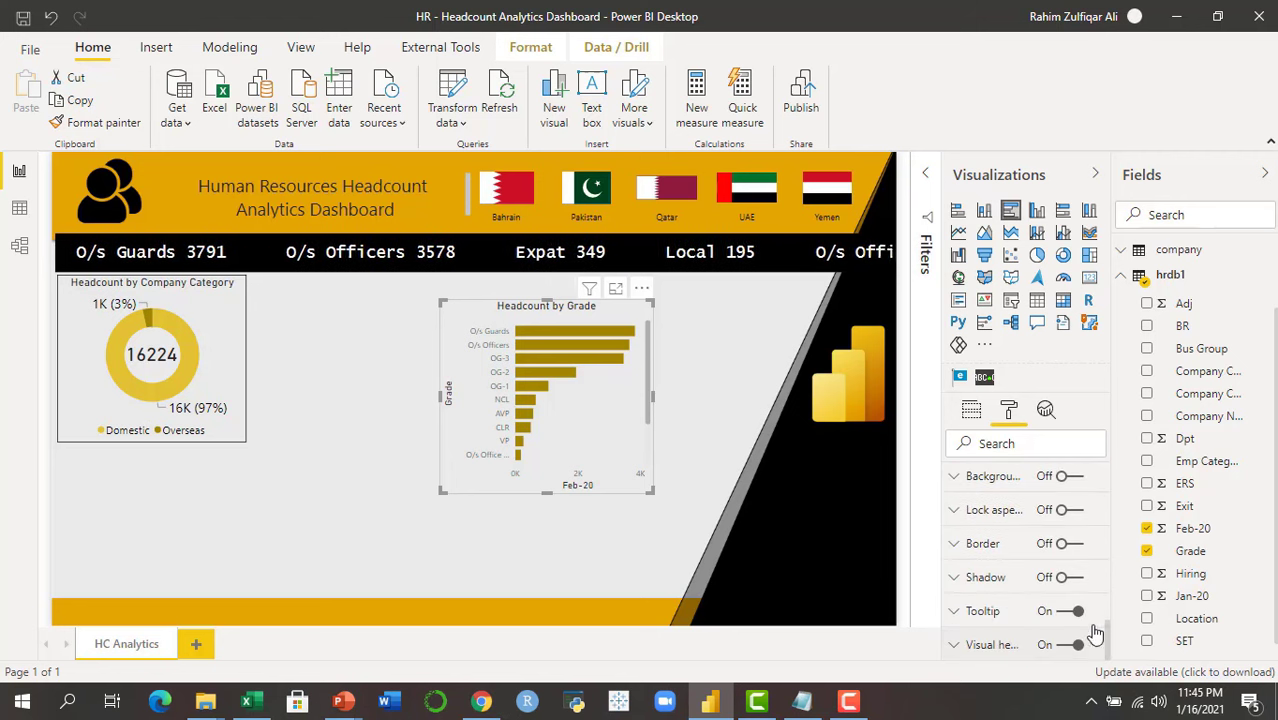
pyautogui.click(1064, 543)
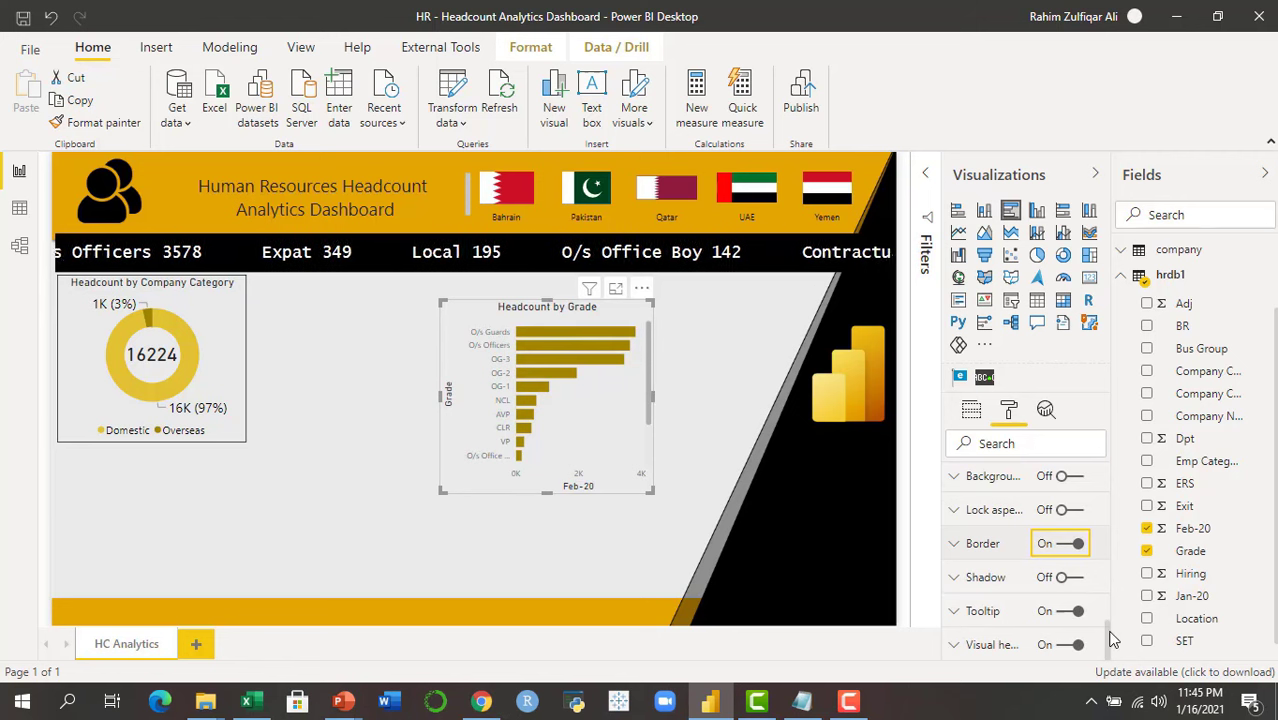
pyautogui.scroll(5, 1102, 600)
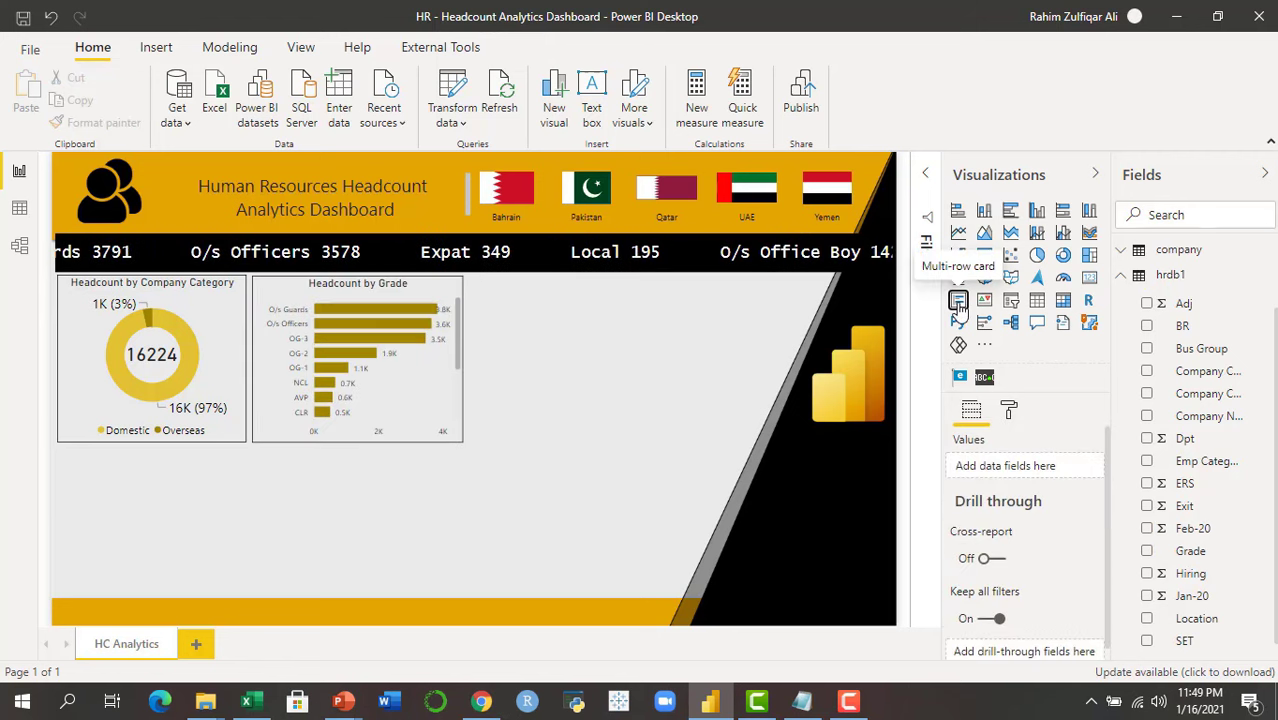
# Add a multi-row card beside the grade bar chart showing Jan-20, Hiring, Exit, ERS, Adj and Feb-20
pyautogui.click(958, 303)
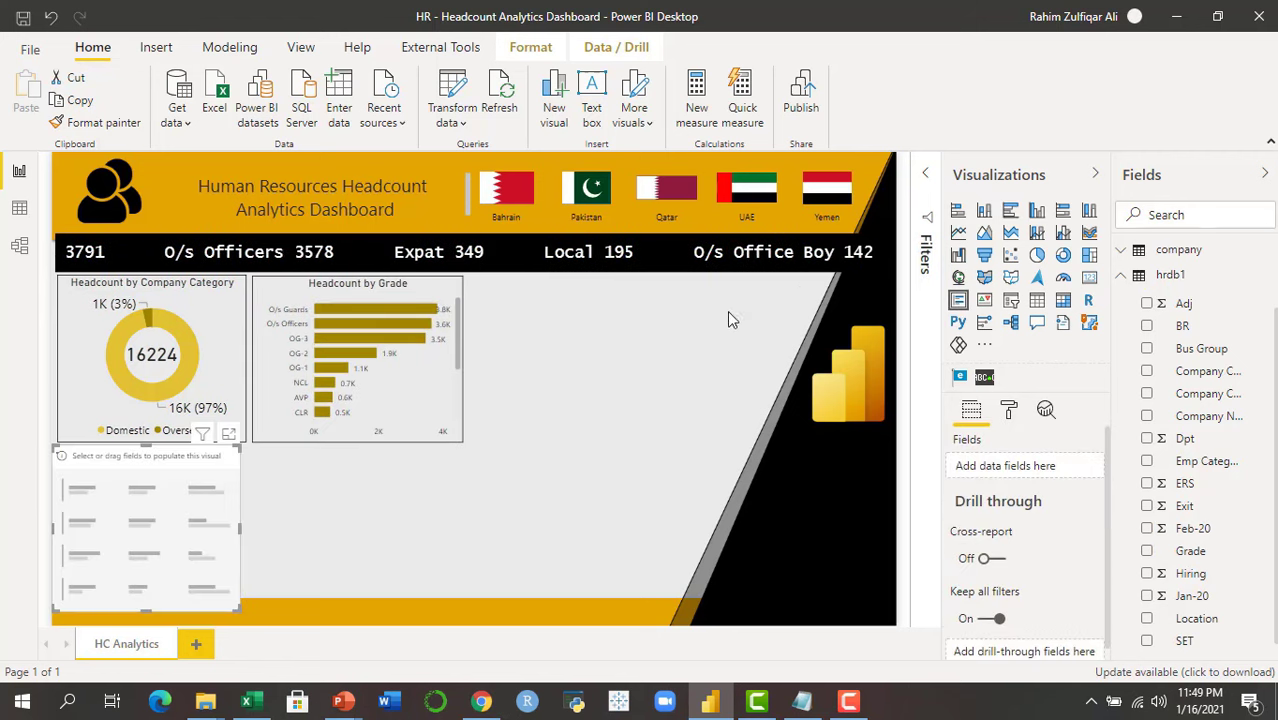
pyautogui.moveTo(225, 452); pyautogui.dragTo(568, 352)
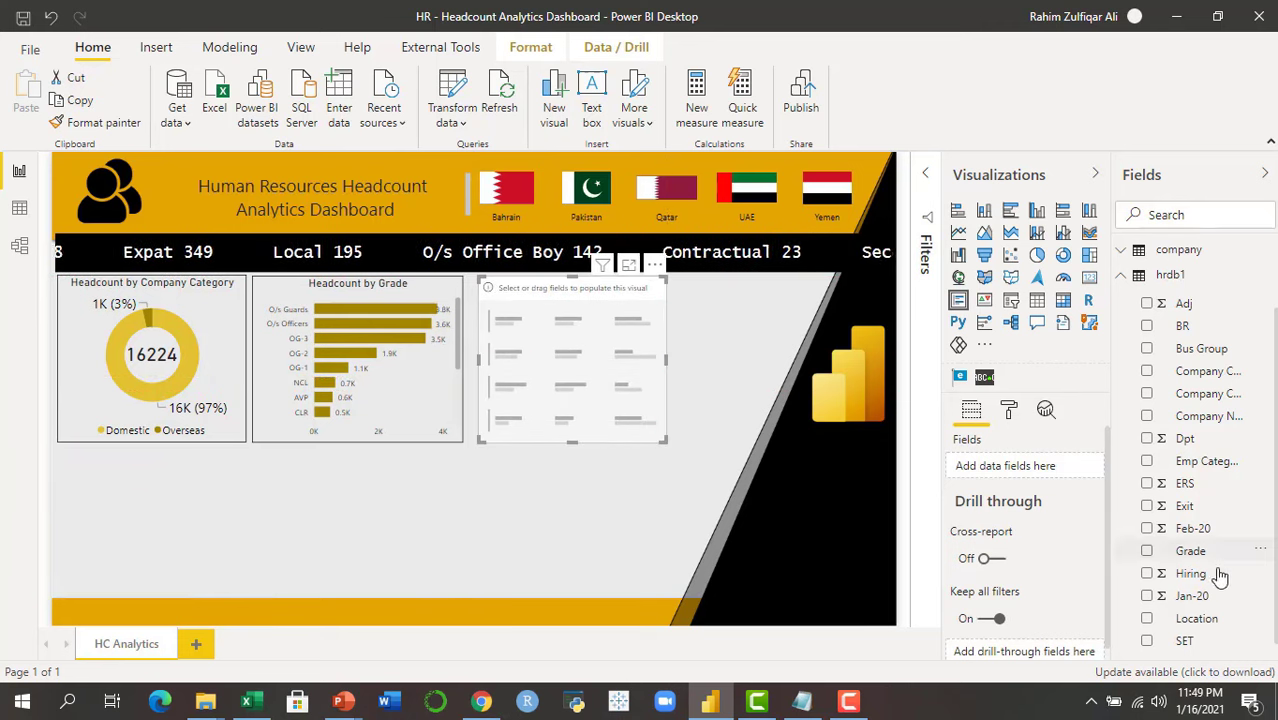
pyautogui.moveTo(1188, 595); pyautogui.dragTo(610, 364)
pyautogui.moveTo(1190, 573); pyautogui.dragTo(605, 320)
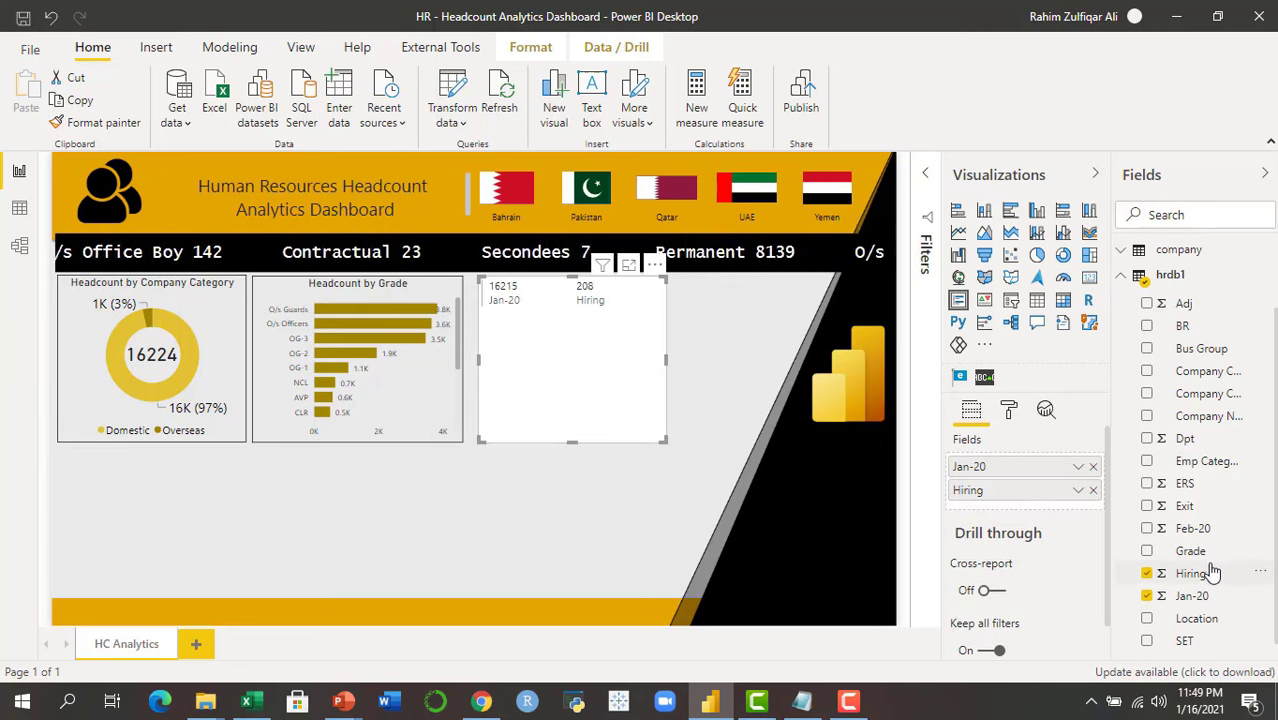
pyautogui.moveTo(1210, 510); pyautogui.dragTo(580, 356)
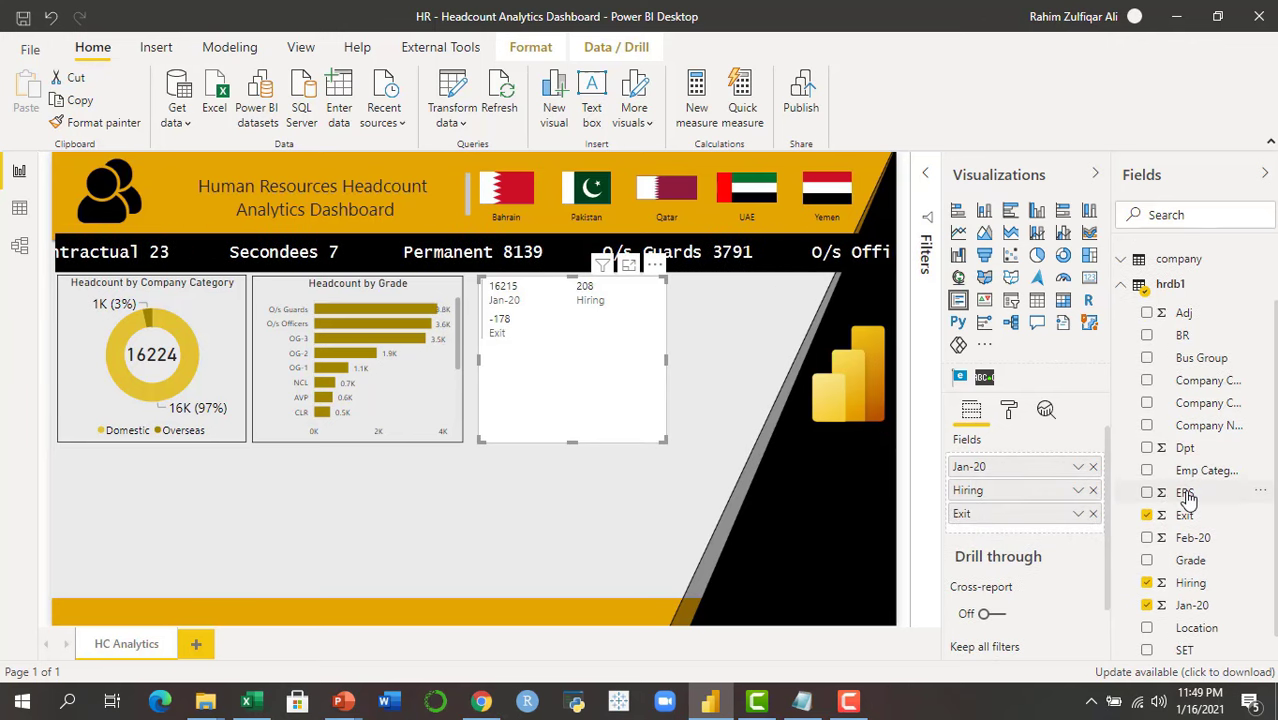
pyautogui.moveTo(1183, 492); pyautogui.dragTo(605, 359)
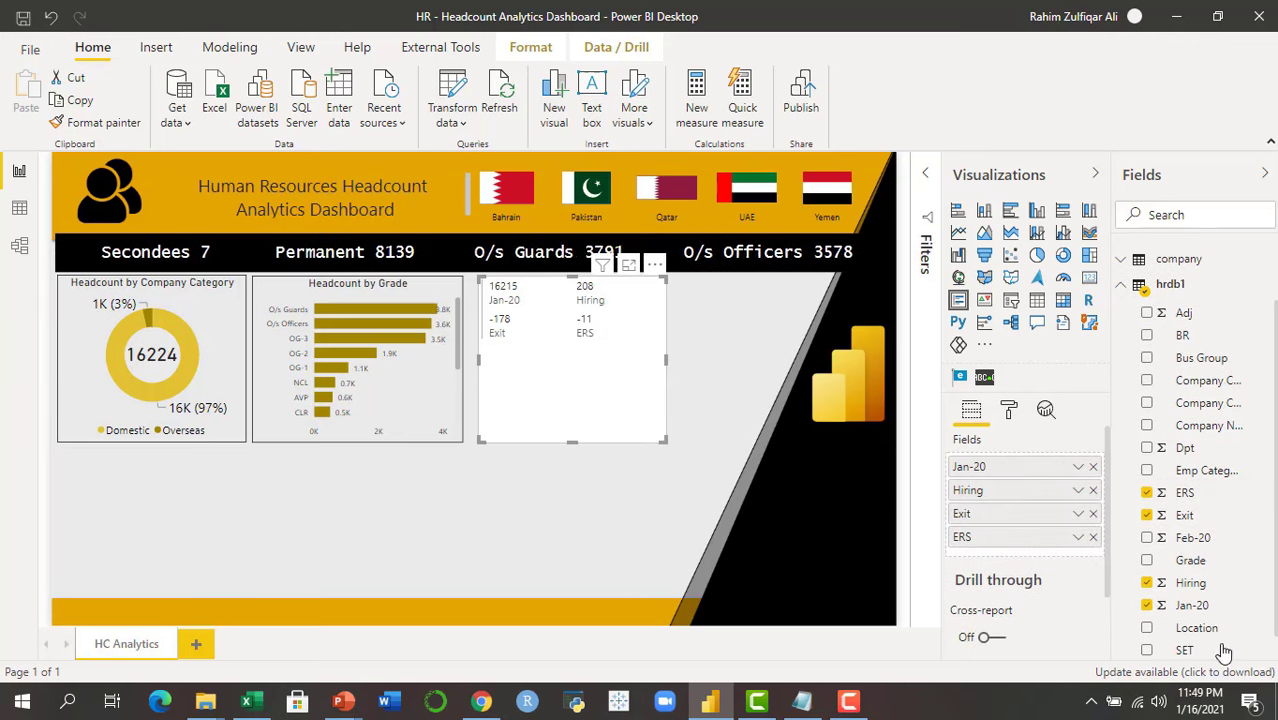
pyautogui.moveTo(1183, 314); pyautogui.dragTo(646, 398)
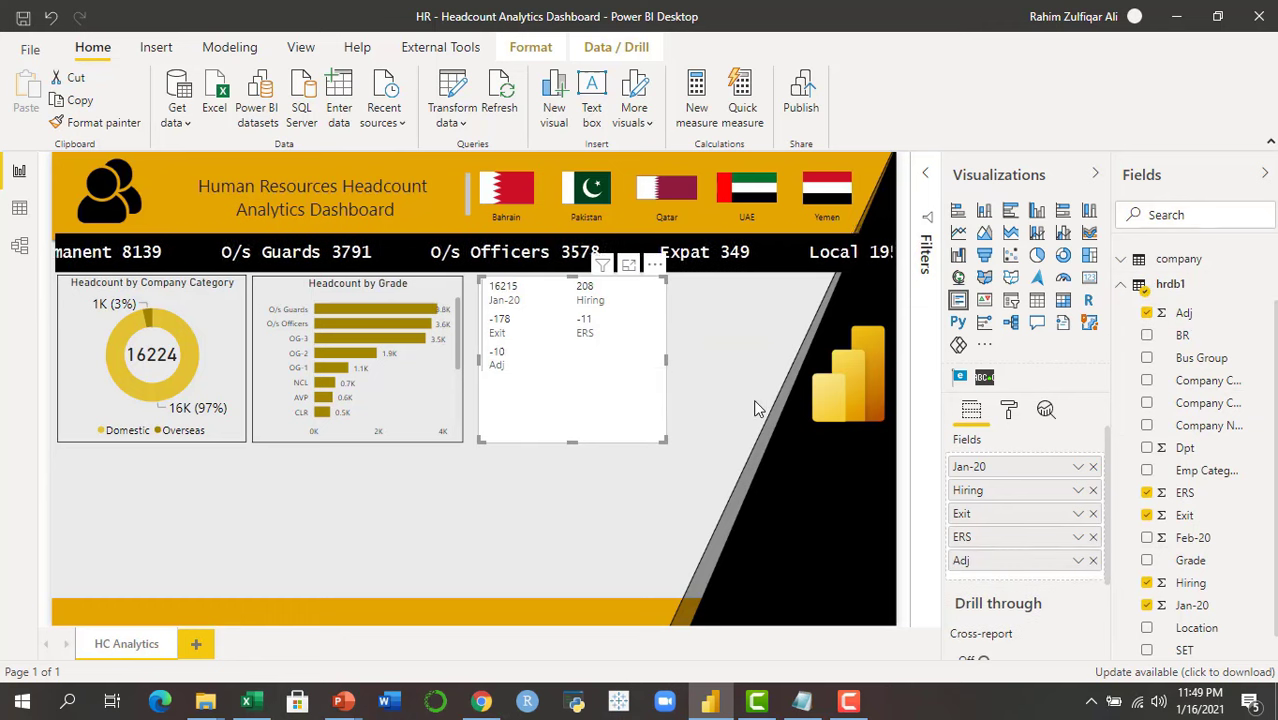
pyautogui.moveTo(1199, 550); pyautogui.dragTo(608, 380)
# Resize the multi-row card to two rows of three values and turn off its background
pyautogui.moveTo(665, 443); pyautogui.dragTo(796, 366)
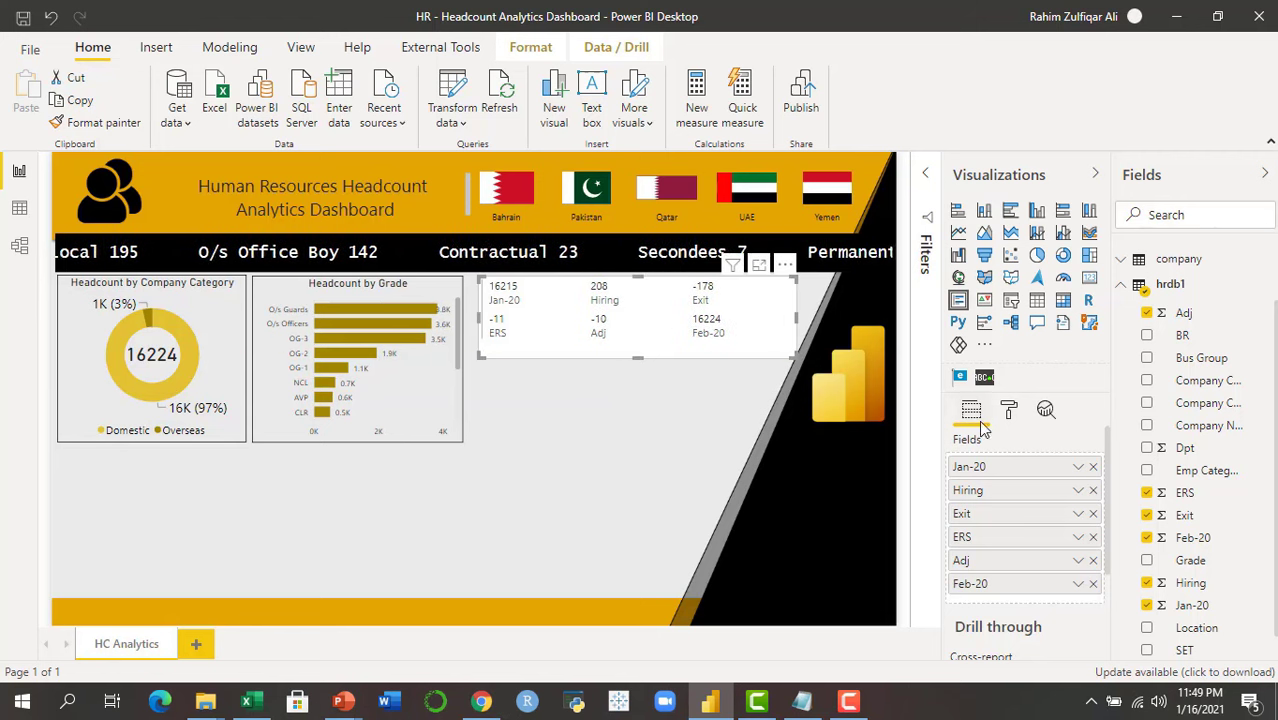
pyautogui.click(1011, 412)
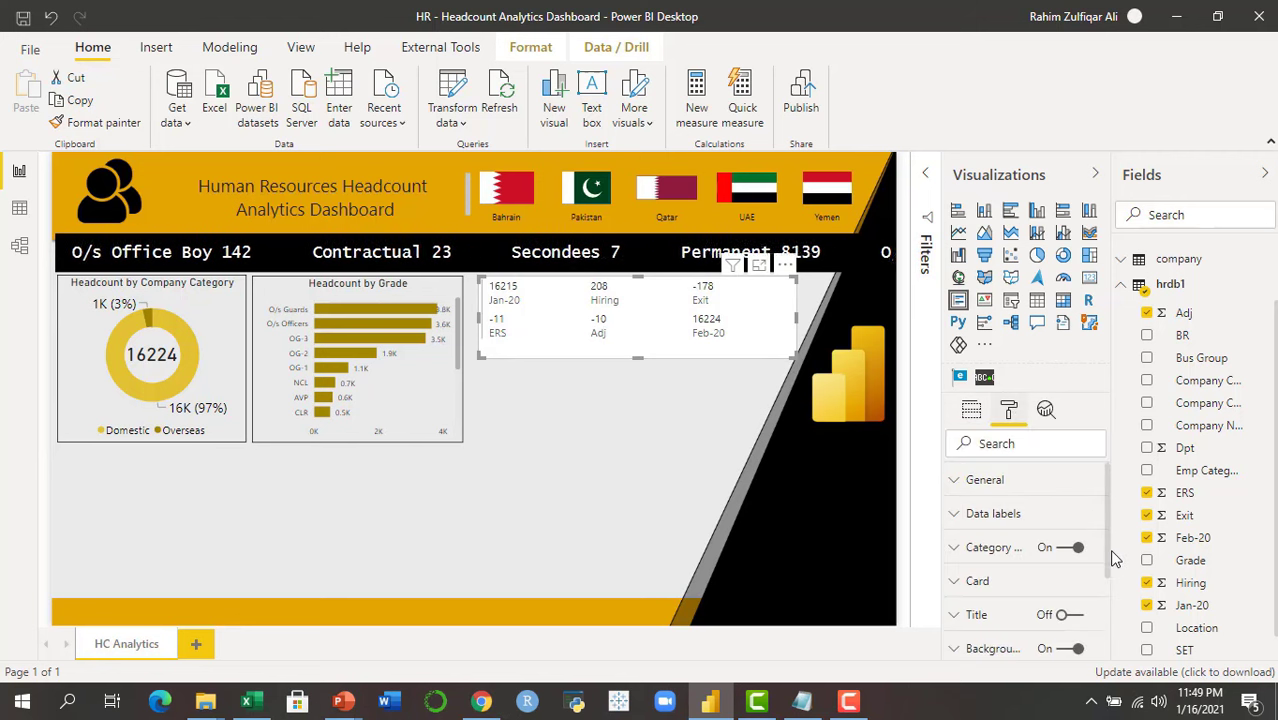
pyautogui.moveTo(1108, 566); pyautogui.dragTo(1102, 649)
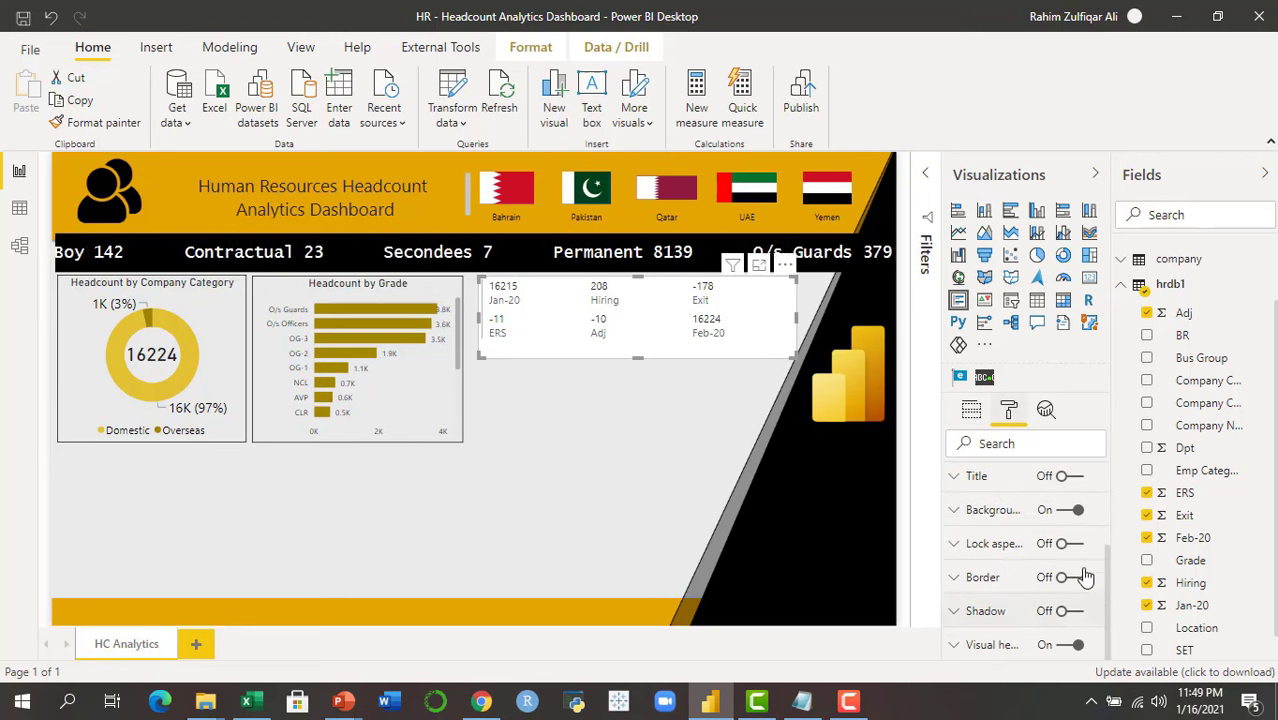
pyautogui.click(1055, 511)
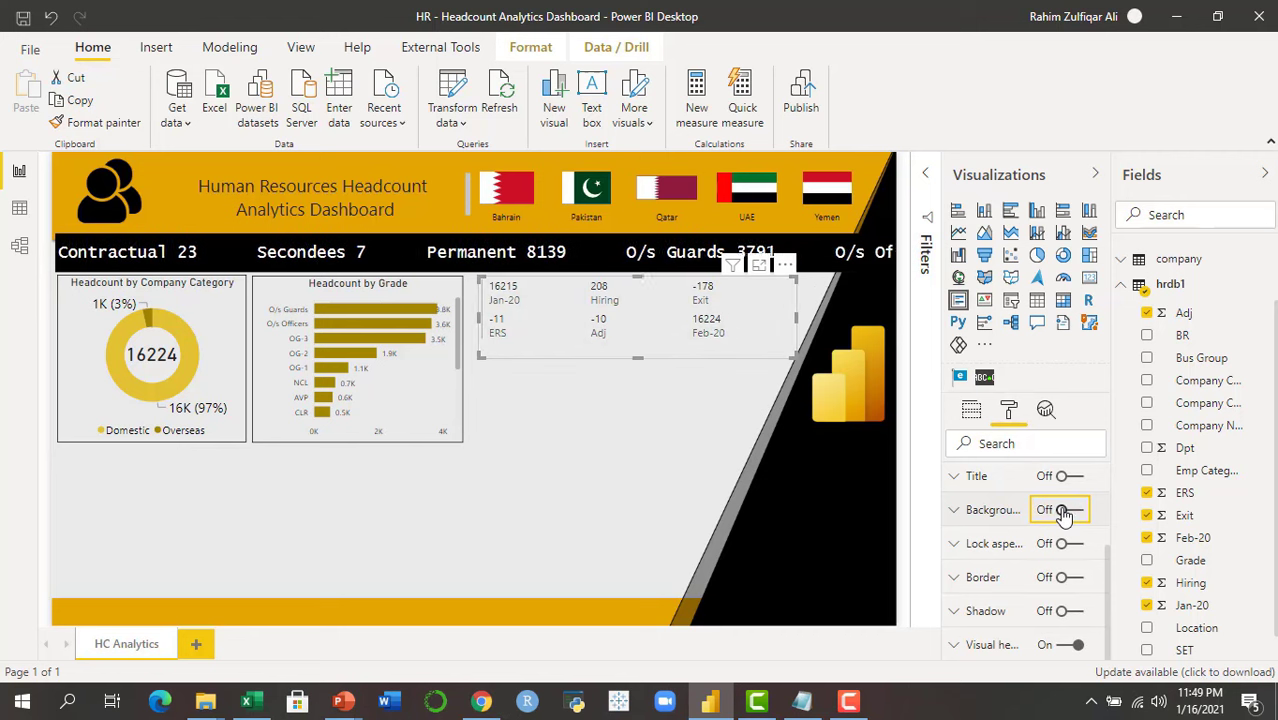
pyautogui.moveTo(1105, 567); pyautogui.dragTo(1108, 507)
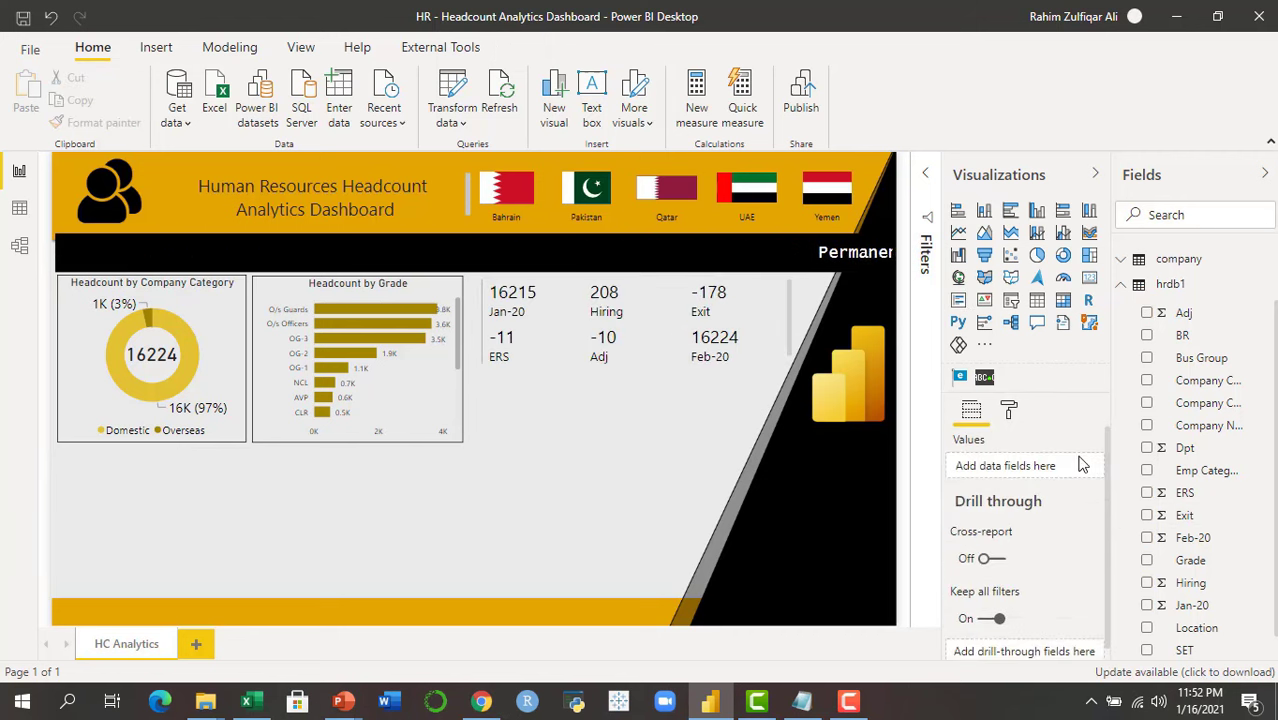
# Add a clustered column chart of Feb-20 by Location below the donut chart and widen it towards the grade chart's far edge
pyautogui.click(1038, 212)
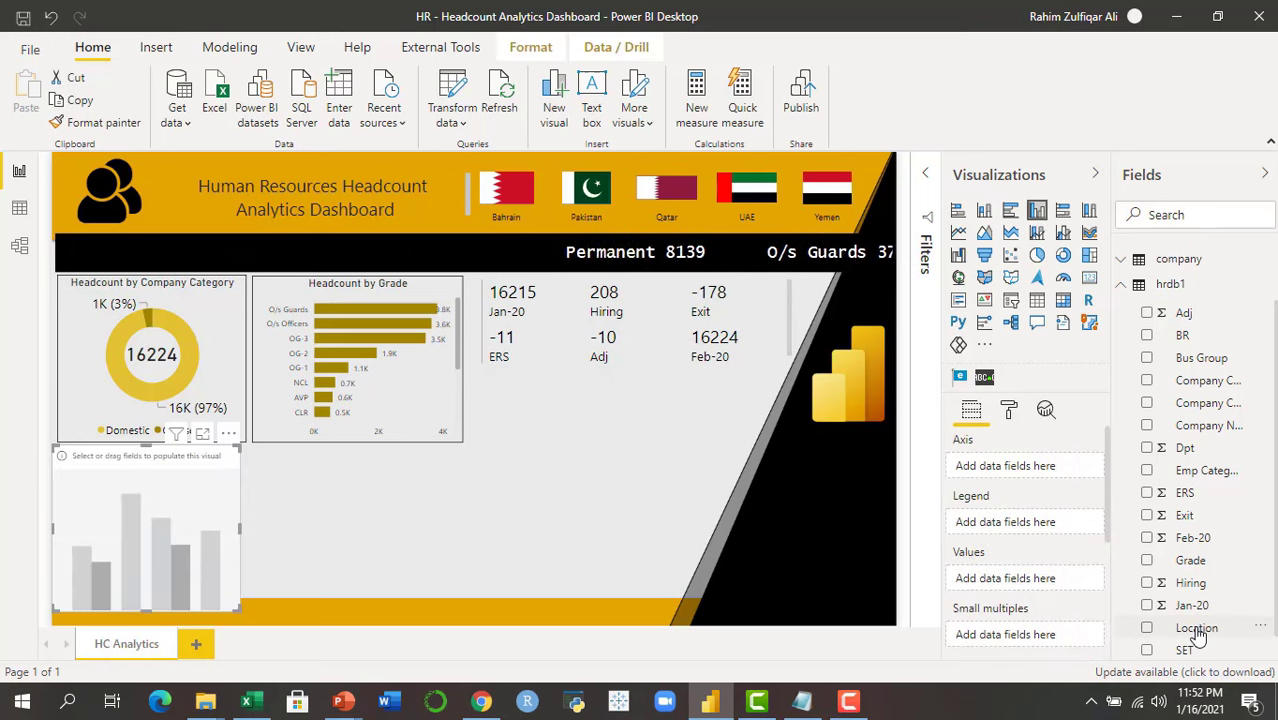
pyautogui.moveTo(1197, 632); pyautogui.dragTo(88, 530)
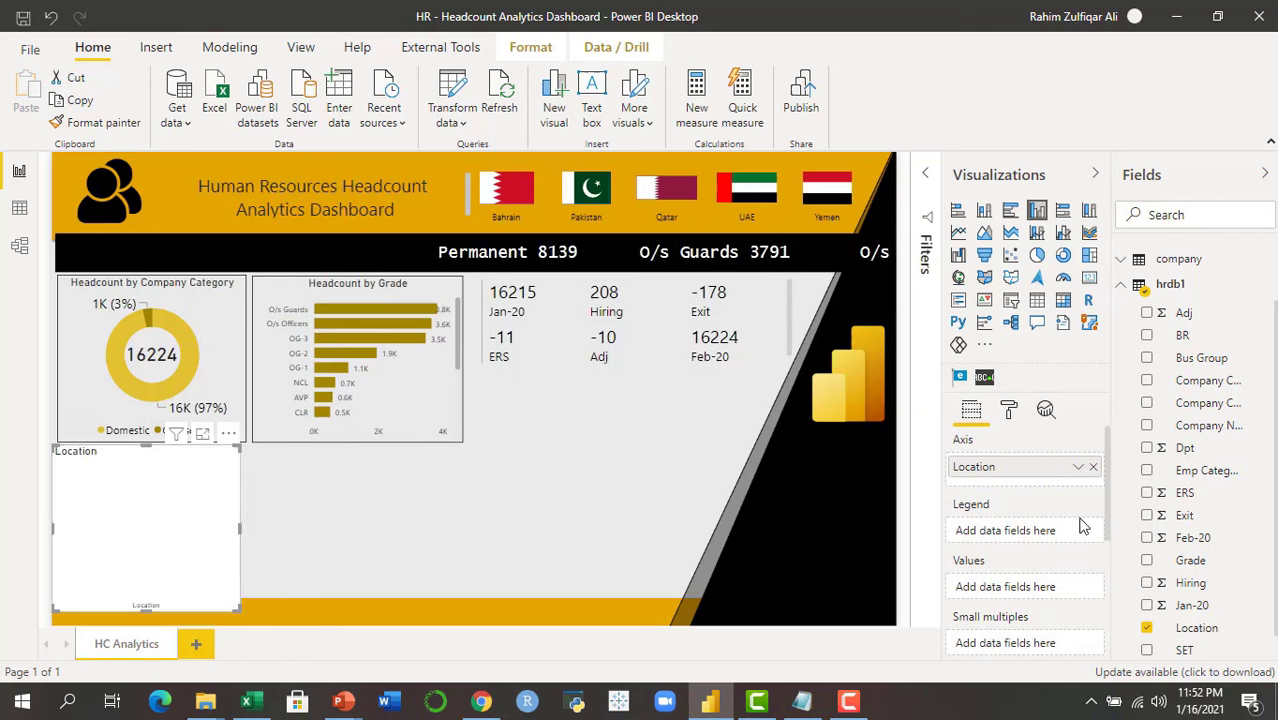
pyautogui.moveTo(1094, 540); pyautogui.dragTo(202, 530)
pyautogui.moveTo(240, 606); pyautogui.dragTo(448, 604)
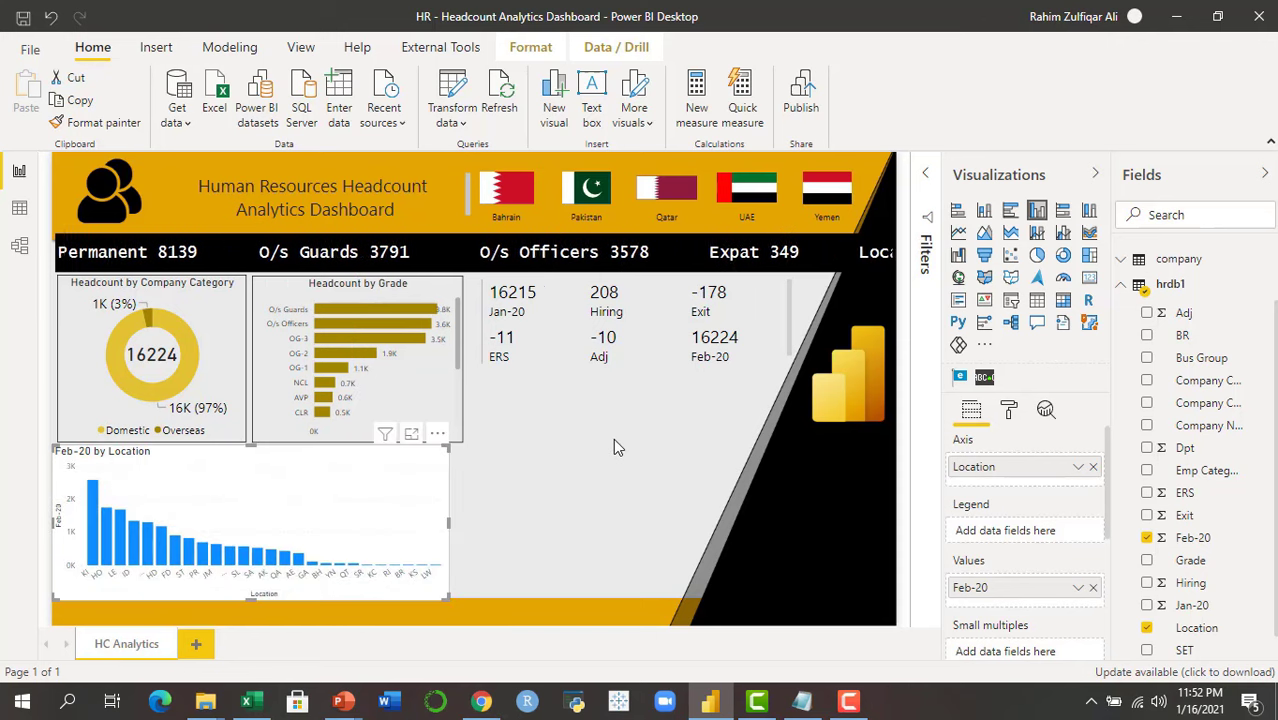
# Filter the location column chart to the top 10 locations by Feb-20 and align its width with the grade chart above
pyautogui.click(929, 177)
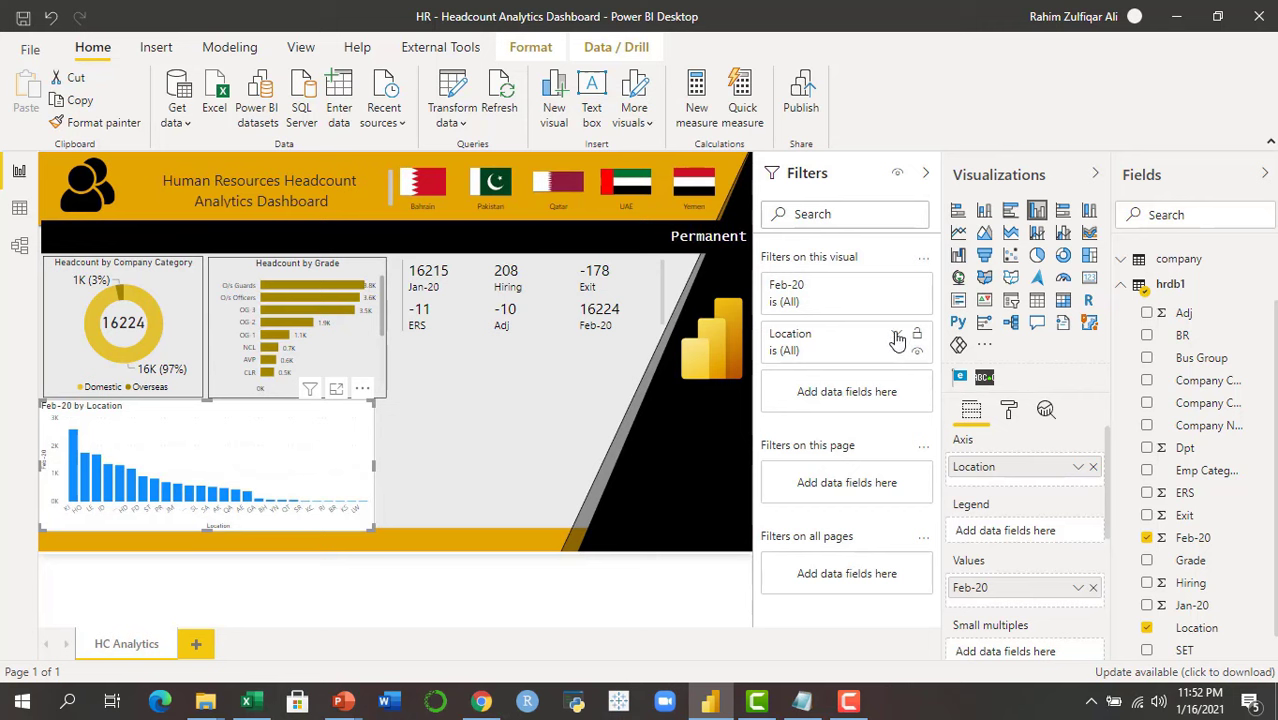
pyautogui.click(897, 337)
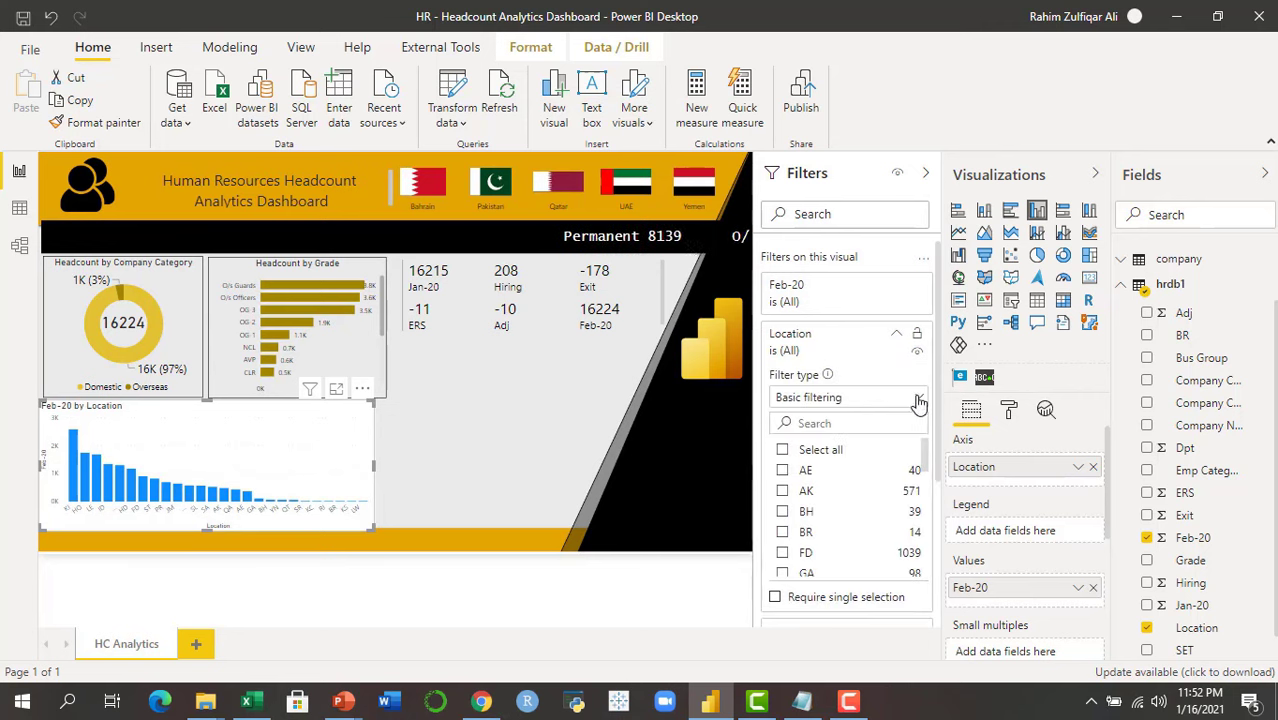
pyautogui.click(918, 399)
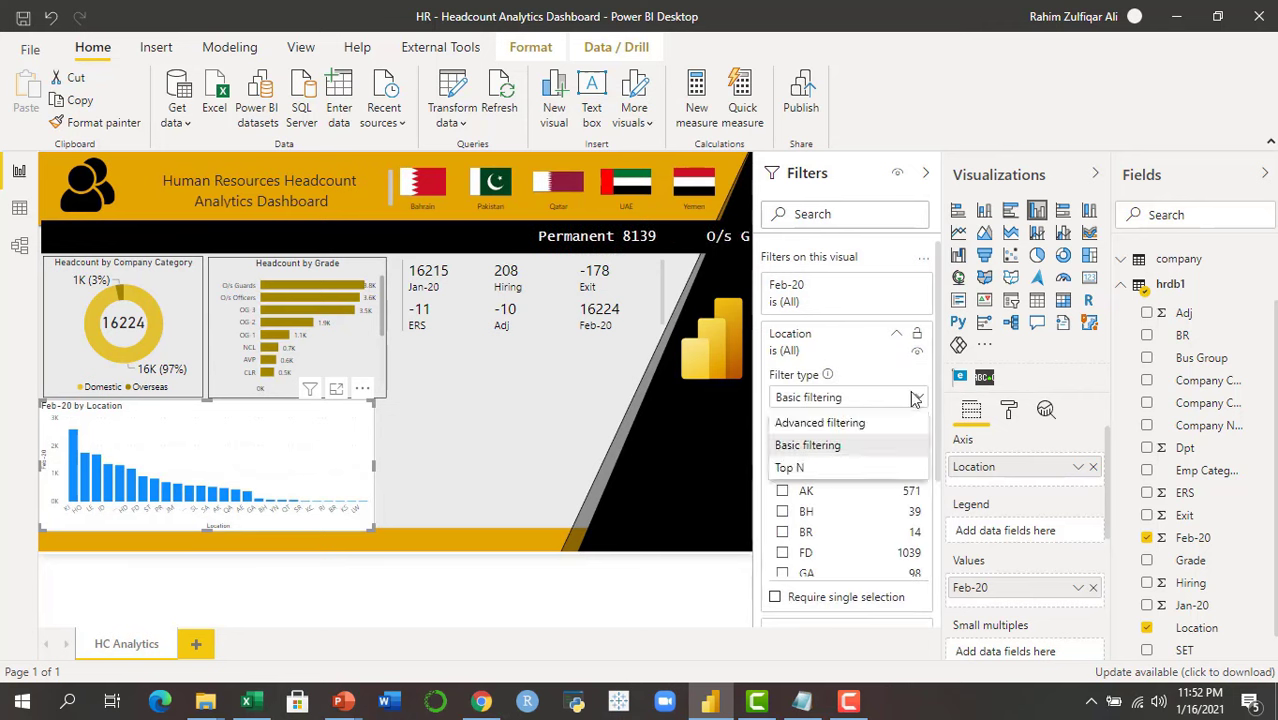
pyautogui.click(790, 468)
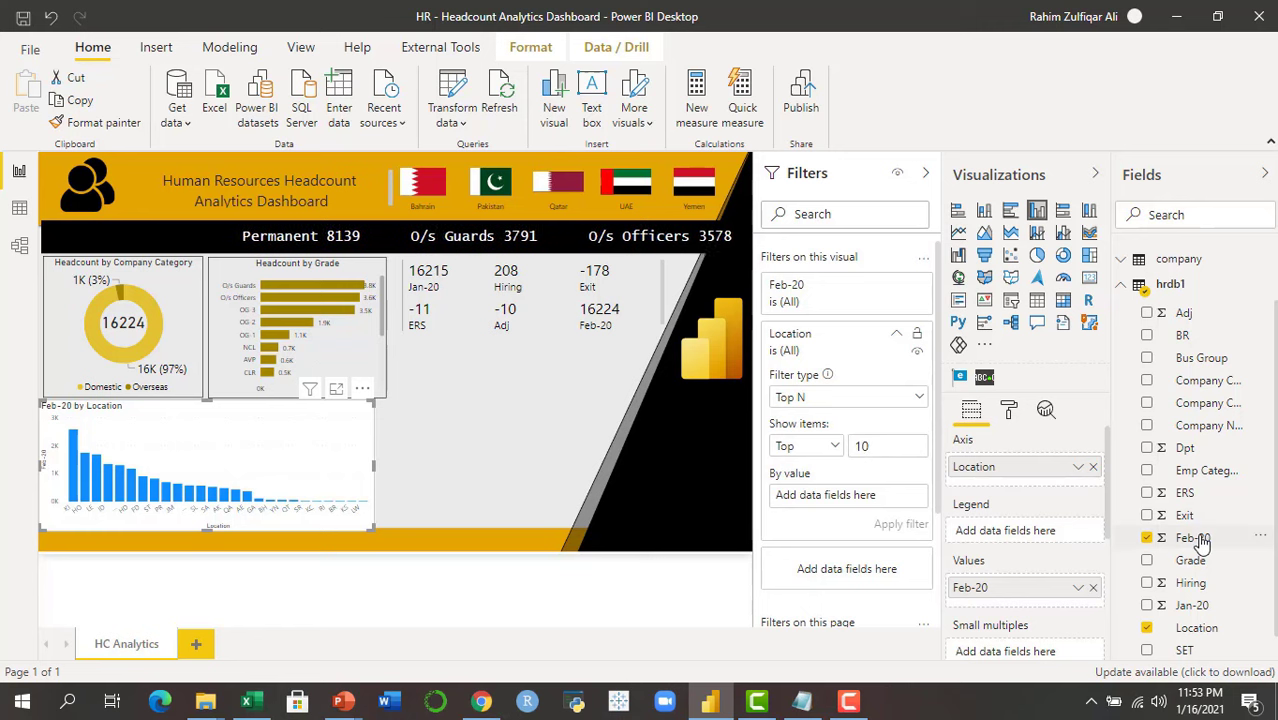
pyautogui.moveTo(840, 524)
pyautogui.mouseDown()
pyautogui.moveTo(805, 505)
pyautogui.moveTo(833, 503)
pyautogui.mouseUp()
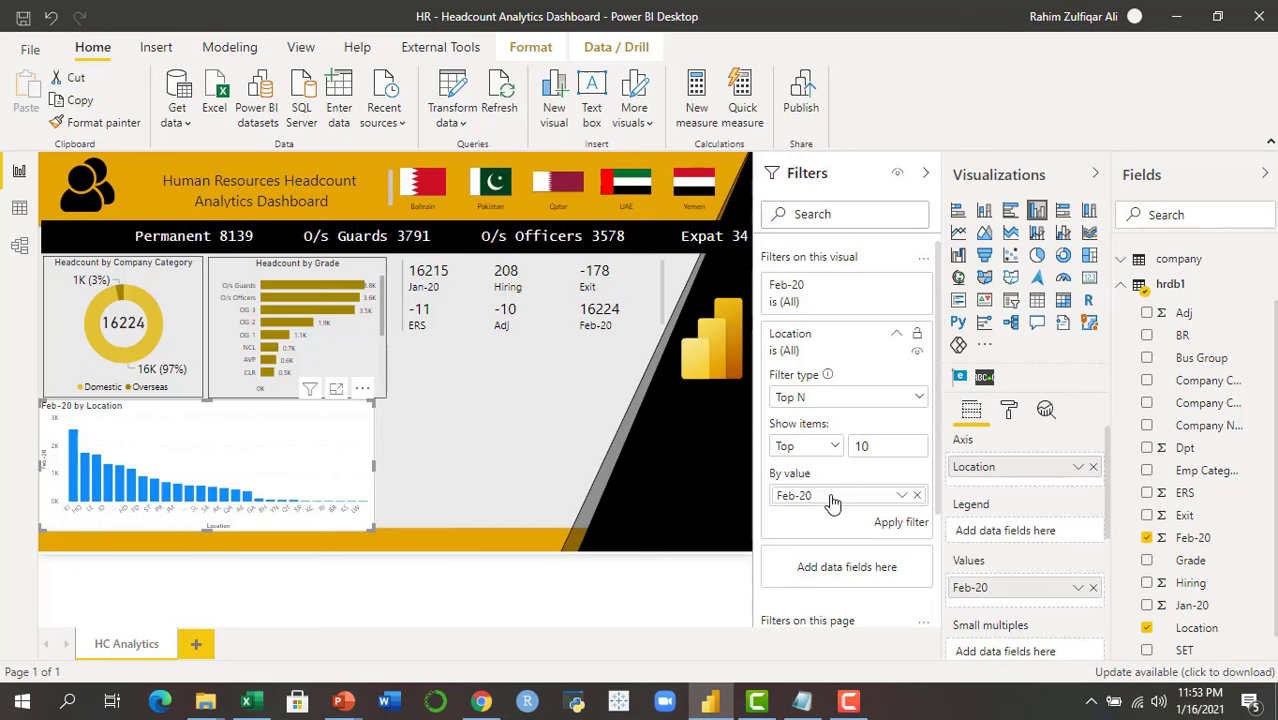
pyautogui.click(897, 526)
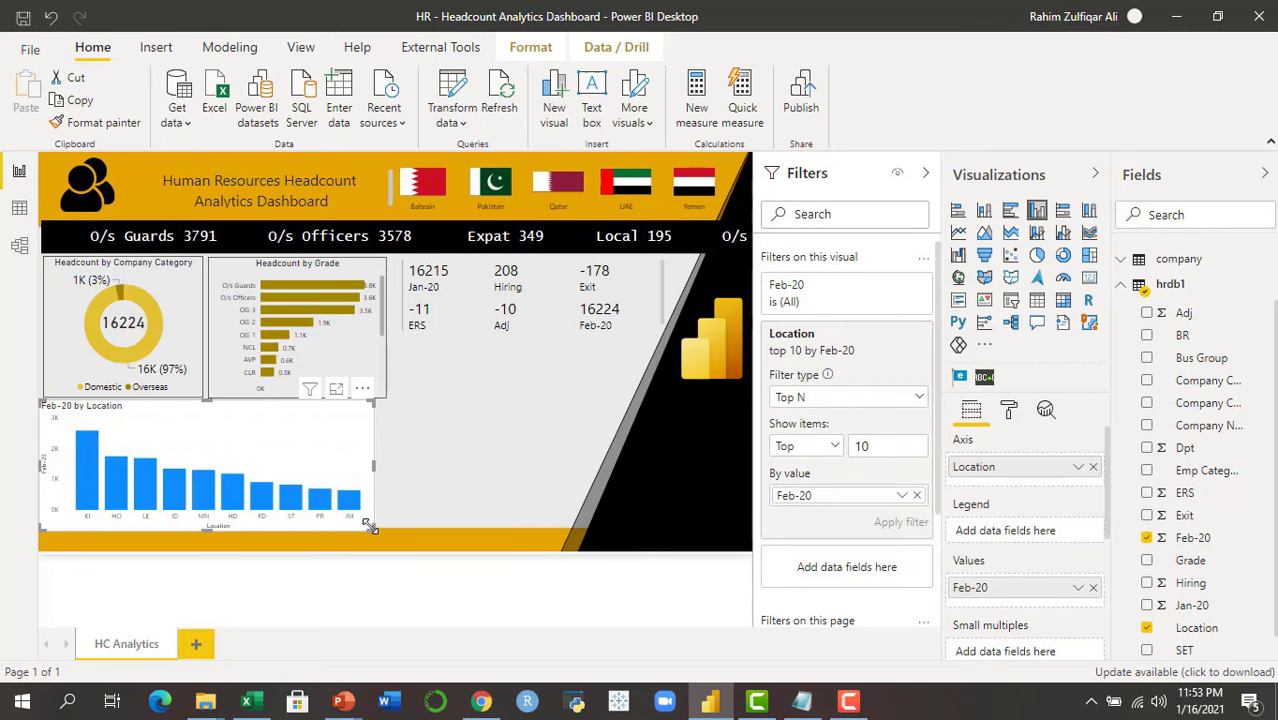
pyautogui.moveTo(370, 527)
pyautogui.mouseDown()
pyautogui.moveTo(341, 513)
pyautogui.moveTo(381, 518)
pyautogui.mouseUp()
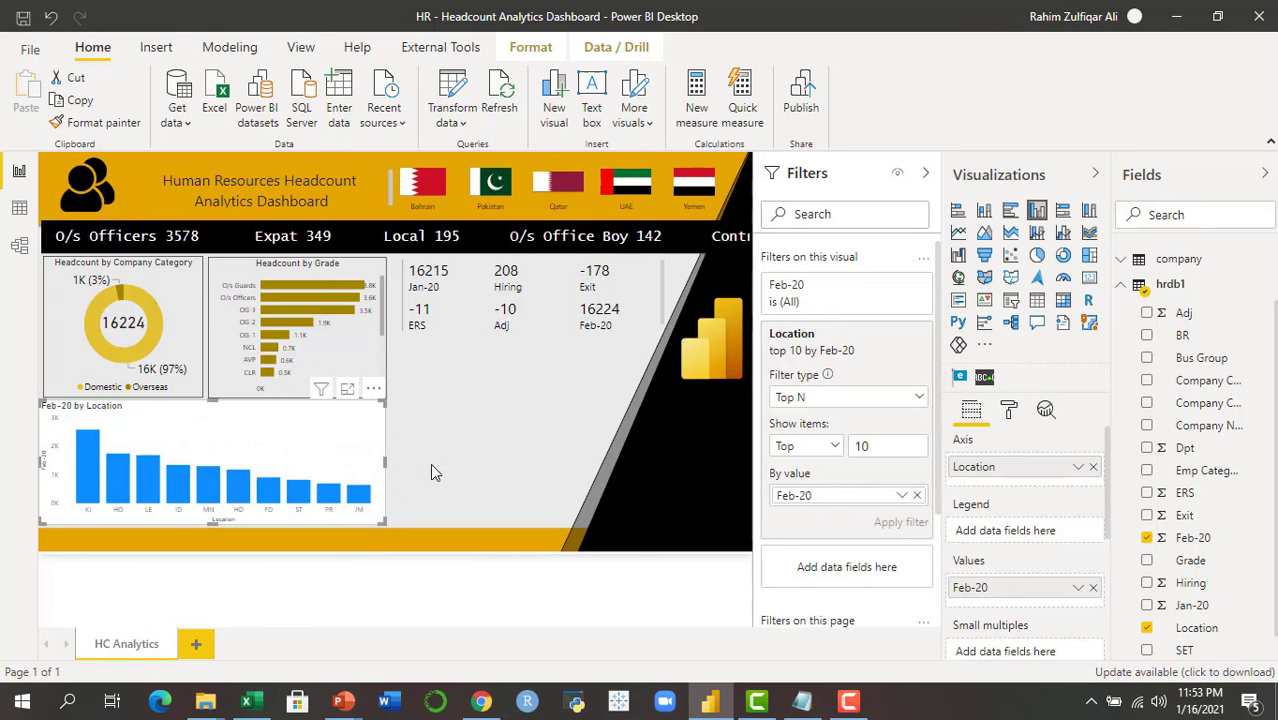
pyautogui.click(432, 468)
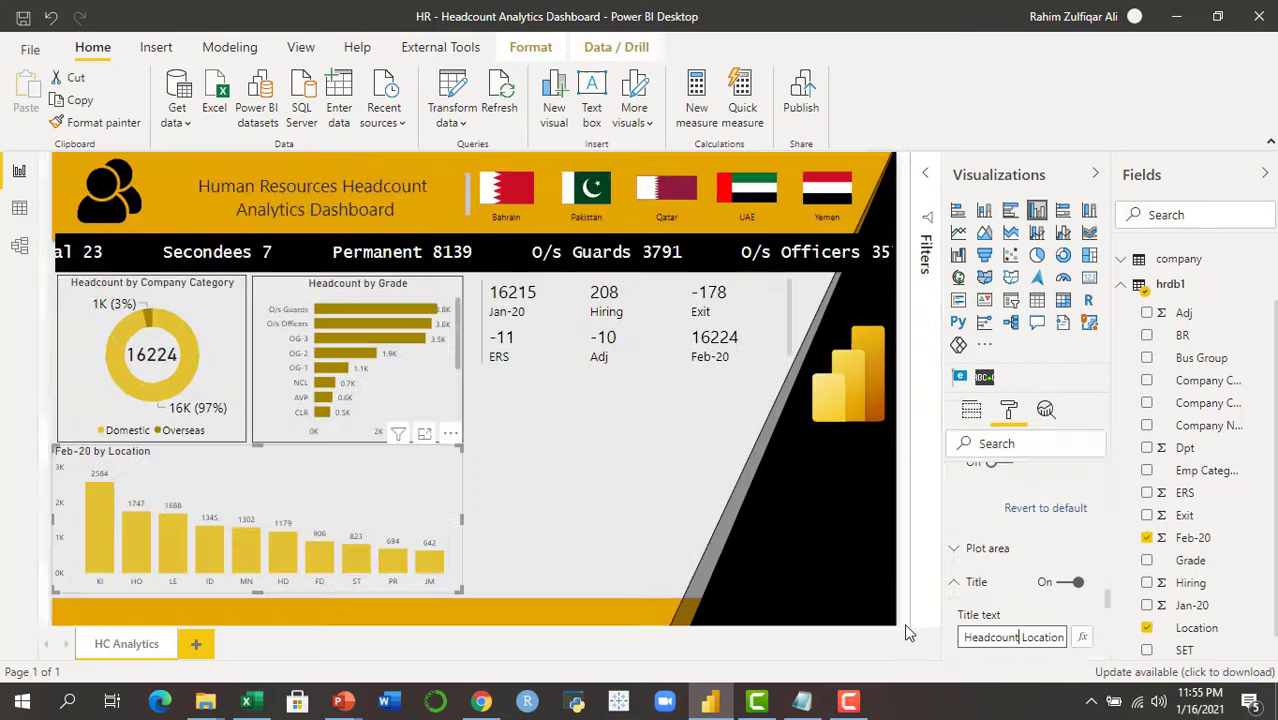
# Complete the location chart's title as "Headcount by Location" and centre it
pyautogui.write('by')
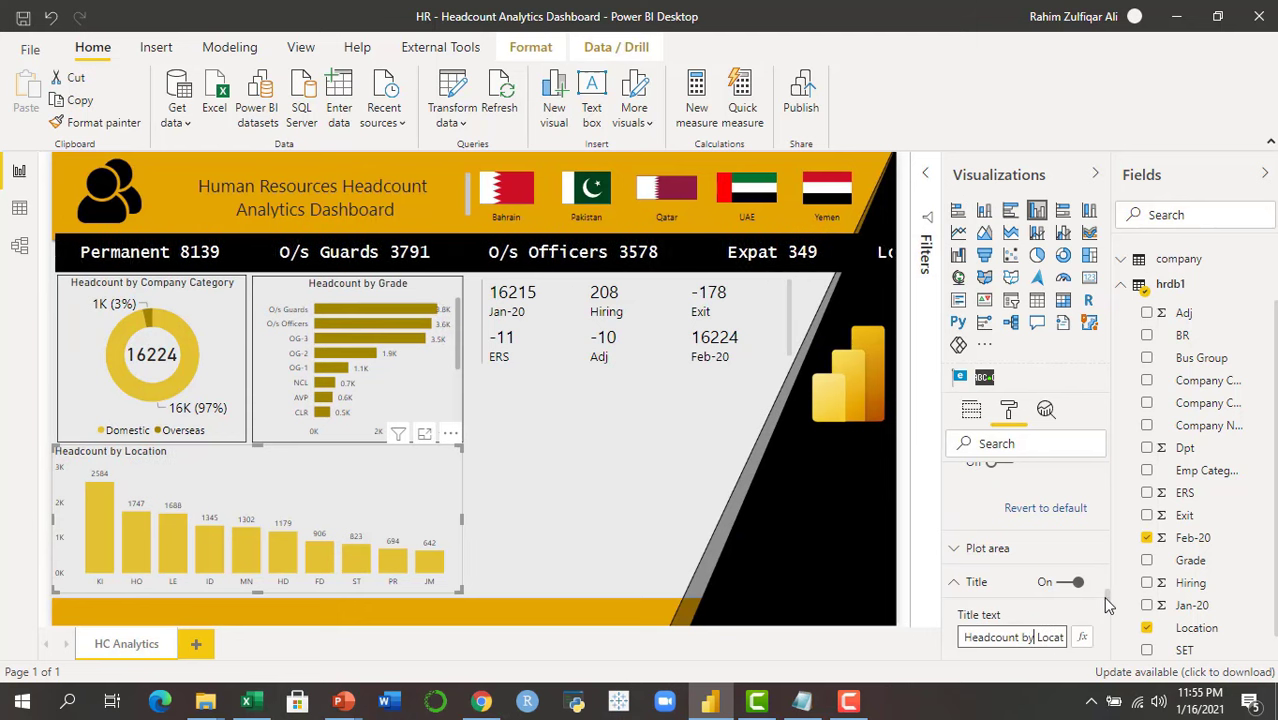
pyautogui.moveTo(1107, 604); pyautogui.dragTo(1112, 630)
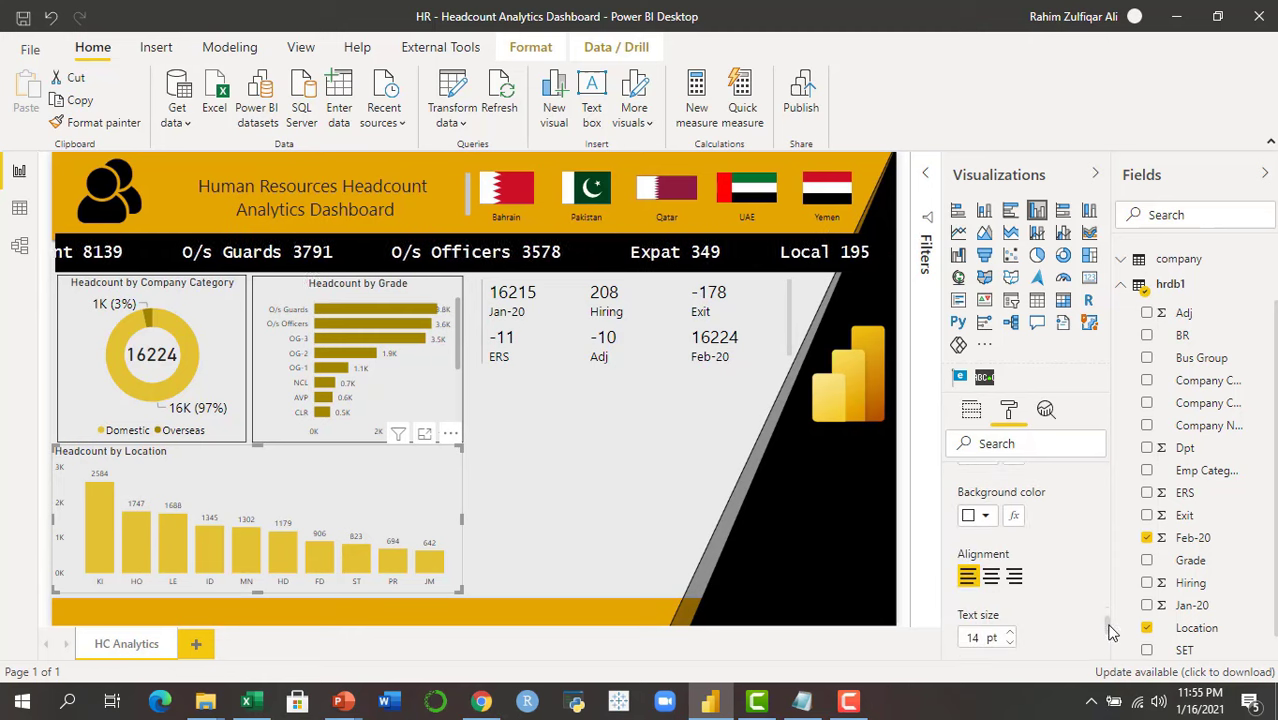
pyautogui.click(991, 577)
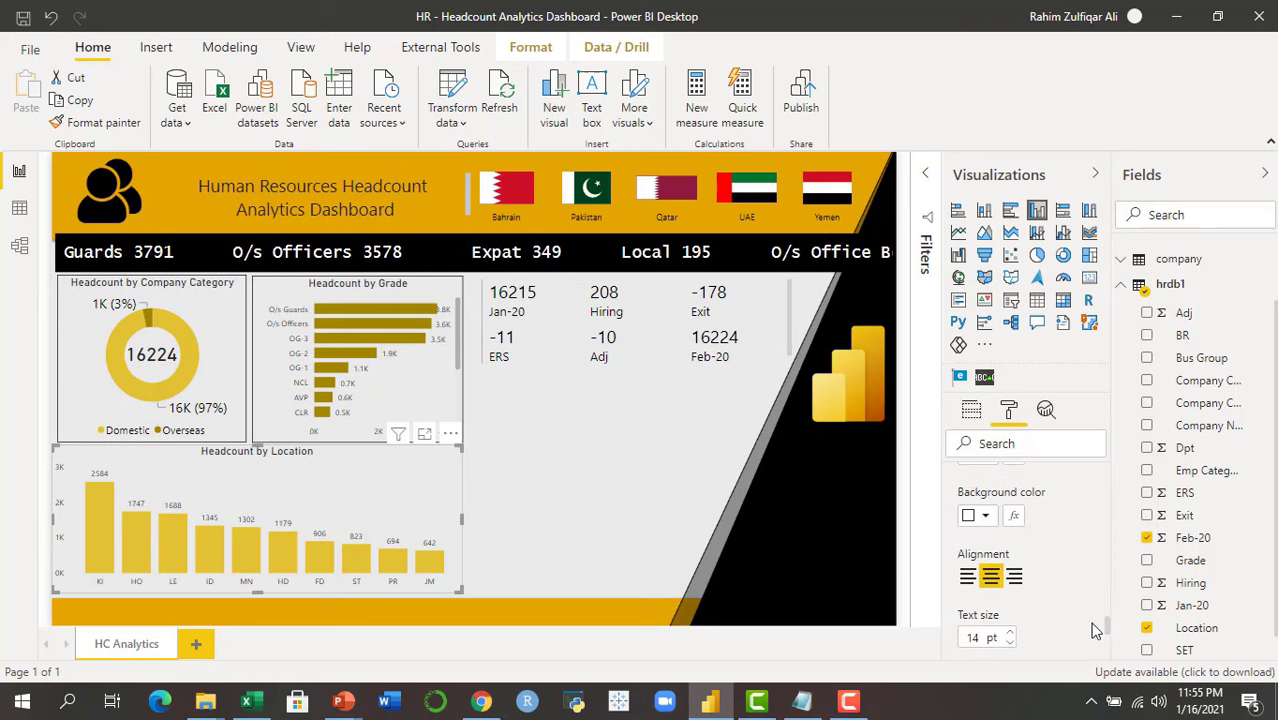
pyautogui.moveTo(1108, 630); pyautogui.dragTo(1110, 665)
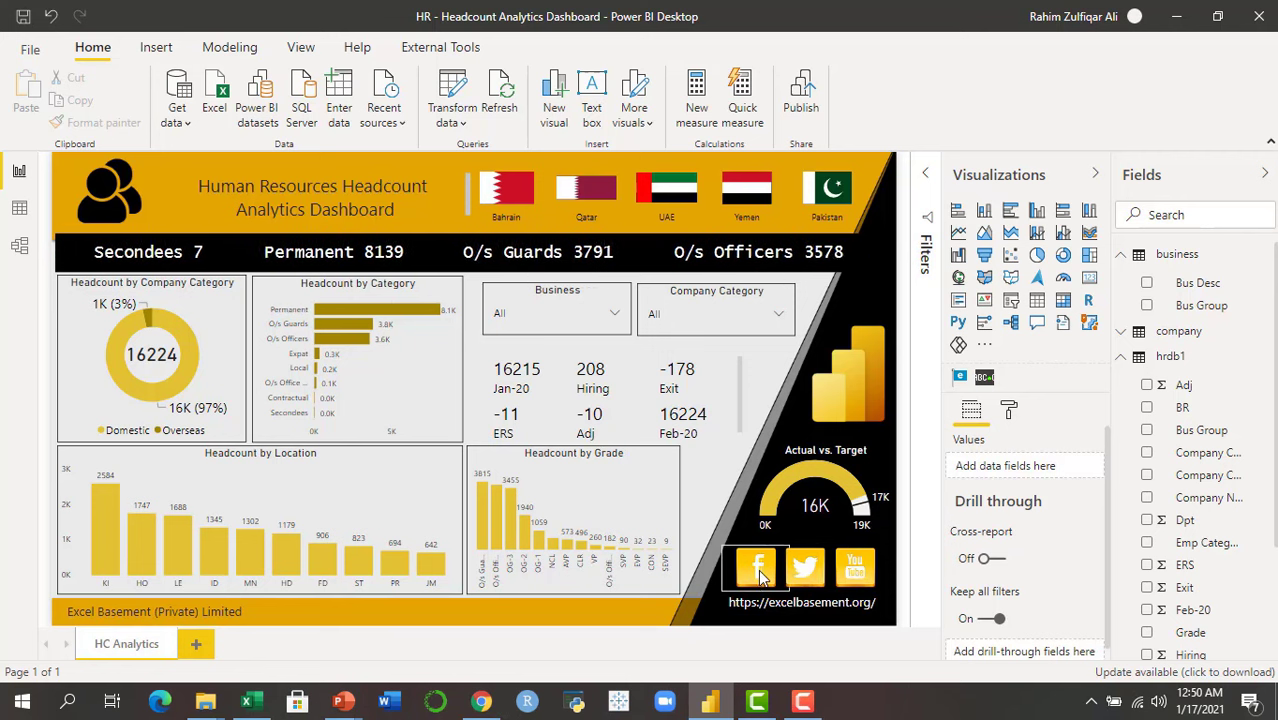
# Try out a Web URL action on the YouTube image and turn the action off again
pyautogui.click(849, 580)
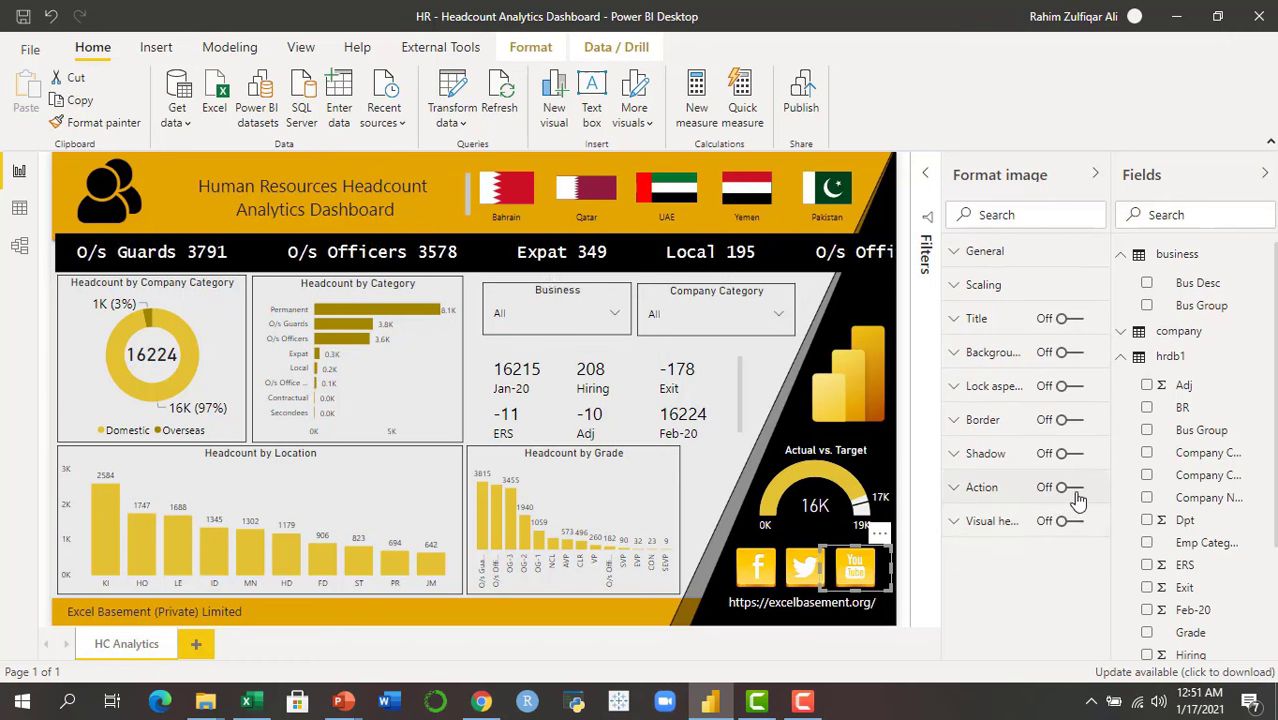
pyautogui.click(1012, 493)
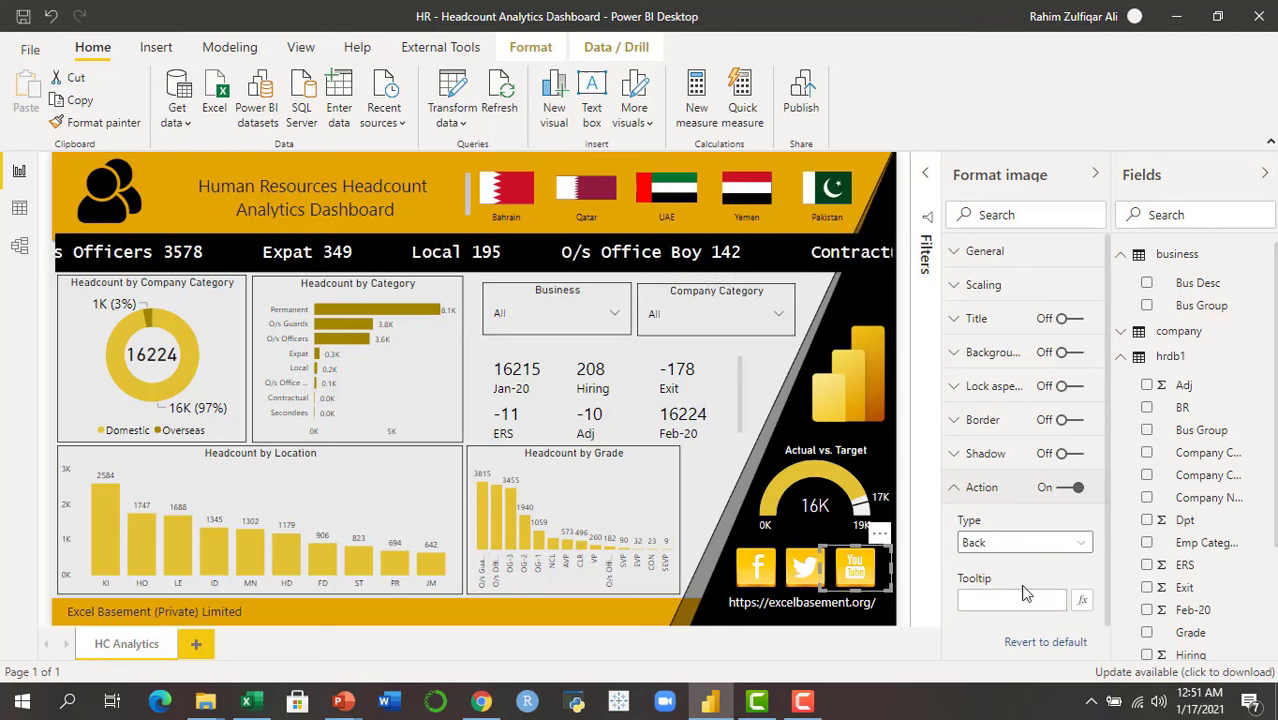
pyautogui.click(1058, 546)
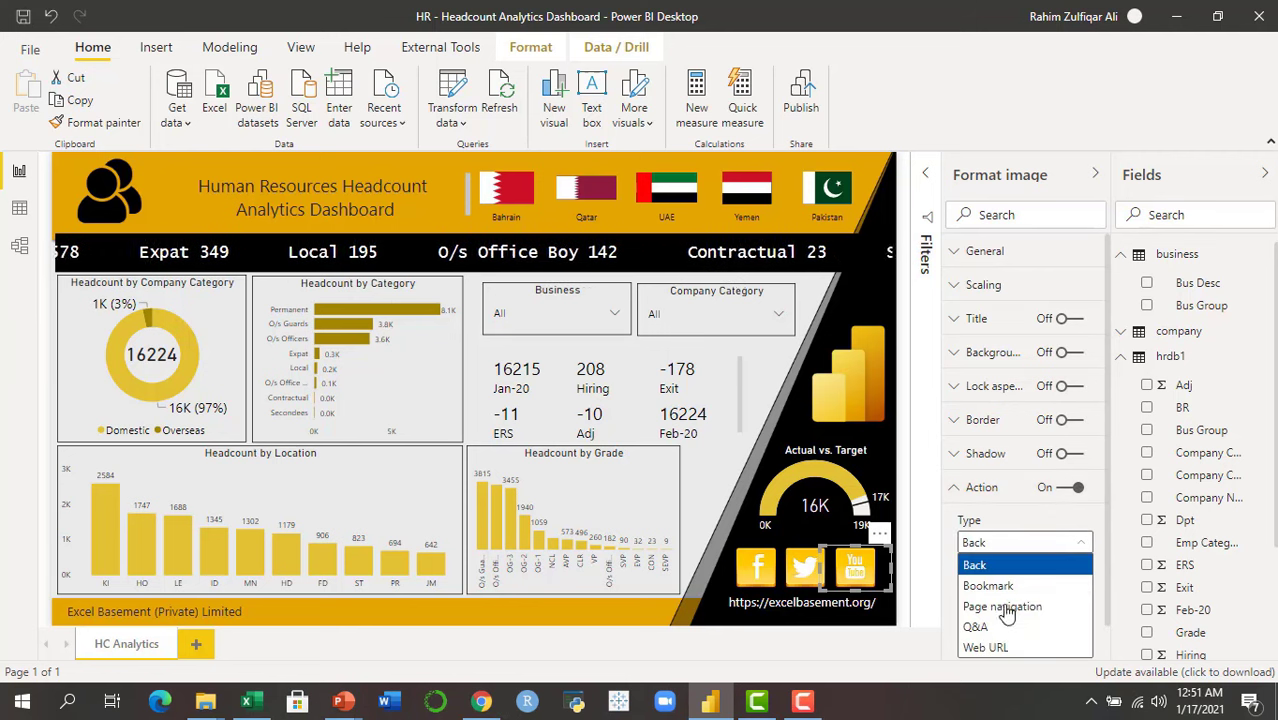
pyautogui.click(1013, 650)
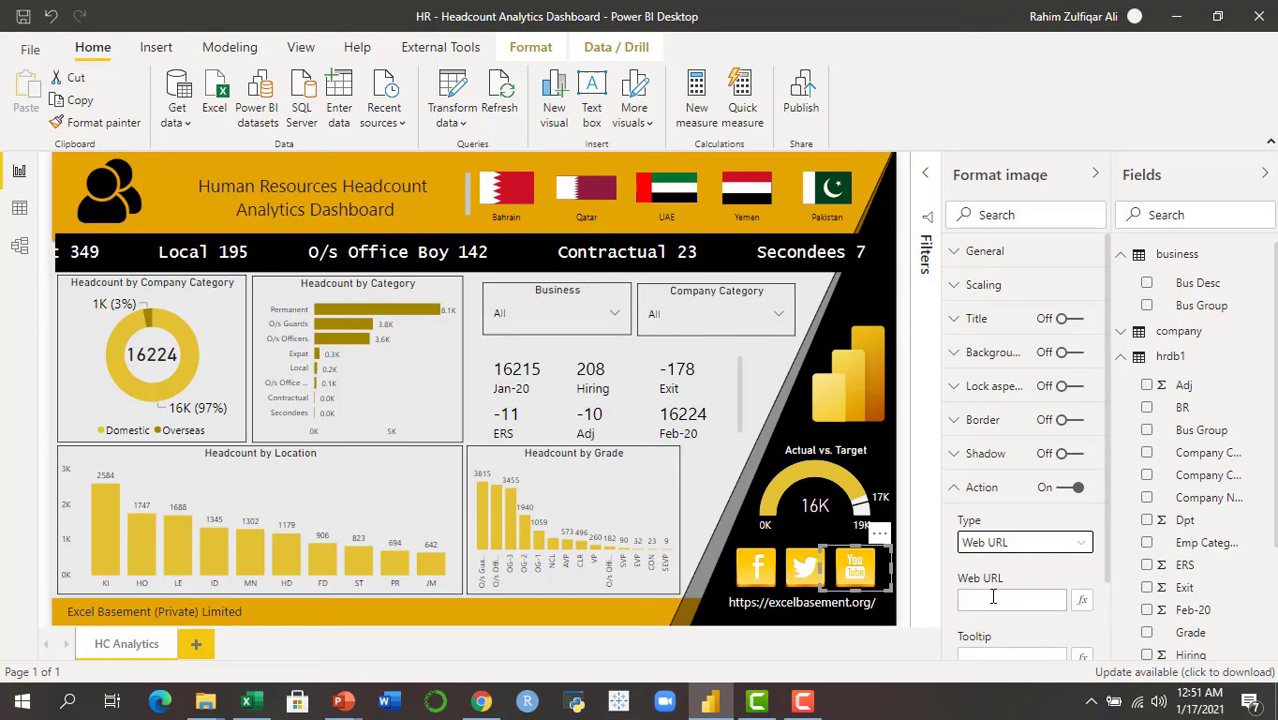
pyautogui.click(998, 599)
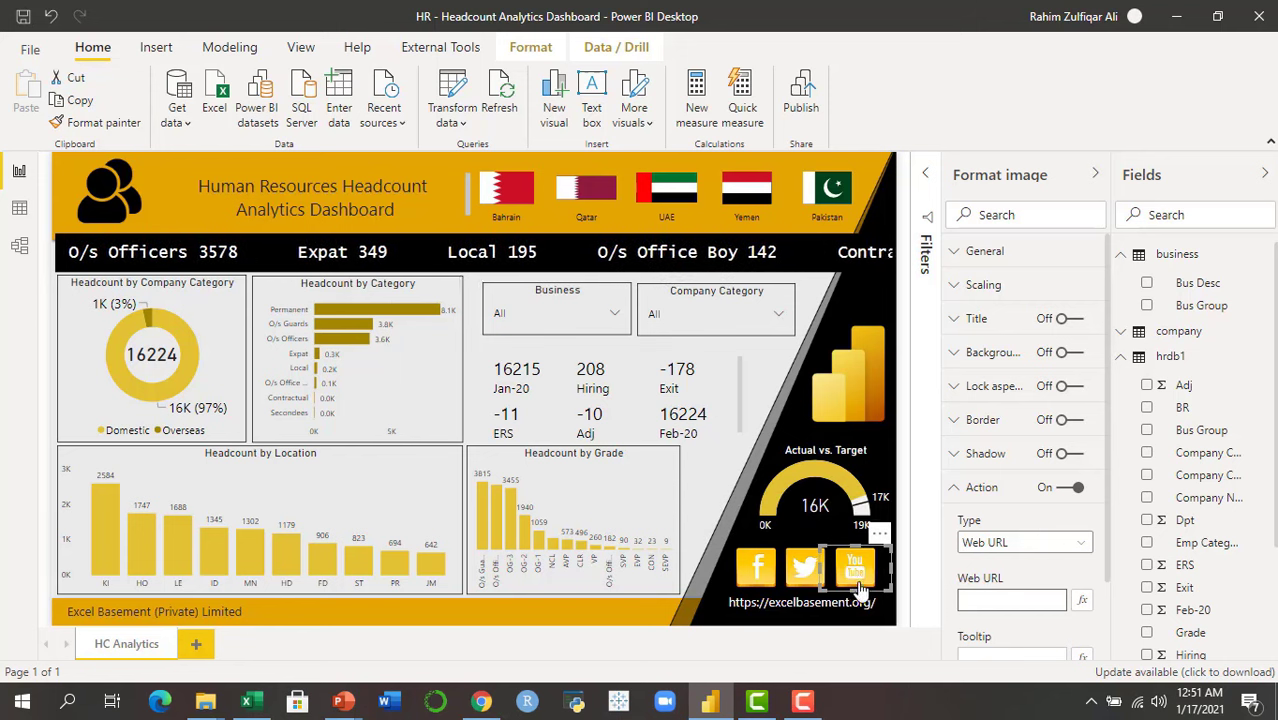
pyautogui.click(1063, 489)
pyautogui.click(1004, 490)
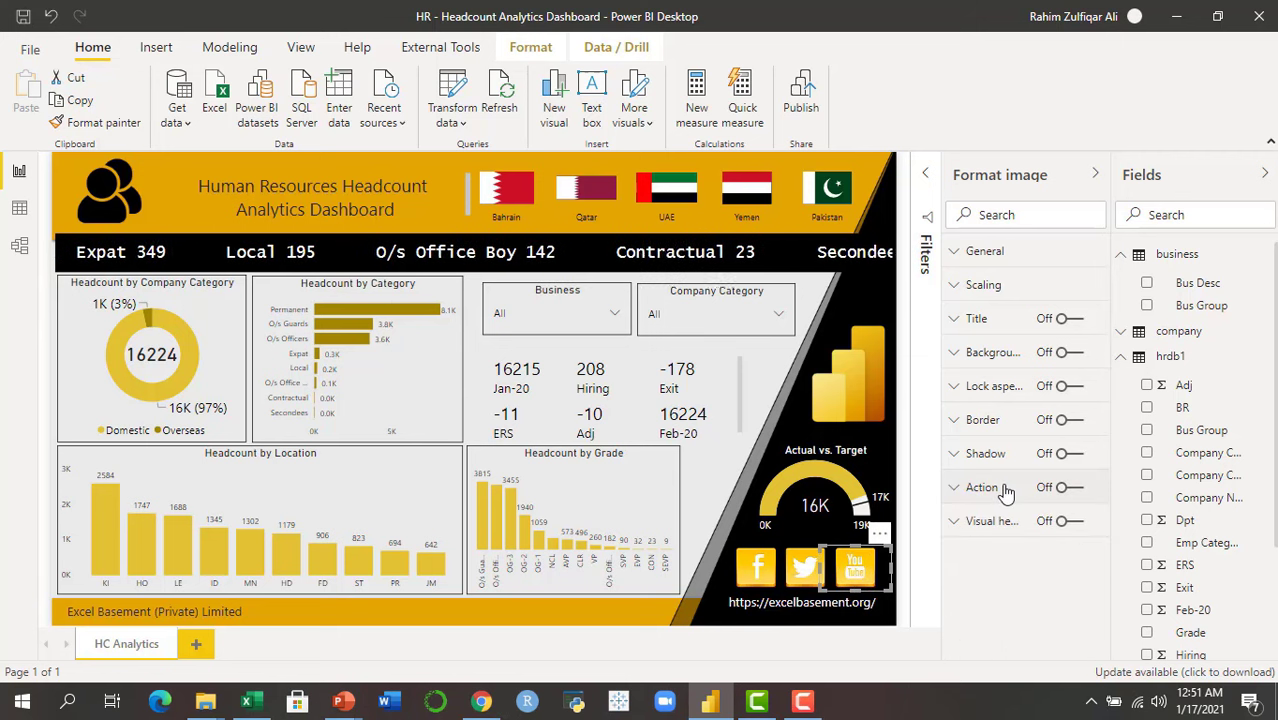
# Examine the target and maximum labels of the Actual vs. Target gauge
pyautogui.click(864, 463)
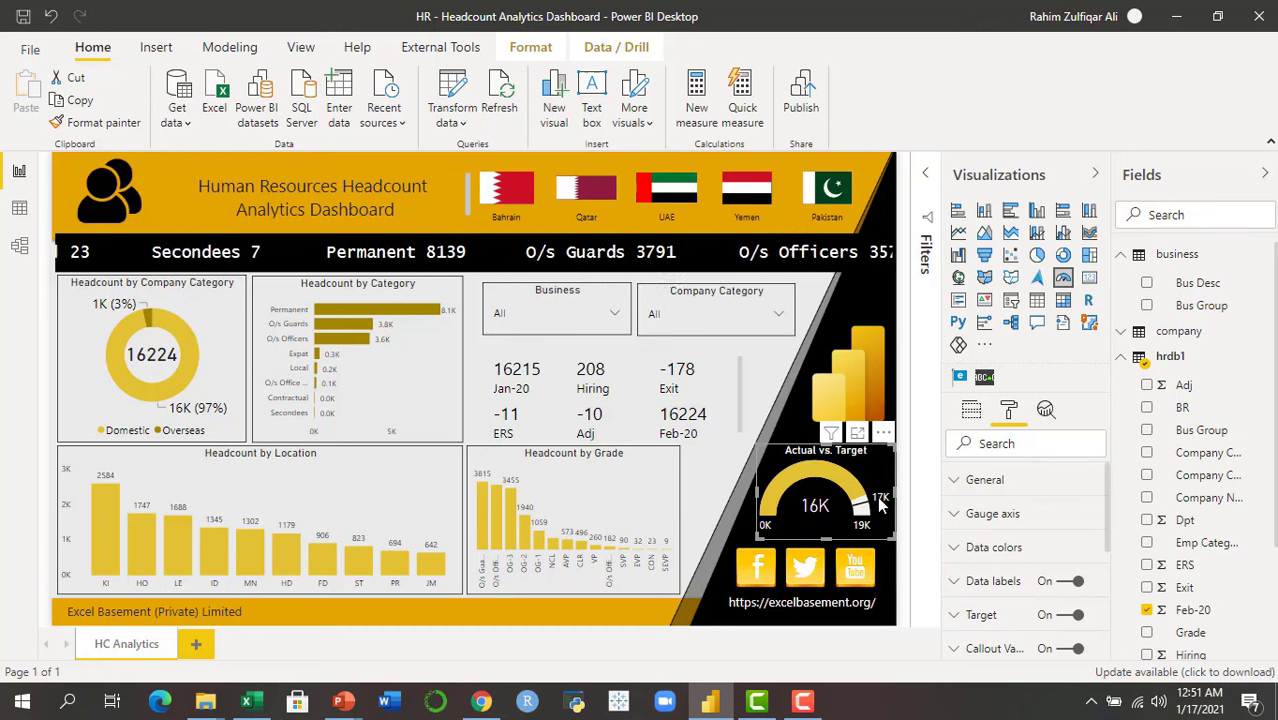
pyautogui.moveTo(880, 505)
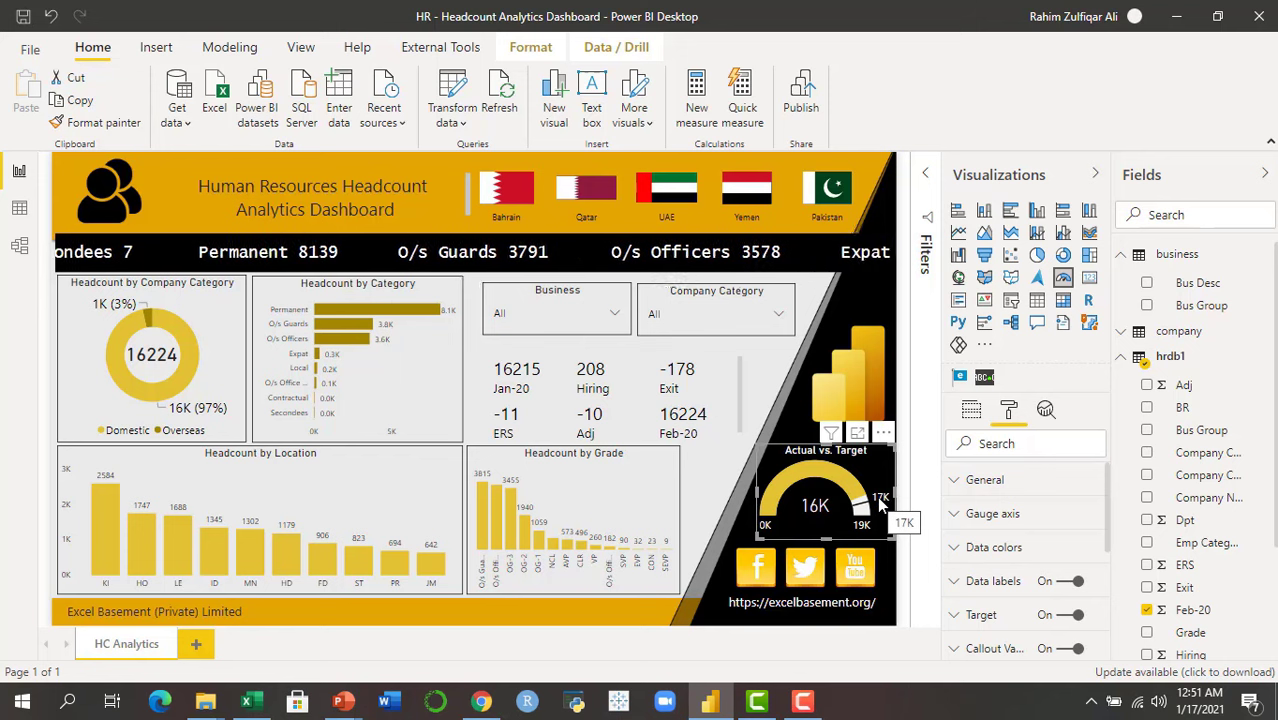
pyautogui.moveTo(866, 530)
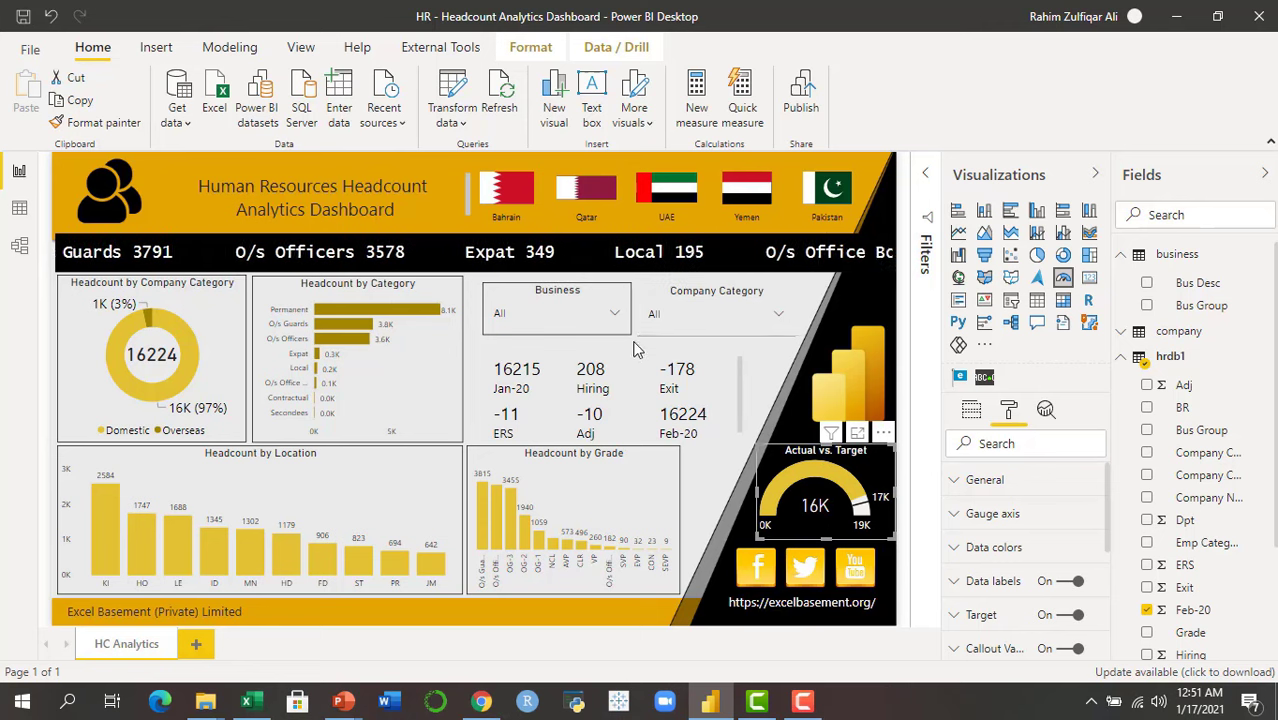
pyautogui.click(640, 458)
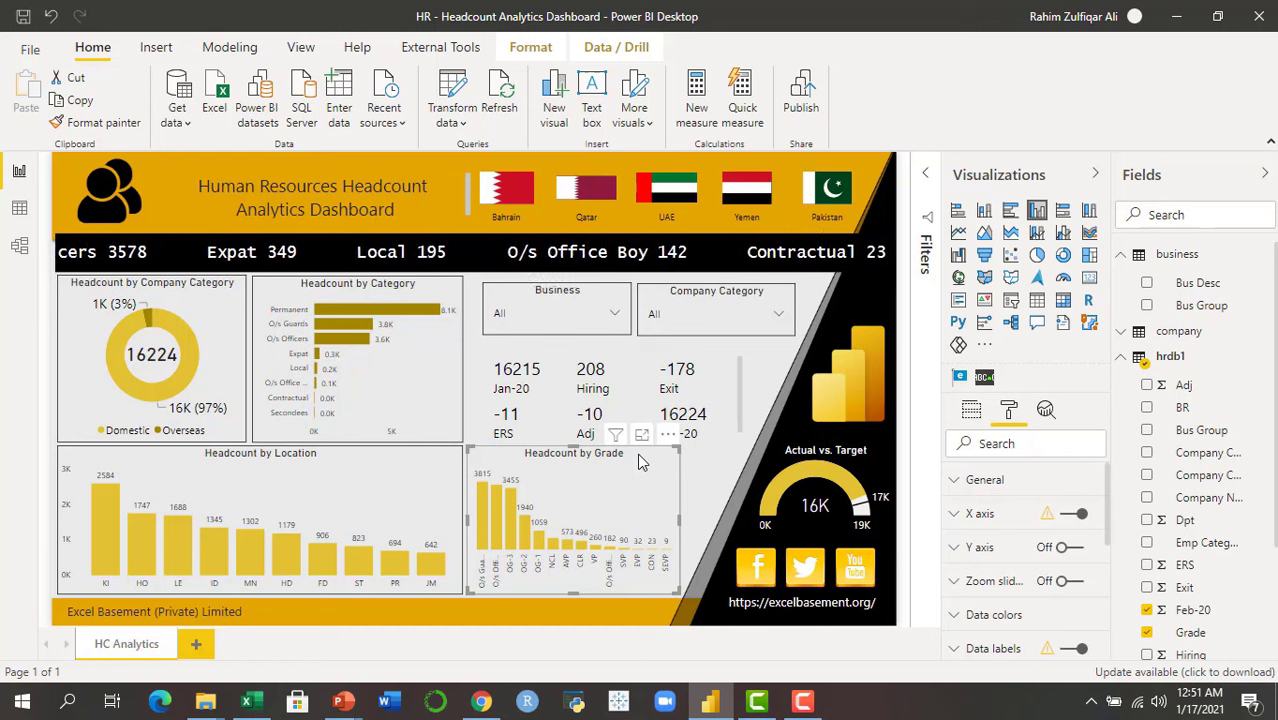
pyautogui.click(396, 462)
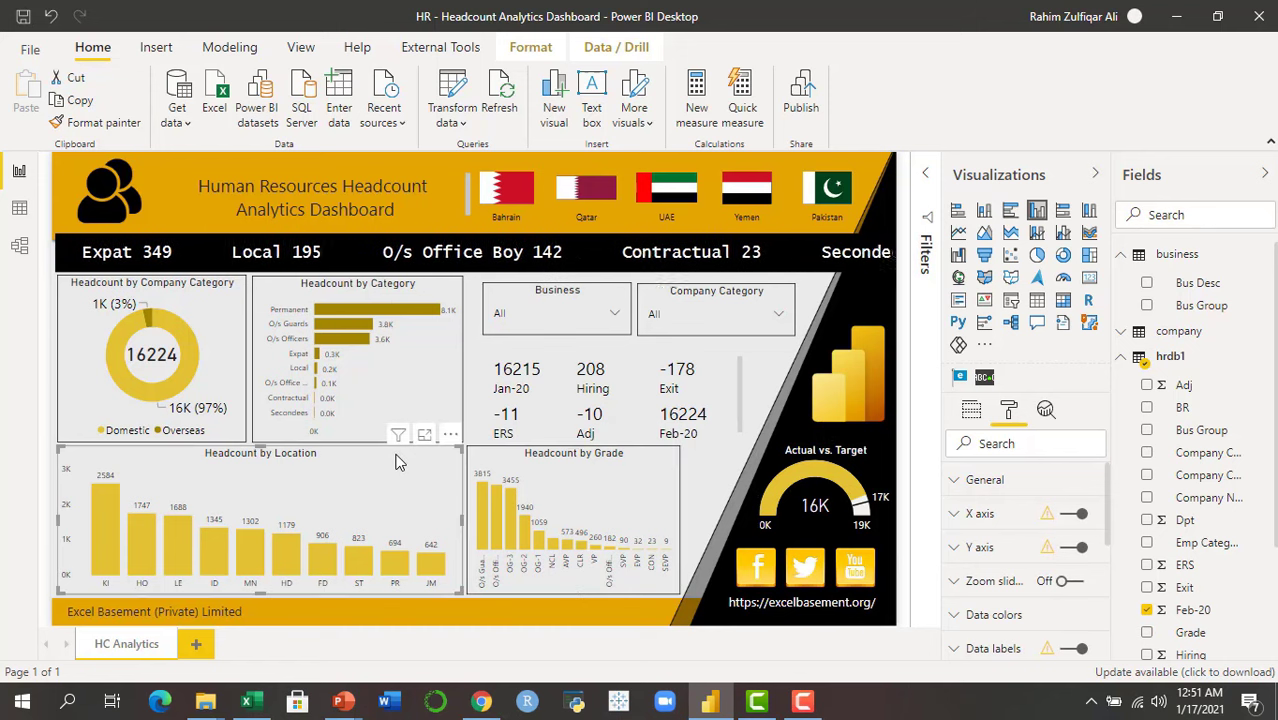
pyautogui.click(352, 291)
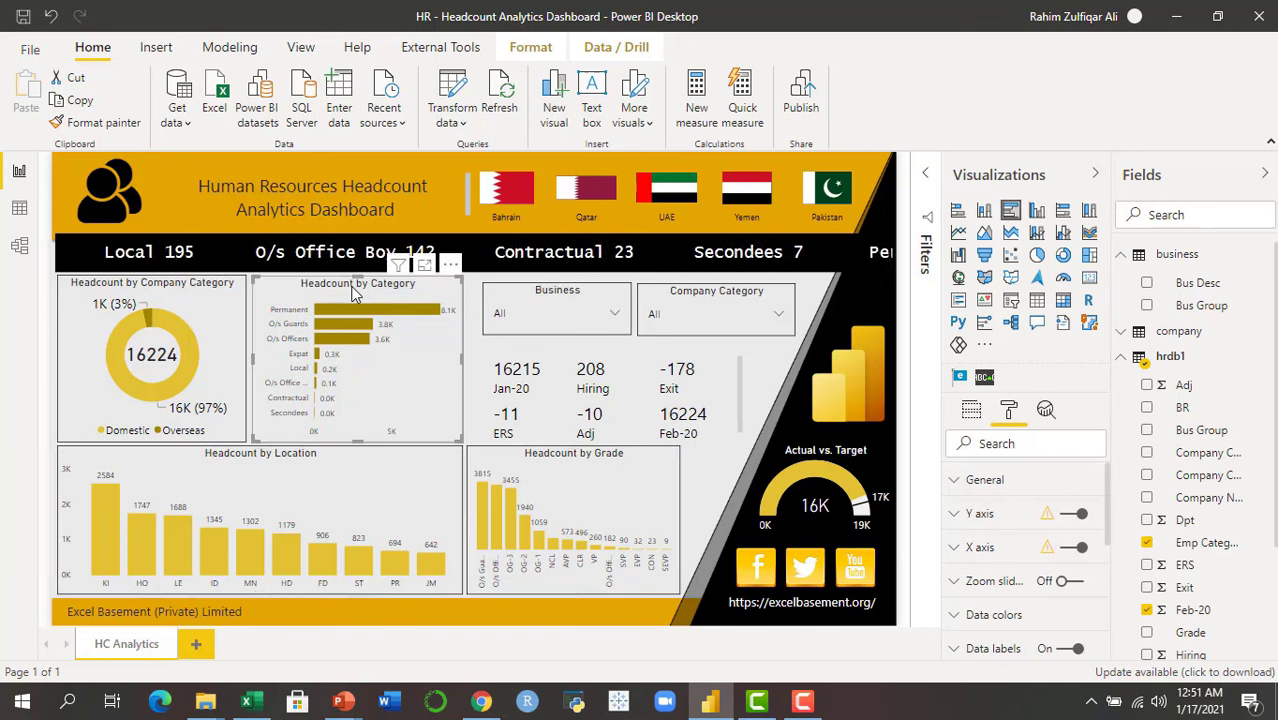
pyautogui.click(556, 288)
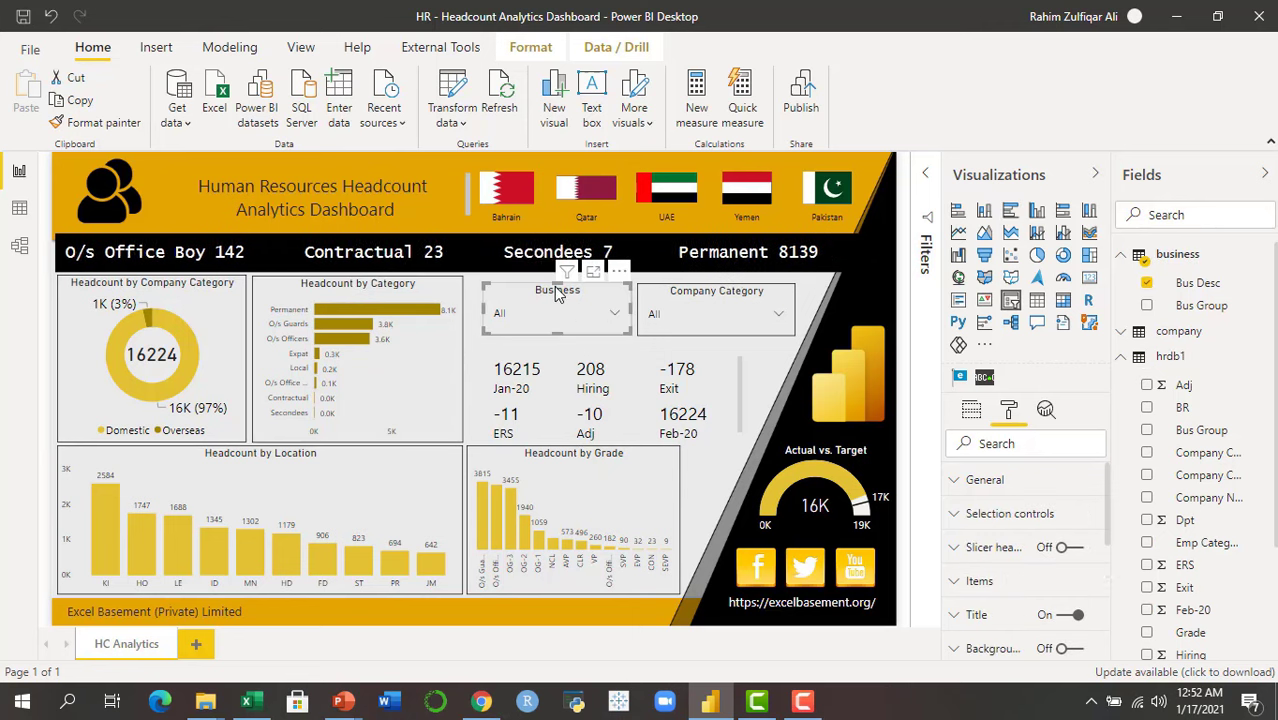
# Test the Company Category slicer by filtering the dashboard to Domestic and to Overseas, and restore all categories
pyautogui.click(699, 305)
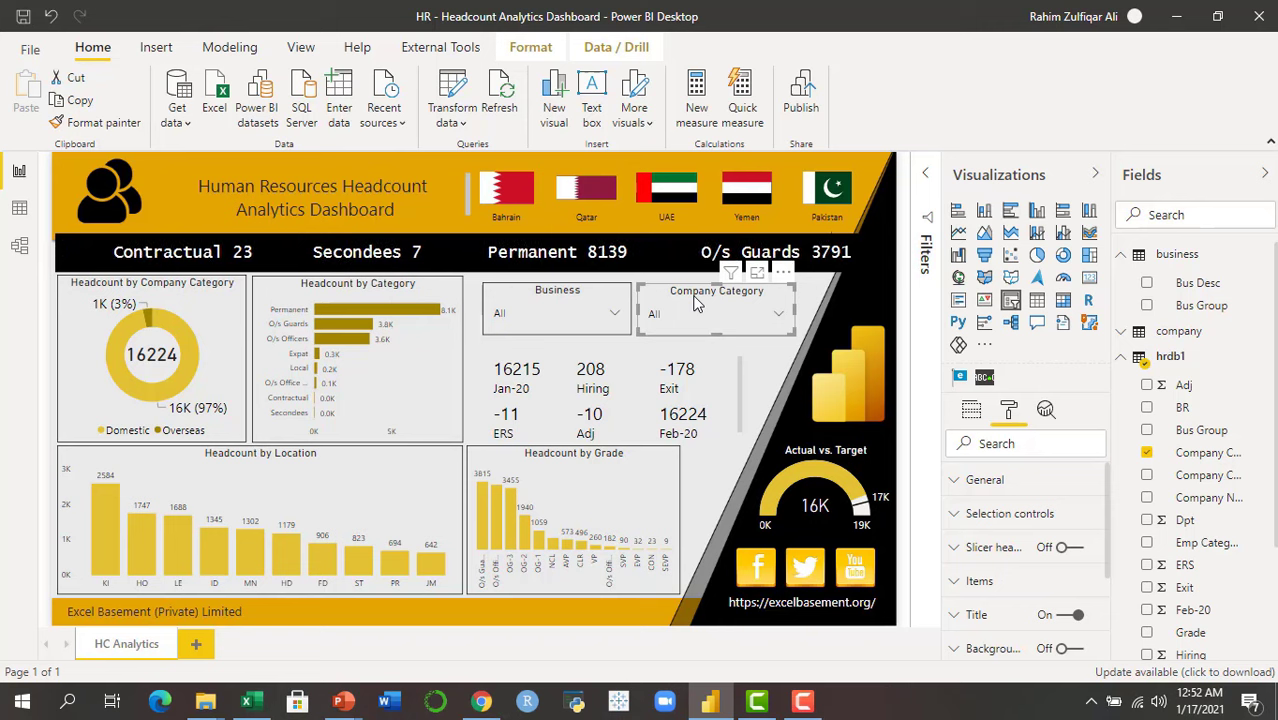
pyautogui.click(777, 315)
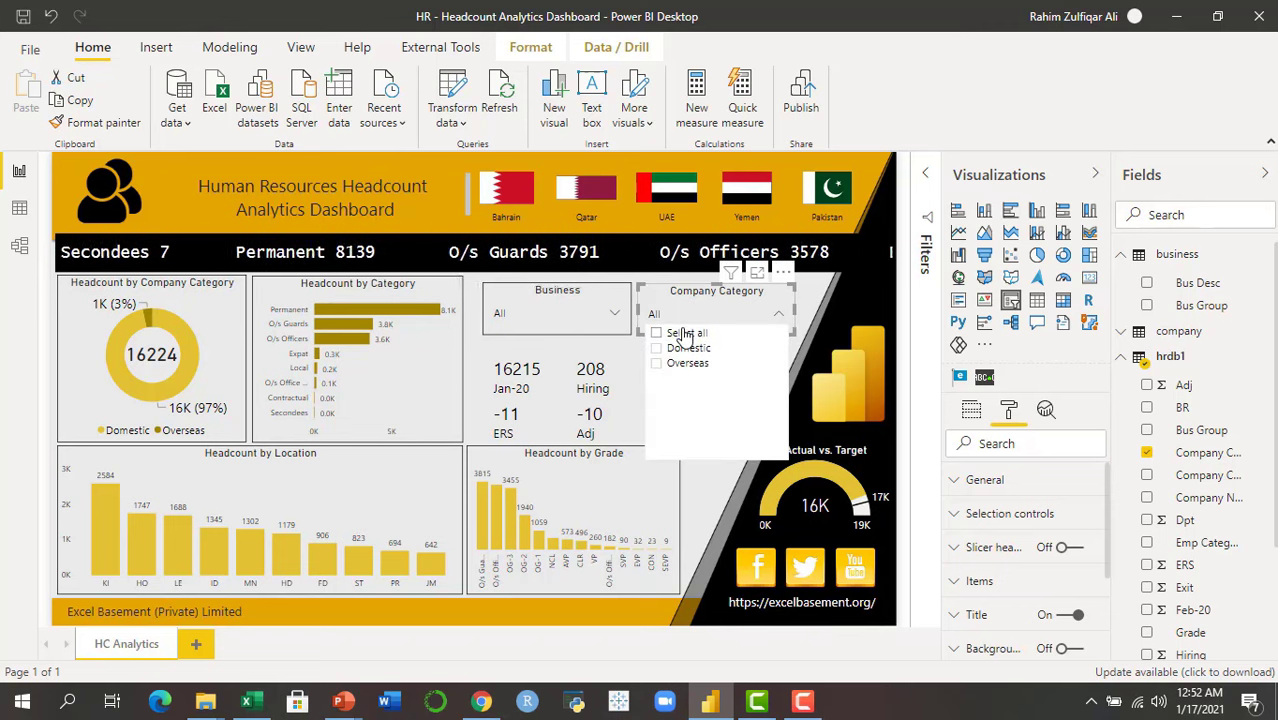
pyautogui.click(686, 332)
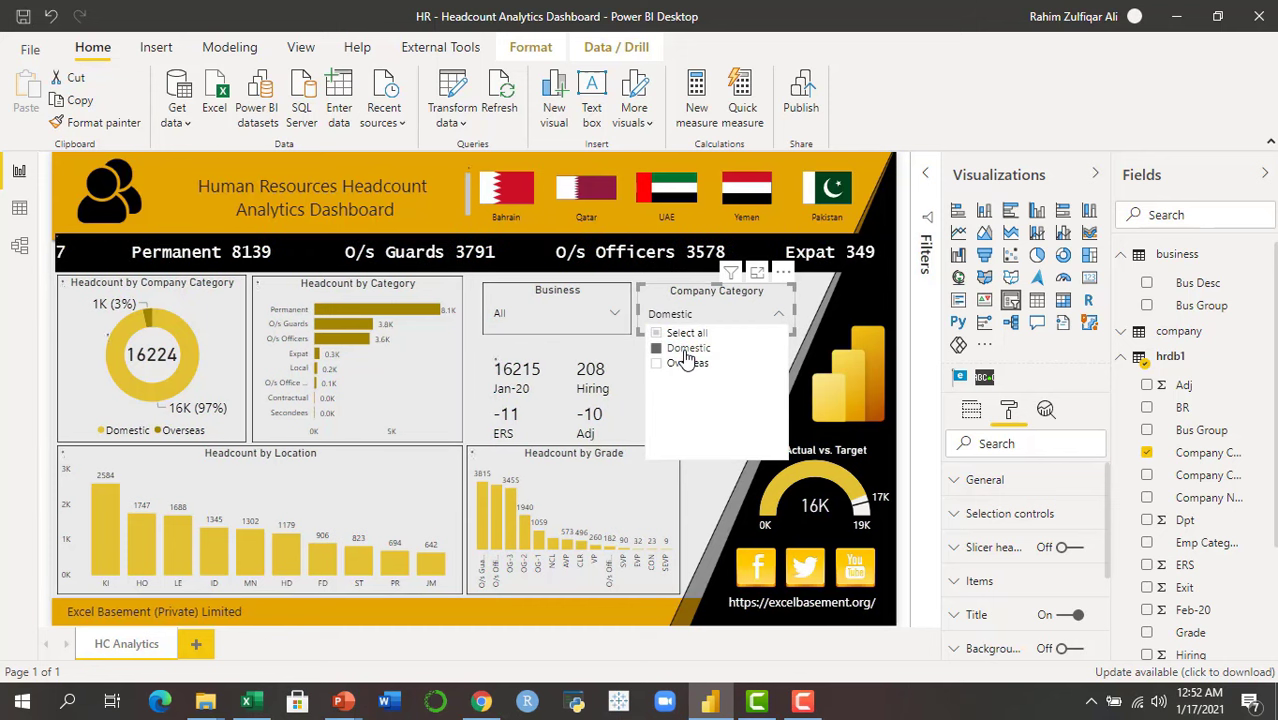
pyautogui.click(686, 350)
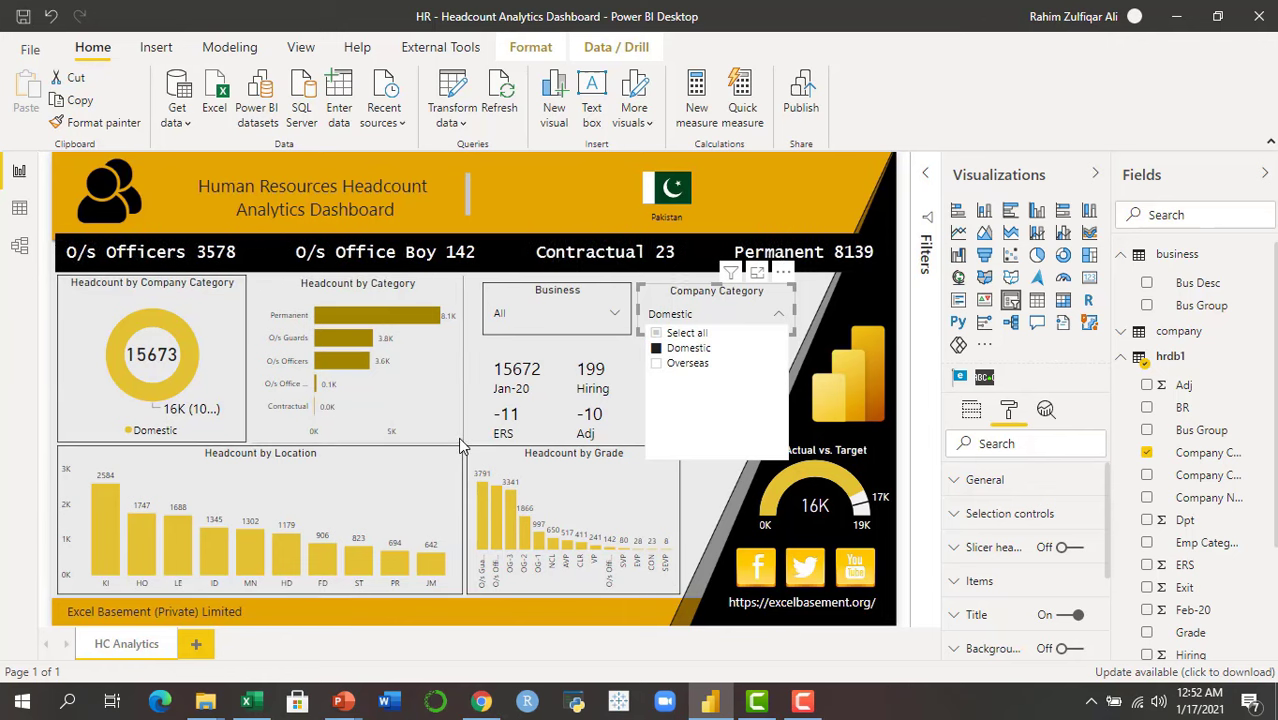
pyautogui.click(657, 349)
pyautogui.click(657, 364)
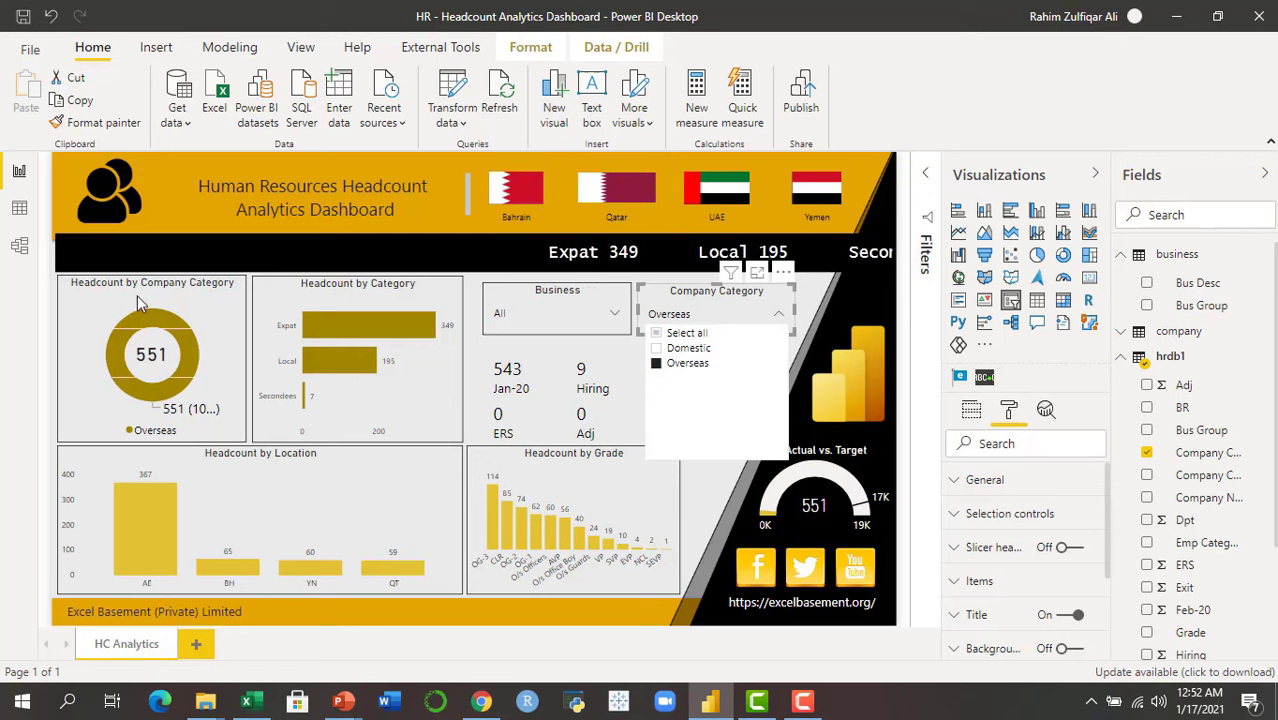
pyautogui.click(657, 334)
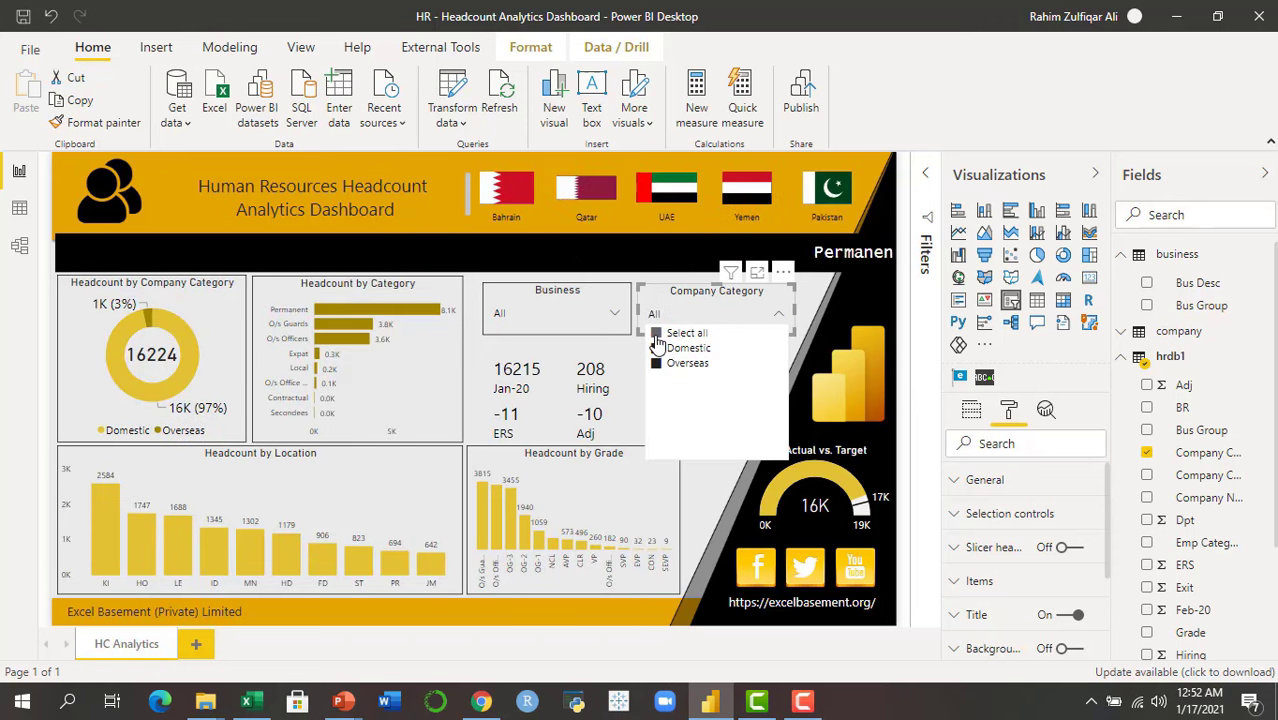
# Test the Business slicer with AGRICULTURAL, BRANCHLESS BANKING and the BUSINESS SUPPORT entry one at a time, and restore all businesses
pyautogui.click(613, 316)
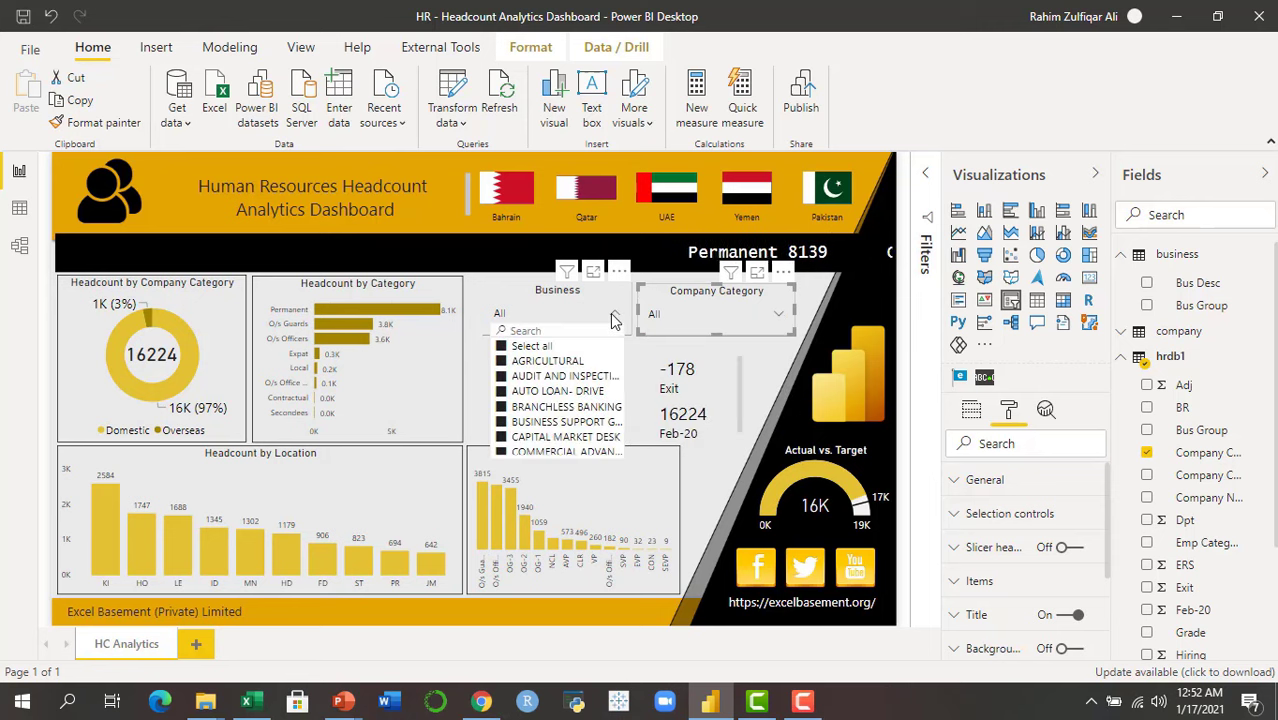
pyautogui.click(503, 347)
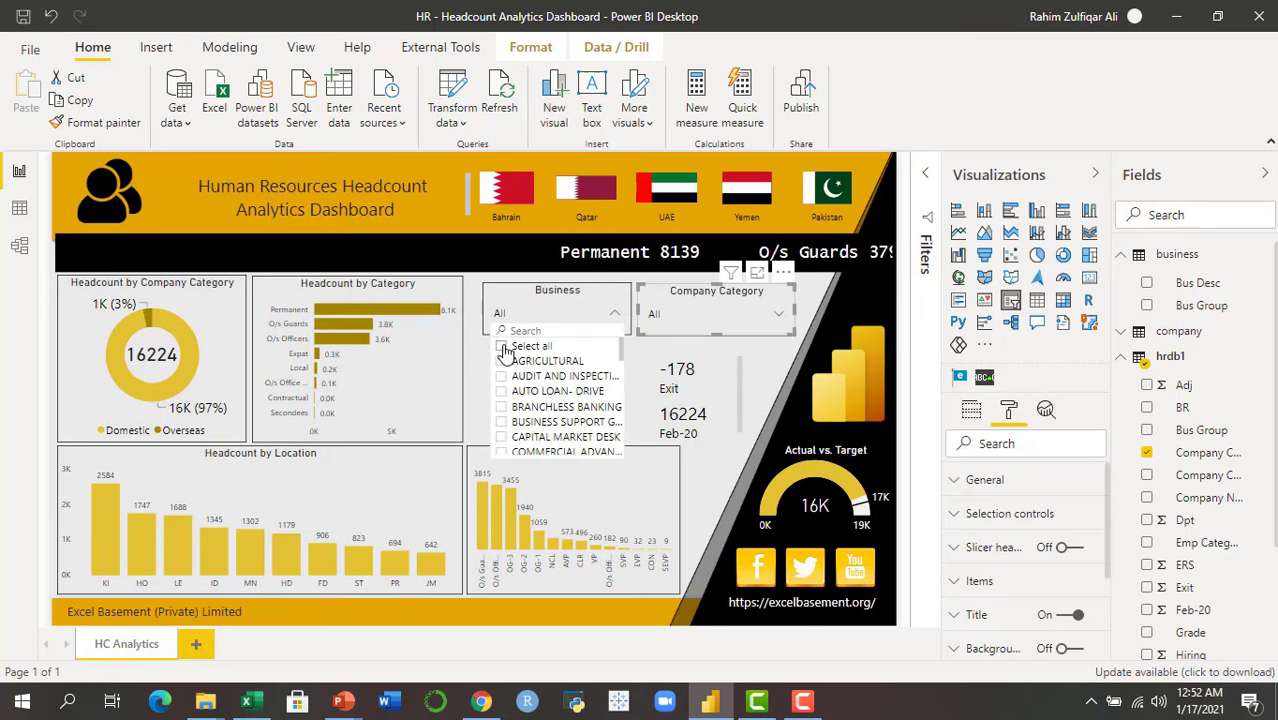
pyautogui.click(503, 362)
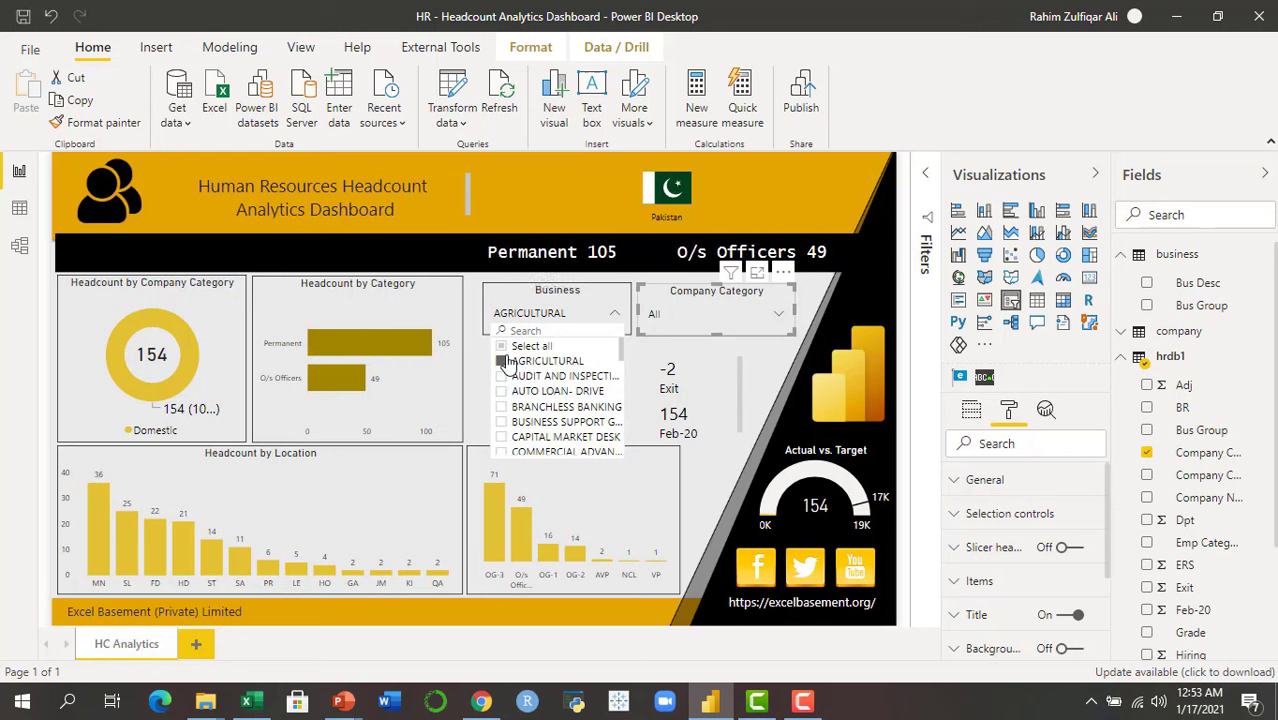
pyautogui.click(502, 407)
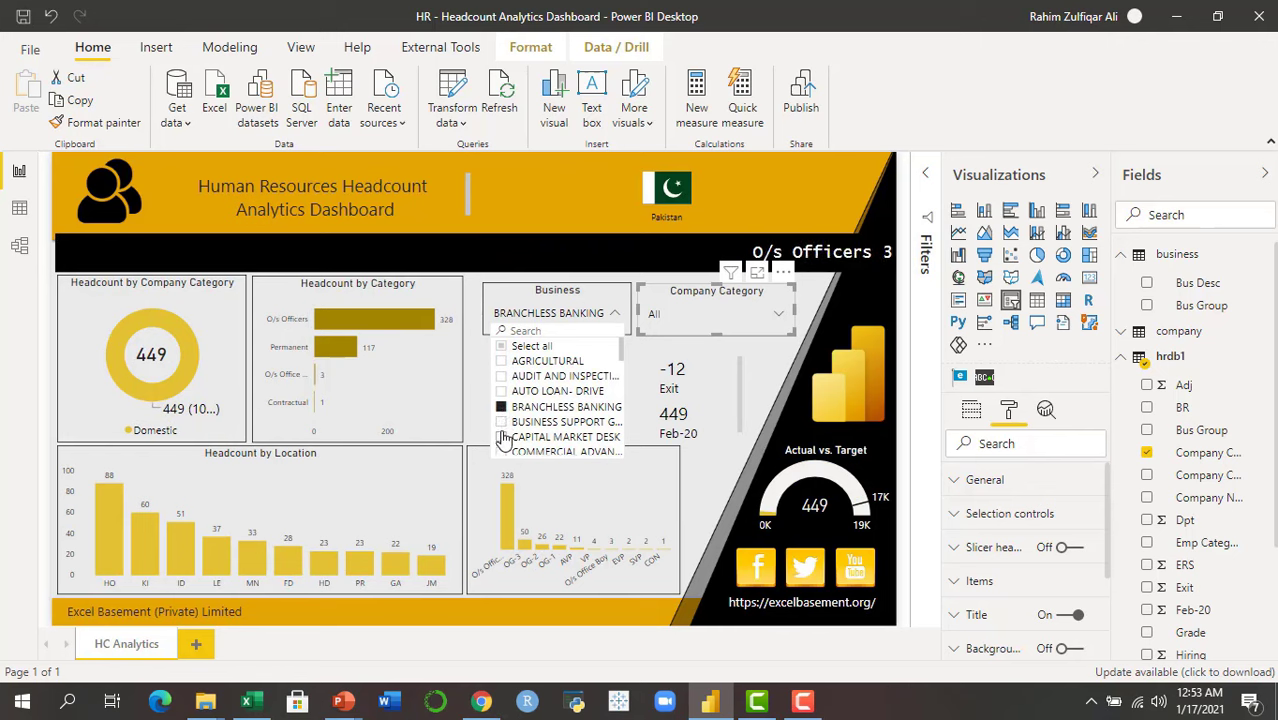
pyautogui.click(503, 423)
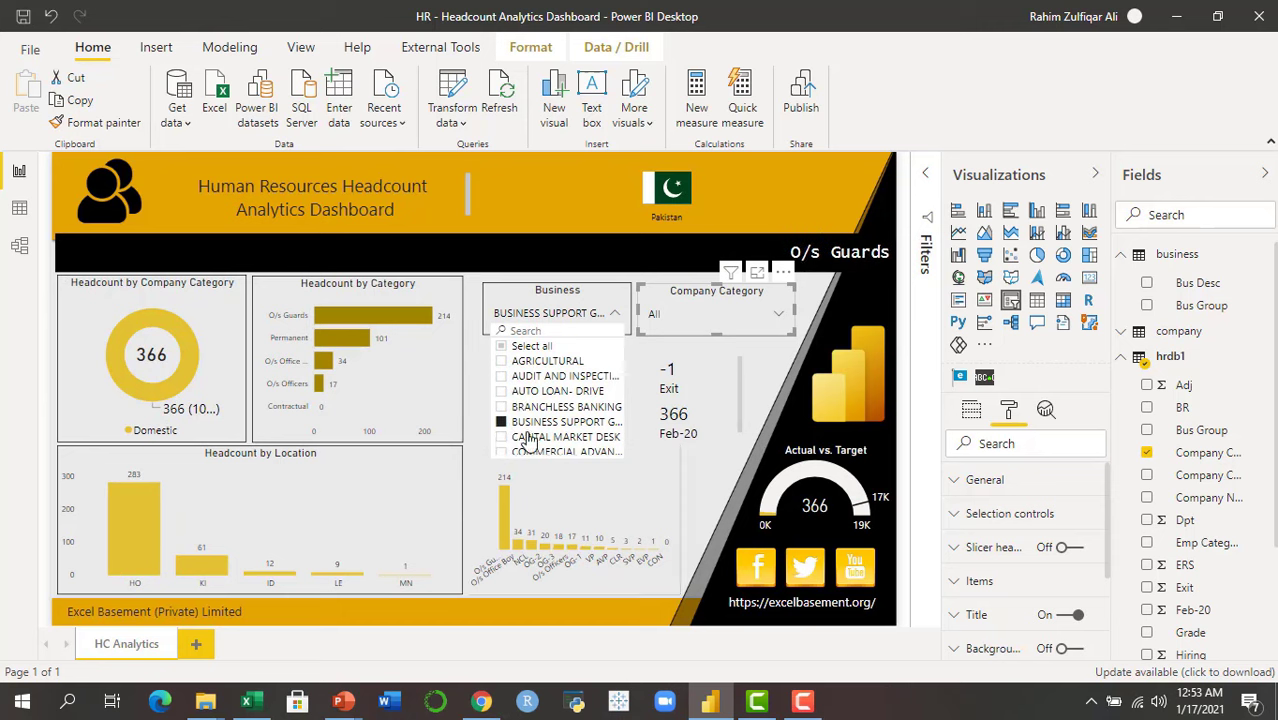
pyautogui.click(505, 348)
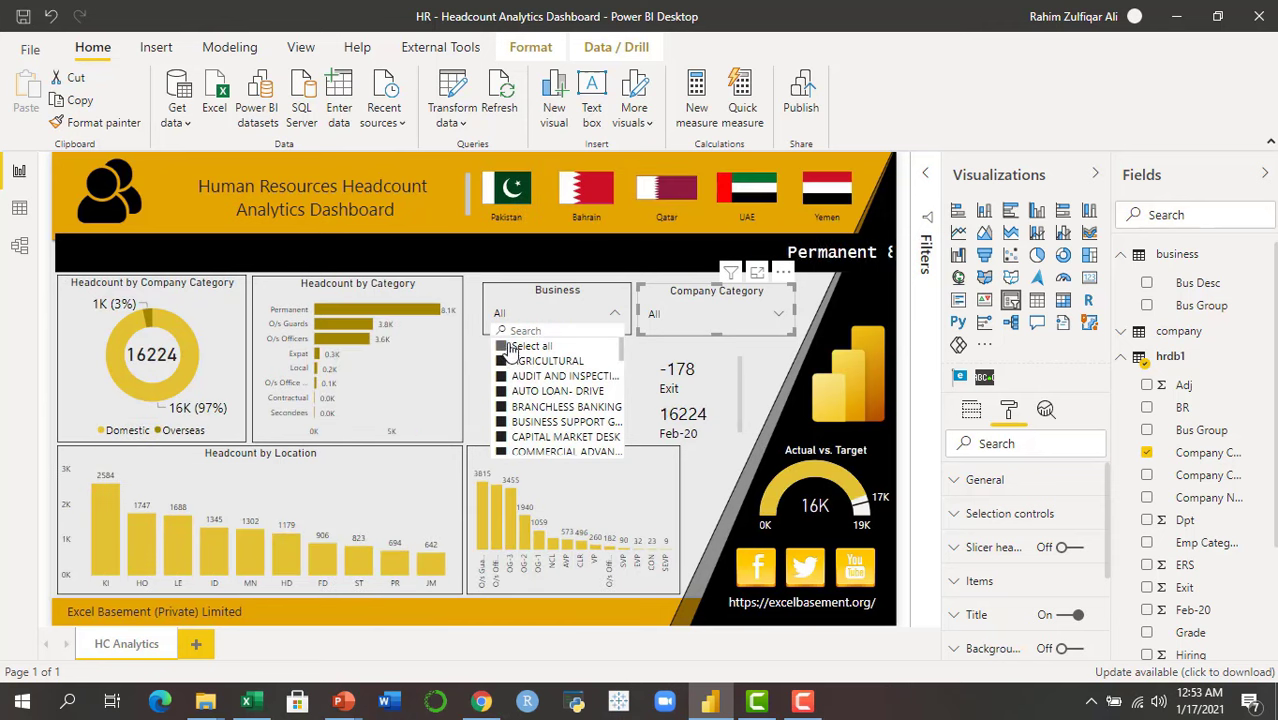
pyautogui.click(474, 313)
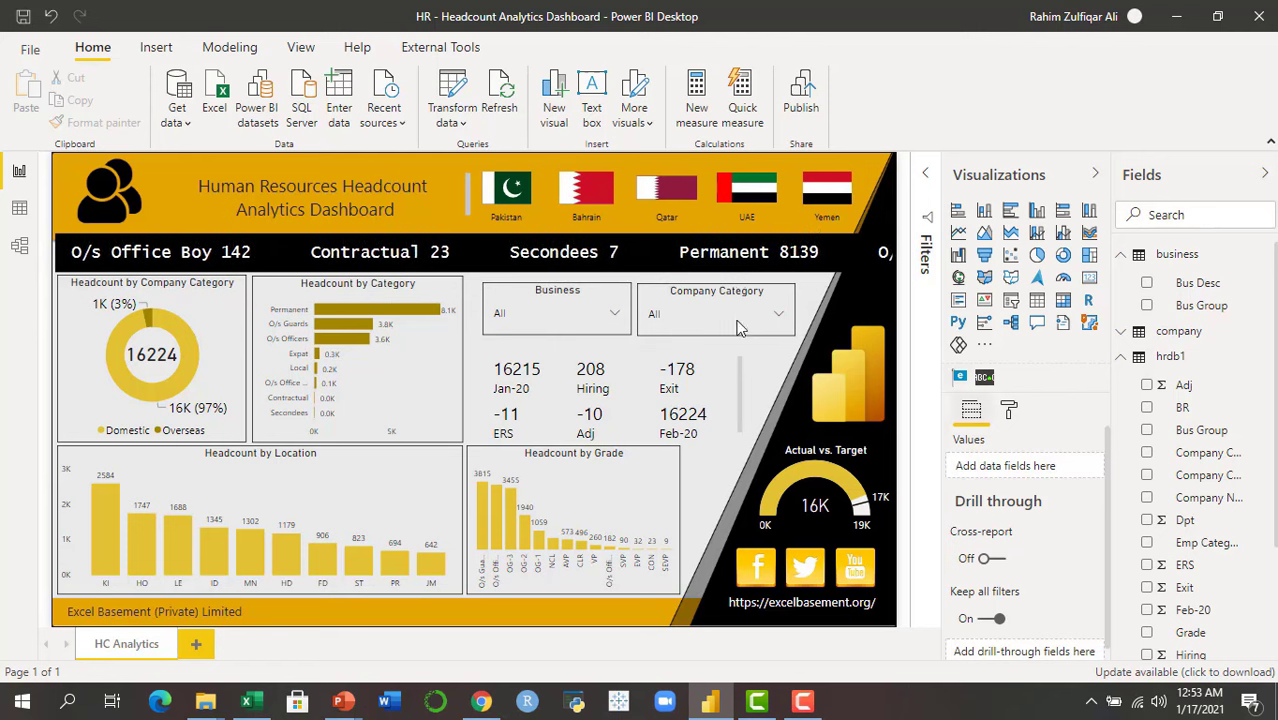
pyautogui.click(585, 289)
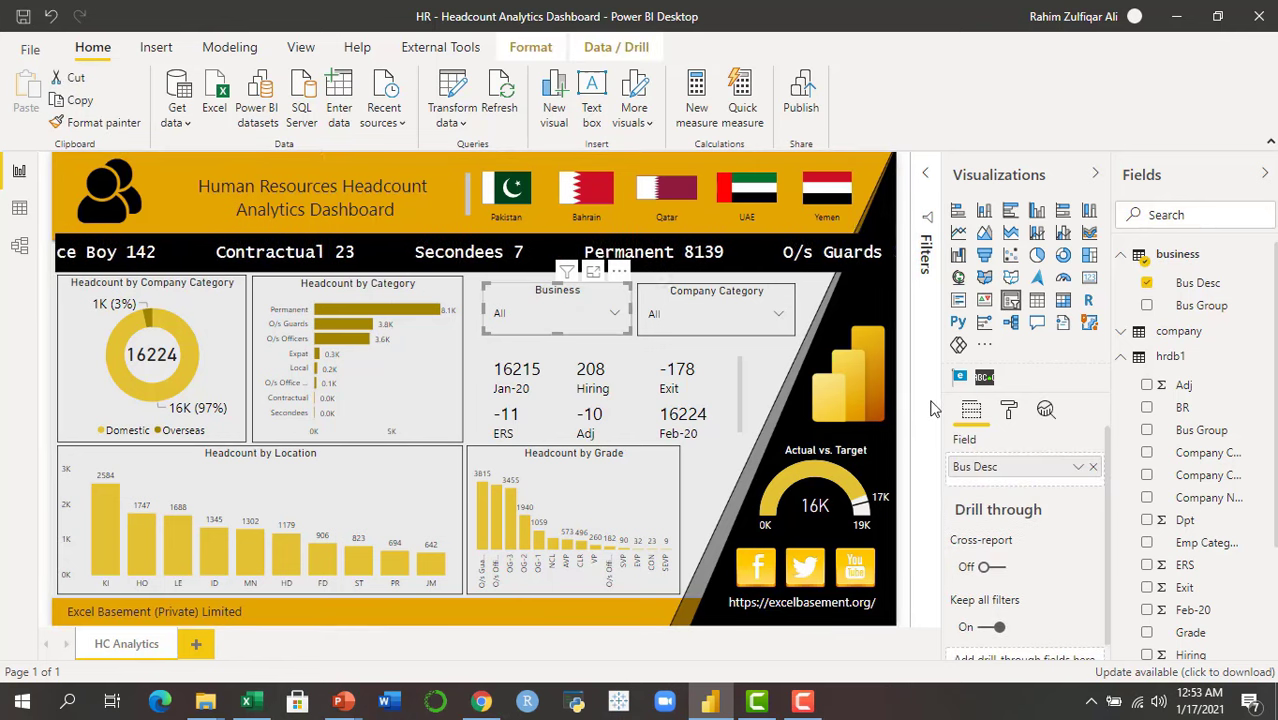
pyautogui.click(1008, 410)
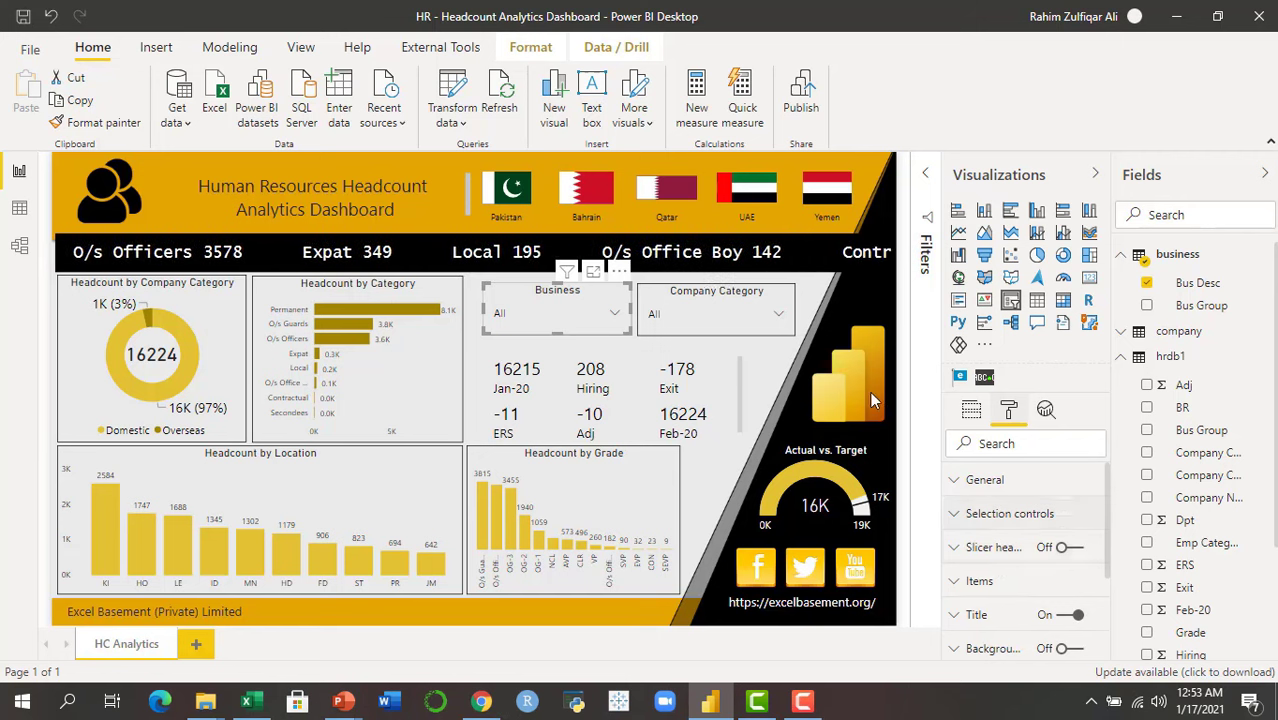
pyautogui.click(473, 343)
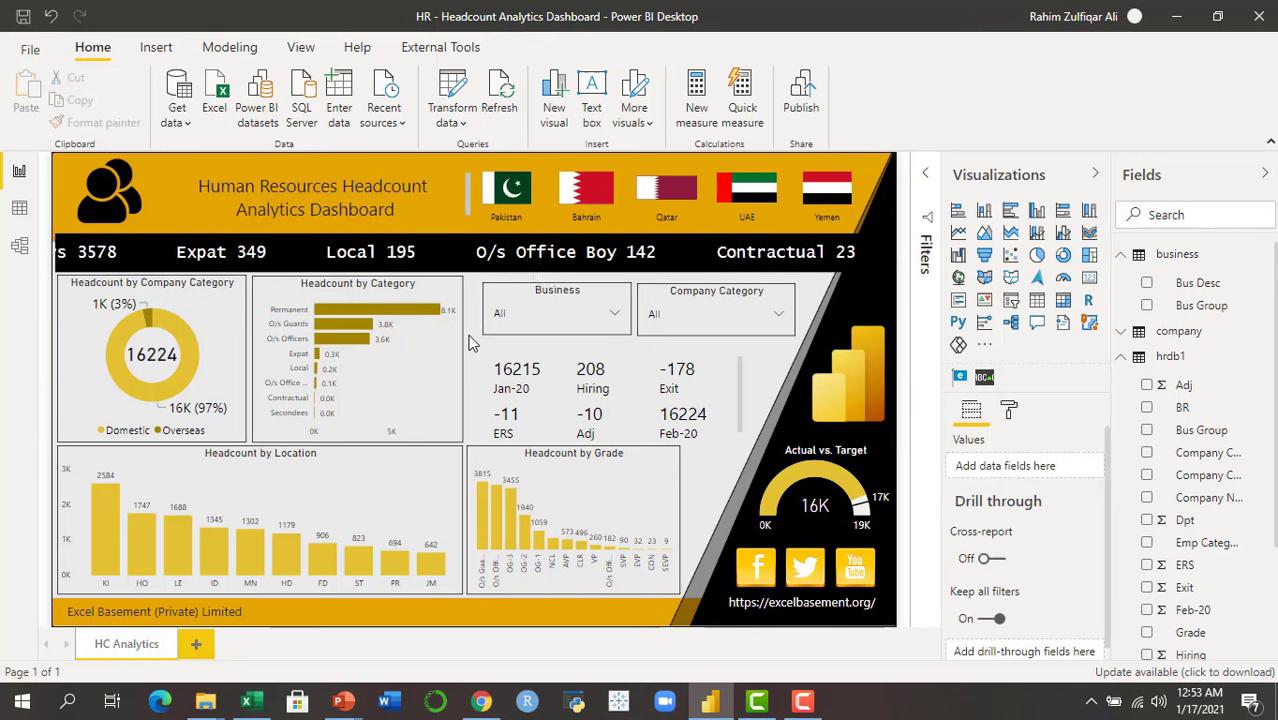